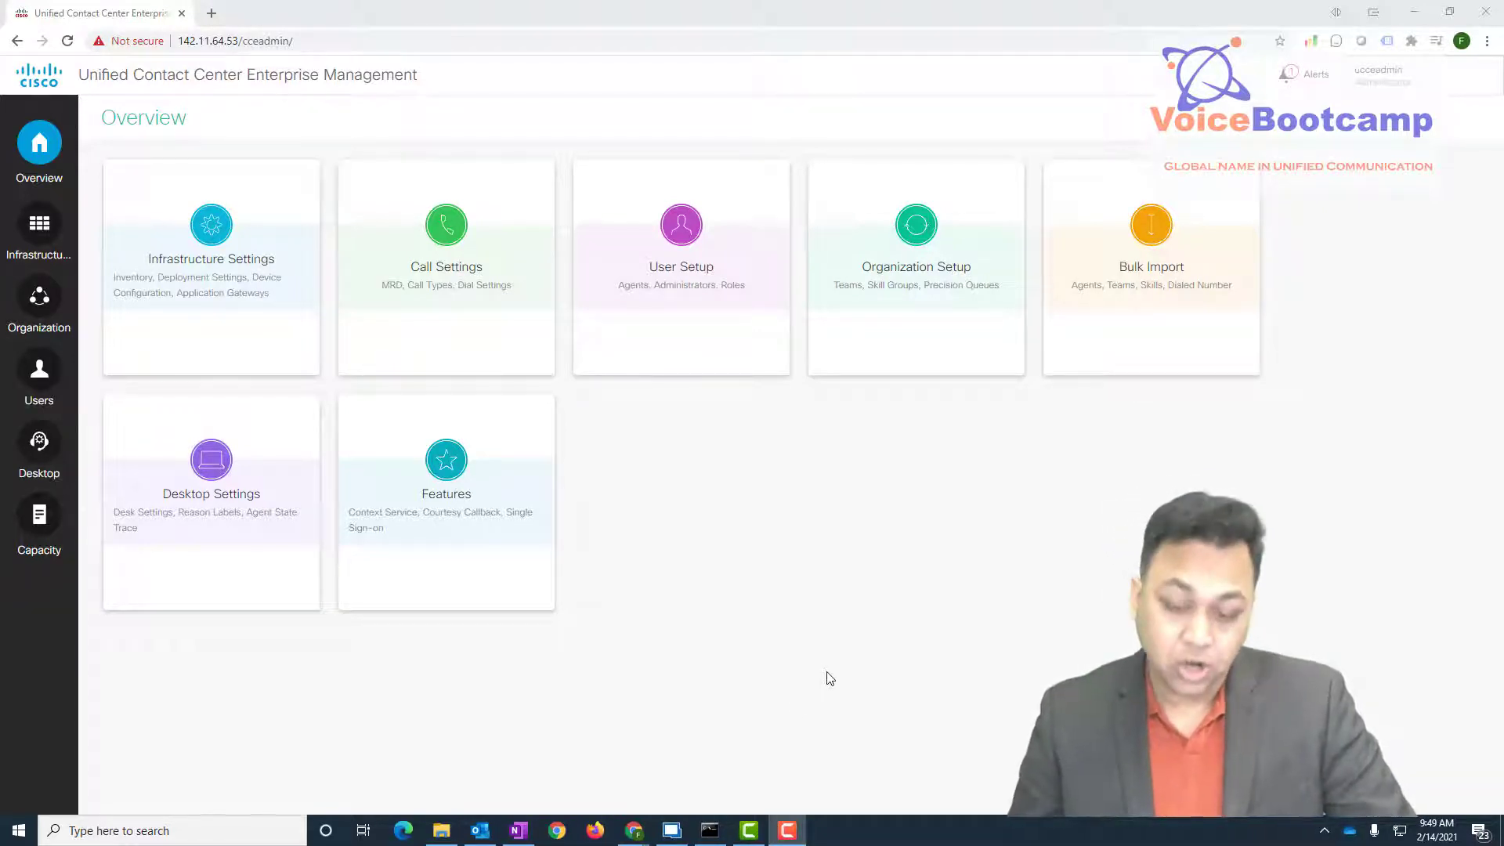
- Switch from the browser to Remote Desktop Manager's CUIC tab showing the sign-in page
{"action": "left_click", "coordinate": [673, 830]}
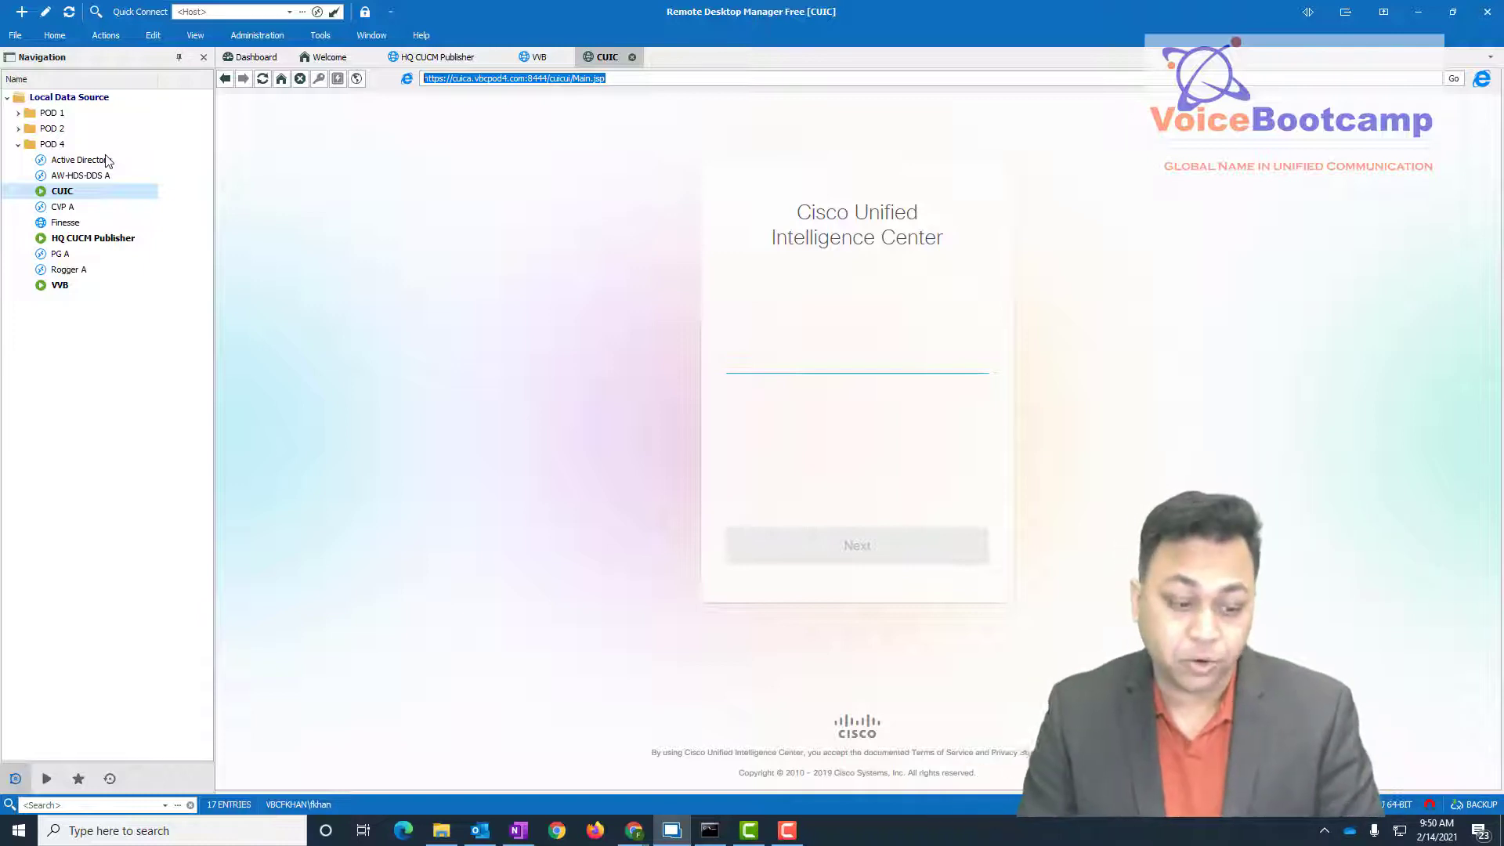
- Browse the POD 4 entries (Rogger A, PG A, CVP A, AW-HDS-DDS A, CUCM, VVB), ending on Active Directory
{"action": "left_click", "coordinate": [110, 270]}
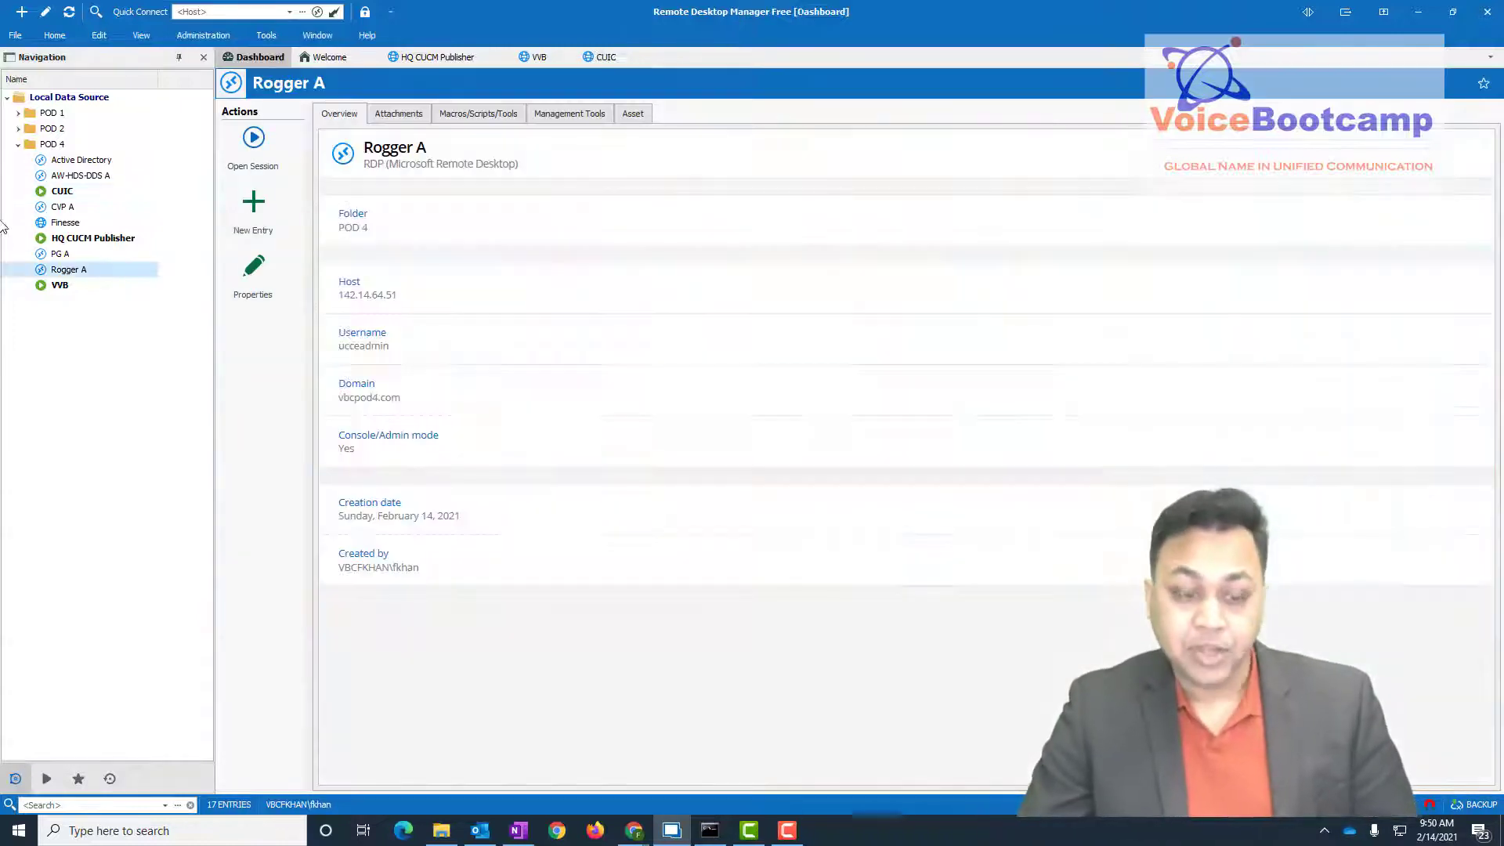
{"action": "left_click", "coordinate": [78, 256]}
{"action": "left_click", "coordinate": [87, 207]}
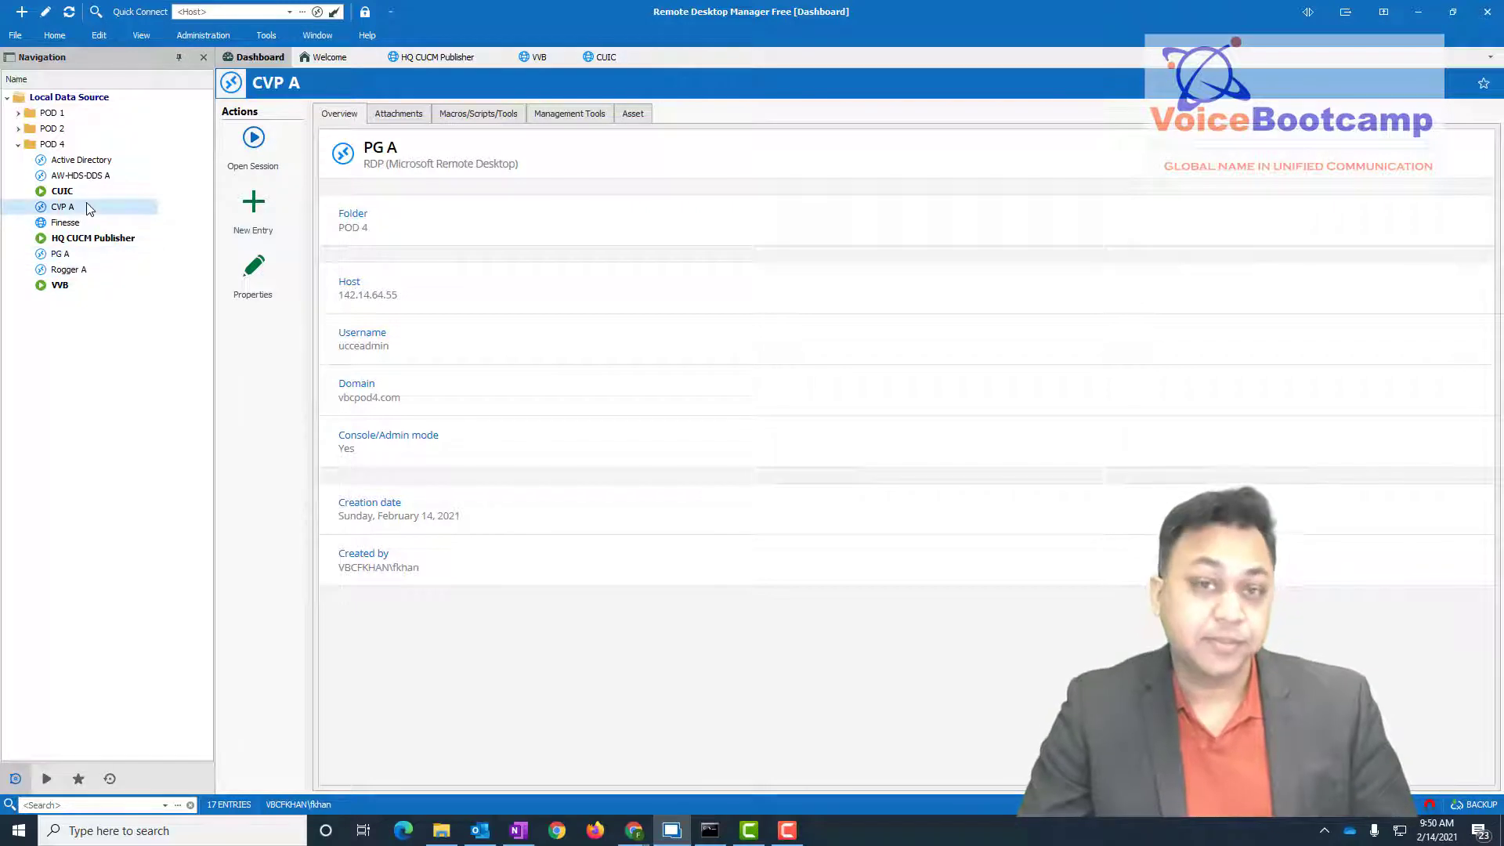
{"action": "left_click", "coordinate": [62, 193]}
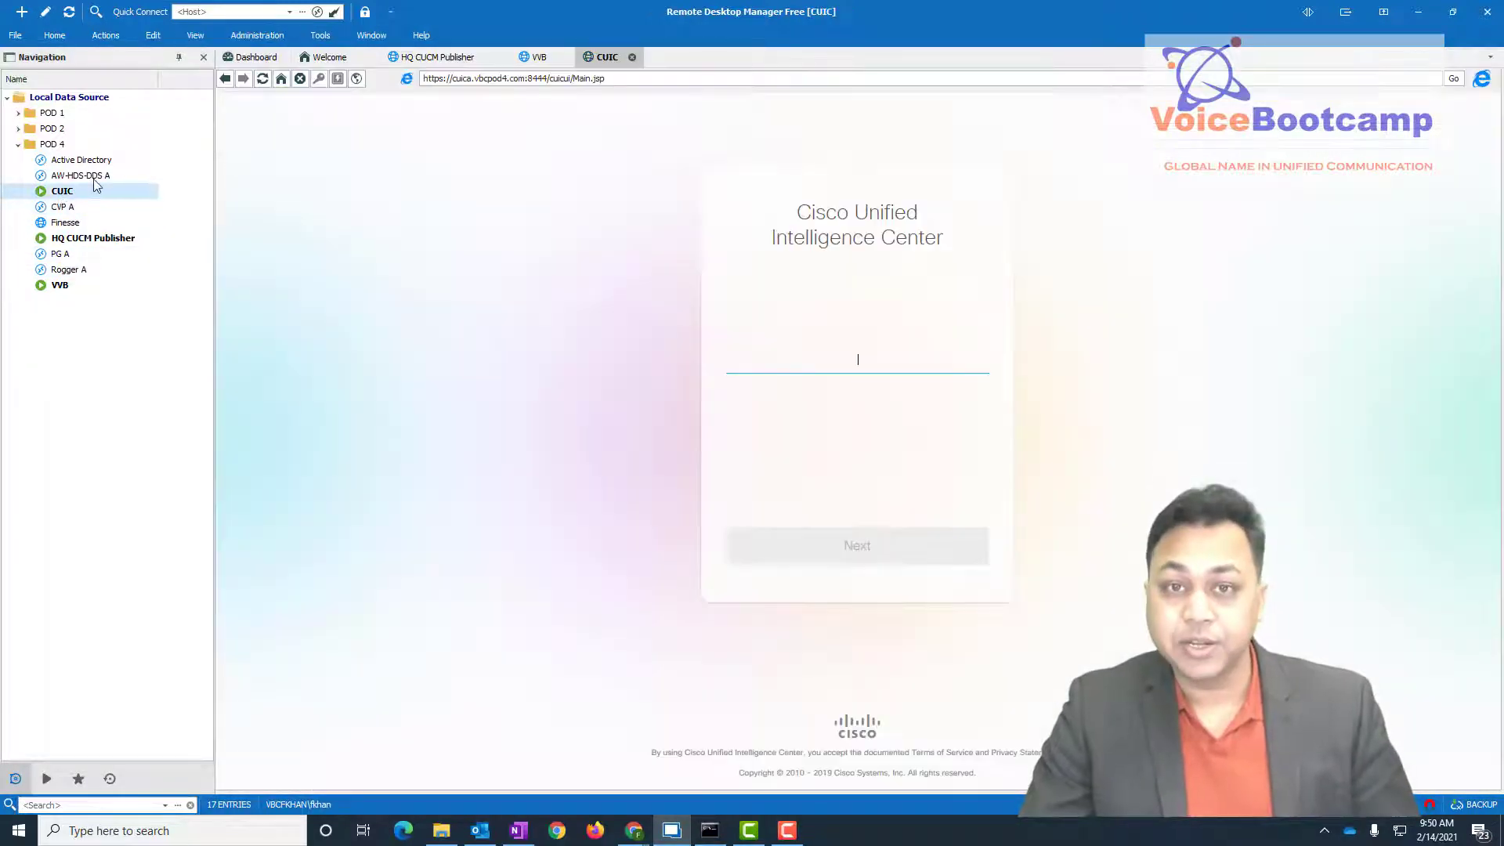
{"action": "left_click", "coordinate": [93, 176]}
{"action": "left_click", "coordinate": [94, 240]}
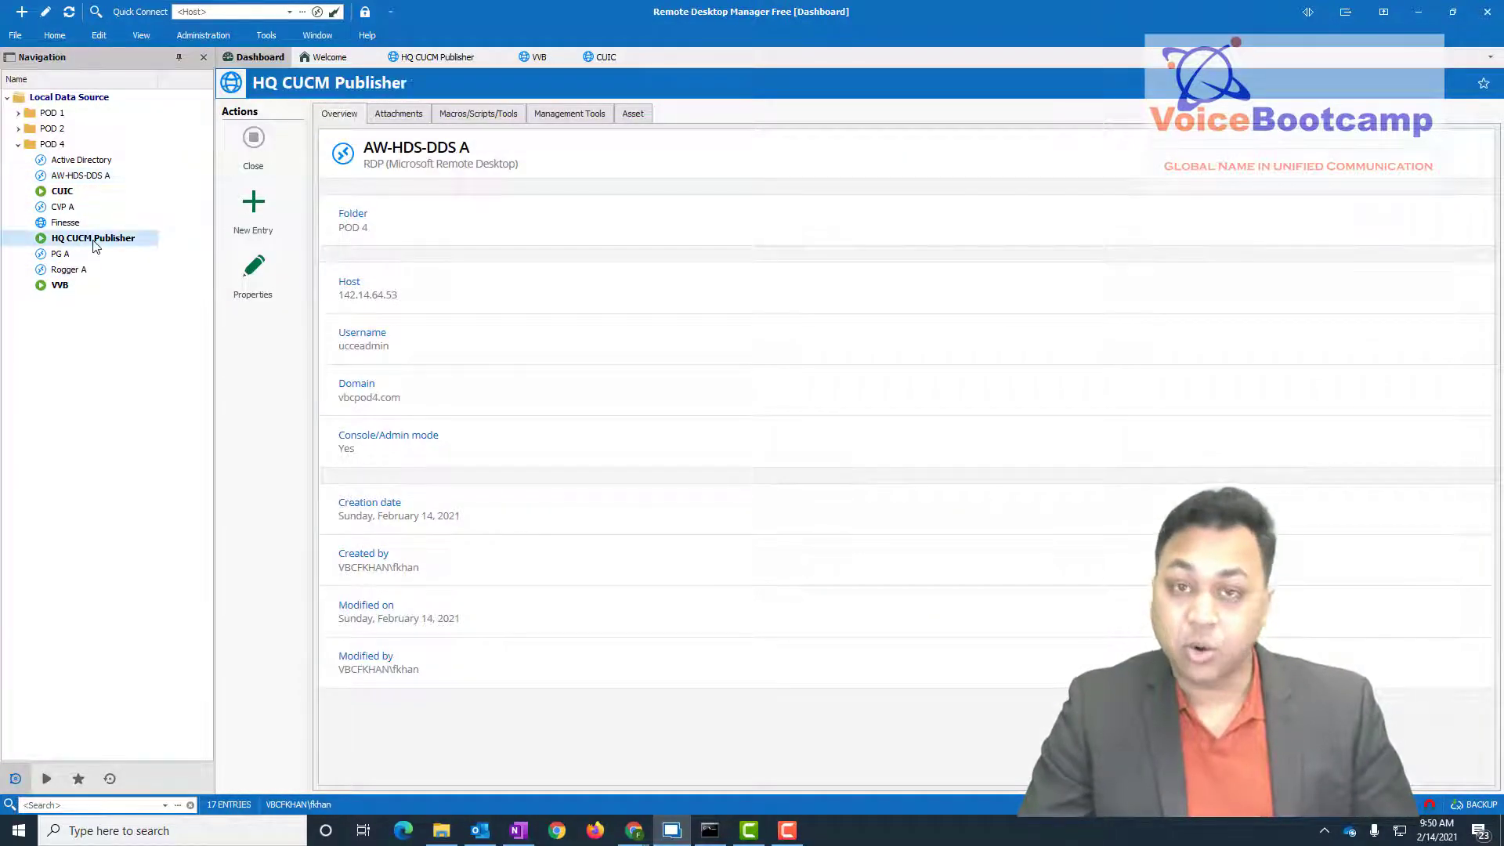
{"action": "left_click", "coordinate": [56, 287]}
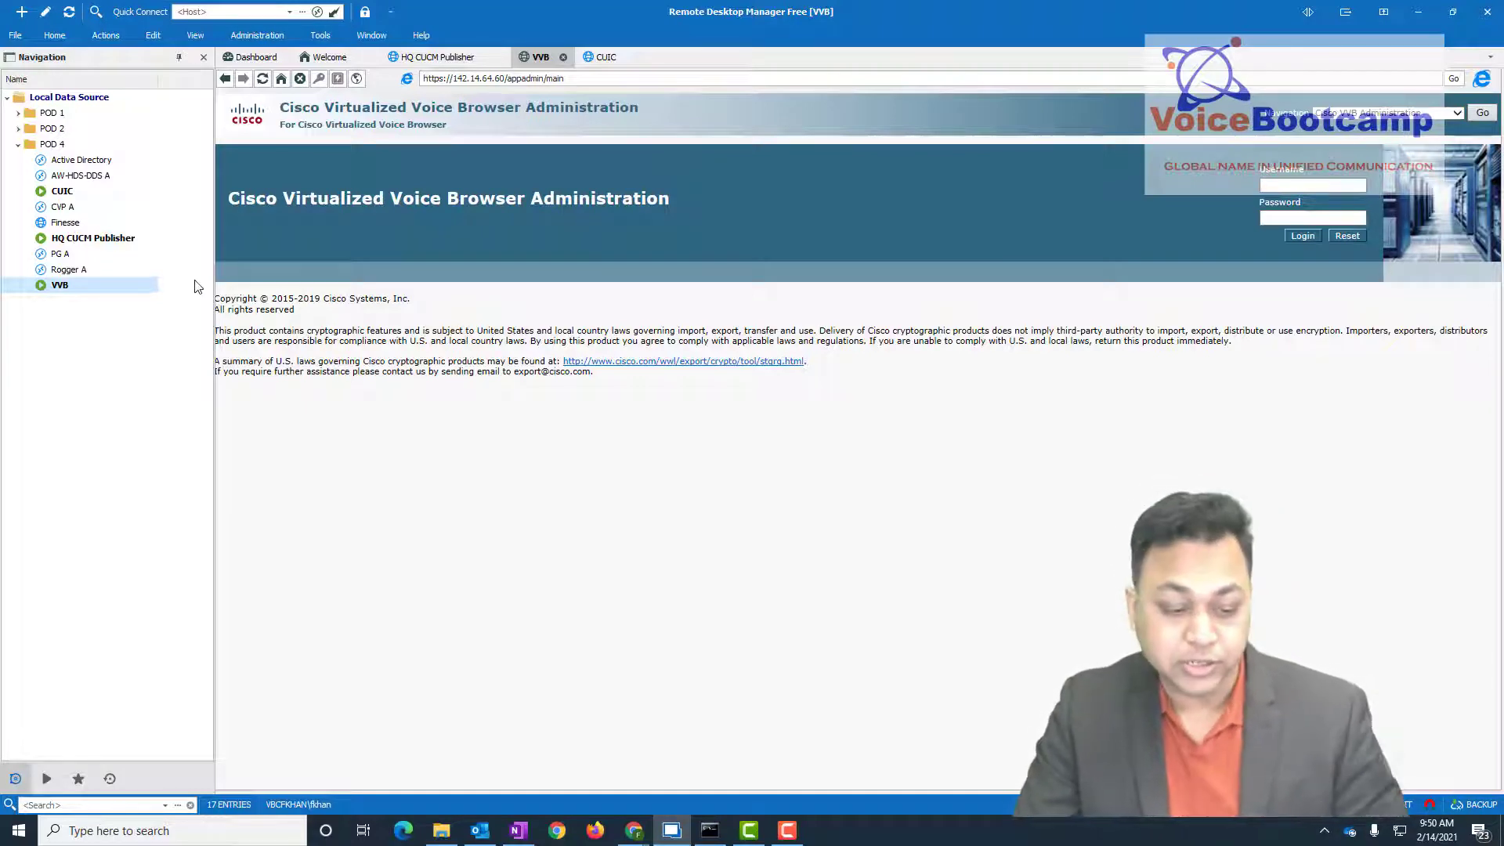
{"action": "left_click", "coordinate": [110, 163]}
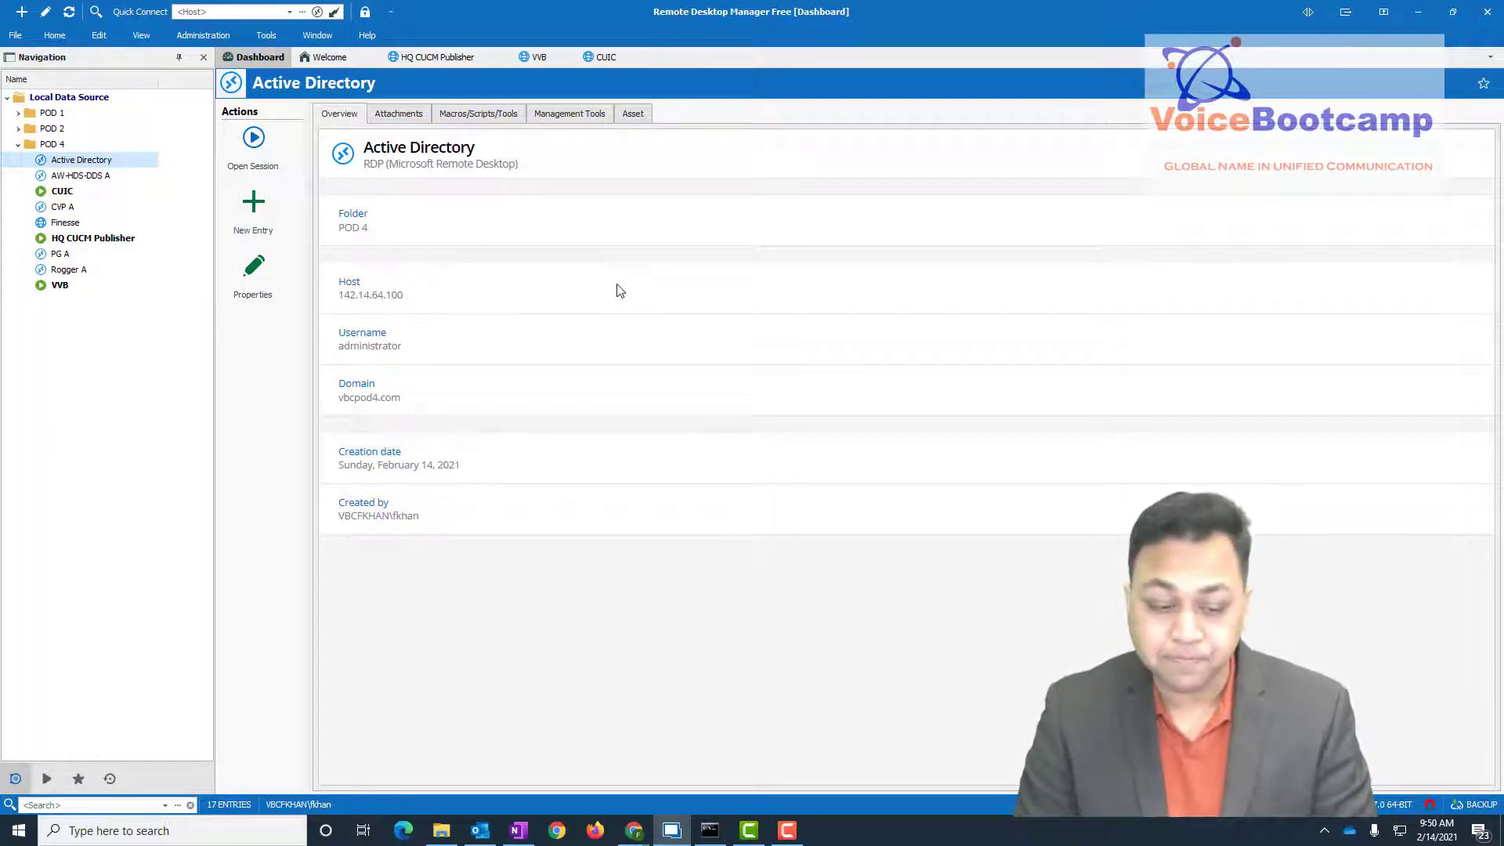
- Start a remote session to Active Directory and sign in with the account password
{"action": "left_click", "coordinate": [251, 139]}
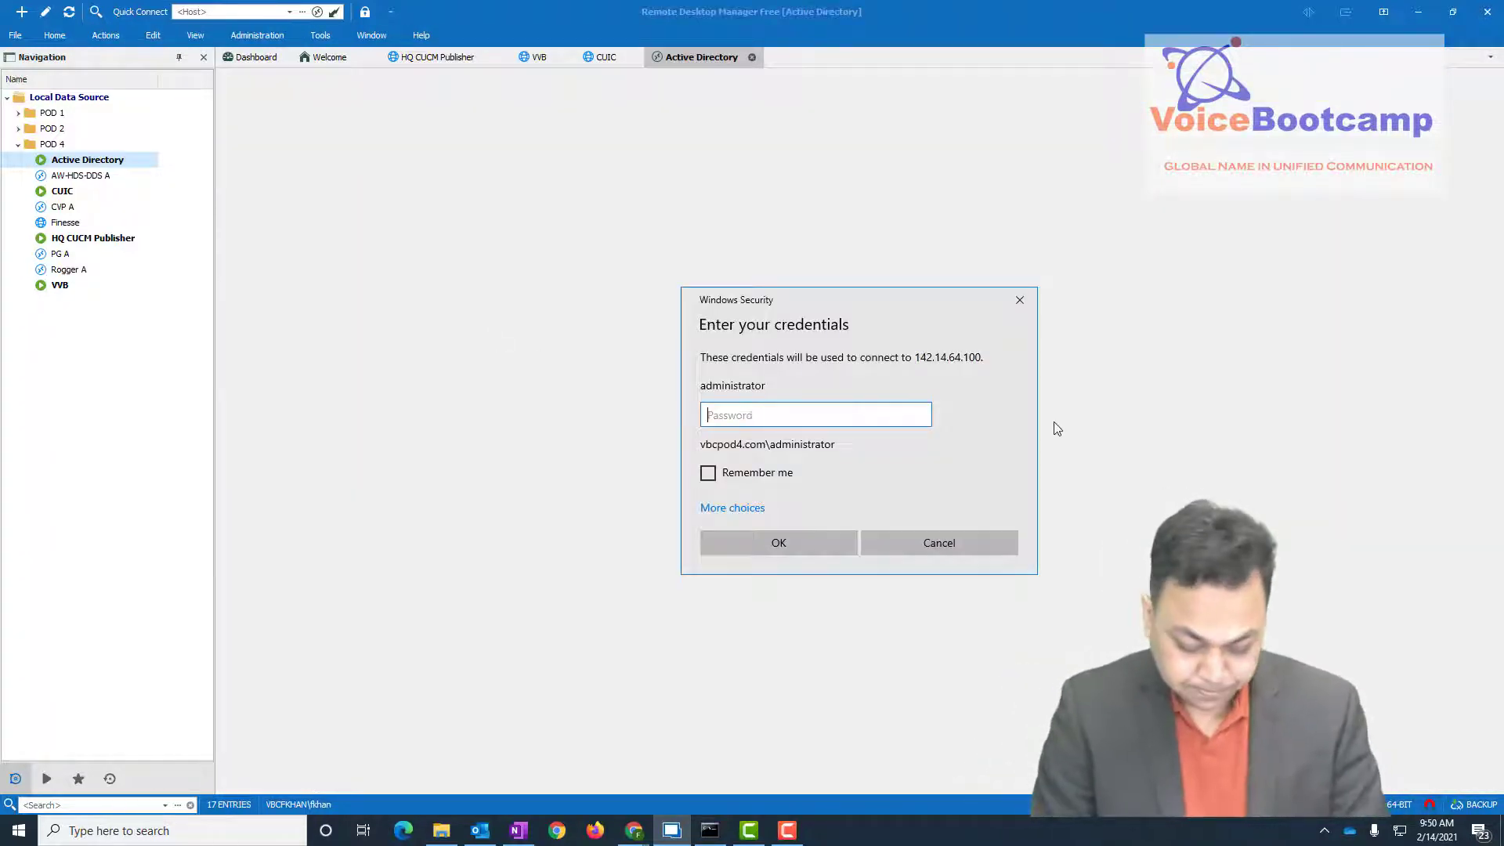
{"action": "type", "text": "**********"}
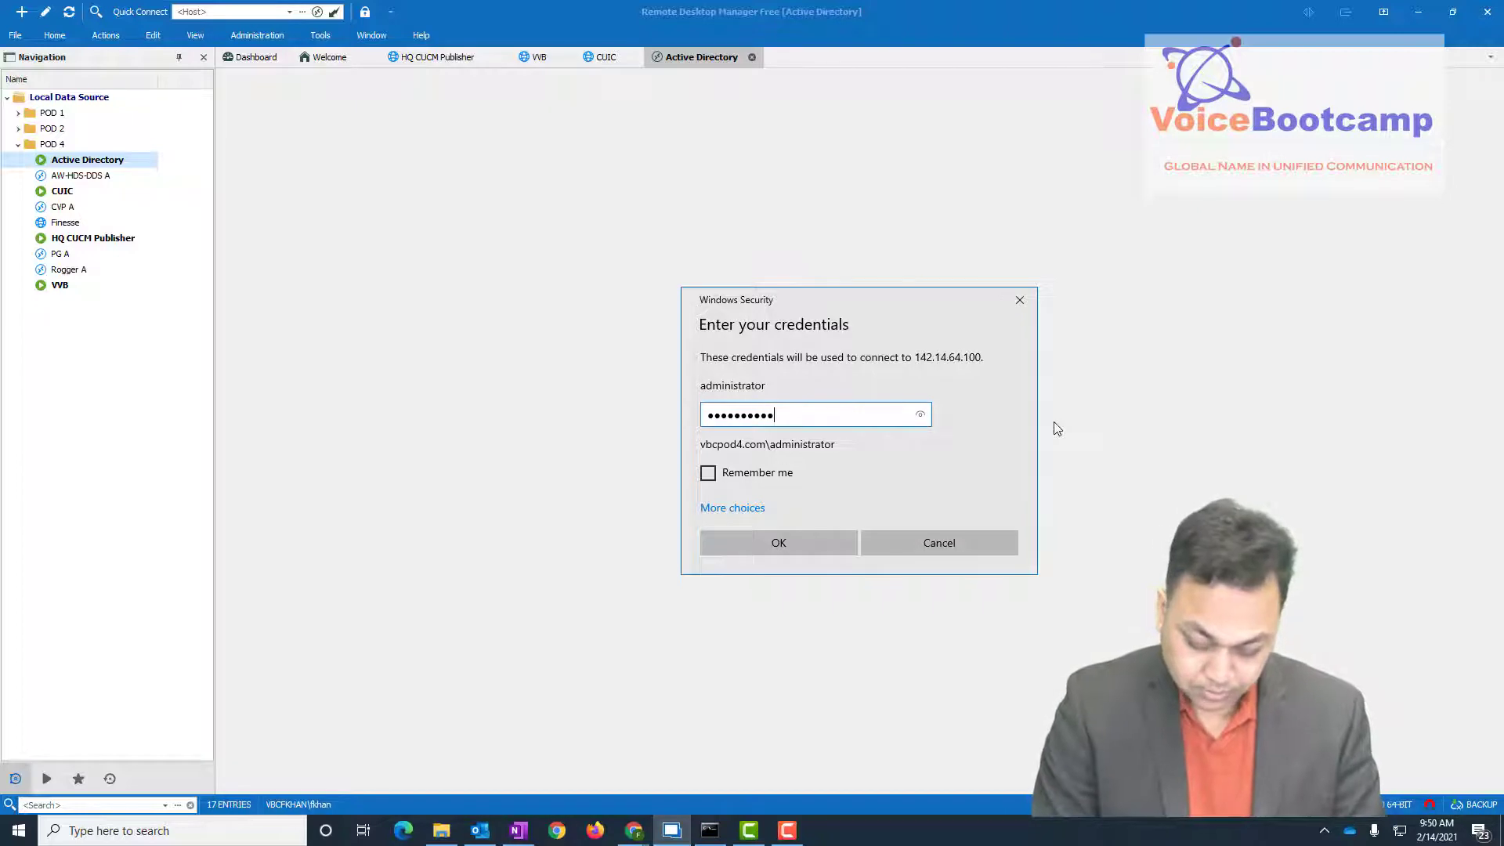
{"action": "type", "text": "****"}
{"action": "key", "text": "Return"}
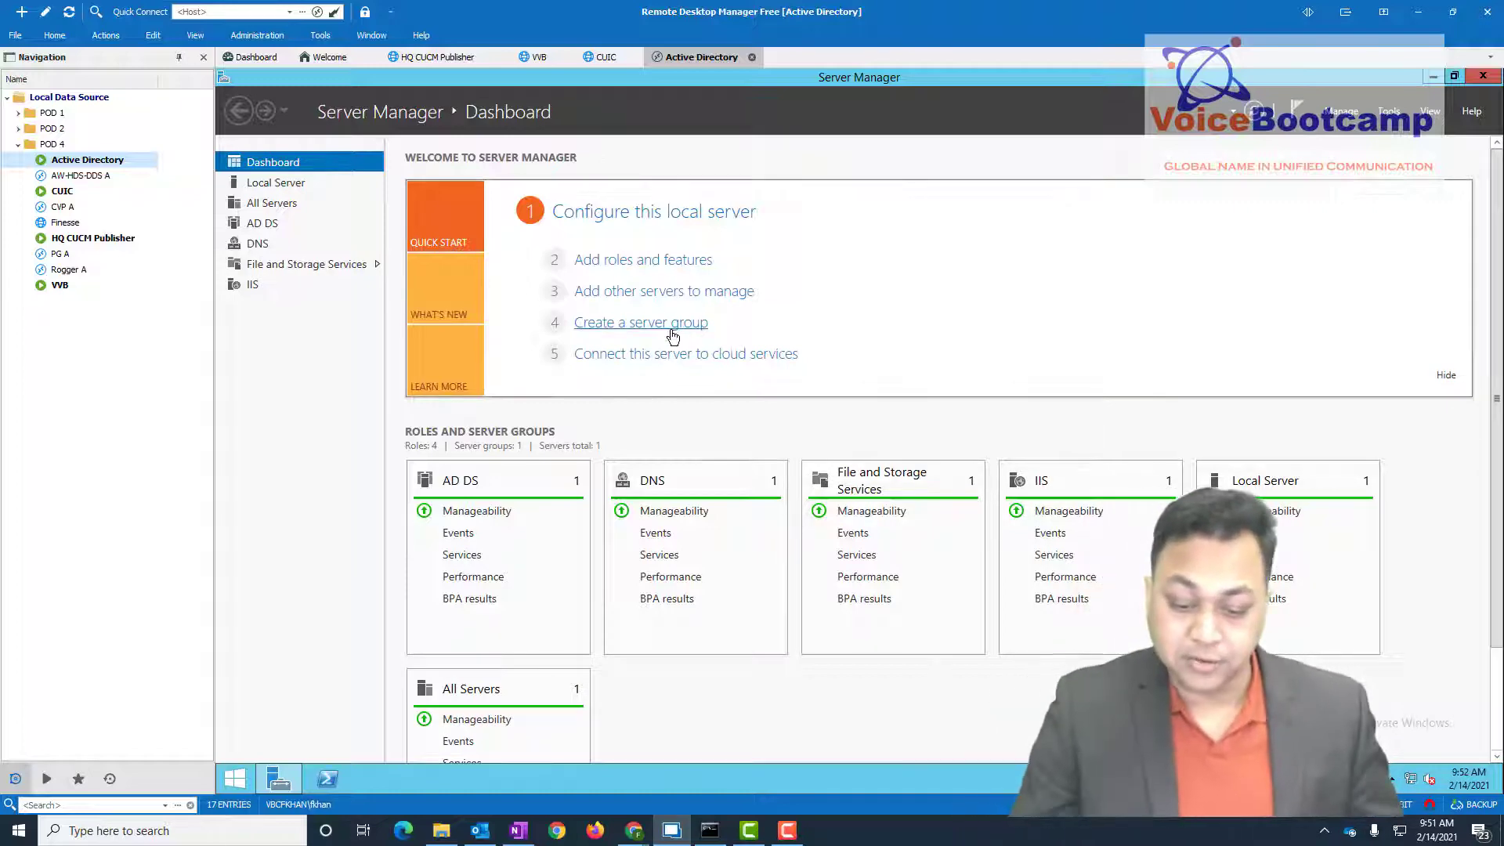
- View Local Server properties, close Server Manager, and launch DNS from Administrative Tools
{"action": "left_click", "coordinate": [259, 184]}
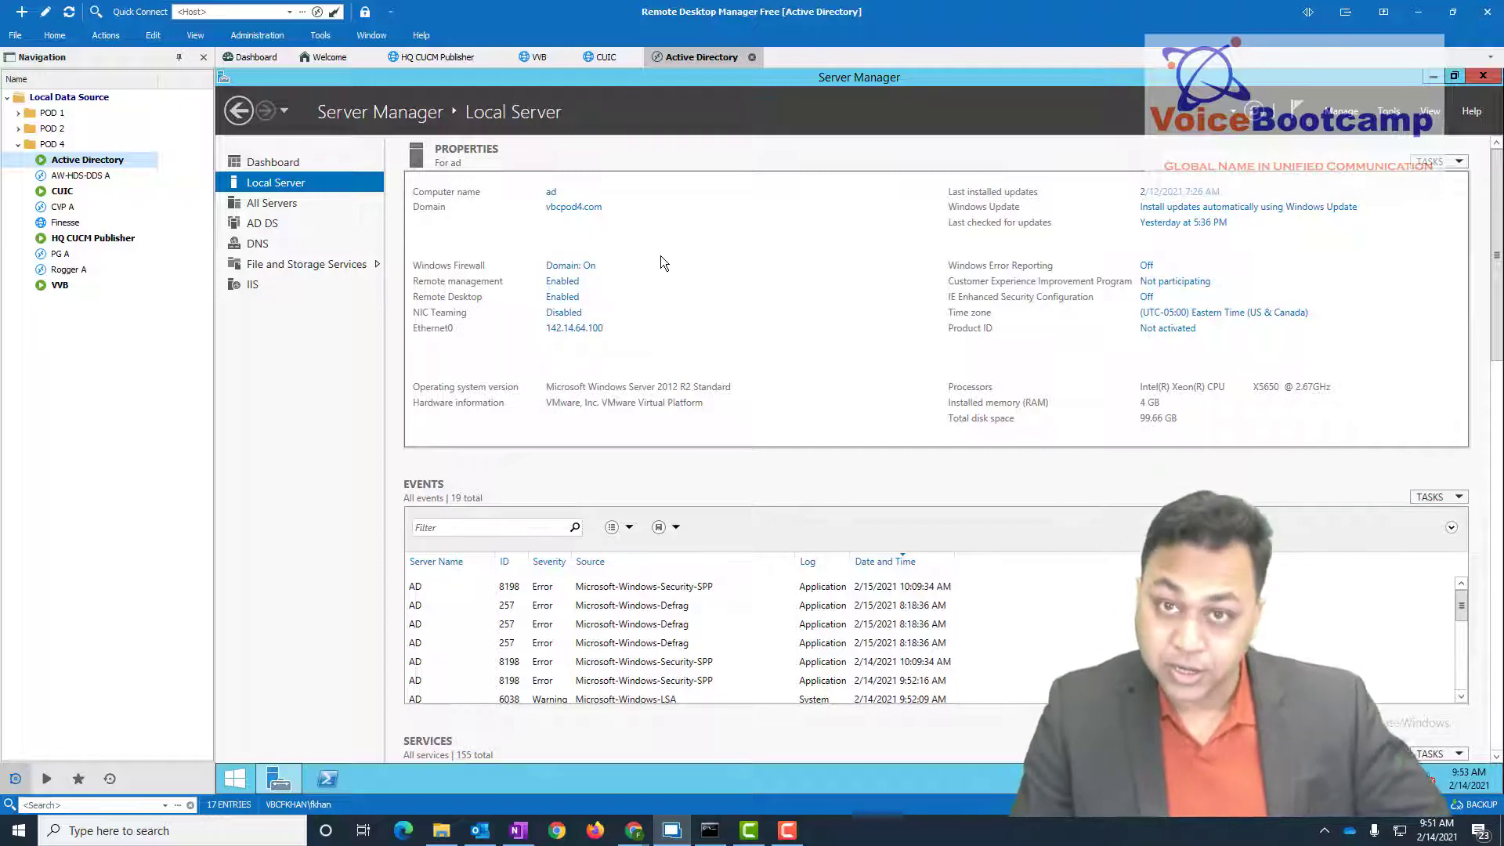
{"action": "left_click", "coordinate": [1483, 76]}
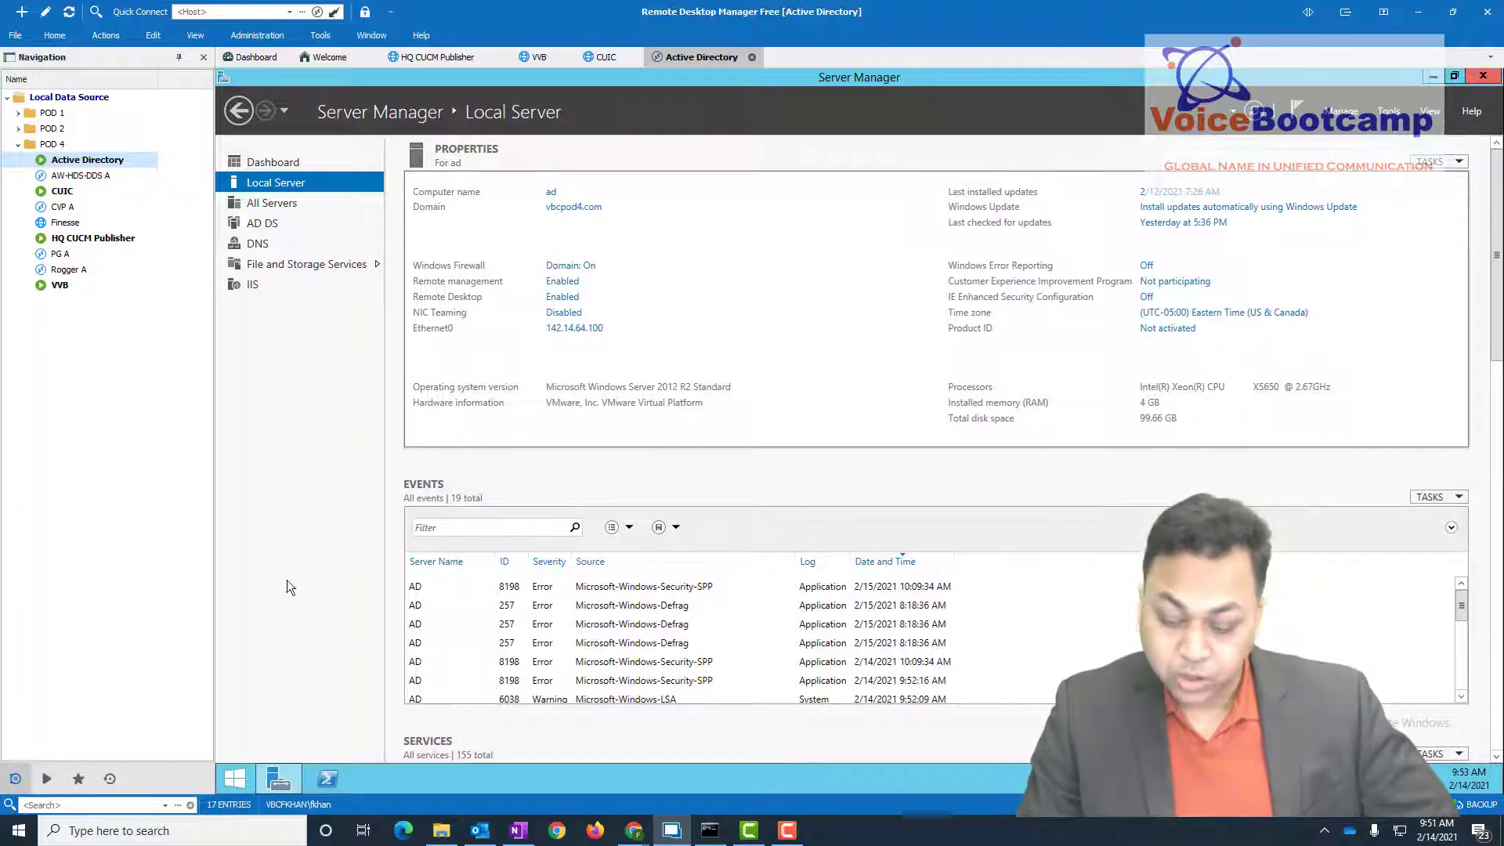
{"action": "left_click", "coordinate": [229, 782]}
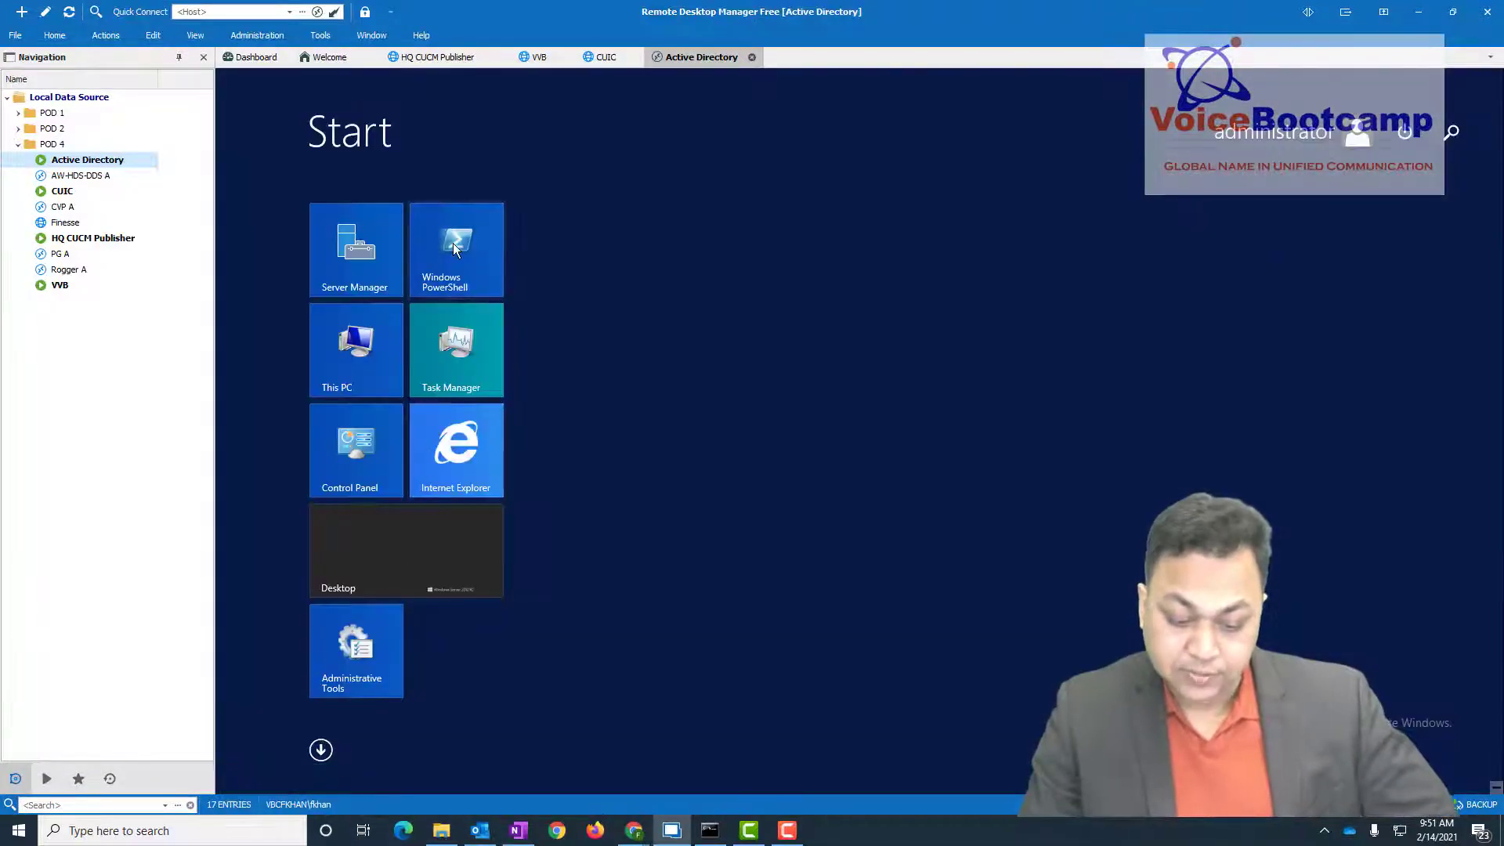
{"action": "left_click", "coordinate": [358, 675]}
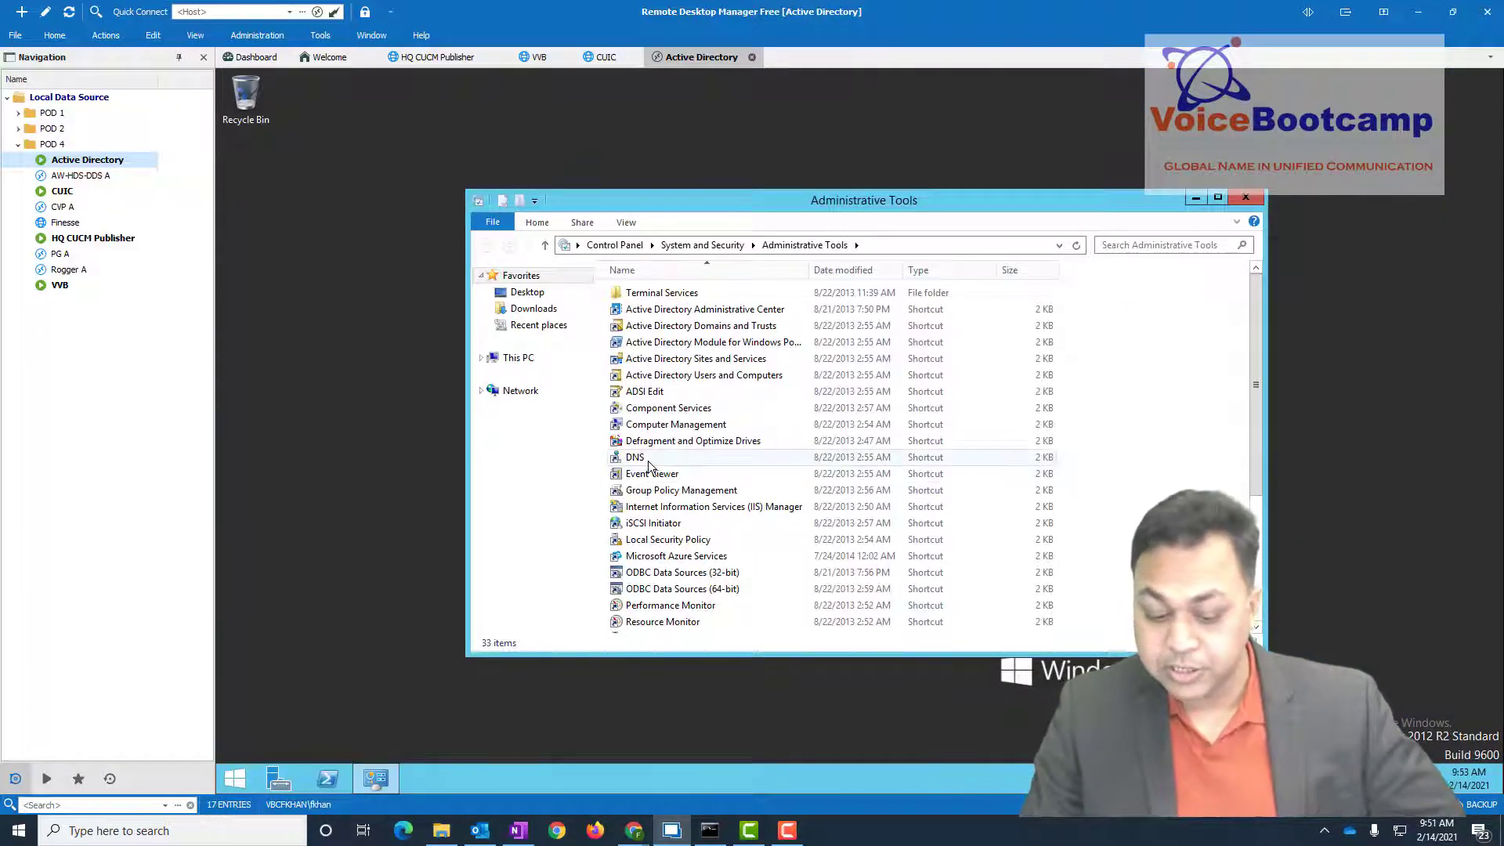
{"action": "double_click", "coordinate": [948, 457]}
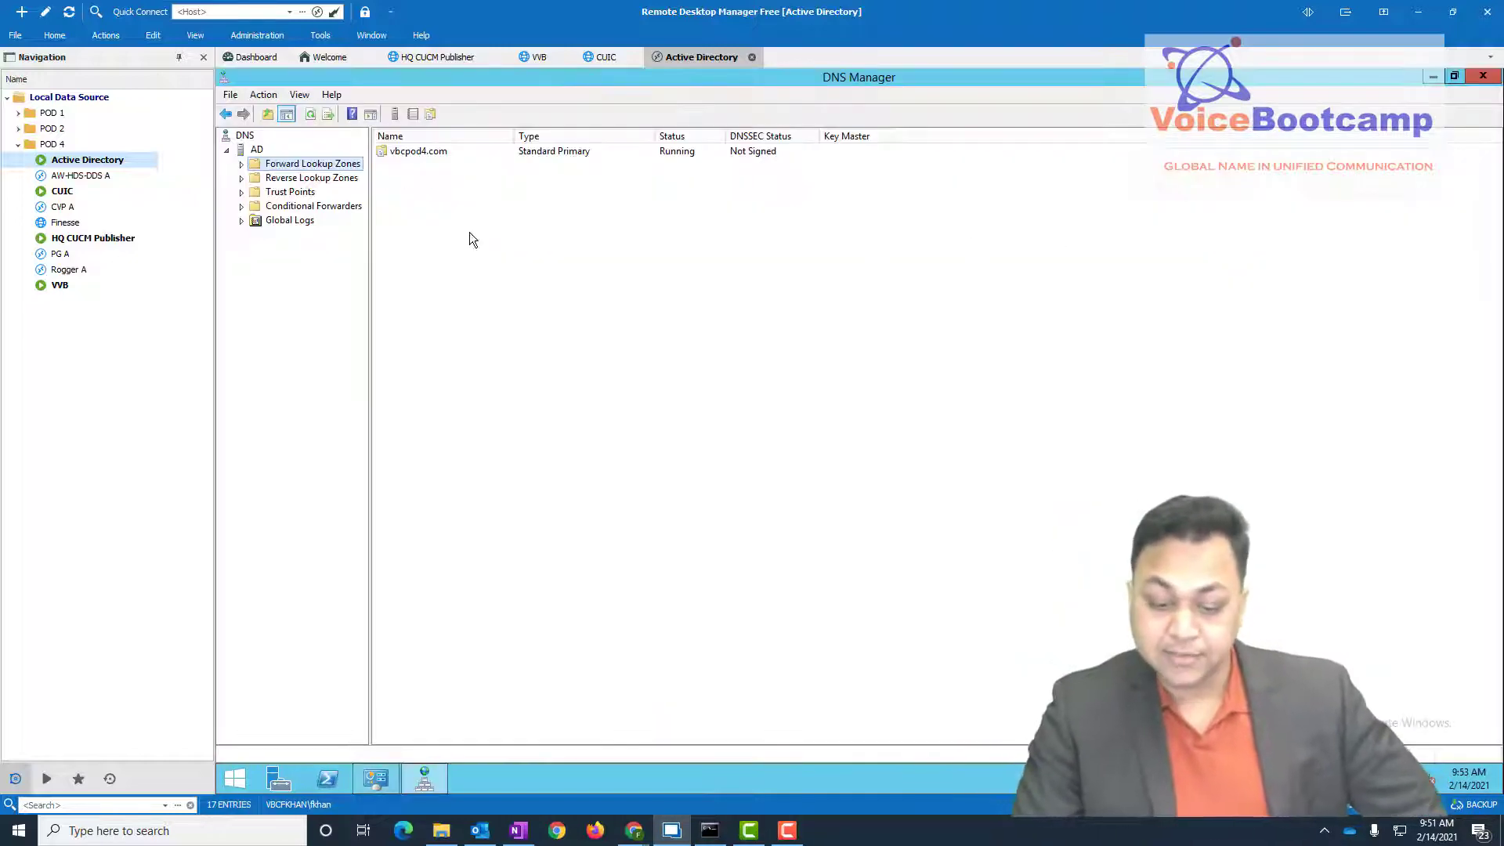
- Expand Forward Lookup Zones and select vbcpod4.com to list its host records
{"action": "double_click", "coordinate": [339, 166]}
{"action": "left_click", "coordinate": [307, 179]}
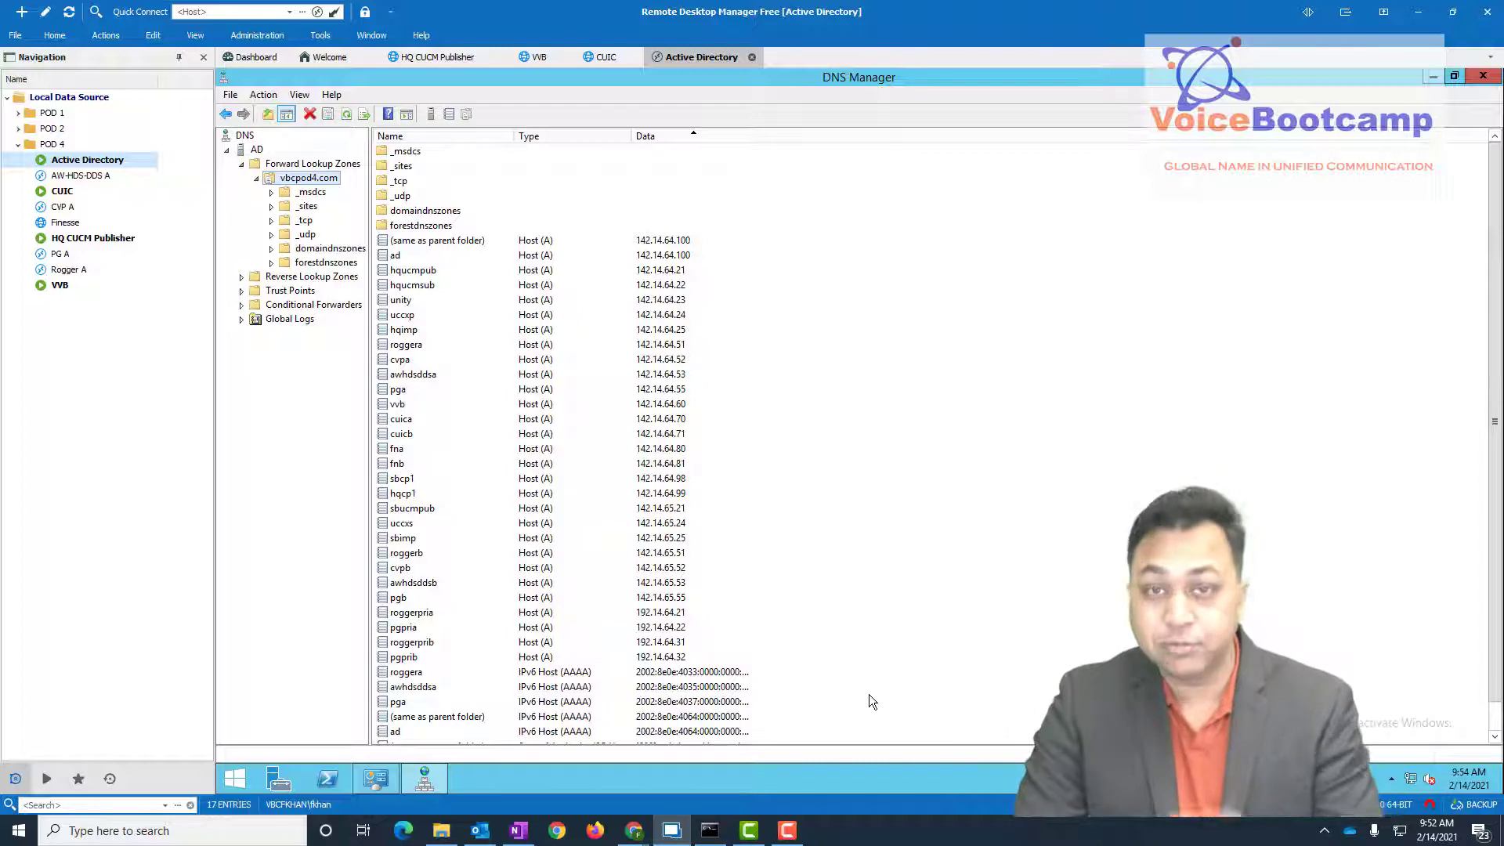
- Review the roggera Host (A) record's FQDN and IP 142.14.64.51, then cancel unchanged
{"action": "left_click", "coordinate": [425, 673]}
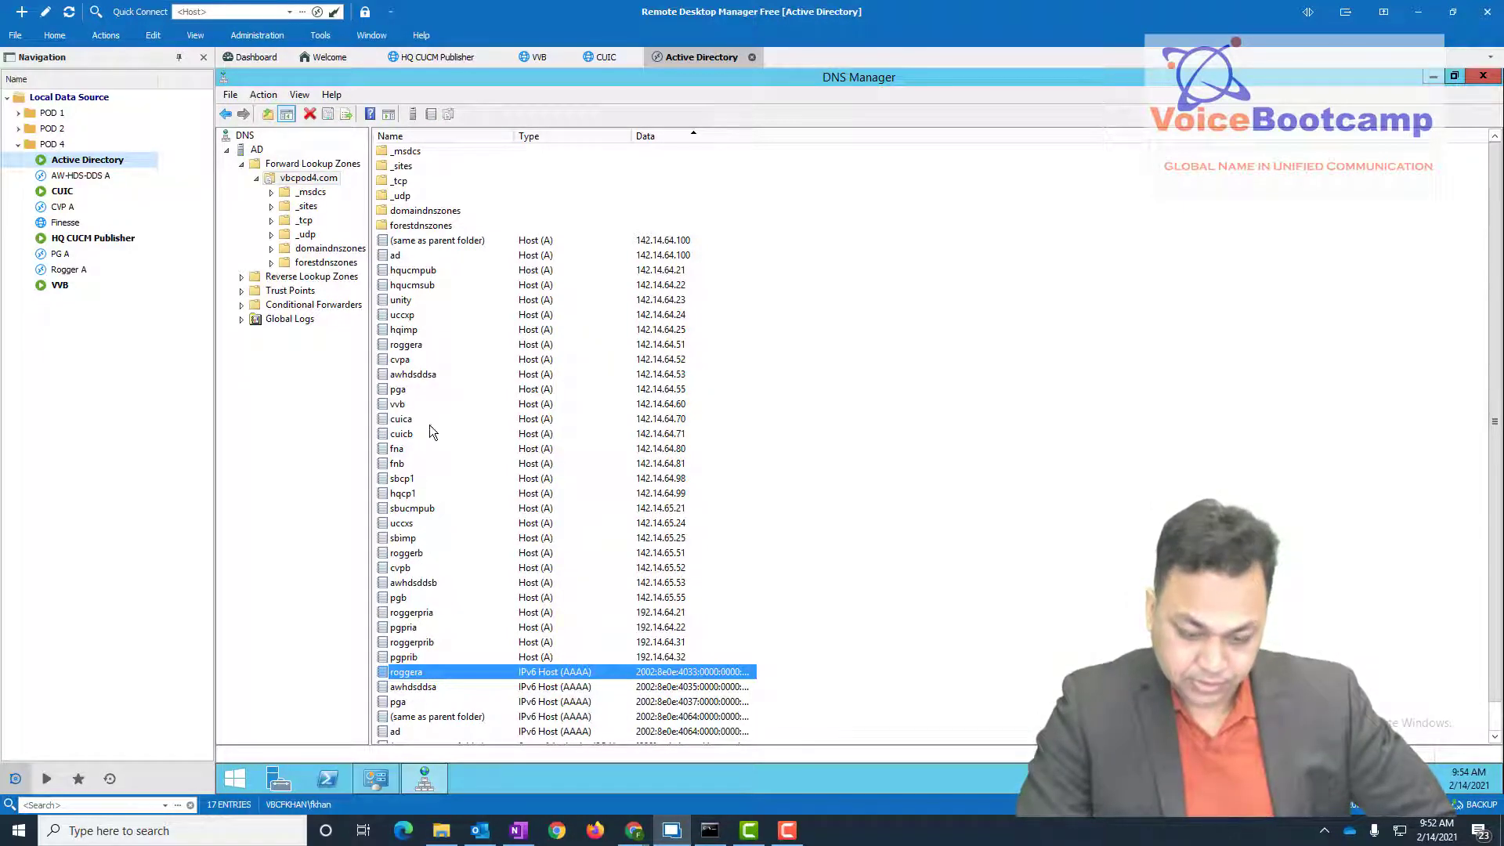
{"action": "left_click", "coordinate": [425, 347]}
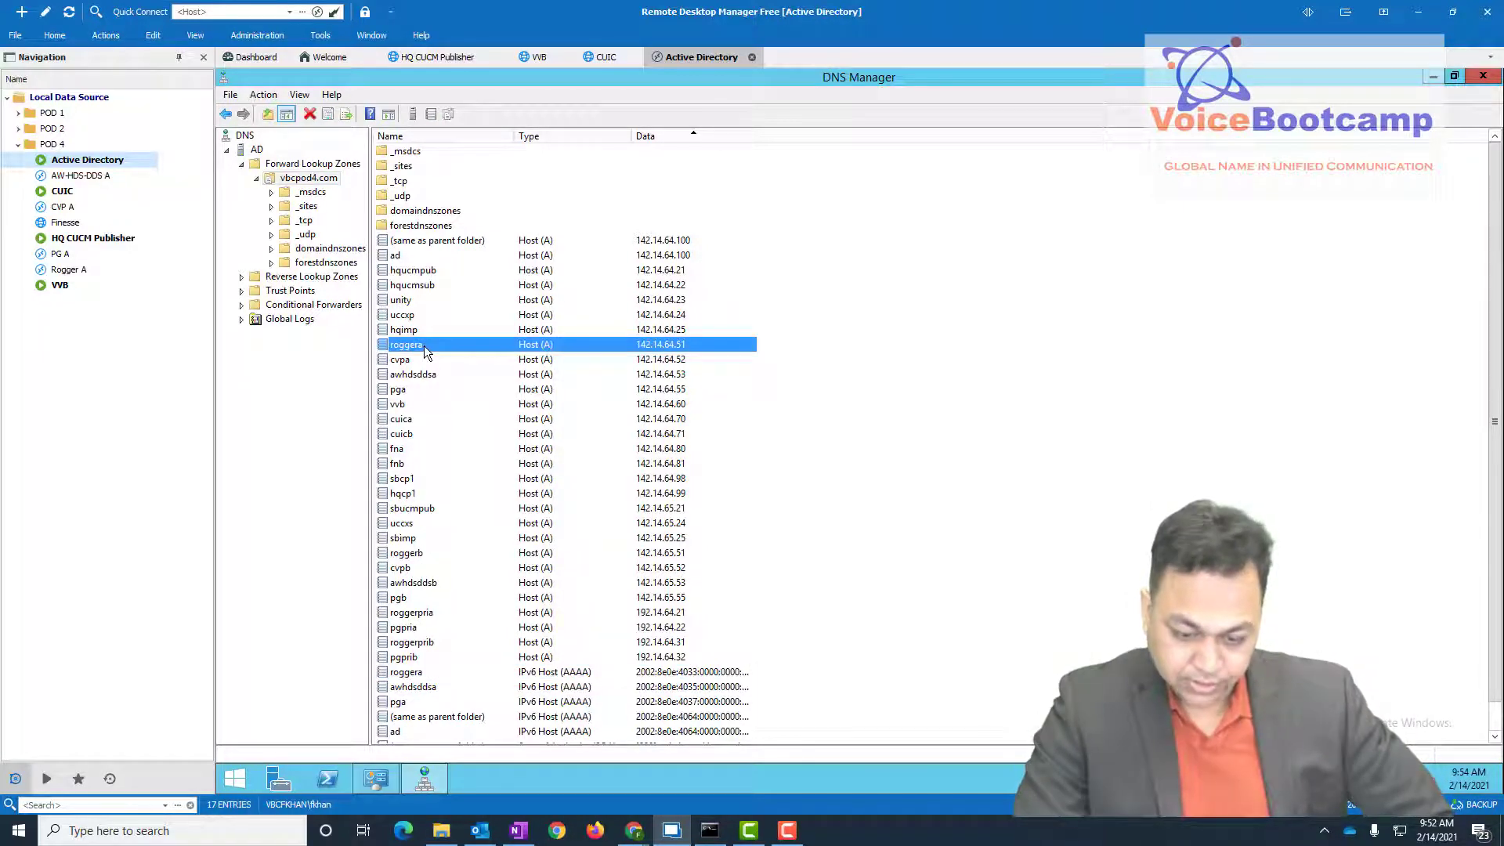
{"action": "double_click", "coordinate": [468, 346]}
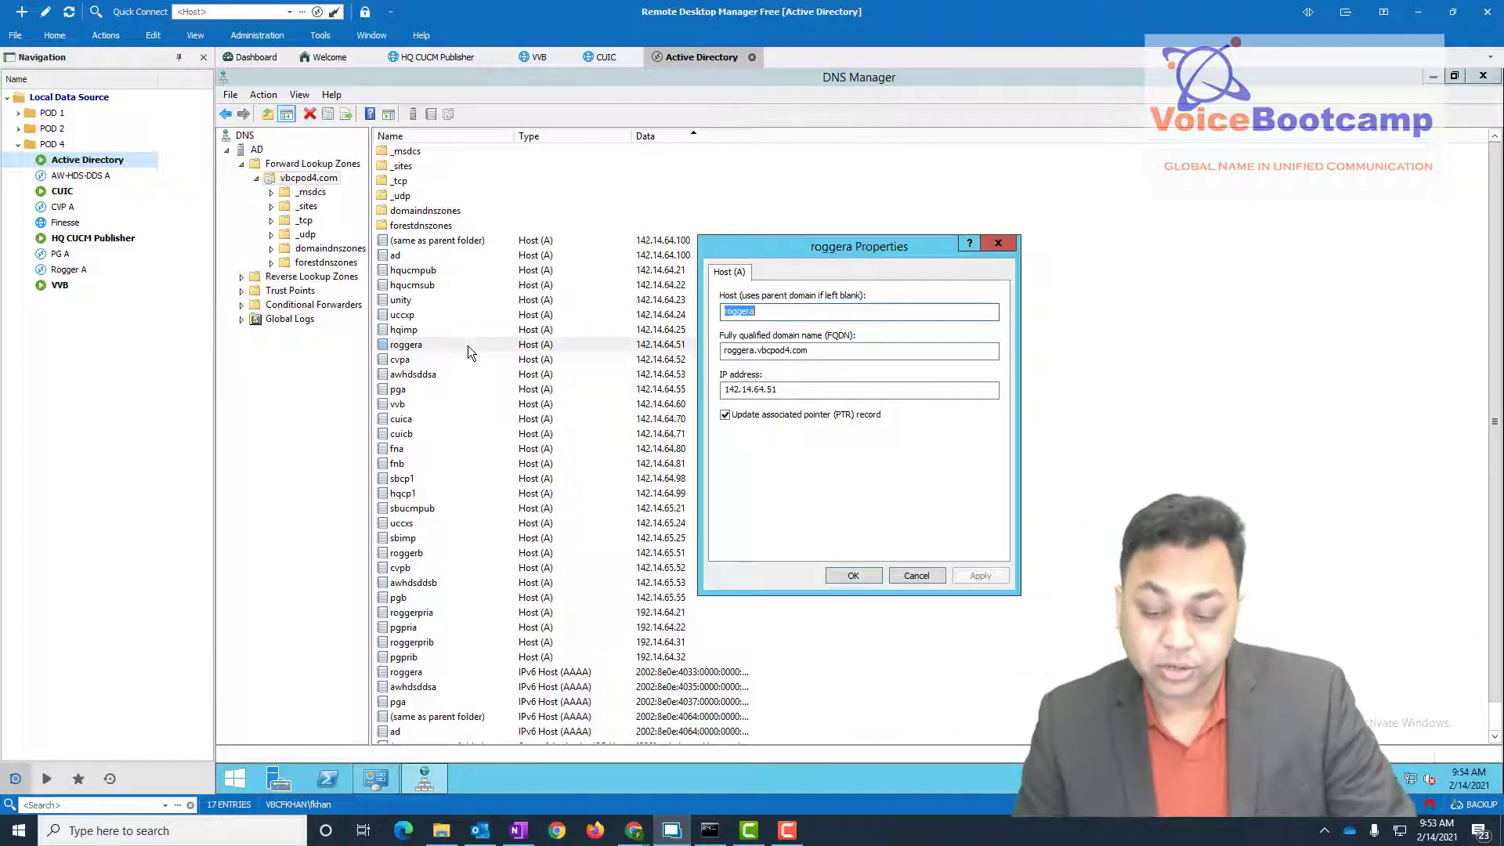
{"action": "double_click", "coordinate": [790, 389]}
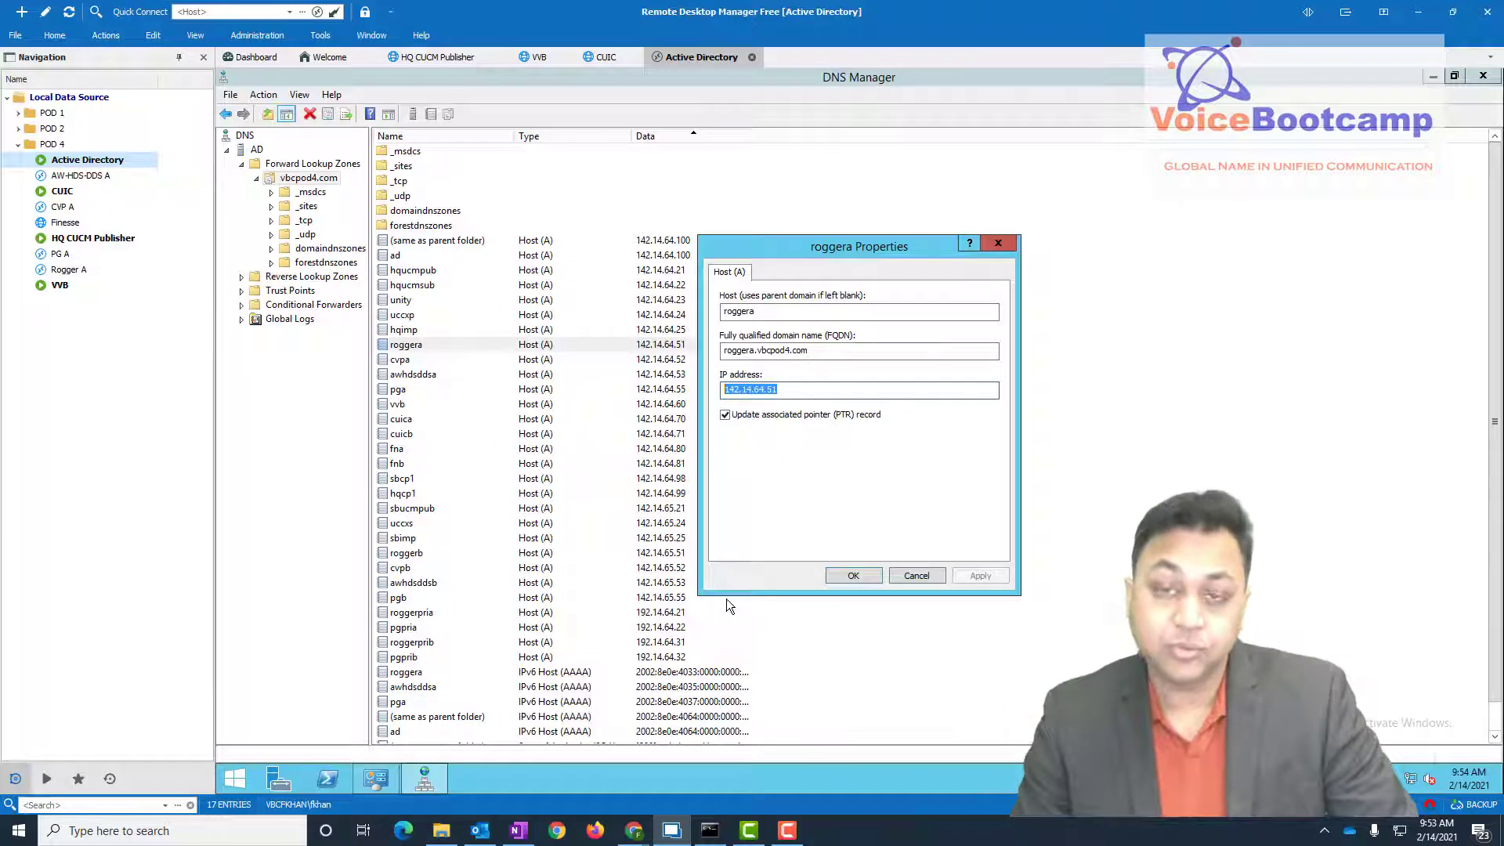
{"action": "left_click_drag", "start_coordinate": [797, 350], "coordinate": [723, 350]}
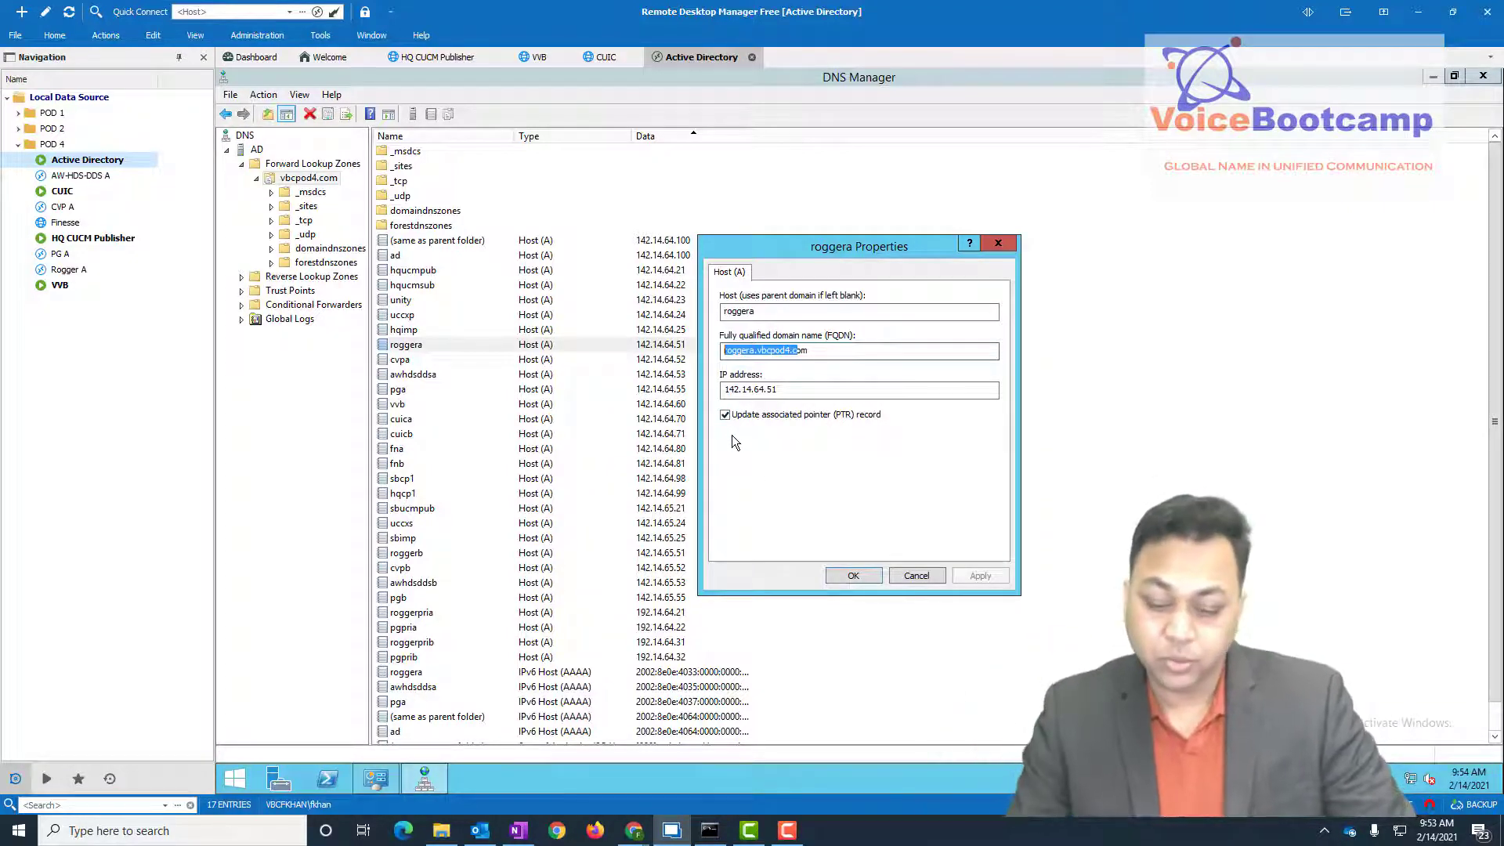
{"action": "left_click", "coordinate": [910, 579]}
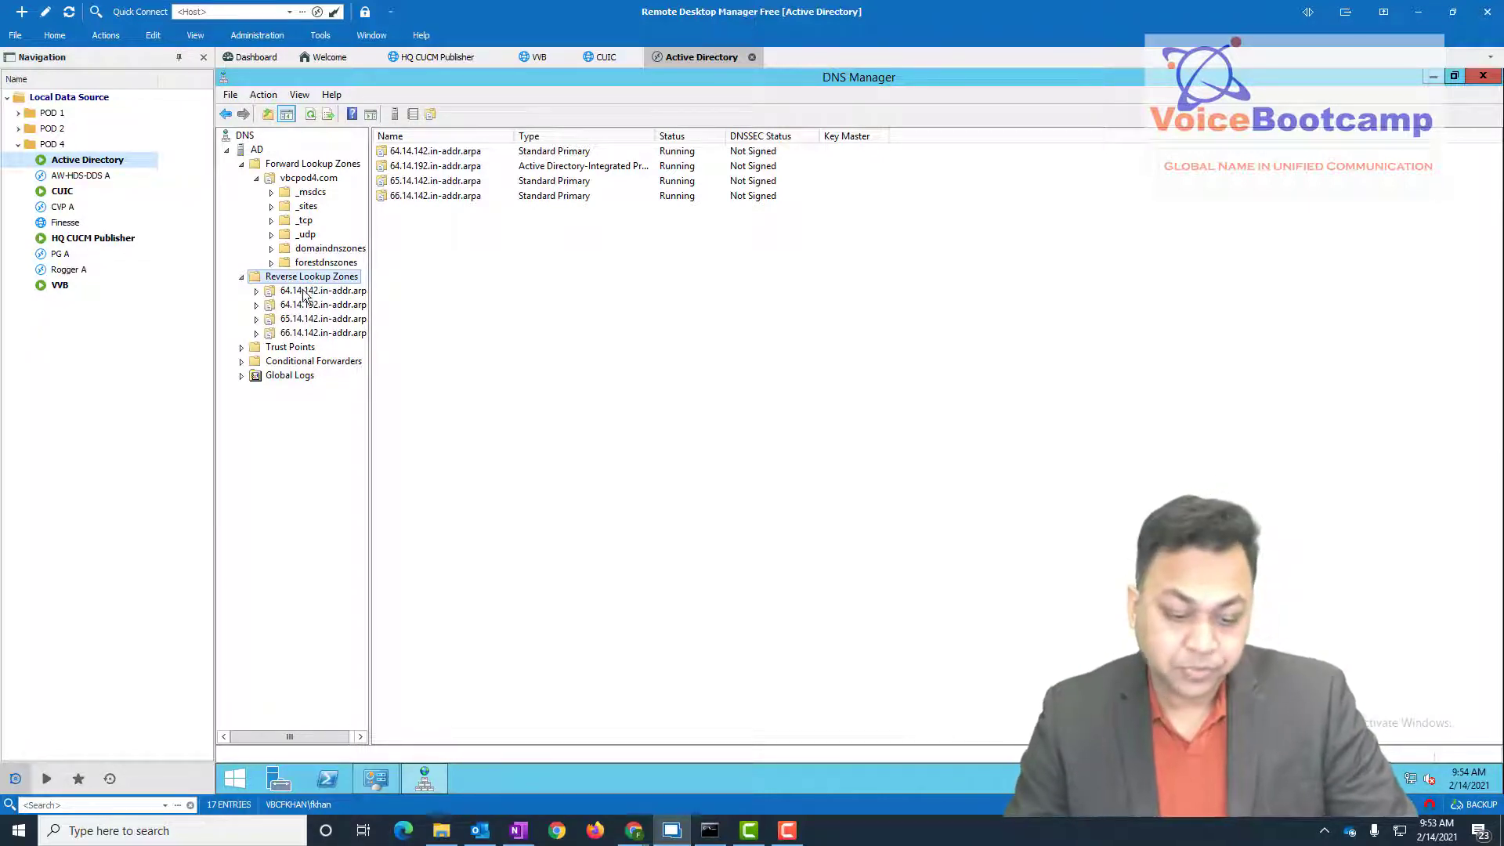
- Inspect pointer records in the 64.14.142 and 64.14.192 reverse zones, including roggera and roggerprib
{"action": "left_click", "coordinate": [310, 293]}
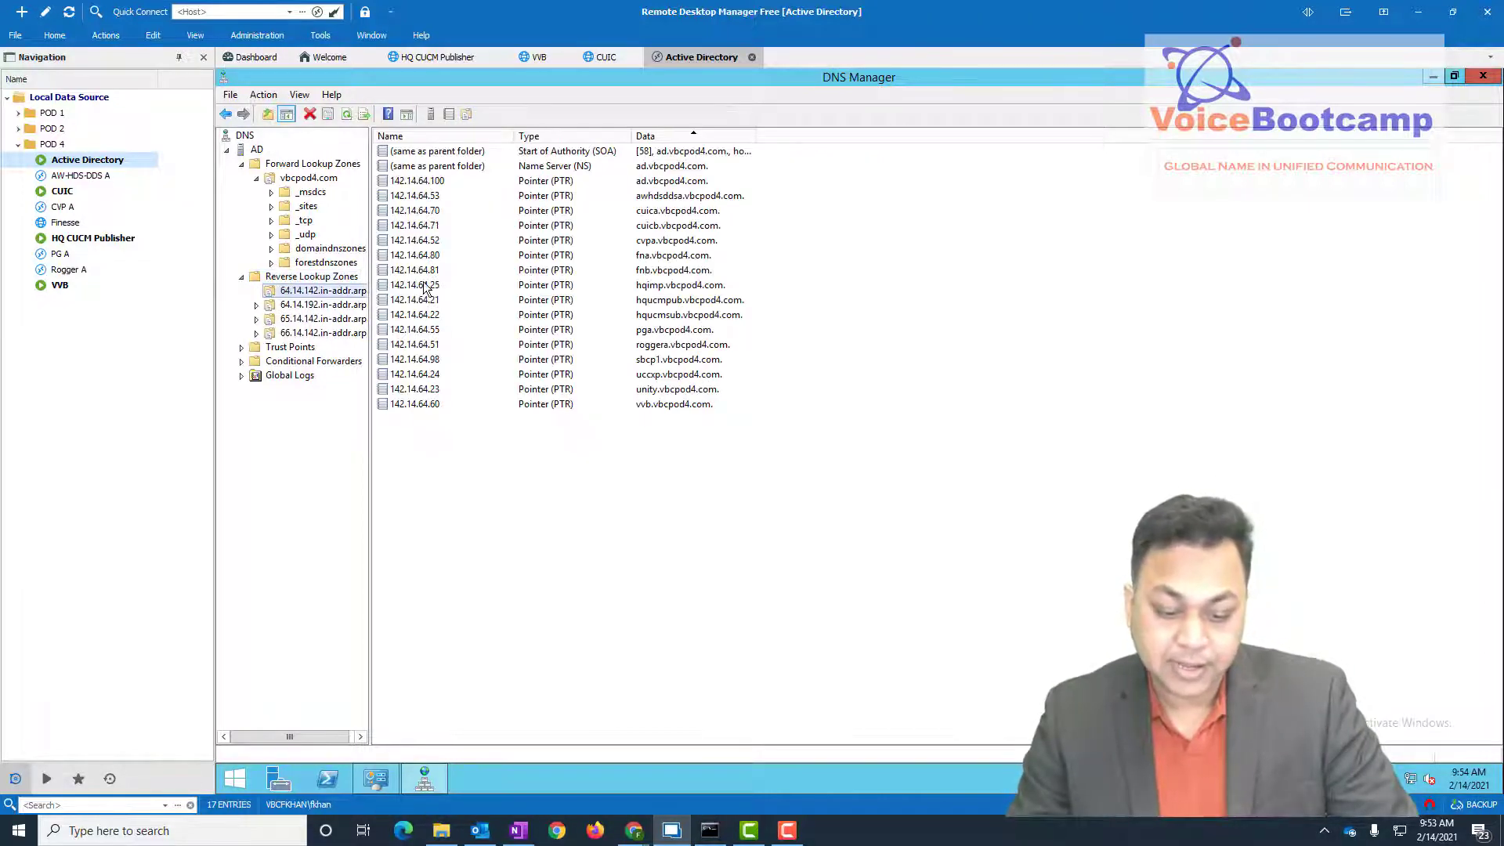
{"action": "left_click", "coordinate": [429, 345]}
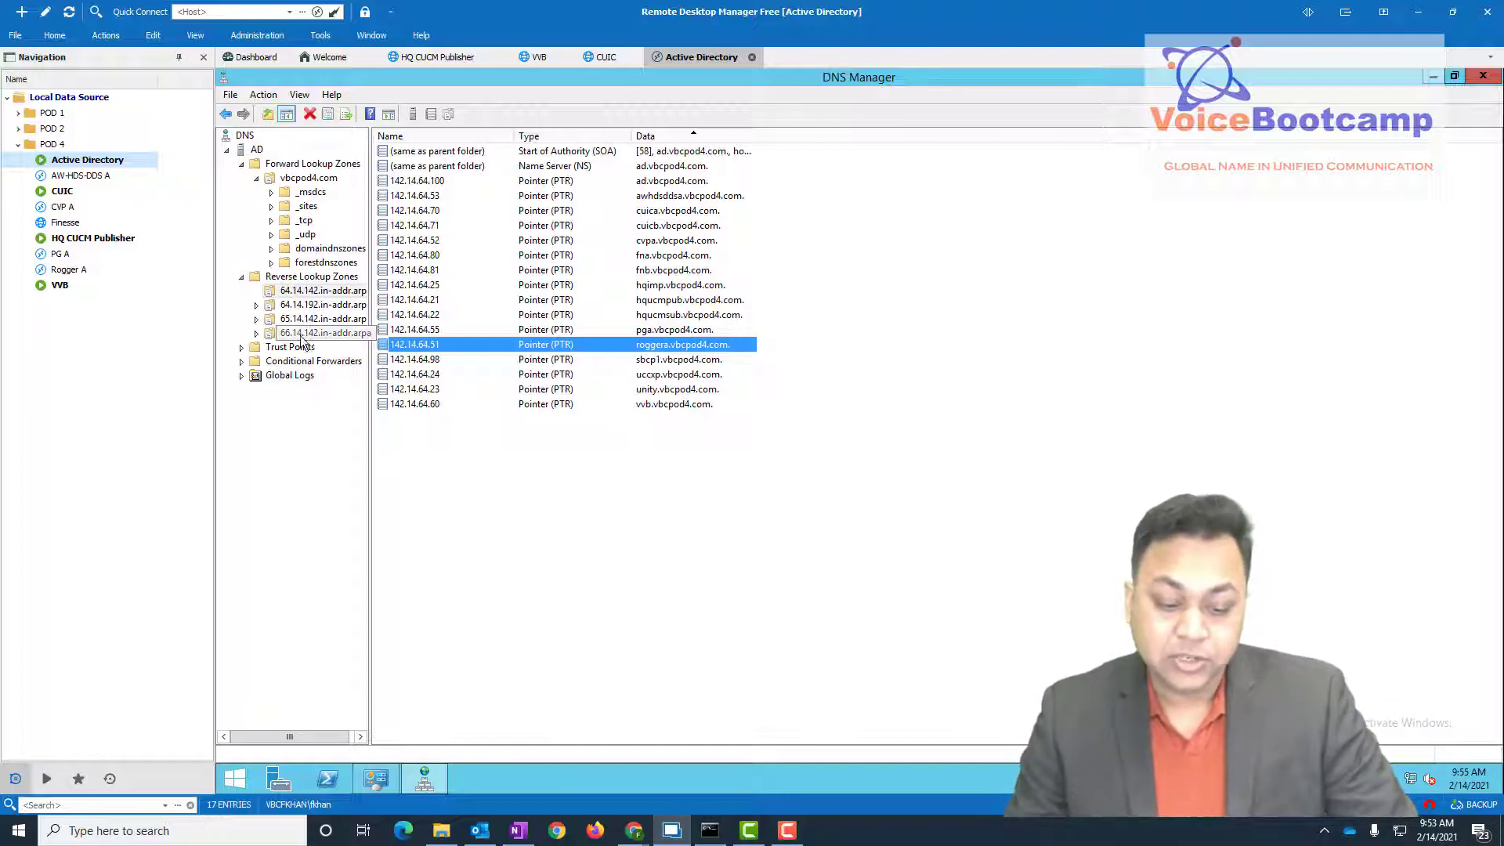
{"action": "left_click", "coordinate": [303, 306]}
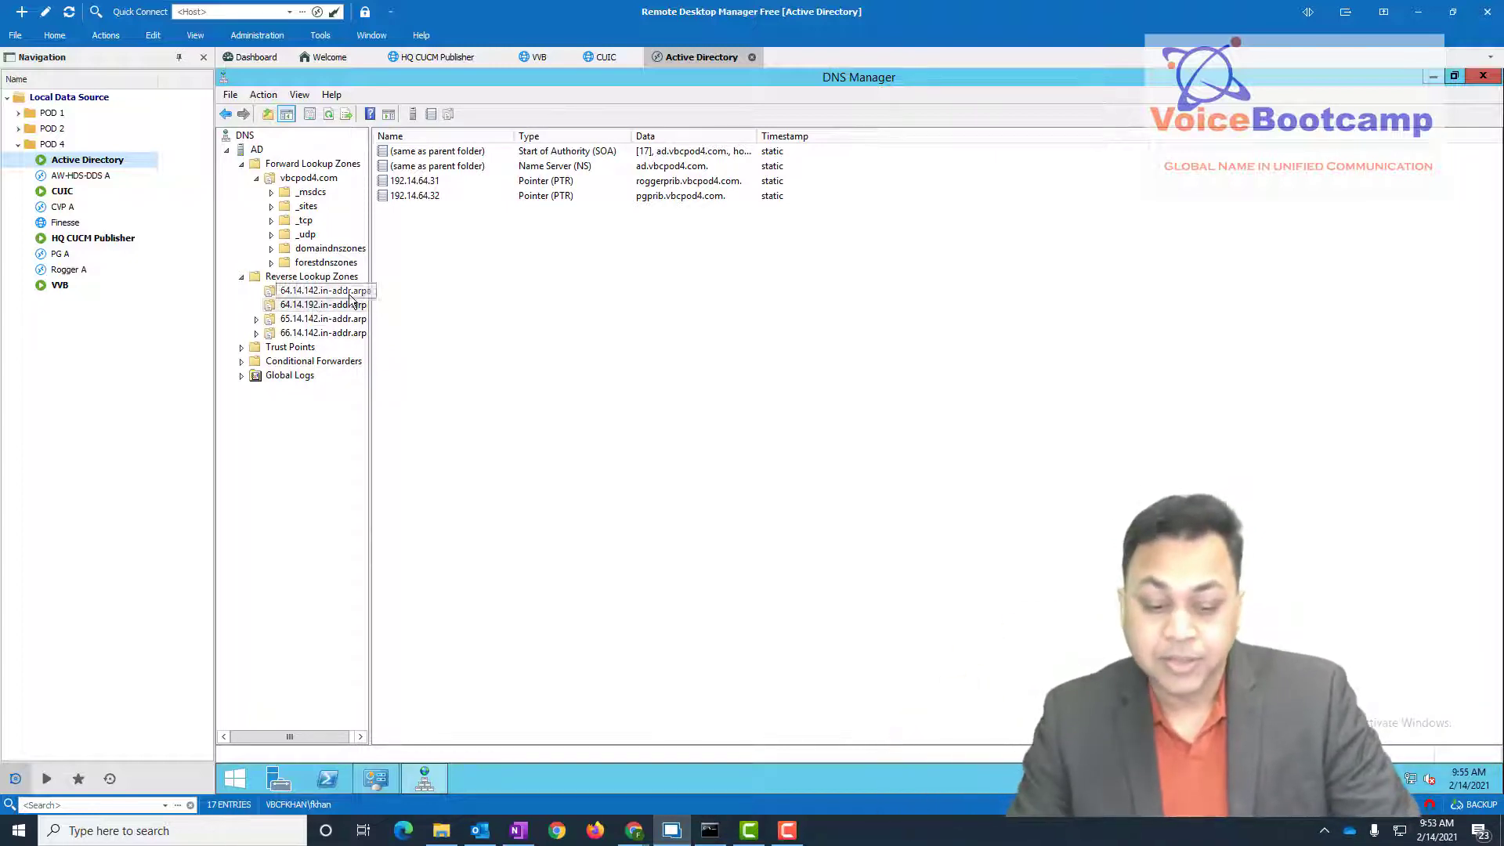
{"action": "left_click", "coordinate": [442, 182]}
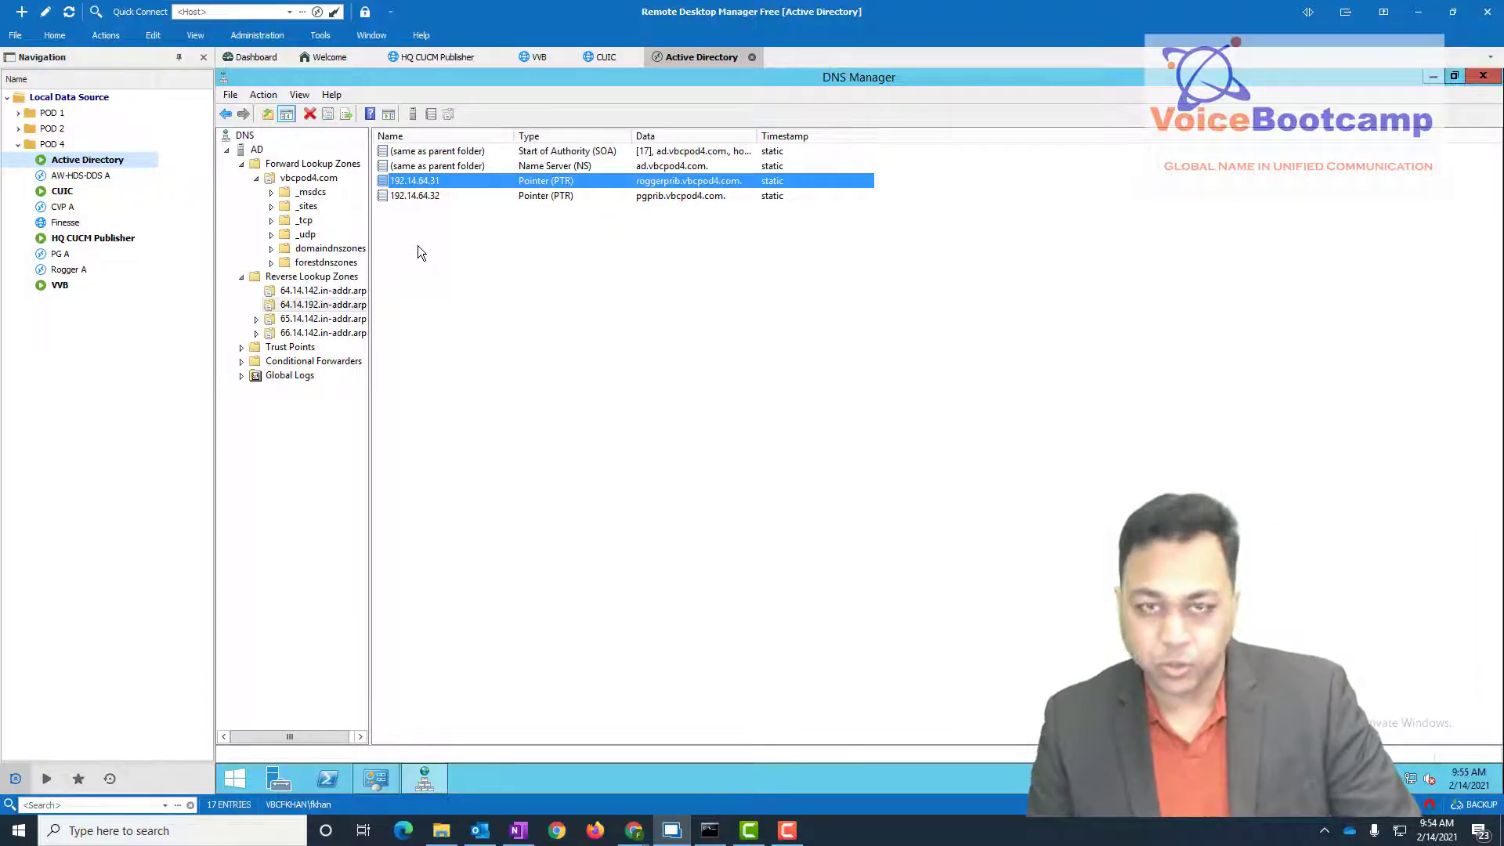
- Review the vbcpod4.com hosts pga, cvpa, roggera, awhdsddsa, fna, cuica and vvb, then close DNS Manager
{"action": "left_click", "coordinate": [309, 178]}
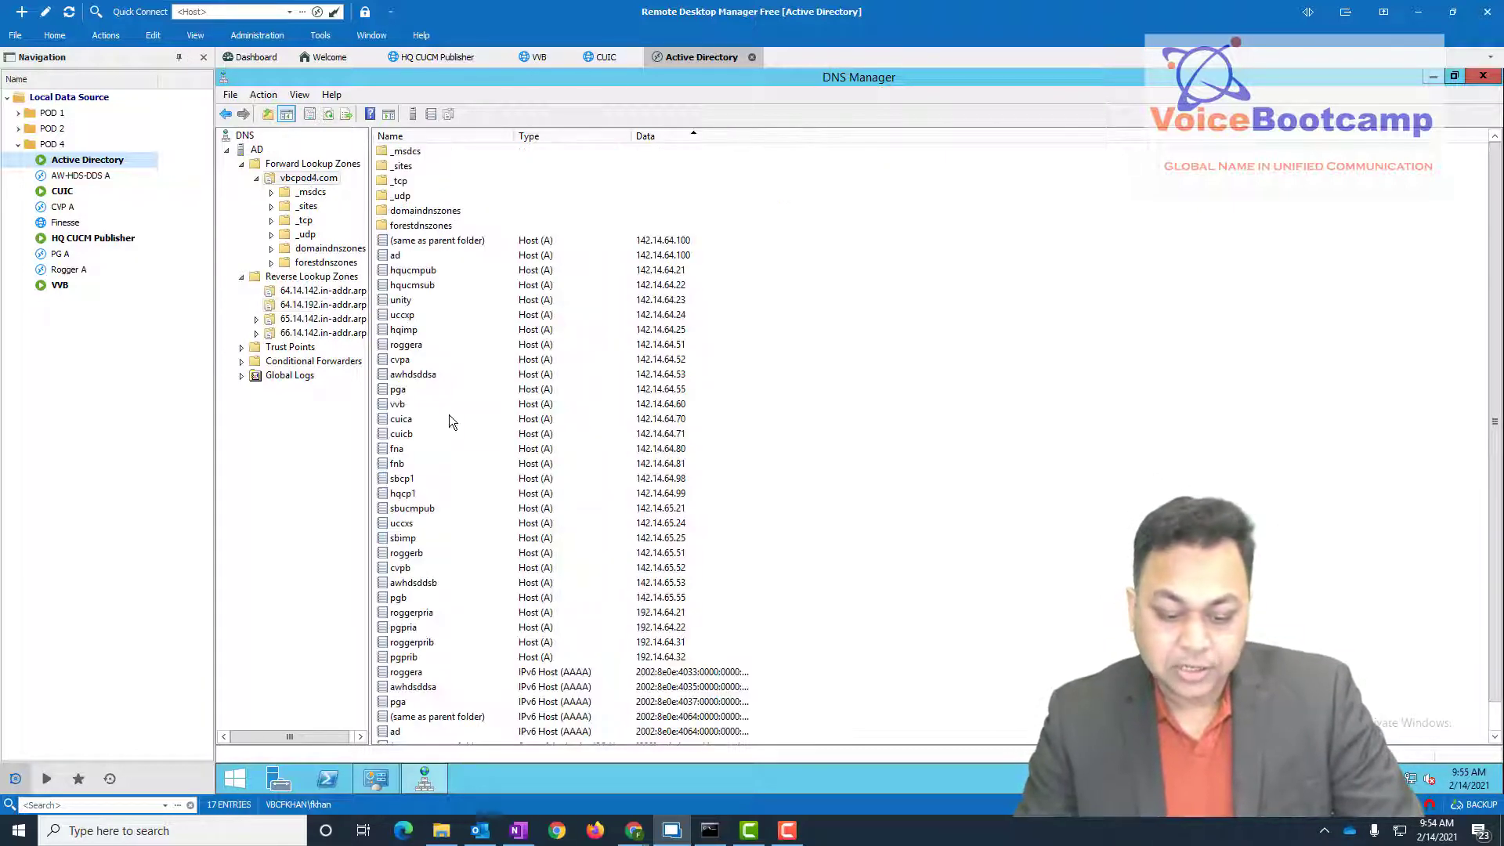
{"action": "left_click", "coordinate": [421, 390]}
{"action": "left_click", "coordinate": [420, 361]}
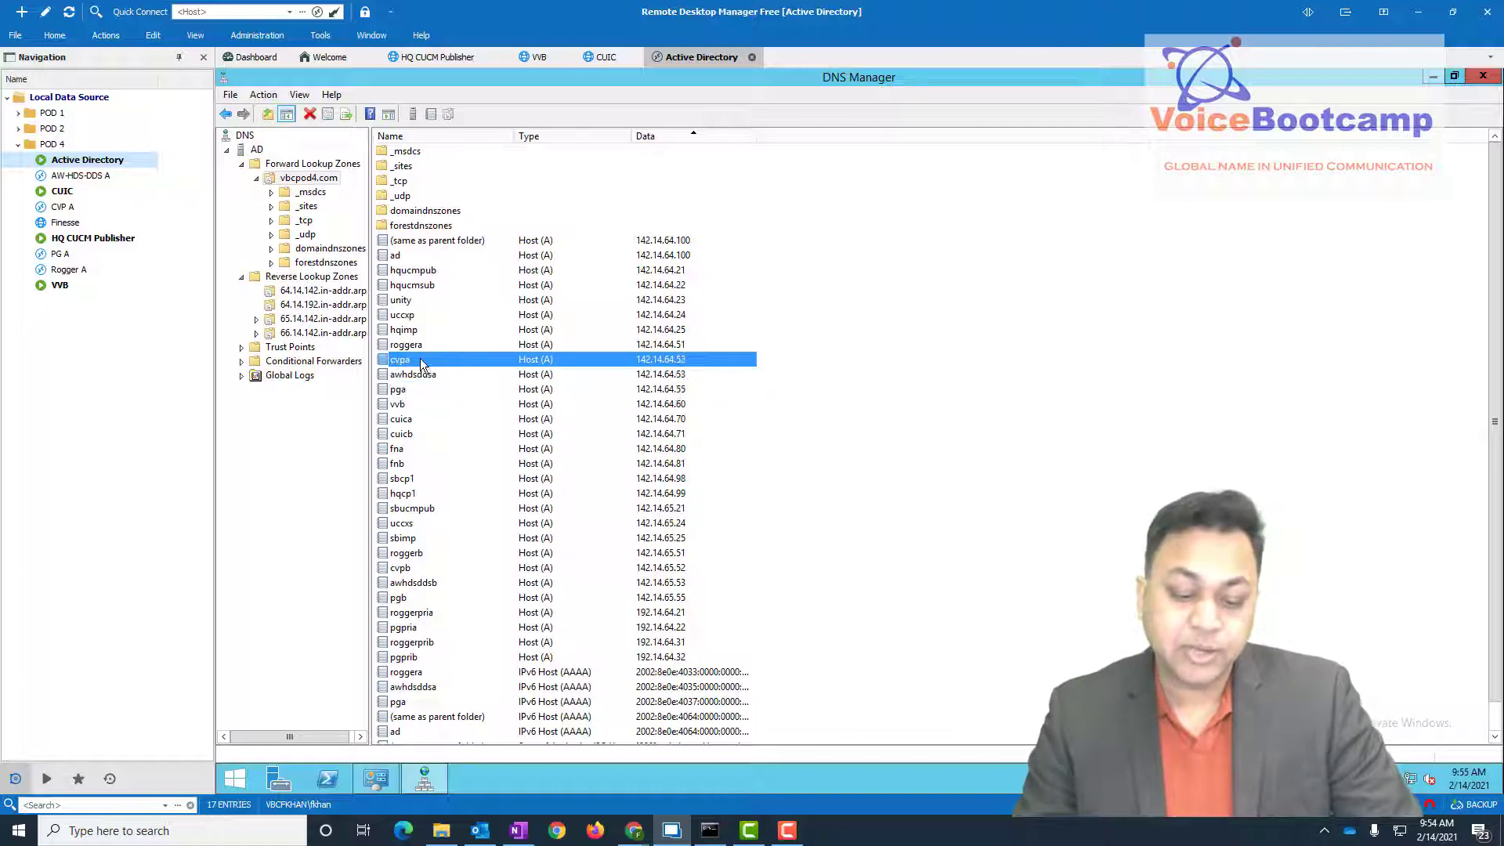
{"action": "left_click", "coordinate": [422, 345]}
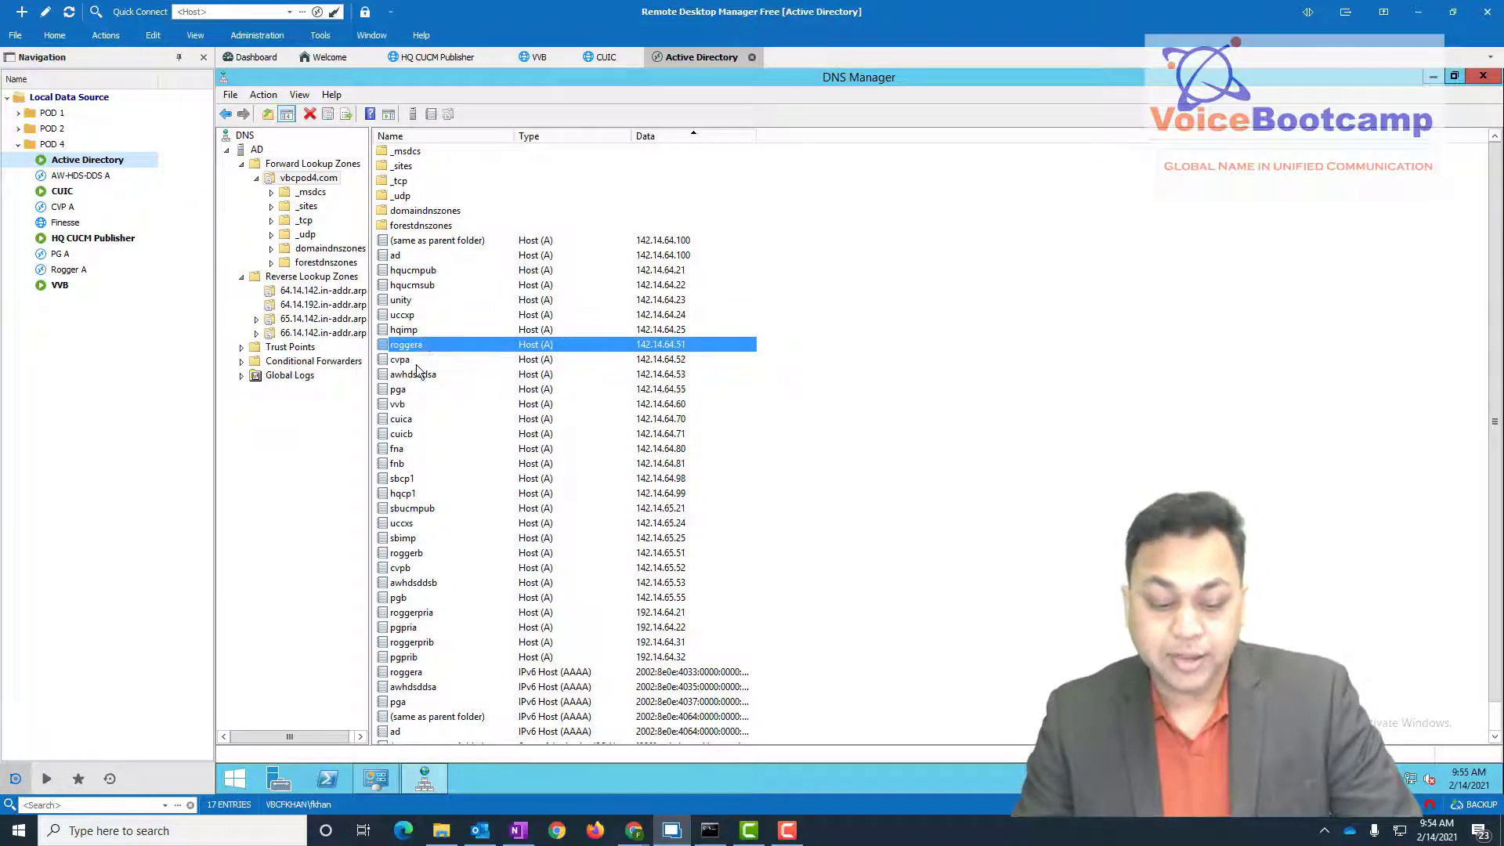
{"action": "left_click", "coordinate": [404, 375]}
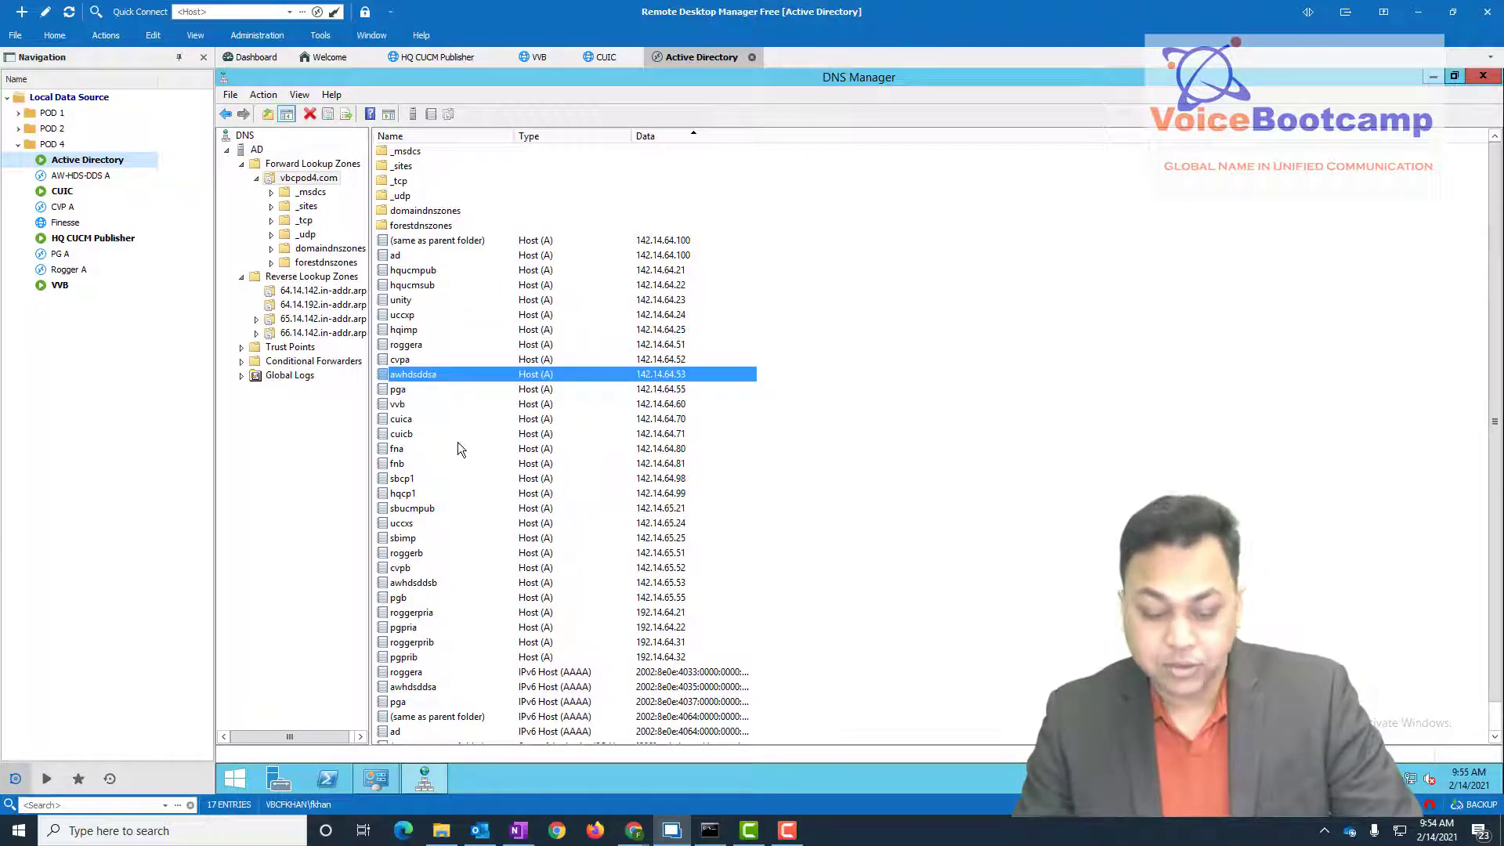
{"action": "left_click", "coordinate": [402, 453]}
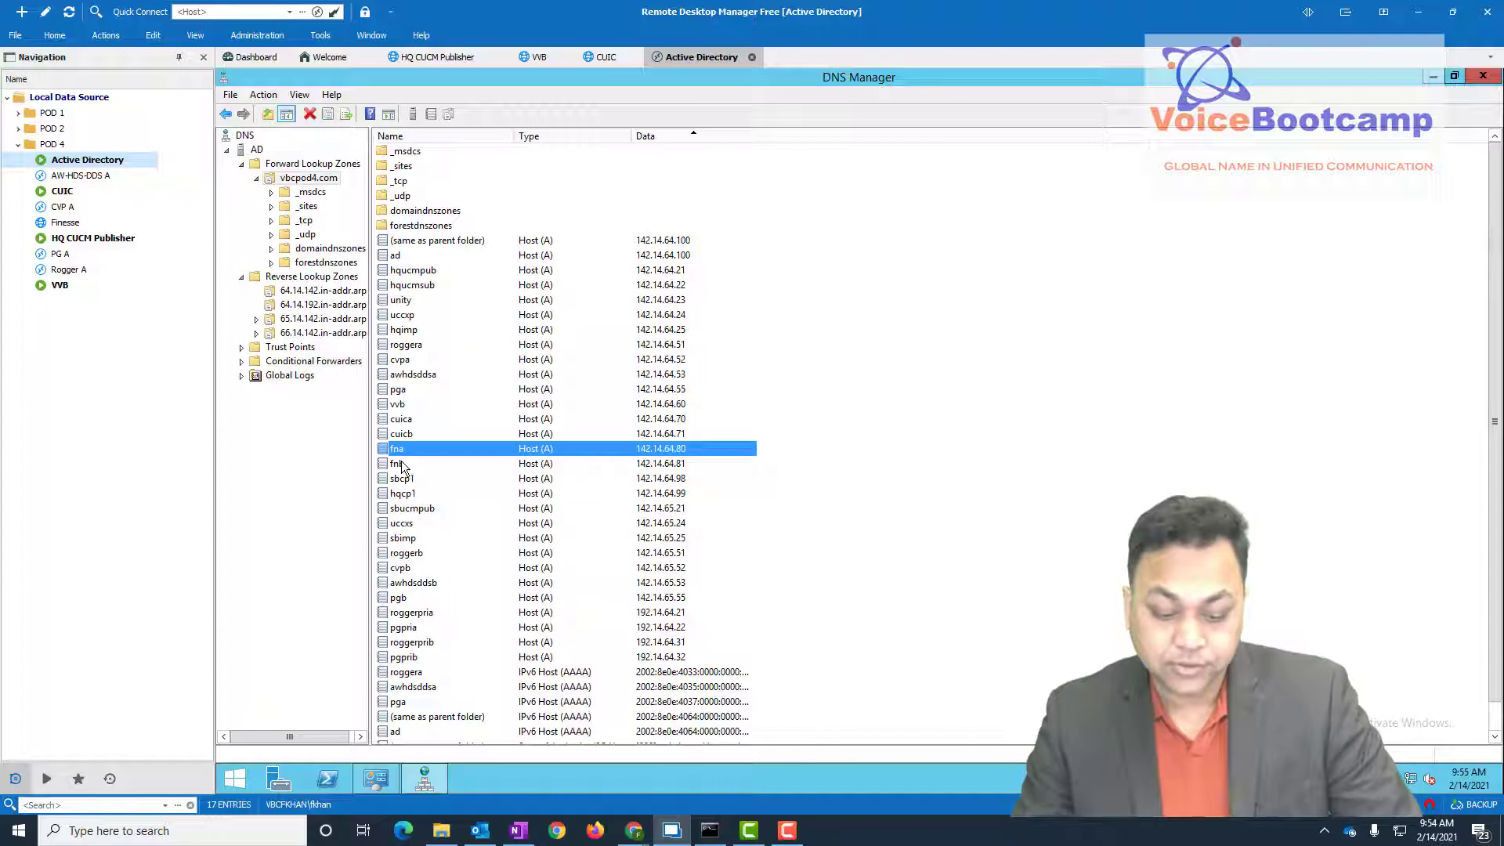
{"action": "left_click", "coordinate": [411, 420]}
{"action": "left_click", "coordinate": [429, 402]}
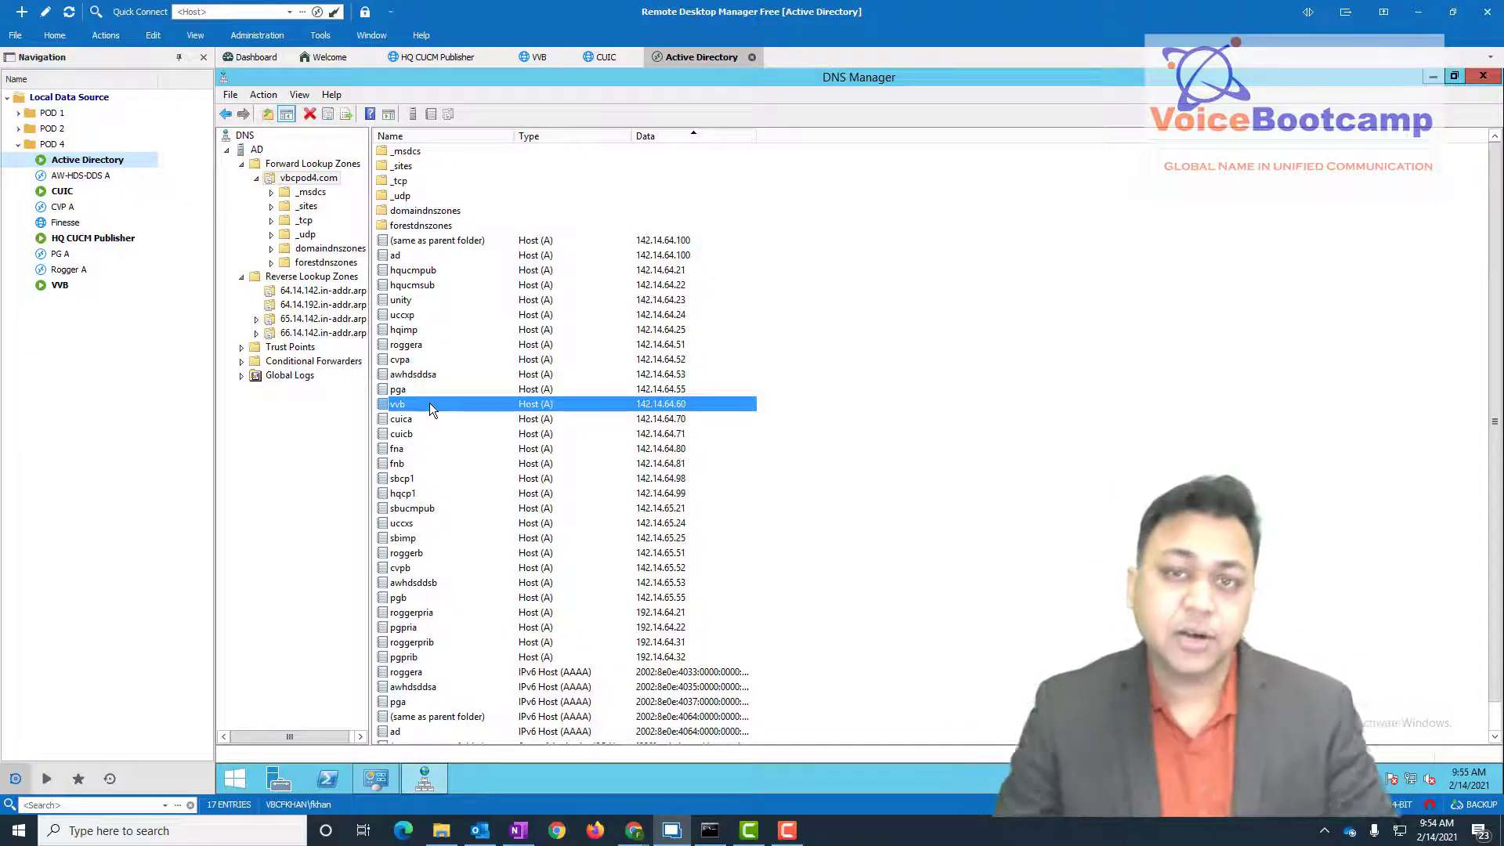
{"action": "left_click", "coordinate": [1482, 75]}
- Open Local Security Policy and check the password complexity and maximum password age settings
{"action": "left_click", "coordinate": [1243, 196]}
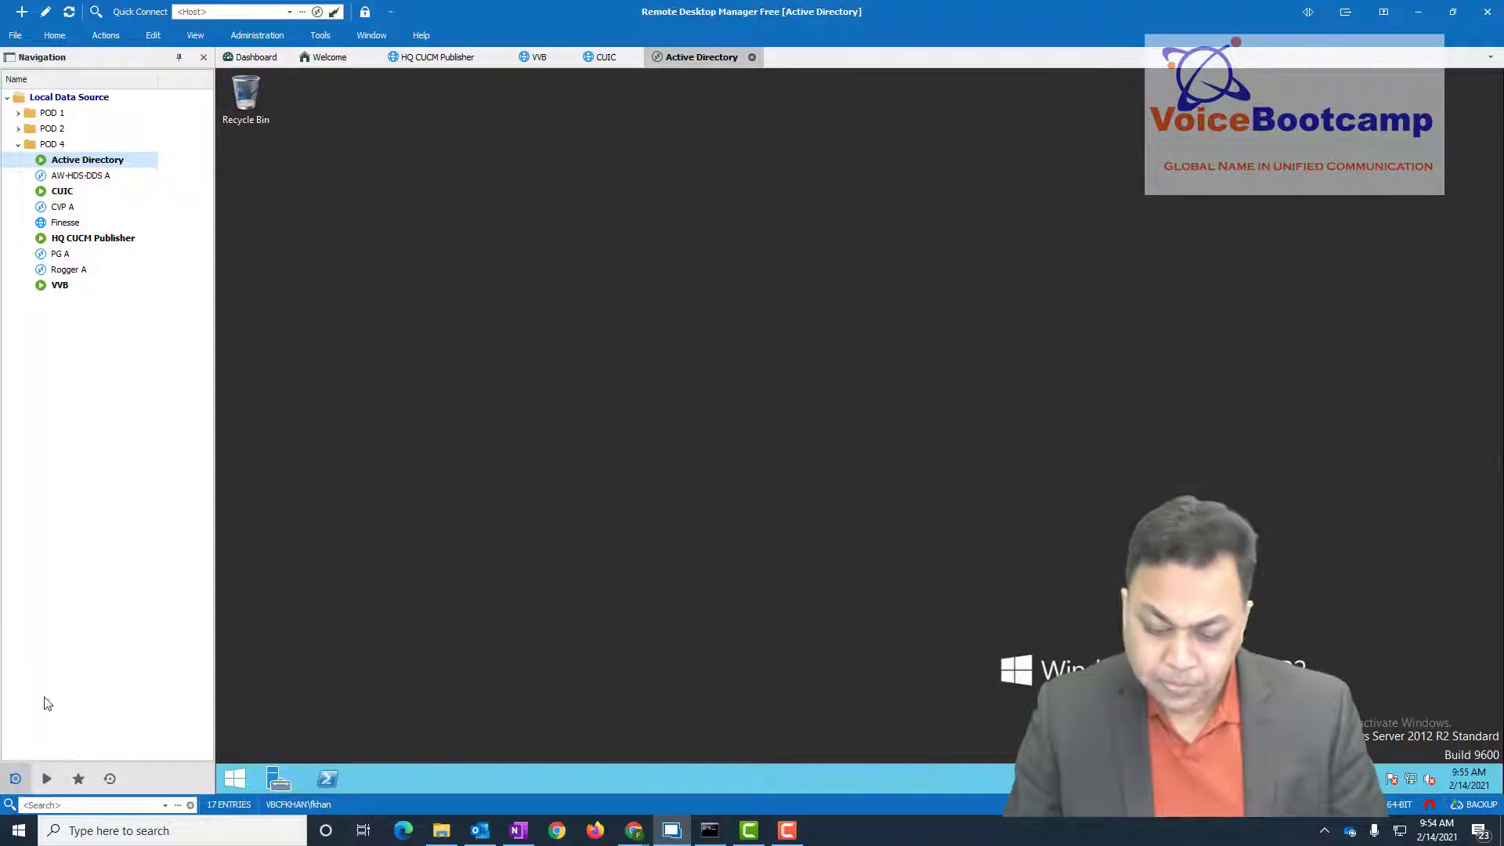
{"action": "left_click", "coordinate": [232, 787]}
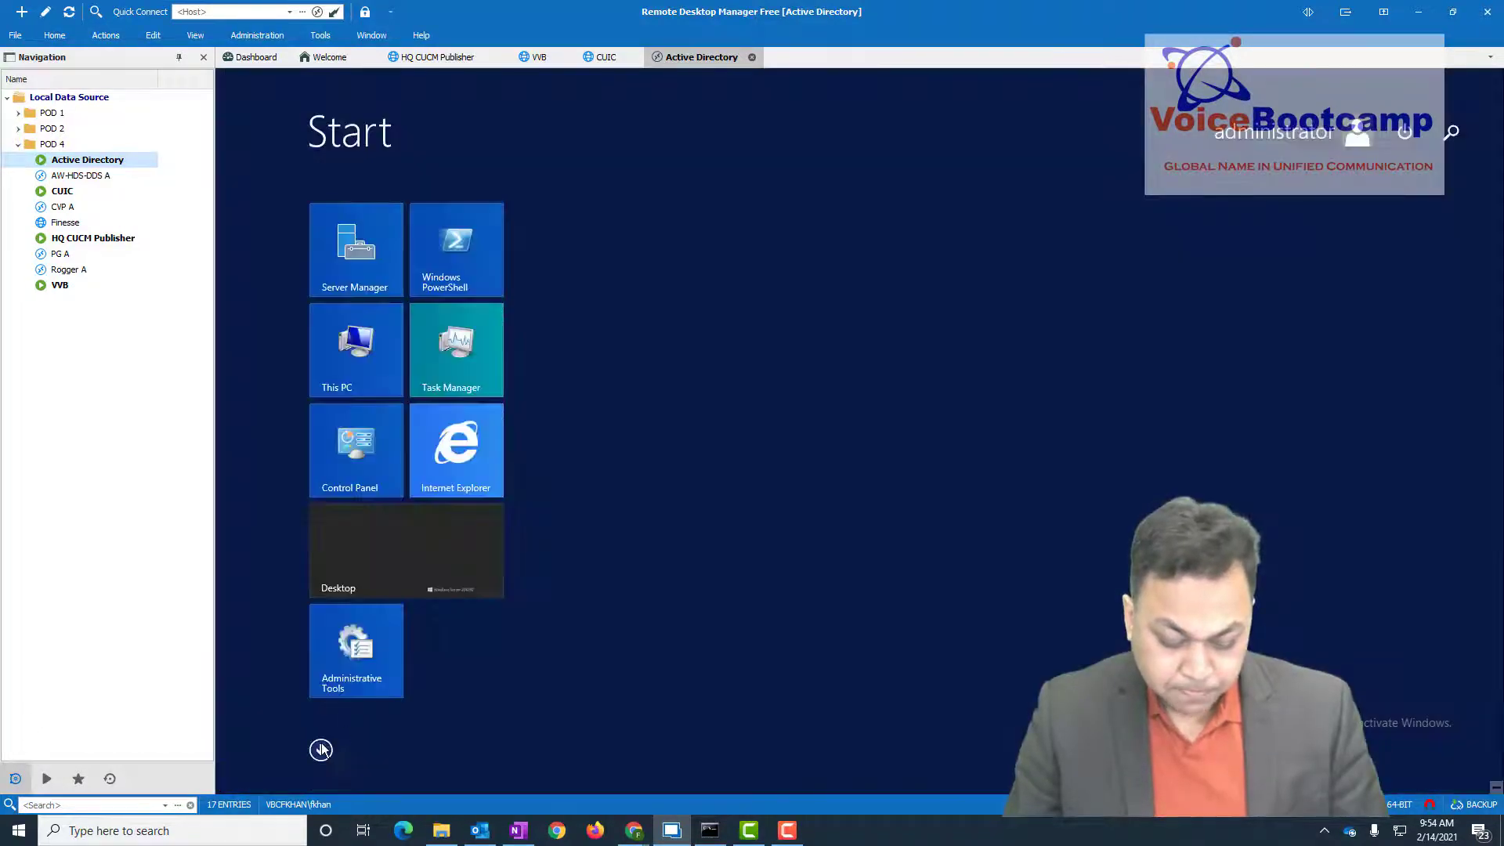
{"action": "left_click", "coordinate": [357, 683]}
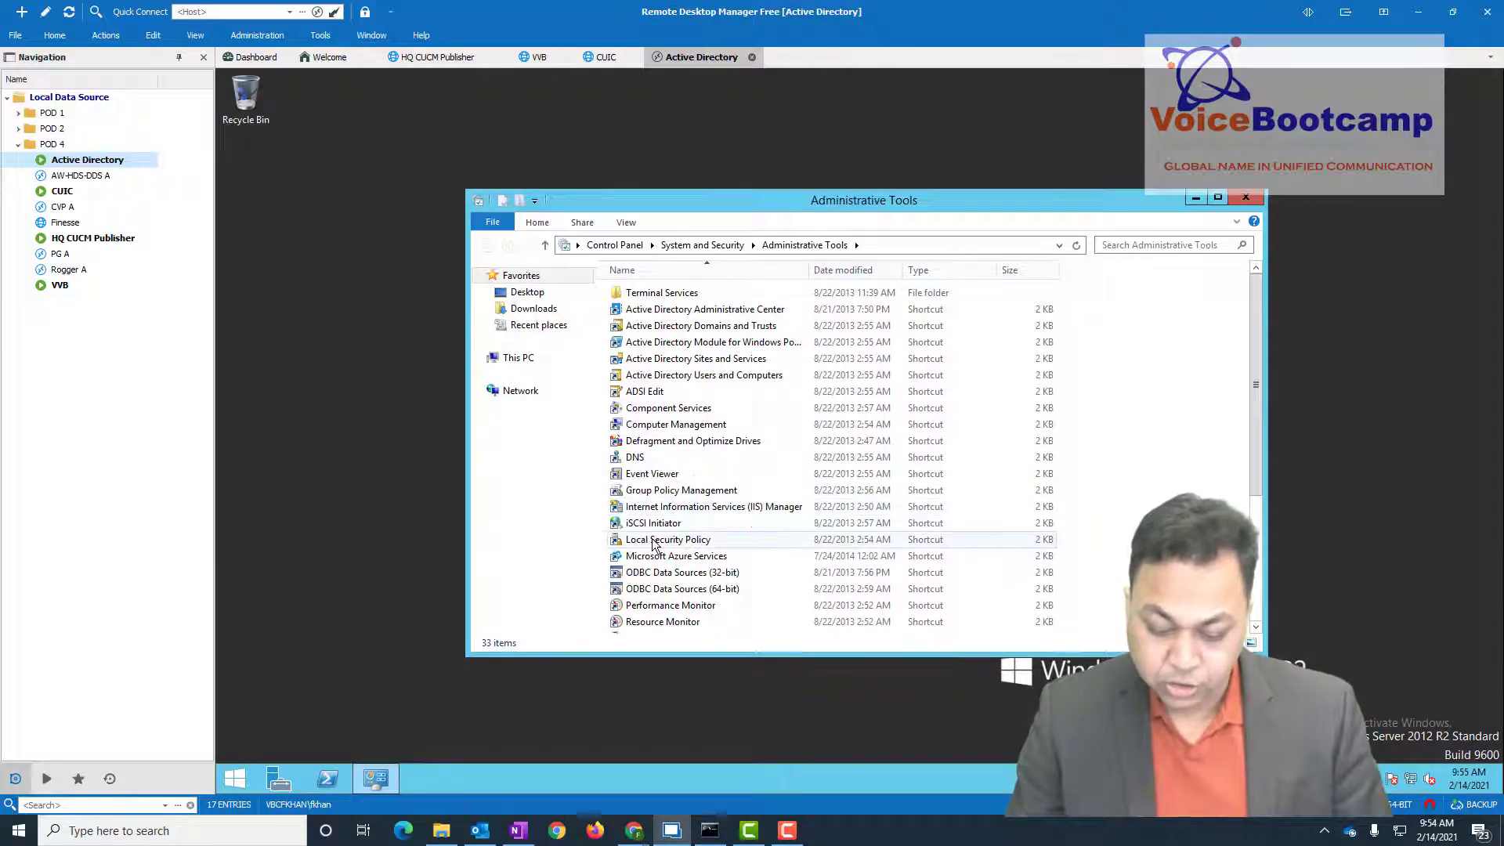
{"action": "left_click", "coordinate": [650, 543]}
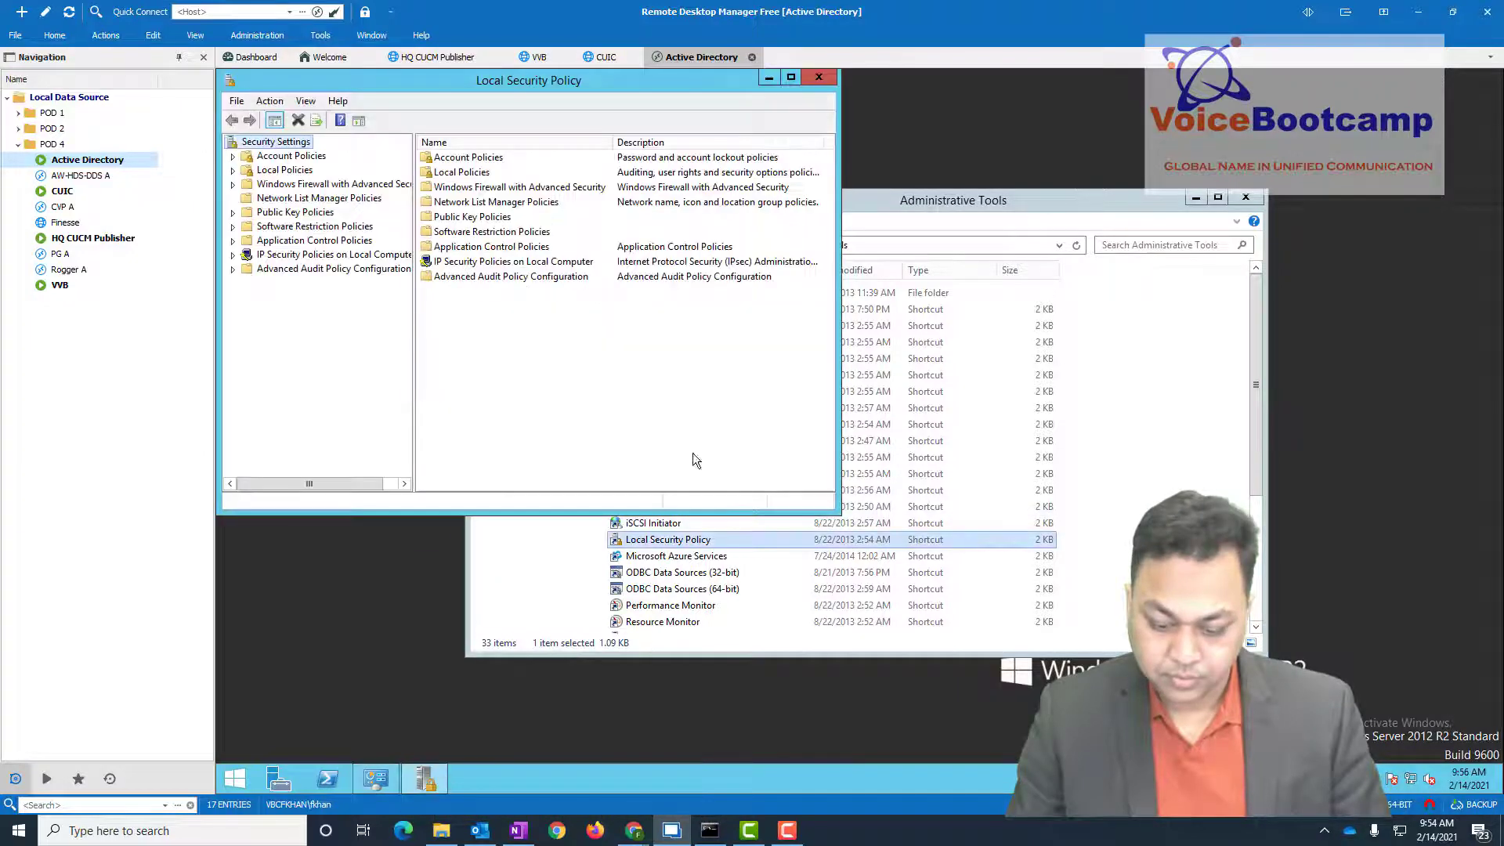
{"action": "double_click", "coordinate": [296, 156]}
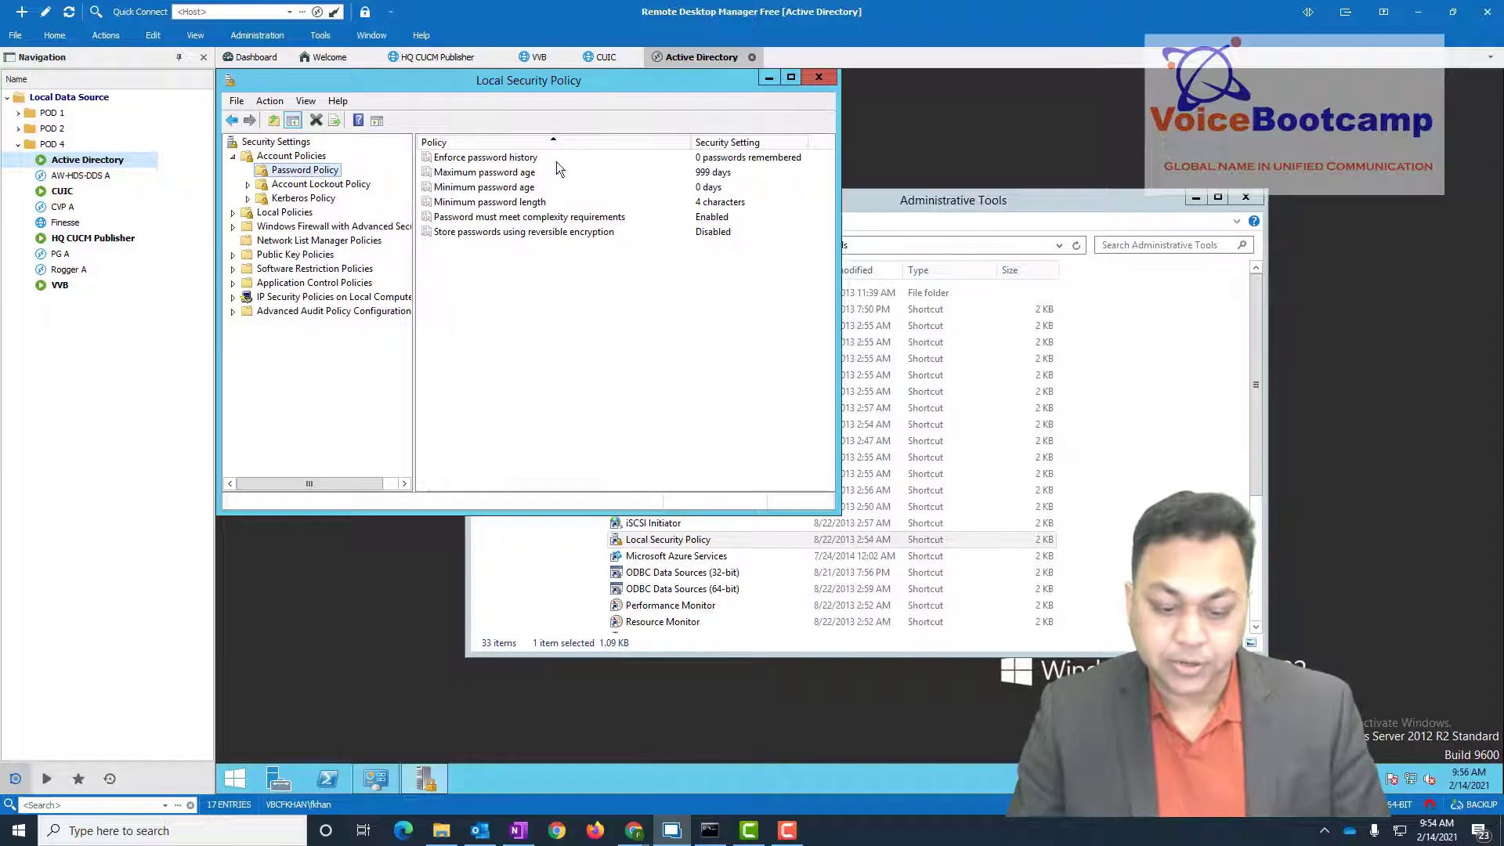
{"action": "left_click", "coordinate": [727, 221]}
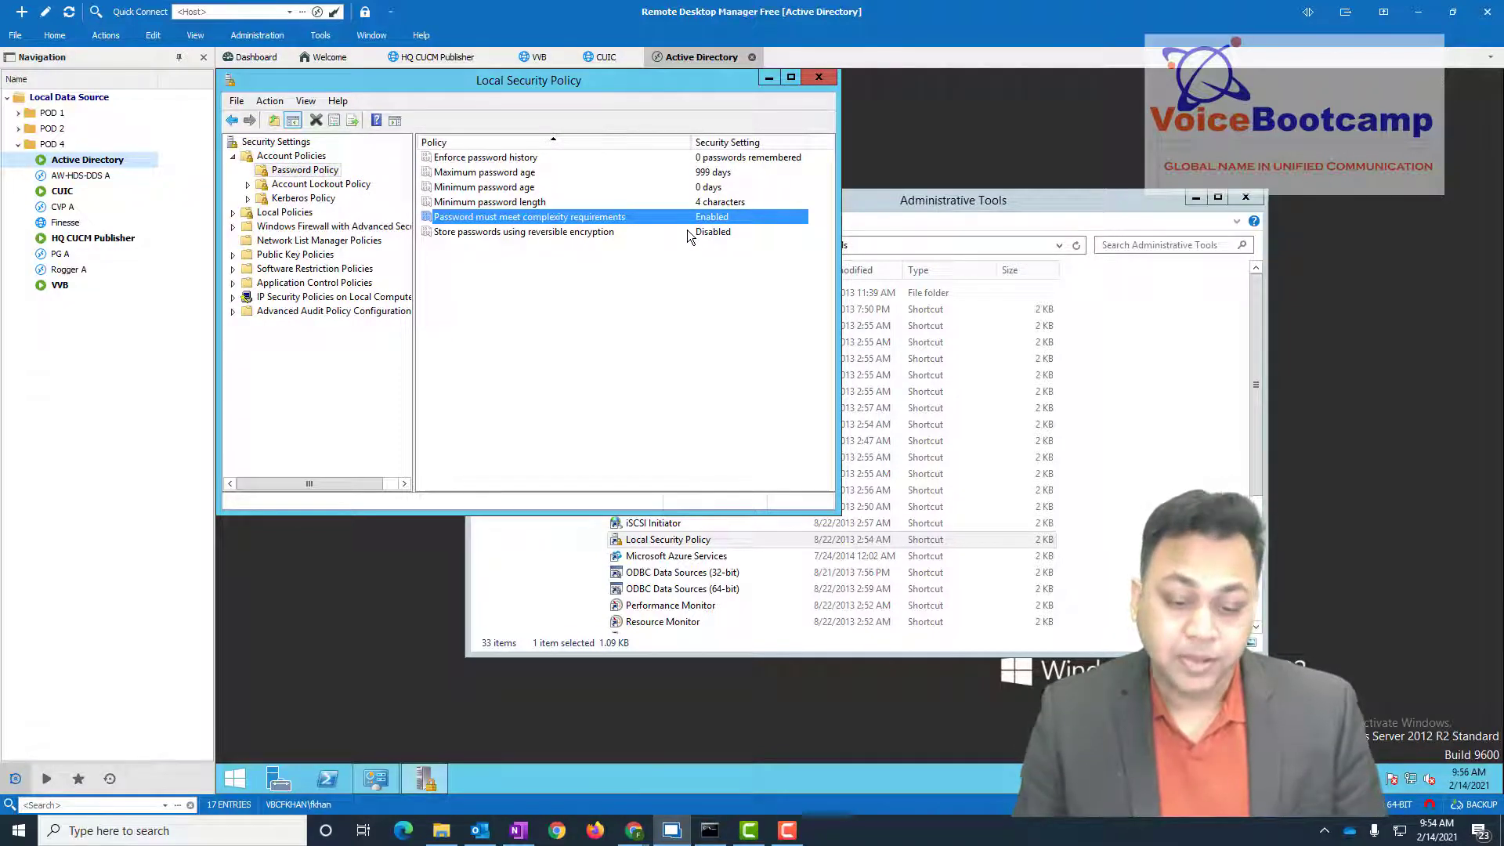
{"action": "left_click", "coordinate": [568, 167]}
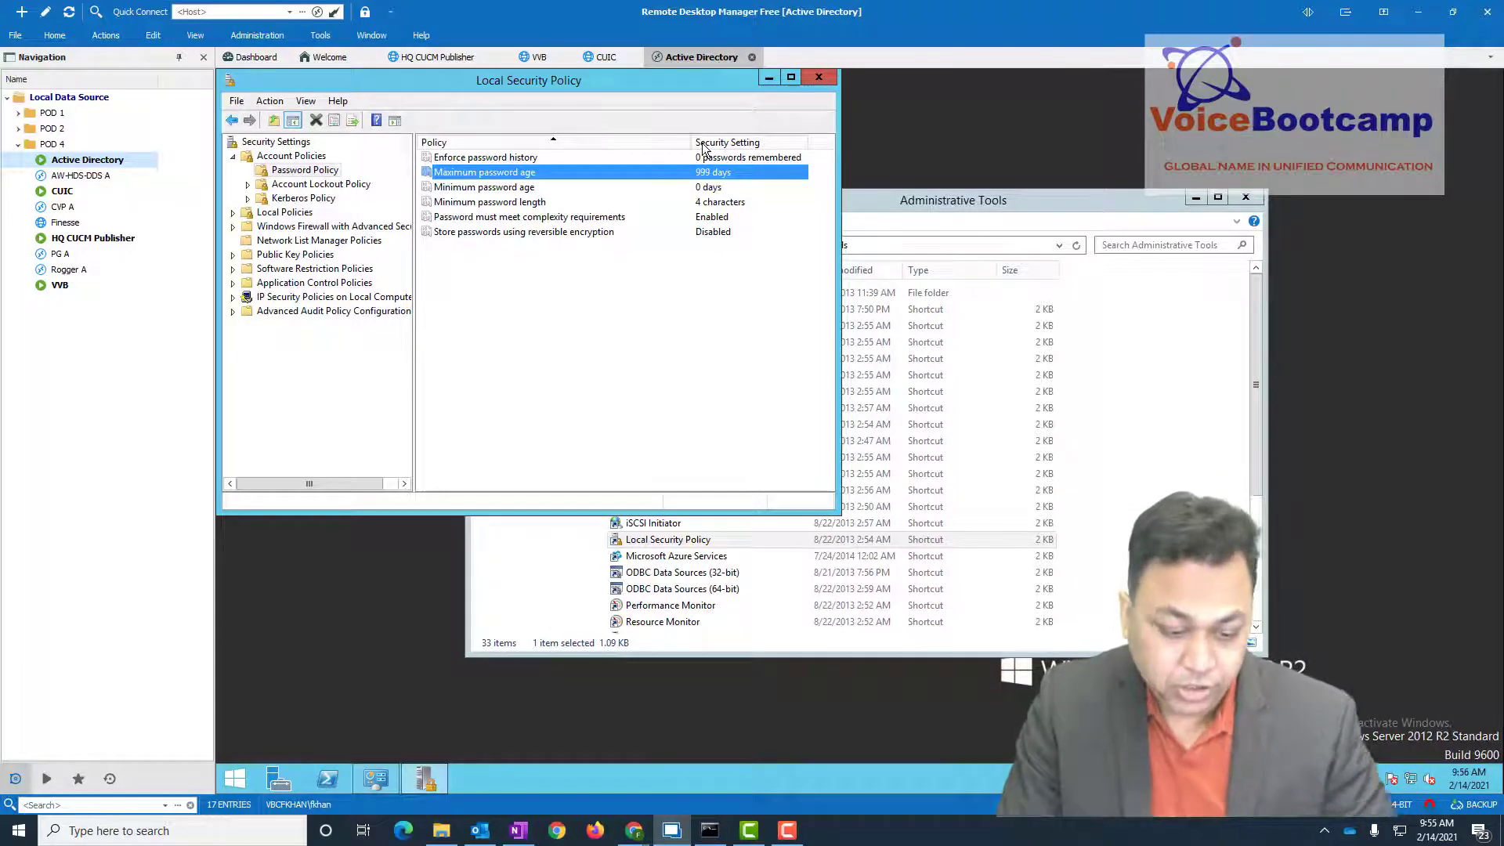
- List the User Rights Assignment policies and select Allow log on locally
{"action": "left_click", "coordinate": [293, 215]}
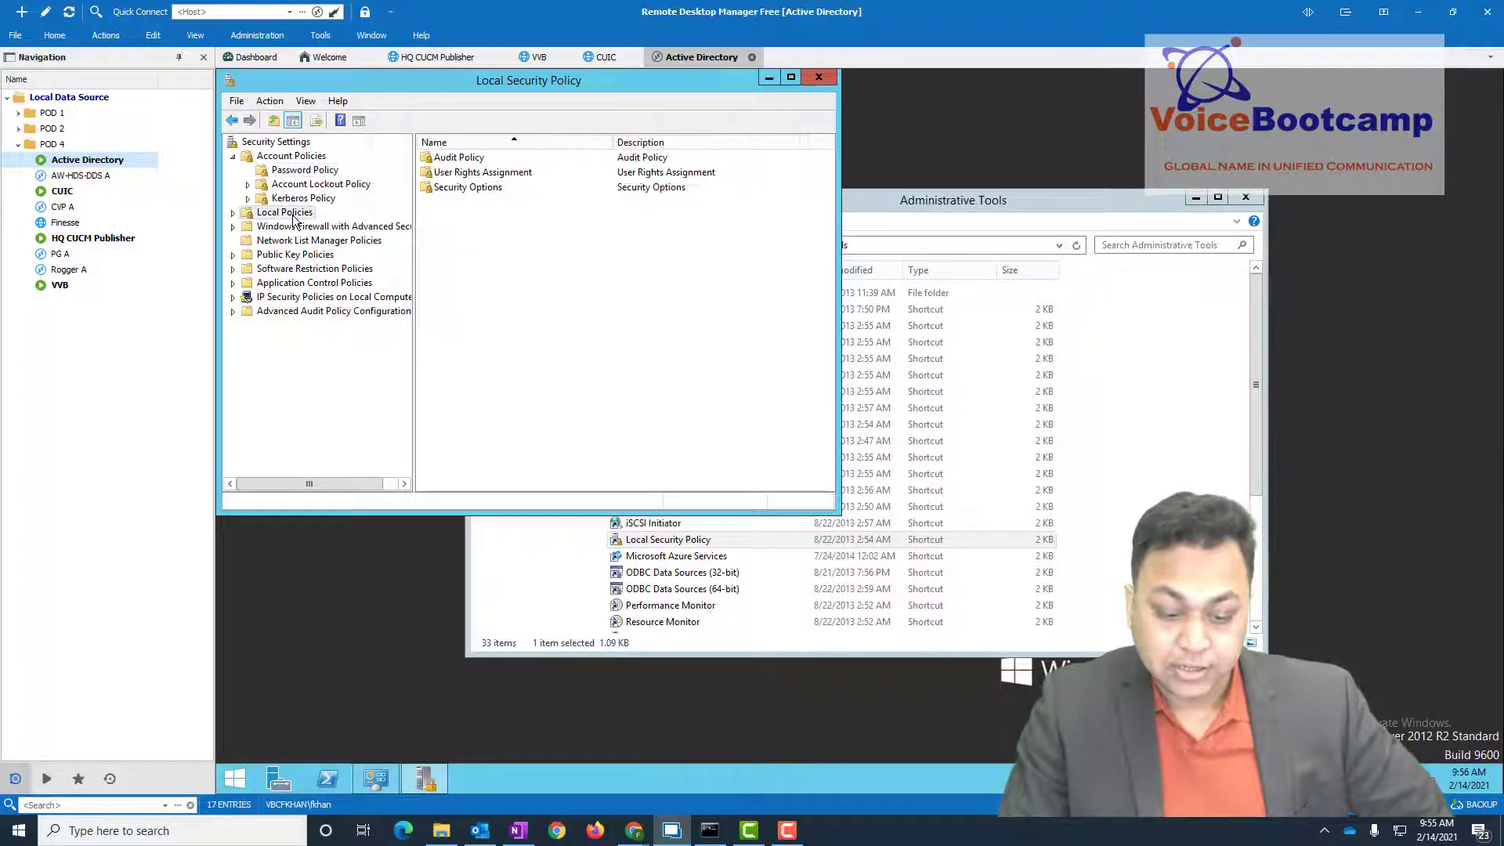
{"action": "double_click", "coordinate": [293, 217]}
{"action": "left_click", "coordinate": [313, 240]}
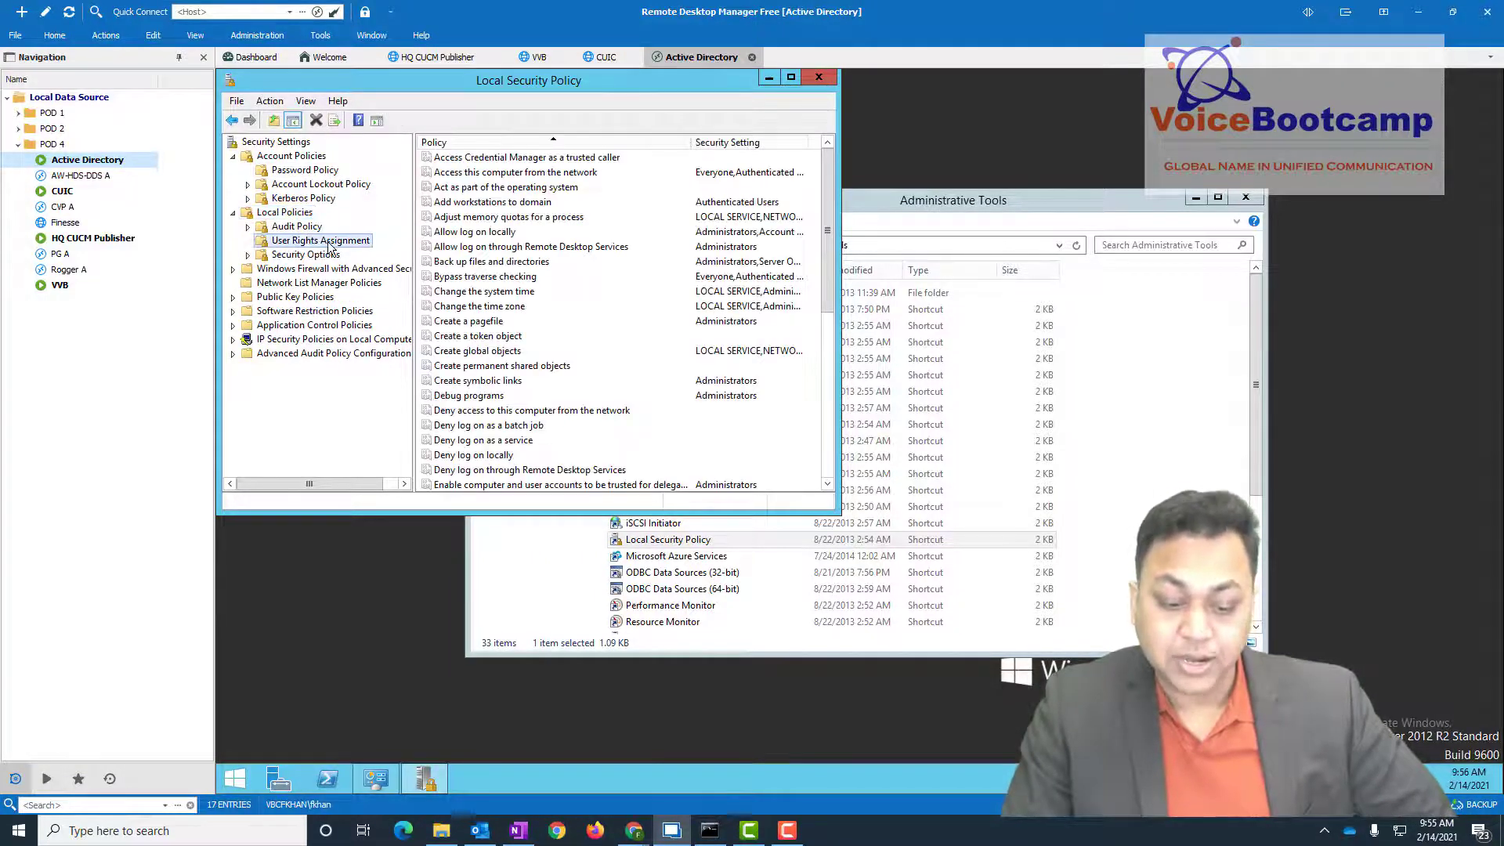
{"action": "left_click", "coordinate": [452, 235]}
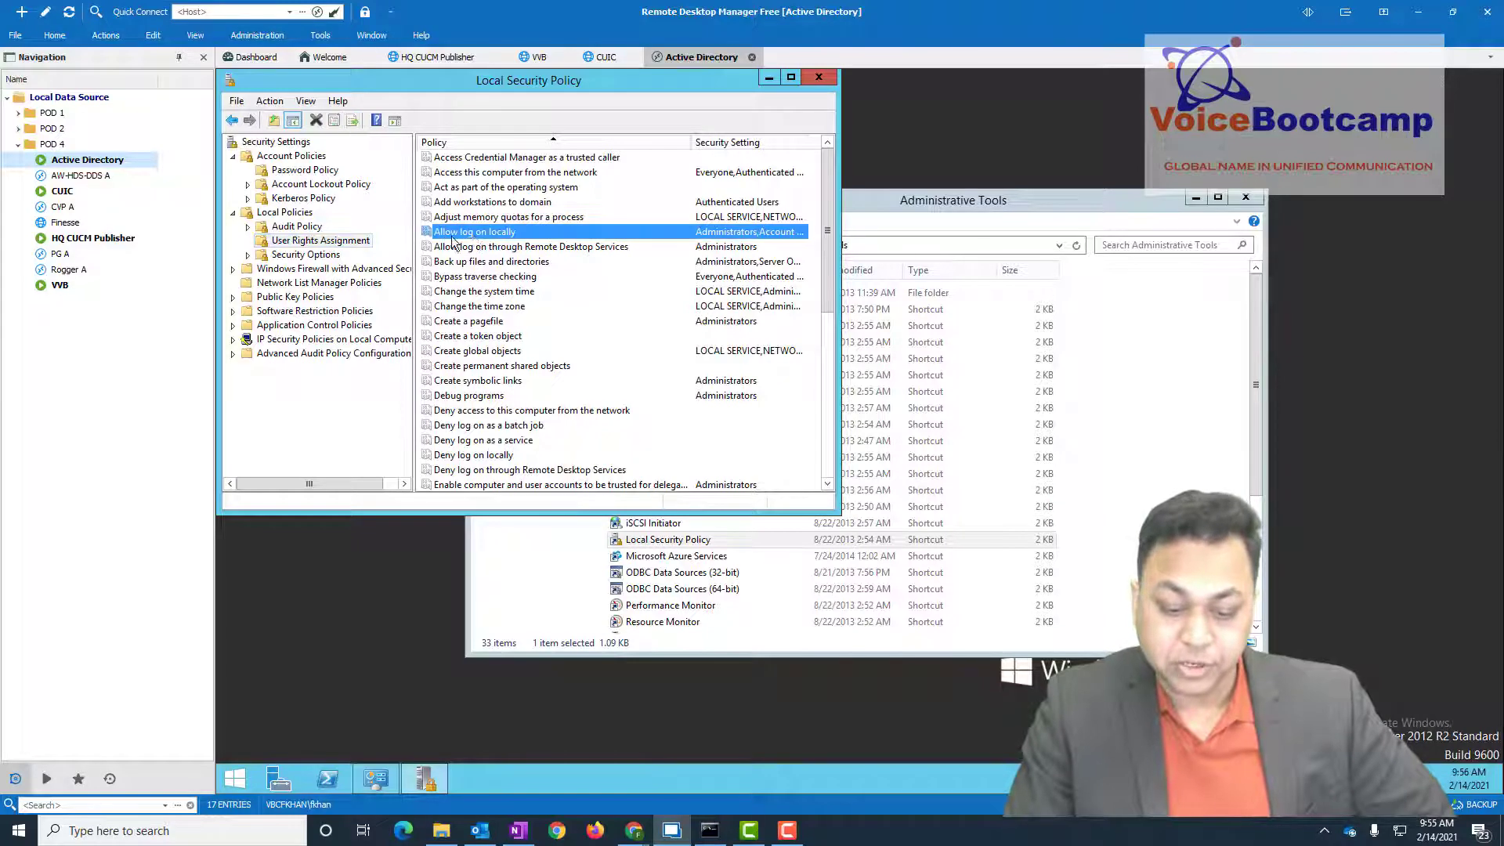
- Check Allow log on locally's Backup Operators and Administrators members, cancel, and close Local Security Policy
{"action": "double_click", "coordinate": [478, 235]}
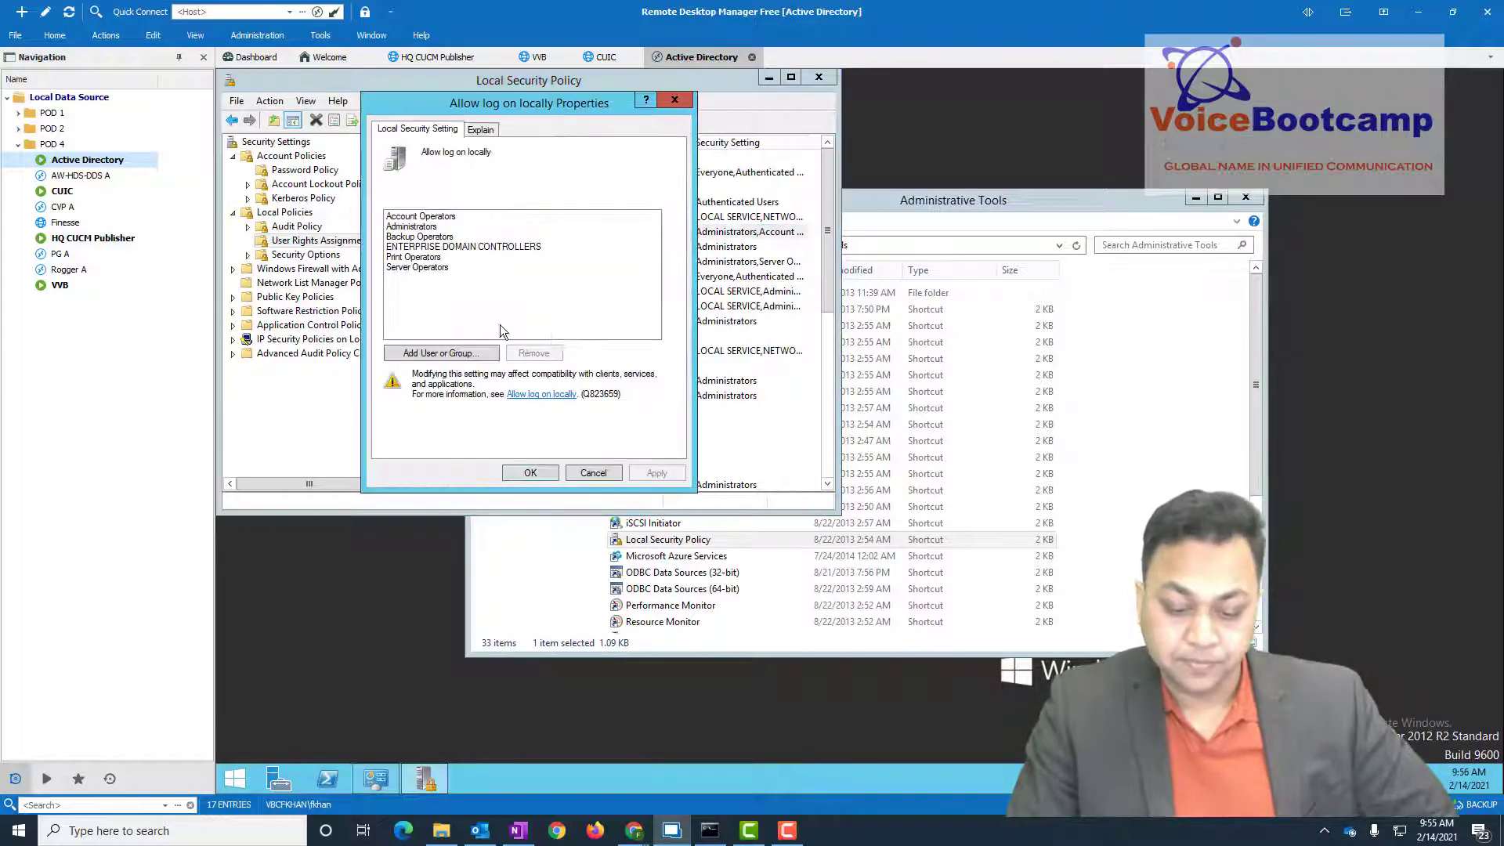
{"action": "left_click", "coordinate": [436, 237]}
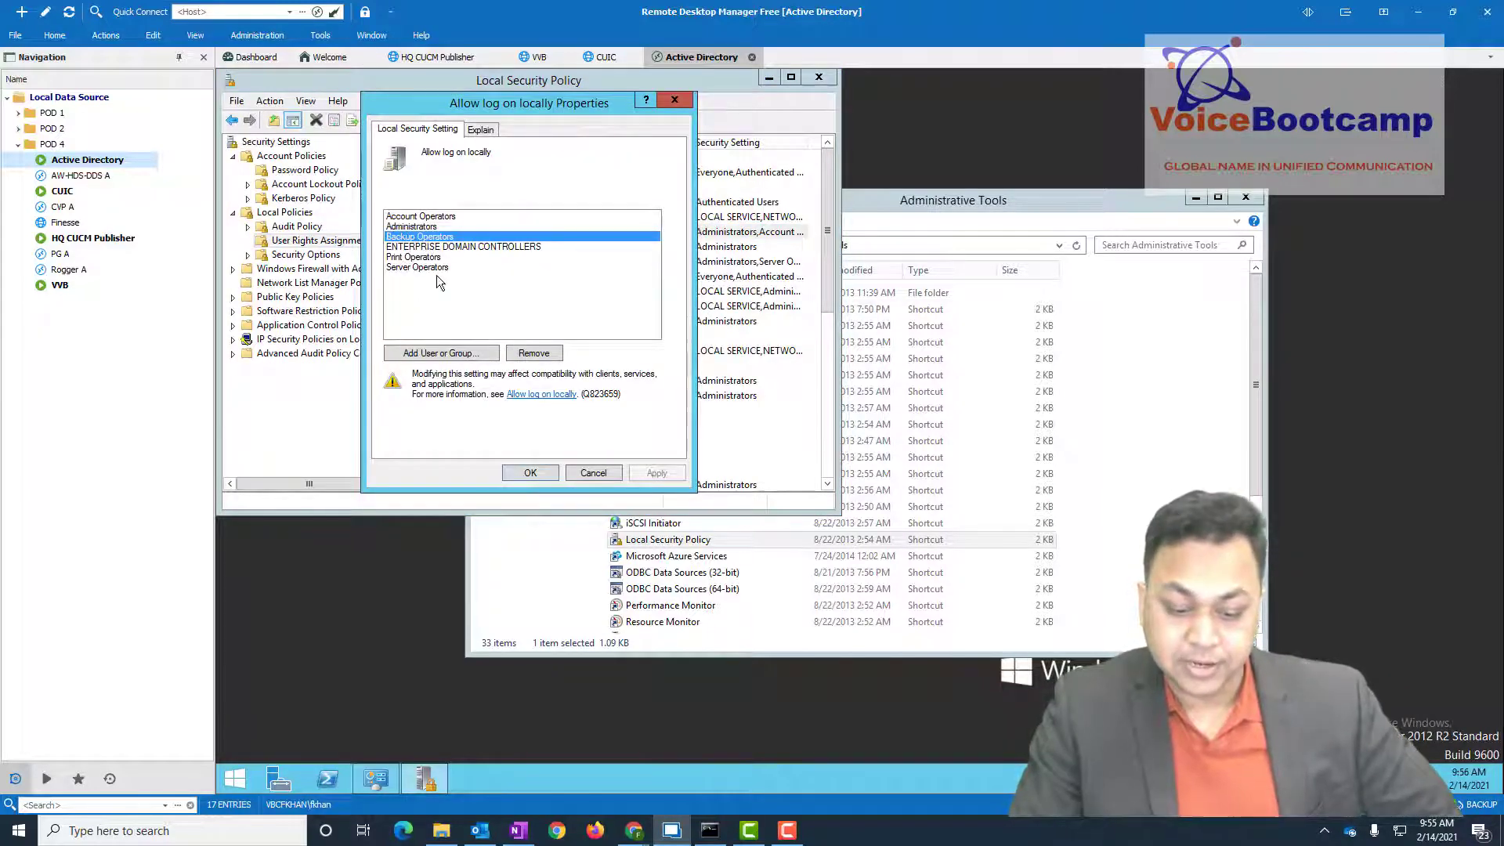
{"action": "left_click", "coordinate": [419, 227]}
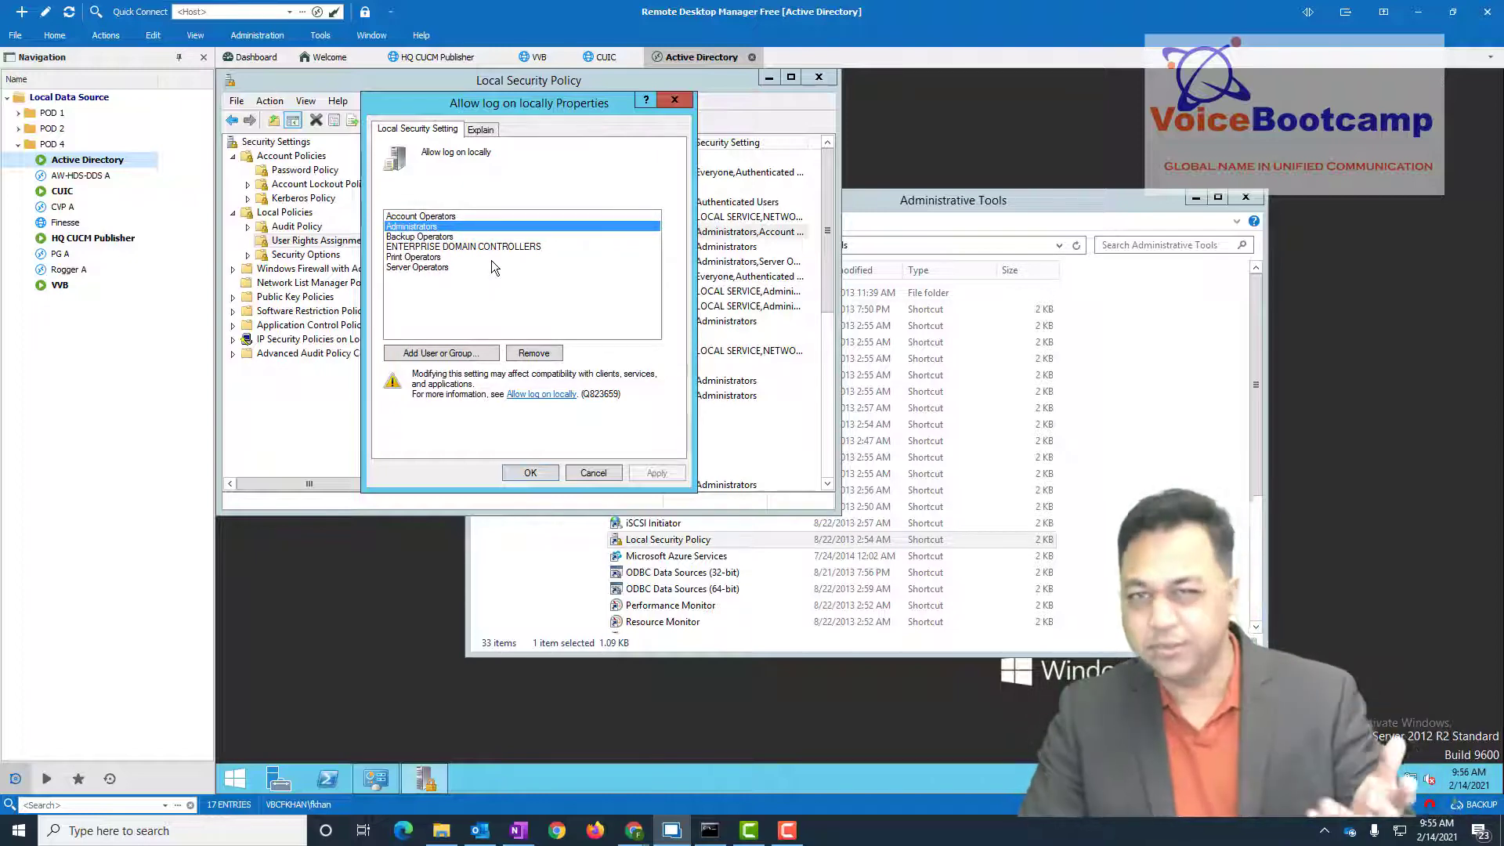
{"action": "left_click", "coordinate": [594, 474]}
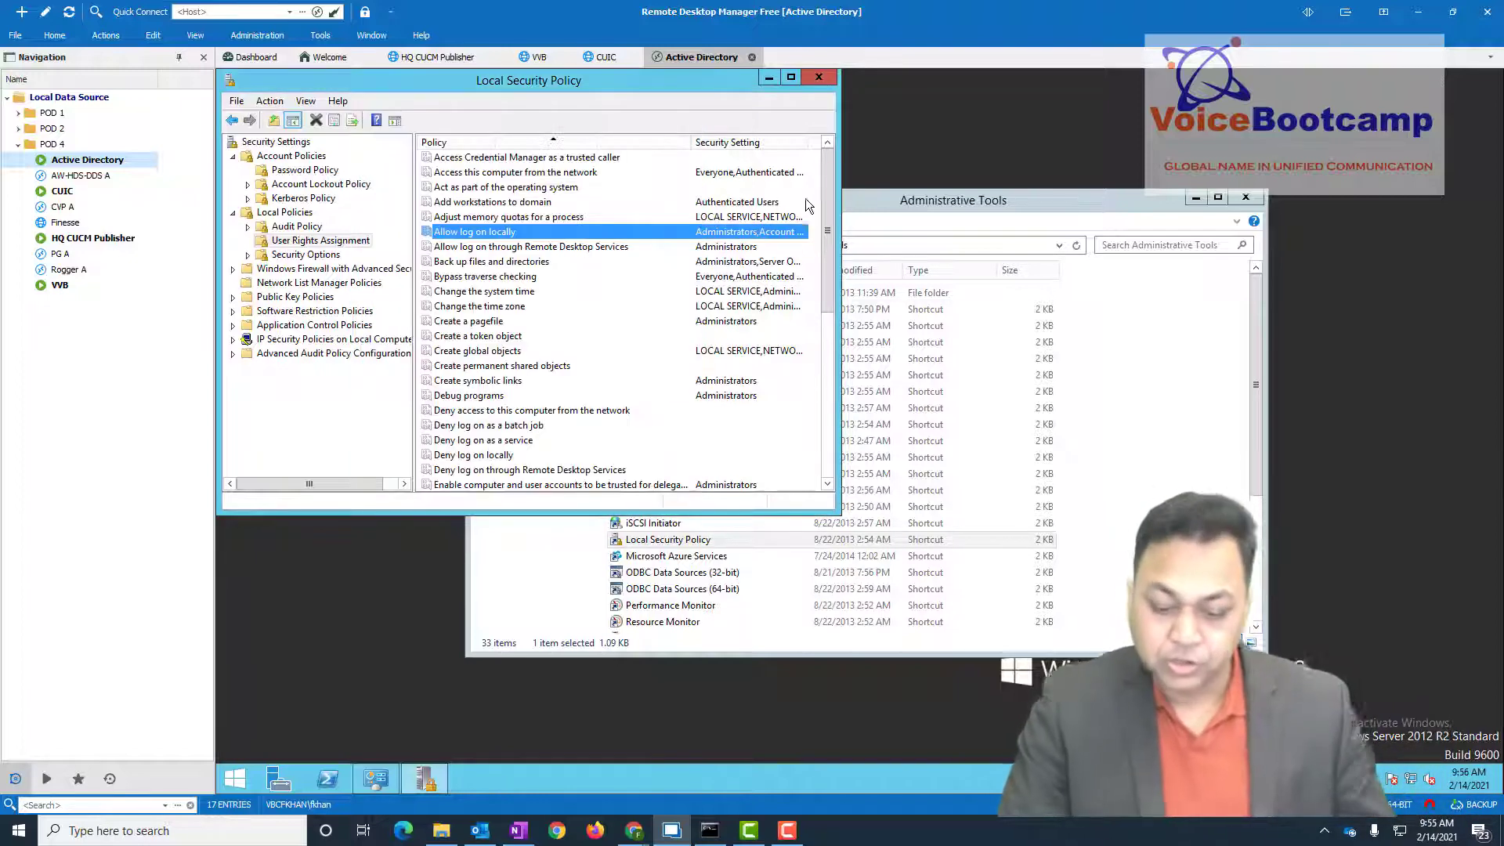
{"action": "left_click", "coordinate": [820, 76]}
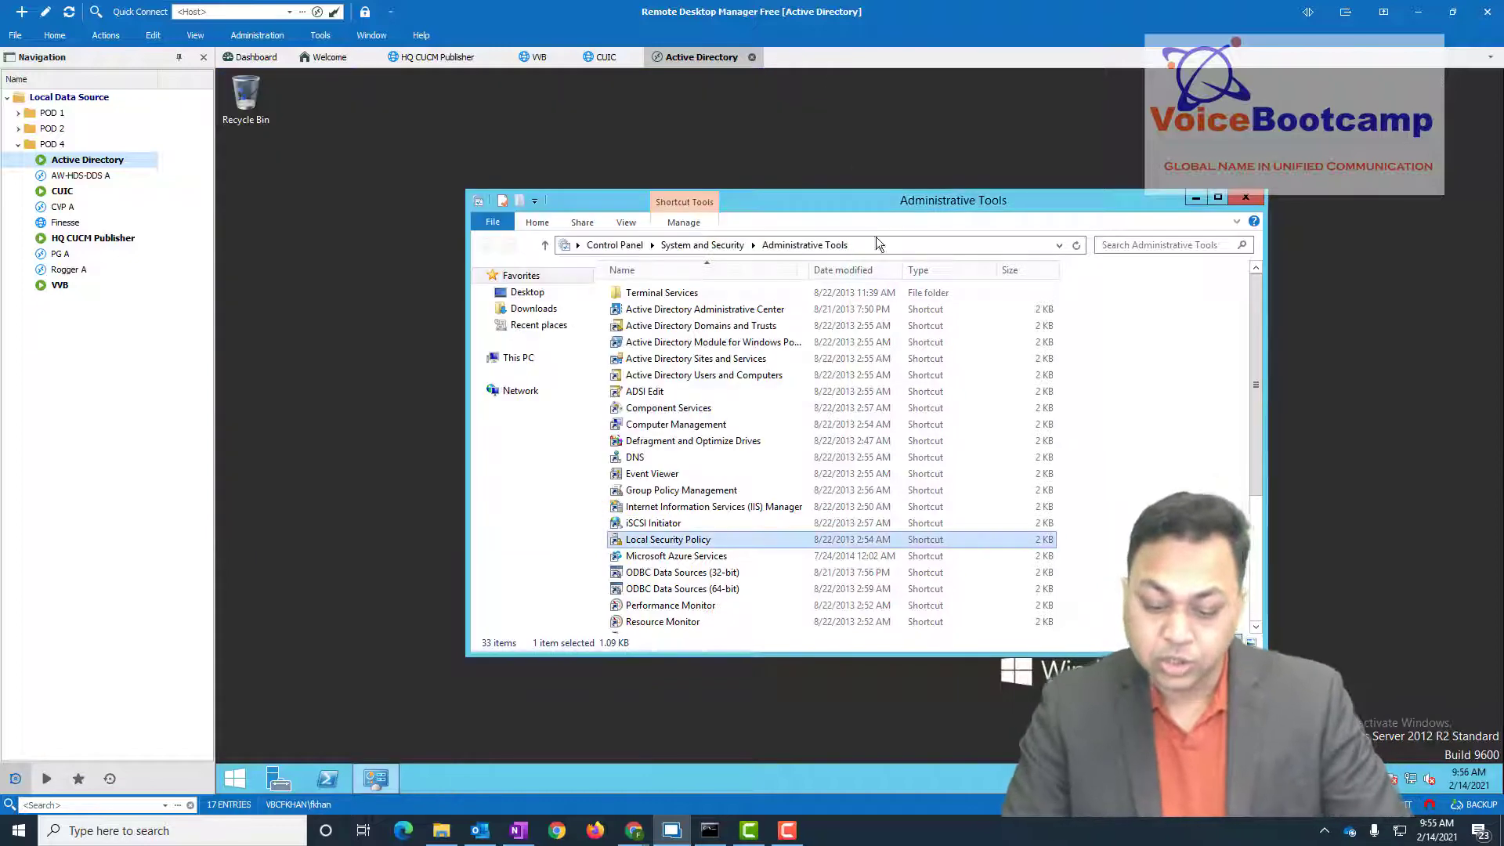
{"action": "left_click", "coordinate": [662, 491]}
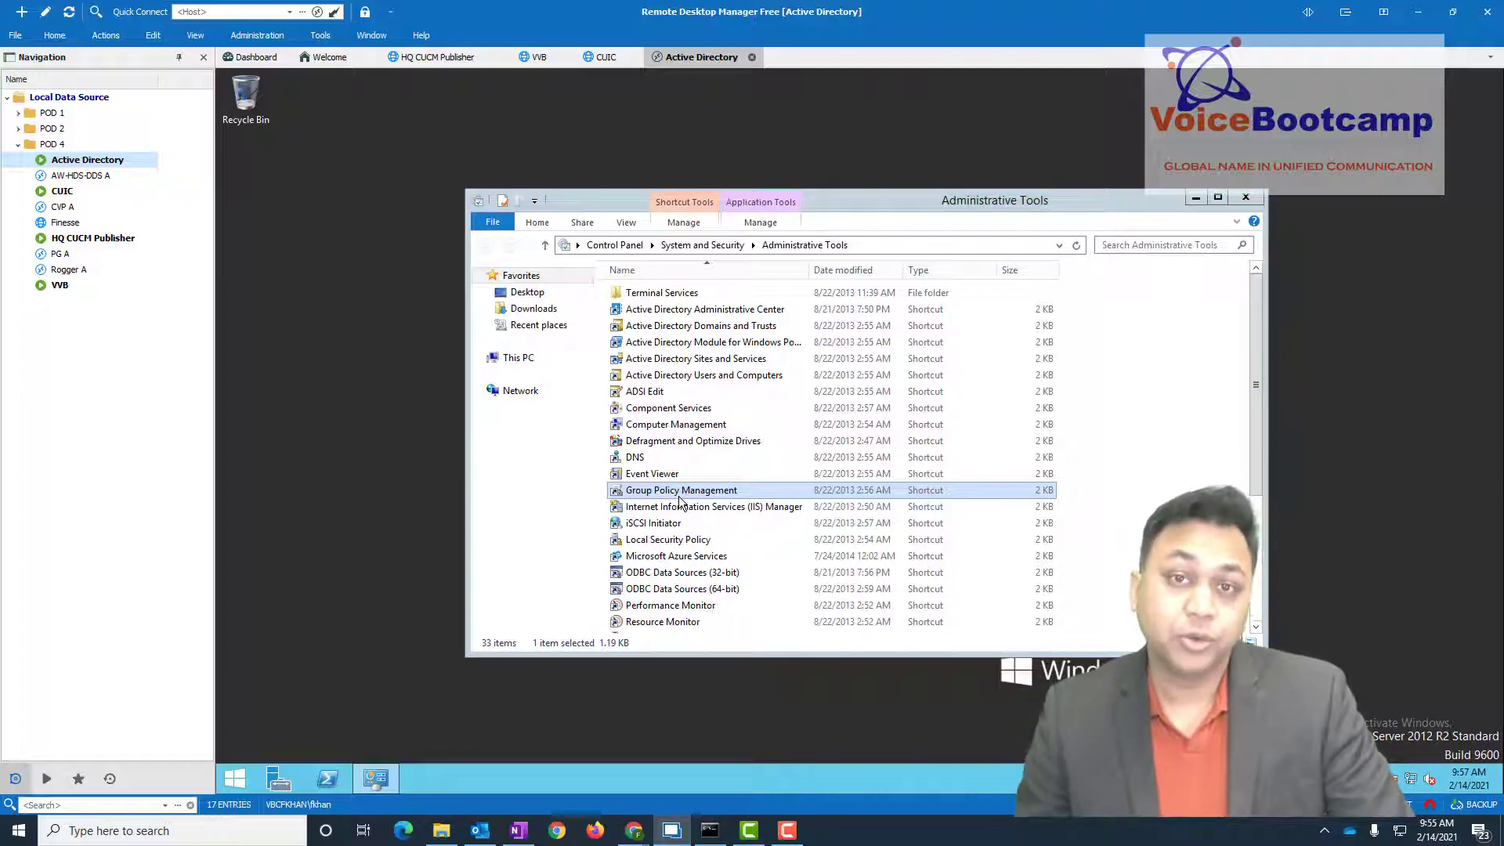
{"action": "double_click", "coordinate": [678, 492]}
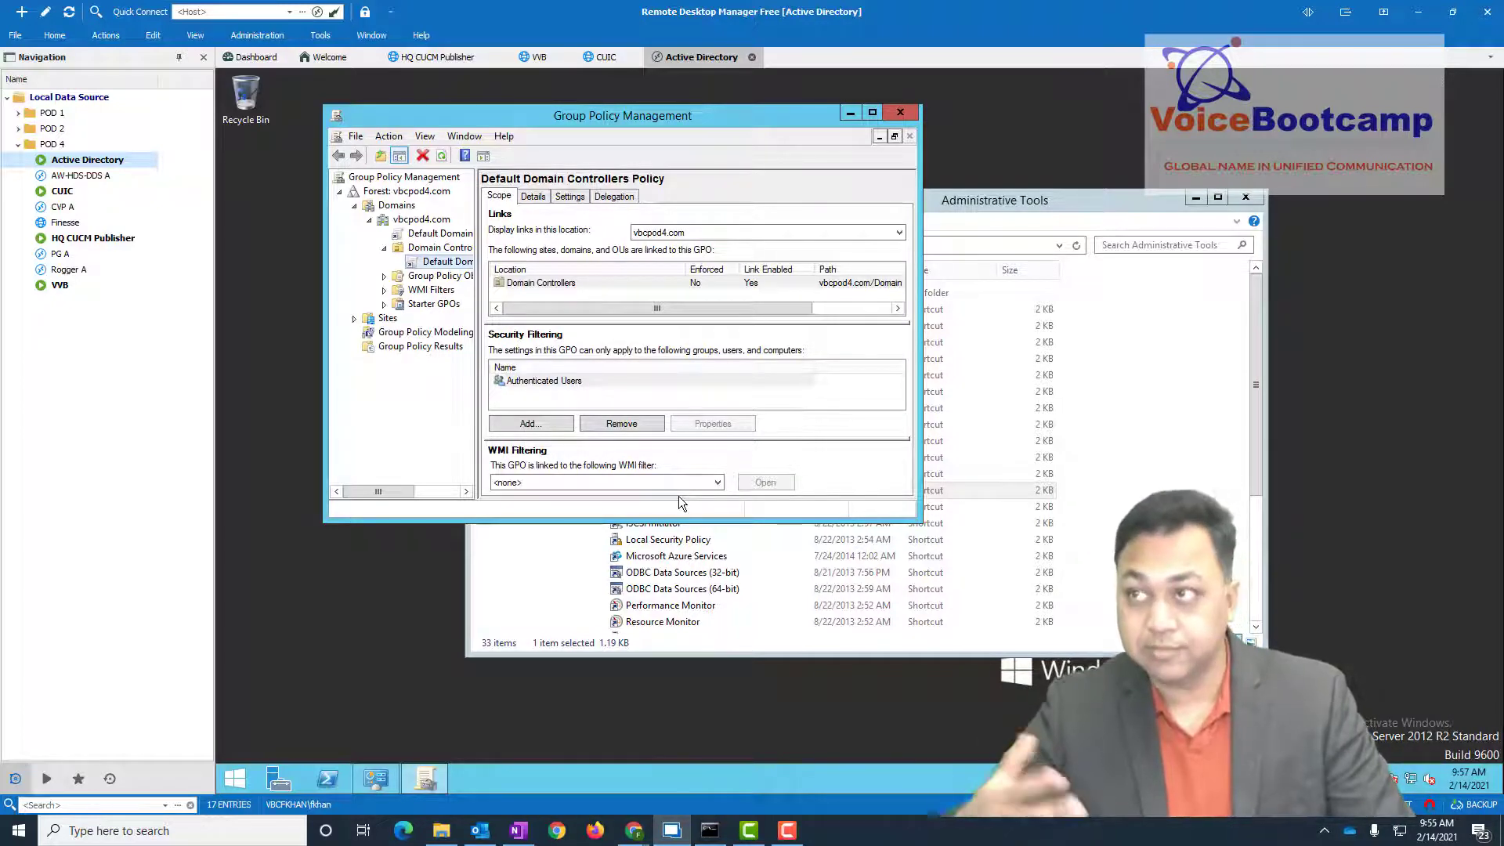
{"action": "left_click", "coordinate": [872, 112]}
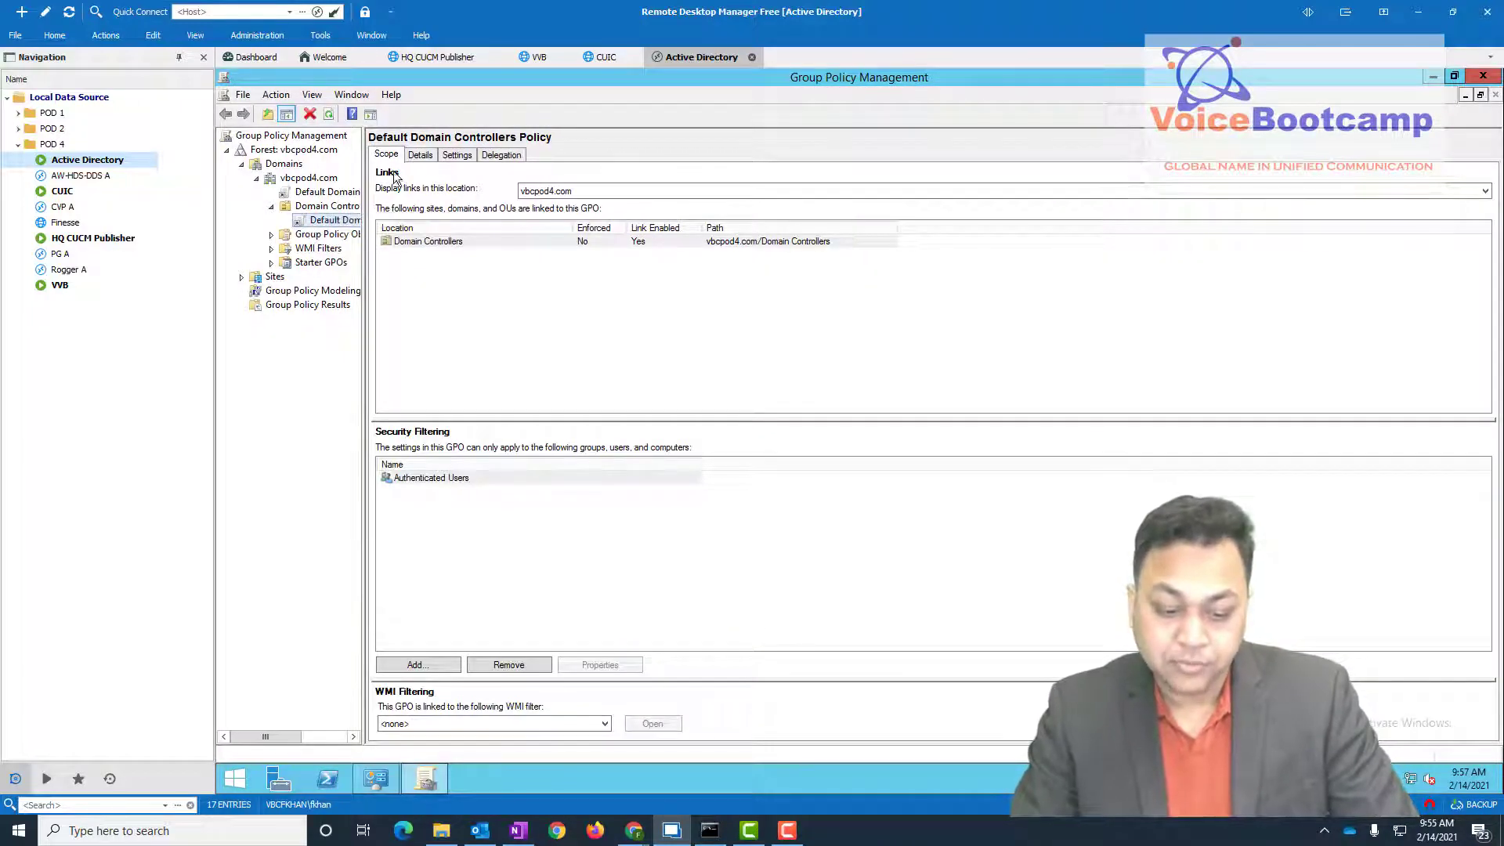
{"action": "left_click", "coordinate": [419, 154]}
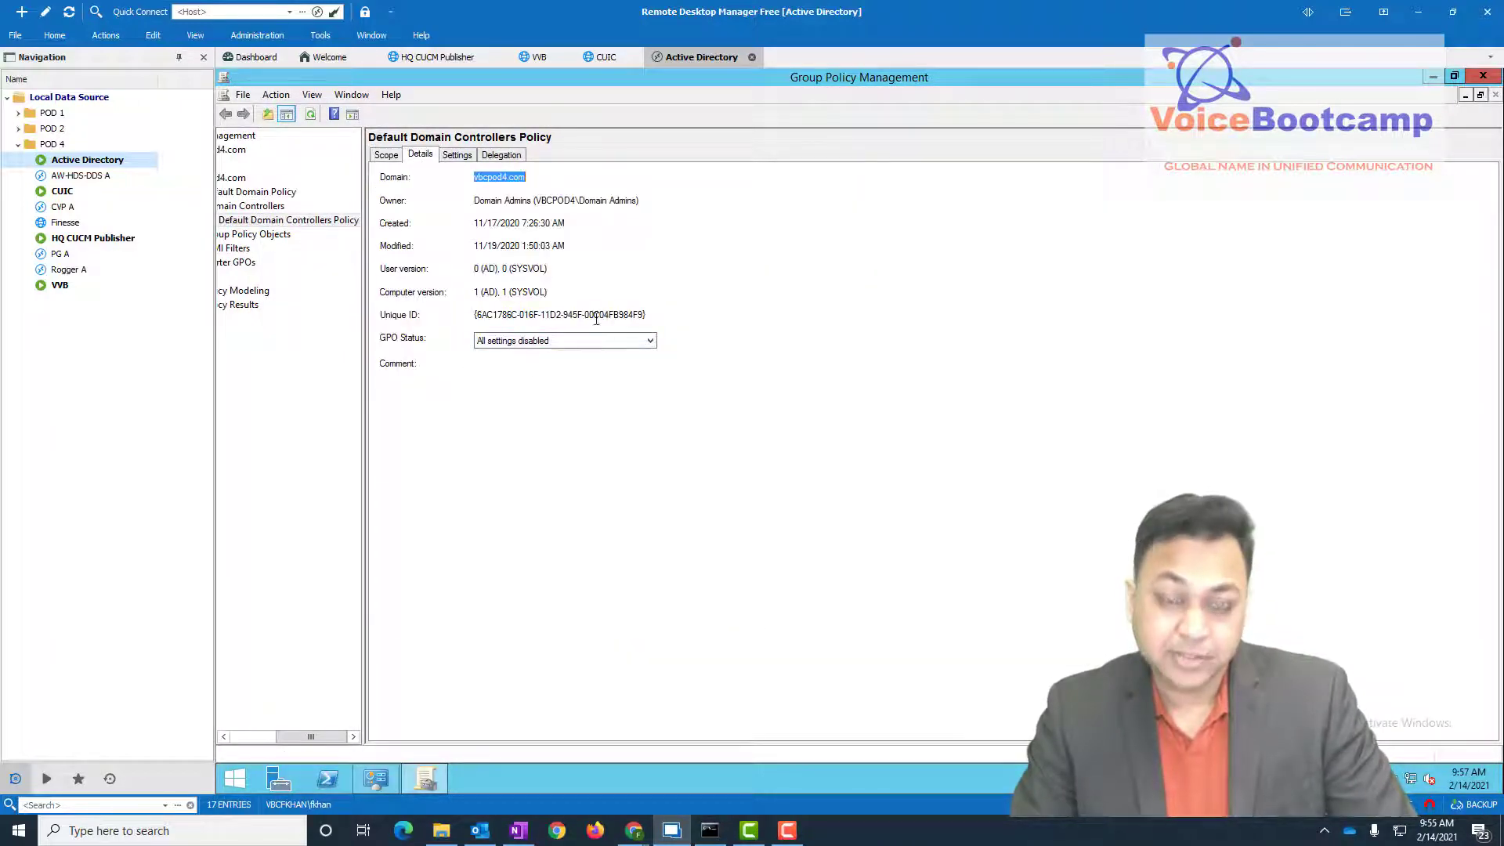
{"action": "left_click", "coordinate": [501, 342]}
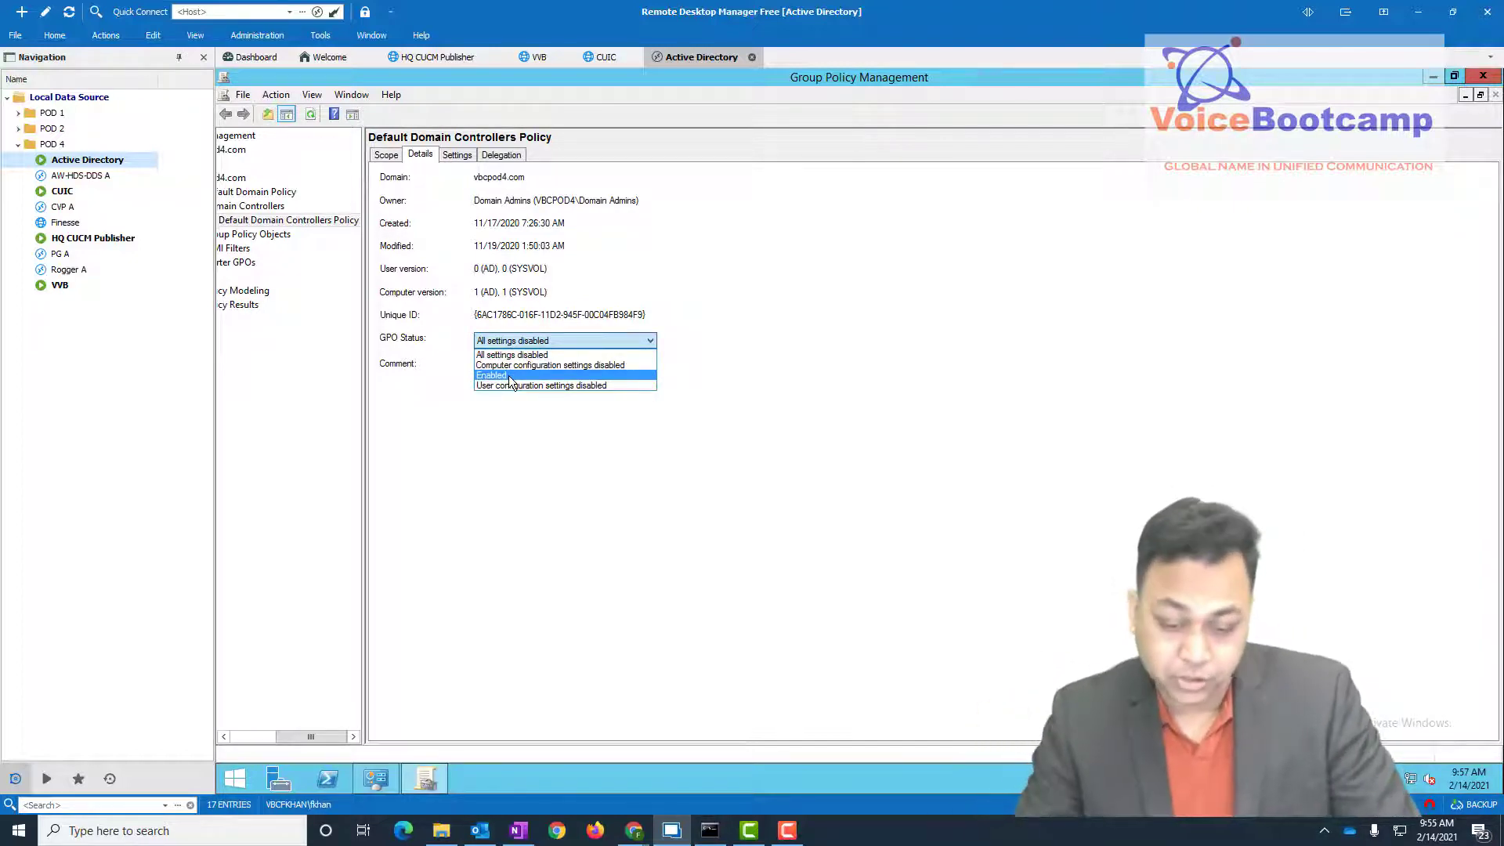
{"action": "left_click", "coordinate": [877, 390]}
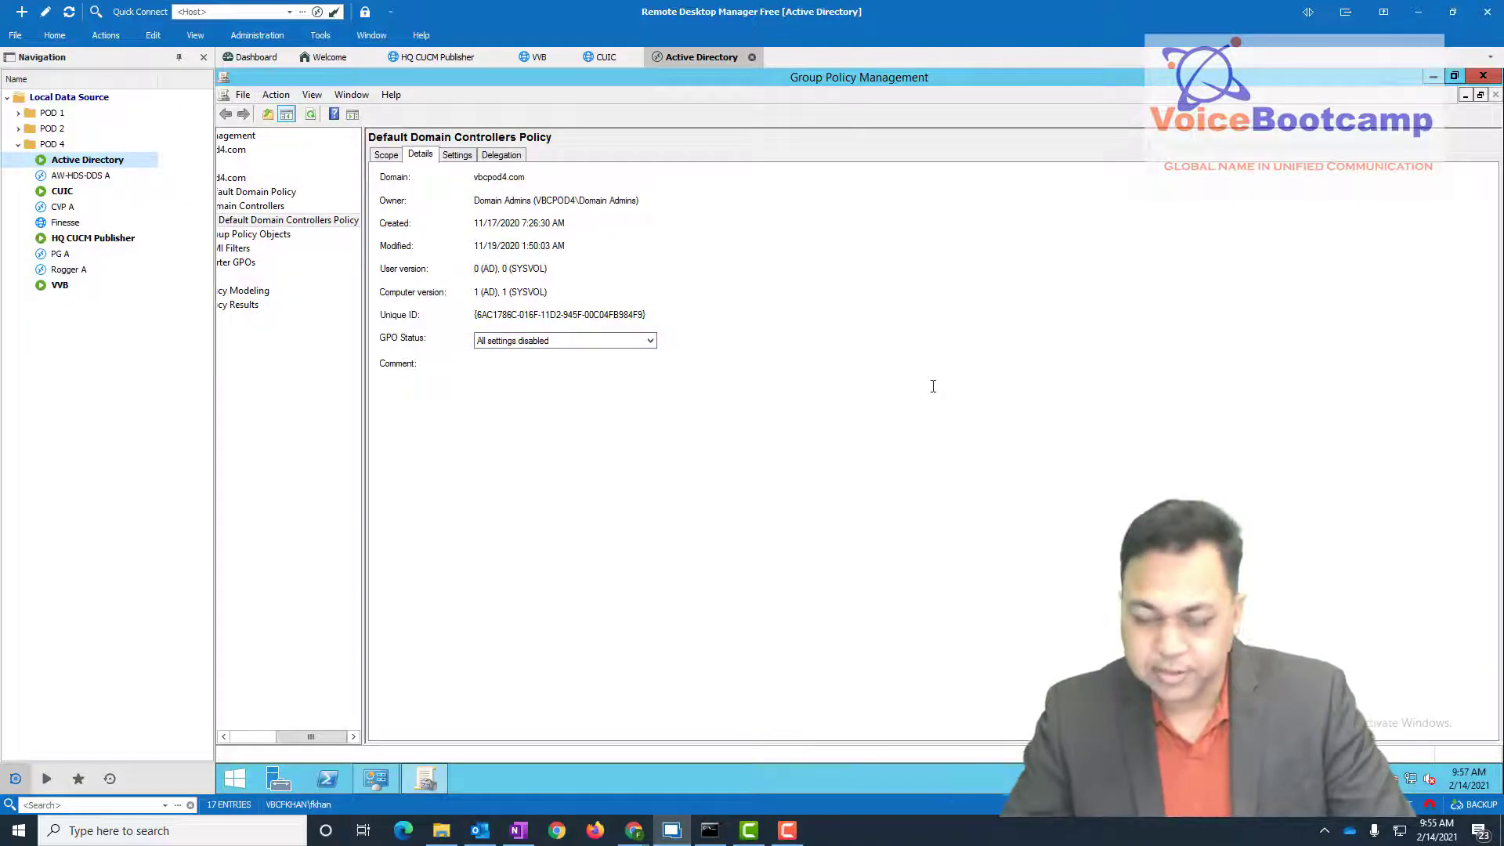
{"action": "left_click", "coordinate": [1483, 76]}
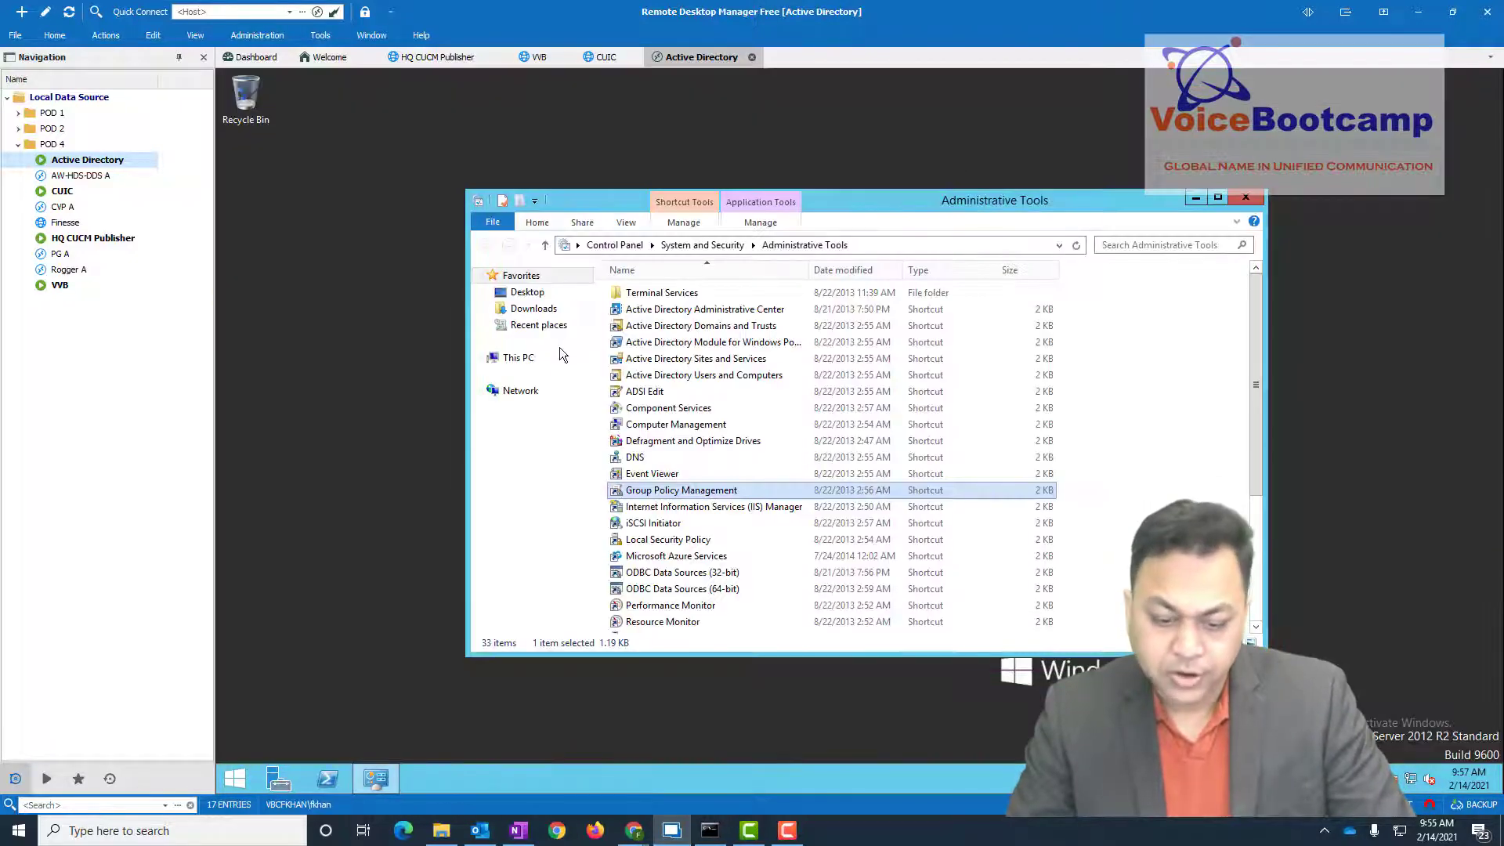
{"action": "left_click", "coordinate": [706, 379]}
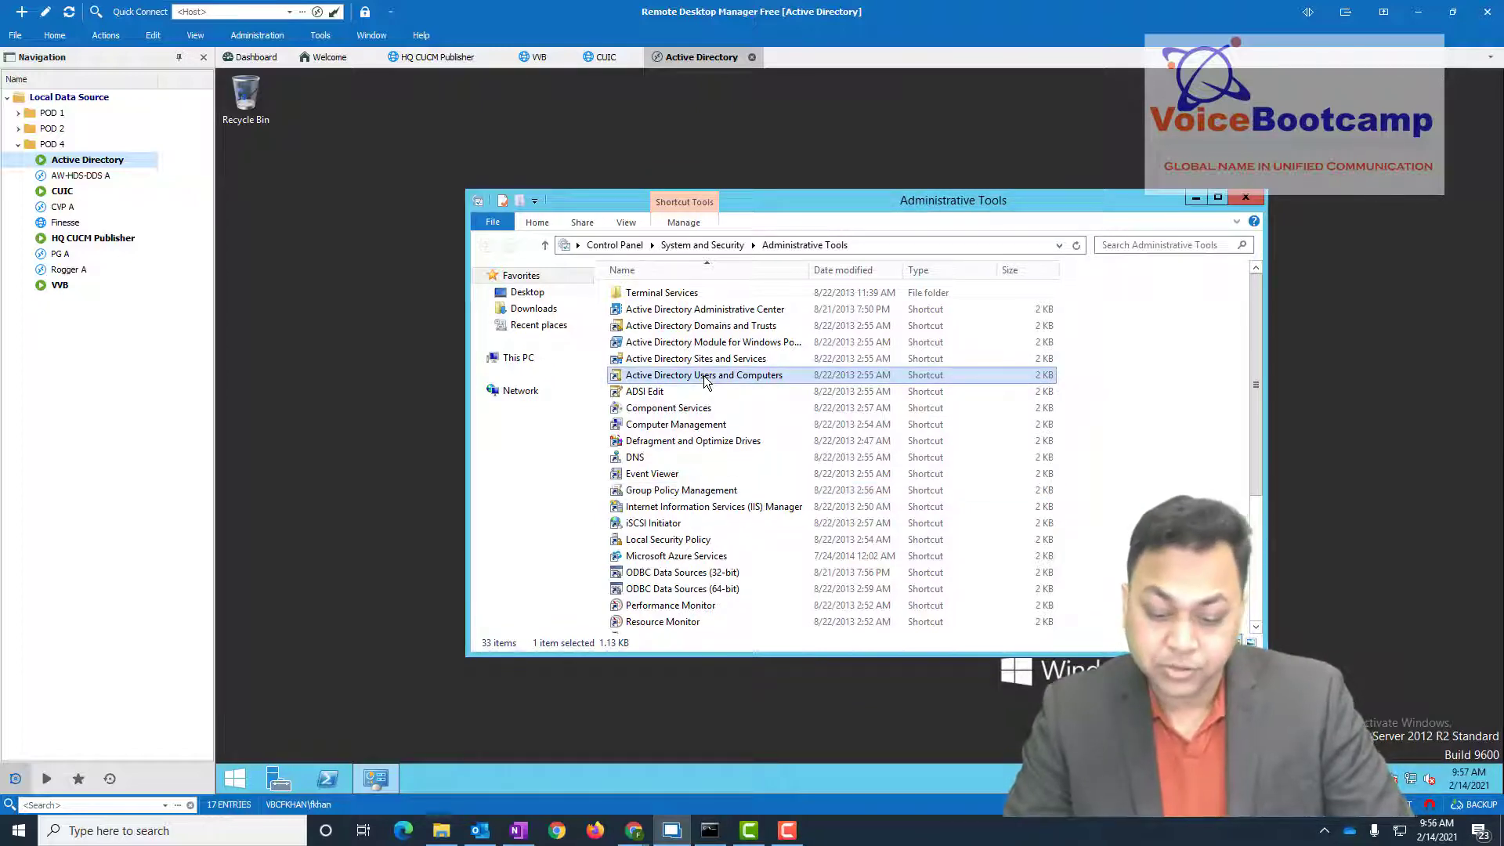
{"action": "double_click", "coordinate": [703, 374]}
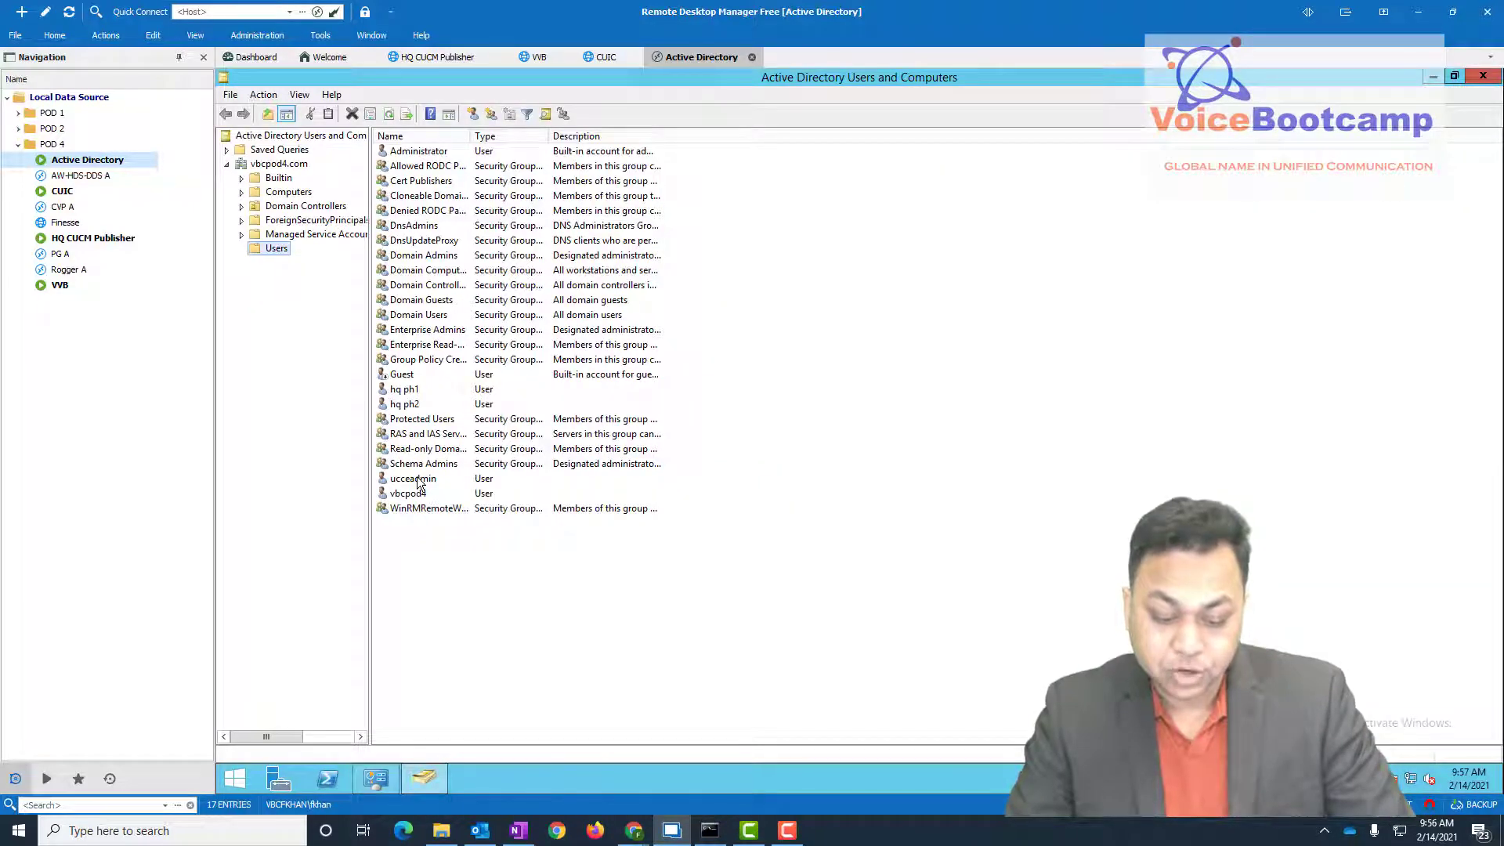
{"action": "left_click", "coordinate": [450, 480]}
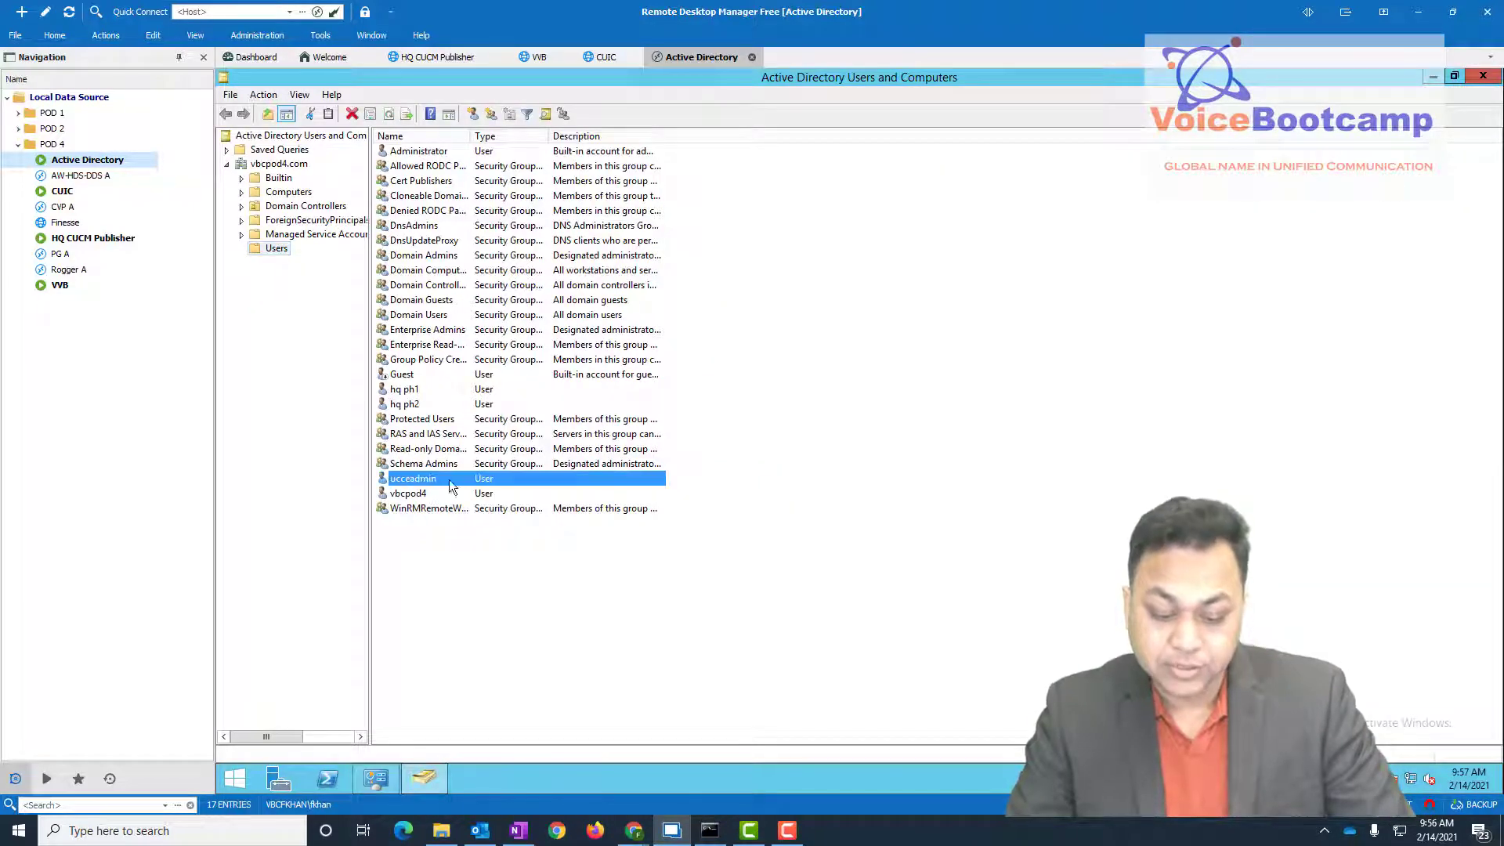
{"action": "left_click", "coordinate": [417, 153]}
{"action": "right_click", "coordinate": [418, 153]}
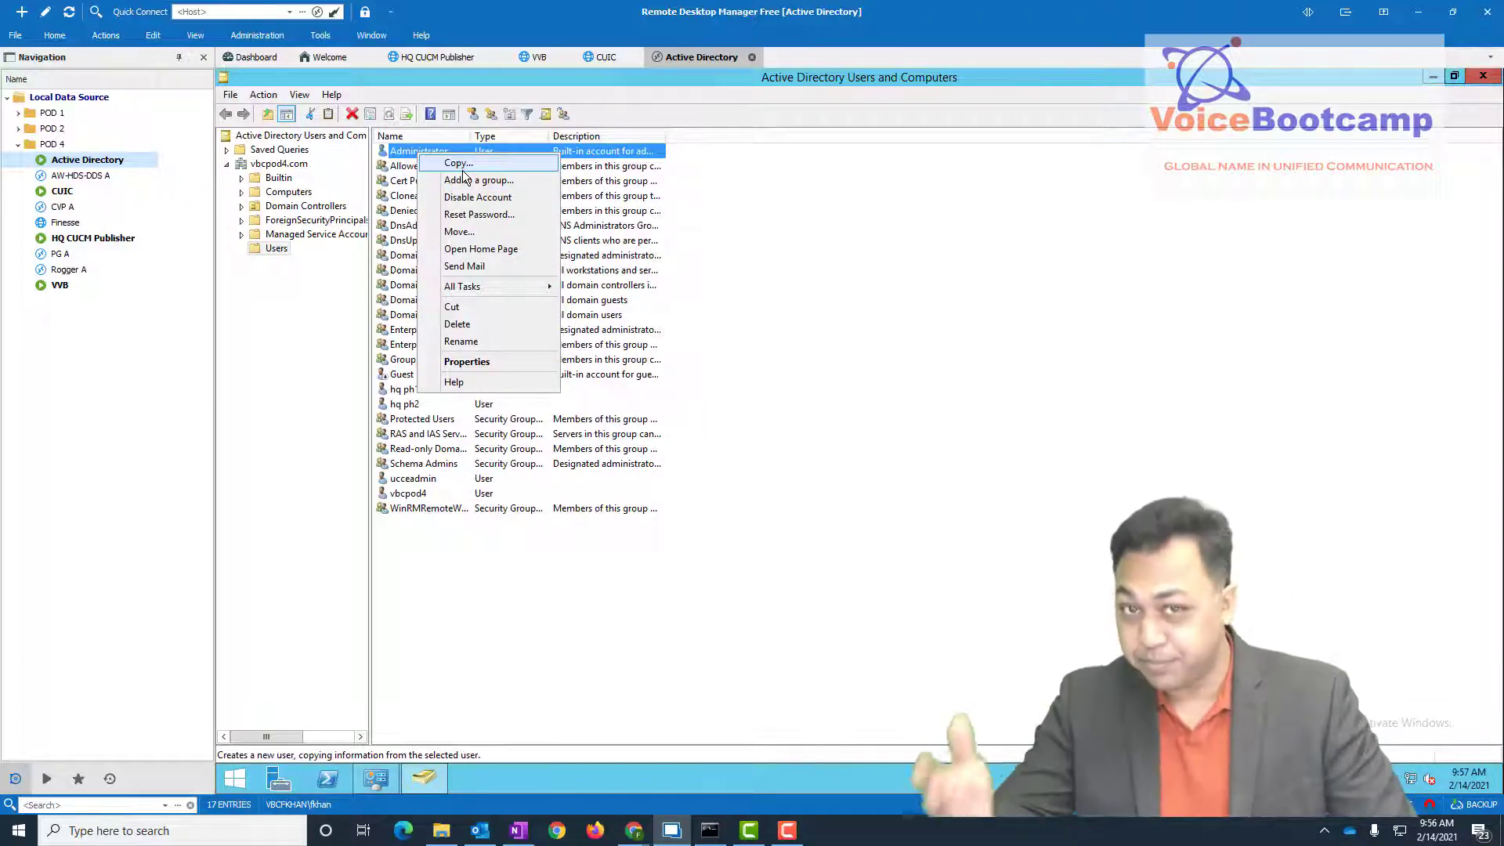
{"action": "left_click", "coordinate": [427, 482]}
{"action": "key", "text": "Return"}
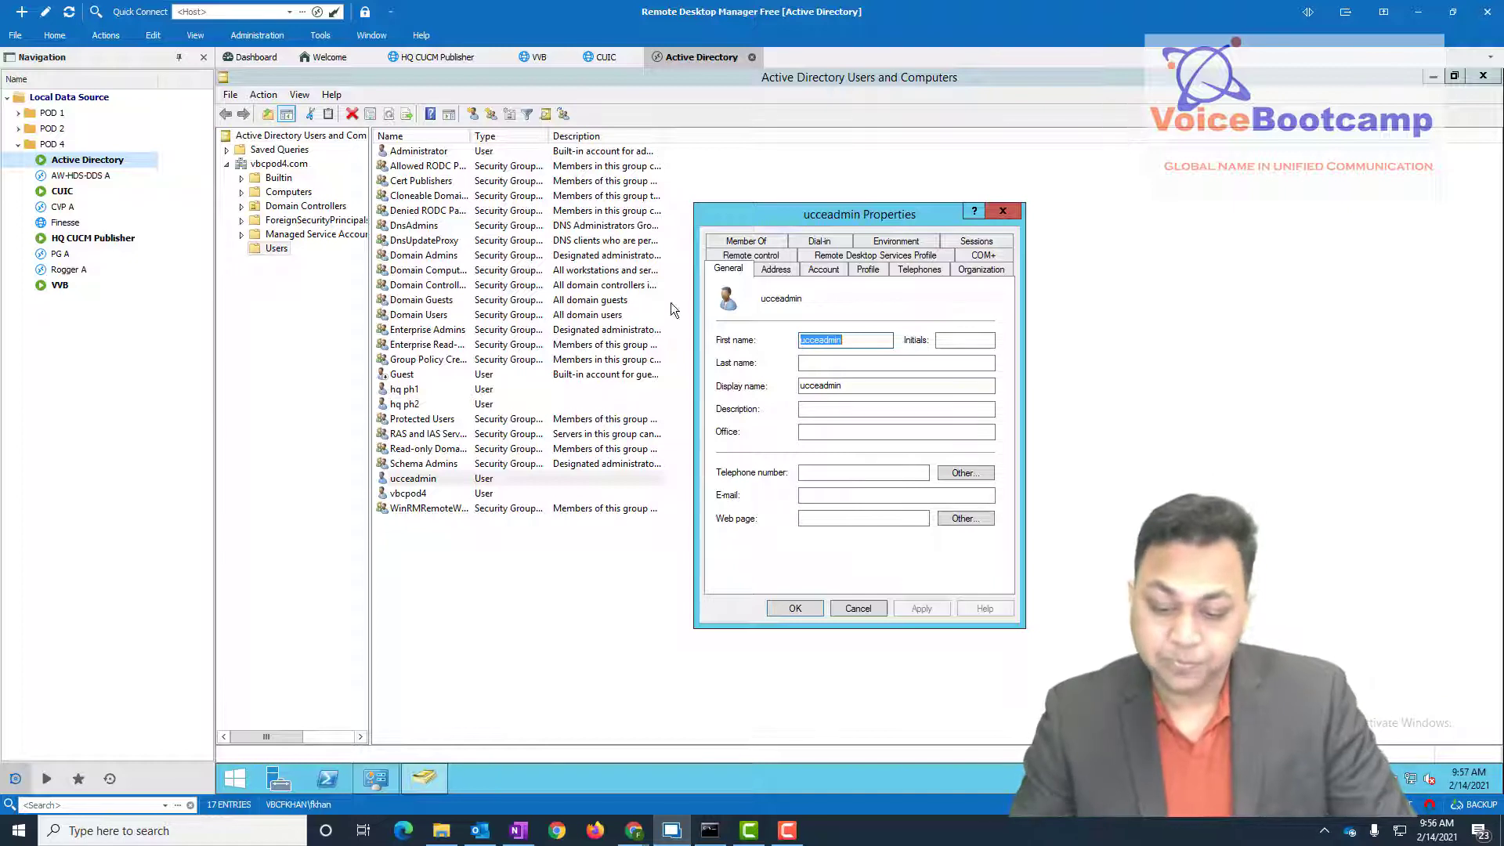
{"action": "left_click", "coordinate": [743, 241]}
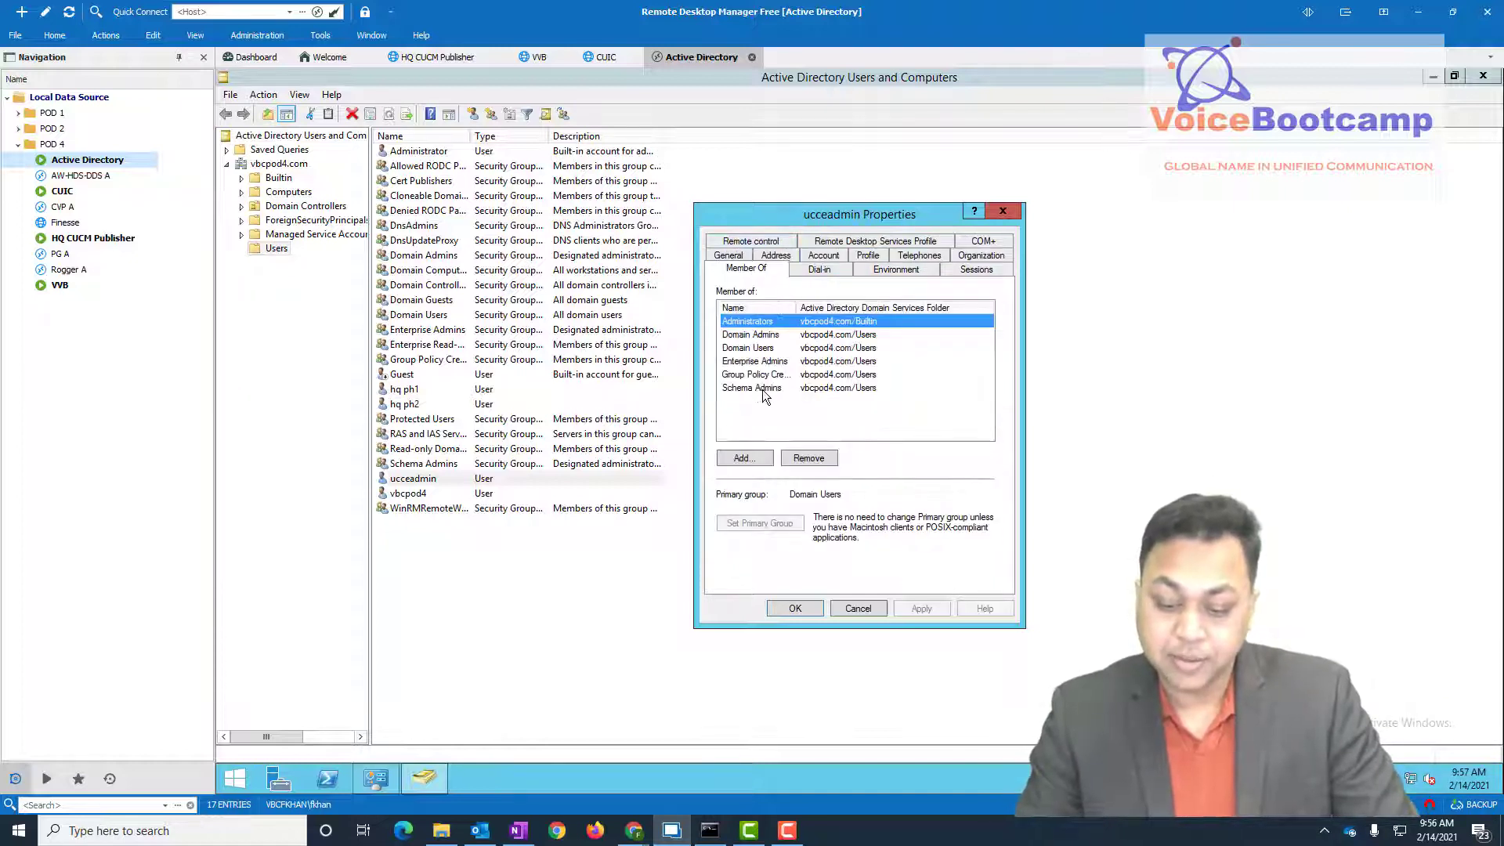
{"action": "left_click", "coordinate": [741, 335]}
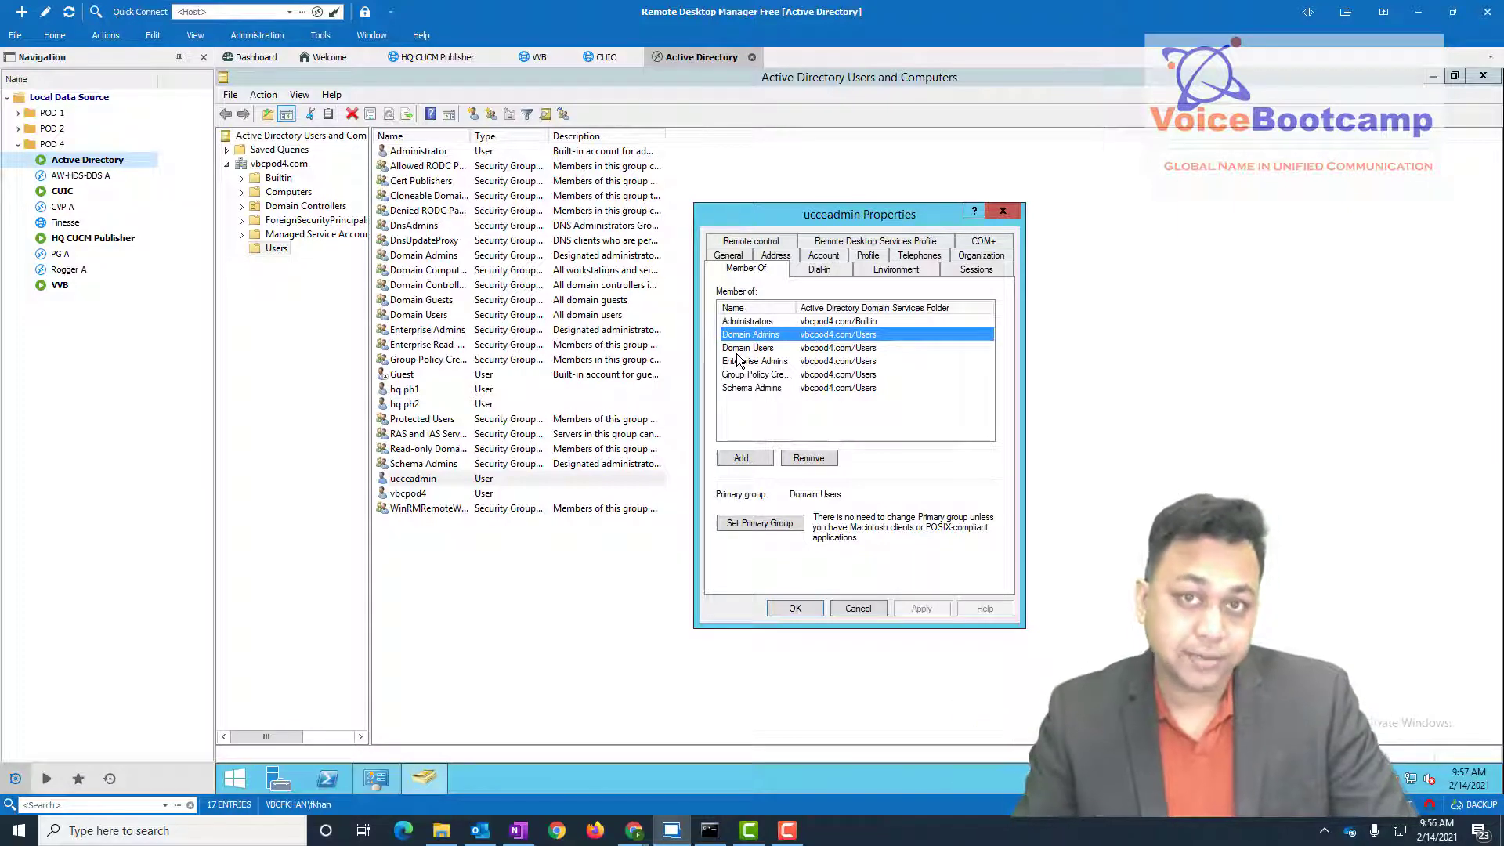
{"action": "left_click", "coordinate": [856, 608]}
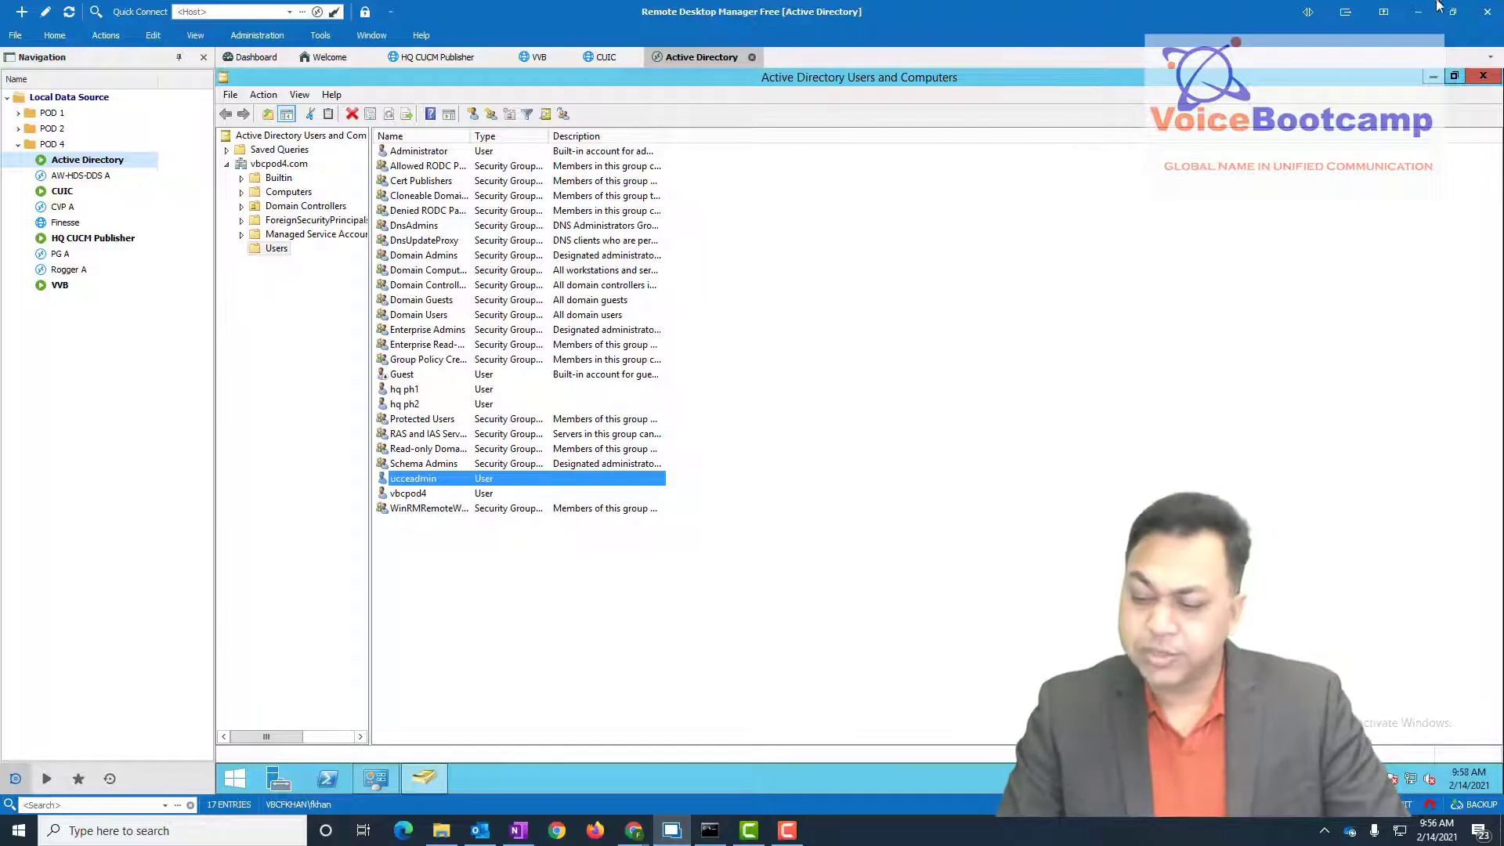
{"action": "left_click", "coordinate": [1483, 76]}
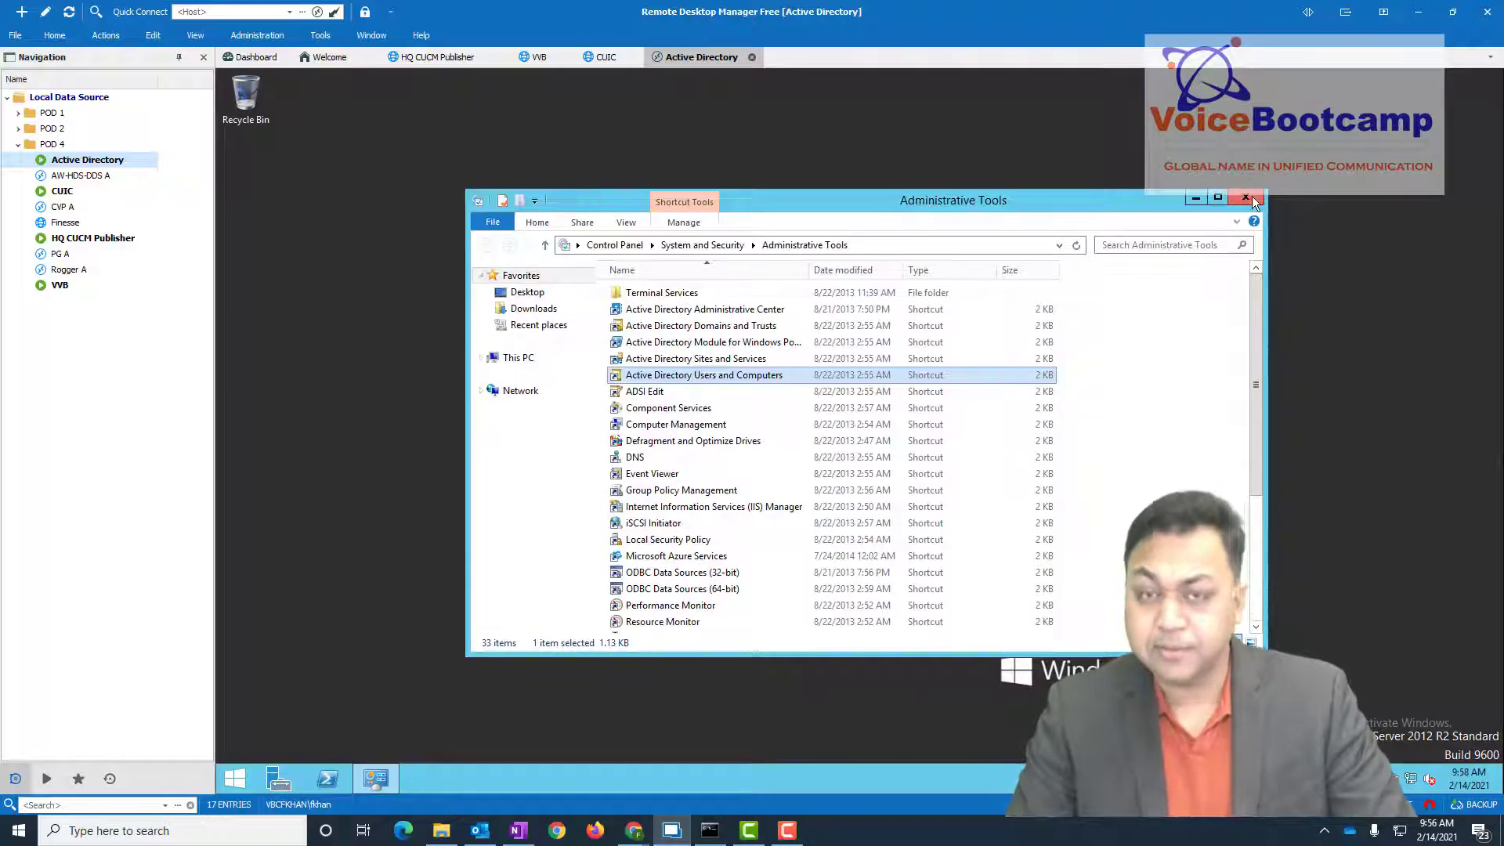
- Close the Administrative Tools window, leaving the Active Directory server's desktop empty
{"action": "left_click", "coordinate": [1245, 197]}
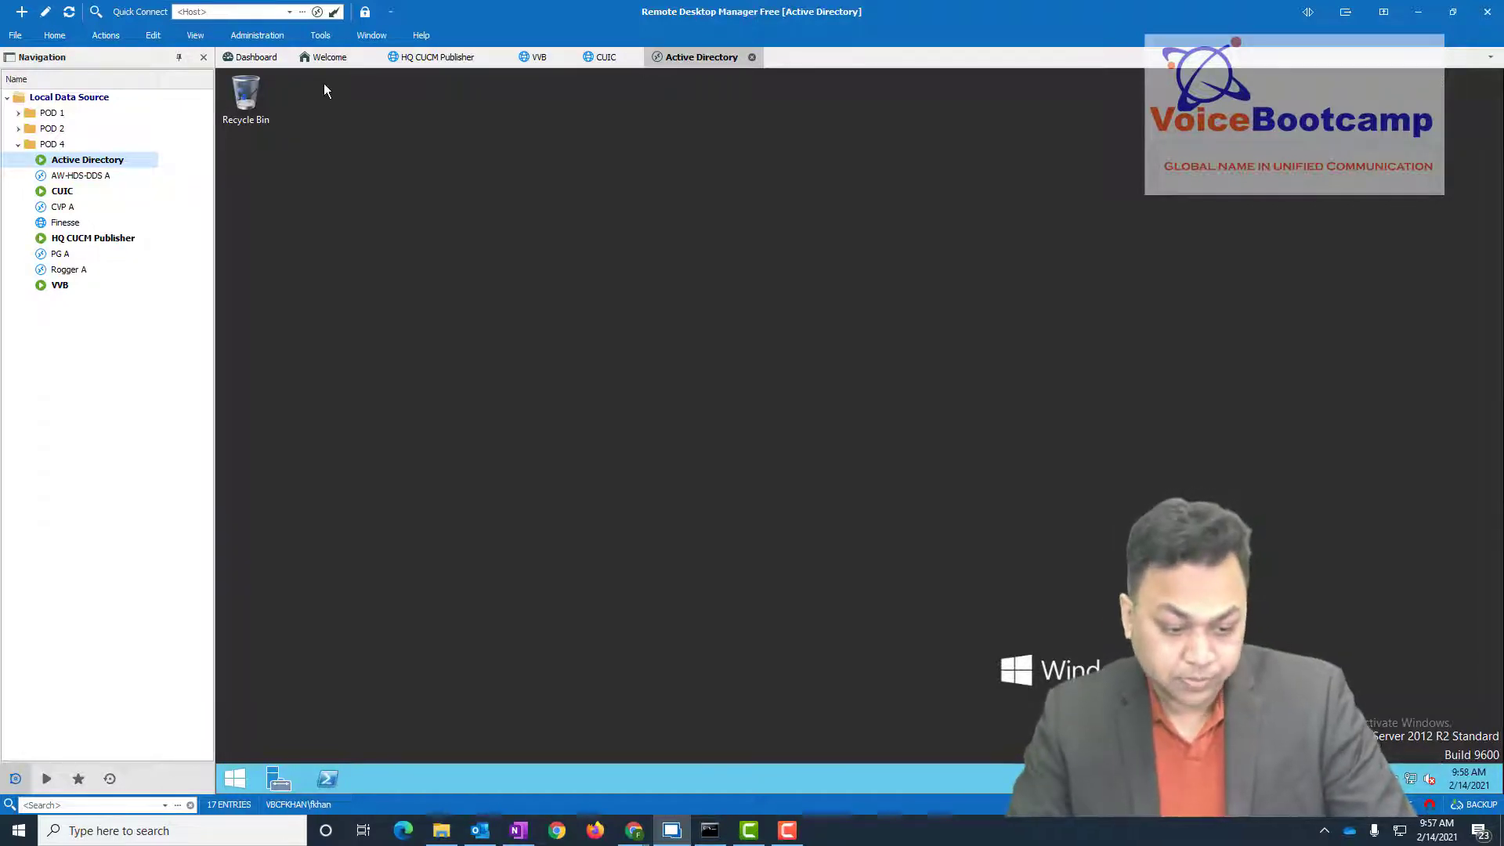
{"action": "left_click", "coordinate": [75, 272]}
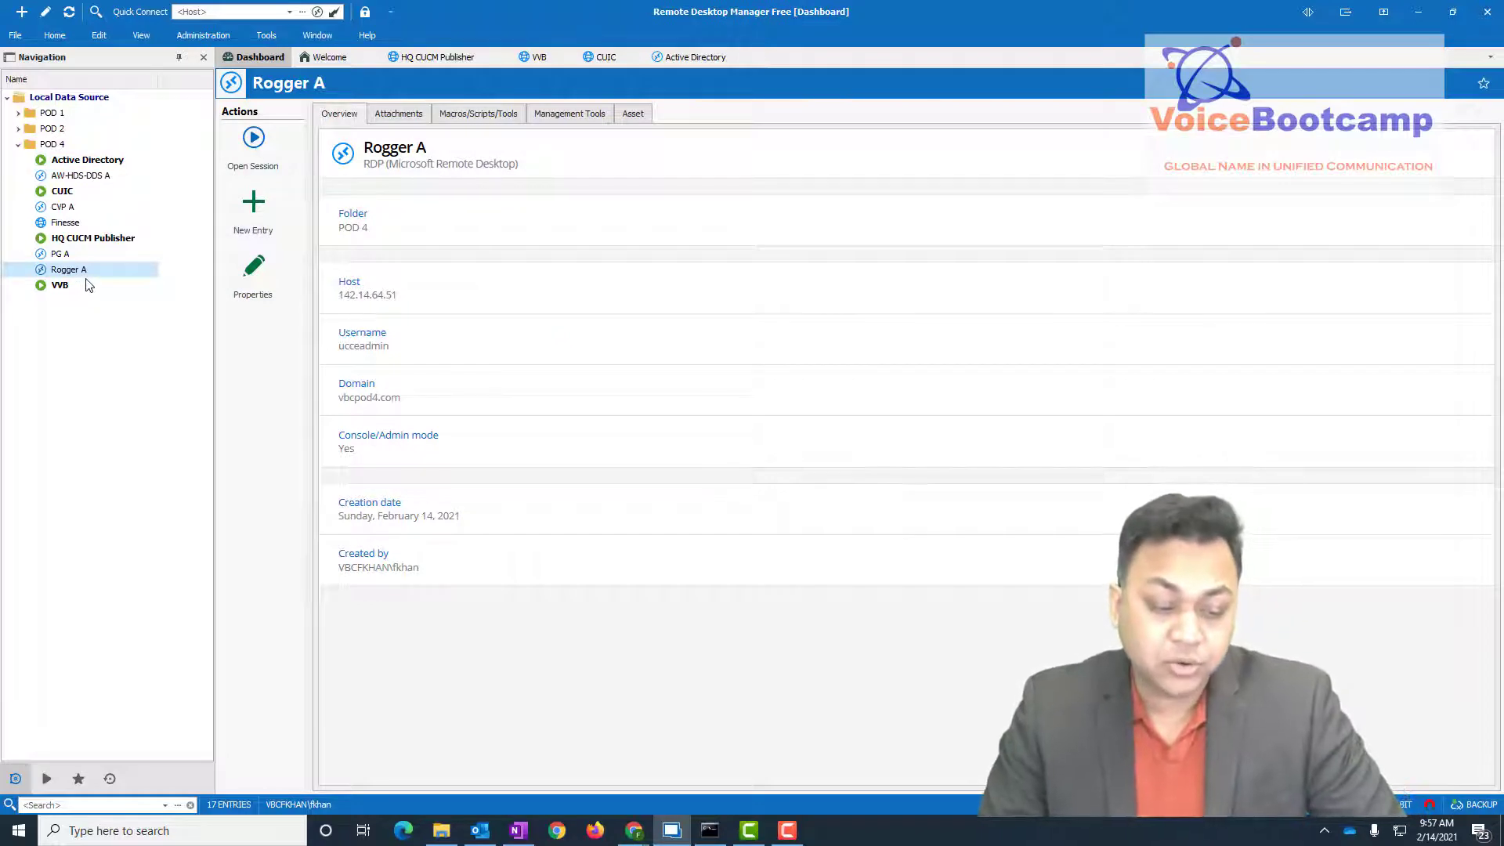
{"action": "left_click", "coordinate": [257, 166]}
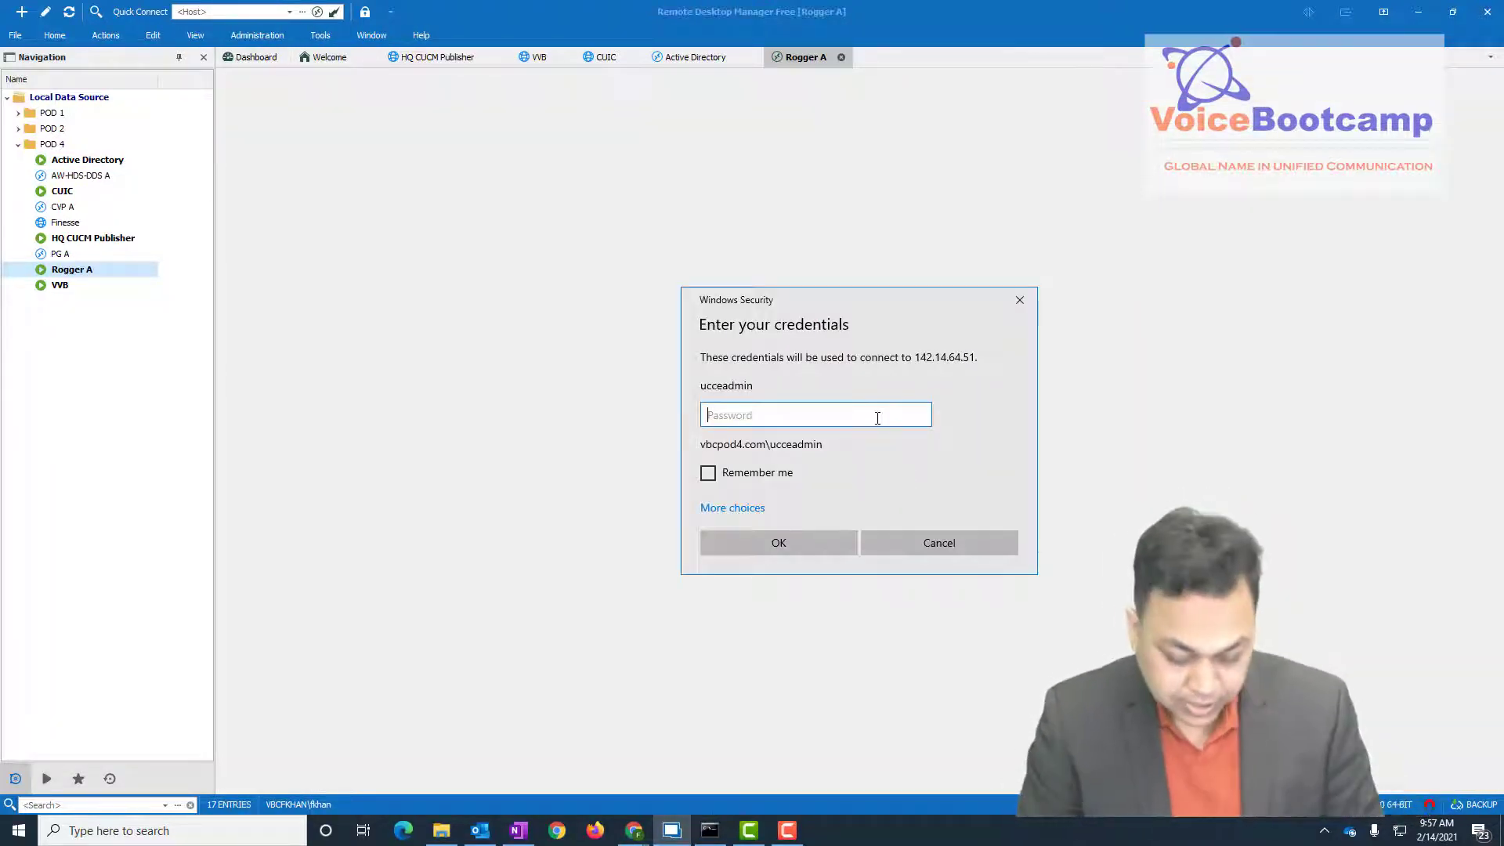
{"action": "type", "text": "••••••••"}
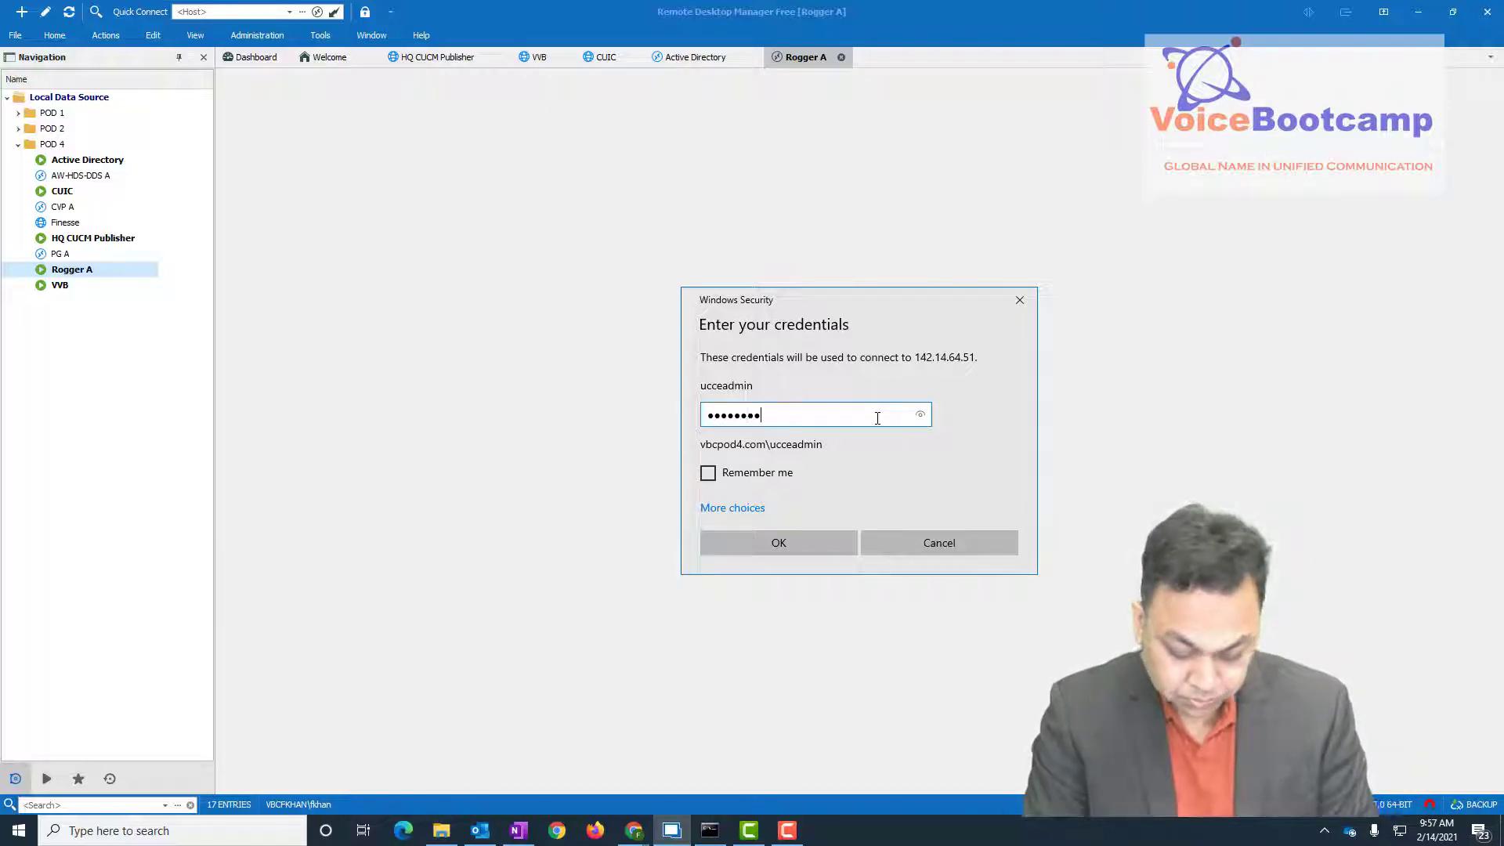
{"action": "type", "text": "••••••"}
{"action": "key", "text": "Tab"}
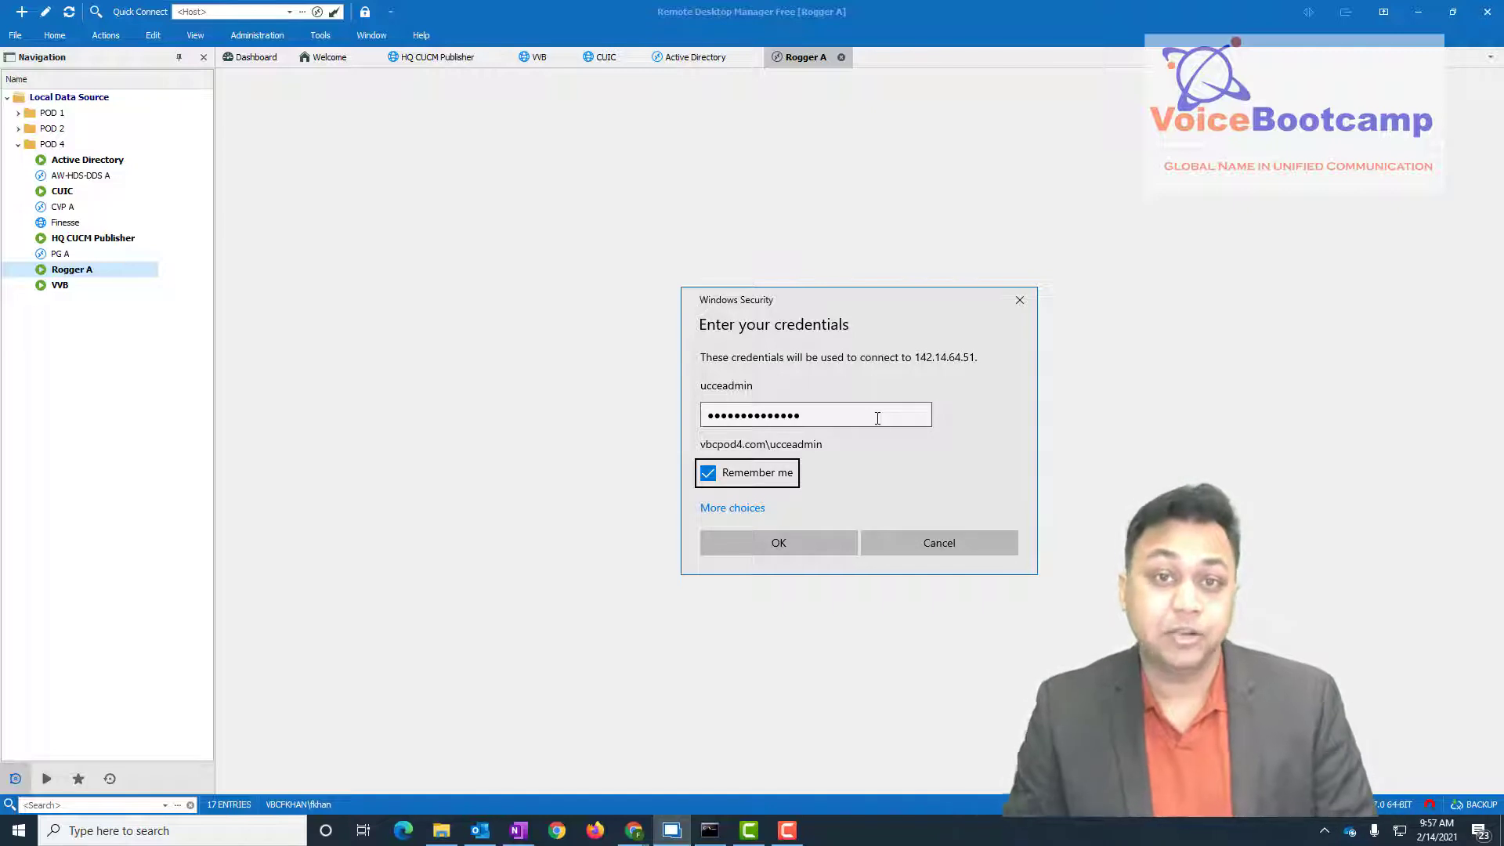
{"action": "key", "text": "Return"}
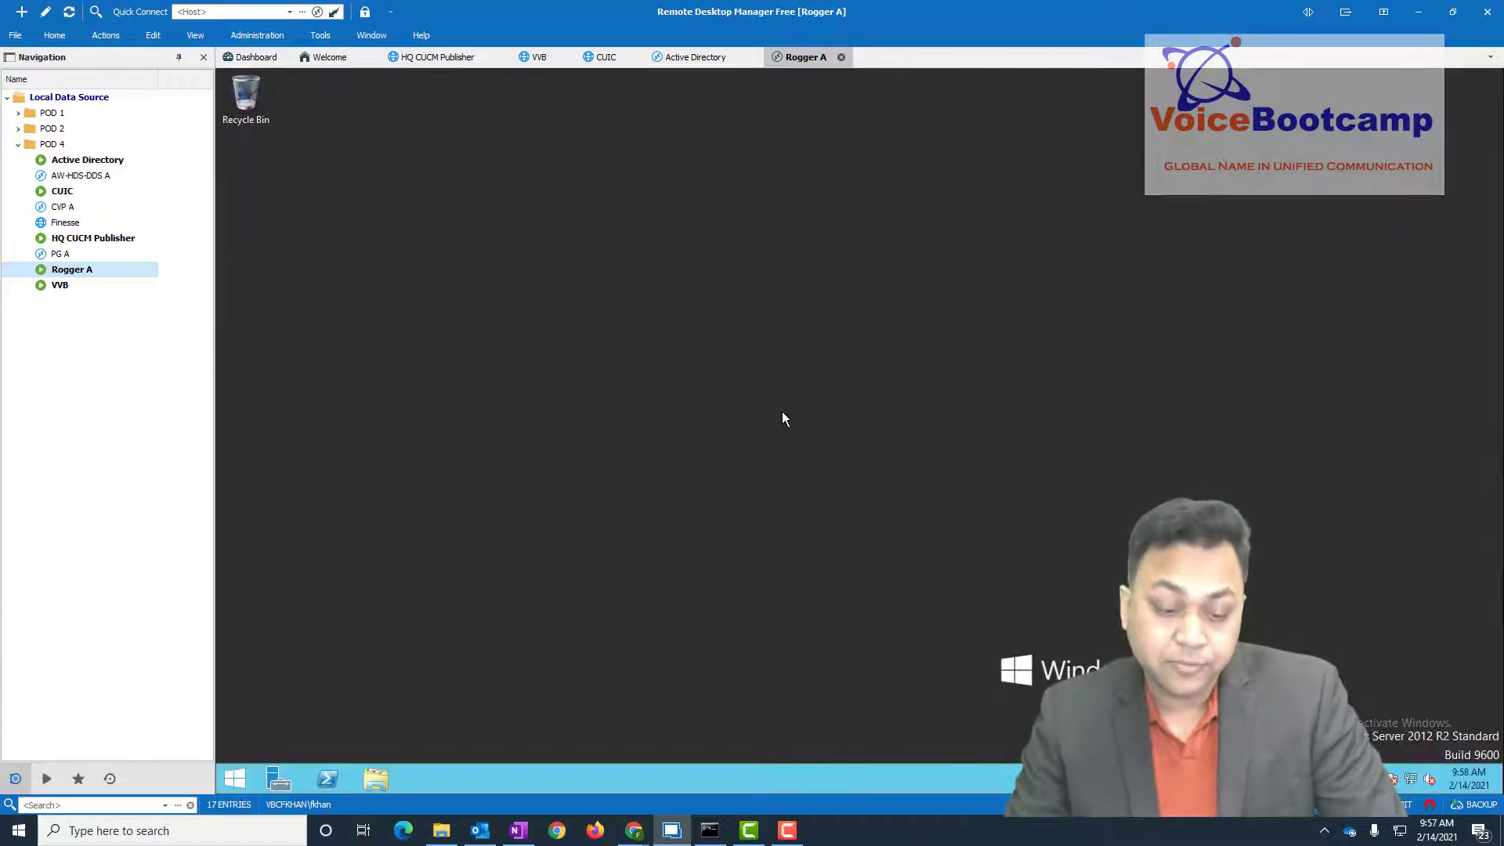
{"action": "left_click", "coordinate": [236, 782]}
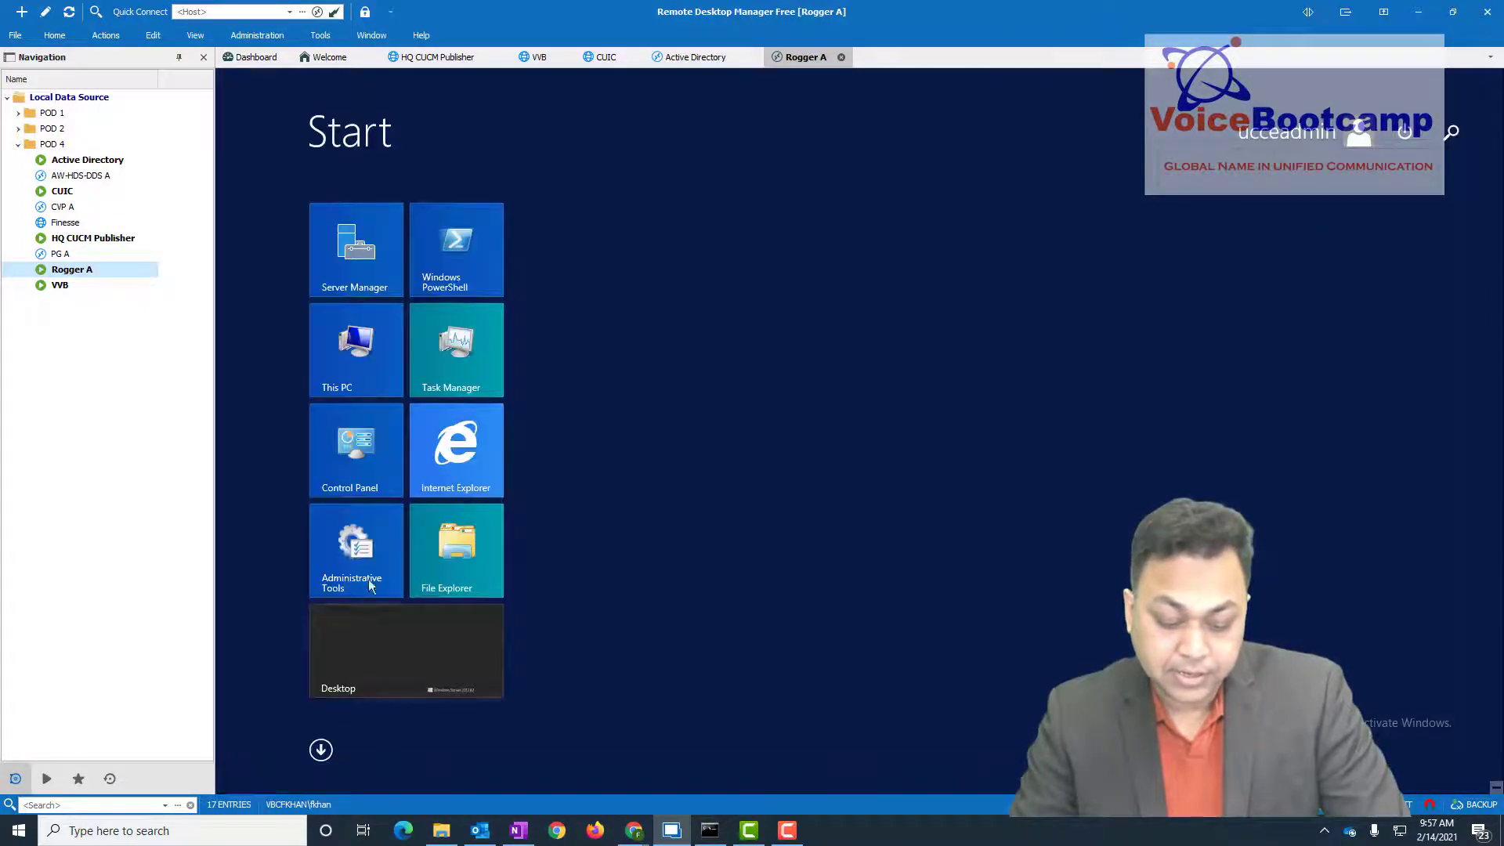
{"action": "left_click", "coordinate": [368, 524]}
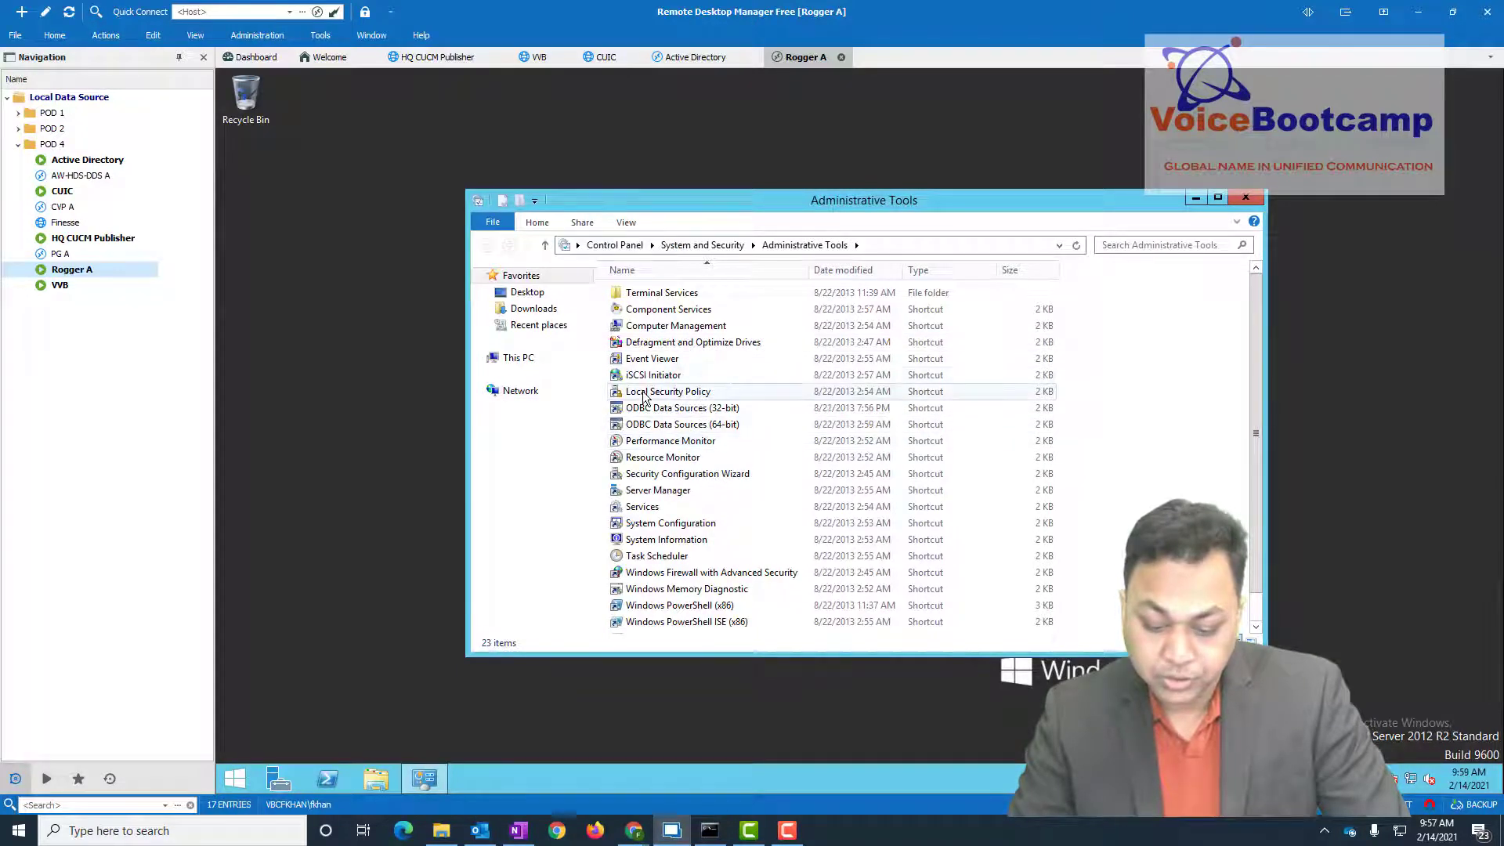
{"action": "left_click", "coordinate": [664, 393]}
{"action": "double_click", "coordinate": [665, 392]}
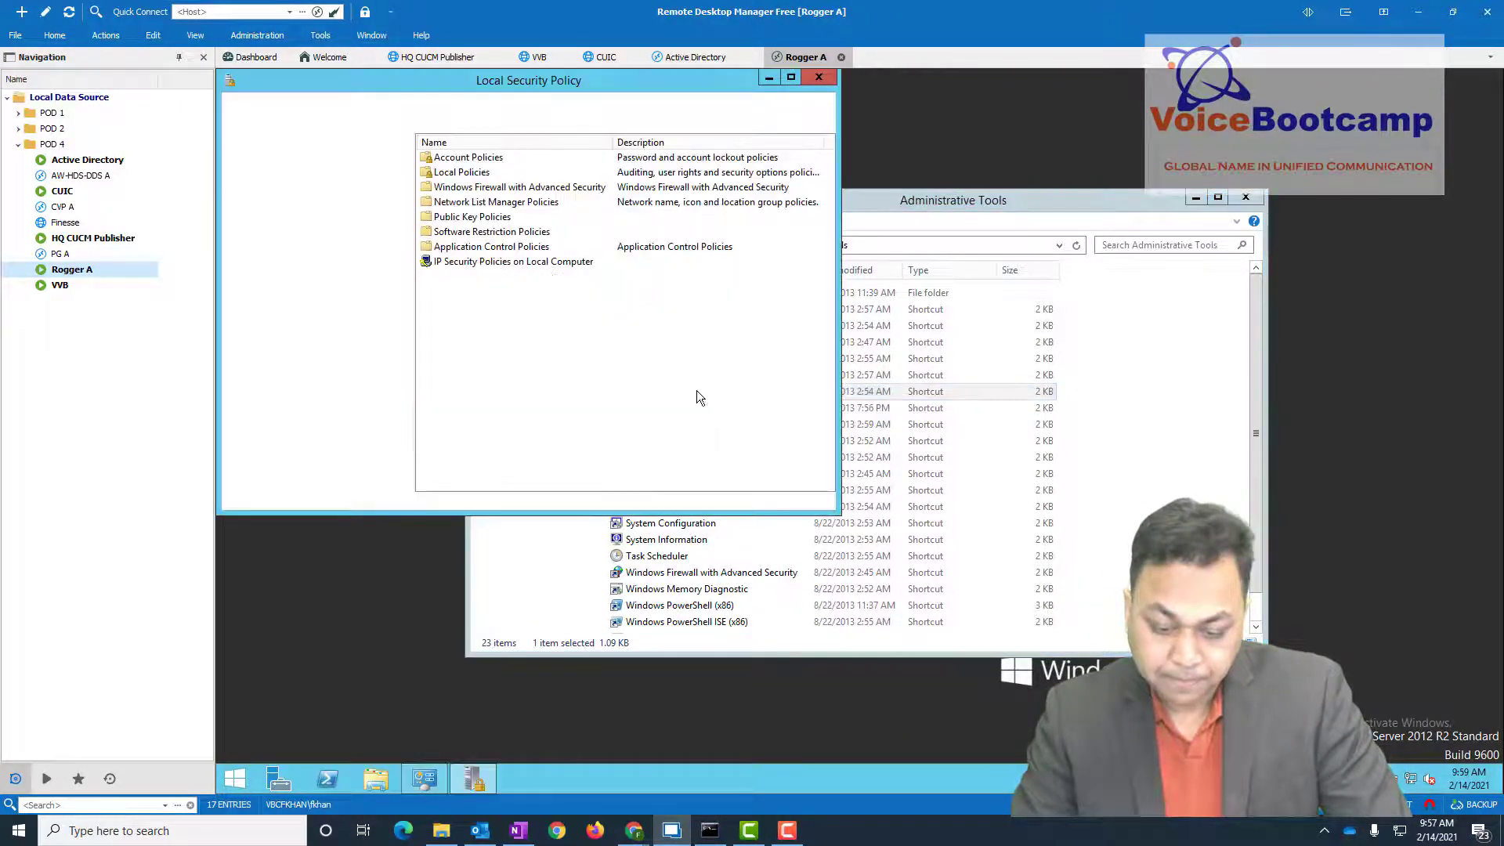
{"action": "double_click", "coordinate": [302, 156]}
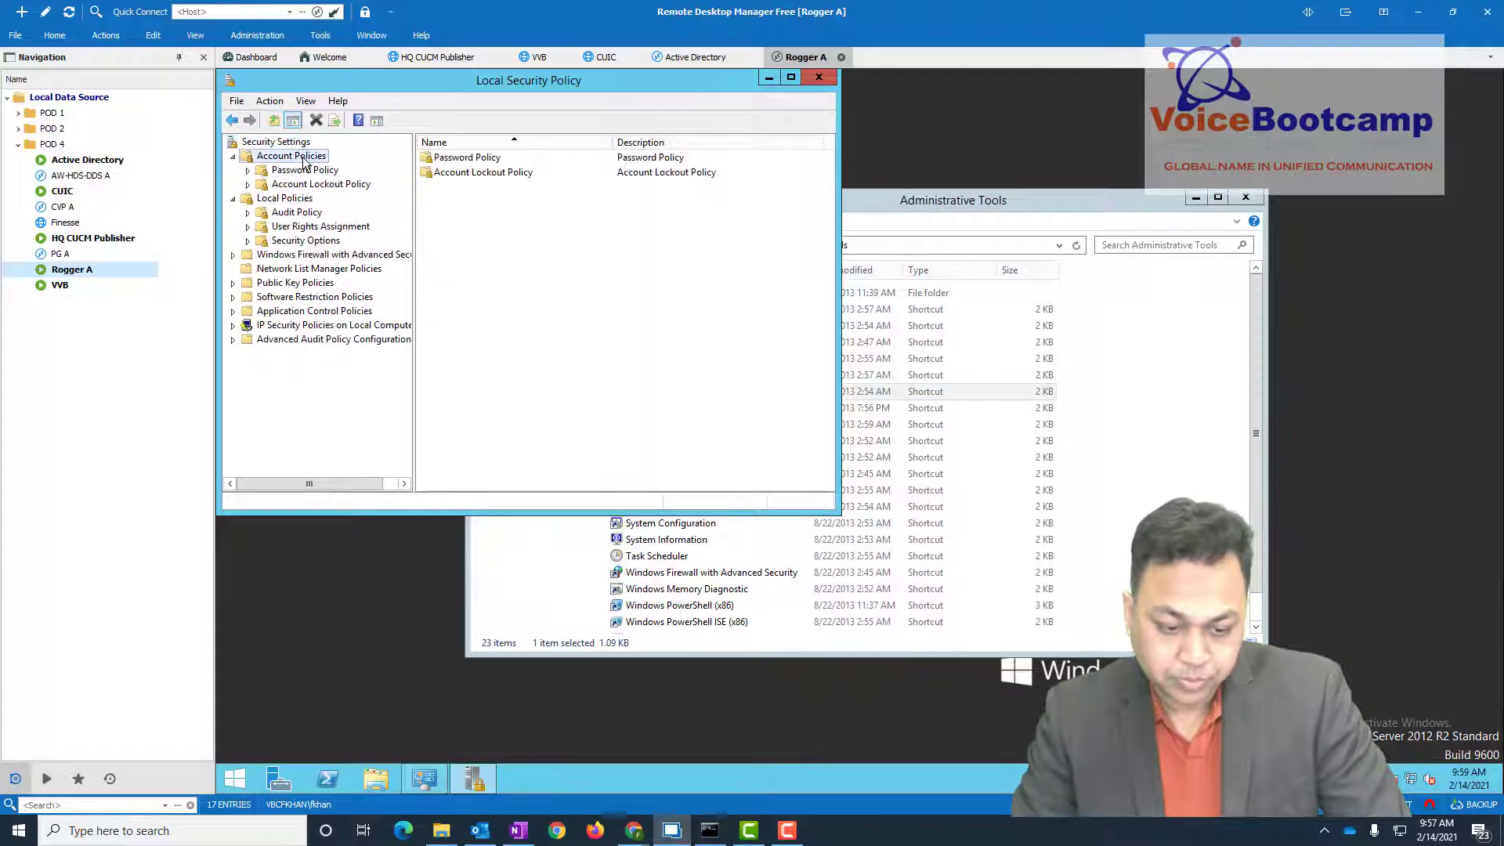
{"action": "left_click", "coordinate": [304, 170]}
{"action": "left_click", "coordinate": [501, 187]}
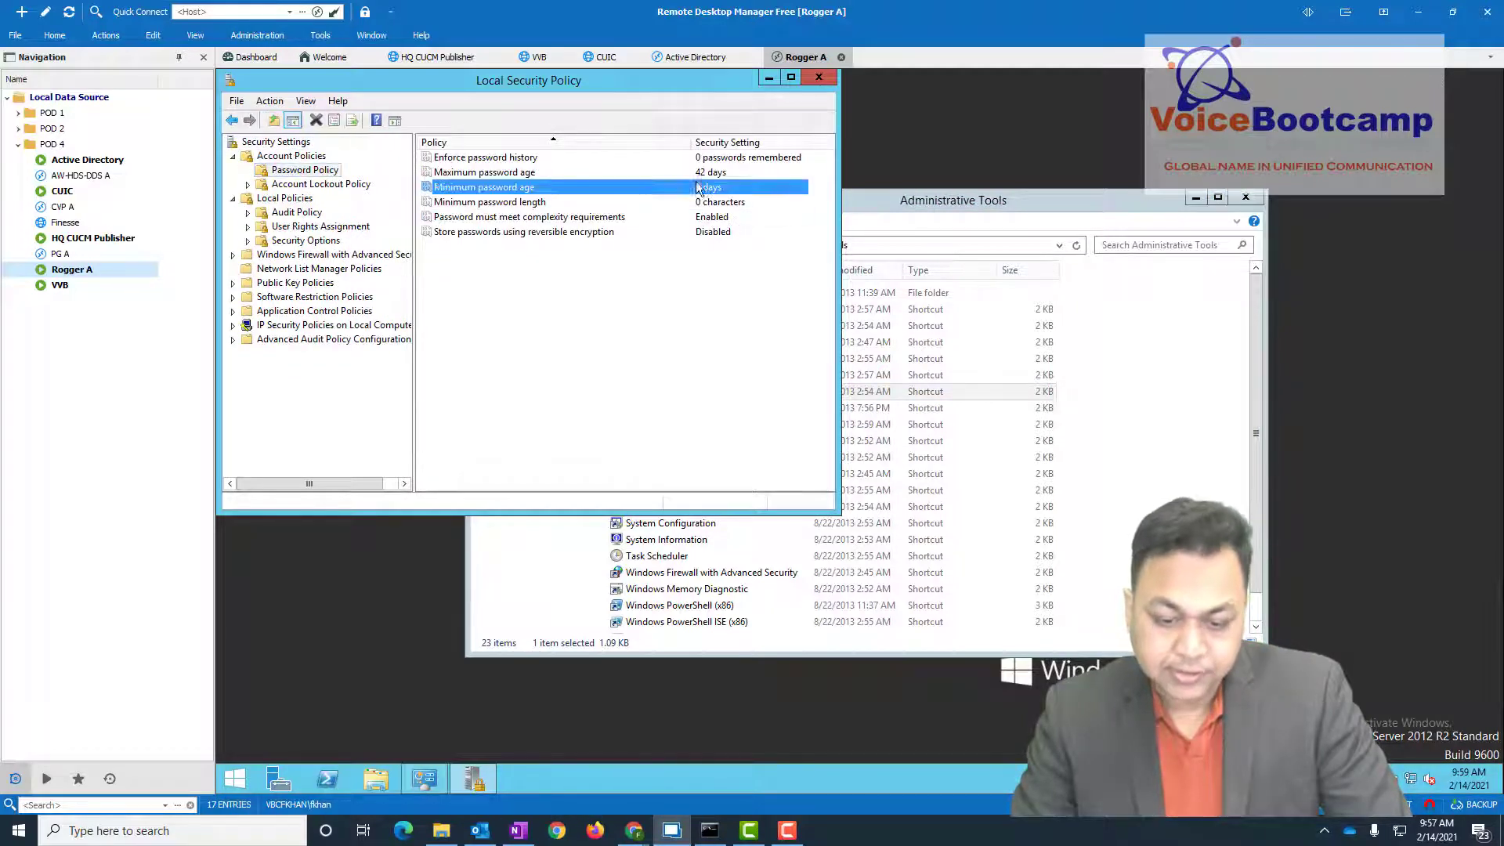
{"action": "left_click", "coordinate": [314, 227]}
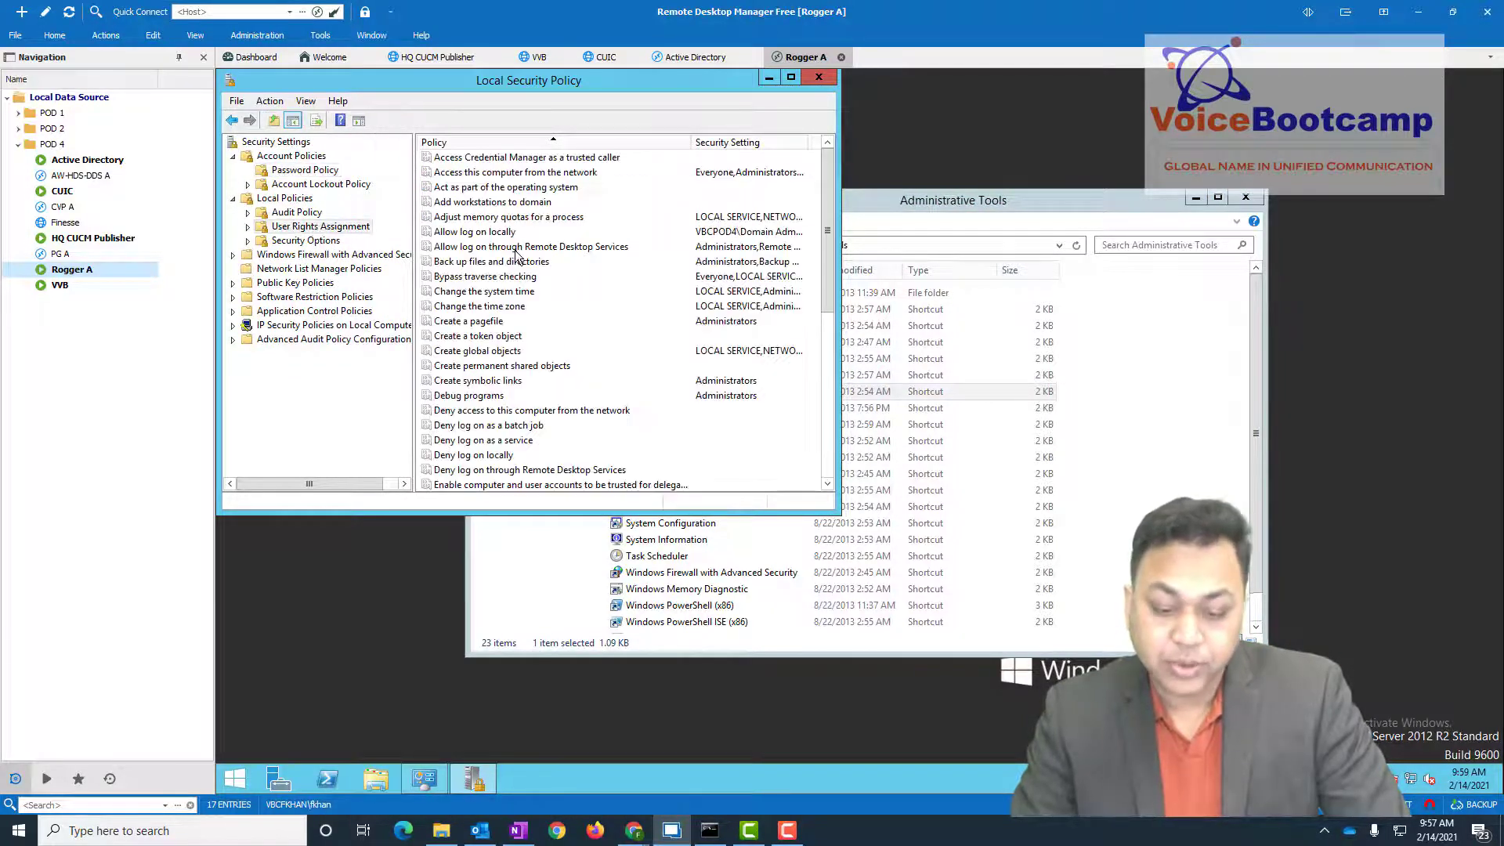
{"action": "double_click", "coordinate": [478, 232]}
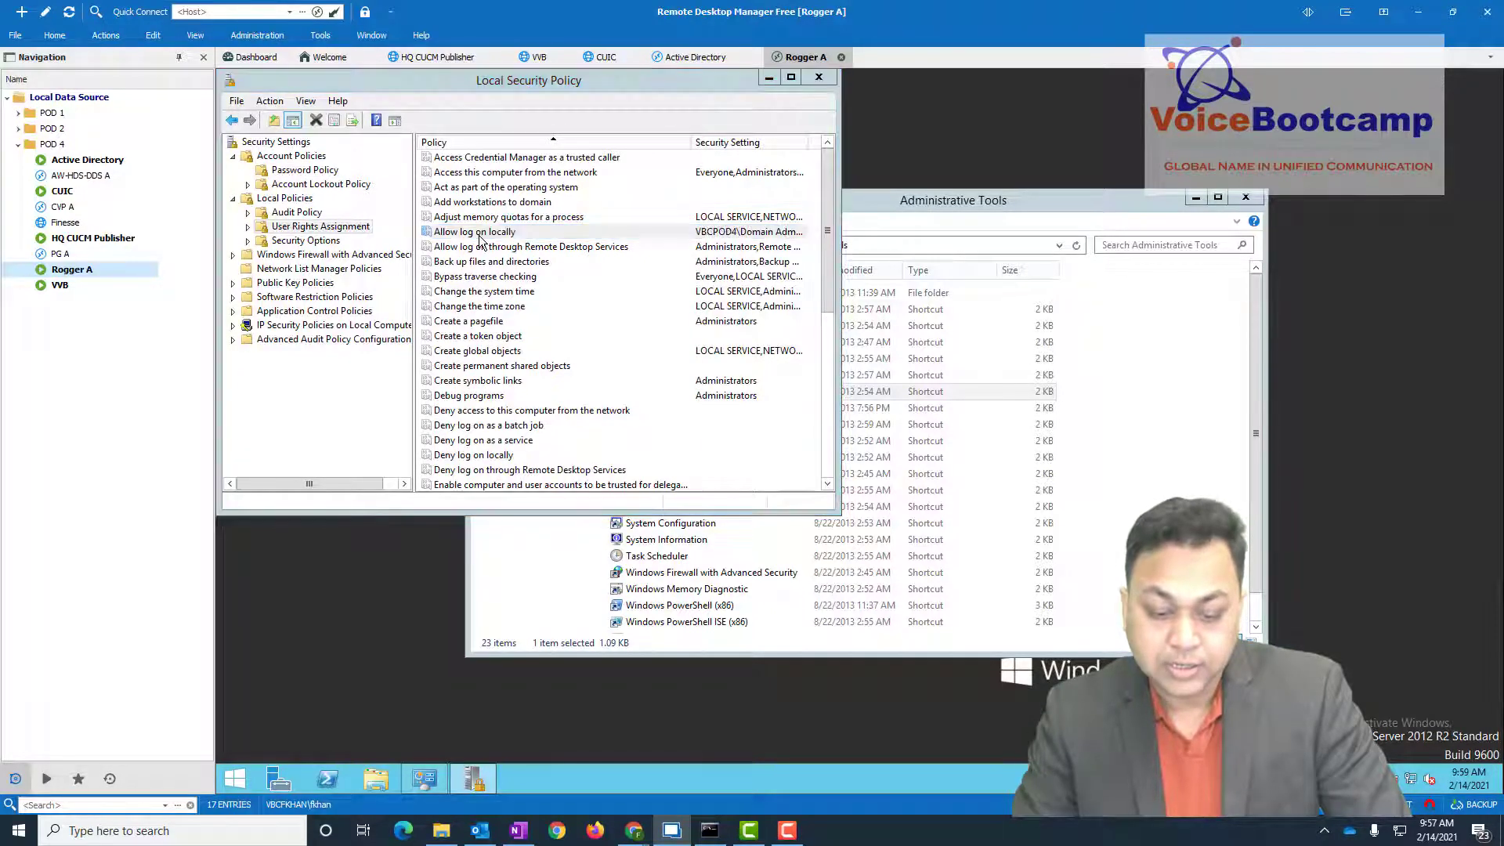
{"action": "left_click", "coordinate": [438, 245]}
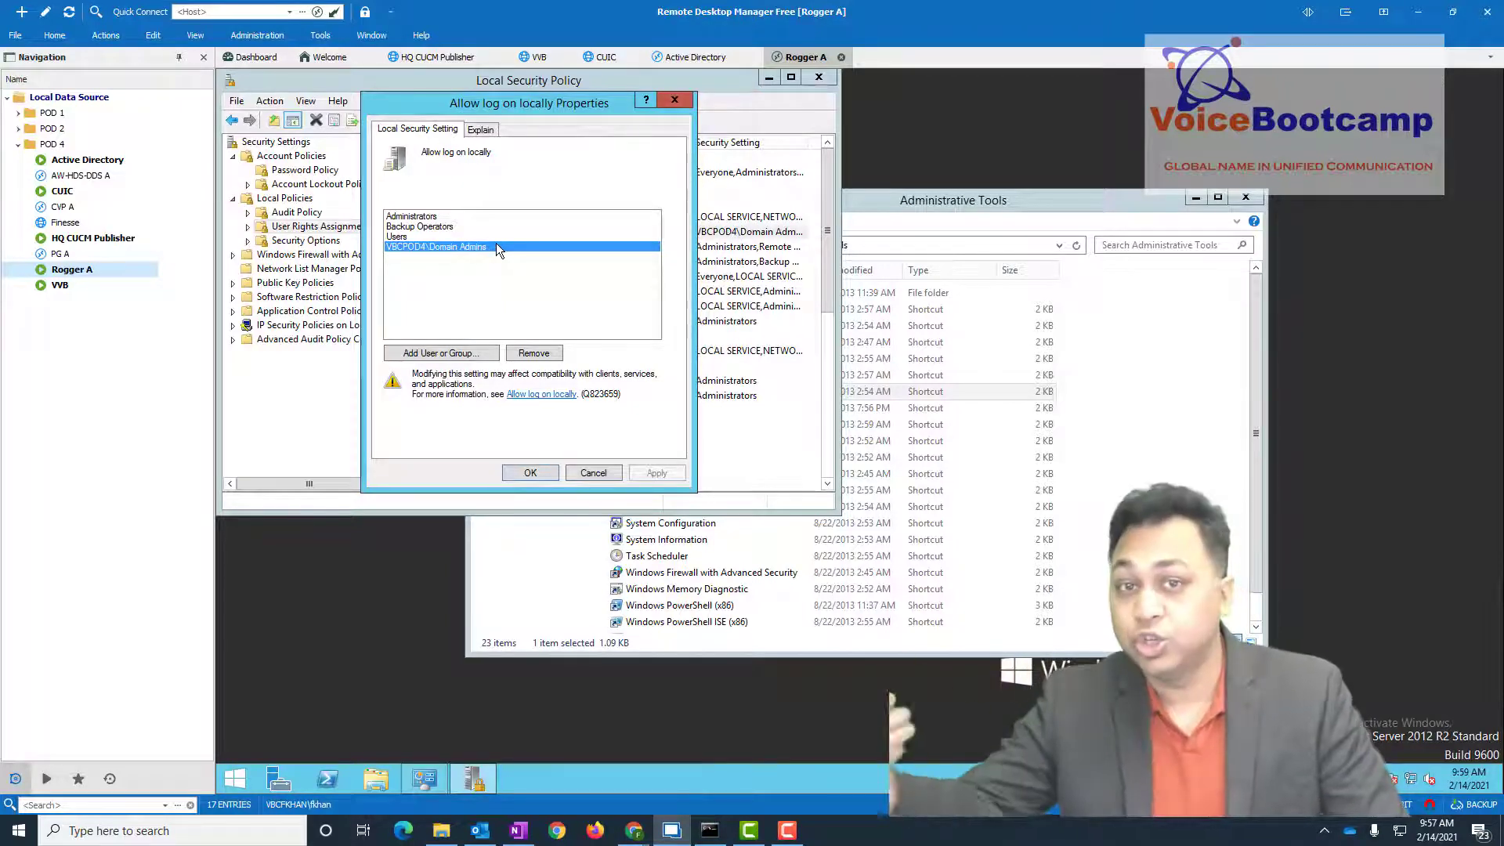
{"action": "left_click", "coordinate": [531, 474]}
{"action": "left_click", "coordinate": [818, 77]}
{"action": "left_click", "coordinate": [1249, 198]}
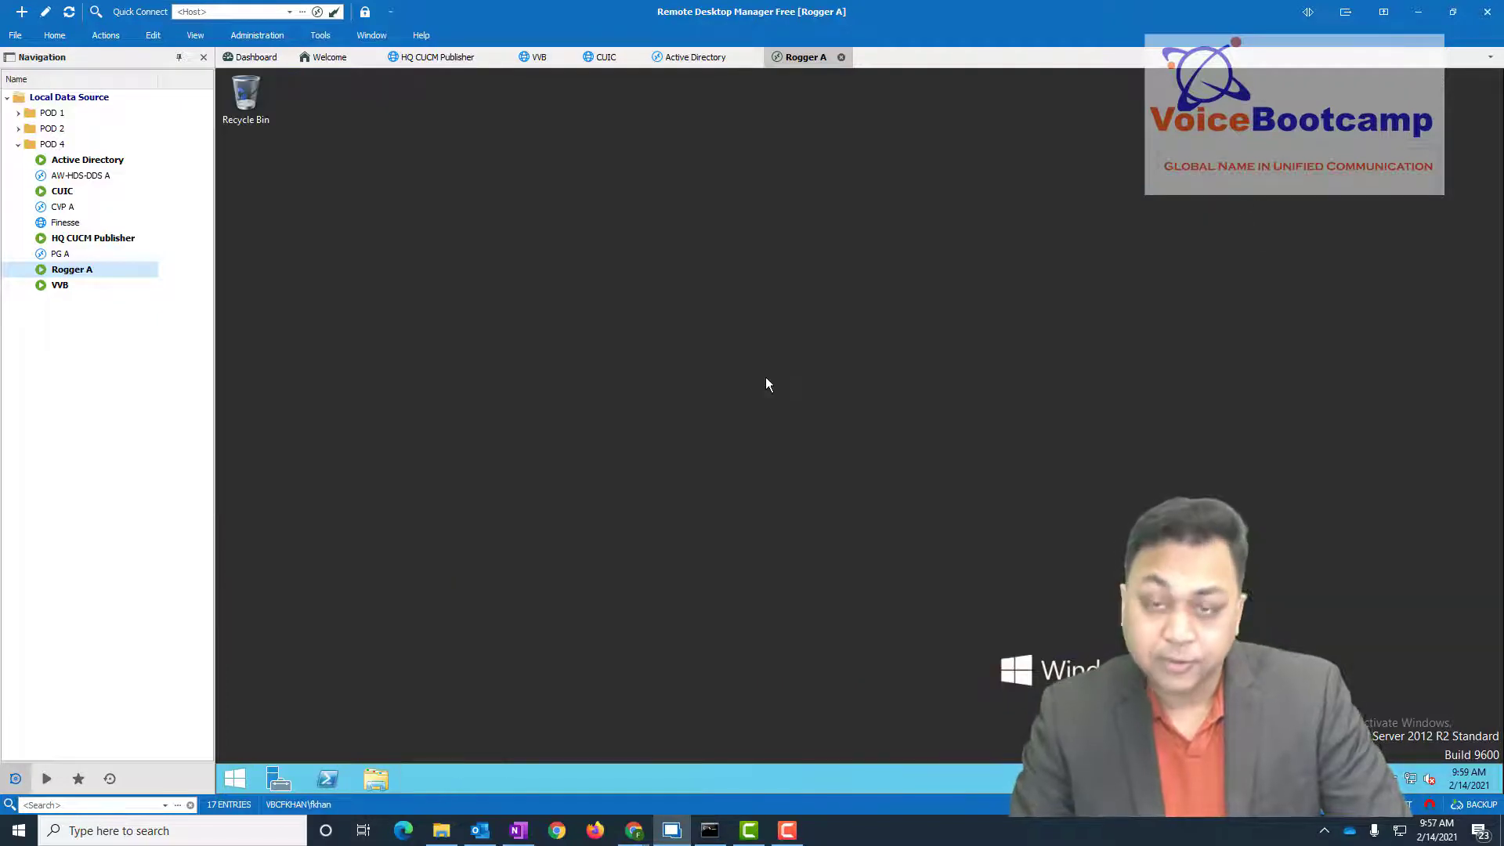
- Run whoami in a command prompt on Rogger A to confirm the vbcpod4\ucceadmin account
{"action": "right_click", "coordinate": [242, 777]}
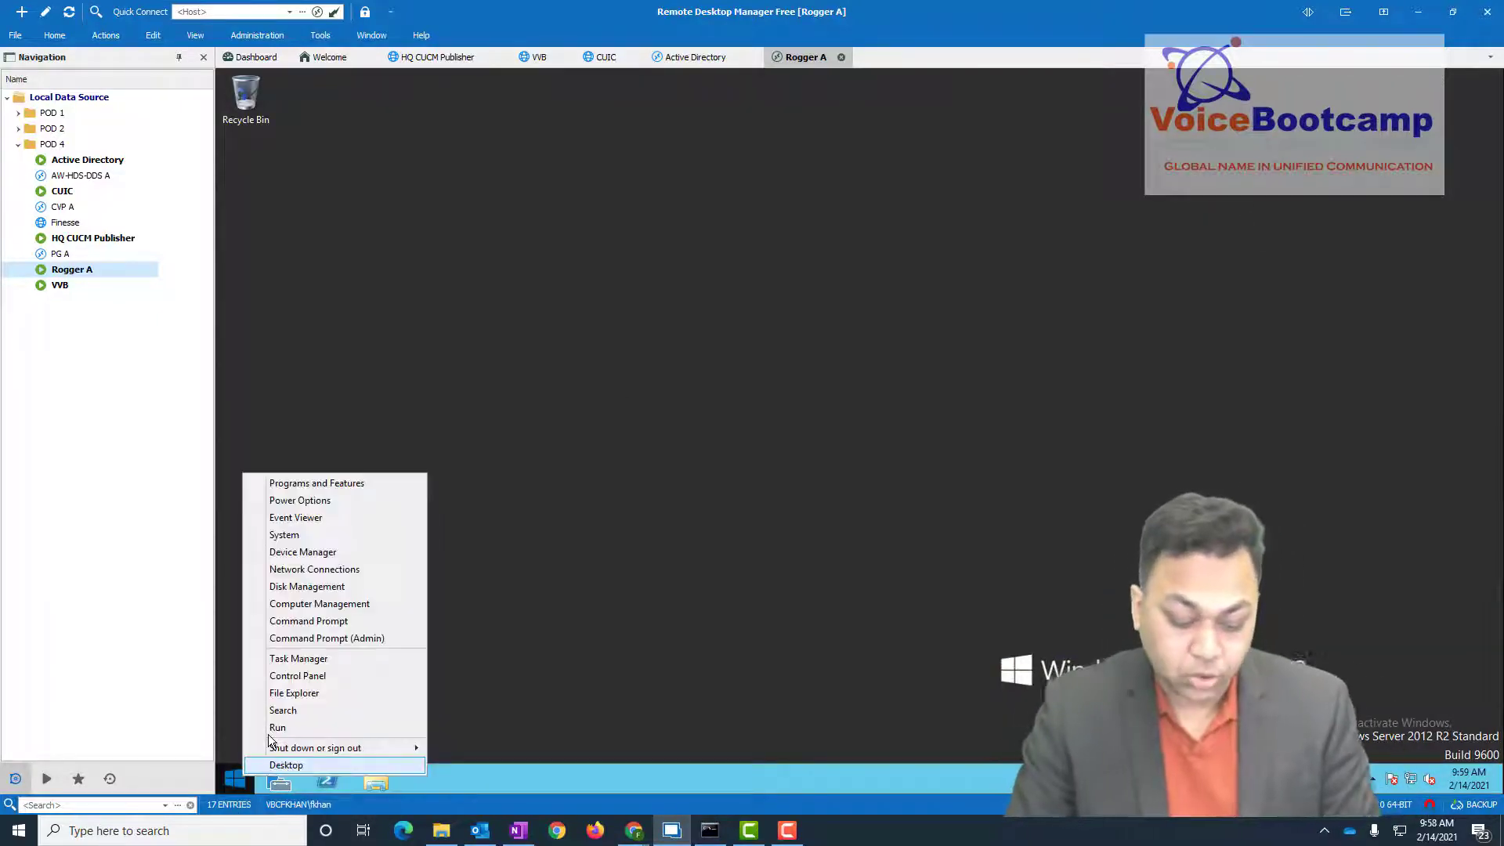
{"action": "left_click", "coordinate": [271, 730]}
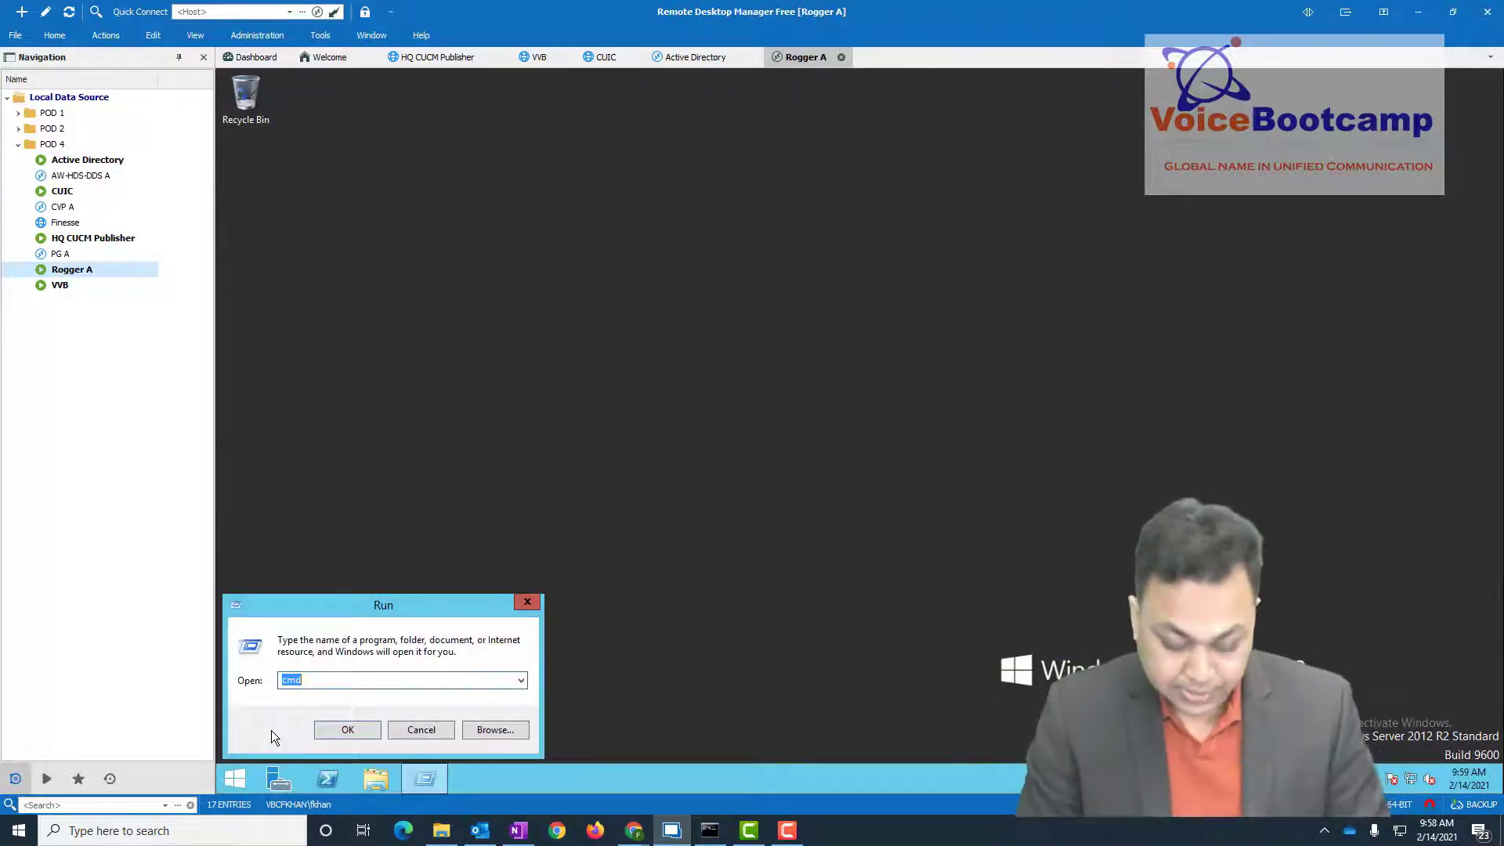
{"action": "type", "text": "cmd"}
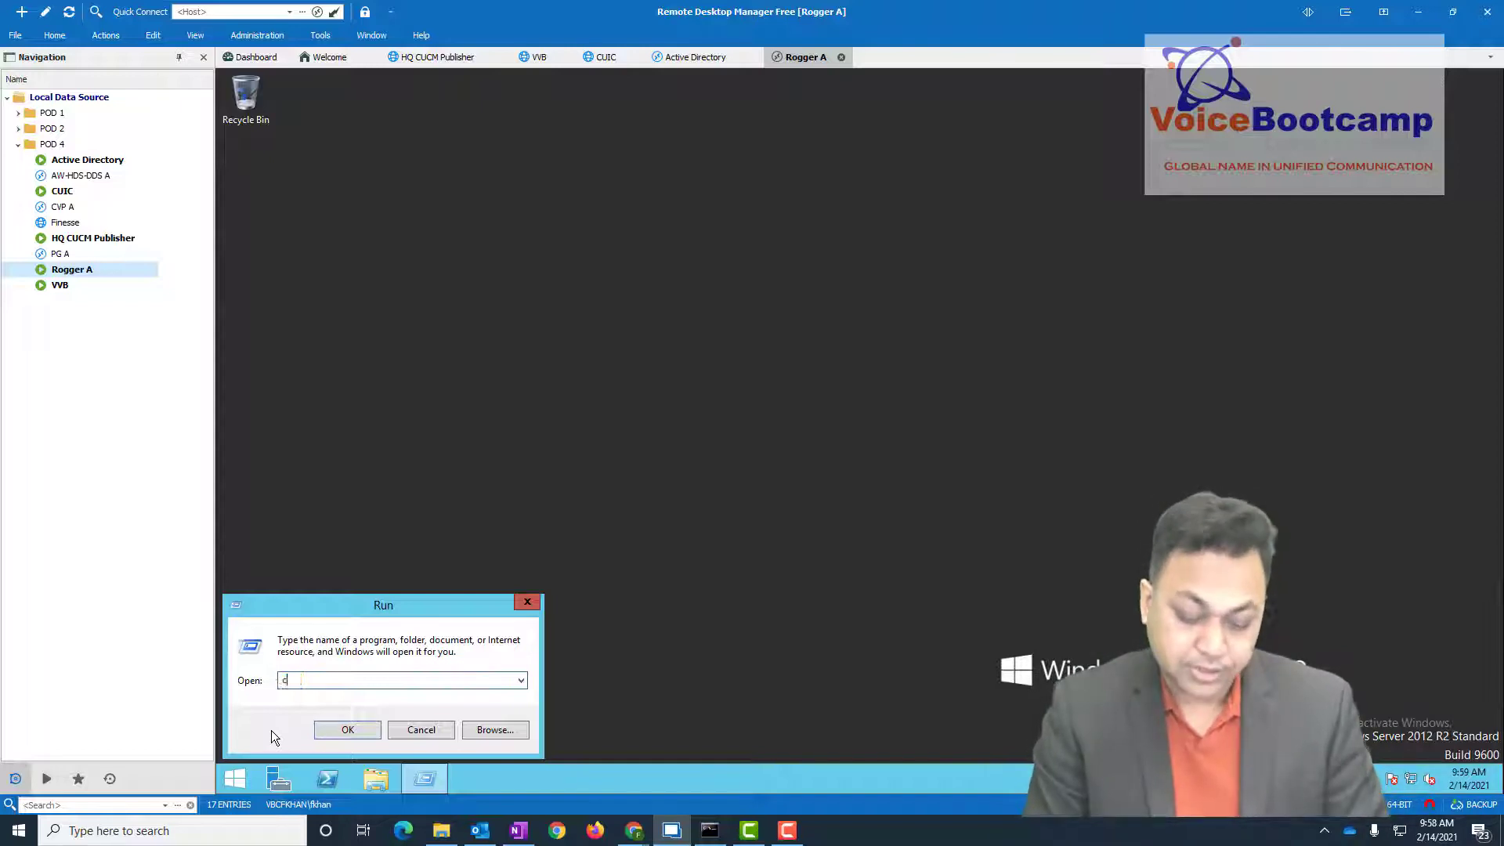
{"action": "key", "text": "Return"}
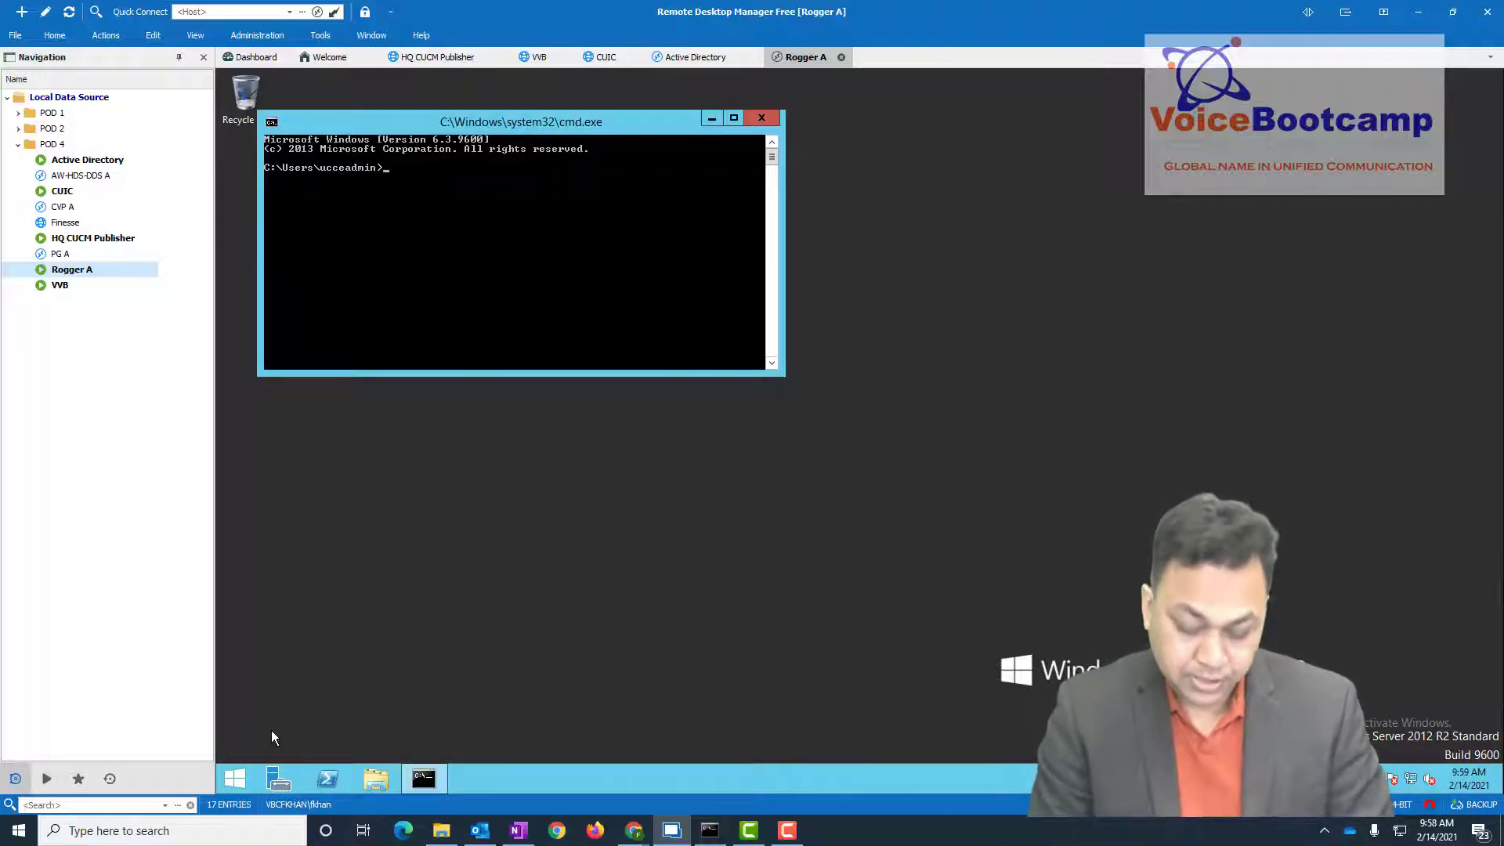
{"action": "type", "text": "whoami"}
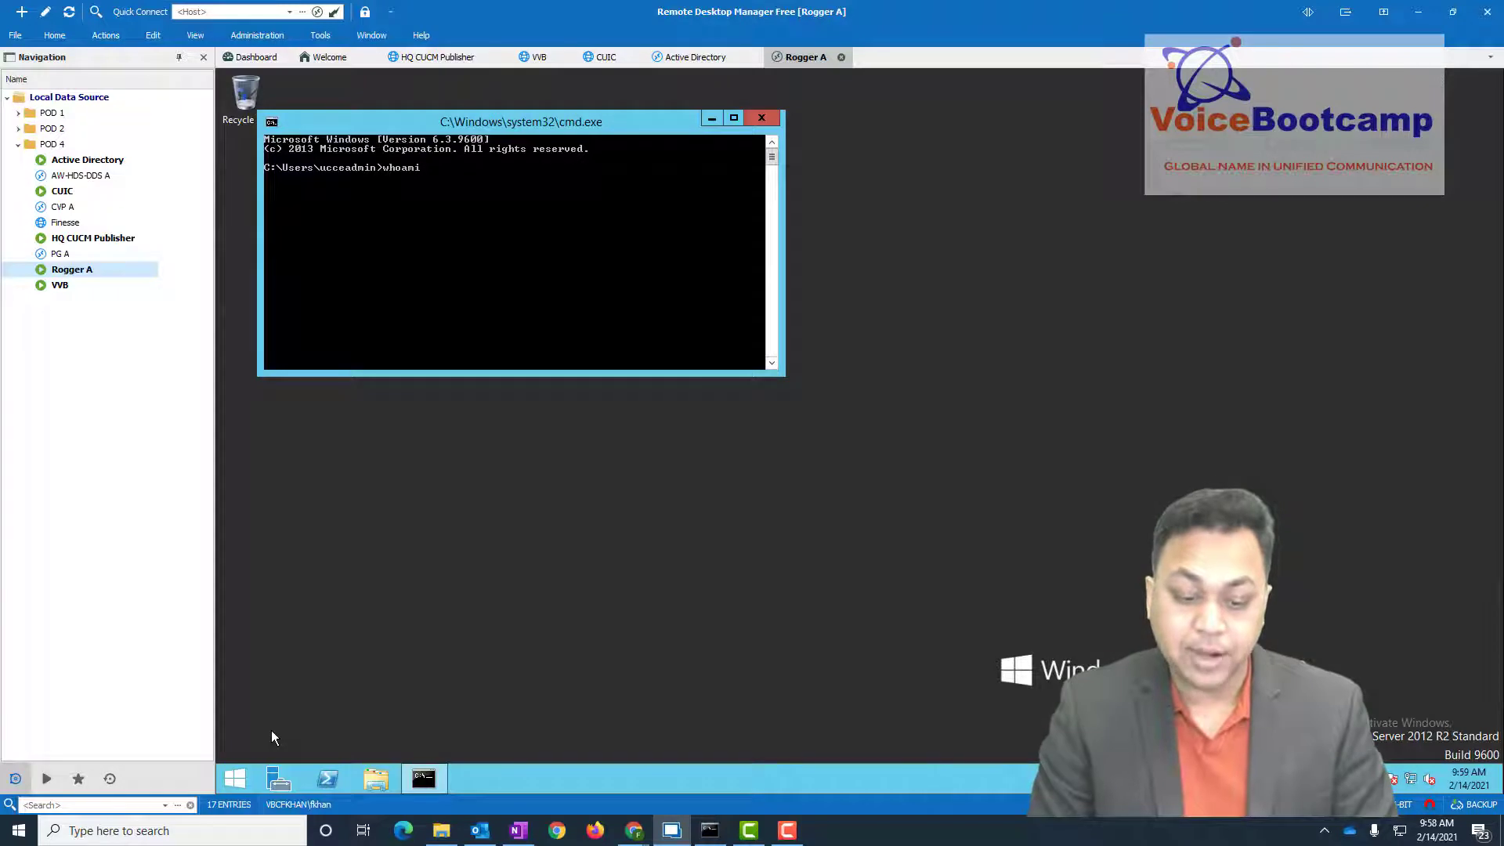
{"action": "key", "text": "Return"}
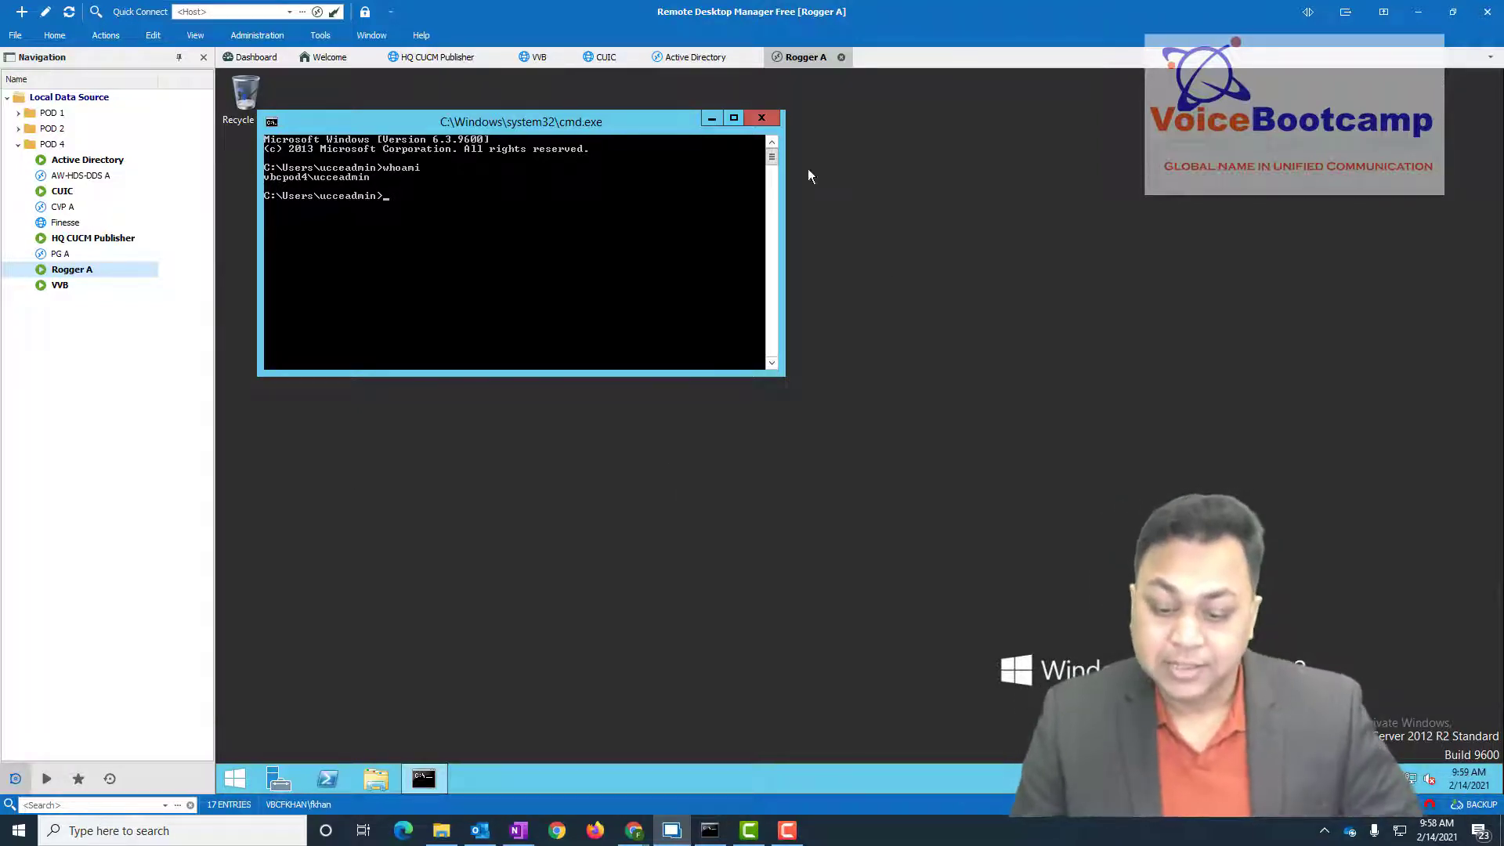
{"action": "left_click", "coordinate": [761, 118]}
- Launch SQL Server 2014 Management Studio from Rogger A's Apps list
{"action": "left_click", "coordinate": [235, 778]}
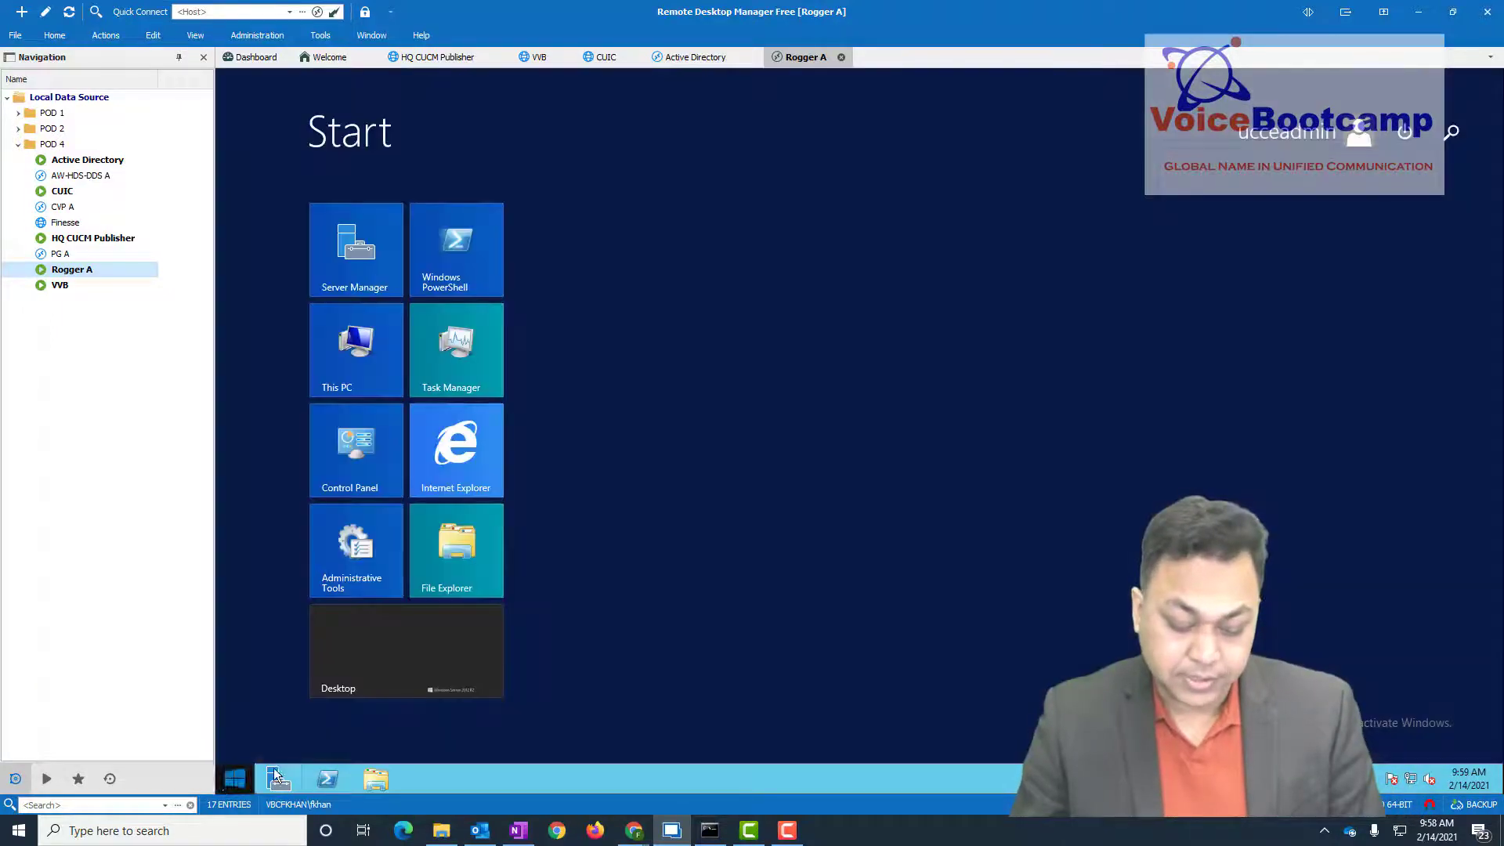
{"action": "left_click", "coordinate": [321, 750]}
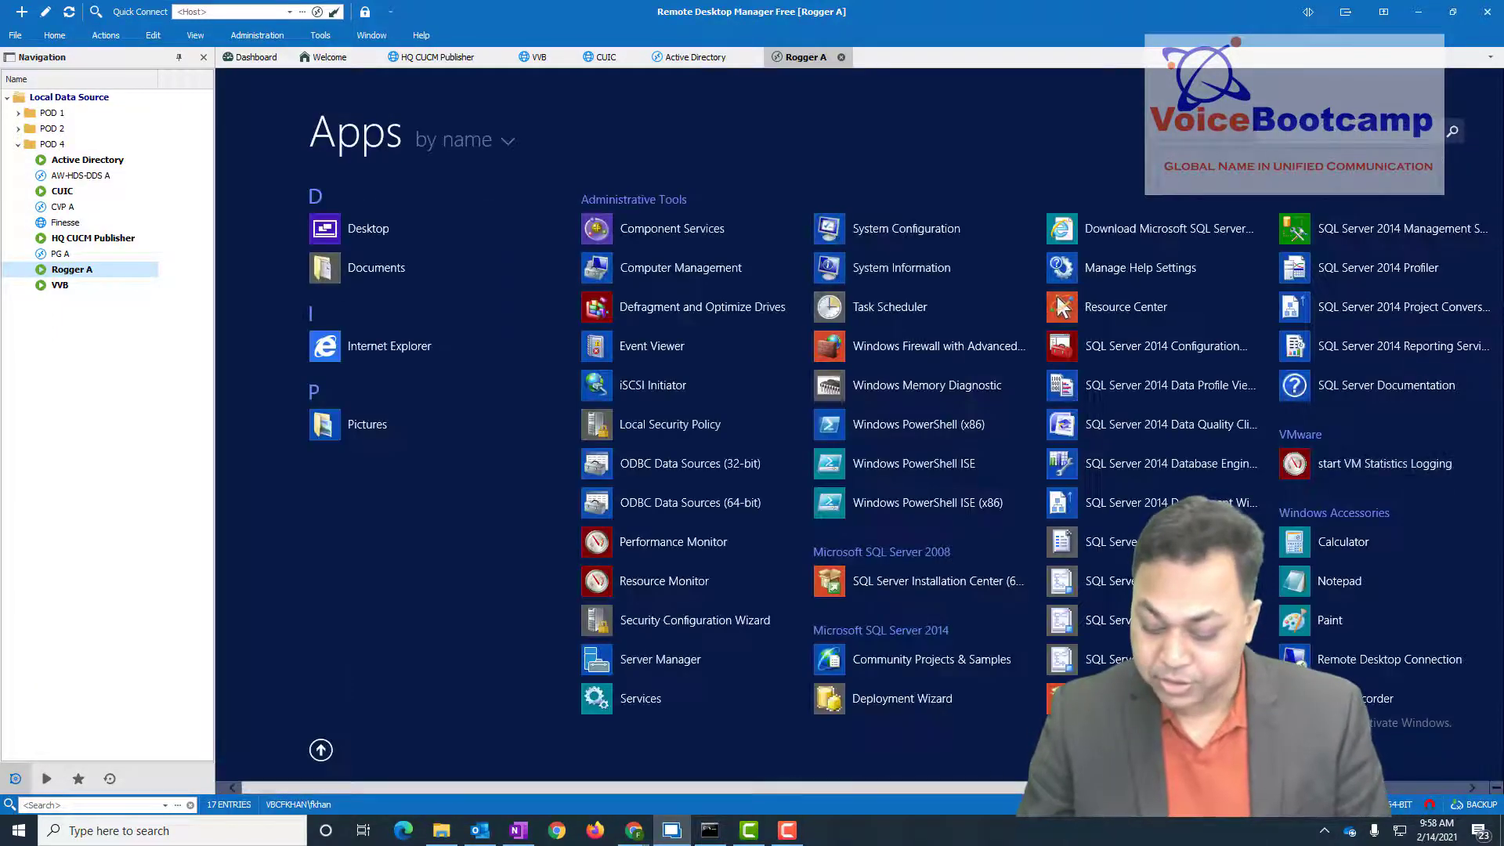
{"action": "left_click", "coordinate": [1346, 230]}
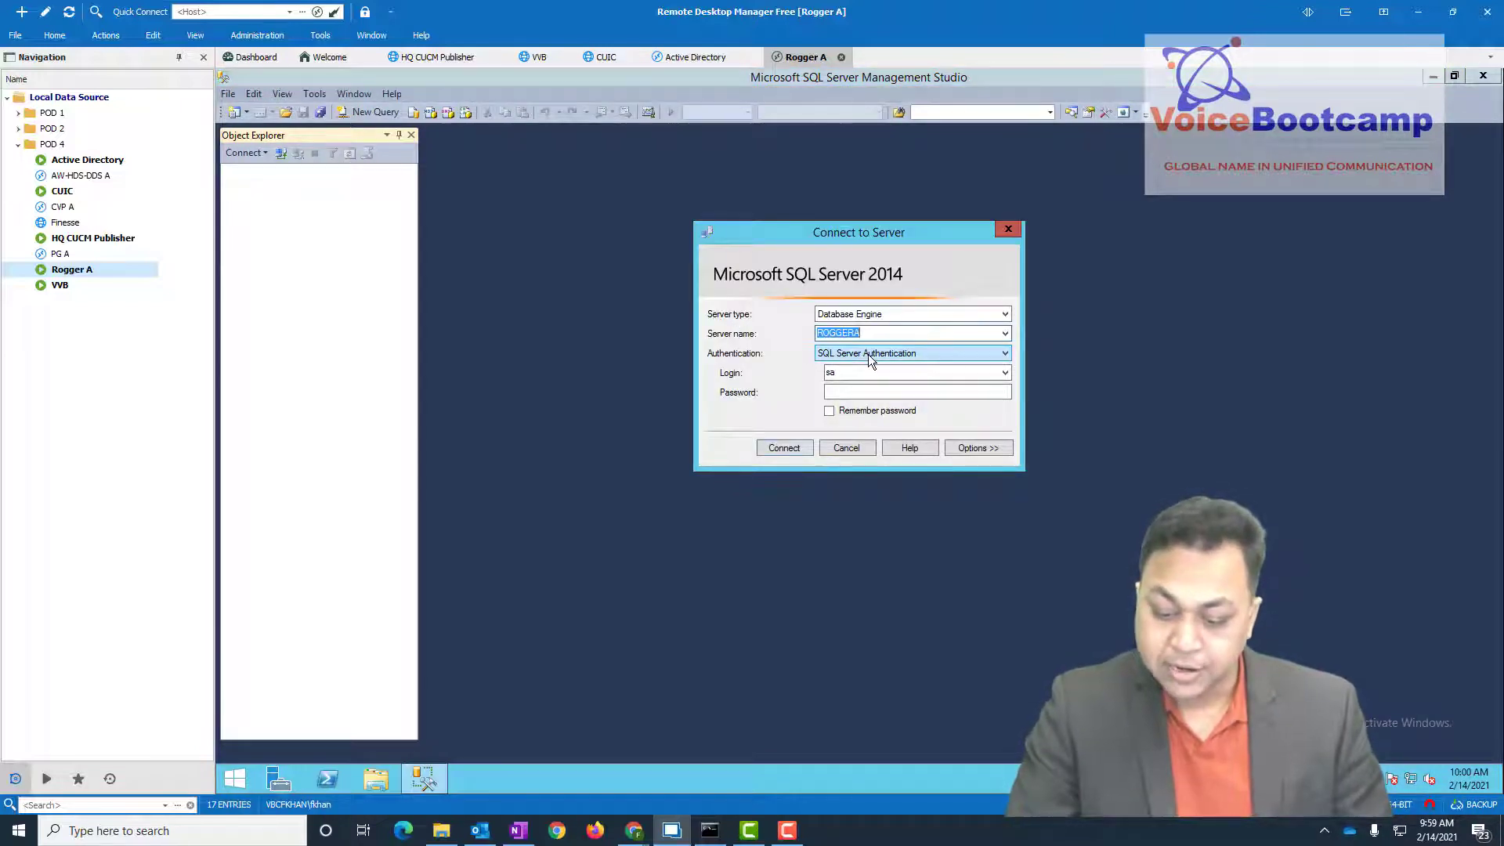
- Connect Management Studio to the ROGGERA server using Windows Authentication
{"action": "left_click", "coordinate": [868, 354]}
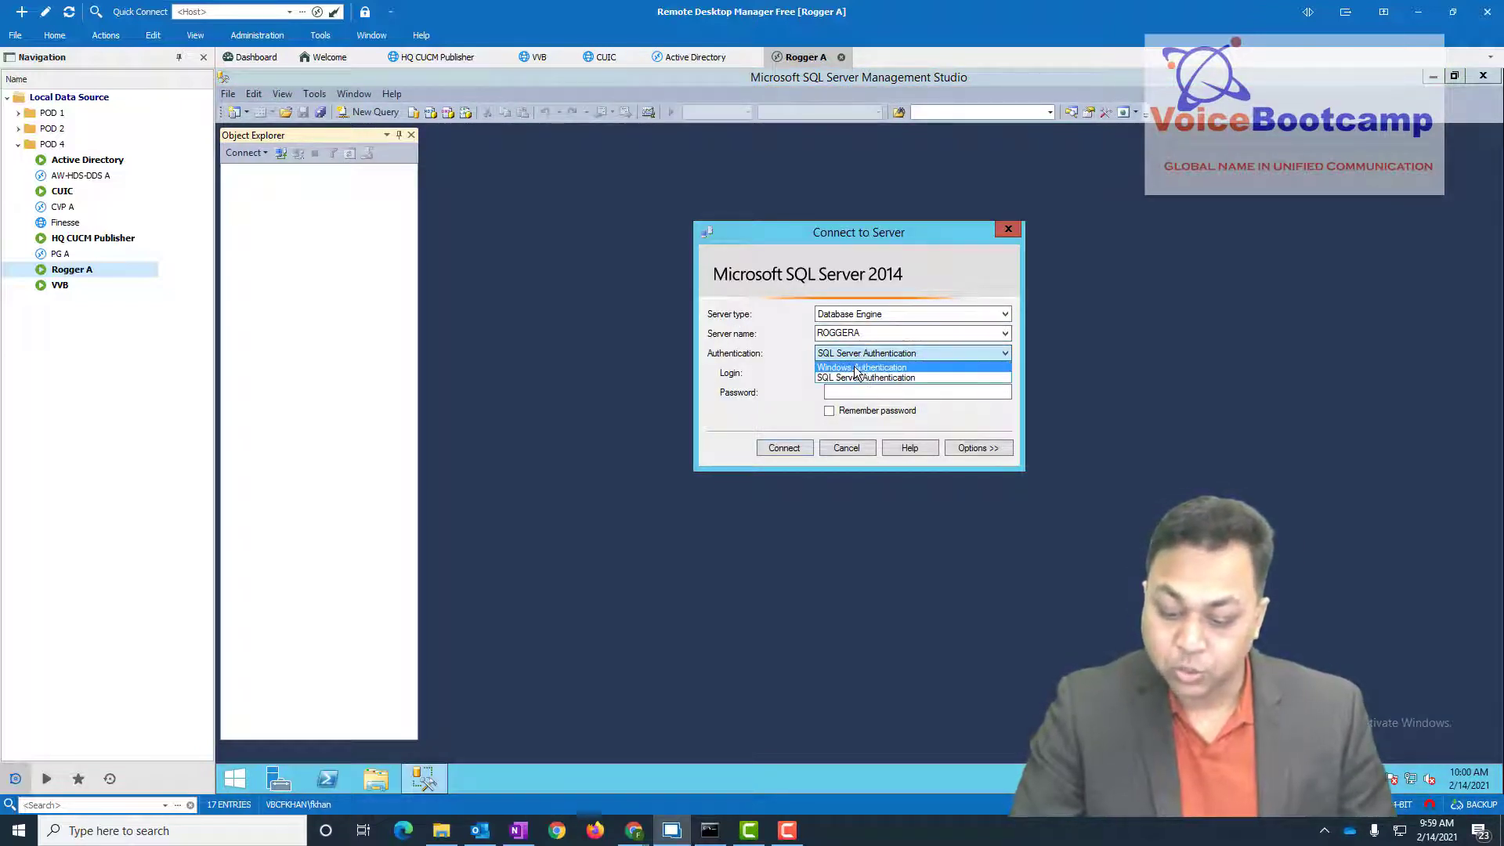
{"action": "left_click", "coordinate": [863, 367]}
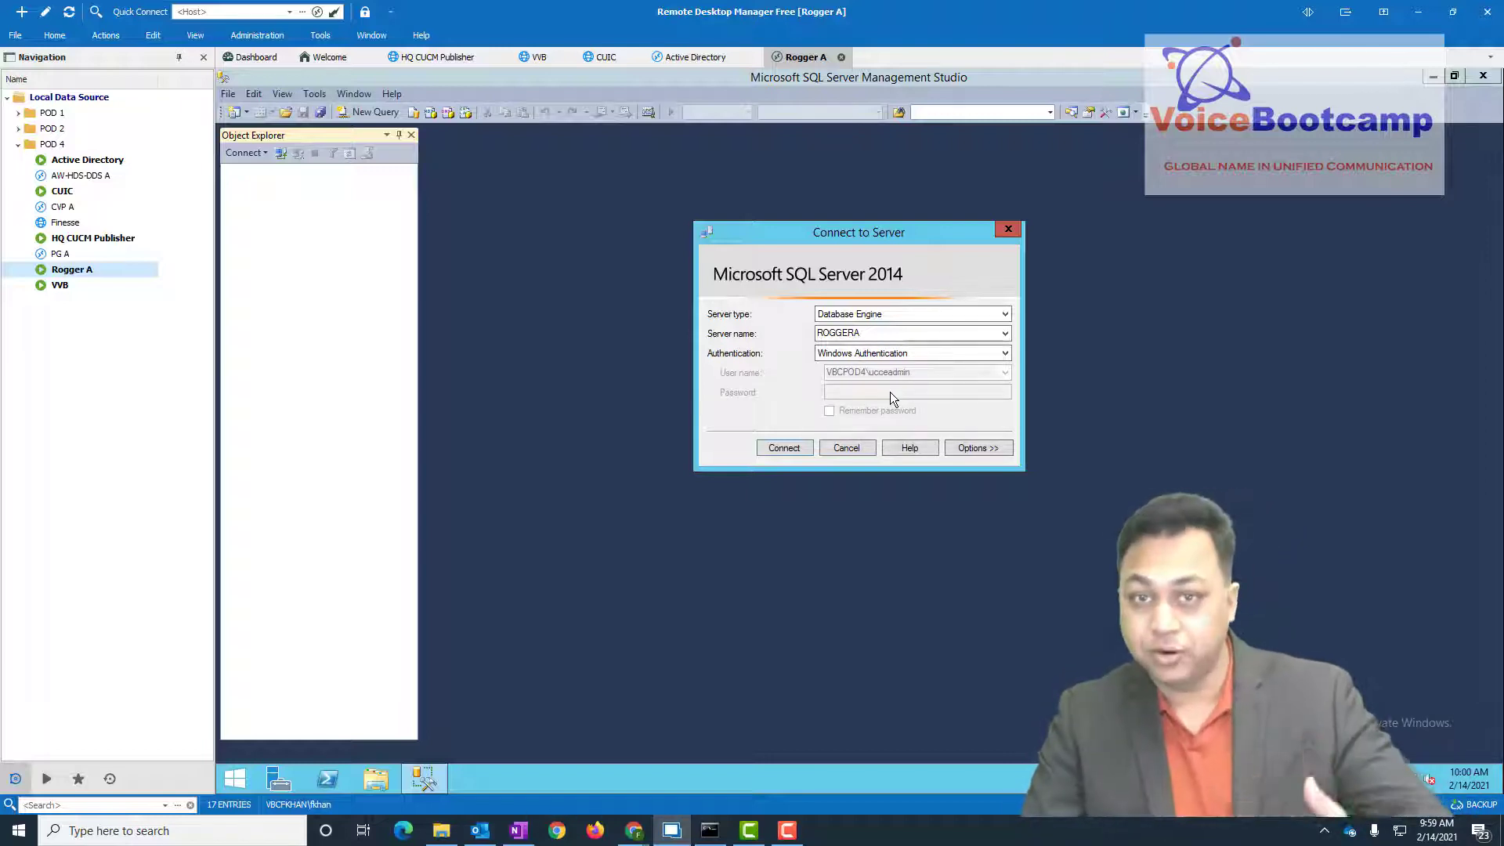
{"action": "left_click", "coordinate": [784, 448]}
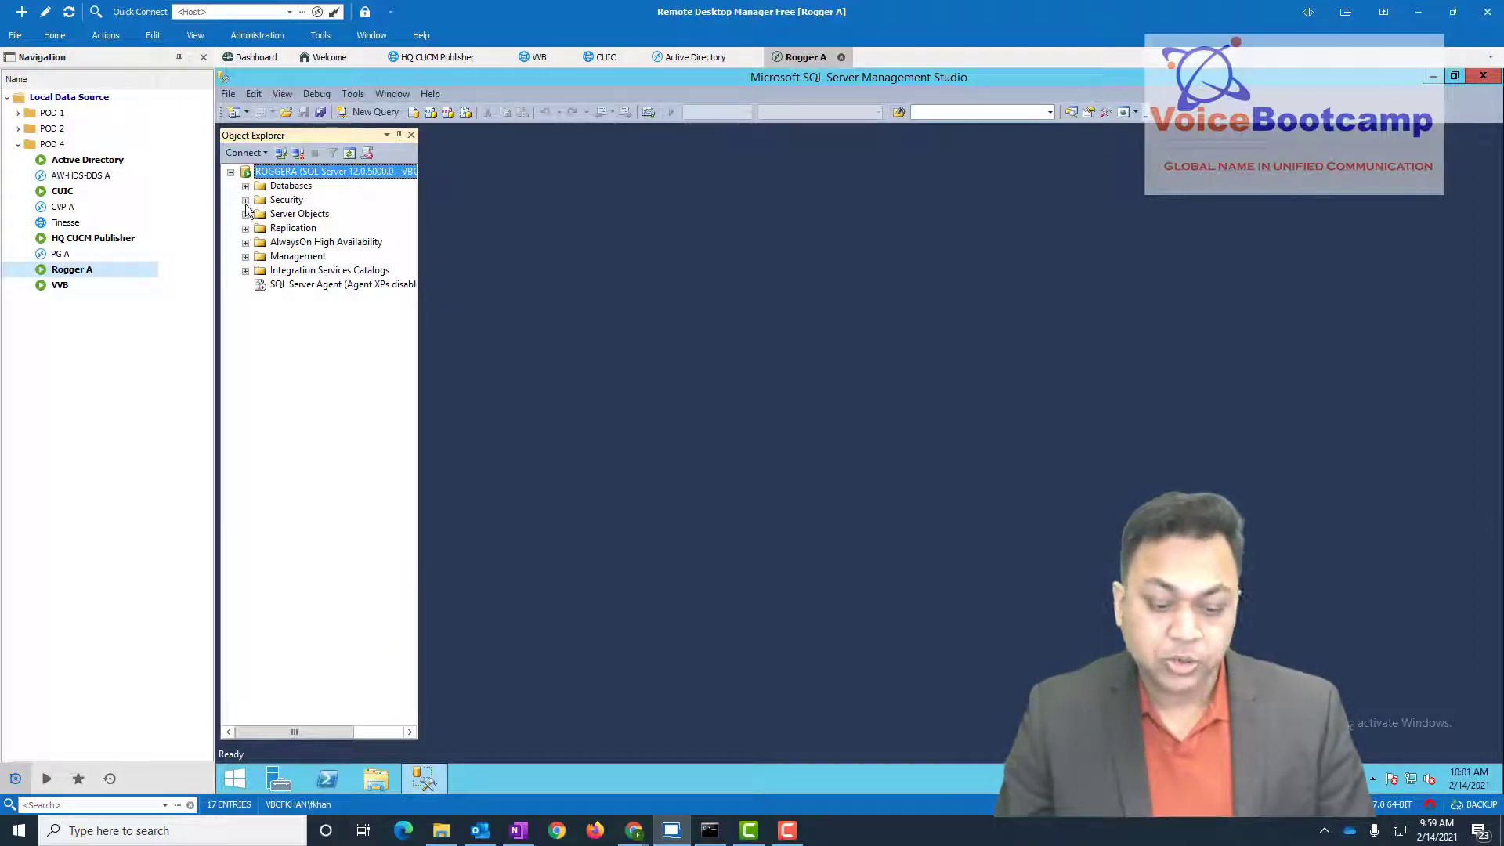
- Review the domain admin, Administrator and sa logins under Security > Logins, then close Management Studio
{"action": "left_click", "coordinate": [246, 201]}
{"action": "double_click", "coordinate": [298, 213]}
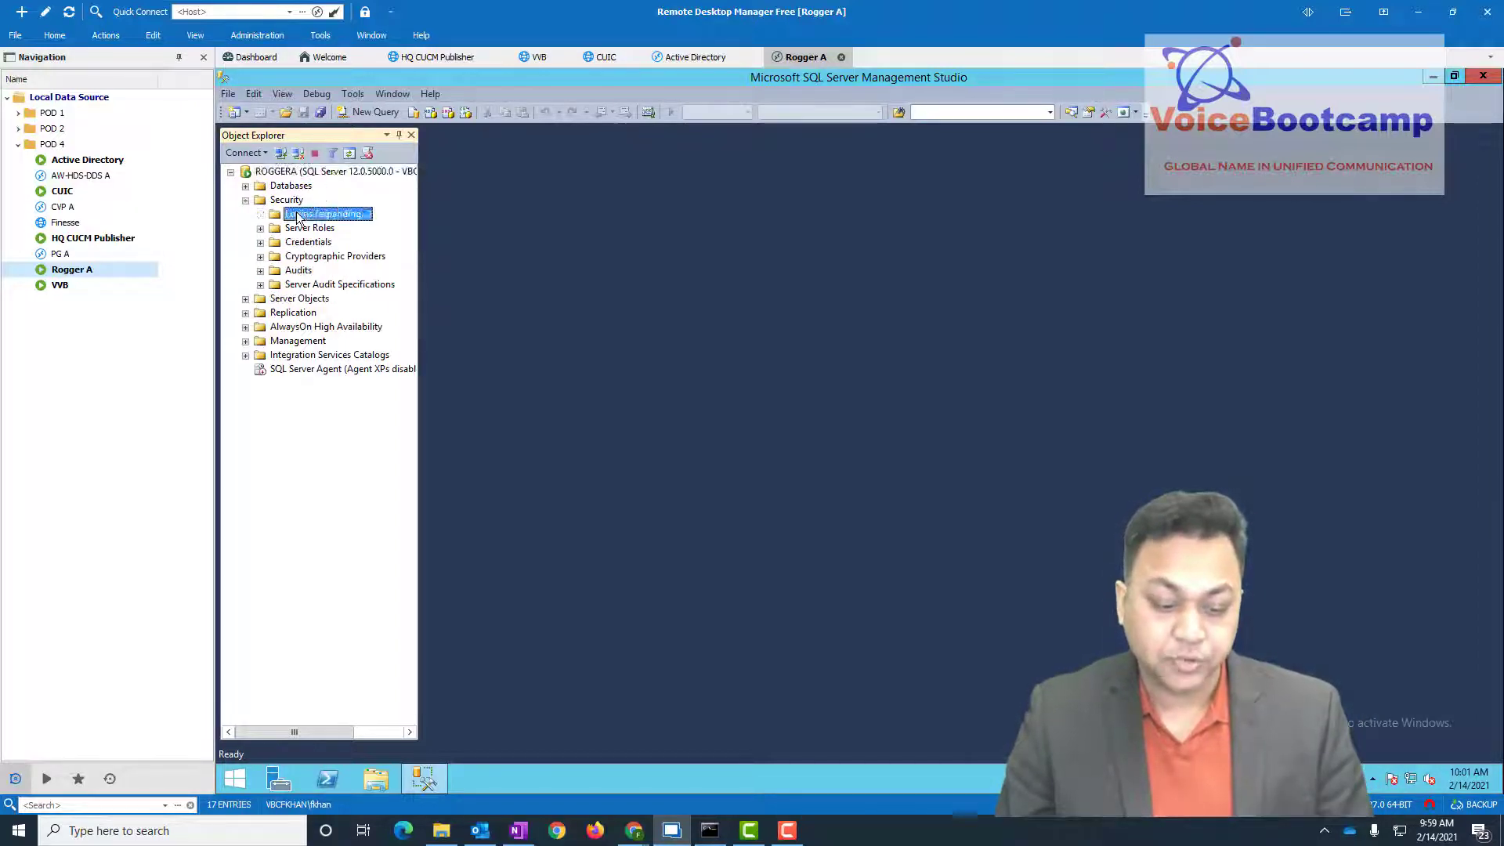
{"action": "left_click", "coordinate": [322, 357]}
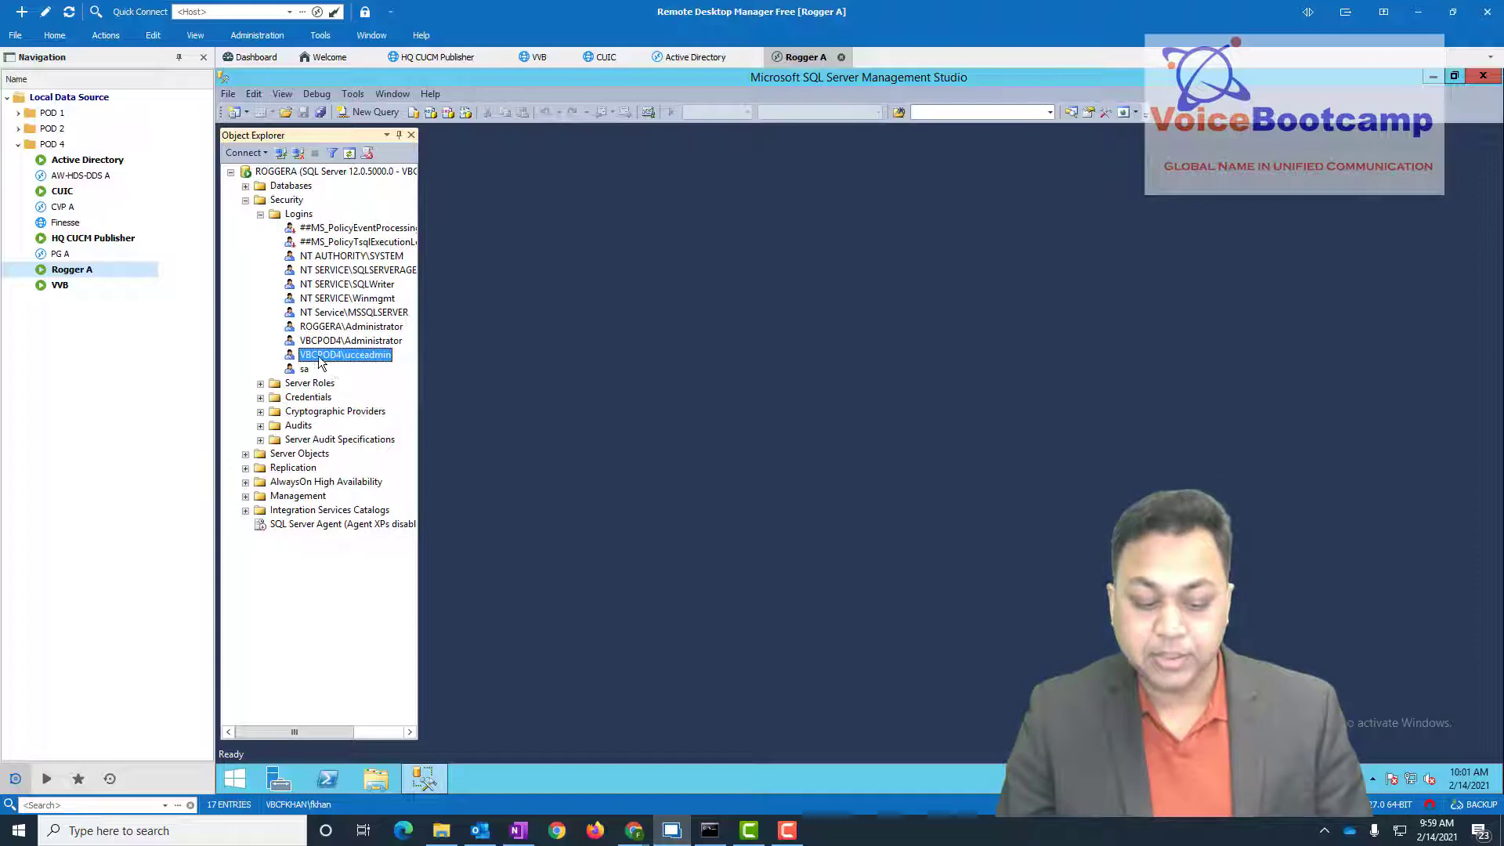
{"action": "left_click", "coordinate": [370, 329]}
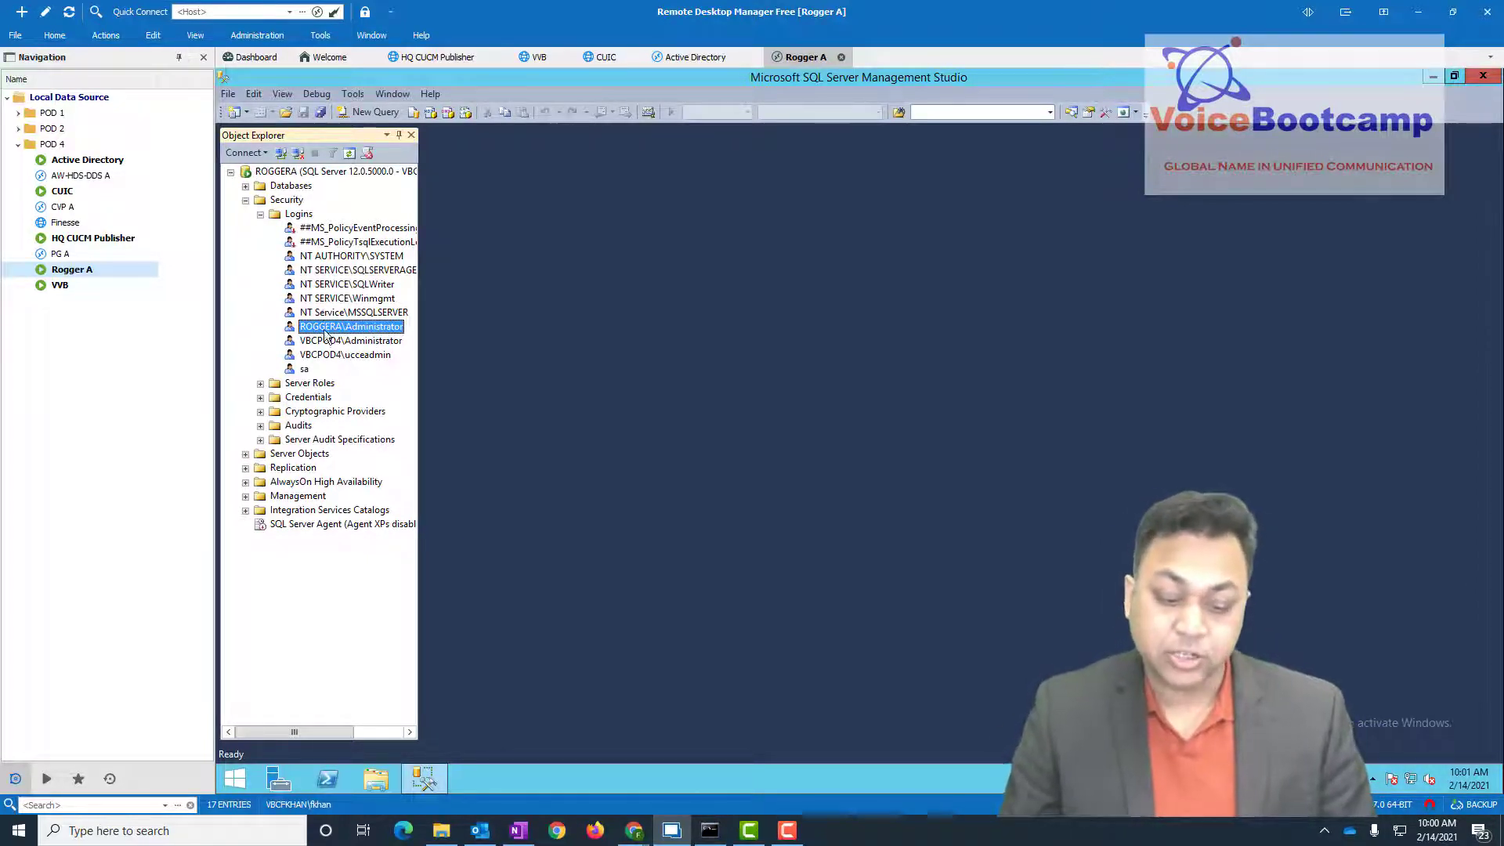
{"action": "left_click", "coordinate": [305, 369]}
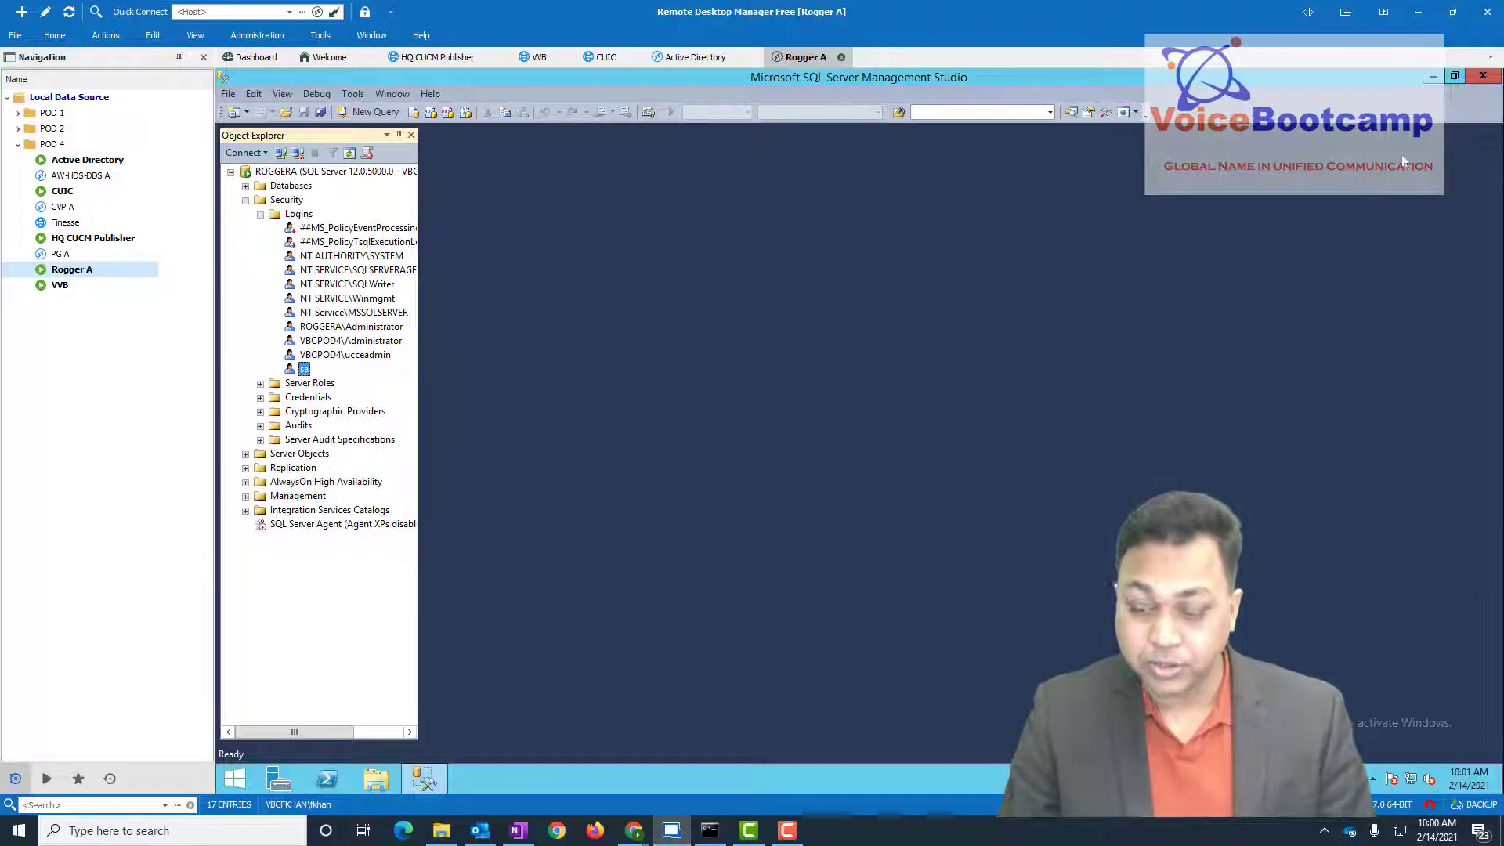
{"action": "left_click", "coordinate": [1483, 76]}
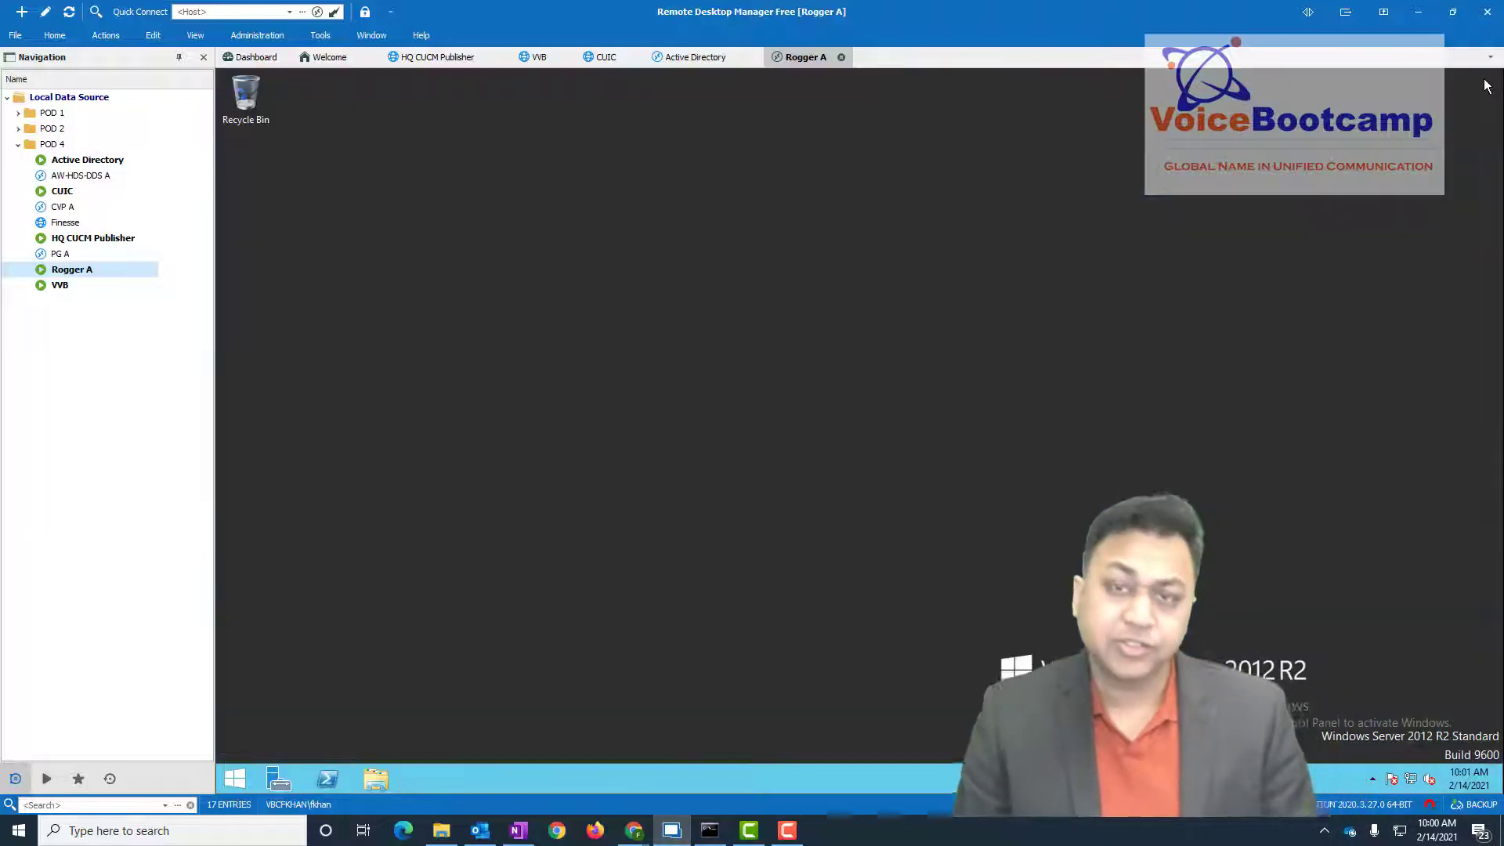
{"action": "right_click", "coordinate": [236, 779]}
- Run ipconfig on Rogger A, showing IPv4 142.14.64.51, mask 255.255.255.0, gateway 142.14.64.1
{"action": "left_click", "coordinate": [283, 735]}
{"action": "type", "text": "cmd"}
{"action": "key", "text": "Return"}
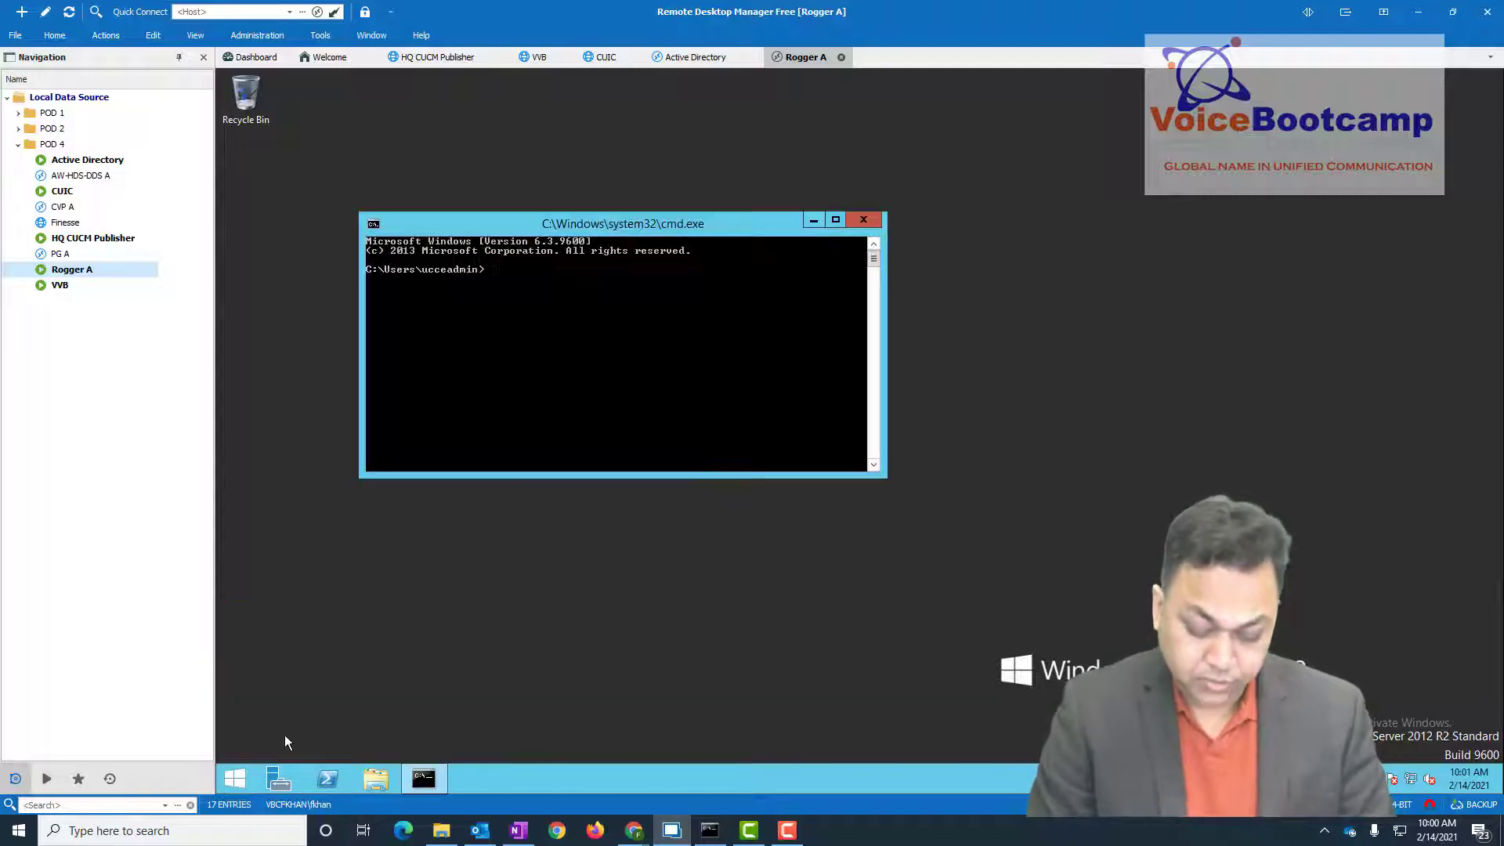
{"action": "type", "text": "ipconfig"}
{"action": "key", "text": "Return"}
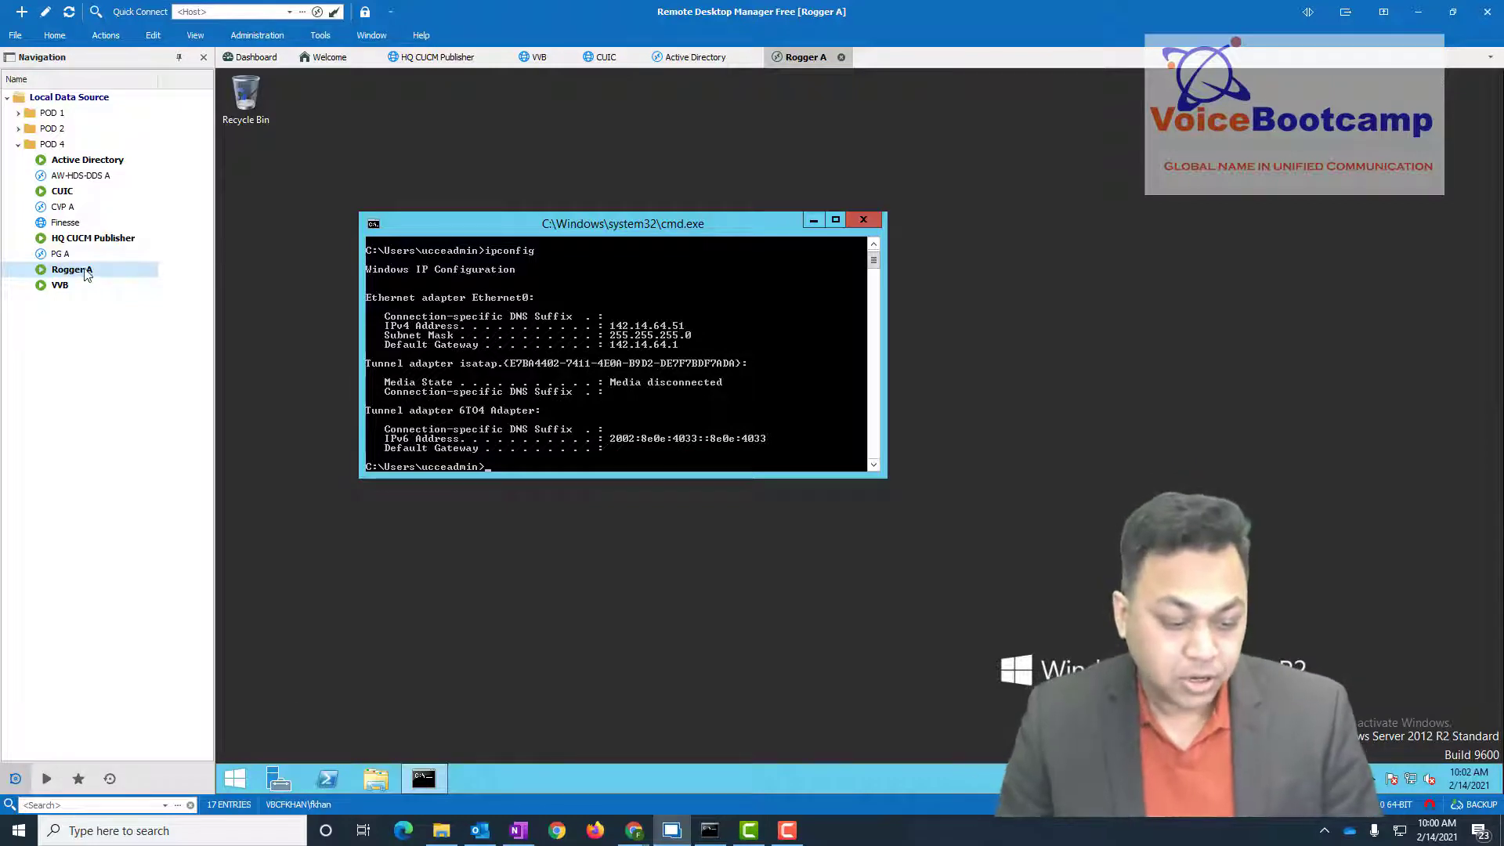
- Open remote sessions to PG A, entering its password, and to AW-HDS-DDS A
{"action": "left_click", "coordinate": [62, 255]}
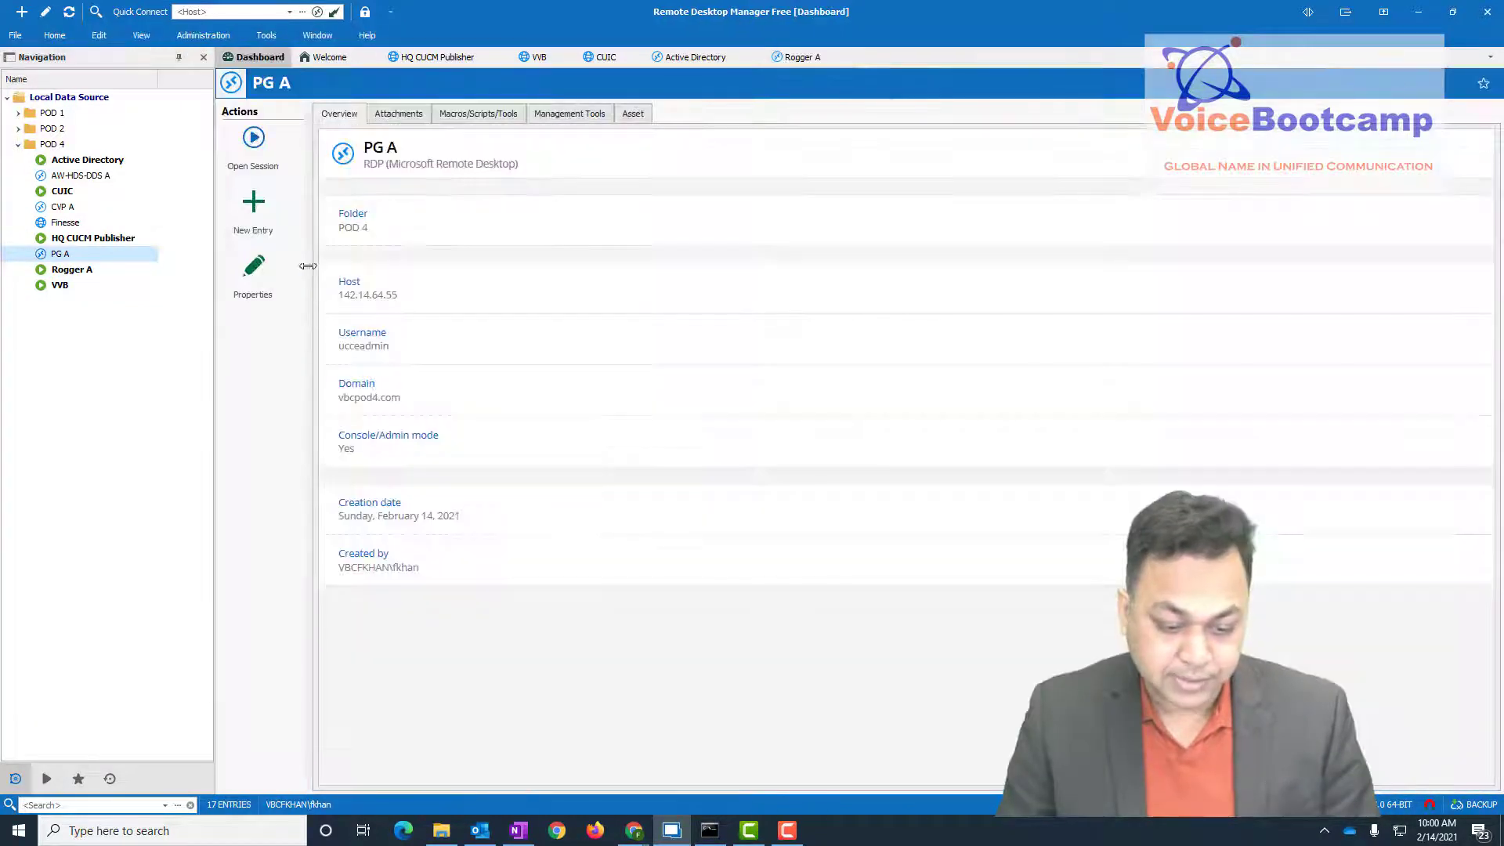
{"action": "left_click", "coordinate": [251, 143]}
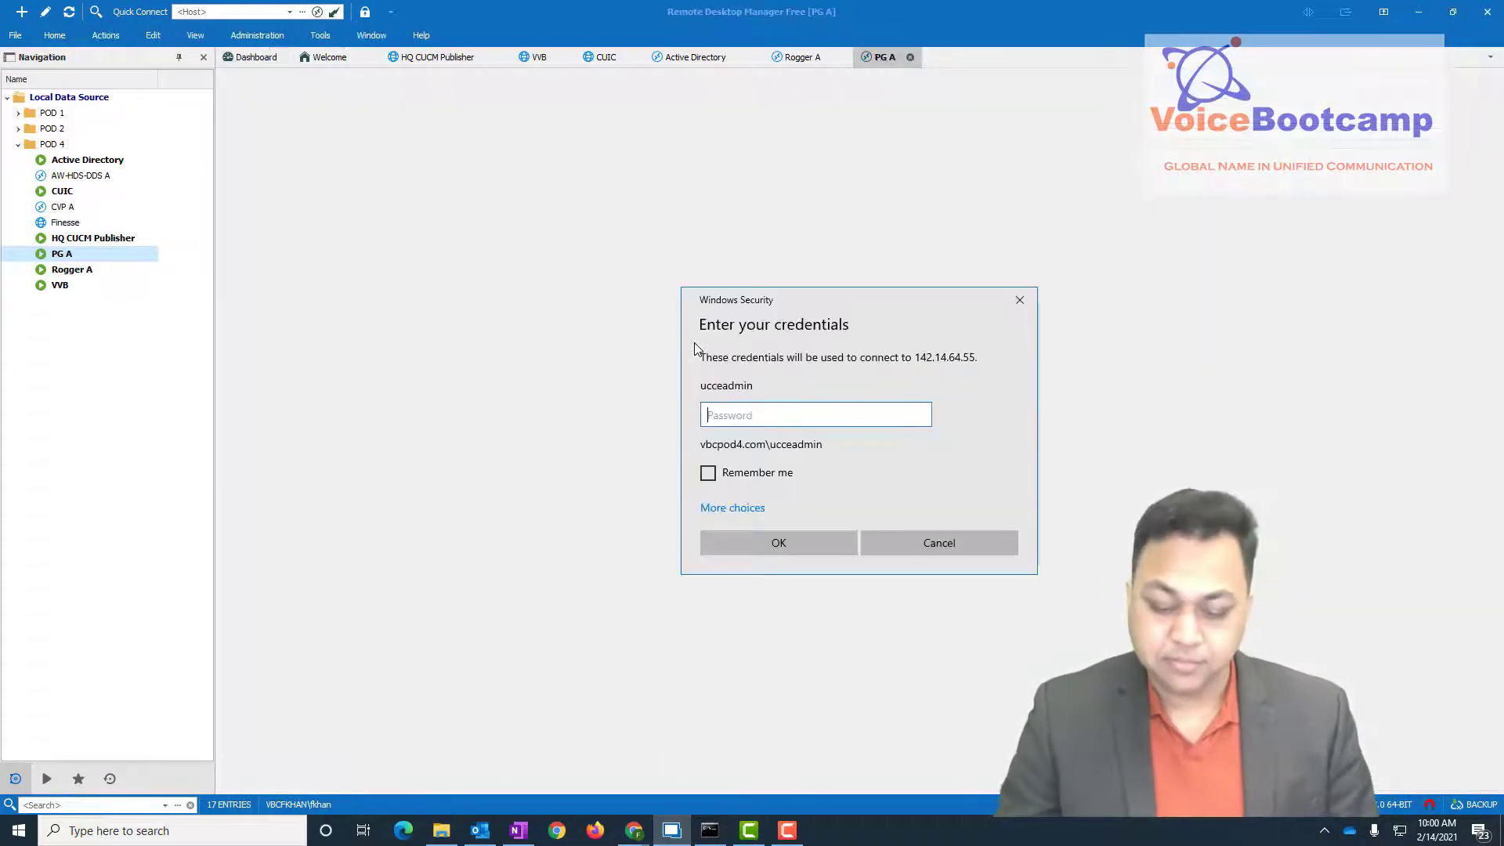
{"action": "type", "text": "••••••"}
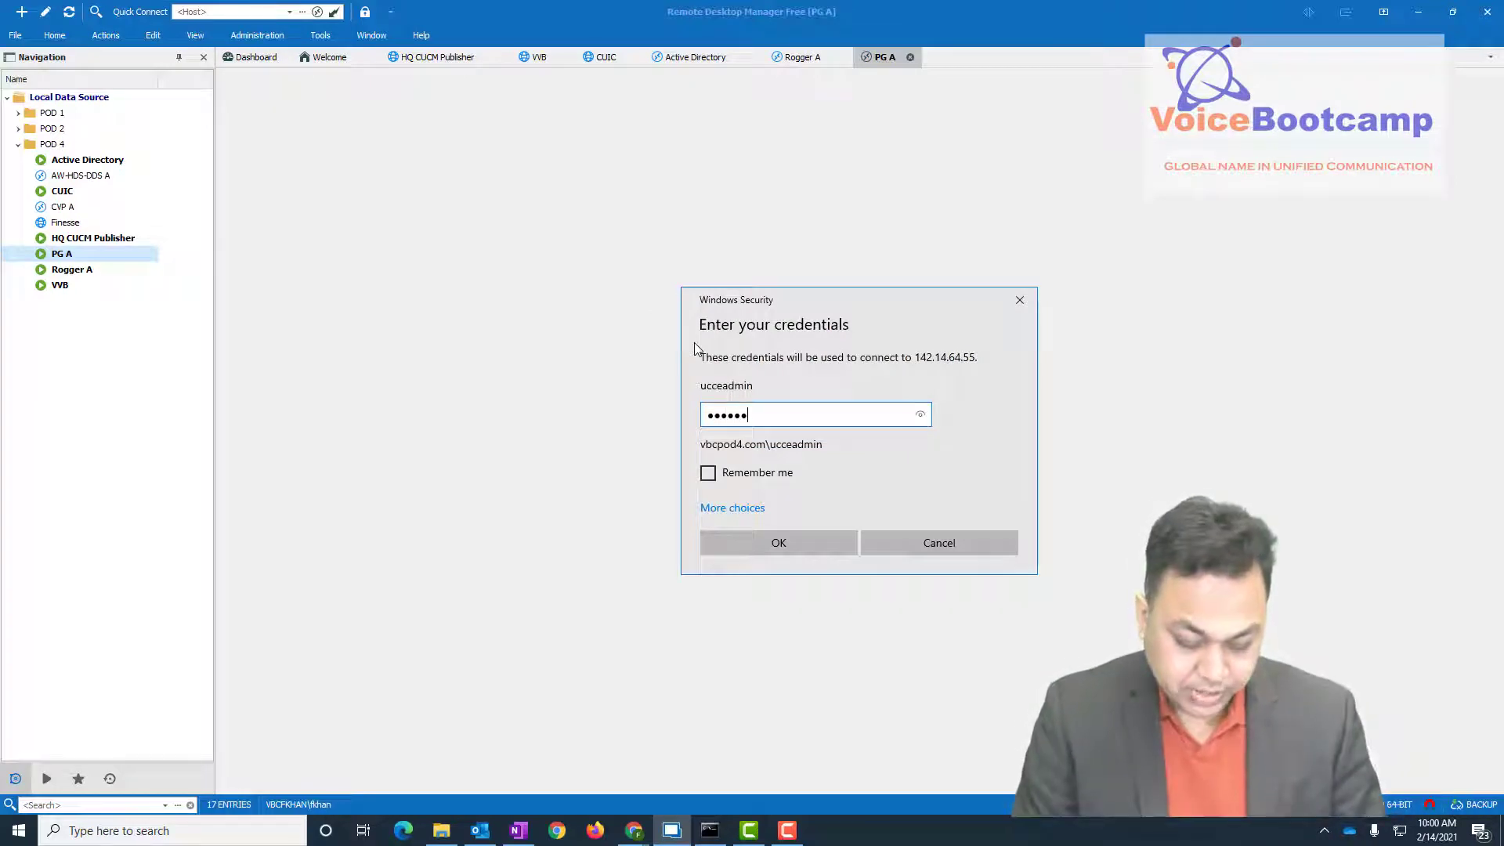
{"action": "type", "text": "••••••••"}
{"action": "key", "text": "Tab"}
{"action": "key", "text": "Return"}
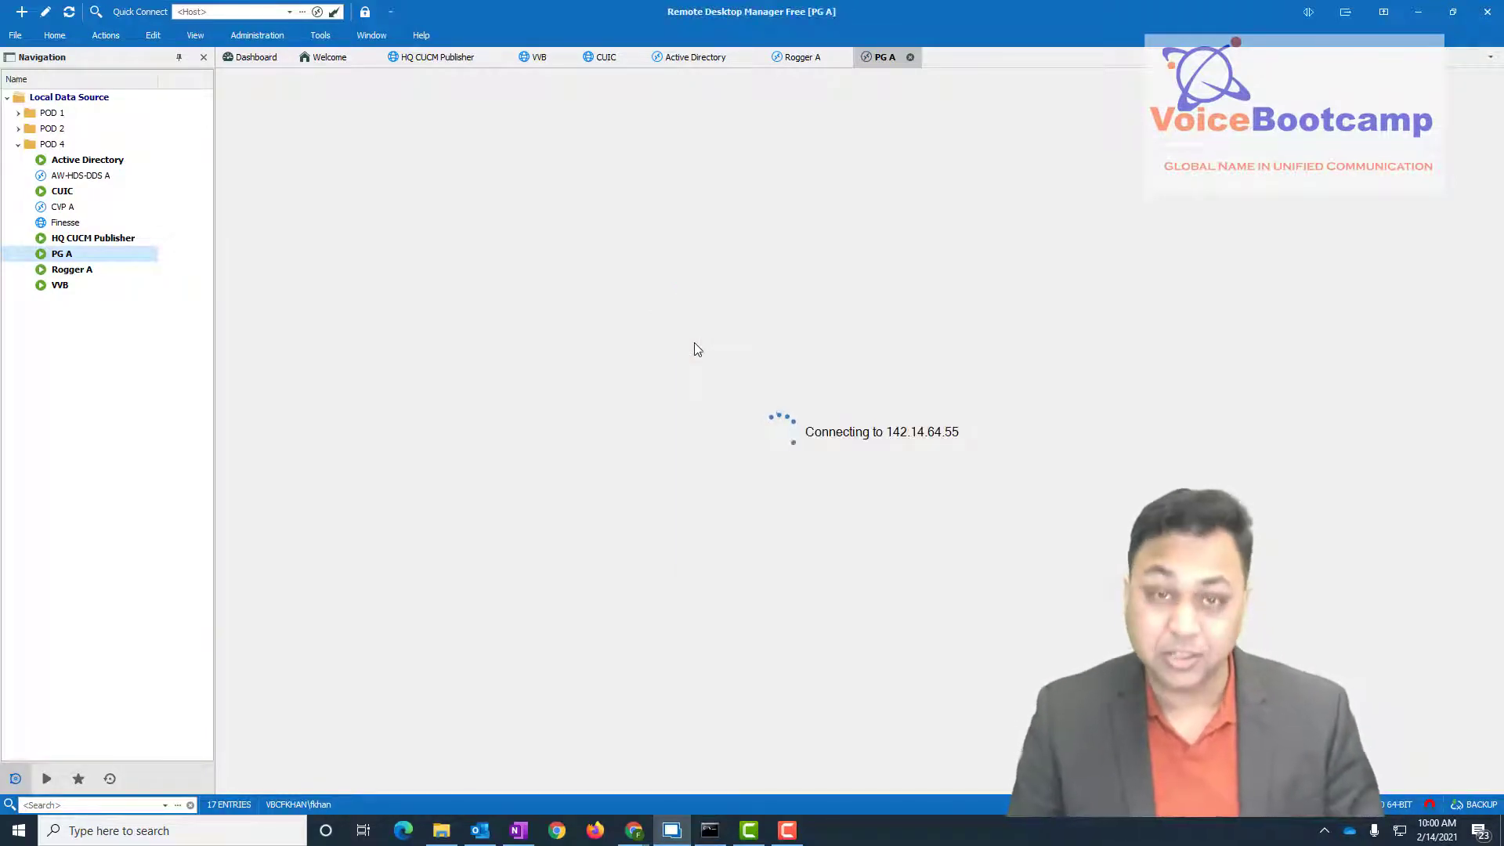
{"action": "left_click", "coordinate": [97, 177]}
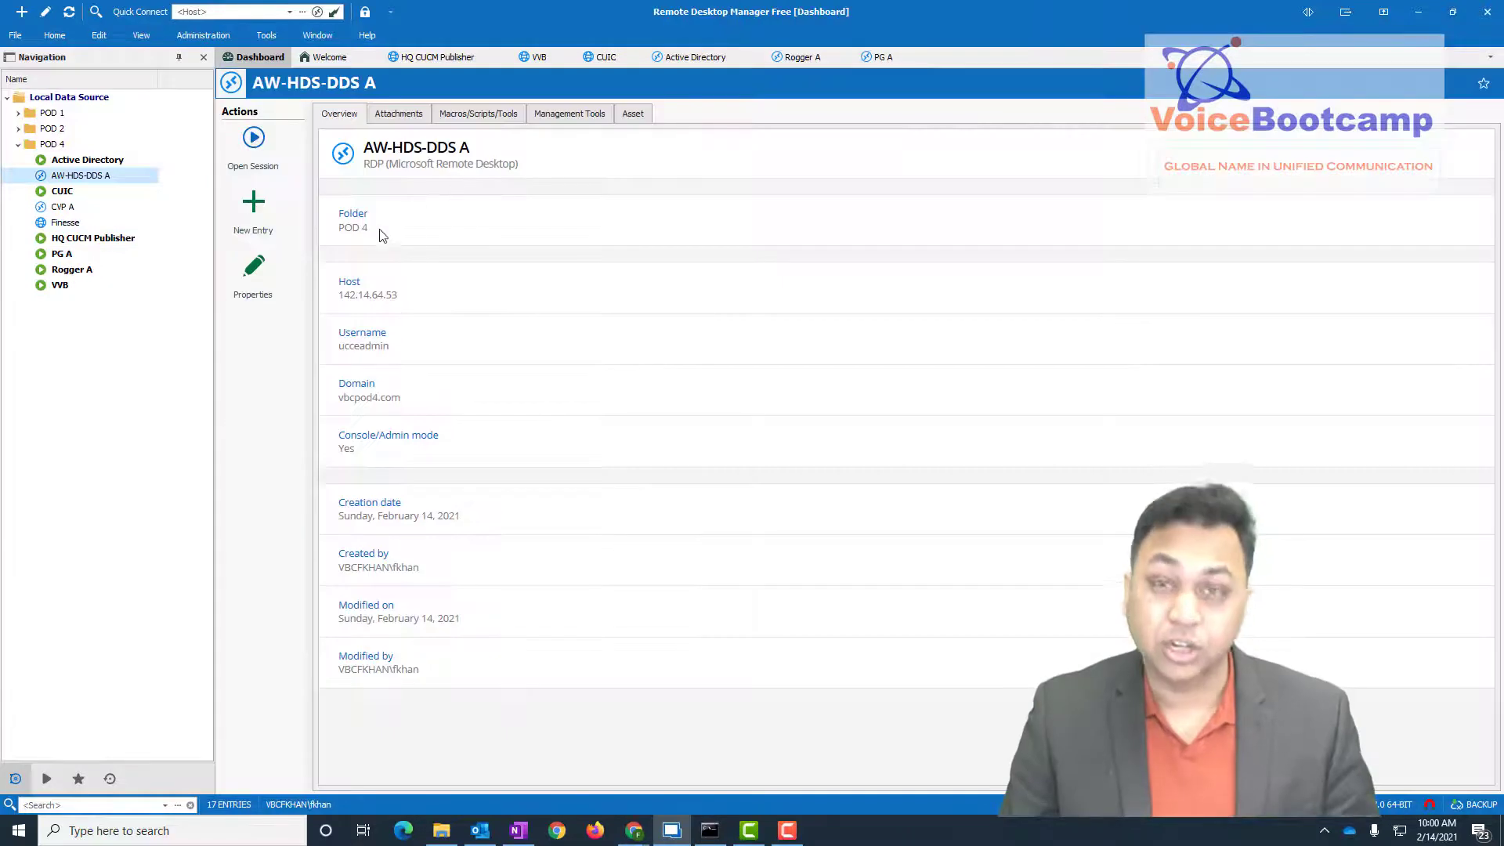
{"action": "left_click", "coordinate": [253, 139]}
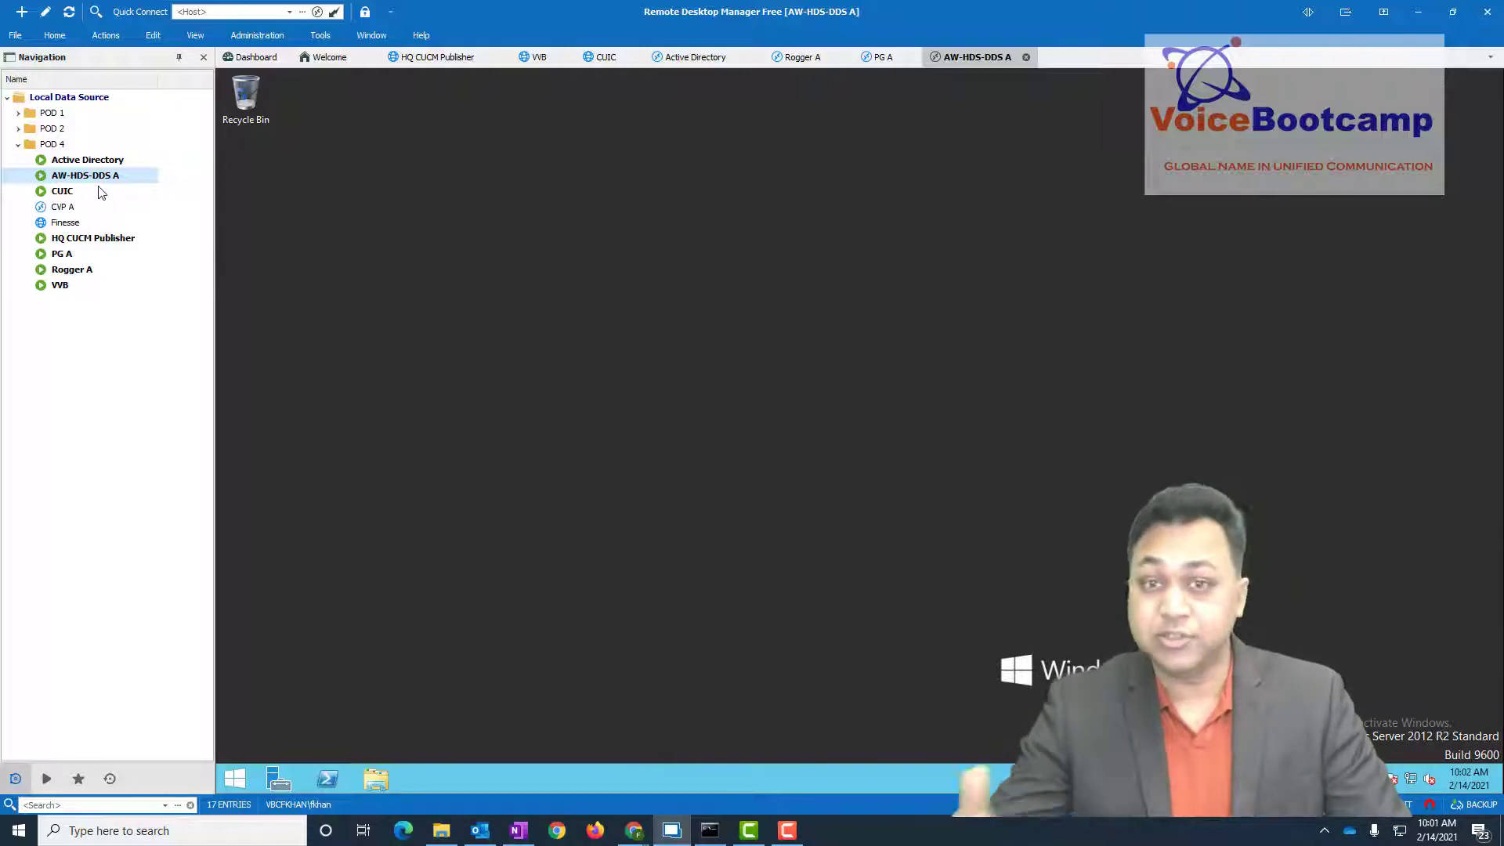
- Back on Rogger A, open File Explorer's This PC and bring the CUIC browser forward
{"action": "double_click", "coordinate": [83, 271]}
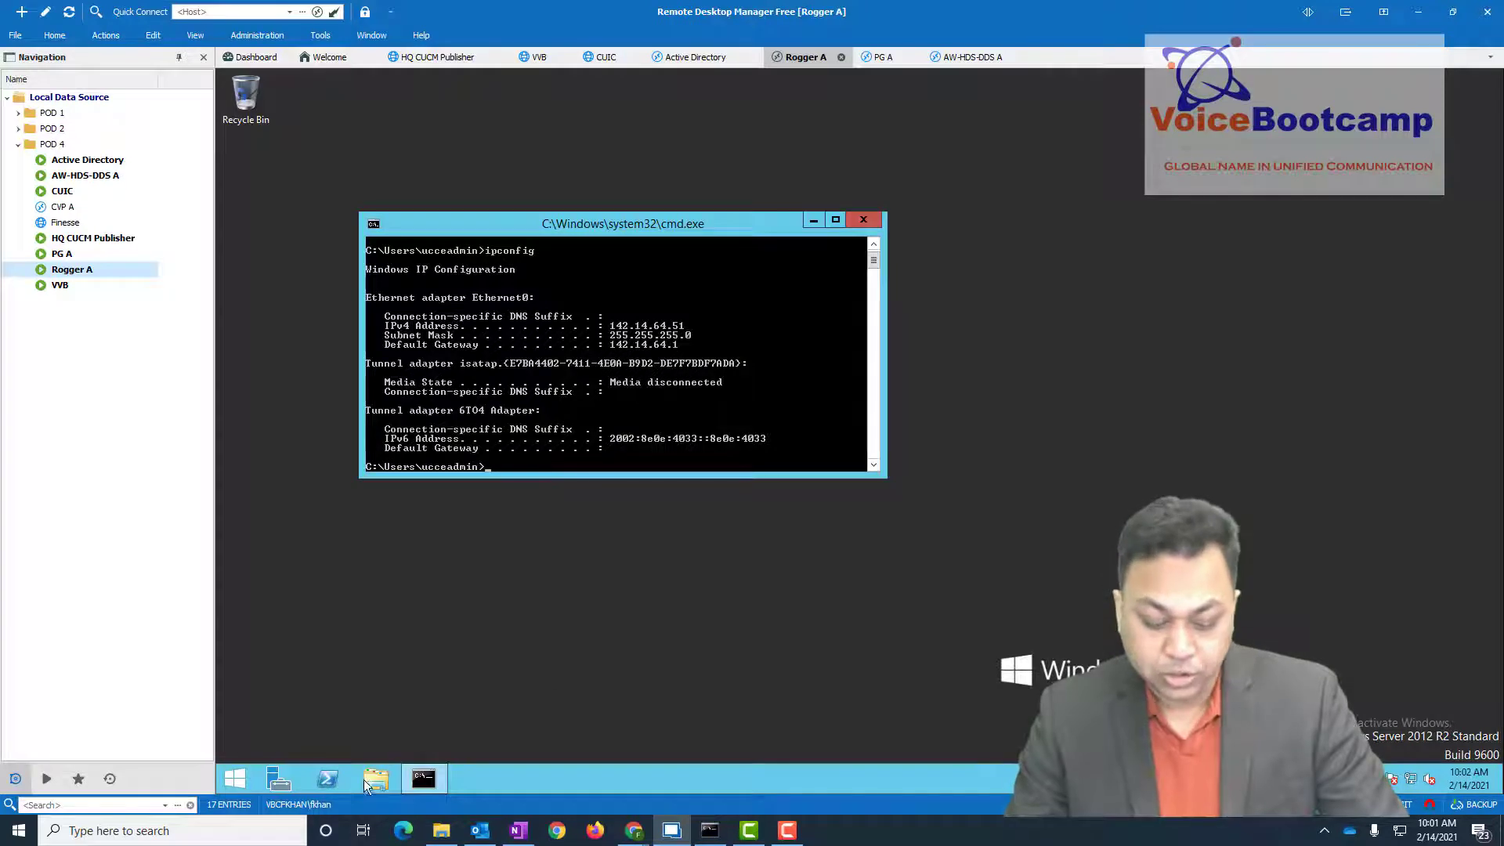
{"action": "left_click", "coordinate": [363, 778]}
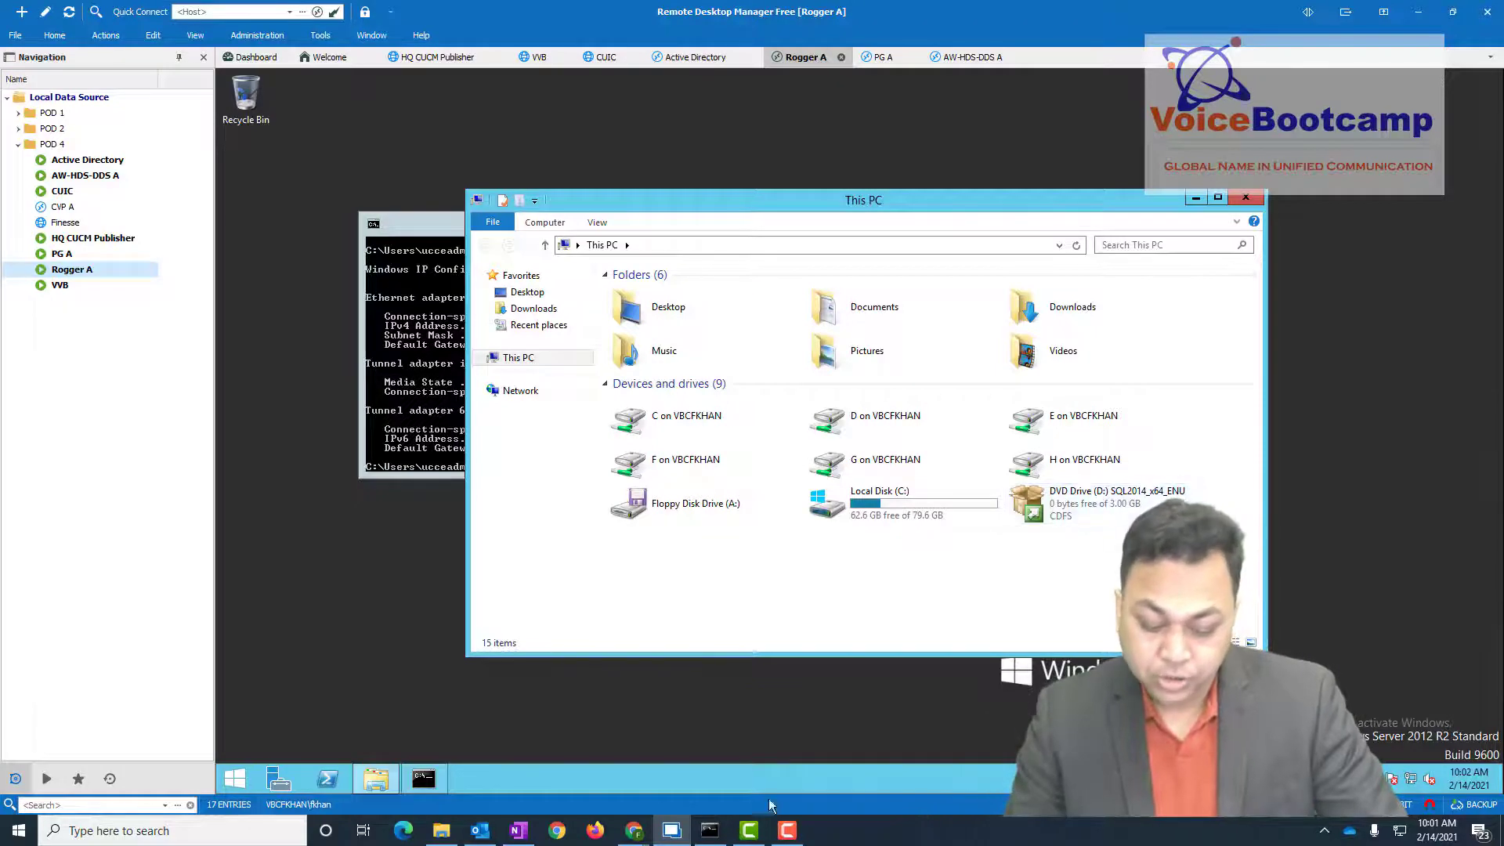
{"action": "mouse_move", "coordinate": [634, 830]}
{"action": "left_click", "coordinate": [623, 782]}
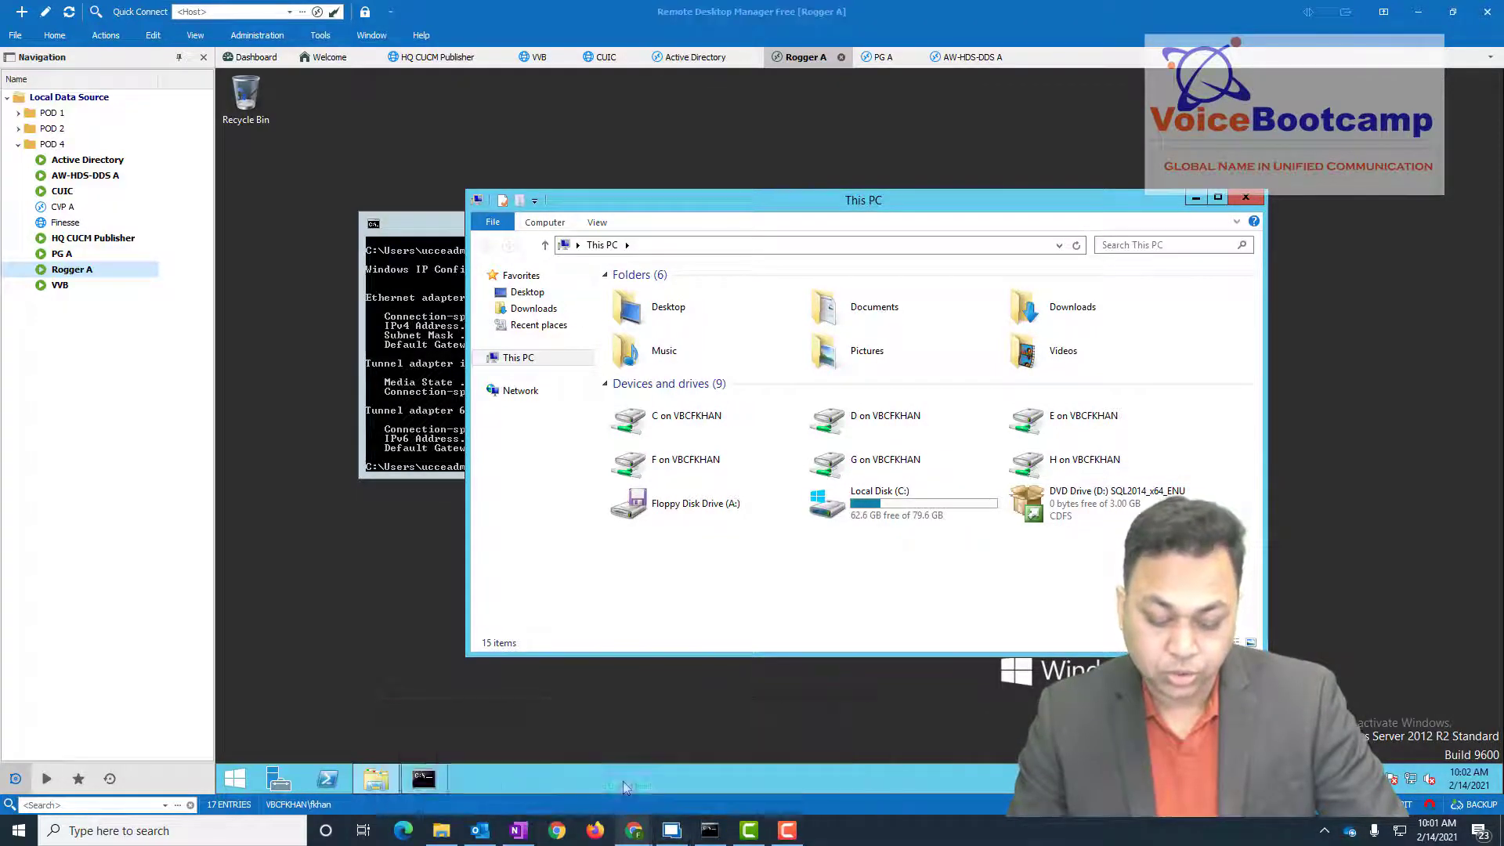
{"action": "left_click", "coordinate": [212, 12]}
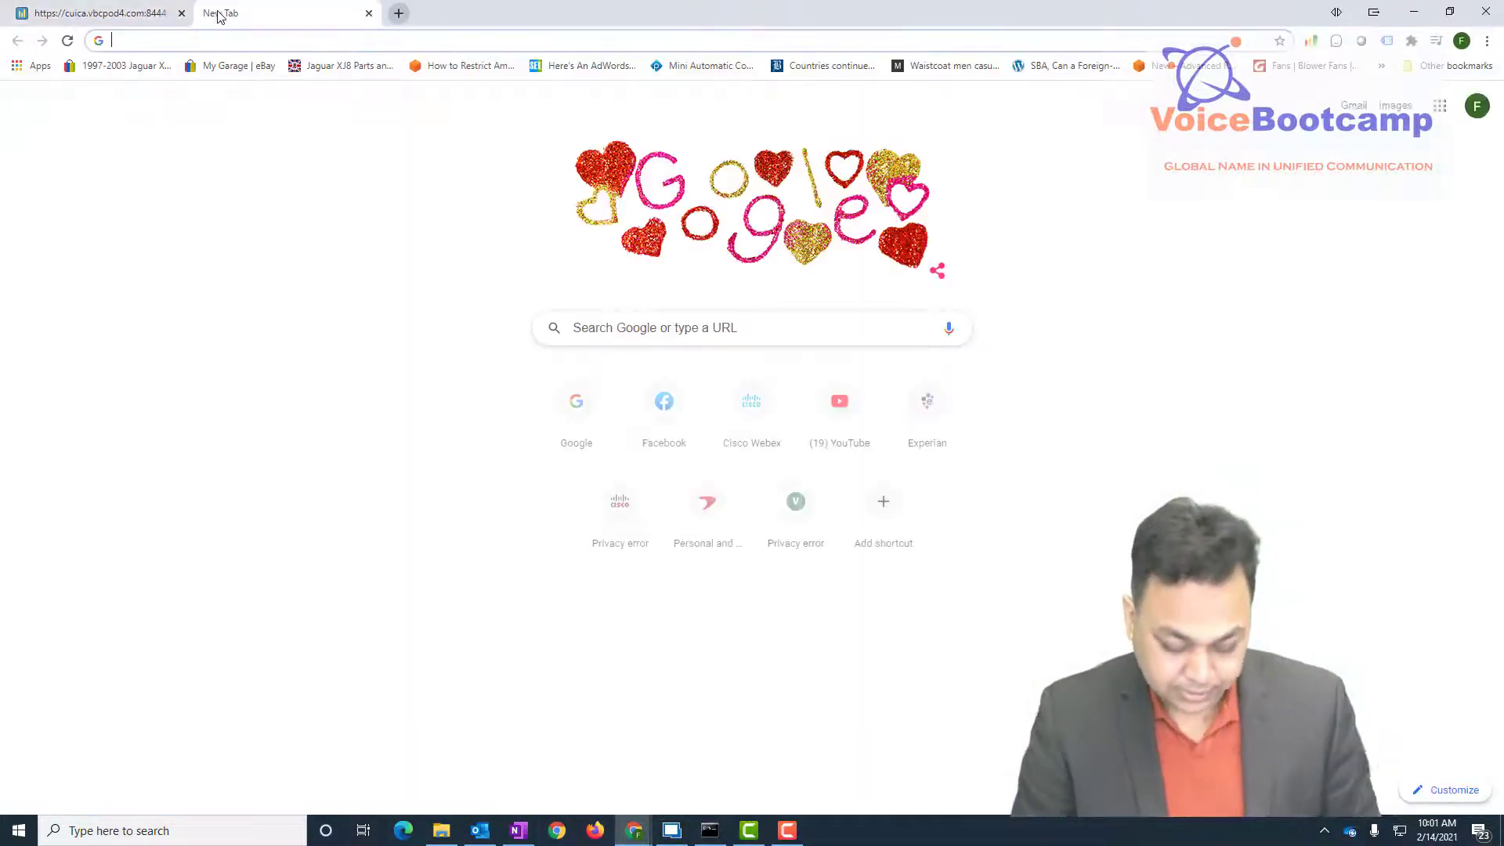
{"action": "type", "text": "https://vctango.vbcpod.com"}
{"action": "key", "text": "Return"}
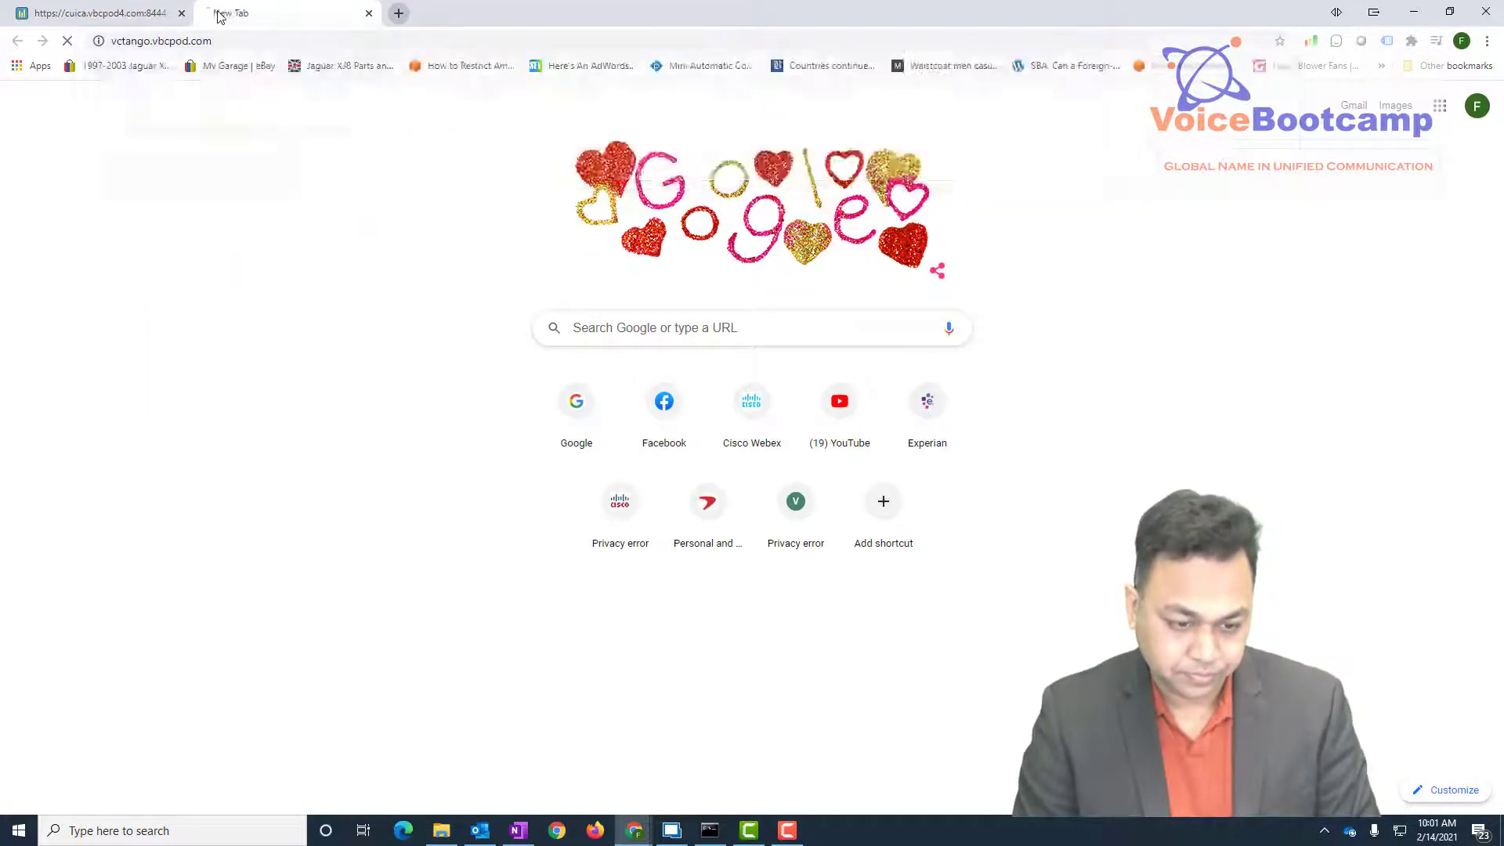
{"action": "left_click", "coordinate": [141, 151]}
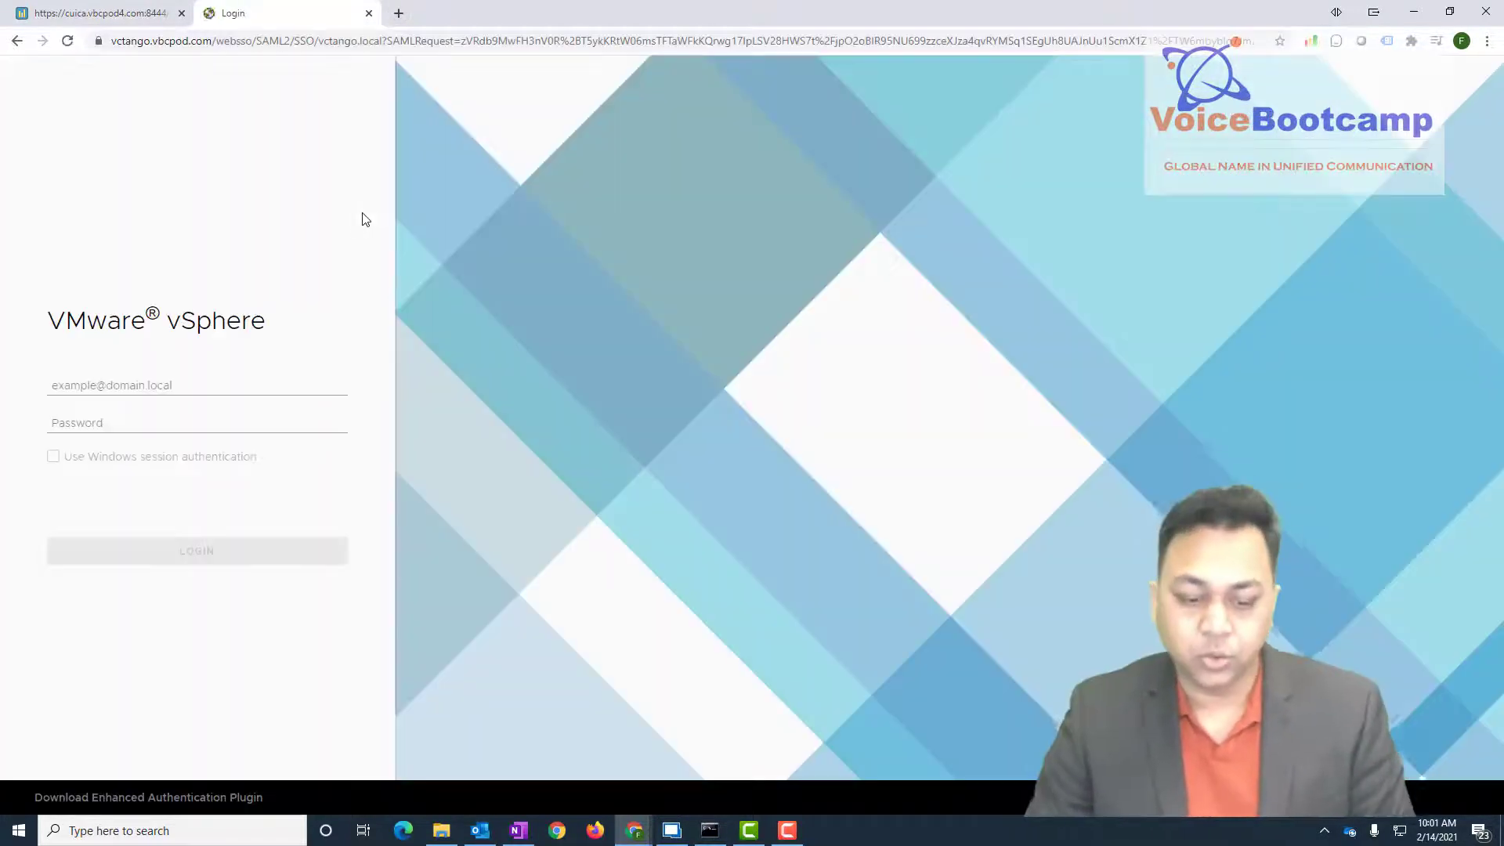
- Log in as the vCenter administrator account, re-entering the mistyped password
{"action": "type", "text": "a"}
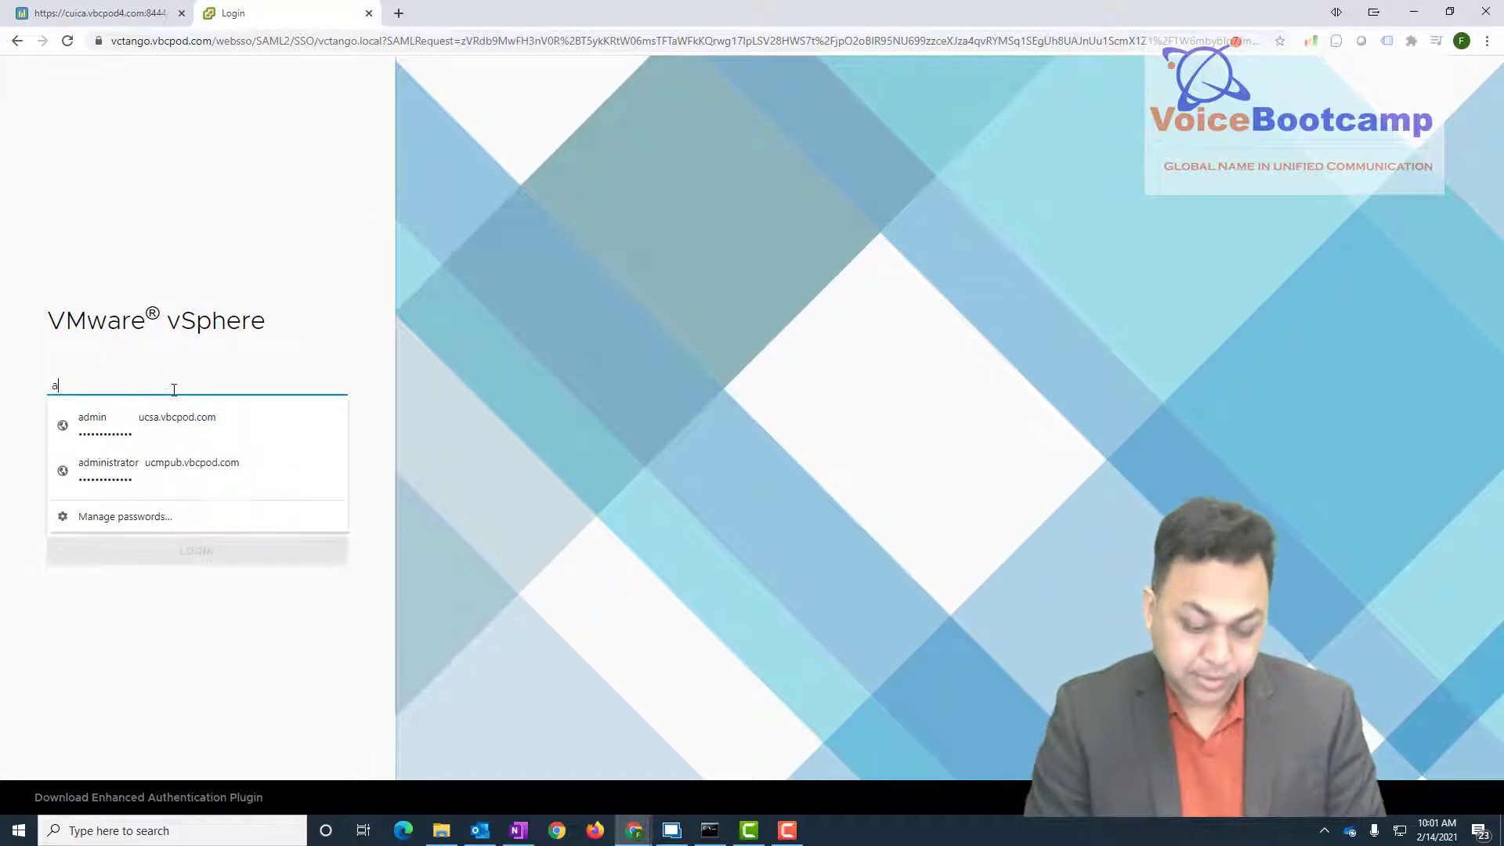
{"action": "type", "text": "dministrator@vc"}
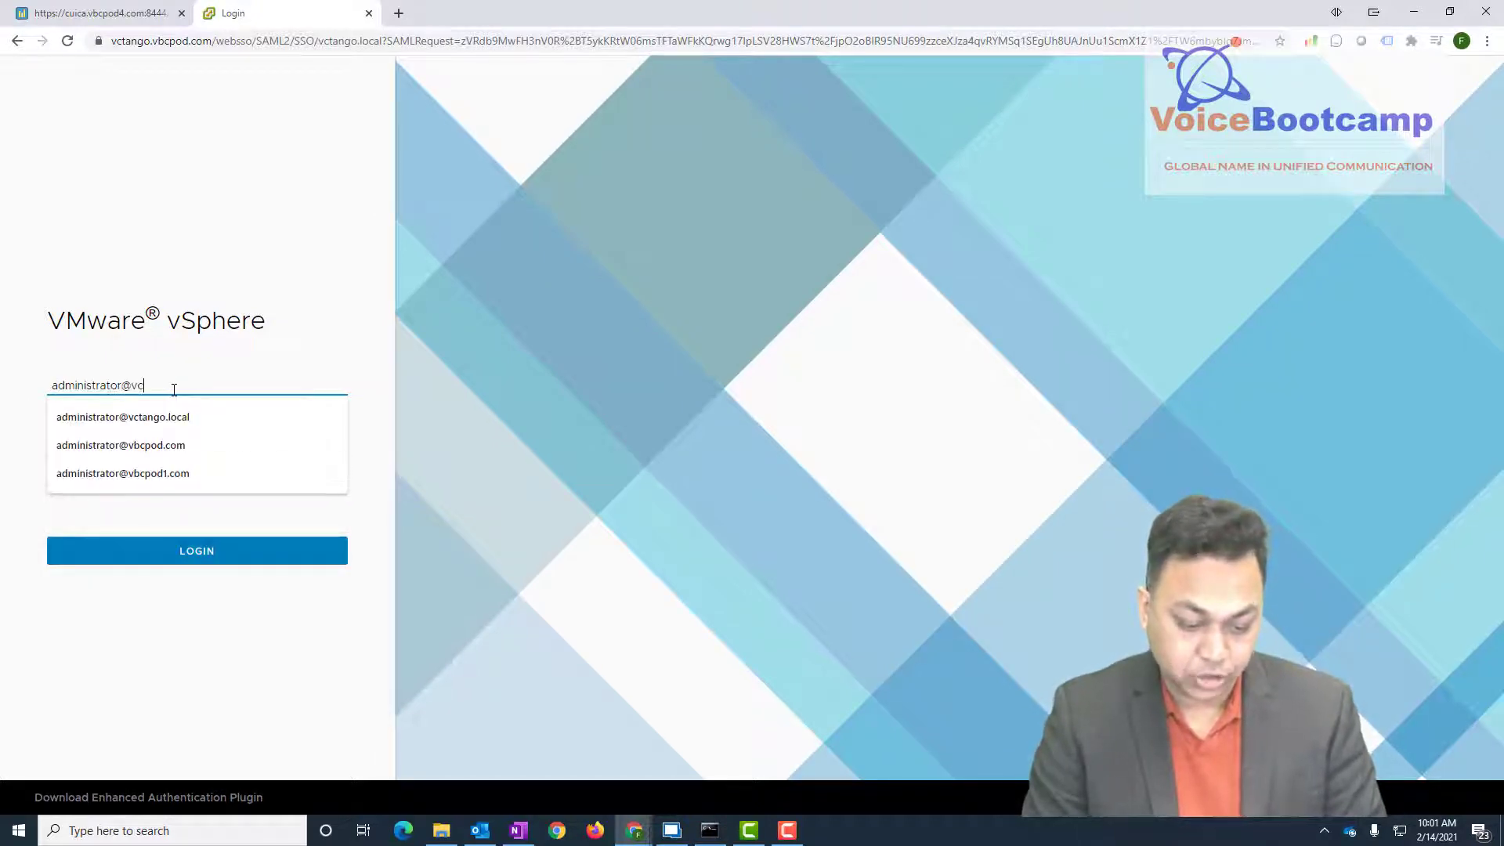
{"action": "key", "text": "Down"}
{"action": "key", "text": "Return"}
{"action": "key", "text": "Tab"}
{"action": "type", "text": "•"}
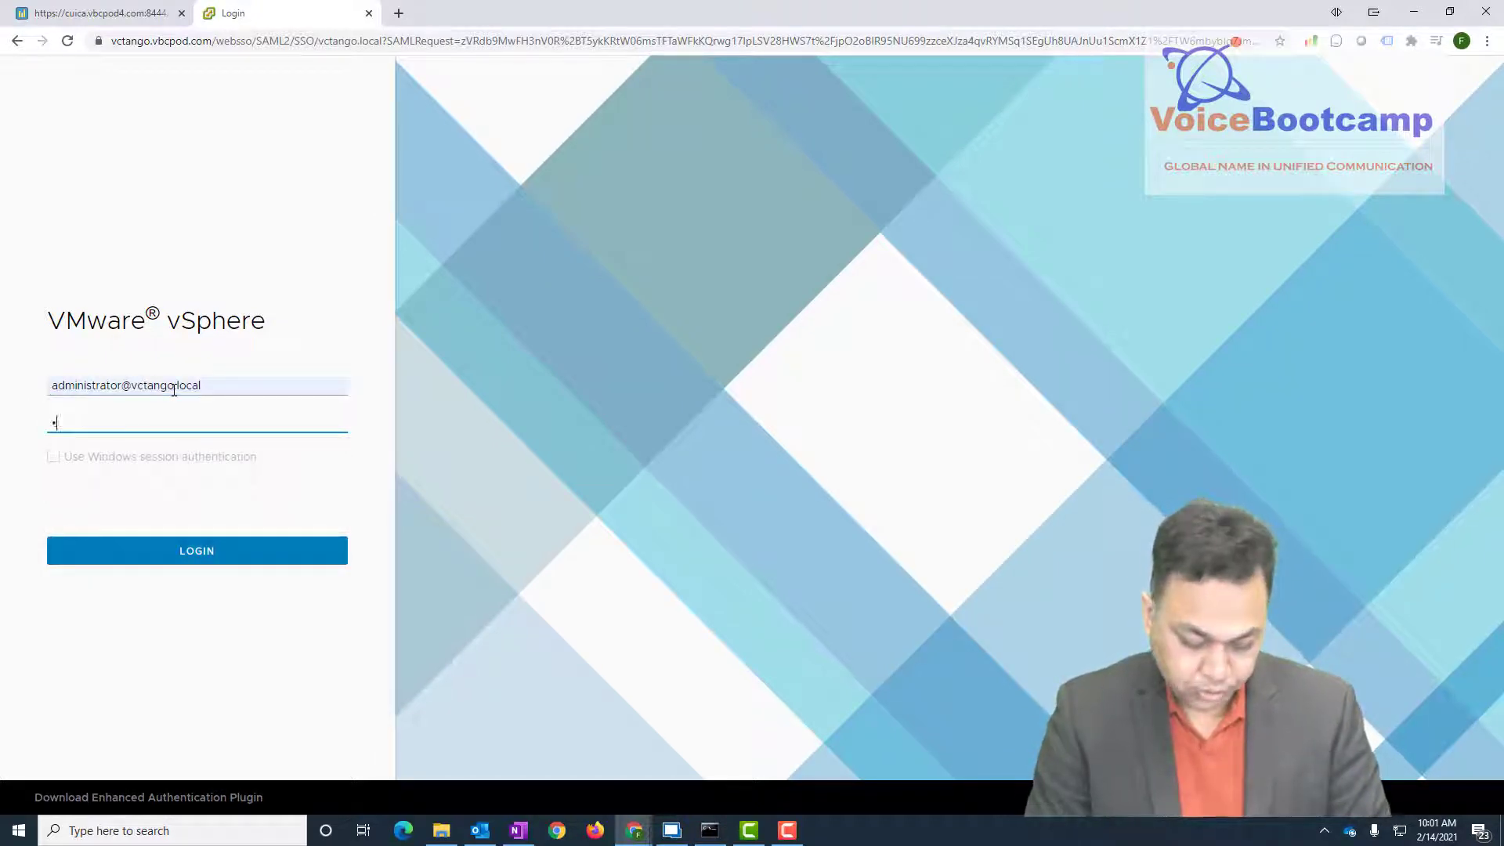
{"action": "key", "text": "Return"}
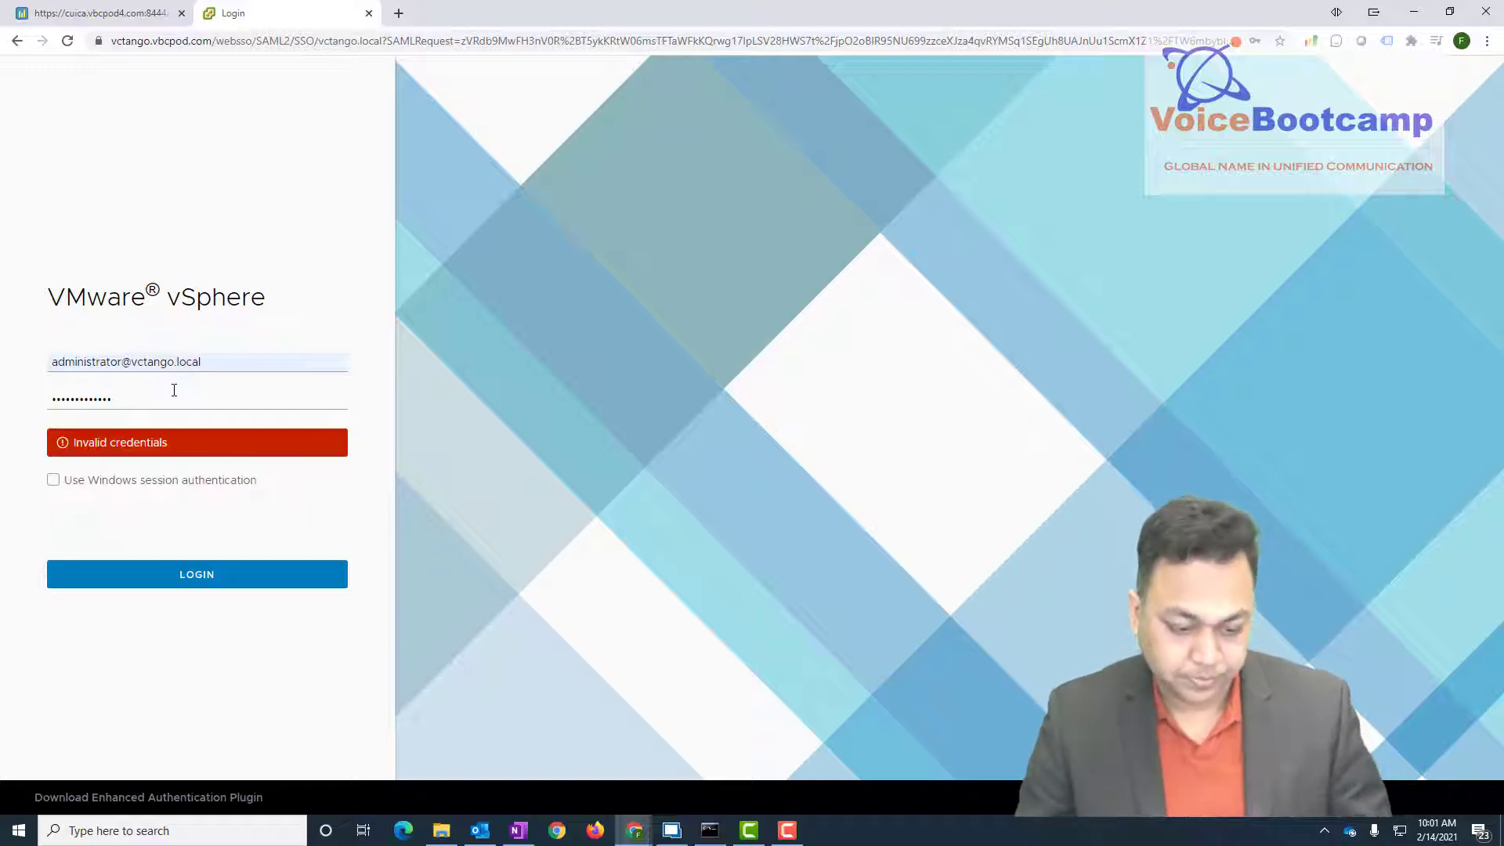
{"action": "left_click_drag", "start_coordinate": [166, 407], "coordinate": [29, 393]}
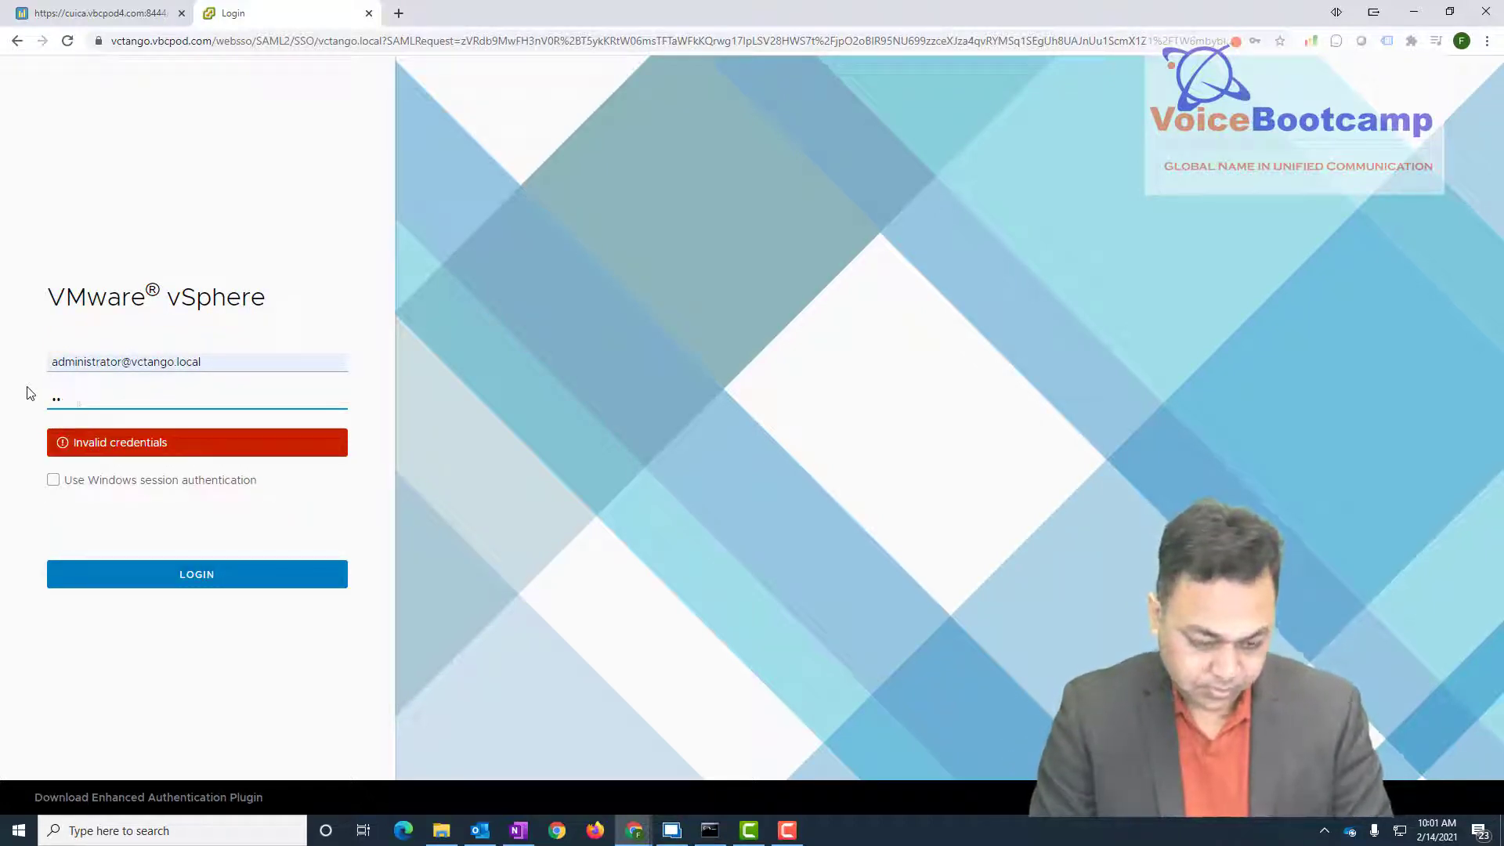
{"action": "key", "text": "BackSpace"}
{"action": "key", "text": "BackSpace"}
{"action": "type", "text": "••"}
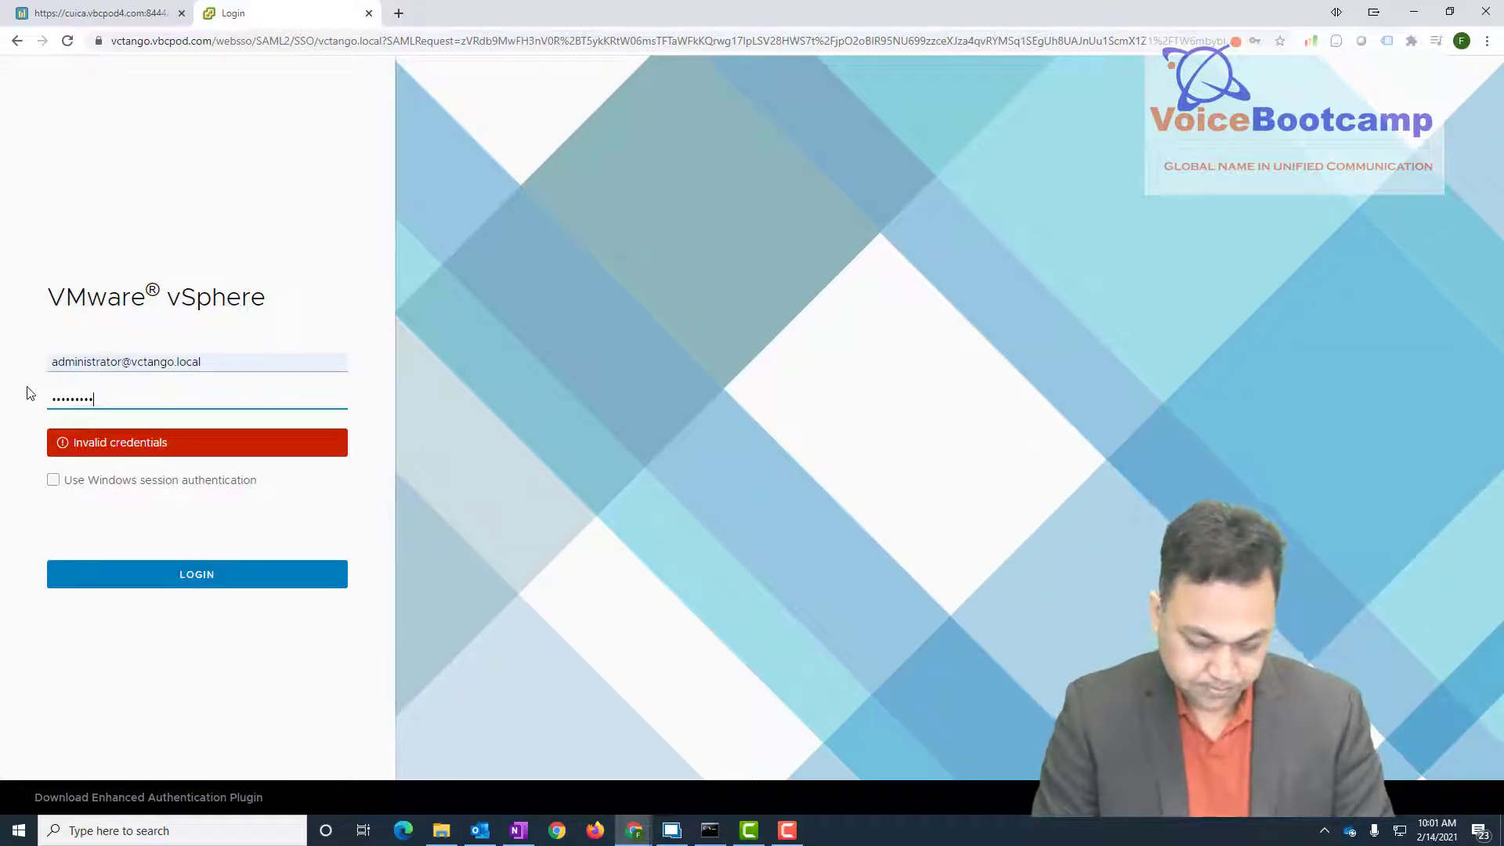
{"action": "key", "text": "Return"}
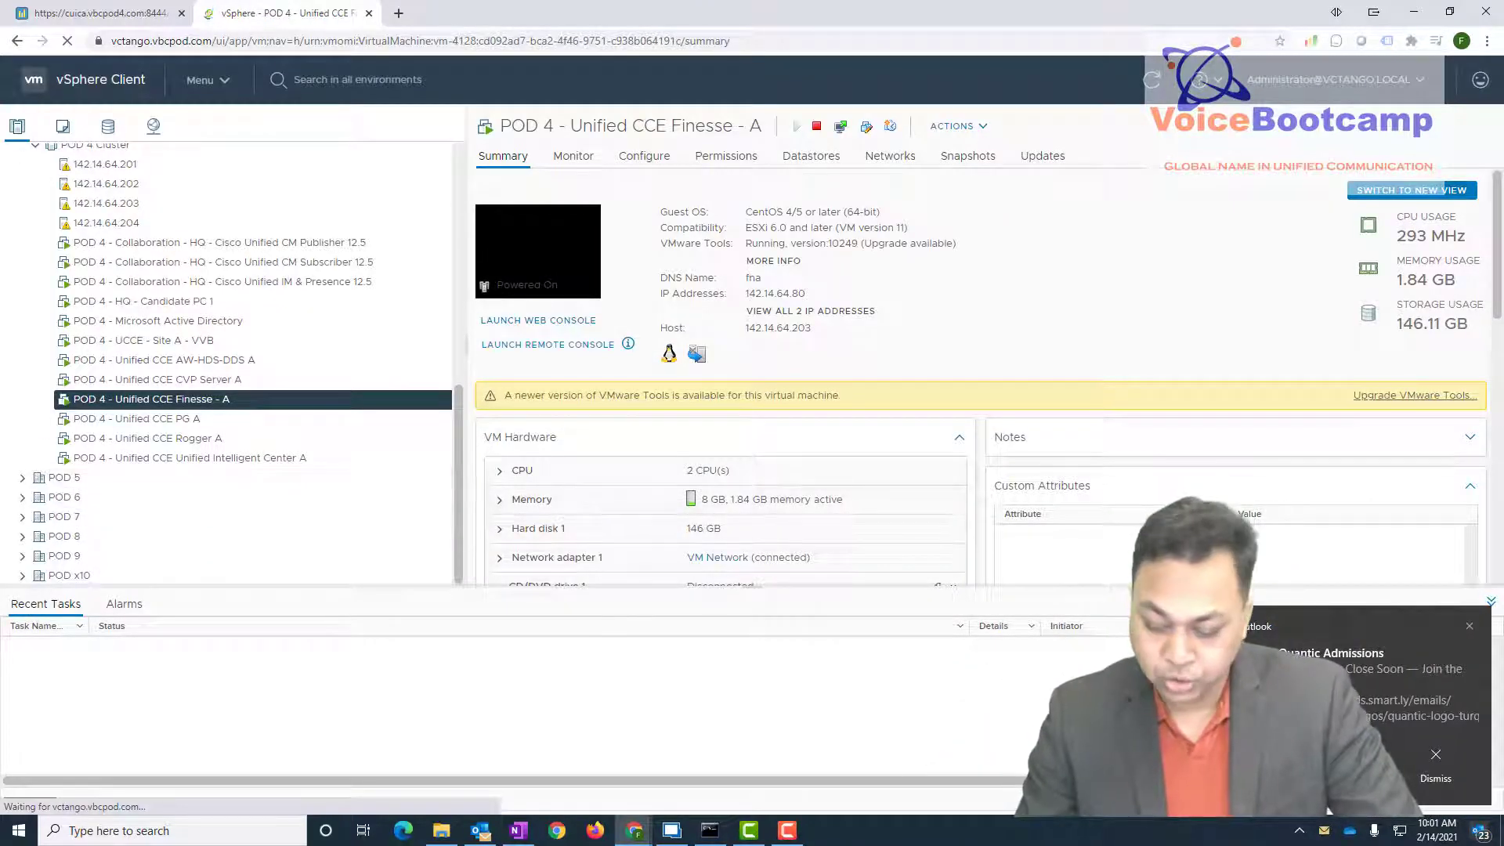
{"action": "left_click", "coordinate": [1470, 626]}
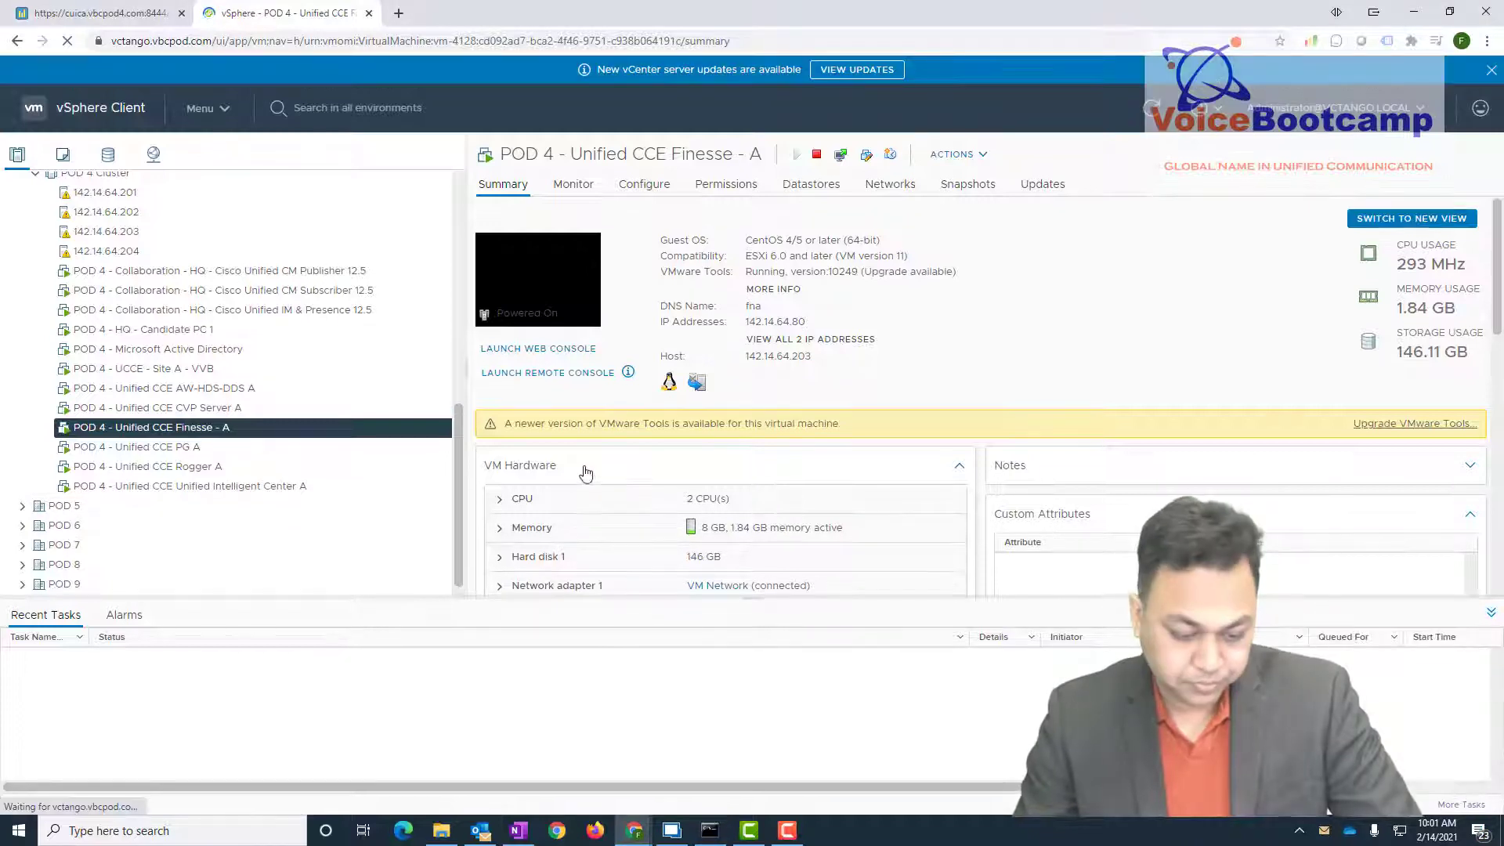
{"action": "left_click", "coordinate": [197, 469]}
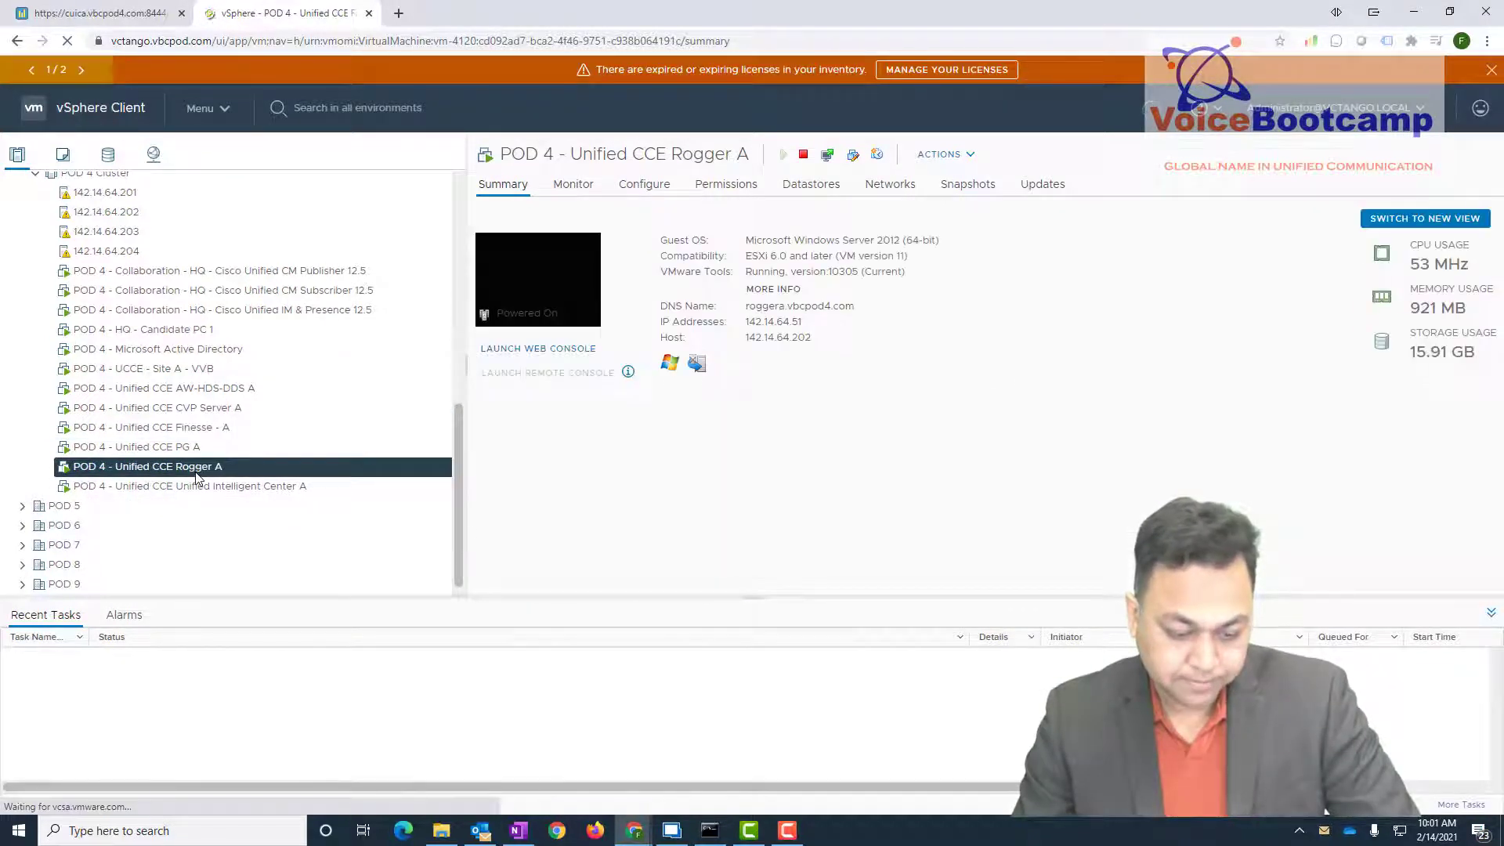
{"action": "right_click", "coordinate": [197, 470]}
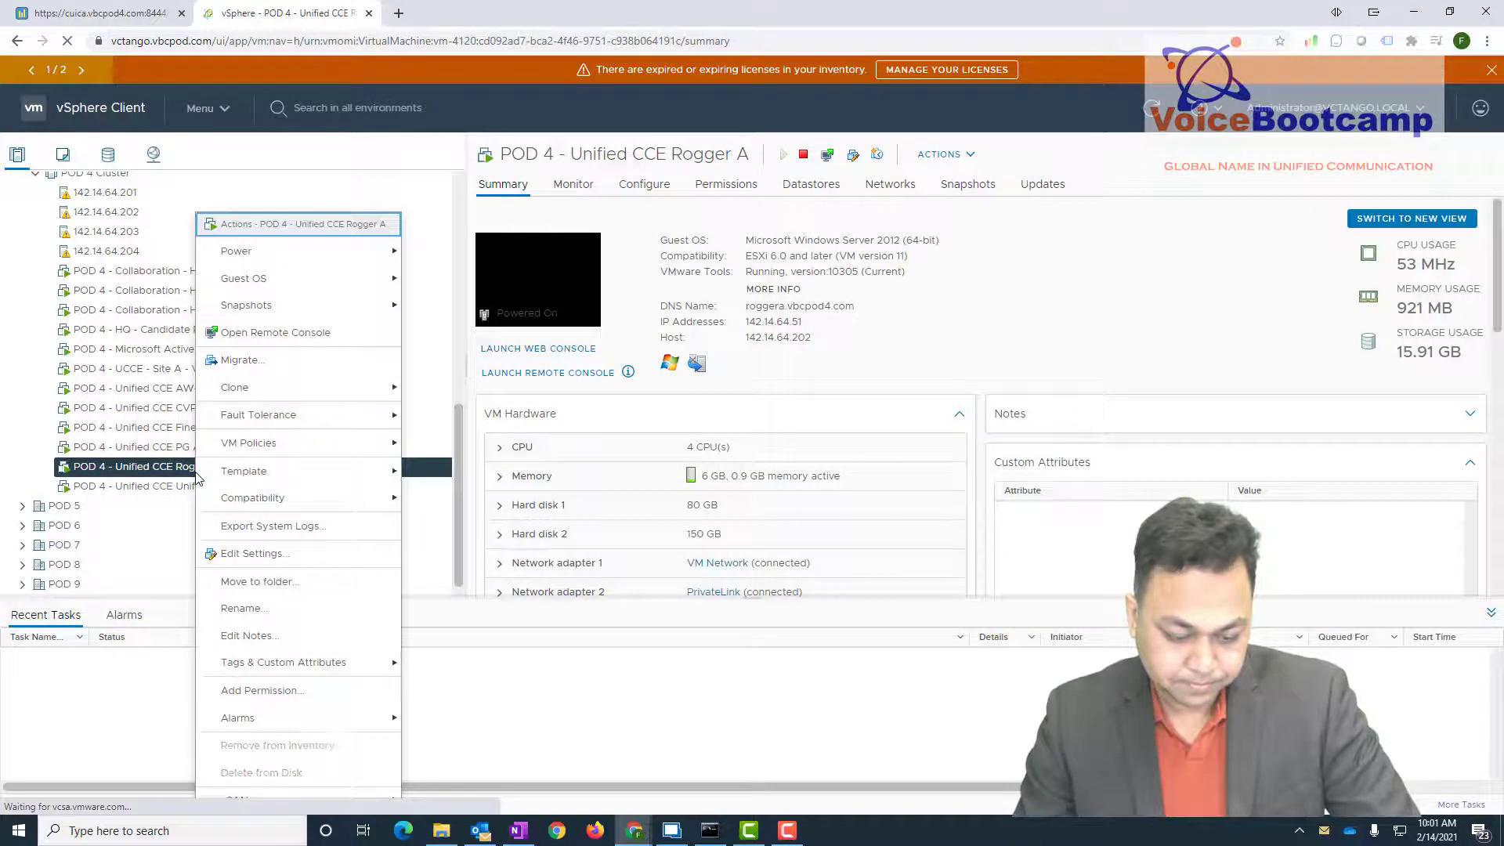
{"action": "left_click", "coordinate": [273, 558]}
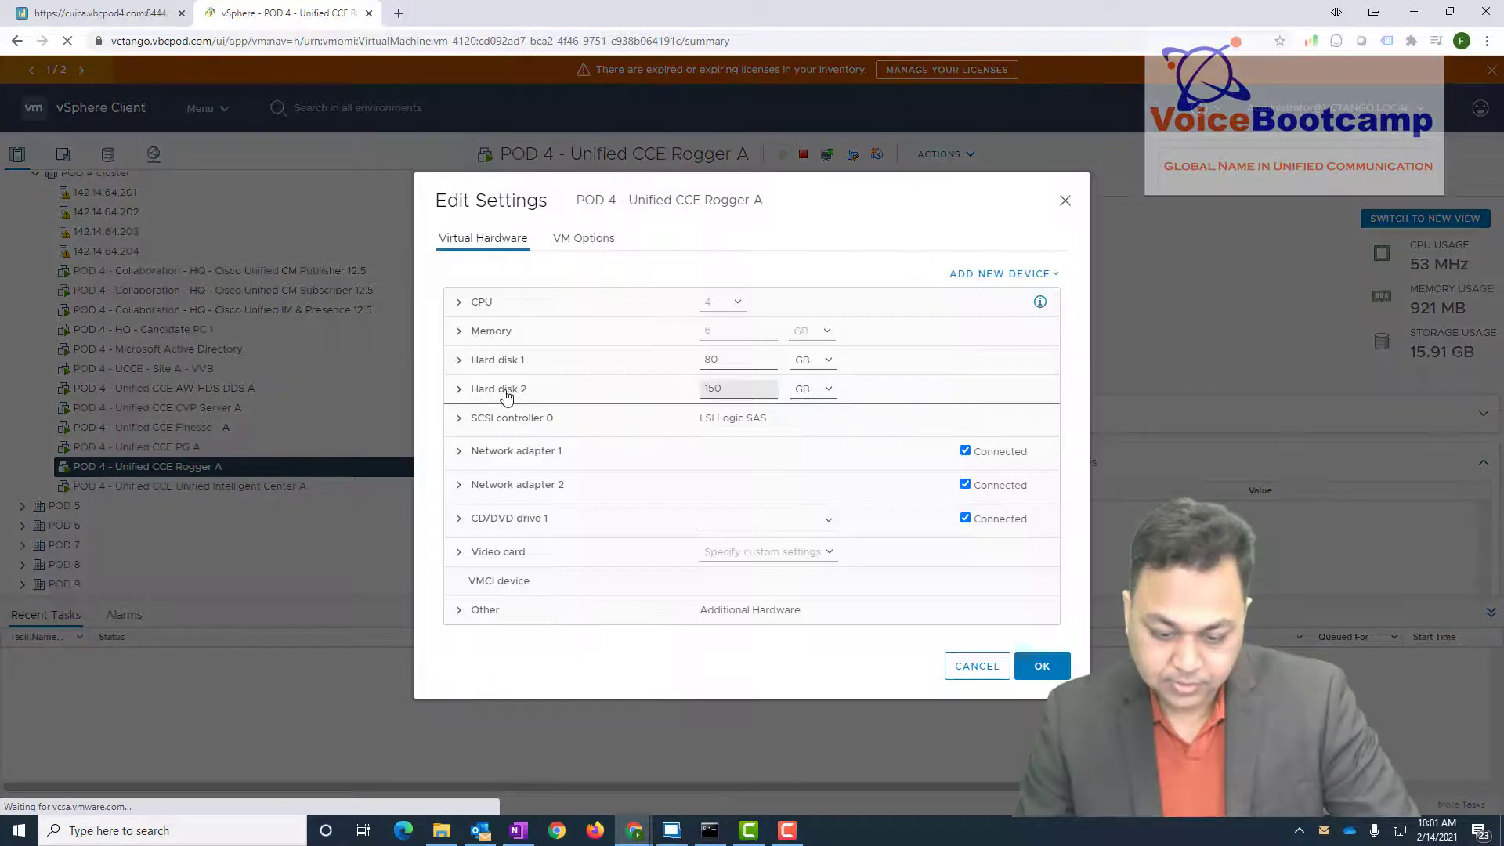
{"action": "left_click", "coordinate": [458, 520]}
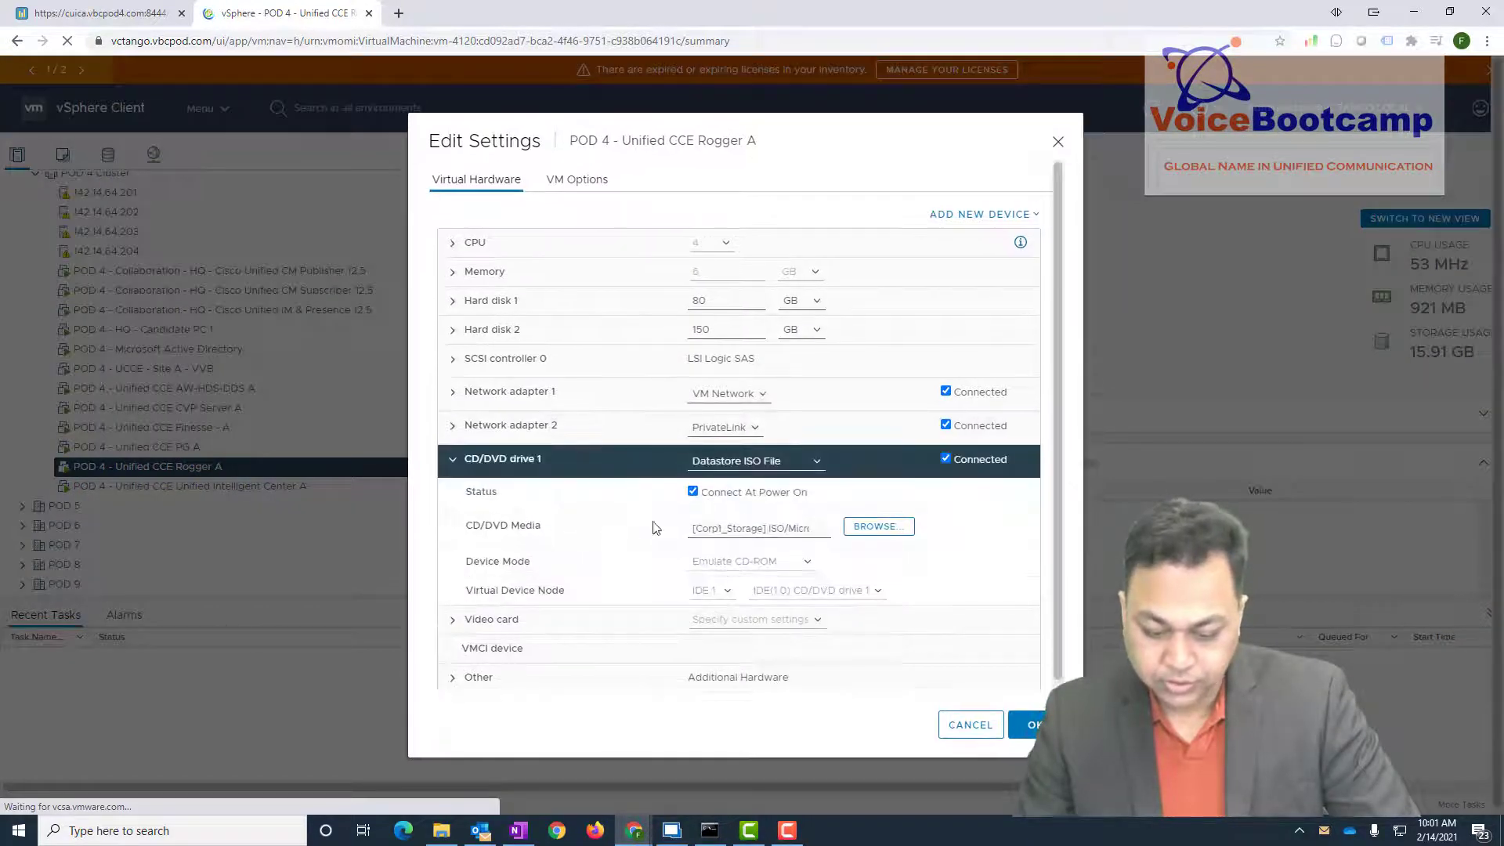
- Mount CCEInst1201.iso from Corp1_Storage/ISO/Cisco UCCE Software on Rogger A's CD/DVD drive, then select PG A
{"action": "left_click", "coordinate": [879, 528]}
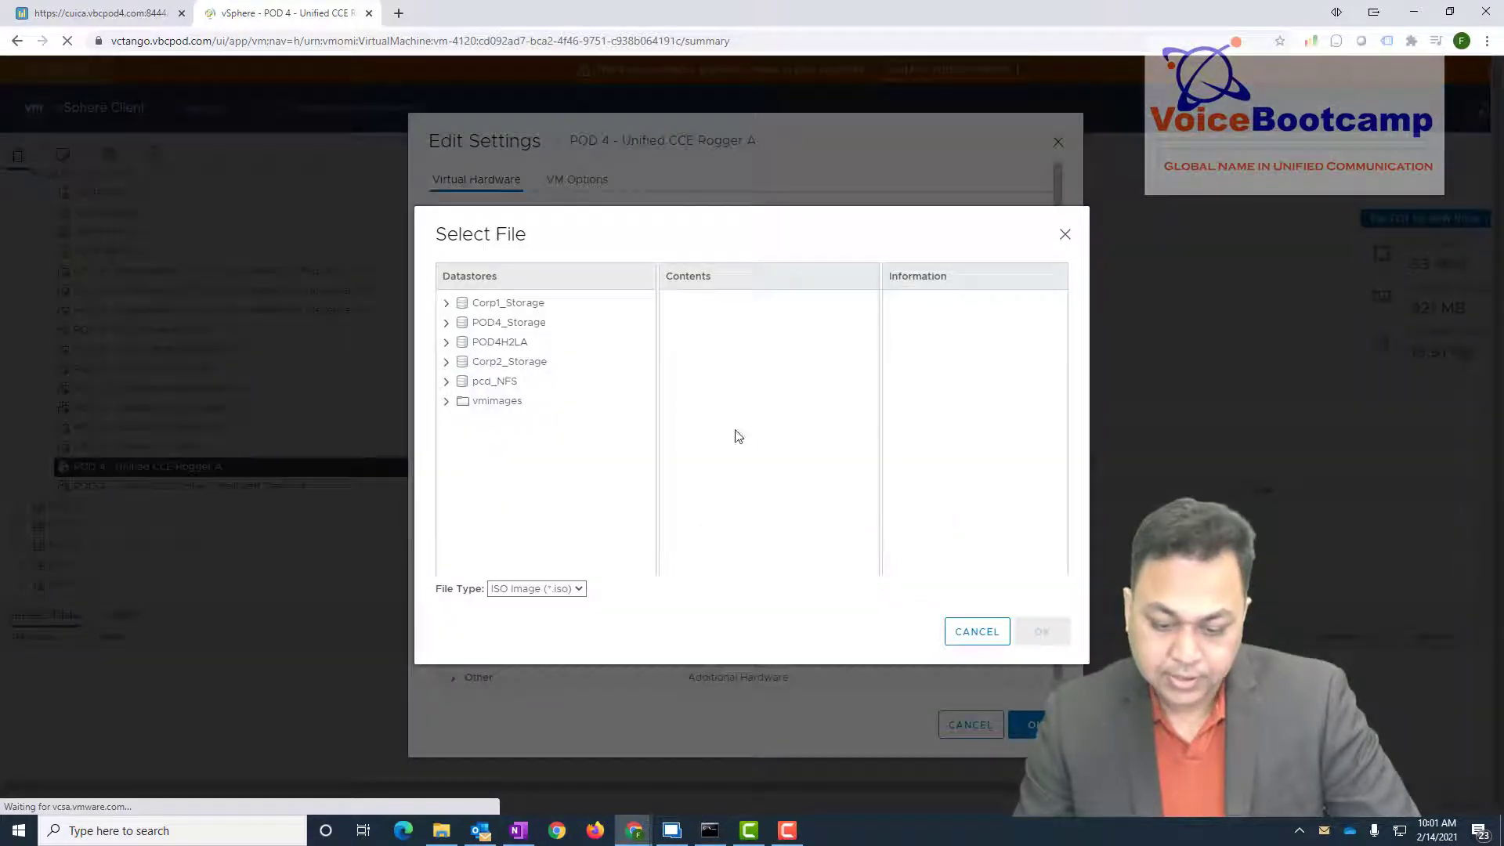
{"action": "left_click", "coordinate": [502, 307]}
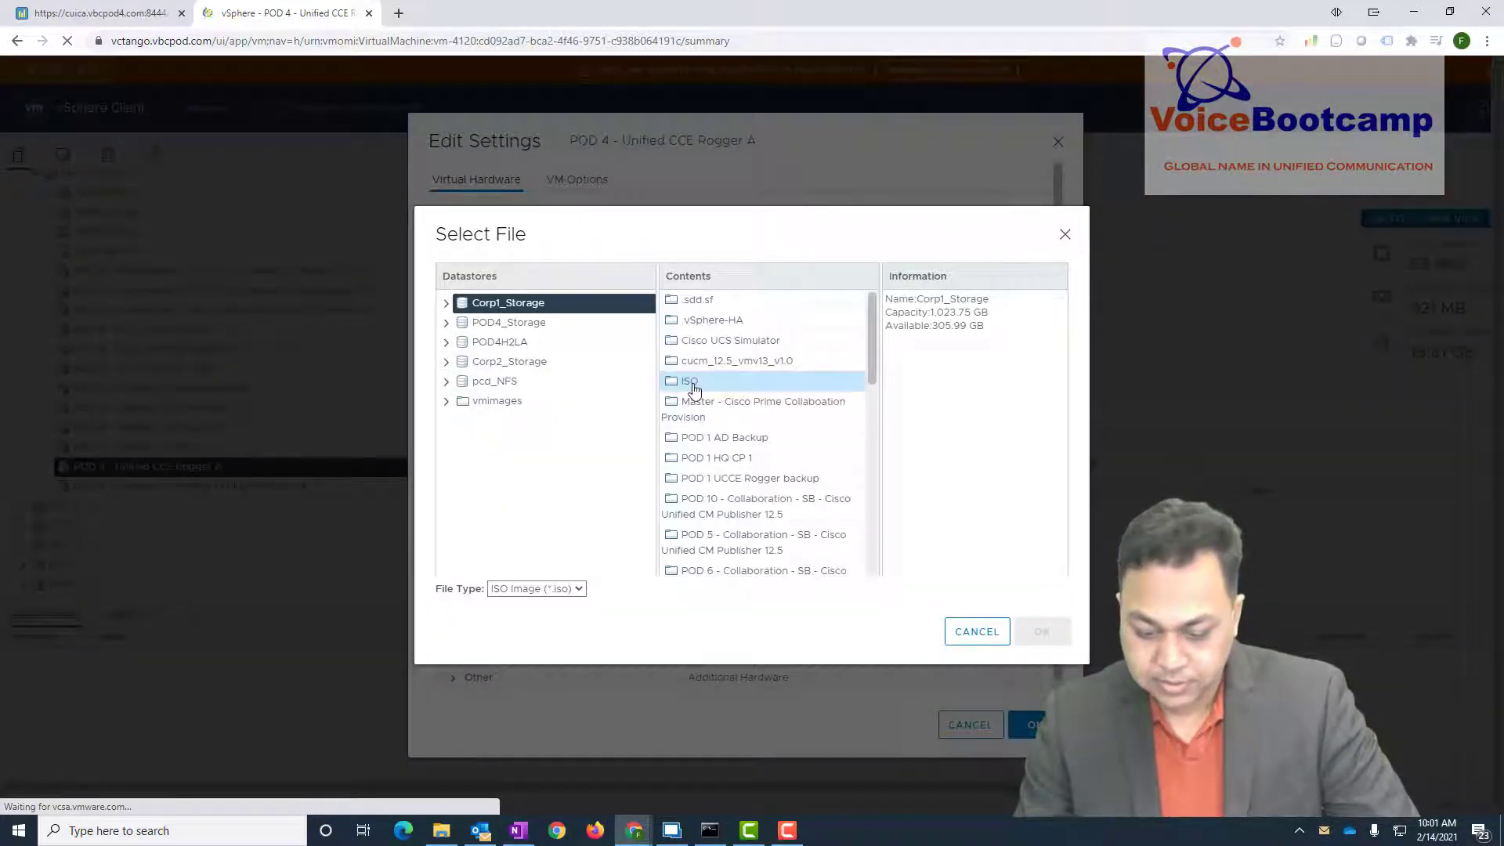
{"action": "double_click", "coordinate": [713, 384]}
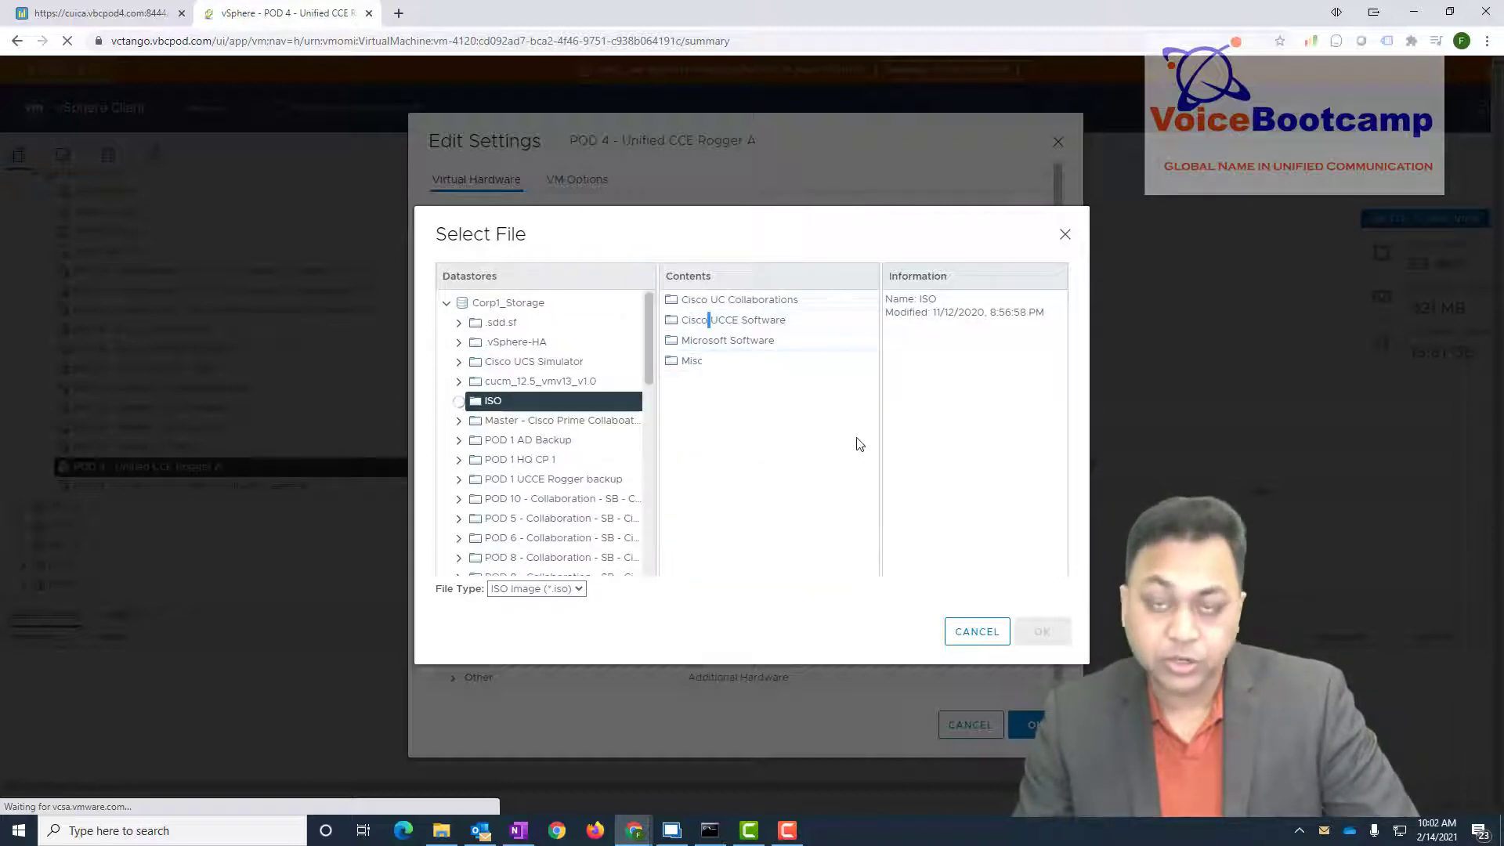
{"action": "double_click", "coordinate": [733, 320]}
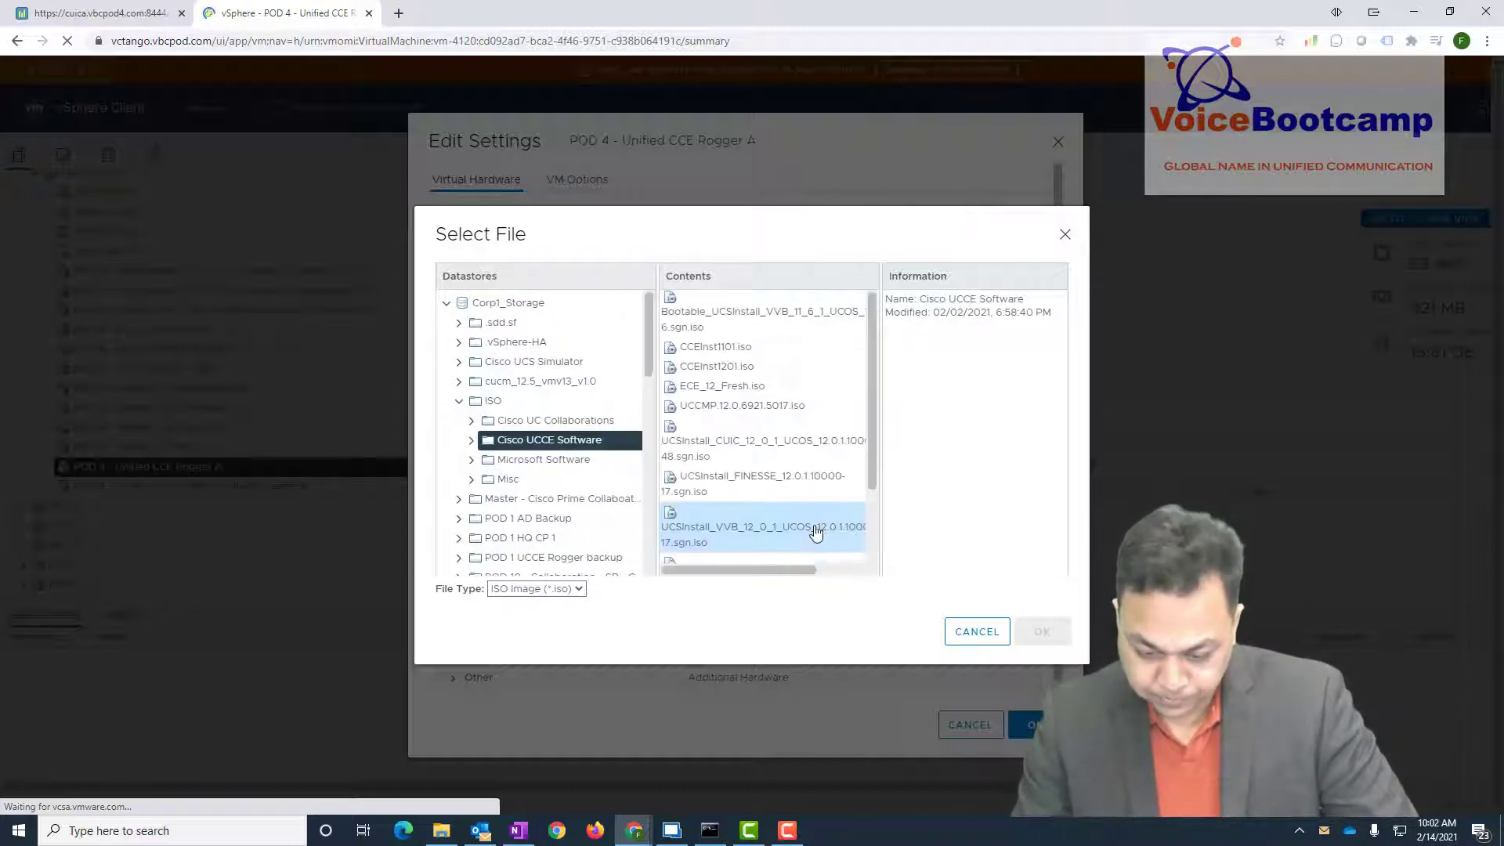
{"action": "scroll", "coordinate": [814, 531], "scroll_direction": "down", "scroll_amount": 2}
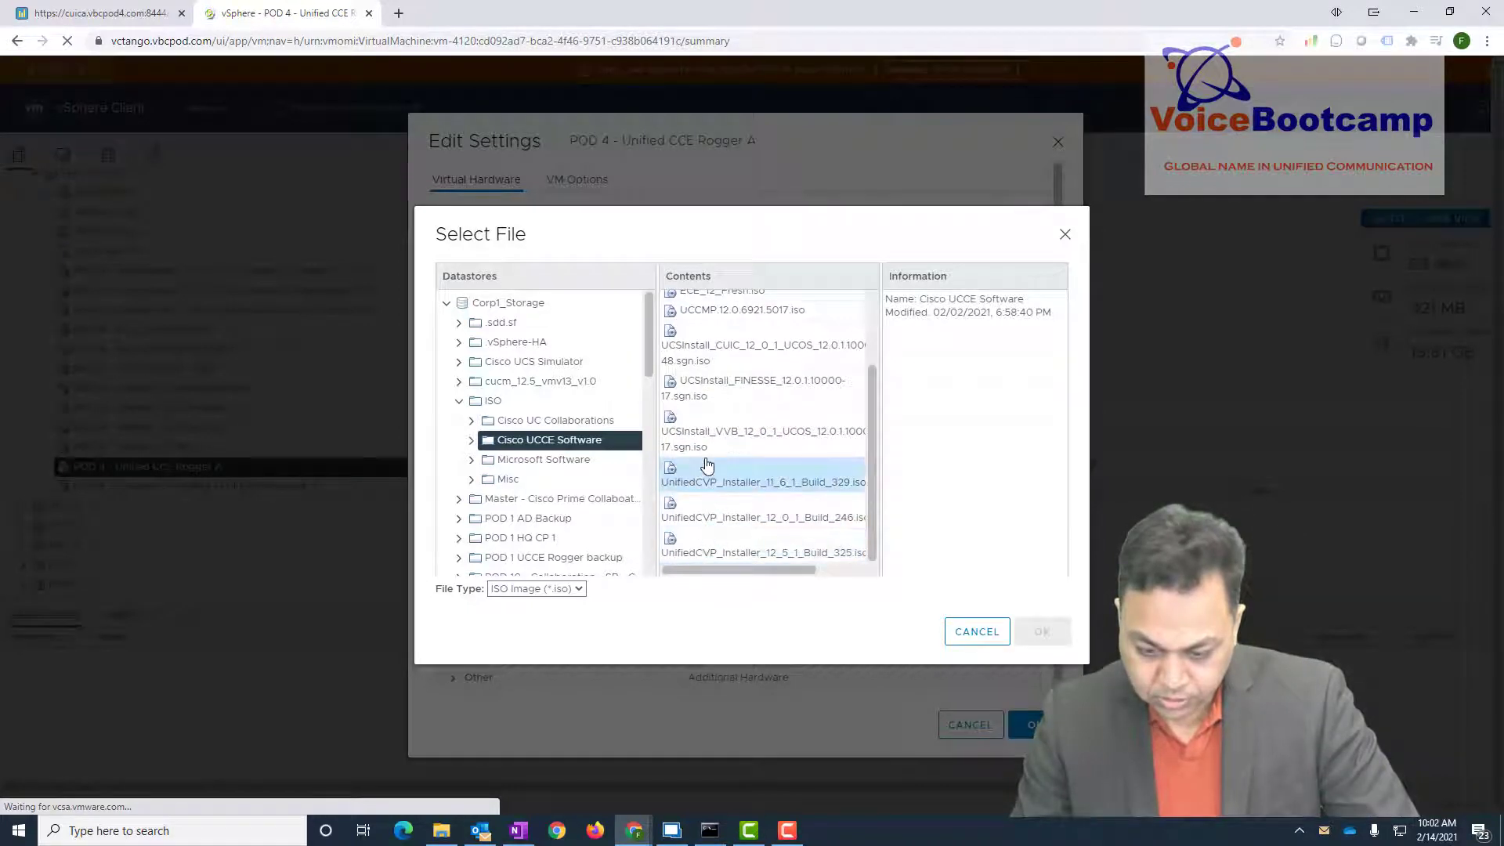
{"action": "scroll", "coordinate": [707, 466], "scroll_direction": "up", "scroll_amount": 2}
{"action": "left_click", "coordinate": [725, 370]}
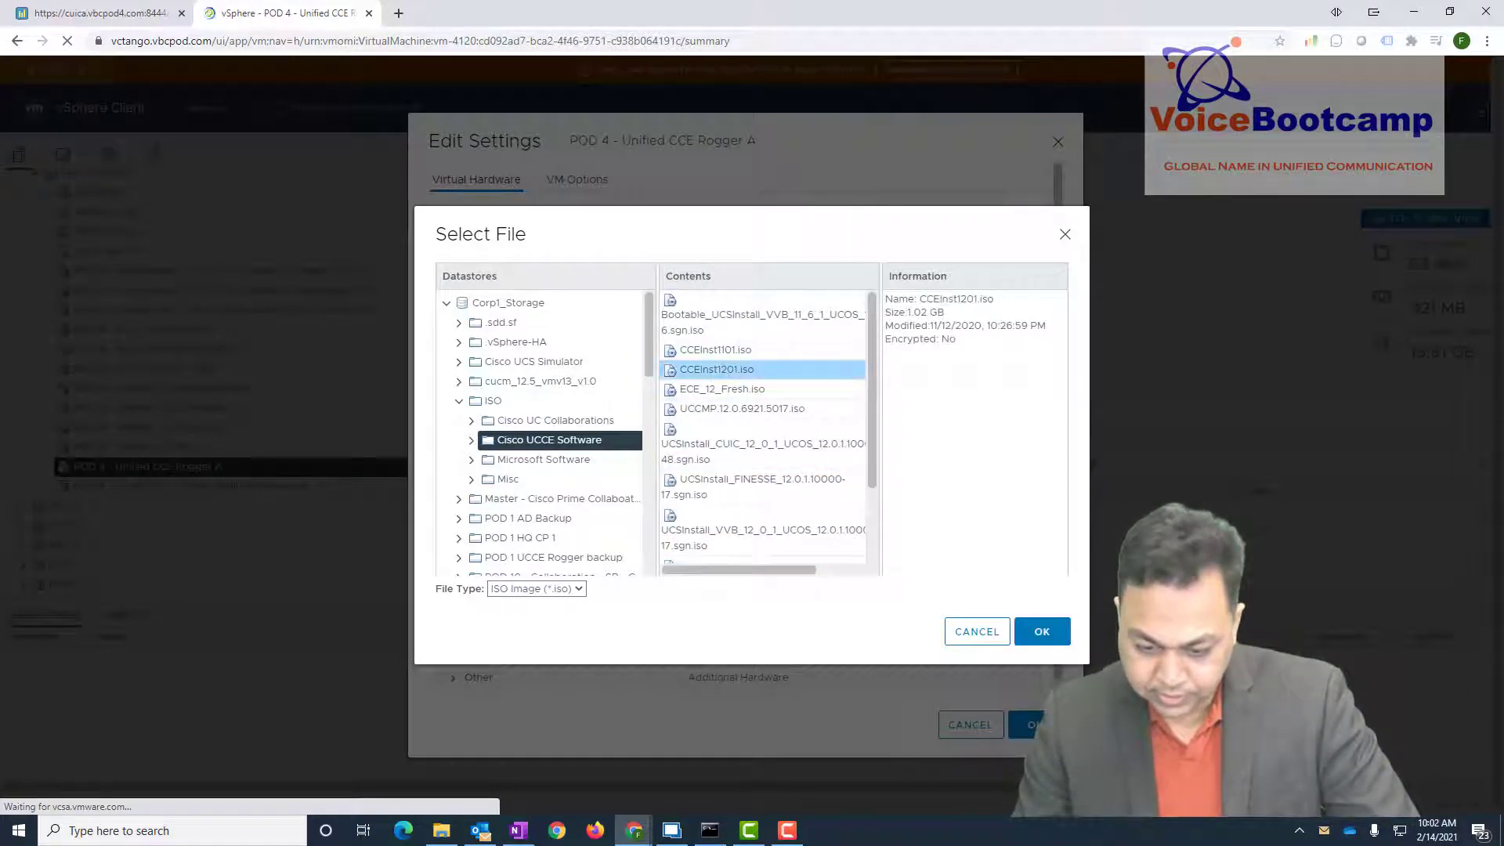
{"action": "left_click", "coordinate": [1054, 639]}
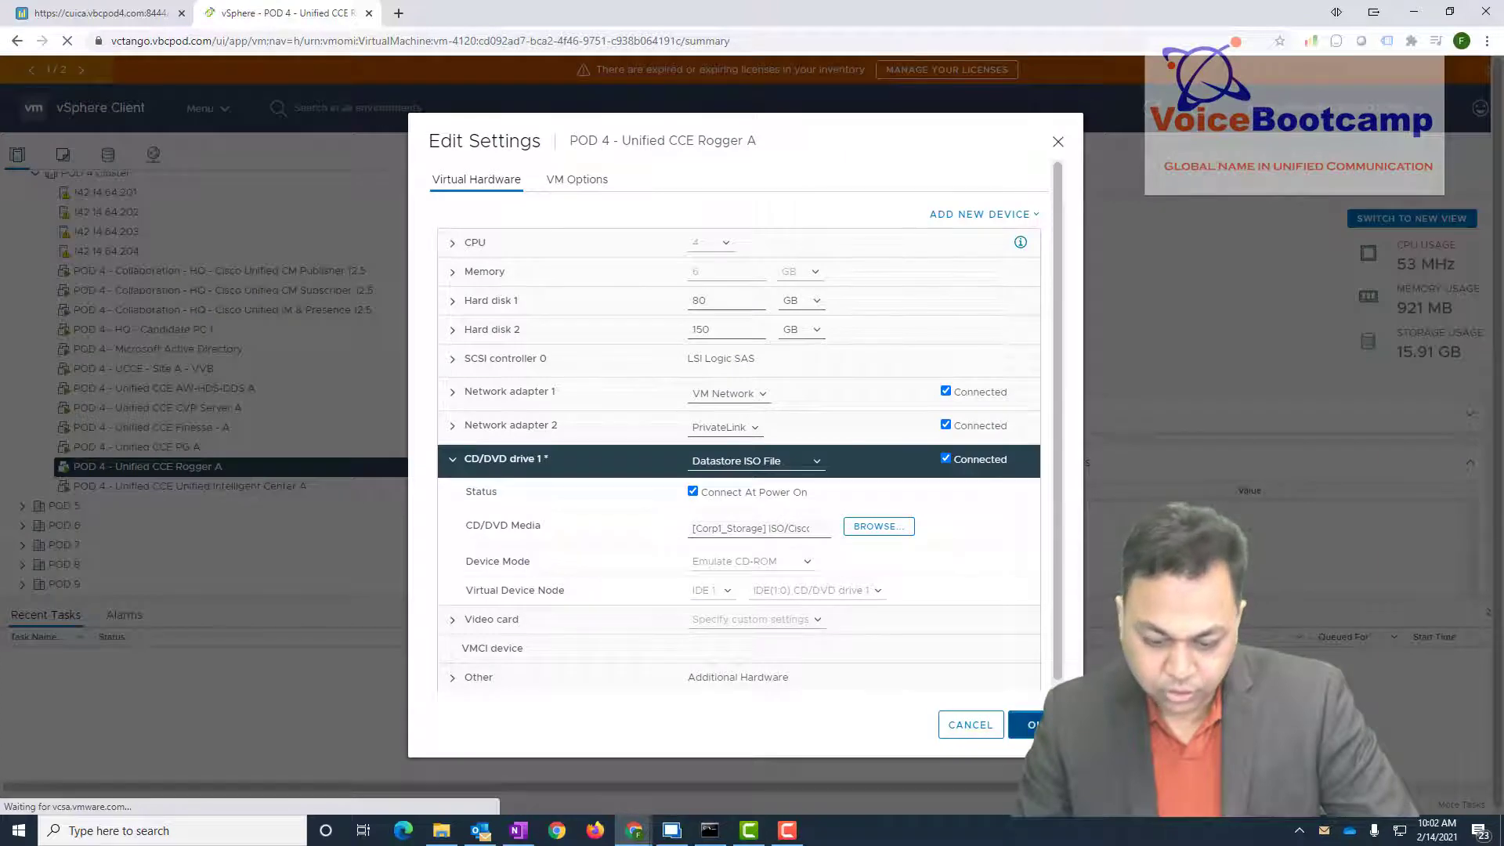
{"action": "left_click", "coordinate": [1033, 725]}
{"action": "left_click", "coordinate": [173, 448]}
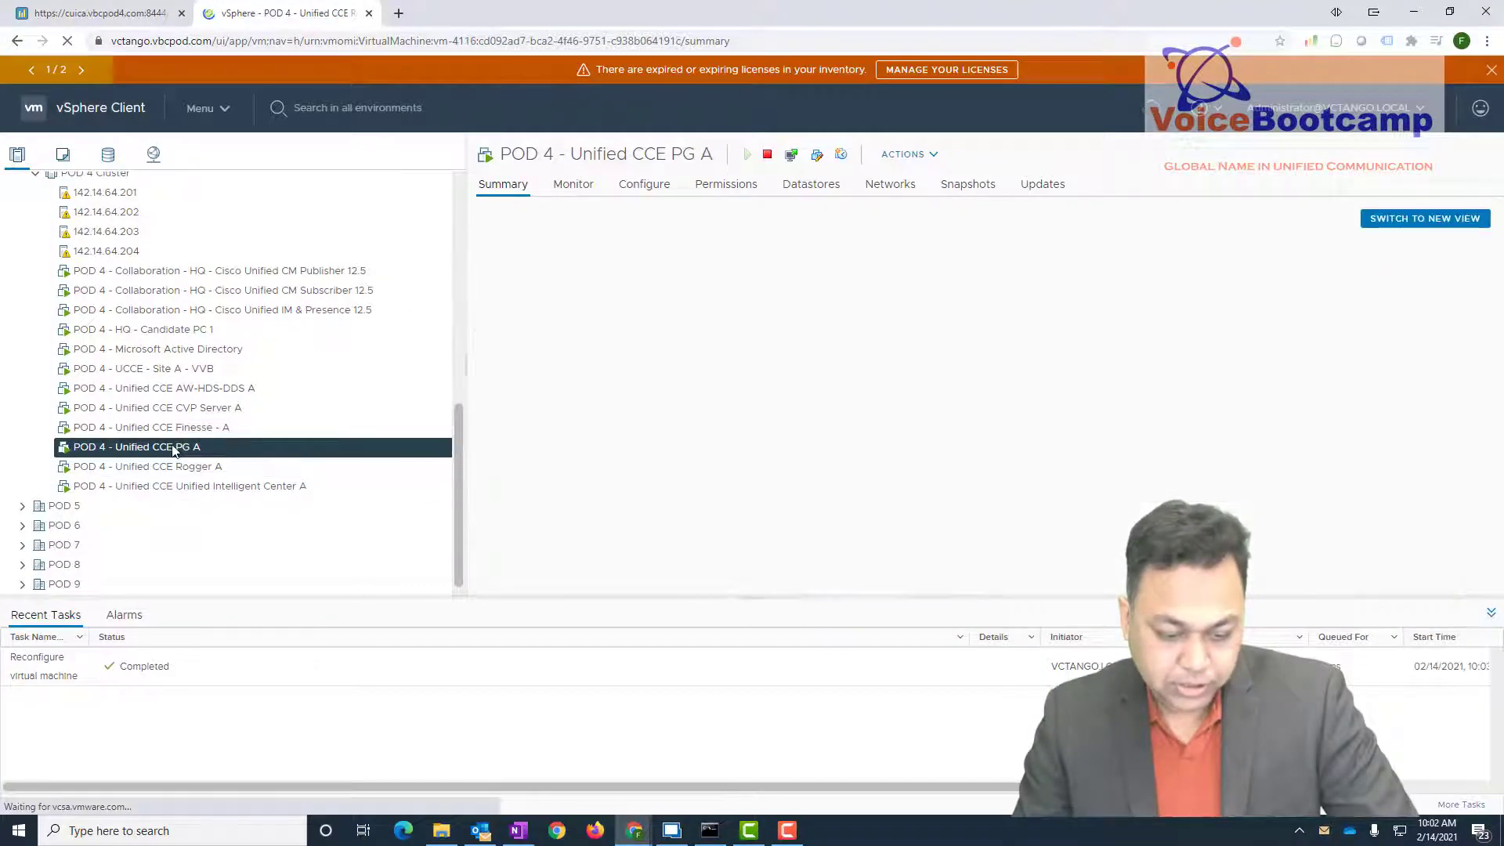
- Mount CCEInst1201.iso from Corp1_Storage on PG A's CD/DVD drive, then select AW-HDS-DDS A
{"action": "right_click", "coordinate": [174, 449]}
{"action": "left_click", "coordinate": [196, 548]}
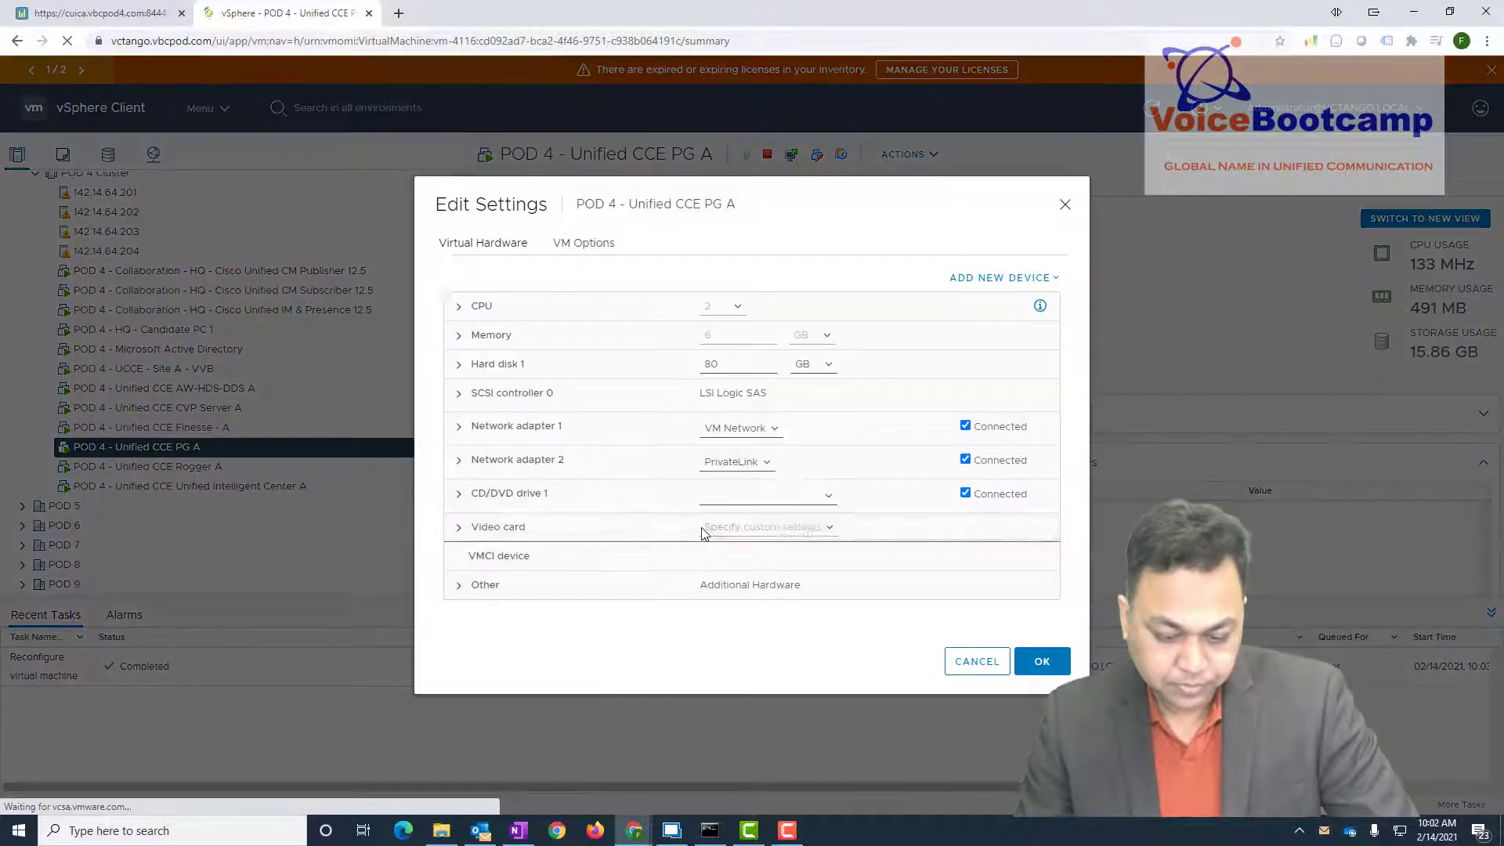
{"action": "left_click", "coordinate": [461, 496]}
{"action": "left_click", "coordinate": [866, 508]}
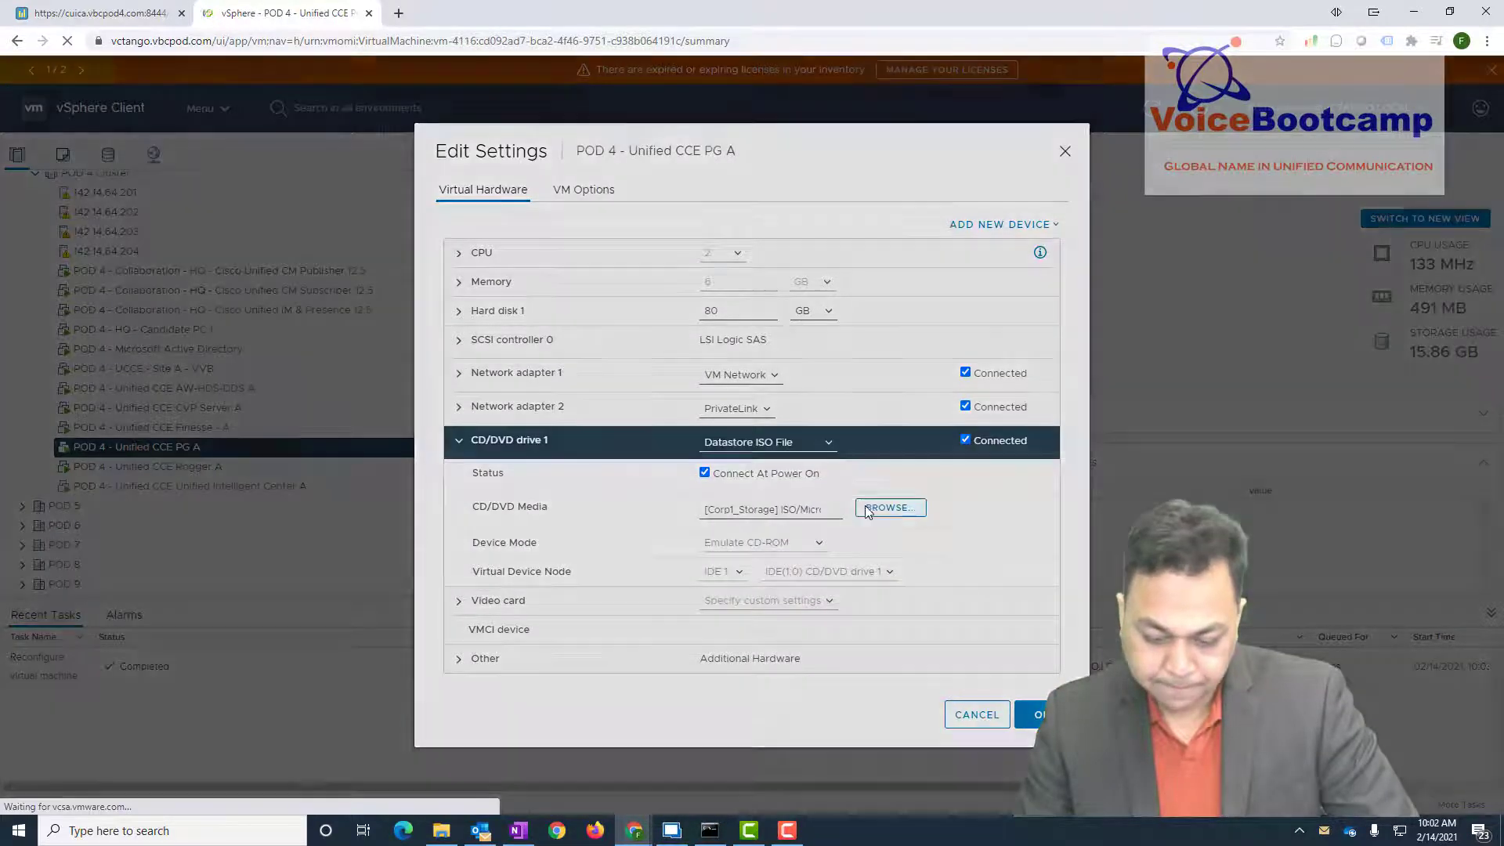
{"action": "left_click", "coordinate": [513, 303]}
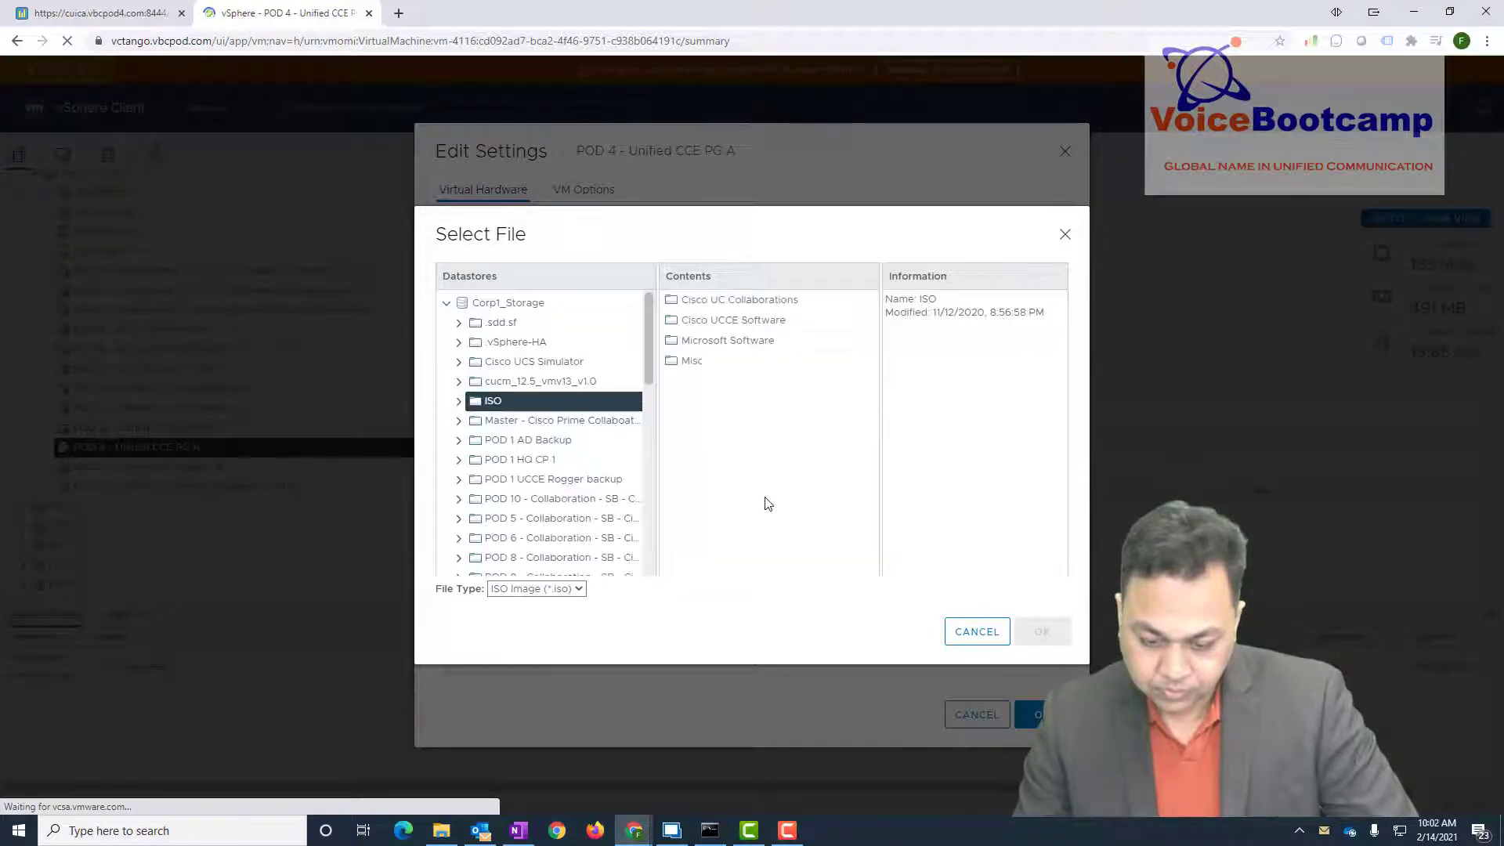
{"action": "double_click", "coordinate": [748, 320]}
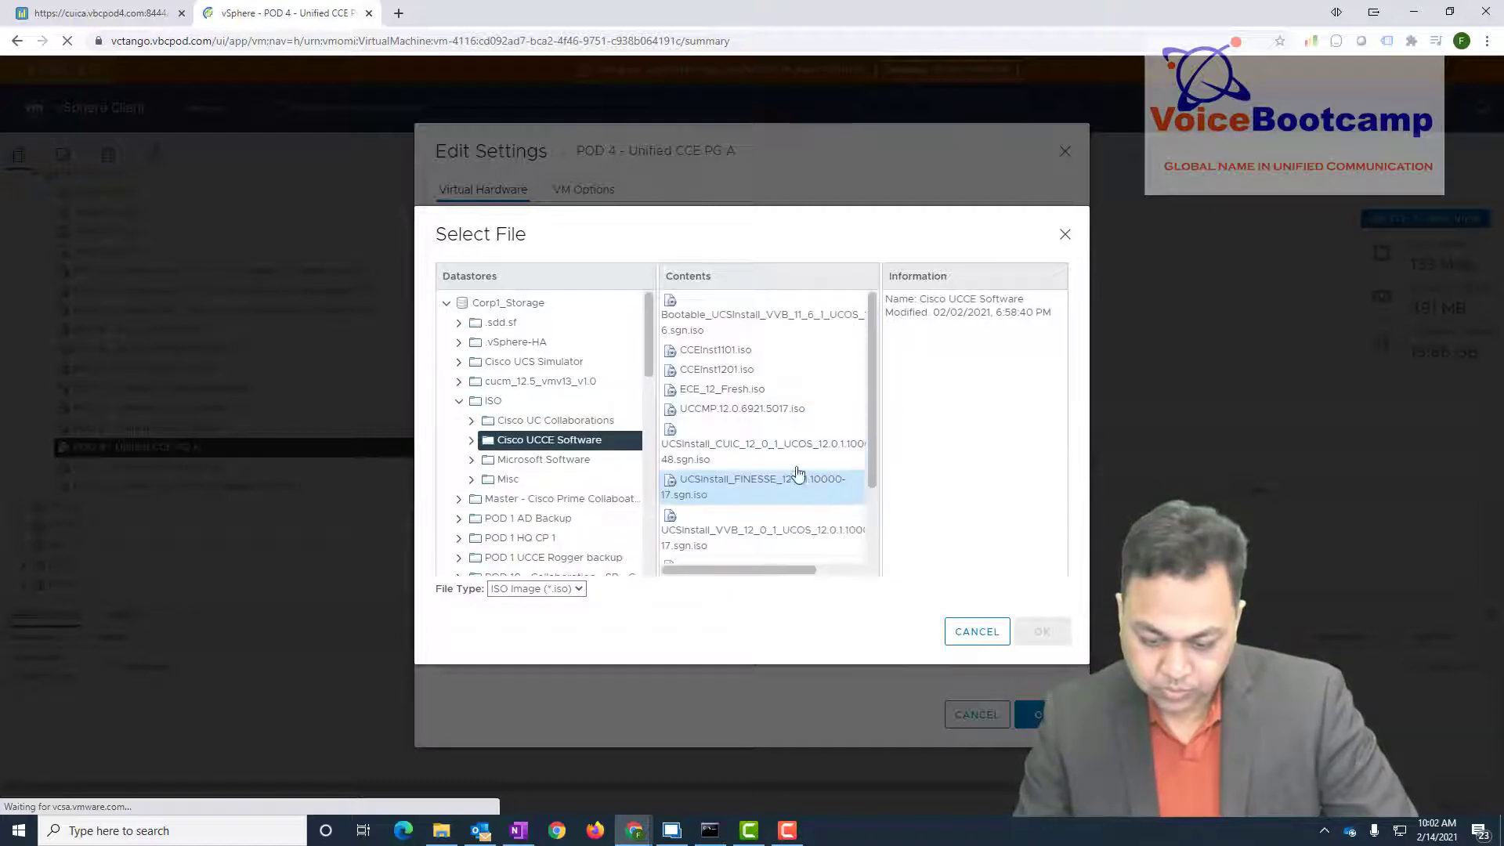
{"action": "left_click", "coordinate": [717, 373]}
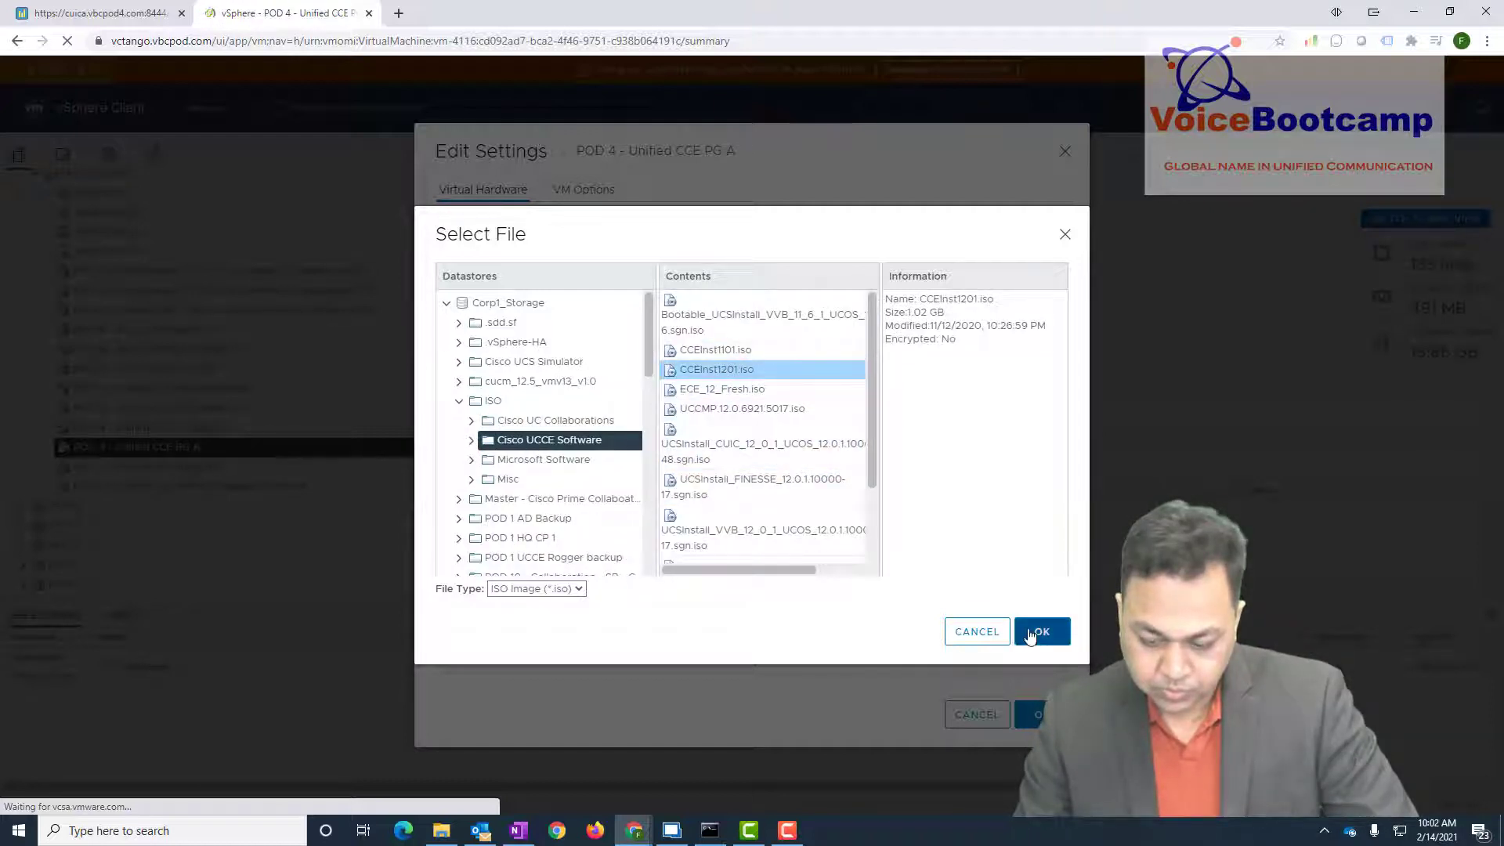
{"action": "left_click", "coordinate": [1031, 633]}
{"action": "left_click", "coordinate": [1040, 715]}
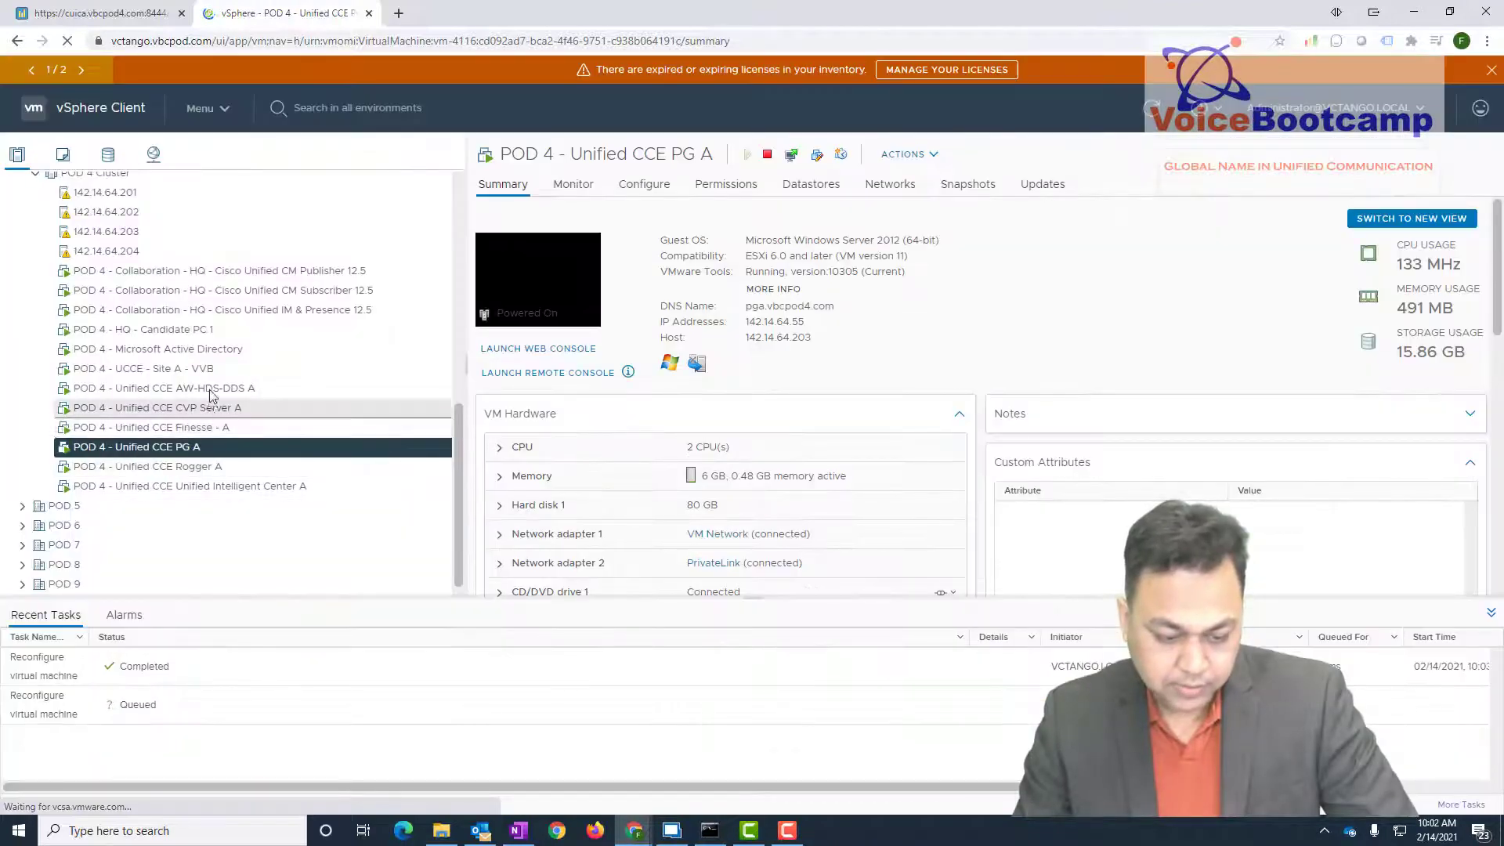
{"action": "left_click", "coordinate": [212, 389]}
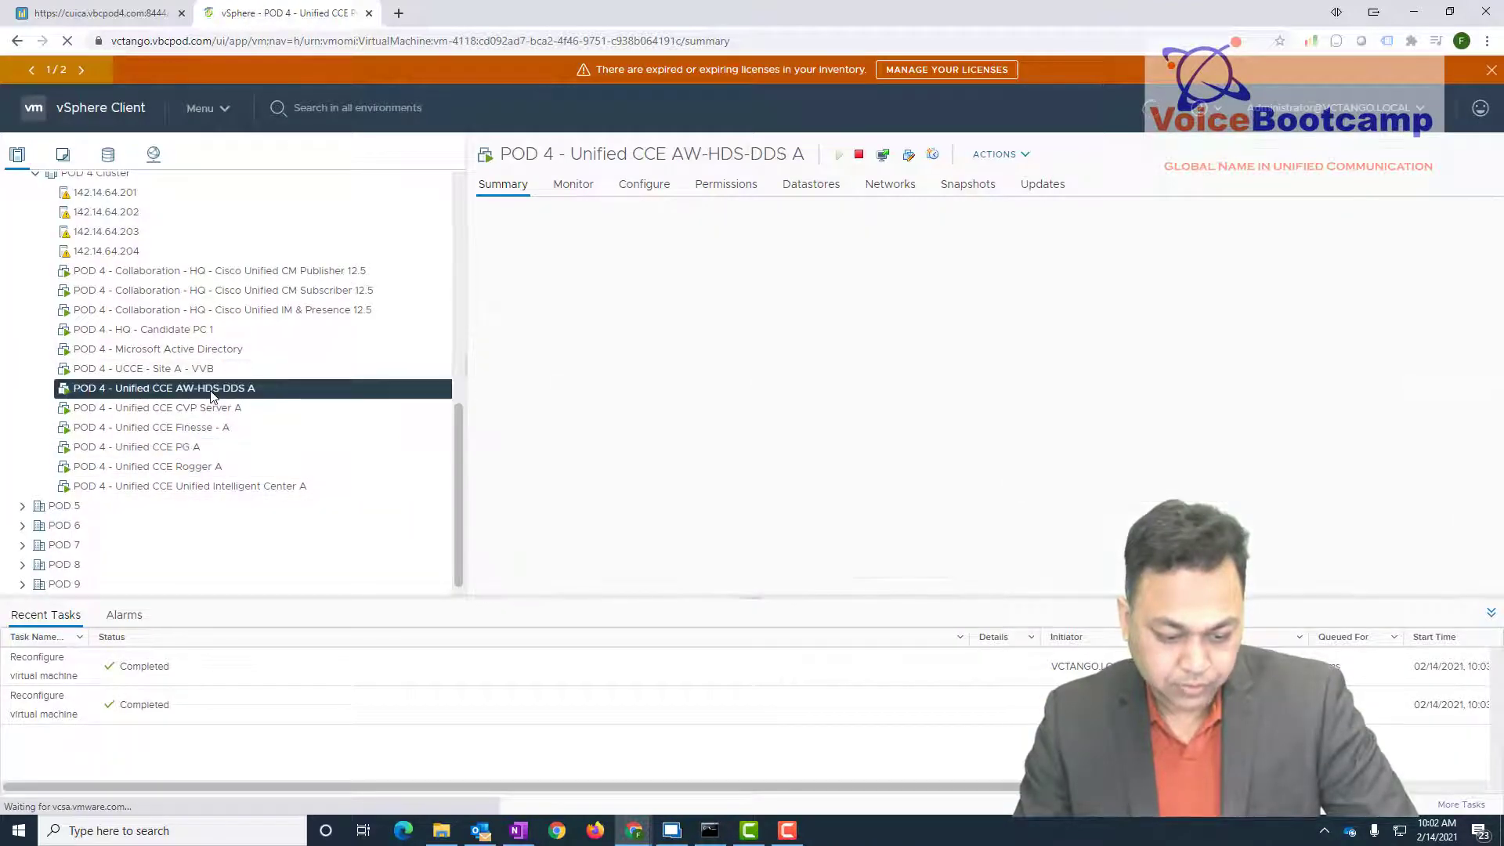
- Mount CCEInst1201.iso from Corp1_Storage's ISO/Cisco UCCE Software folder on AW-HDS-DDS A's CD/DVD drive
{"action": "right_click", "coordinate": [212, 390]}
{"action": "left_click", "coordinate": [266, 554]}
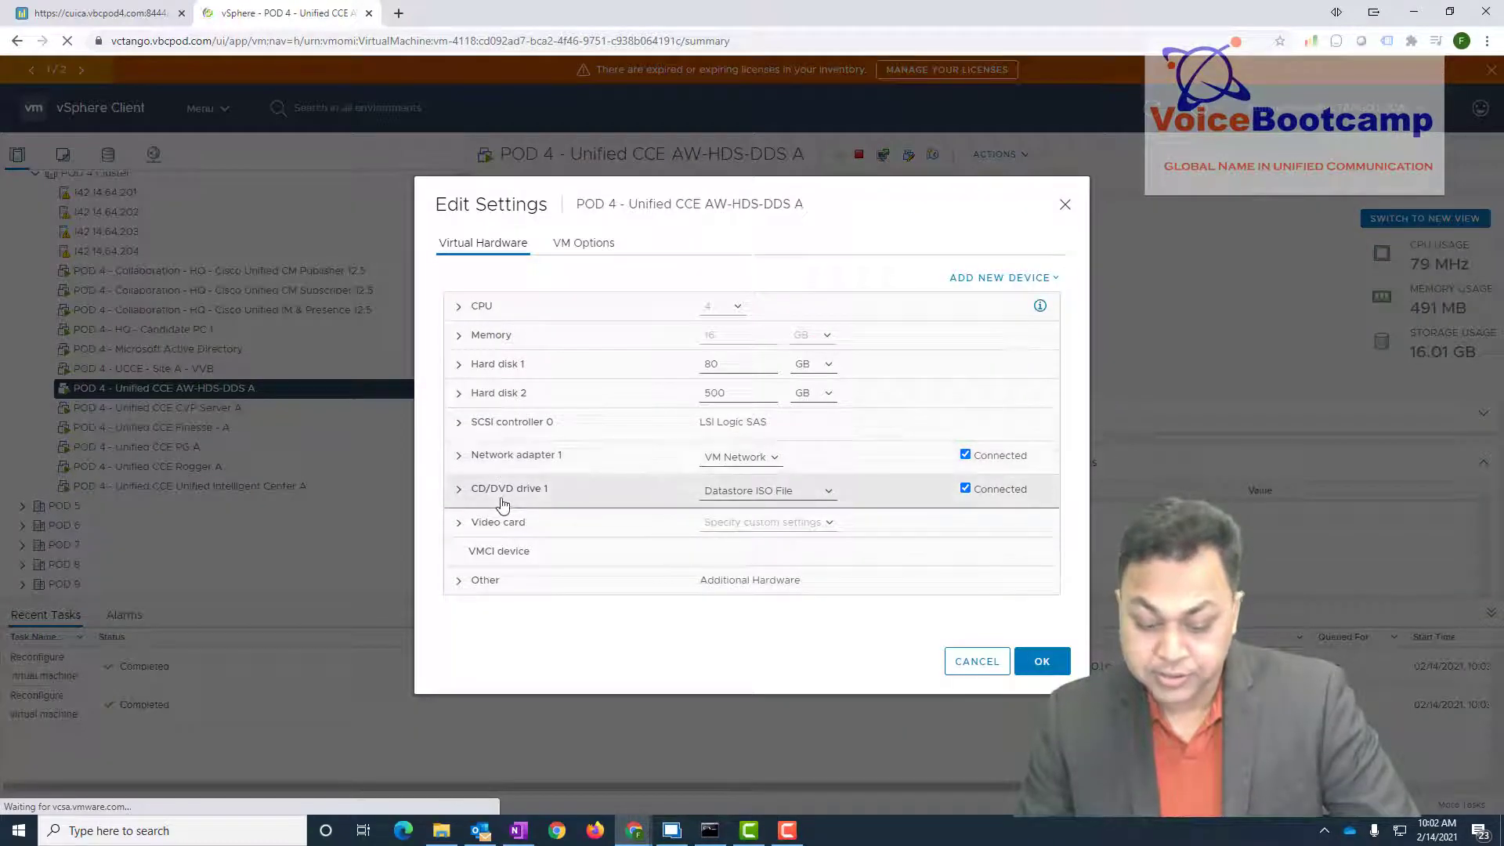
{"action": "left_click", "coordinate": [498, 491]}
{"action": "left_click", "coordinate": [895, 507]}
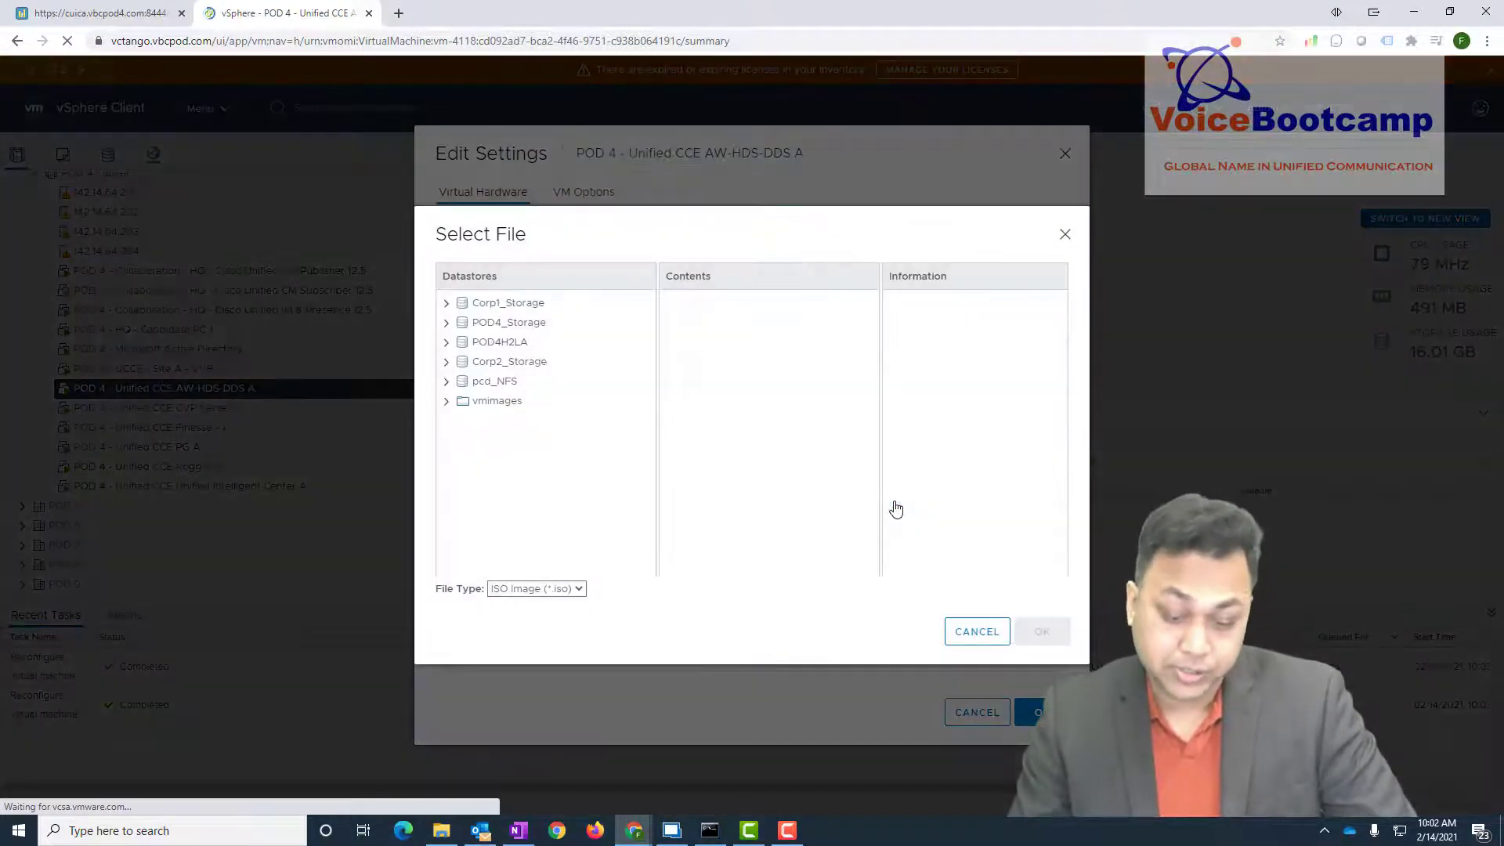
{"action": "left_click", "coordinate": [548, 303]}
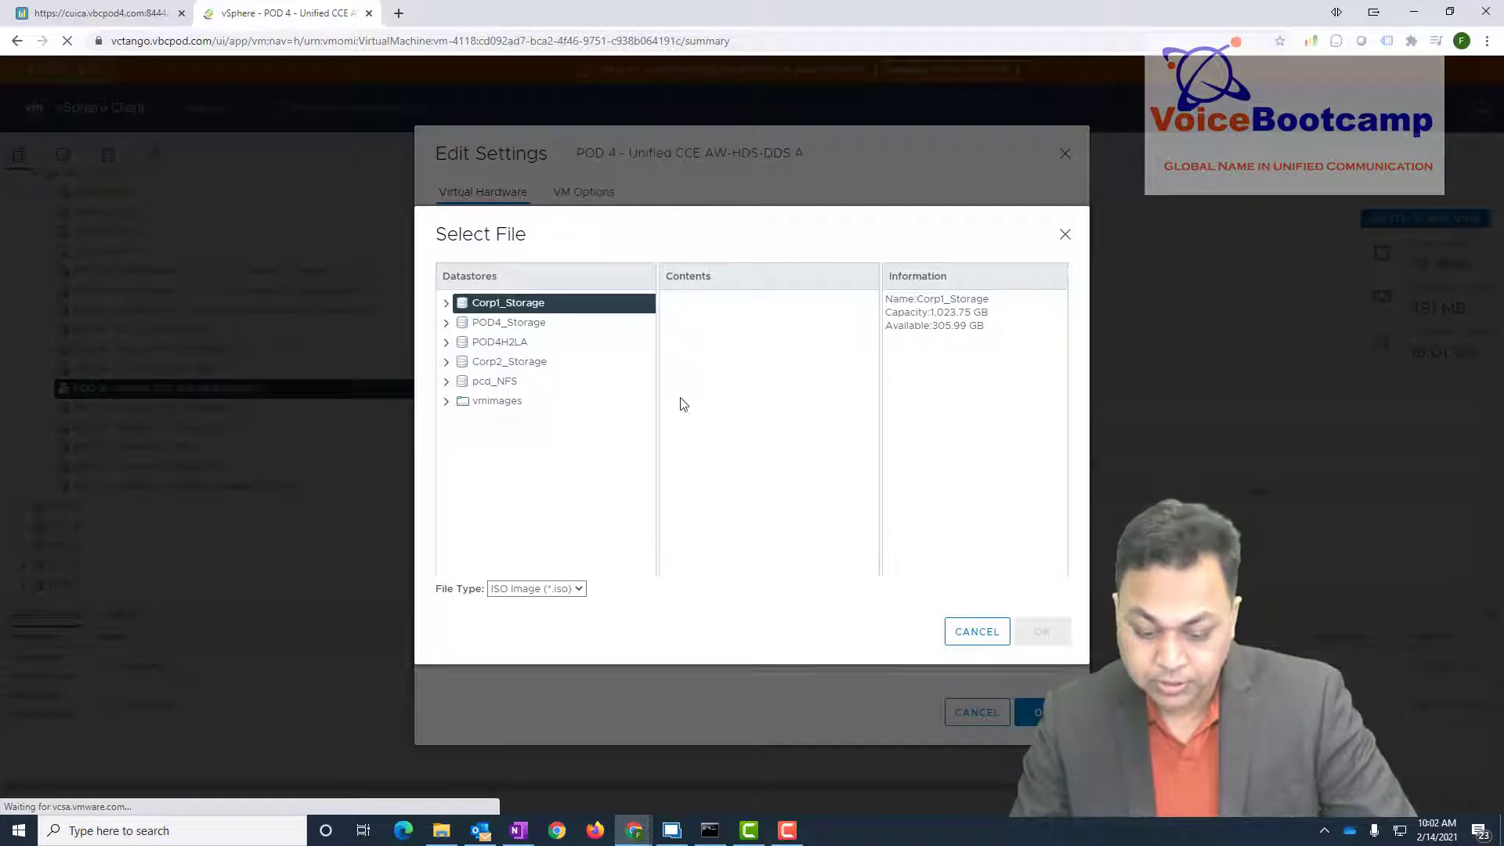
{"action": "double_click", "coordinate": [743, 390]}
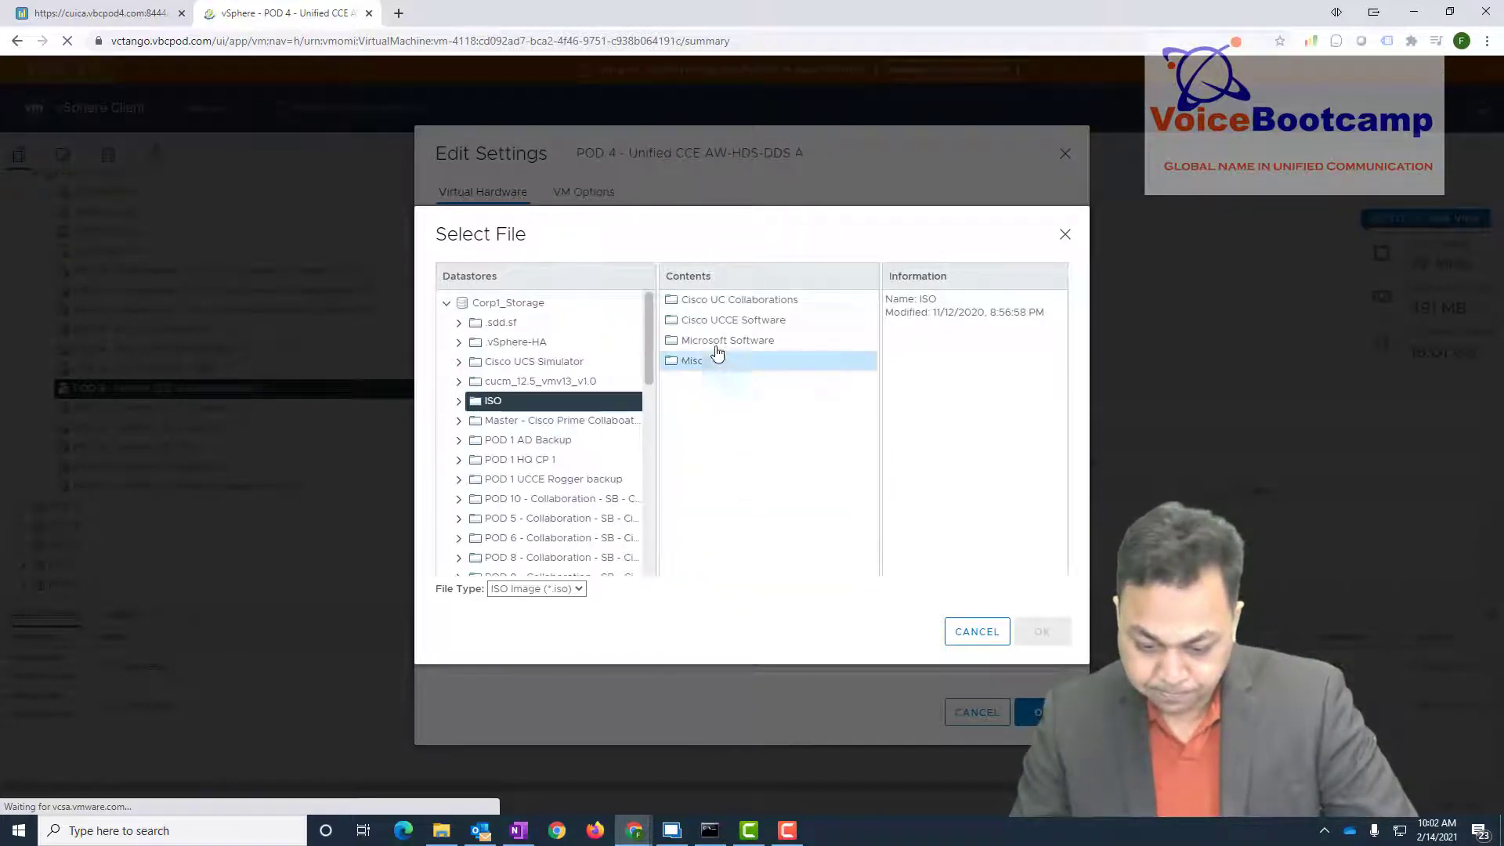
{"action": "double_click", "coordinate": [724, 324]}
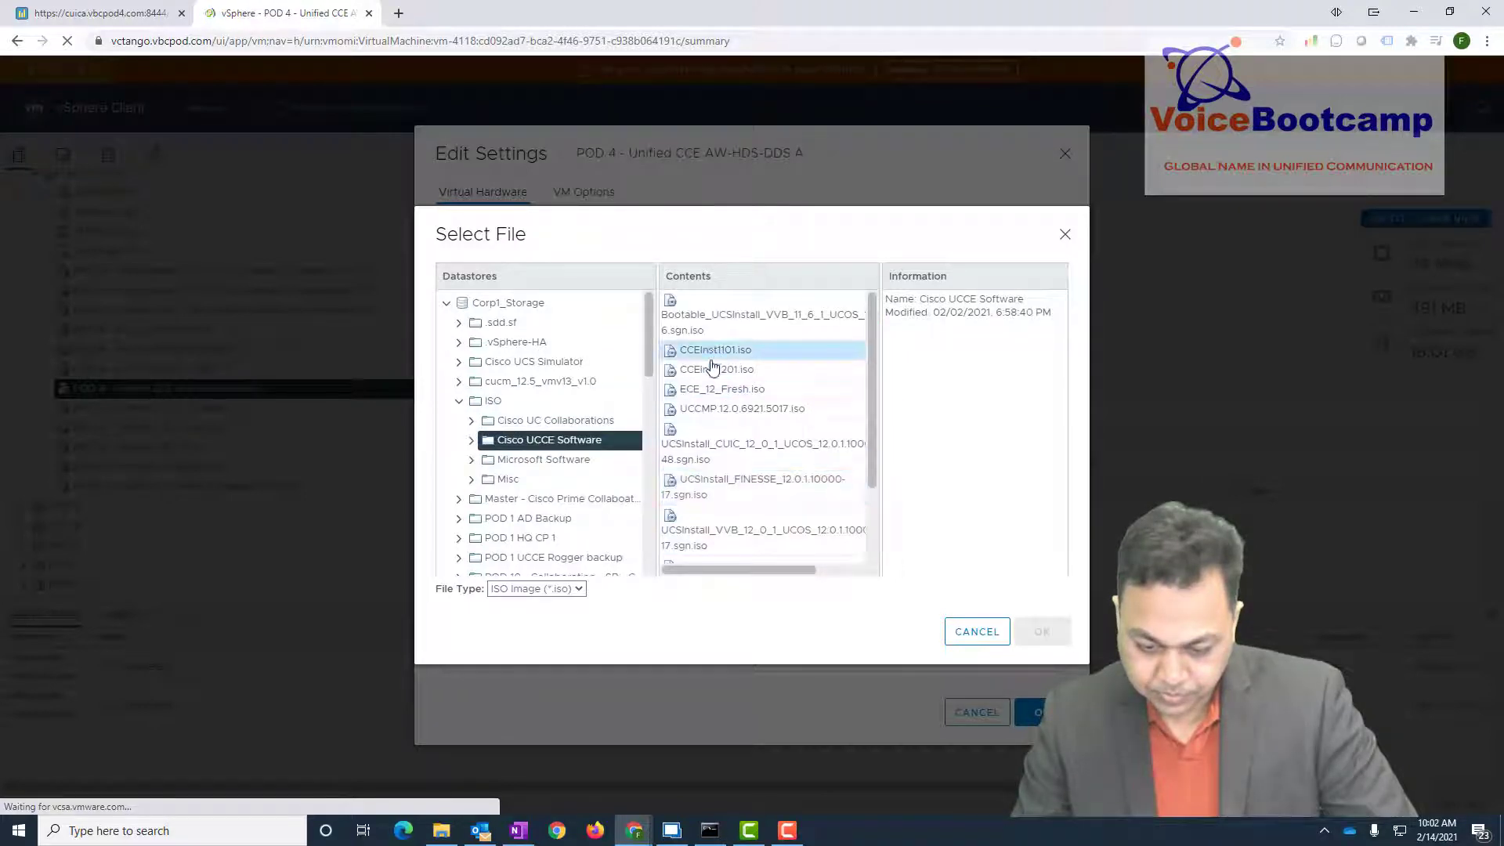
{"action": "left_click", "coordinate": [715, 369]}
{"action": "left_click", "coordinate": [1042, 631]}
{"action": "left_click", "coordinate": [1037, 712]}
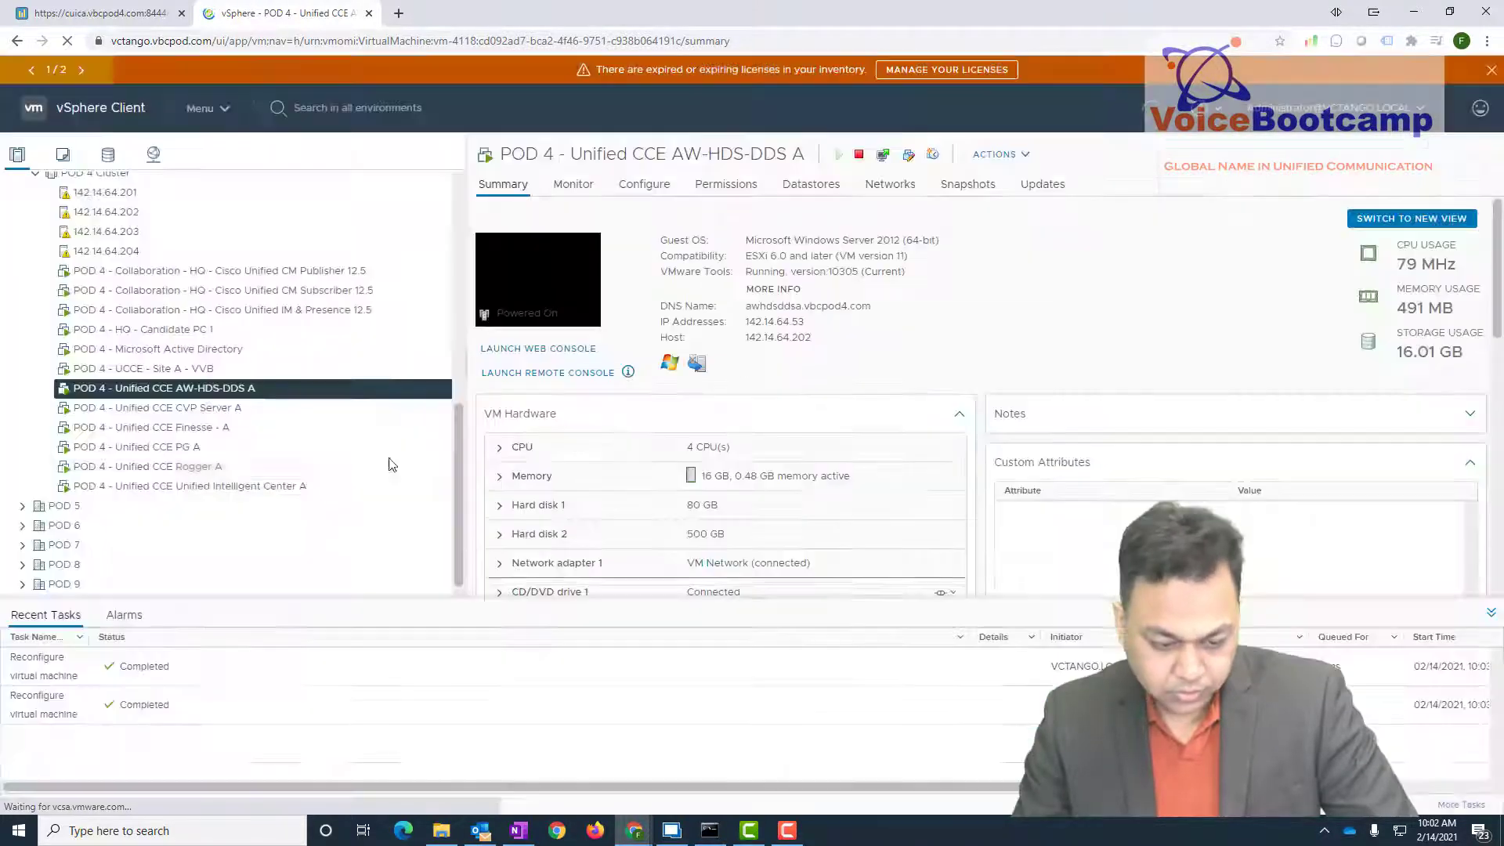
- Select CVP Server A and open its virtual hardware settings
{"action": "left_click", "coordinate": [188, 451]}
{"action": "left_click", "coordinate": [215, 411]}
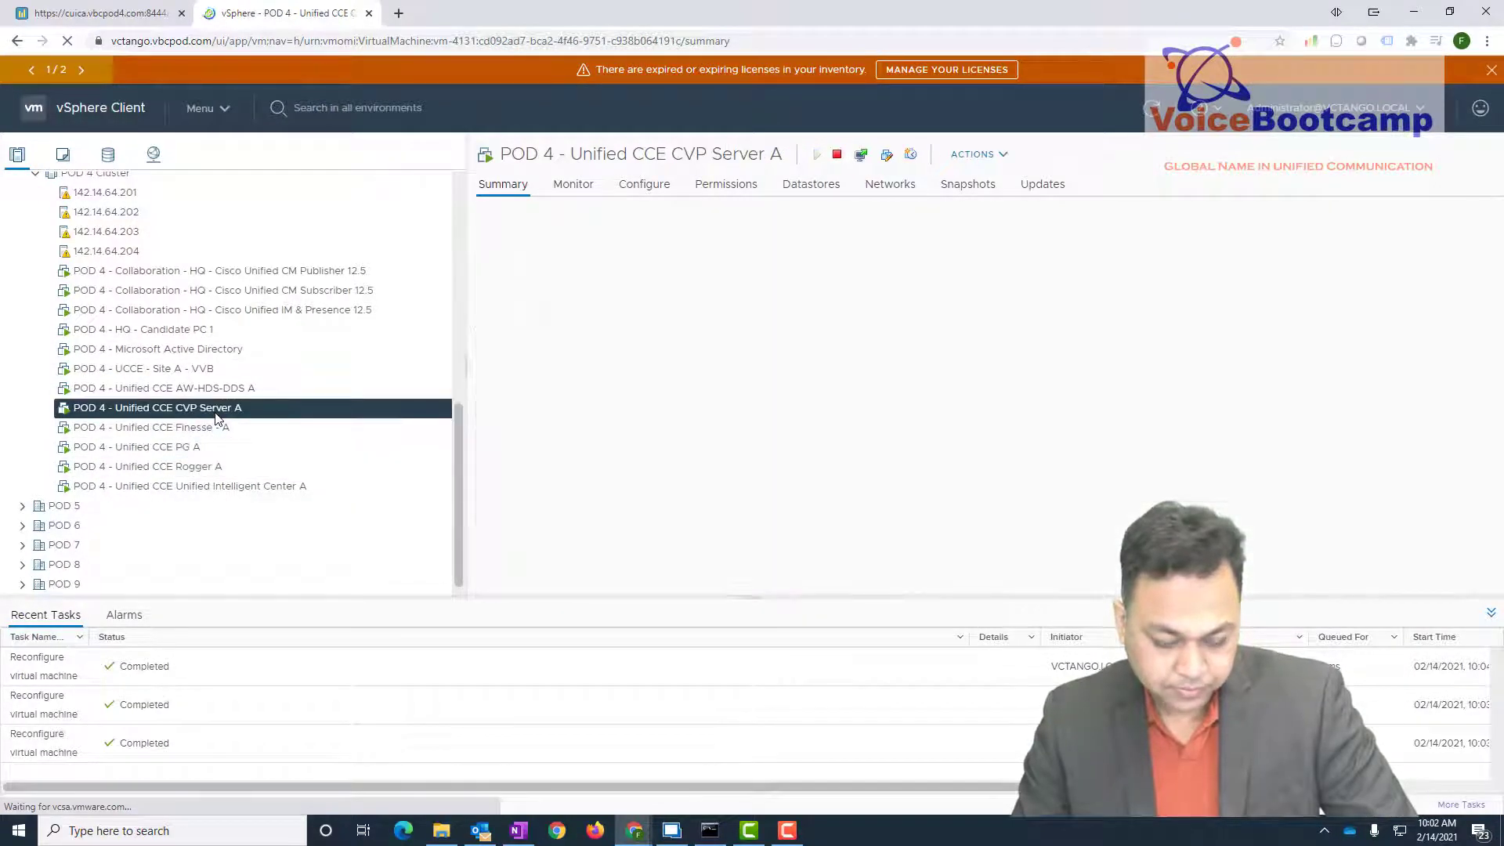
{"action": "right_click", "coordinate": [216, 415]}
{"action": "left_click", "coordinate": [270, 553]}
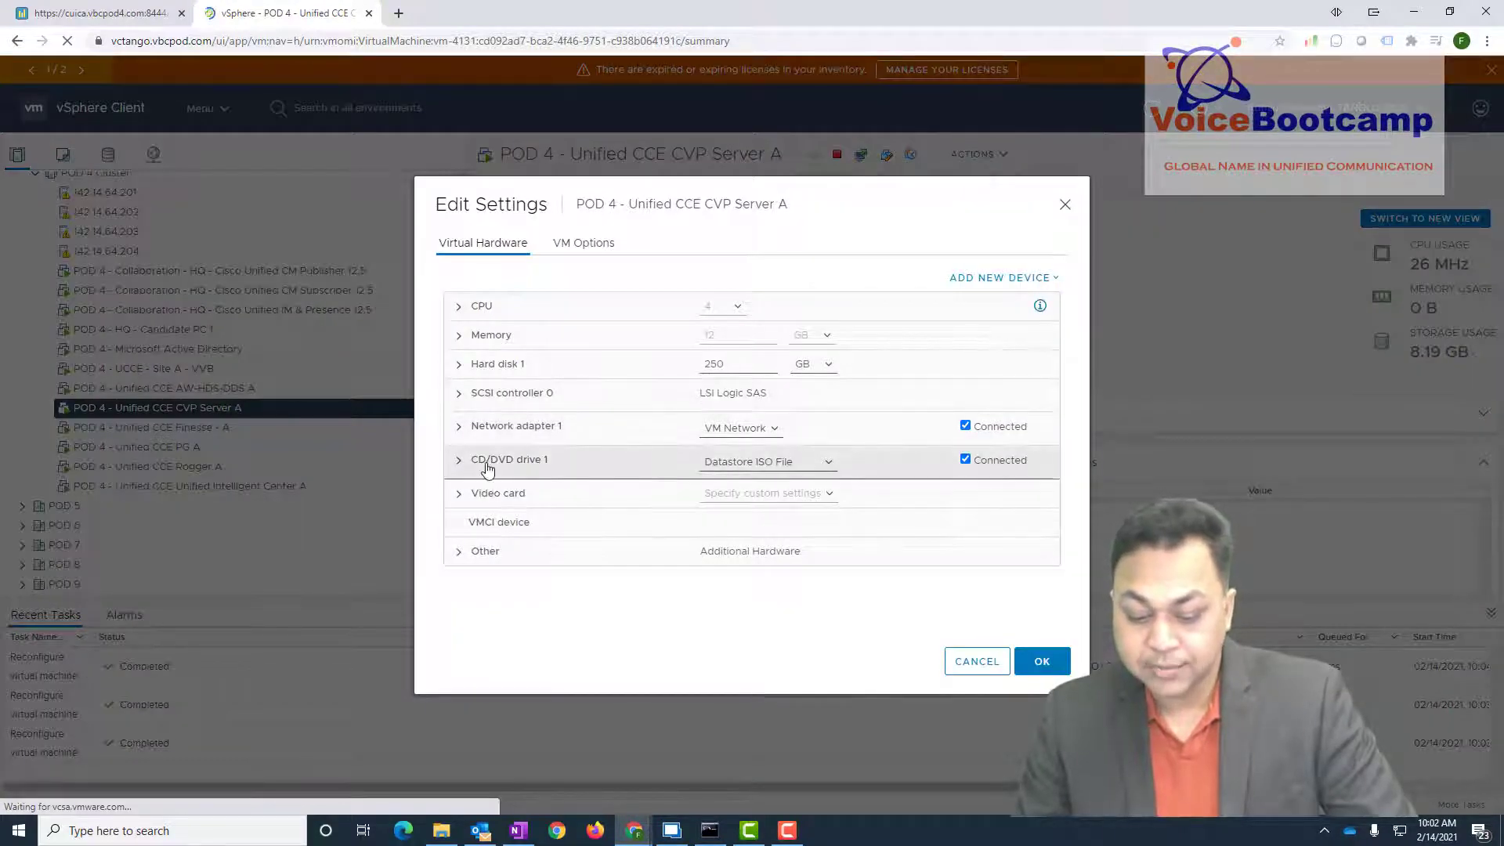
- Mount the UnifiedCVP_Installer ISO from Cisco UCCE Software on CVP Server A, then return to Remote Desktop Manager
{"action": "left_click", "coordinate": [487, 468]}
{"action": "left_click", "coordinate": [890, 492]}
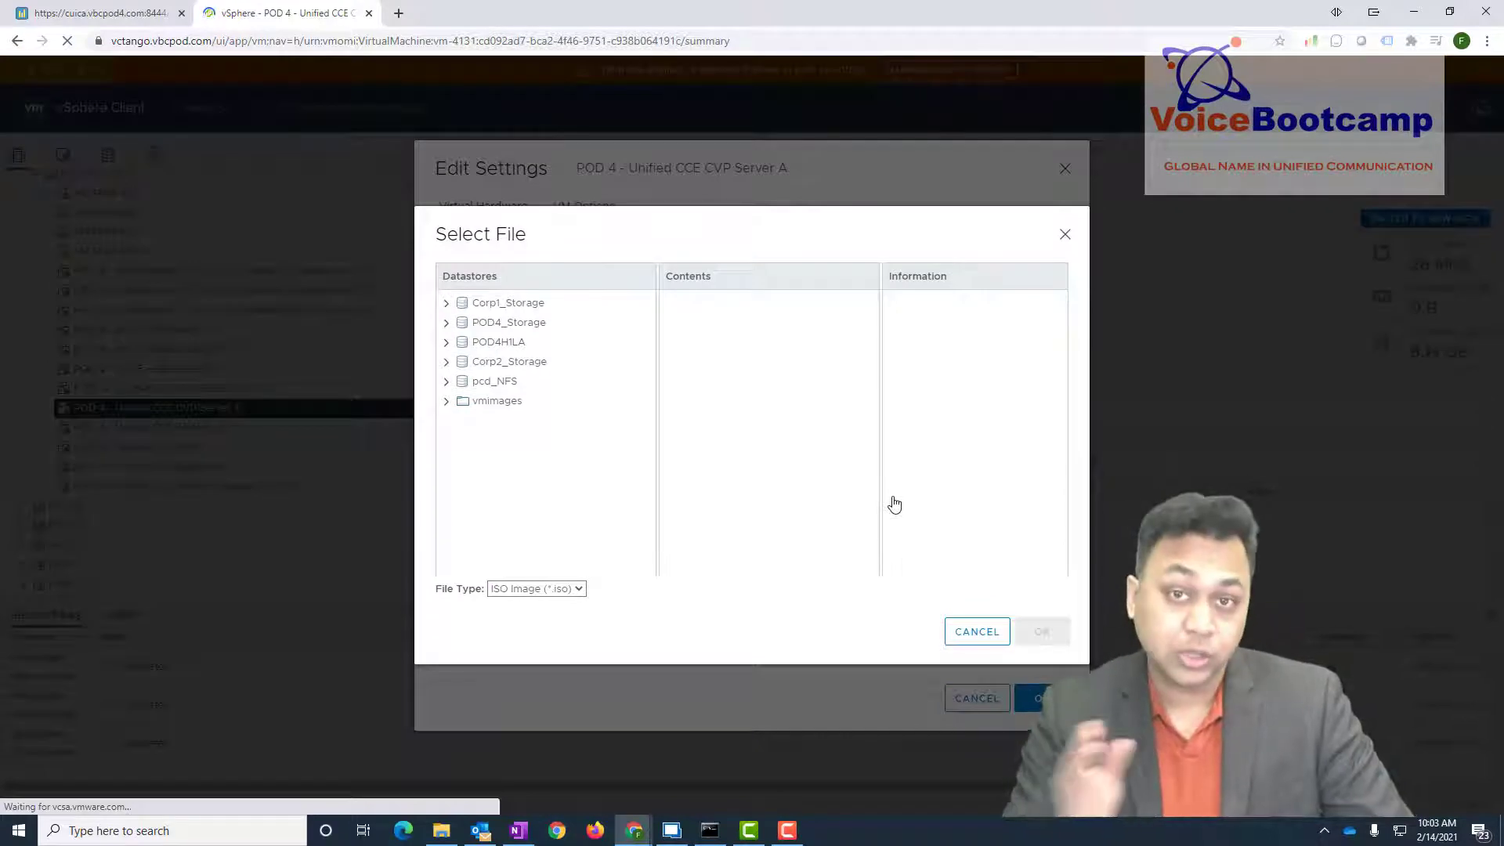
{"action": "left_click", "coordinate": [524, 310]}
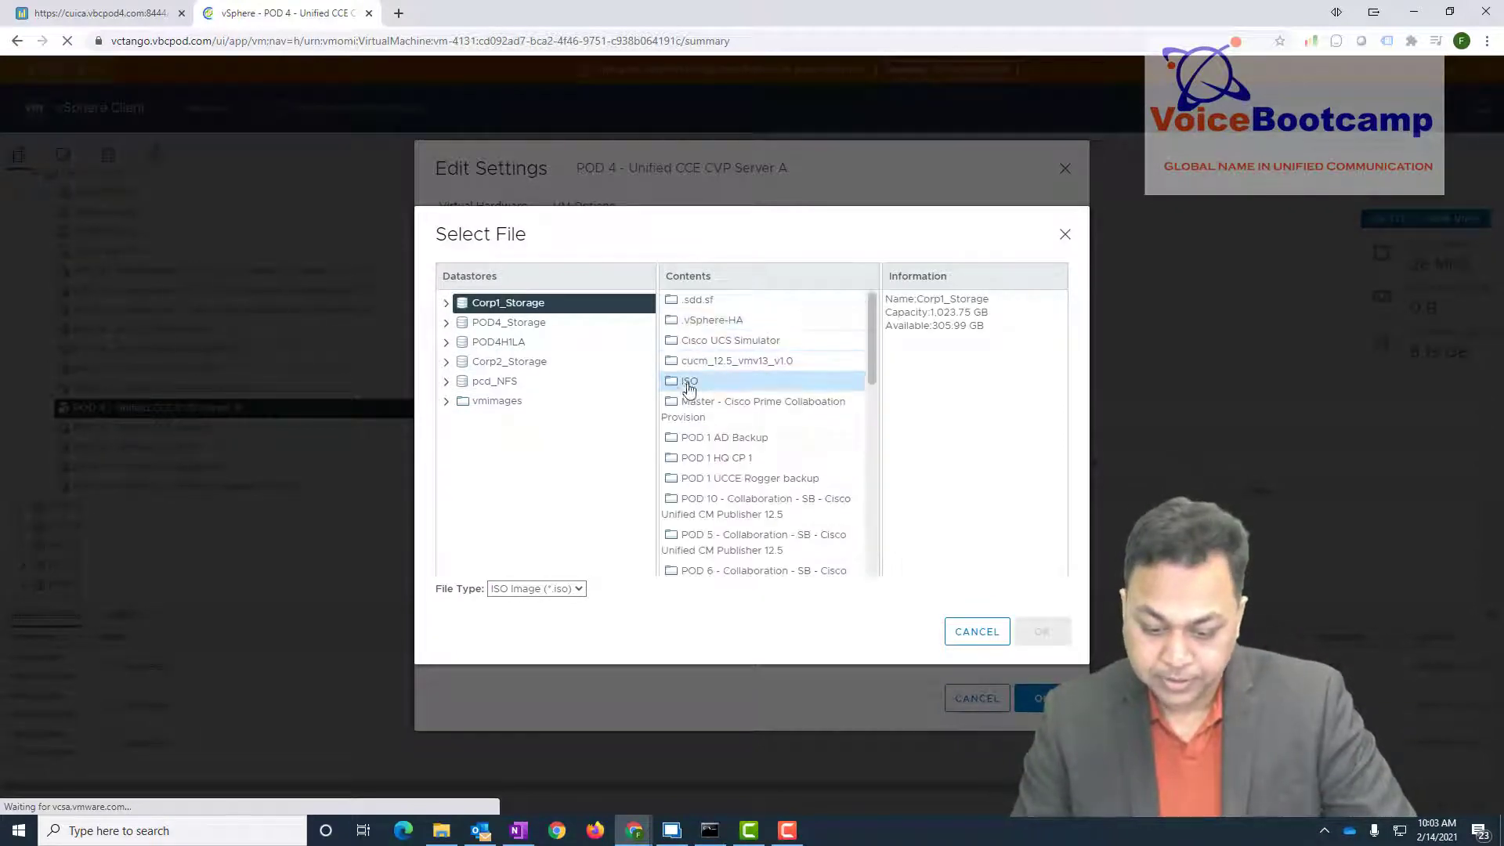
{"action": "double_click", "coordinate": [684, 384]}
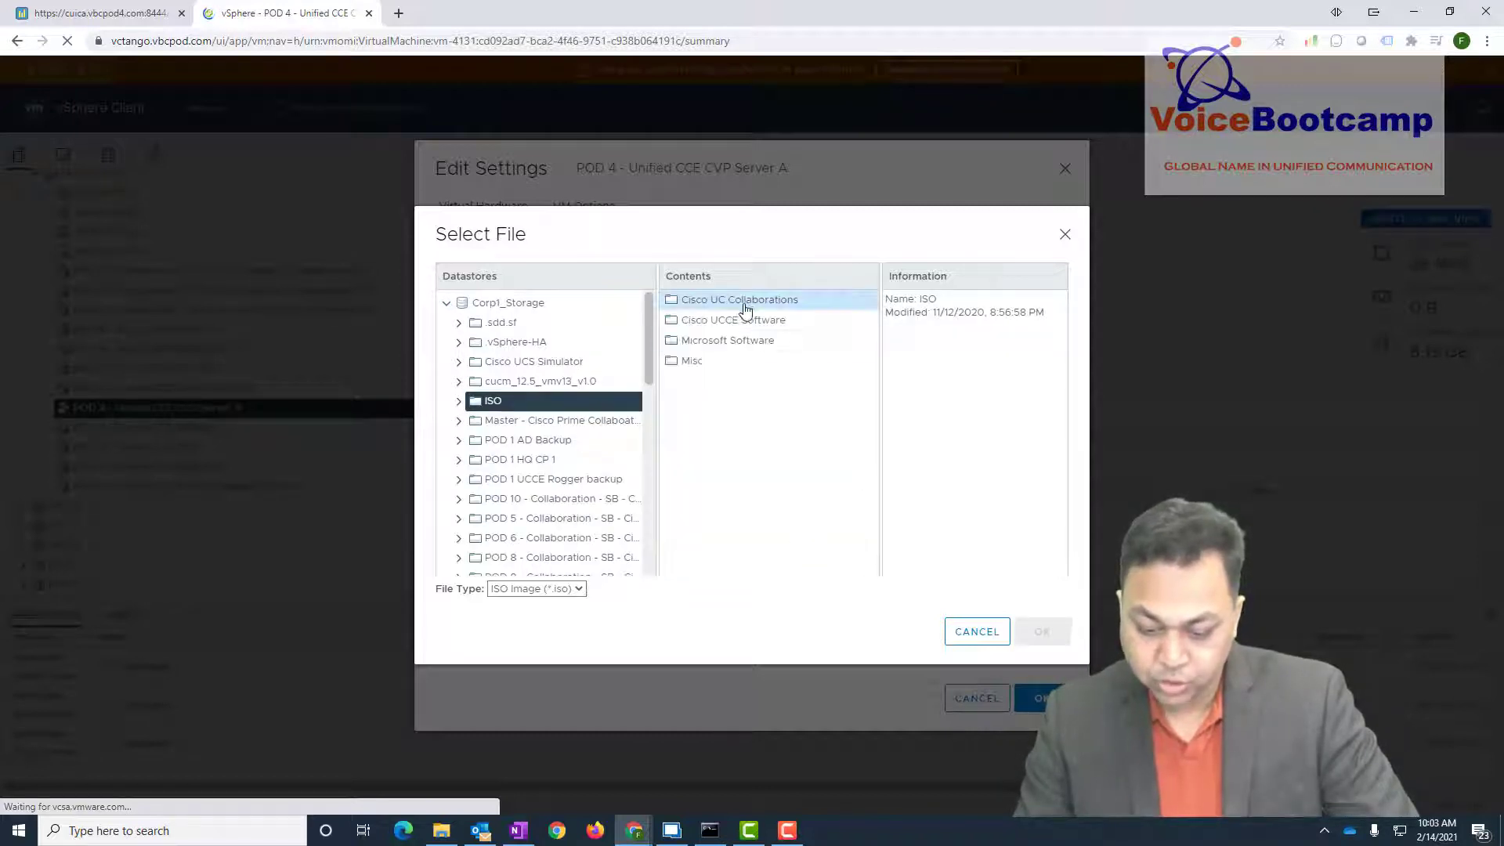
{"action": "double_click", "coordinate": [725, 320]}
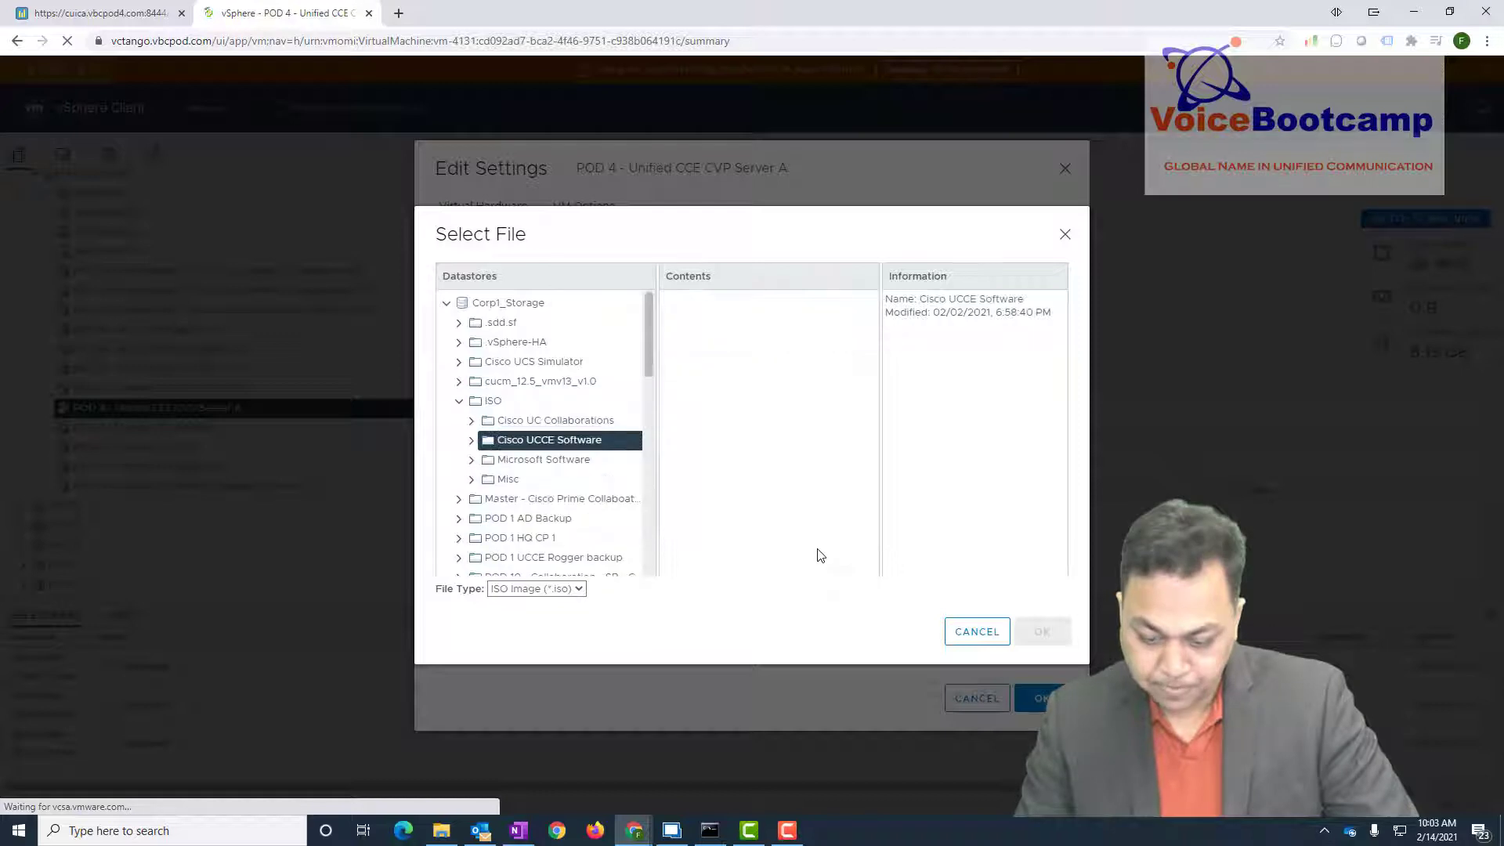
{"action": "scroll", "coordinate": [818, 558], "scroll_direction": "down", "scroll_amount": 5}
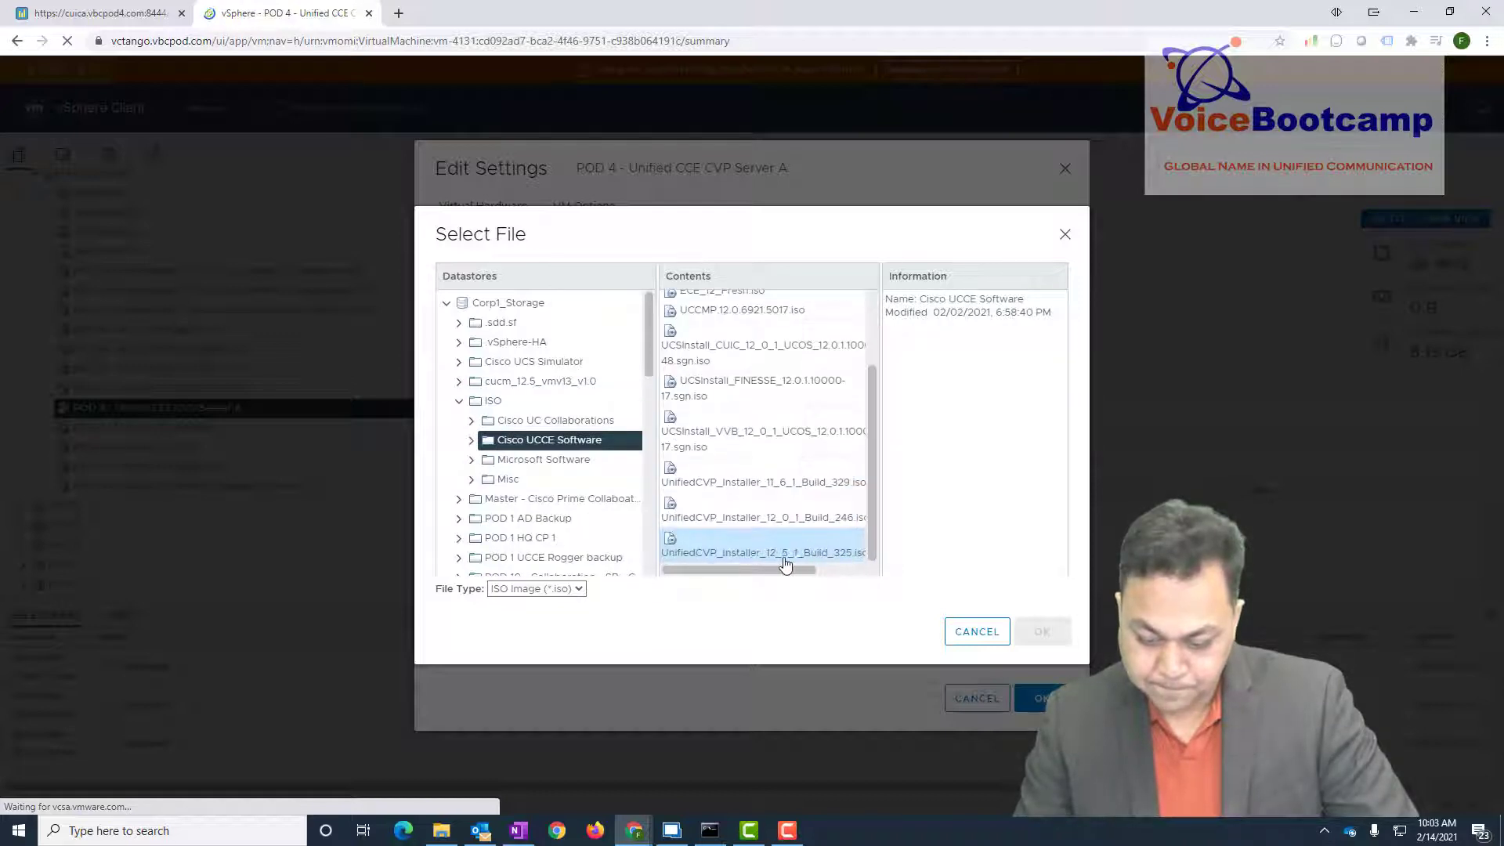
{"action": "left_click", "coordinate": [761, 513]}
{"action": "left_click", "coordinate": [1042, 631]}
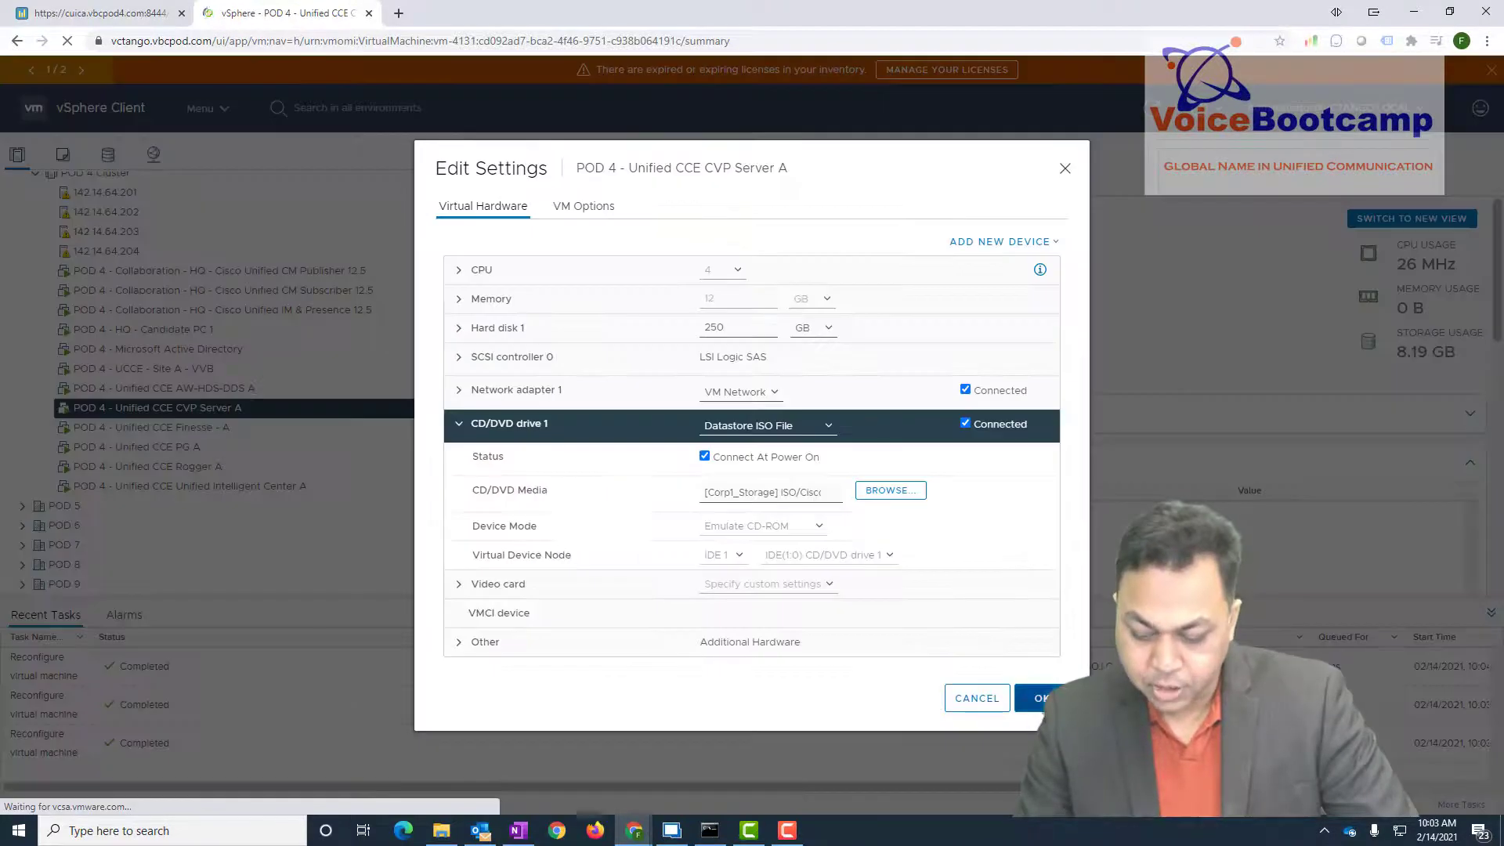
{"action": "left_click", "coordinate": [1042, 698]}
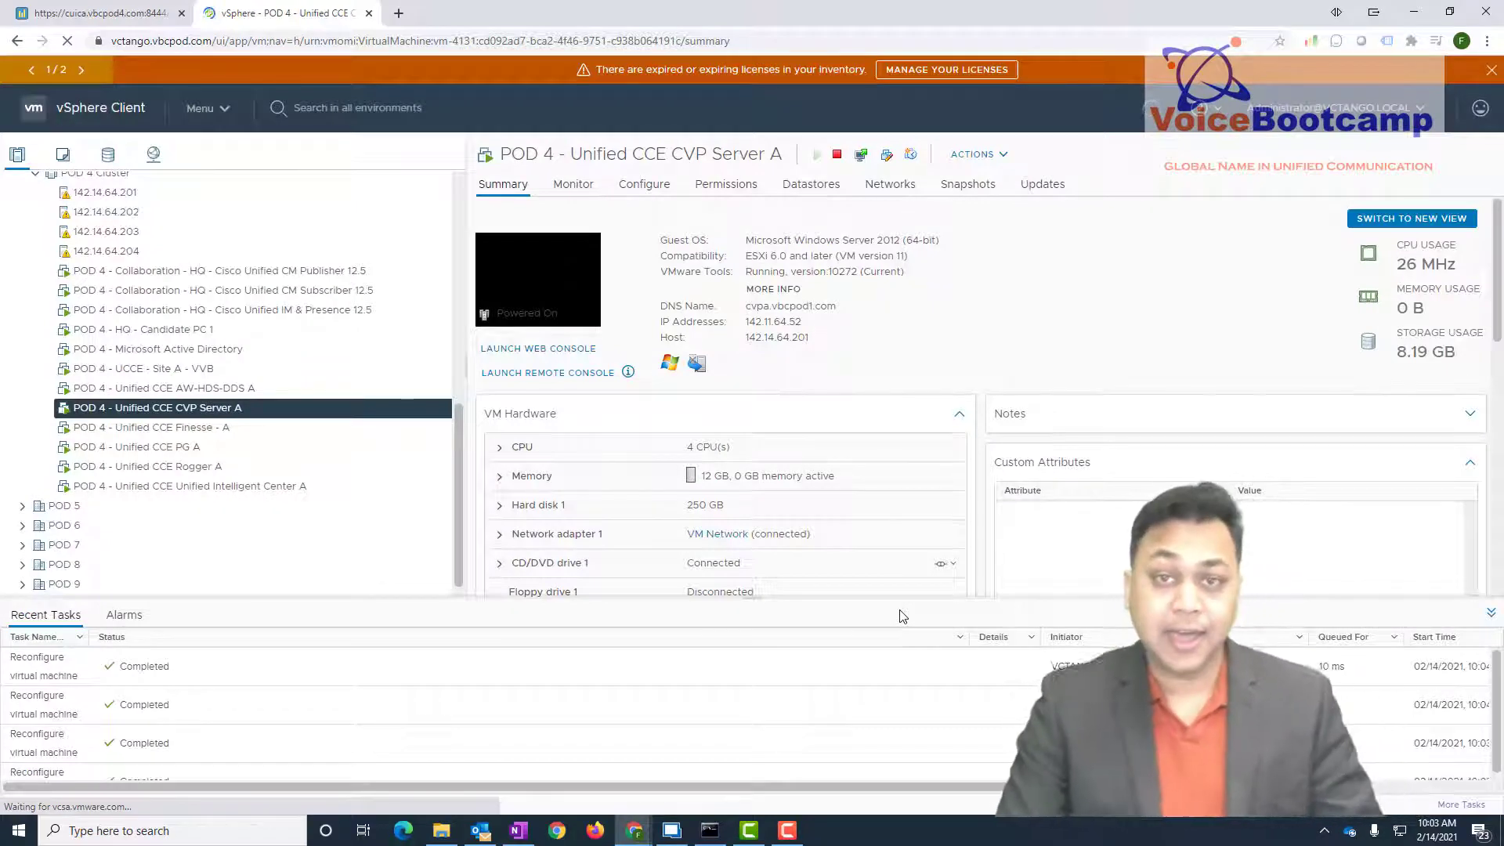
{"action": "left_click", "coordinate": [672, 832]}
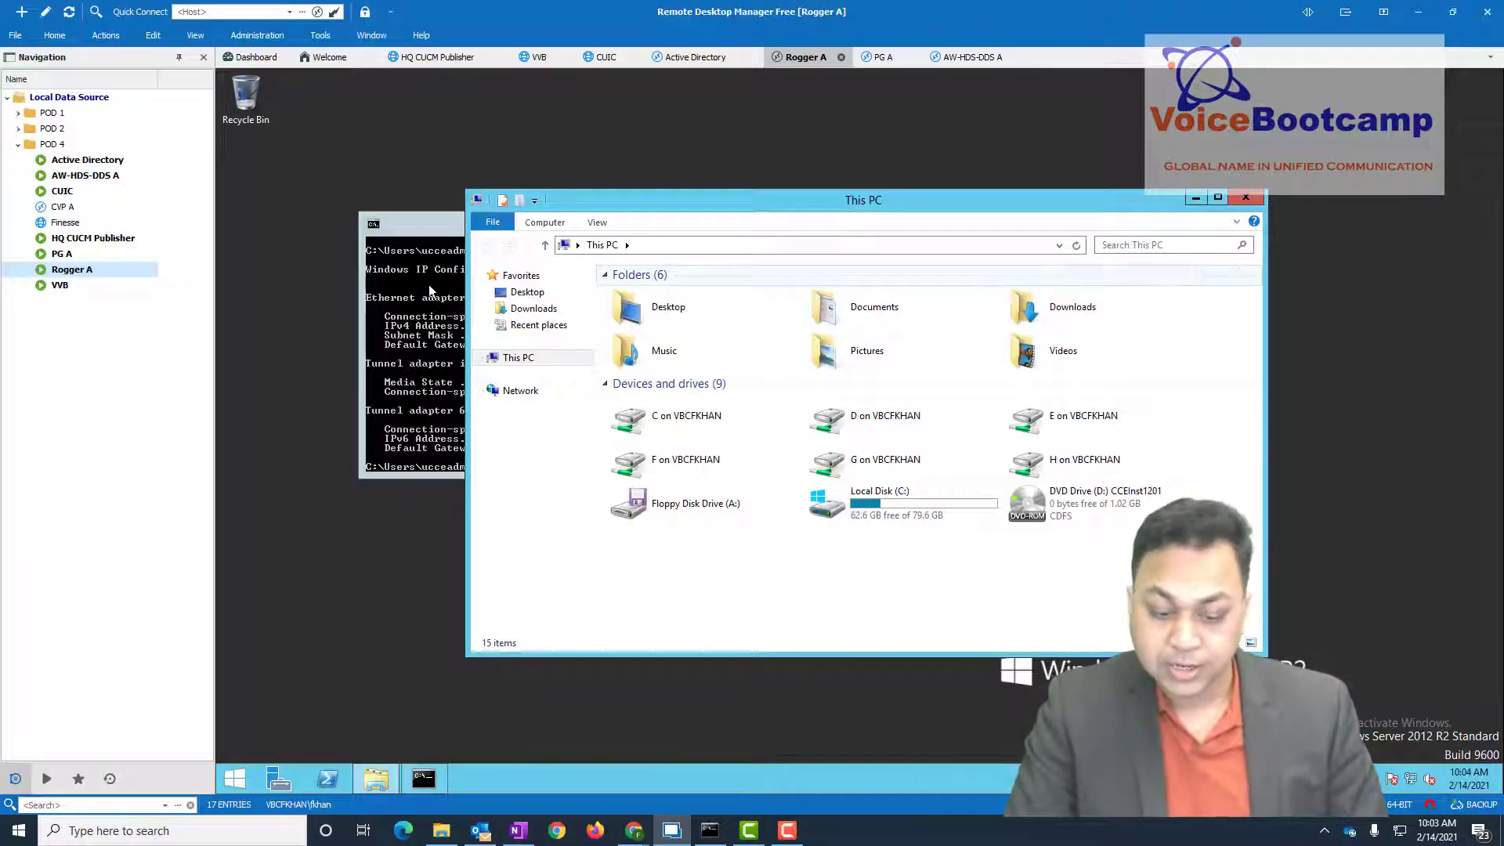
- On Rogger A, launch setup from the ICM-CCE-Installer folder on the CCEInst1201 DVD drive
{"action": "double_click", "coordinate": [1125, 497]}
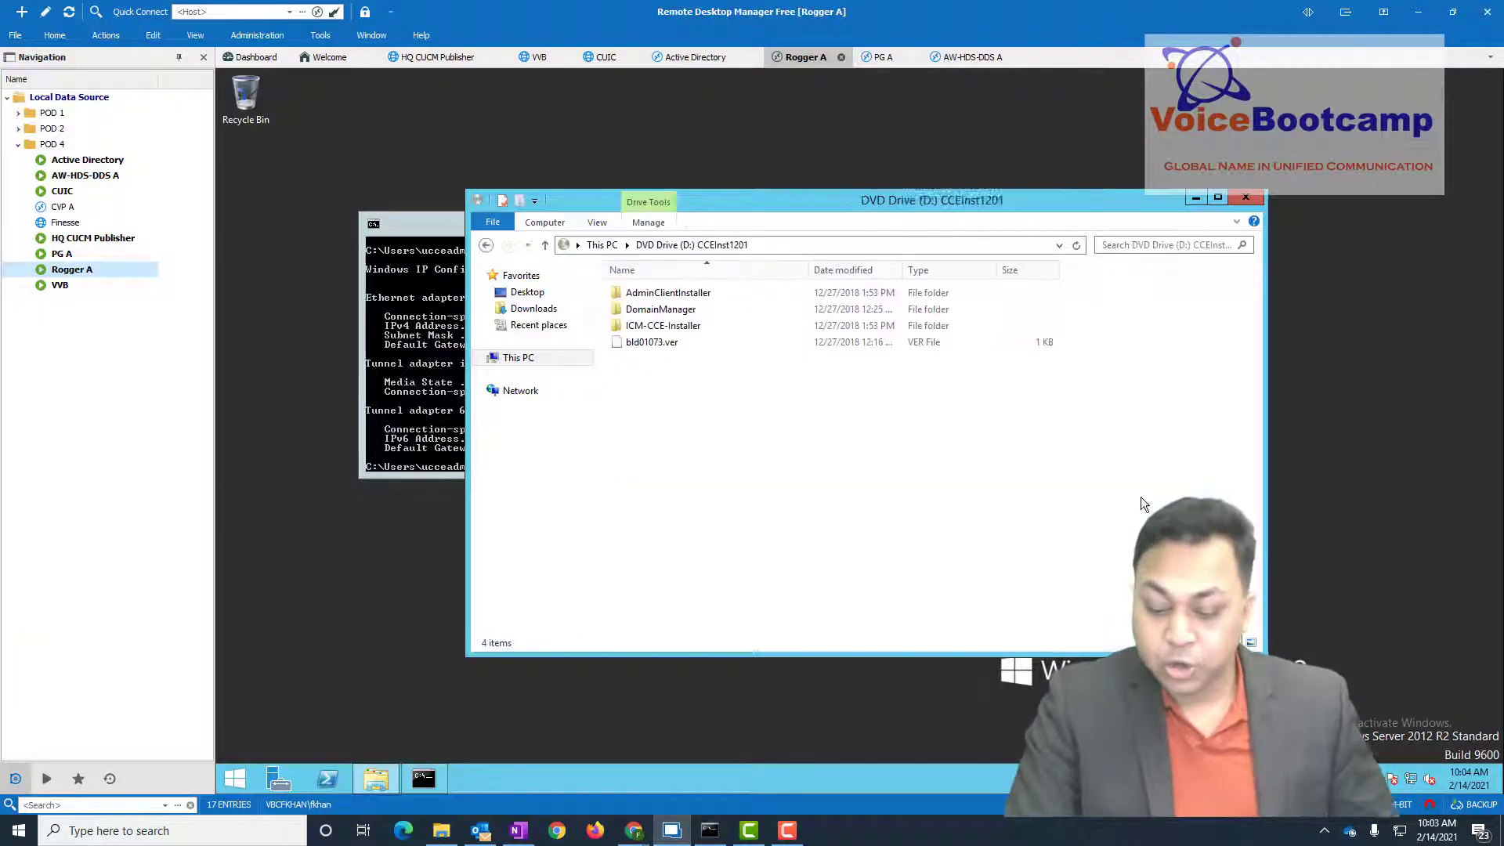
{"action": "double_click", "coordinate": [667, 326]}
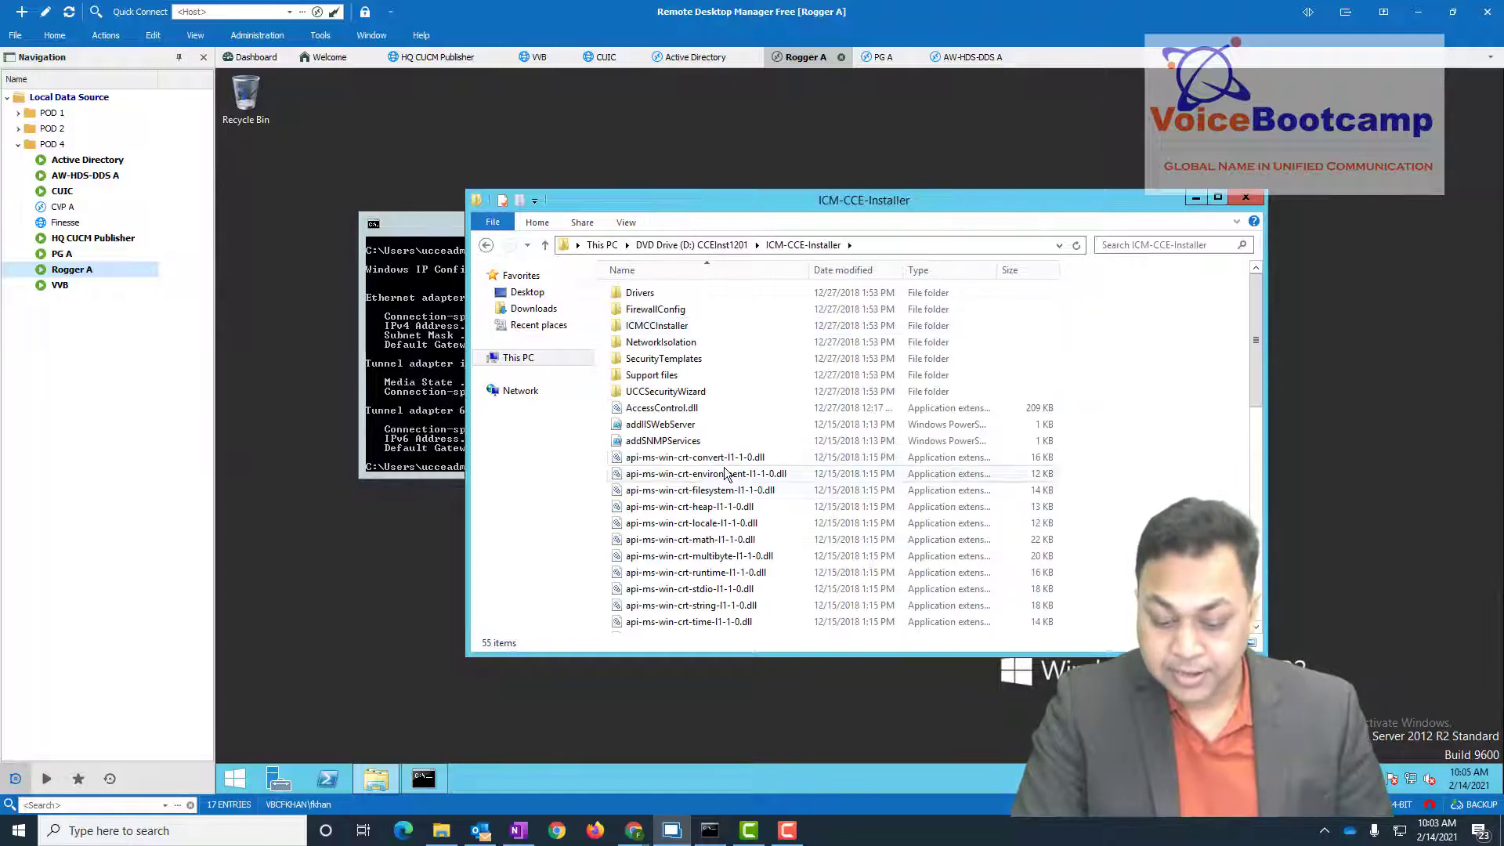
{"action": "scroll", "coordinate": [721, 486], "scroll_direction": "down", "scroll_amount": 10}
{"action": "left_click", "coordinate": [722, 509]}
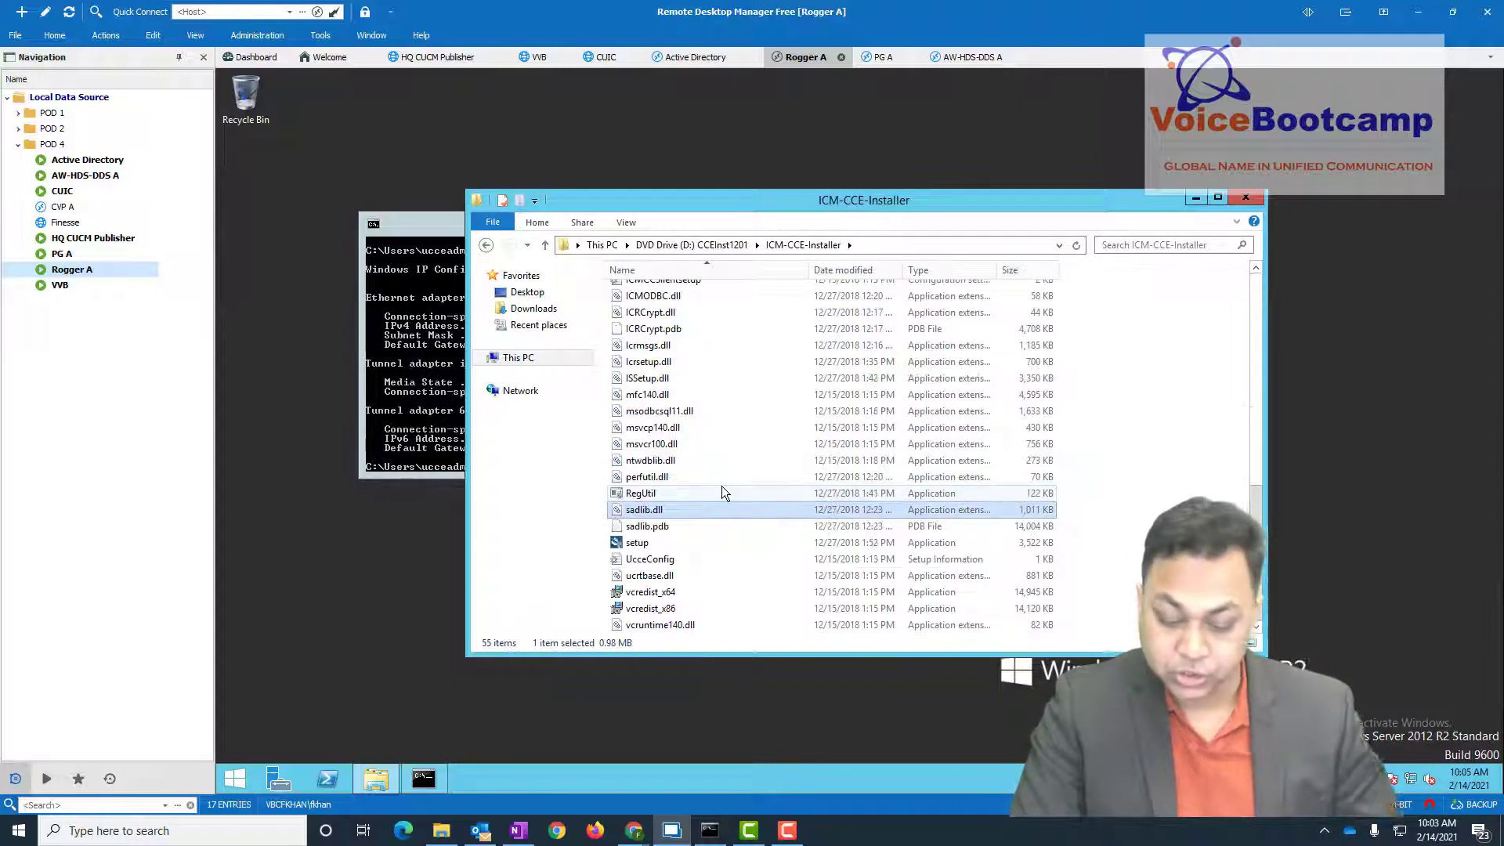
{"action": "double_click", "coordinate": [627, 544]}
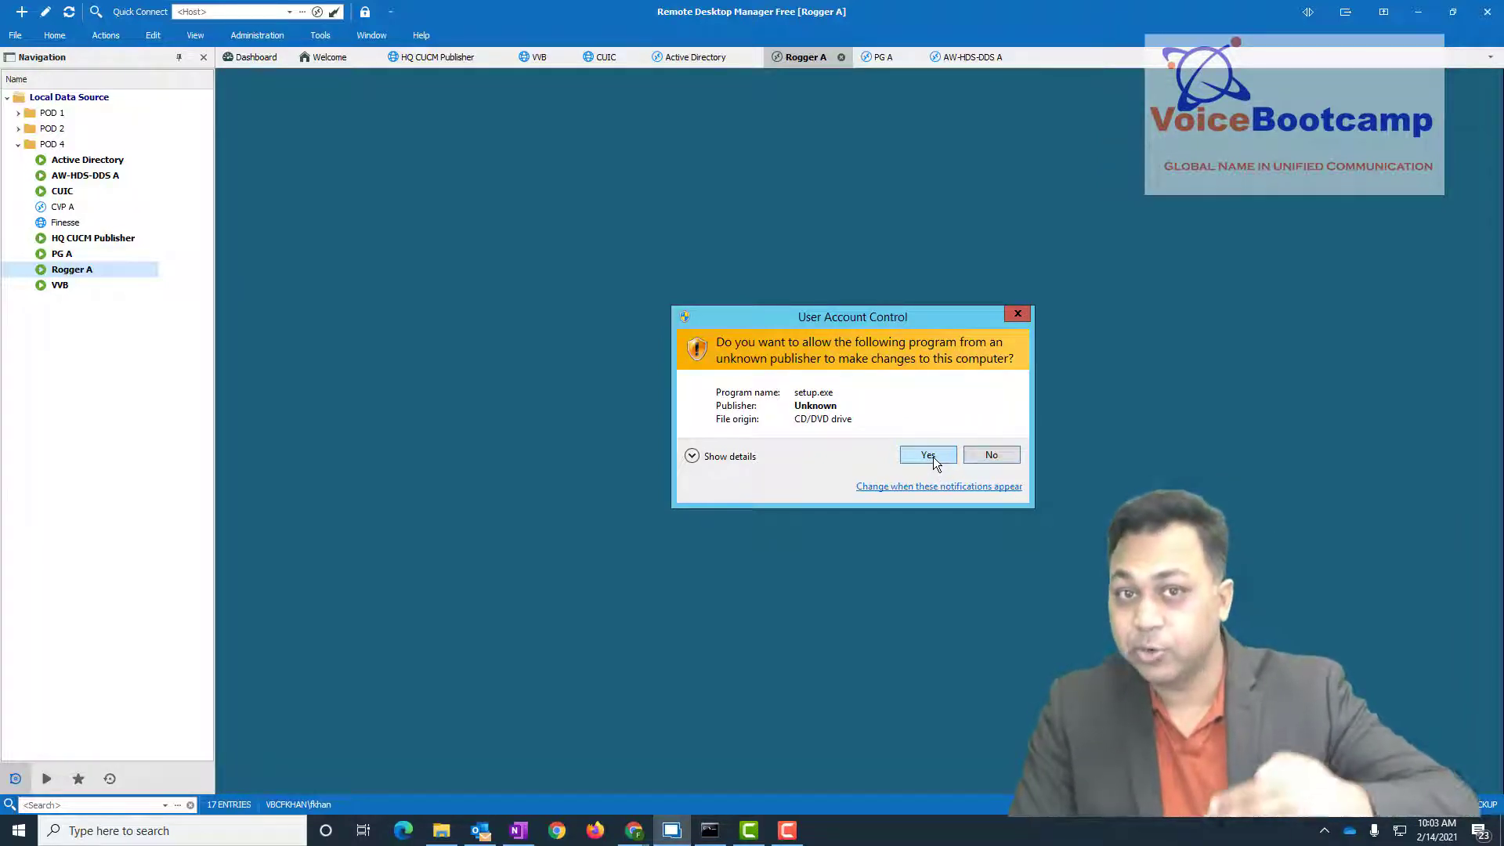
{"action": "left_click", "coordinate": [928, 455]}
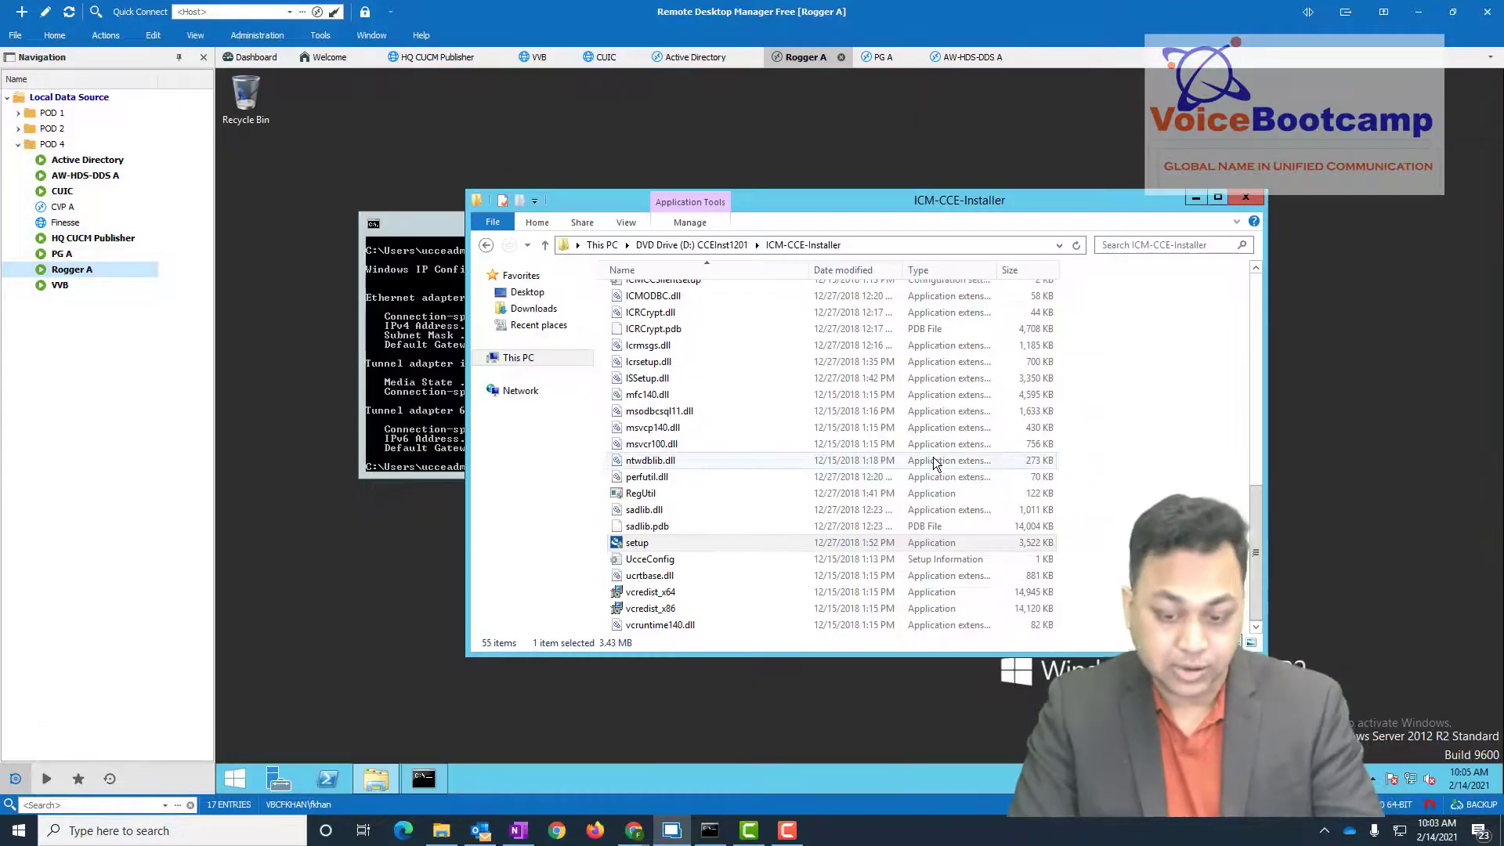
{"action": "left_click", "coordinate": [1196, 201]}
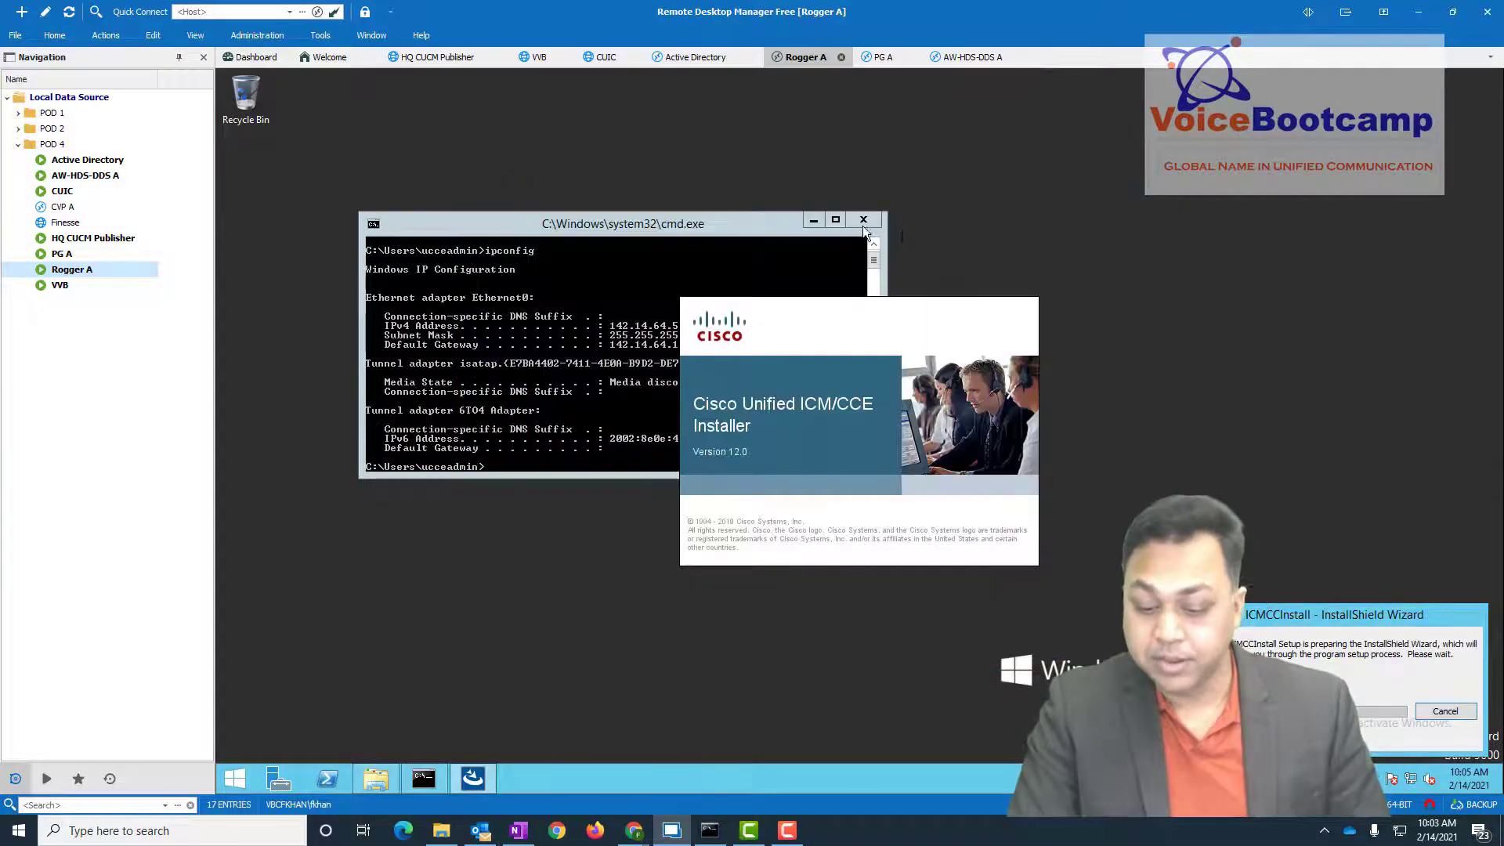
{"action": "left_click", "coordinate": [864, 222]}
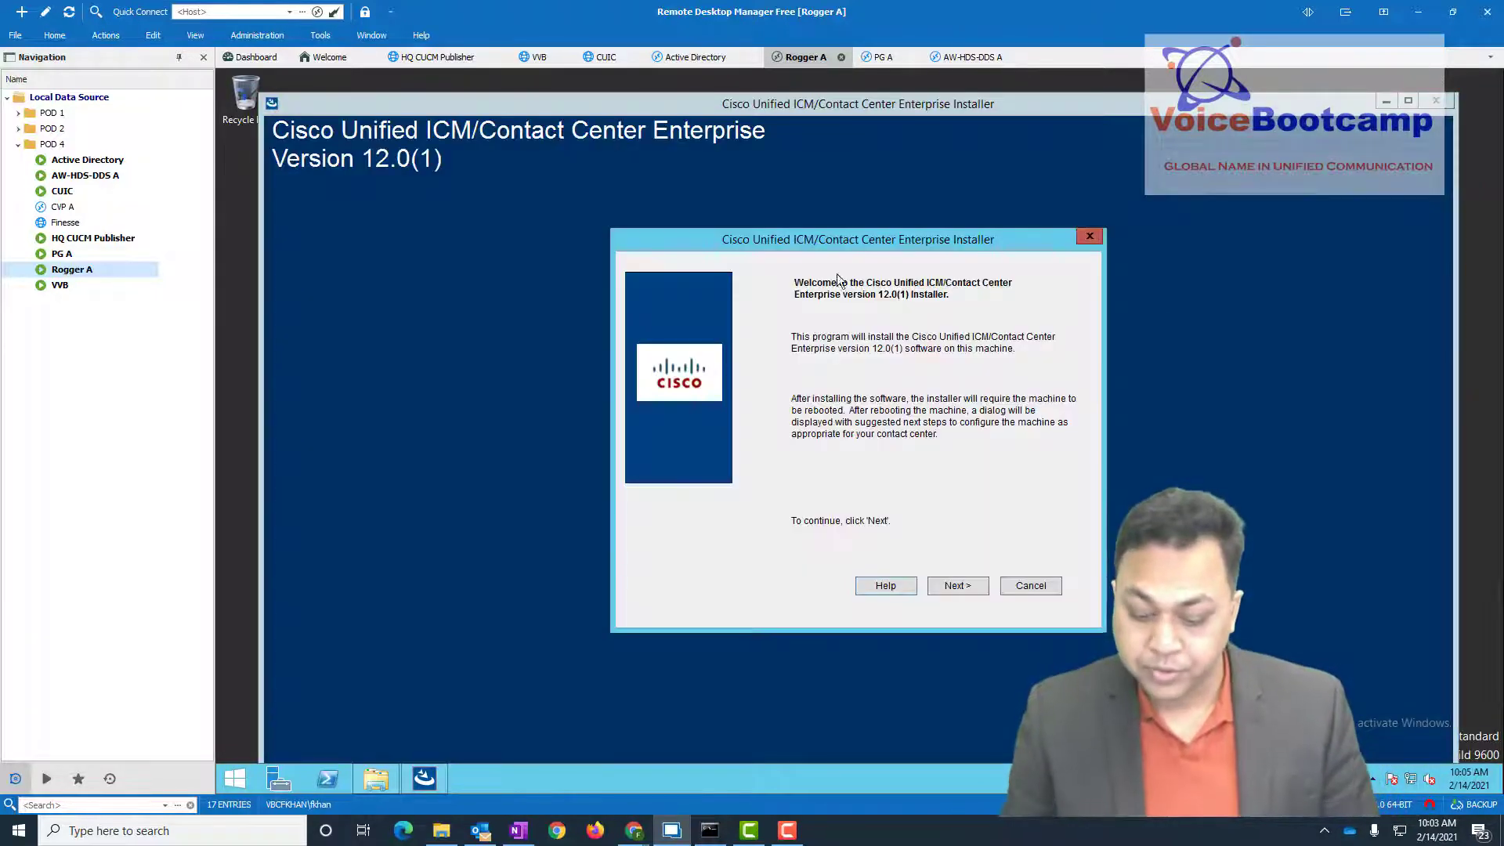
{"action": "left_click", "coordinate": [954, 584]}
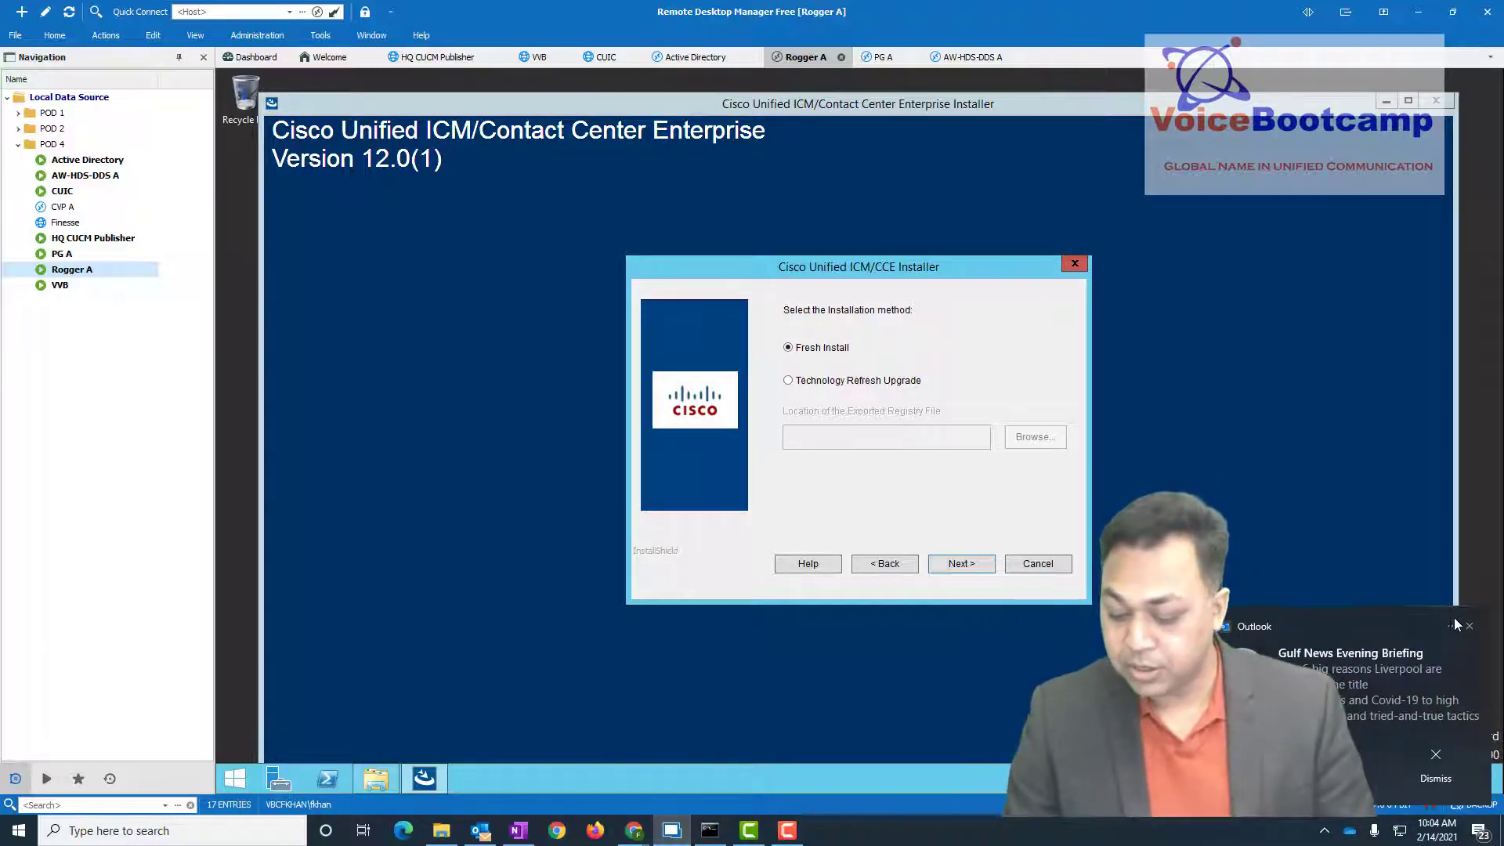
{"action": "left_click", "coordinate": [1469, 626]}
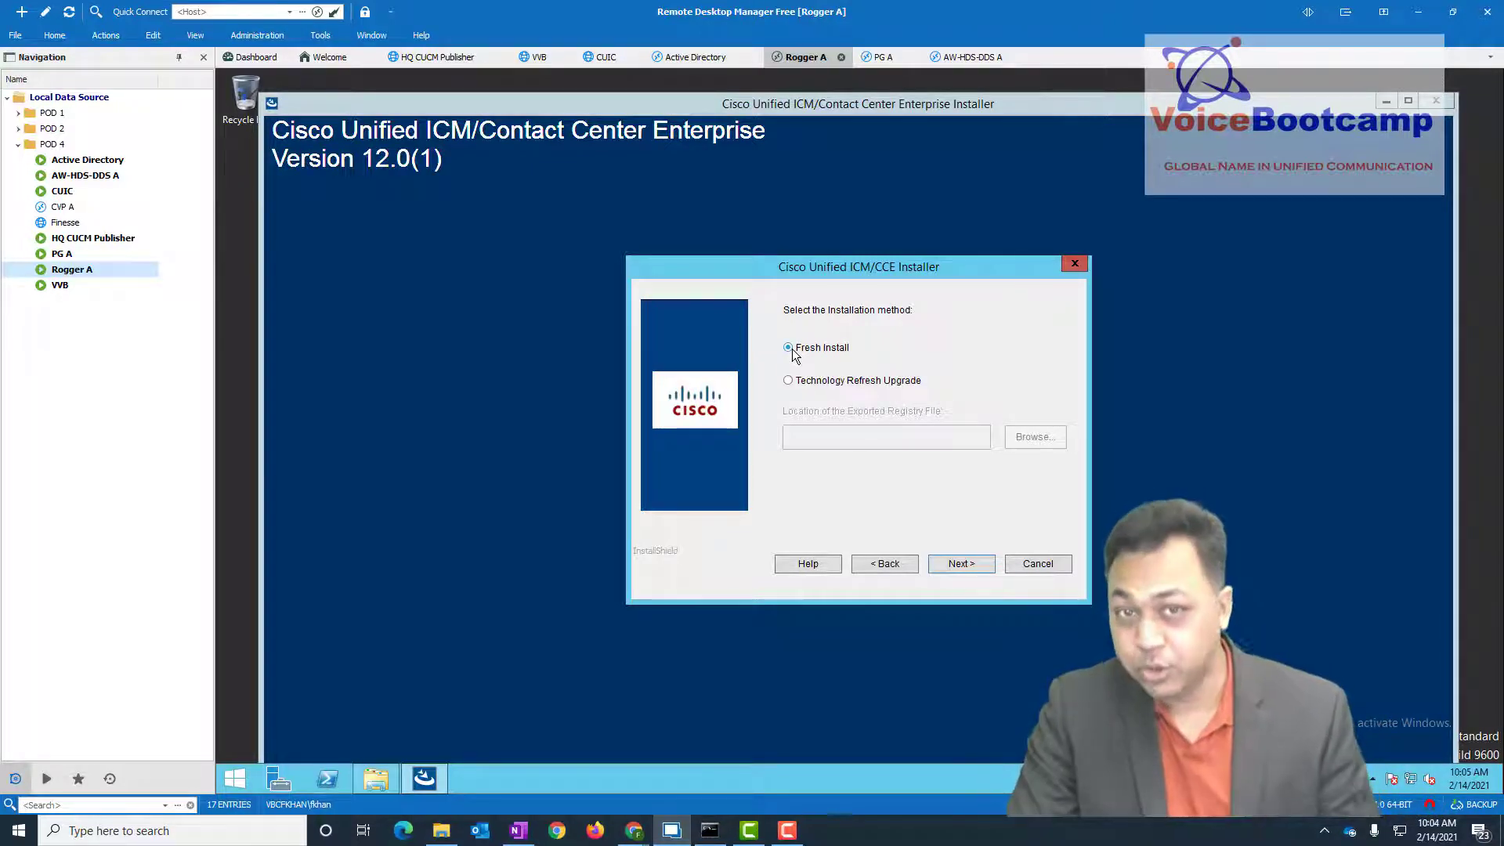
{"action": "left_click", "coordinate": [889, 564]}
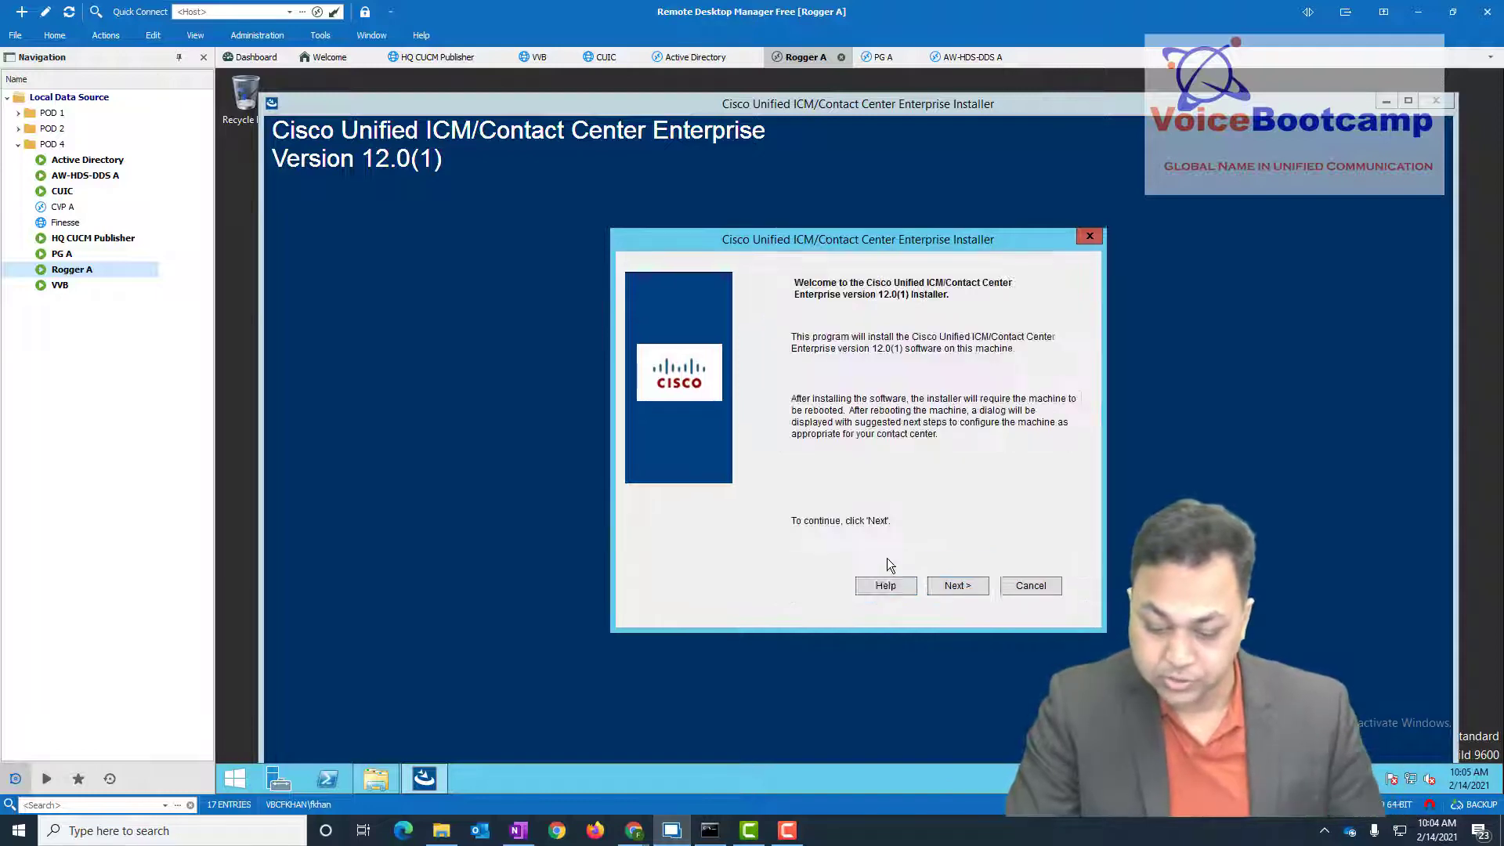
{"action": "left_click", "coordinate": [958, 585]}
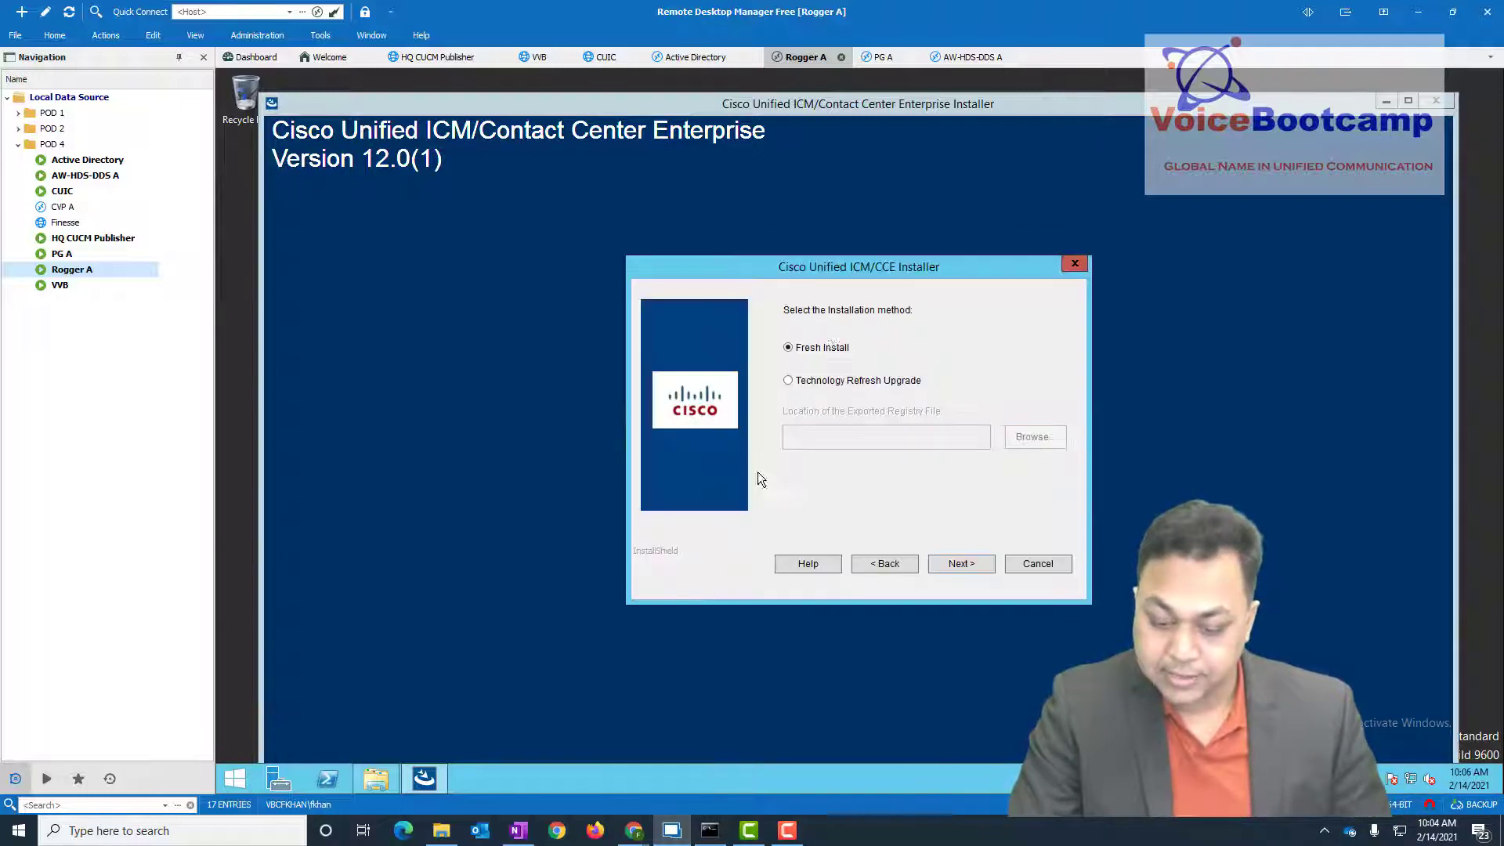
- Choose Fresh Install with no maintenance release, keep drive C with SQL Server 2014 hardening, and start installing
{"action": "left_click", "coordinate": [946, 564]}
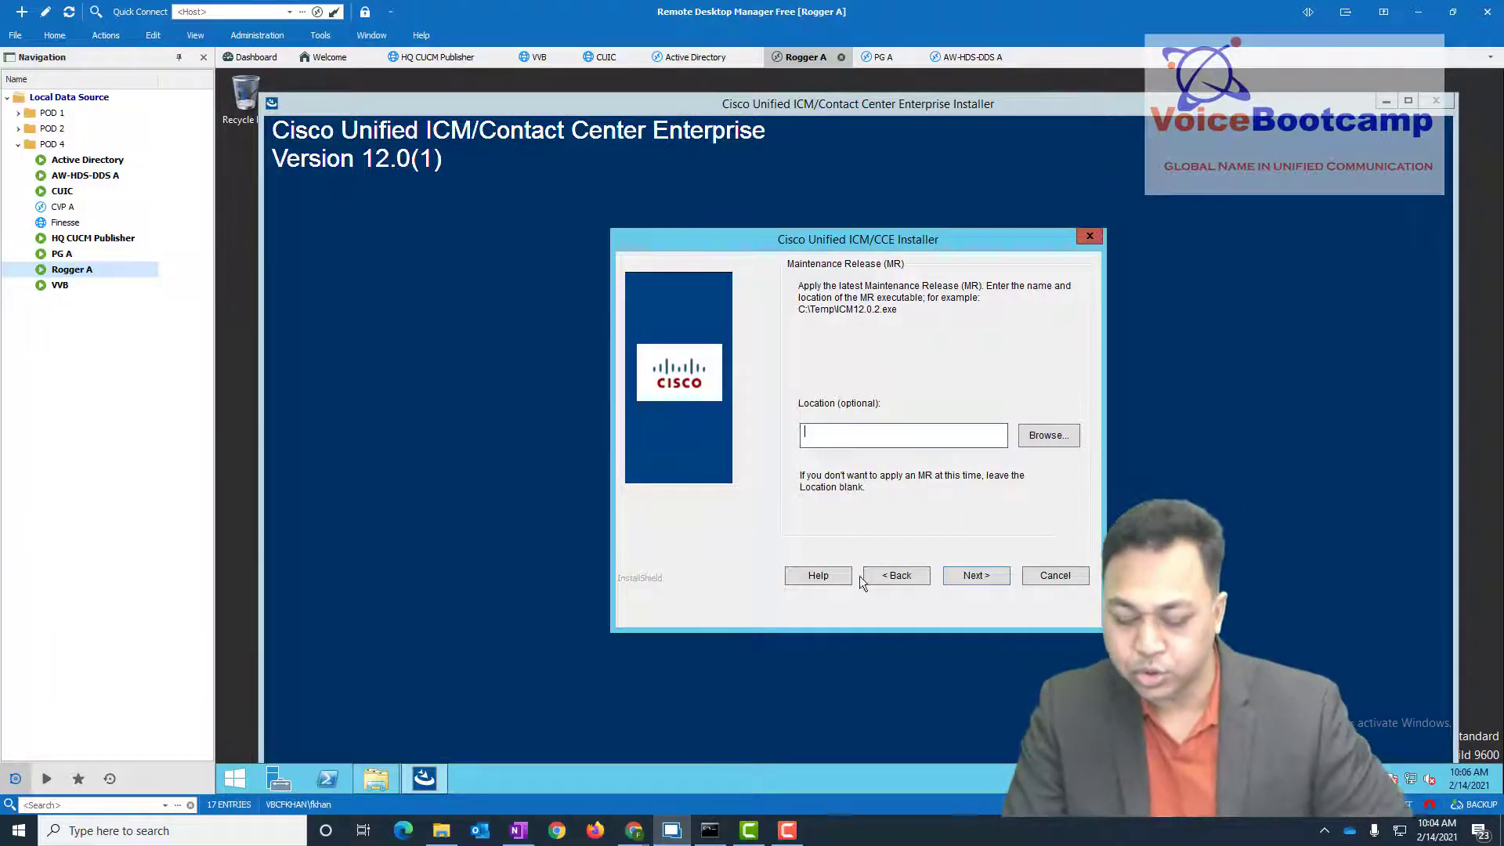
{"action": "left_click", "coordinate": [980, 578]}
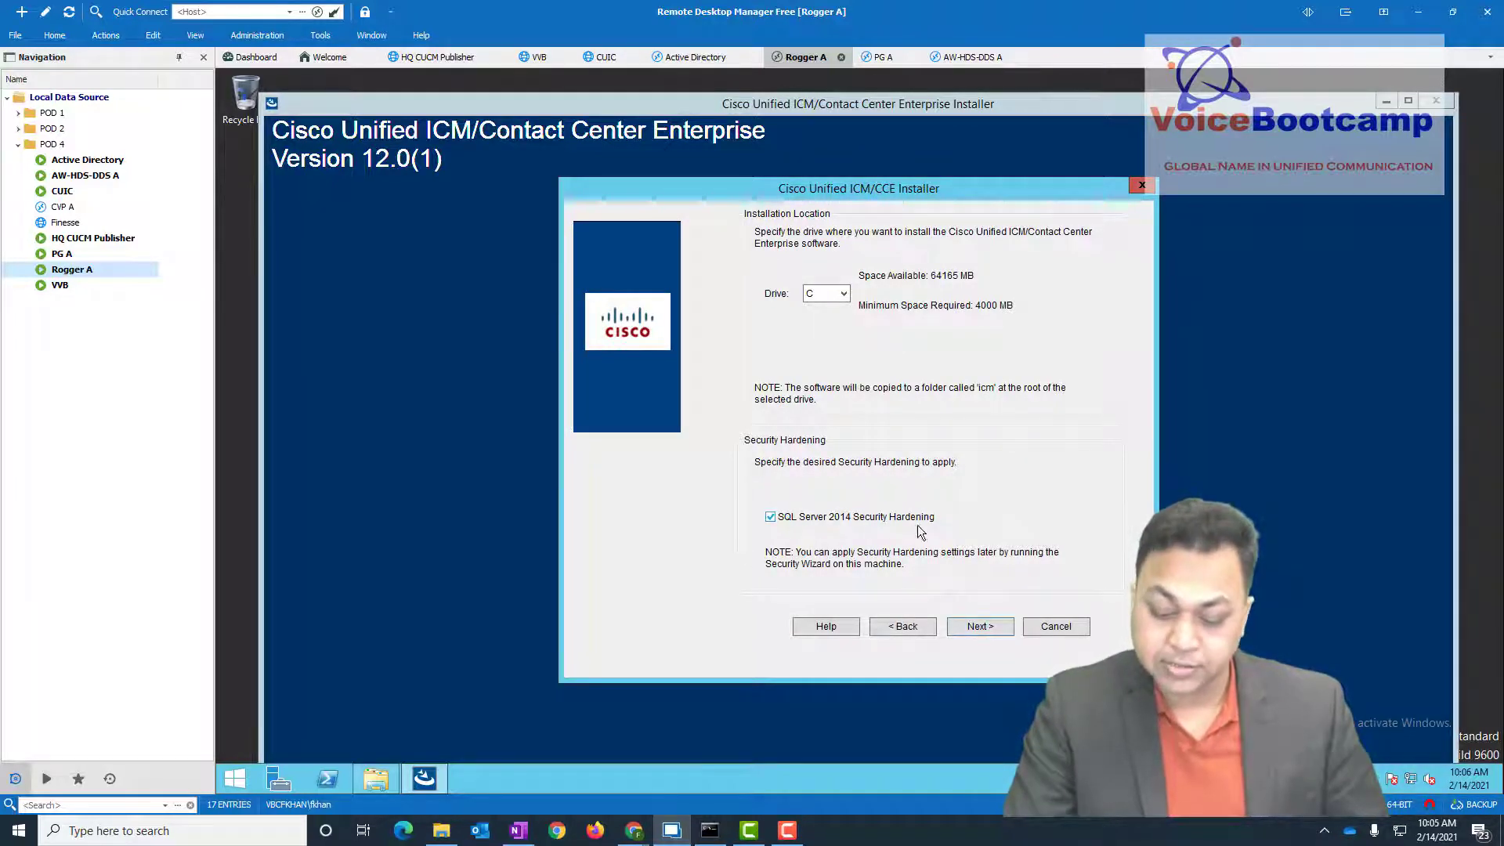
{"action": "left_click", "coordinate": [979, 627]}
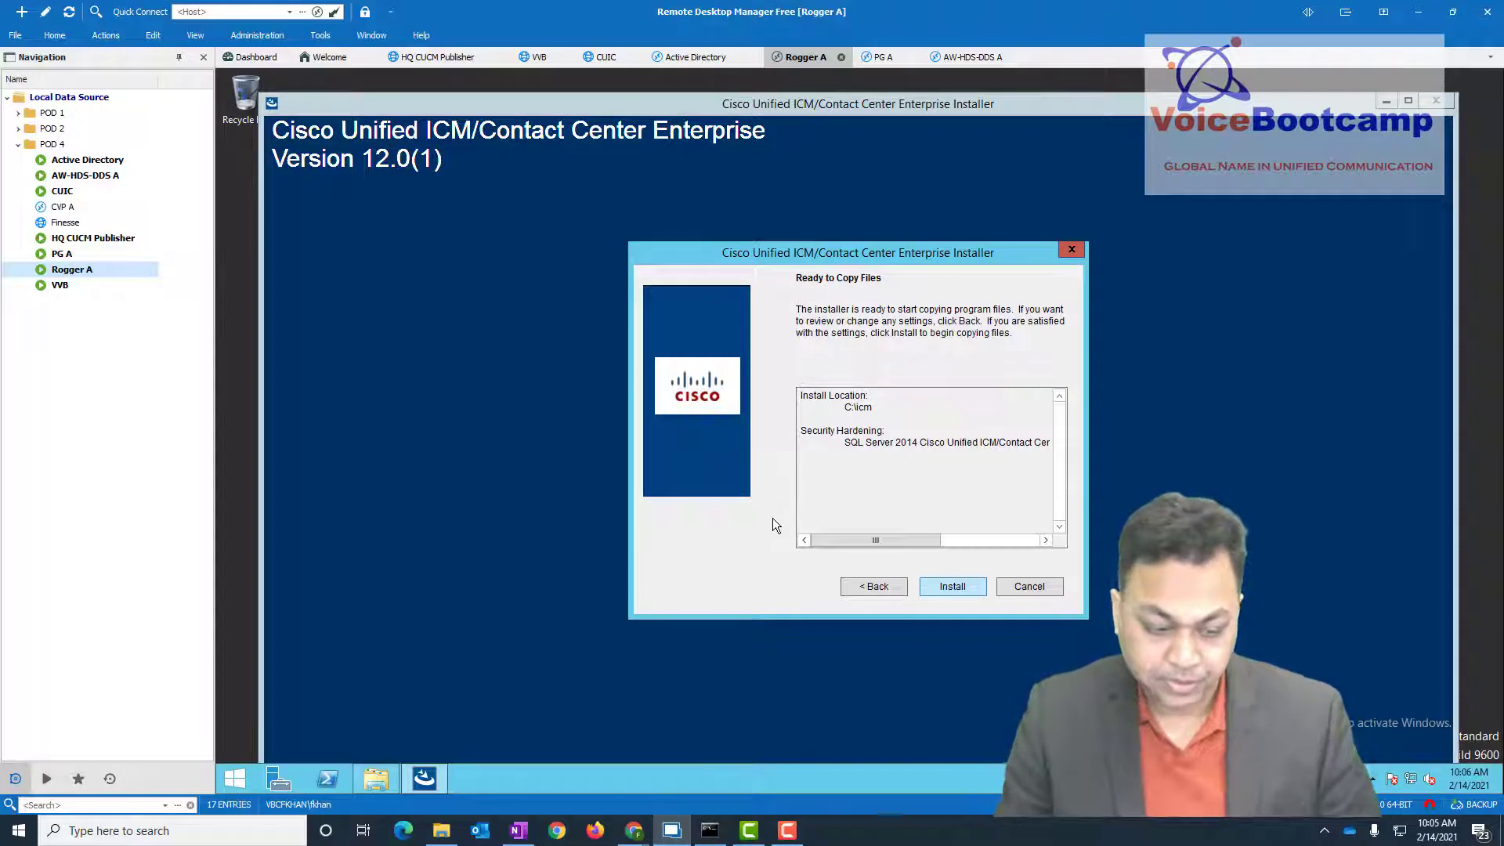
{"action": "key", "text": "Return"}
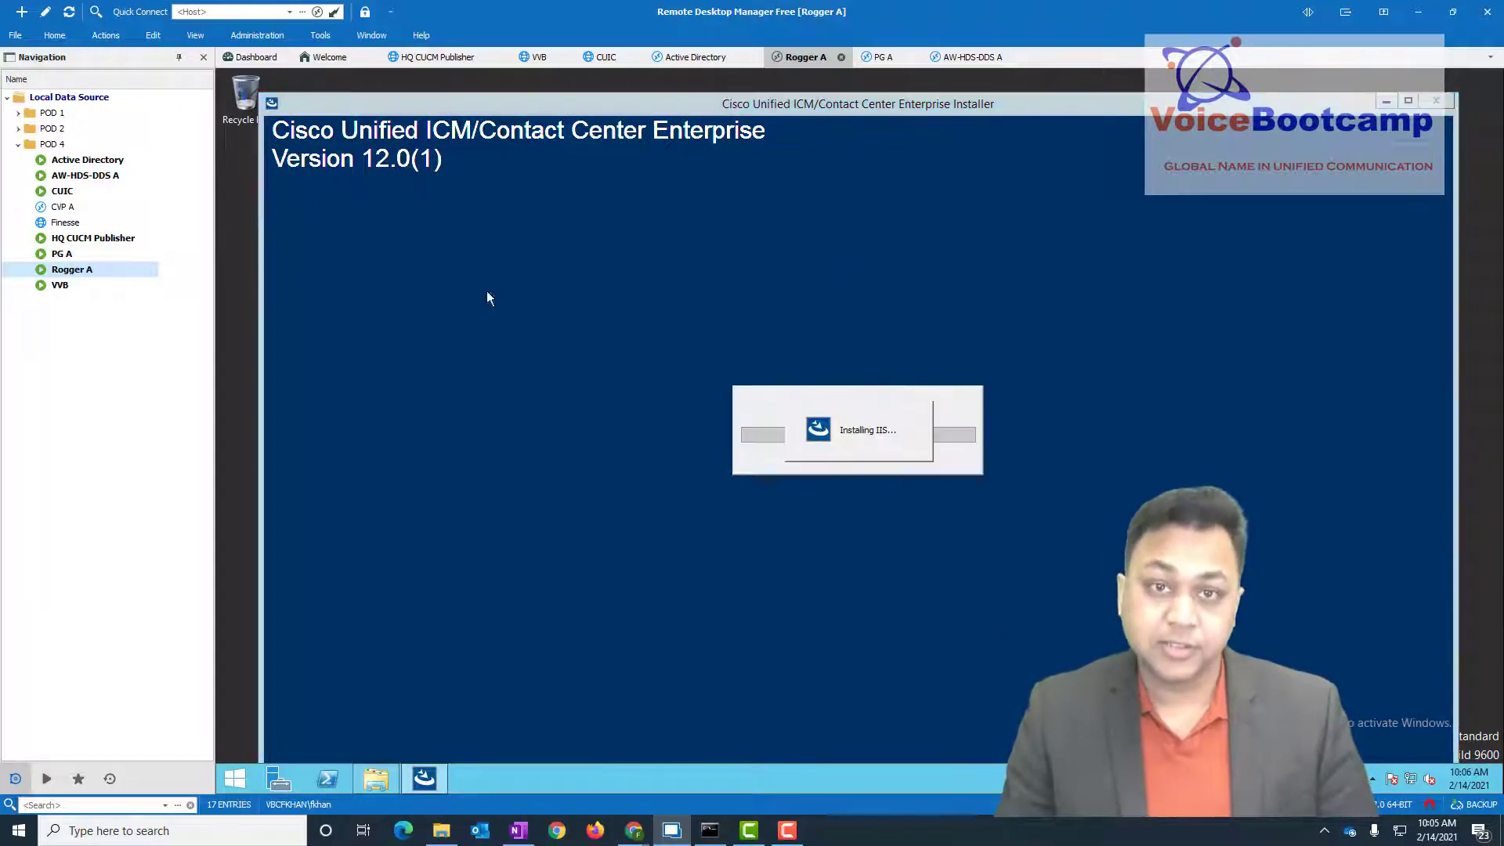
- On PG A, launch setup from the CCEInst1201 DVD's ICM-CCE-Installer folder and allow it to run
{"action": "double_click", "coordinate": [55, 254]}
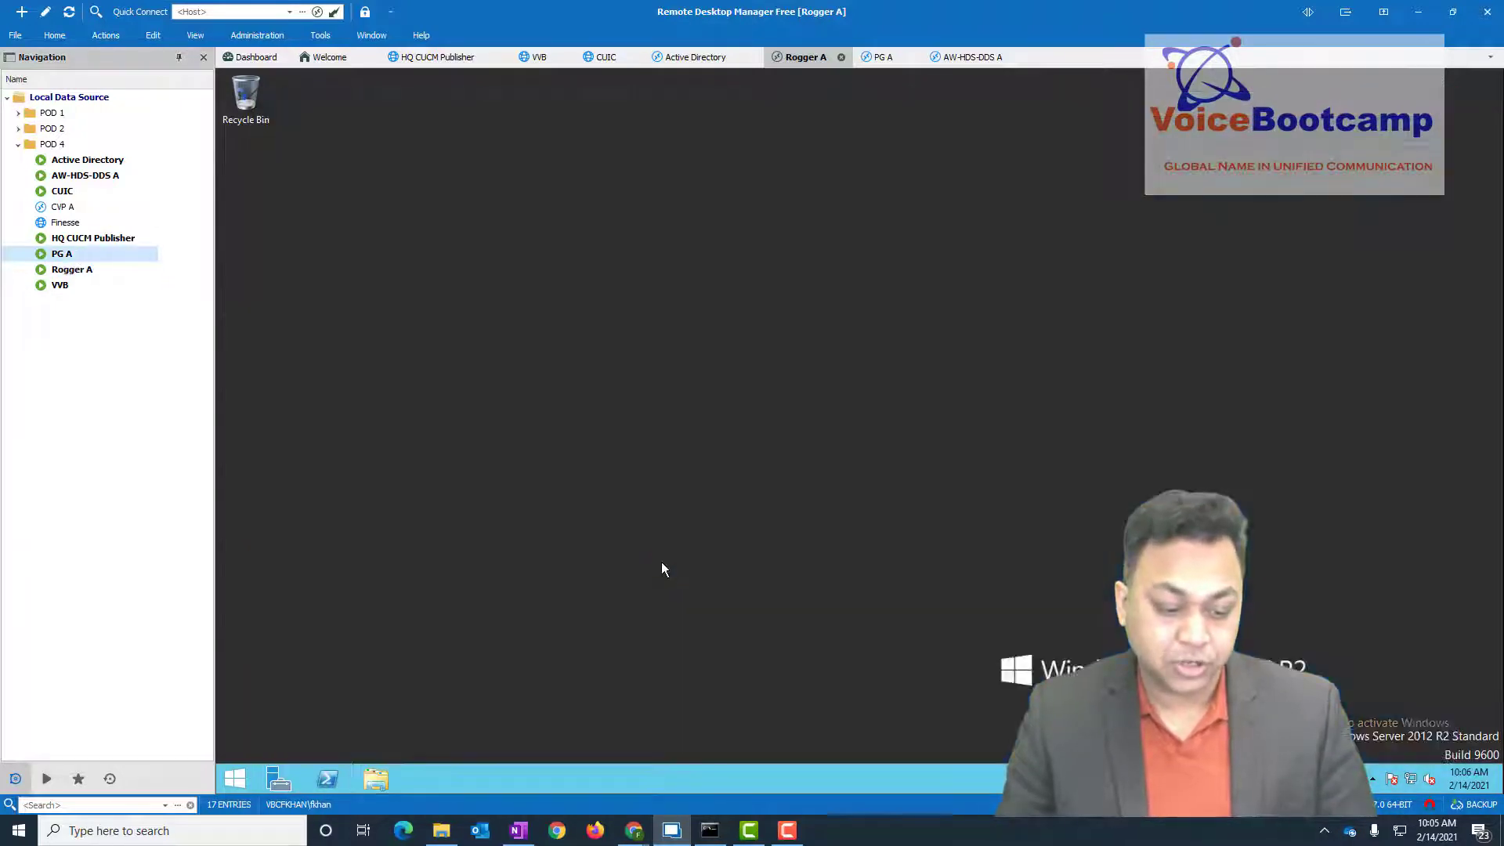
{"action": "left_click", "coordinate": [378, 780]}
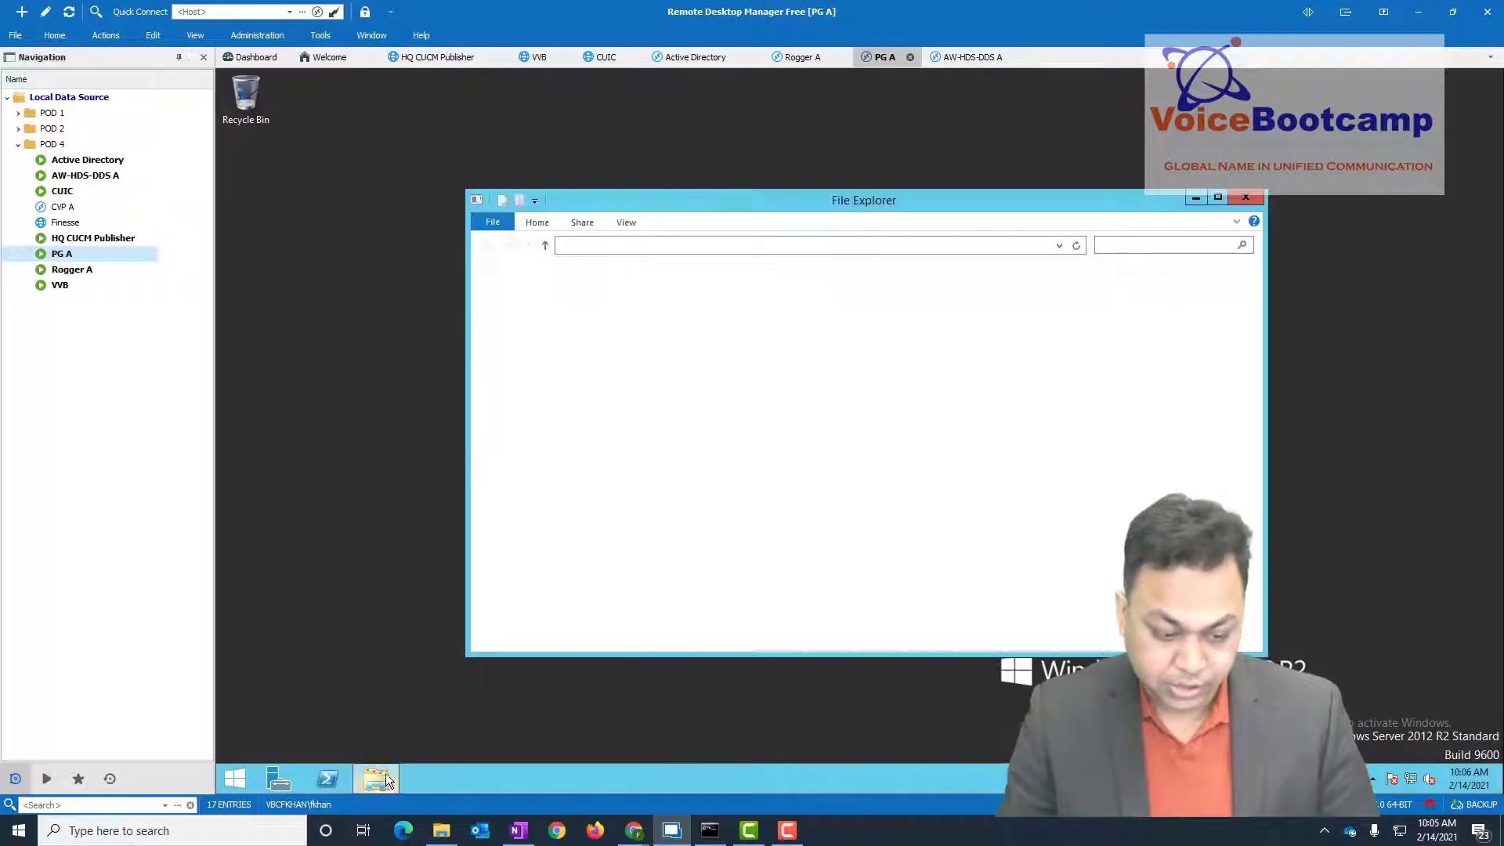
{"action": "double_click", "coordinate": [1059, 506]}
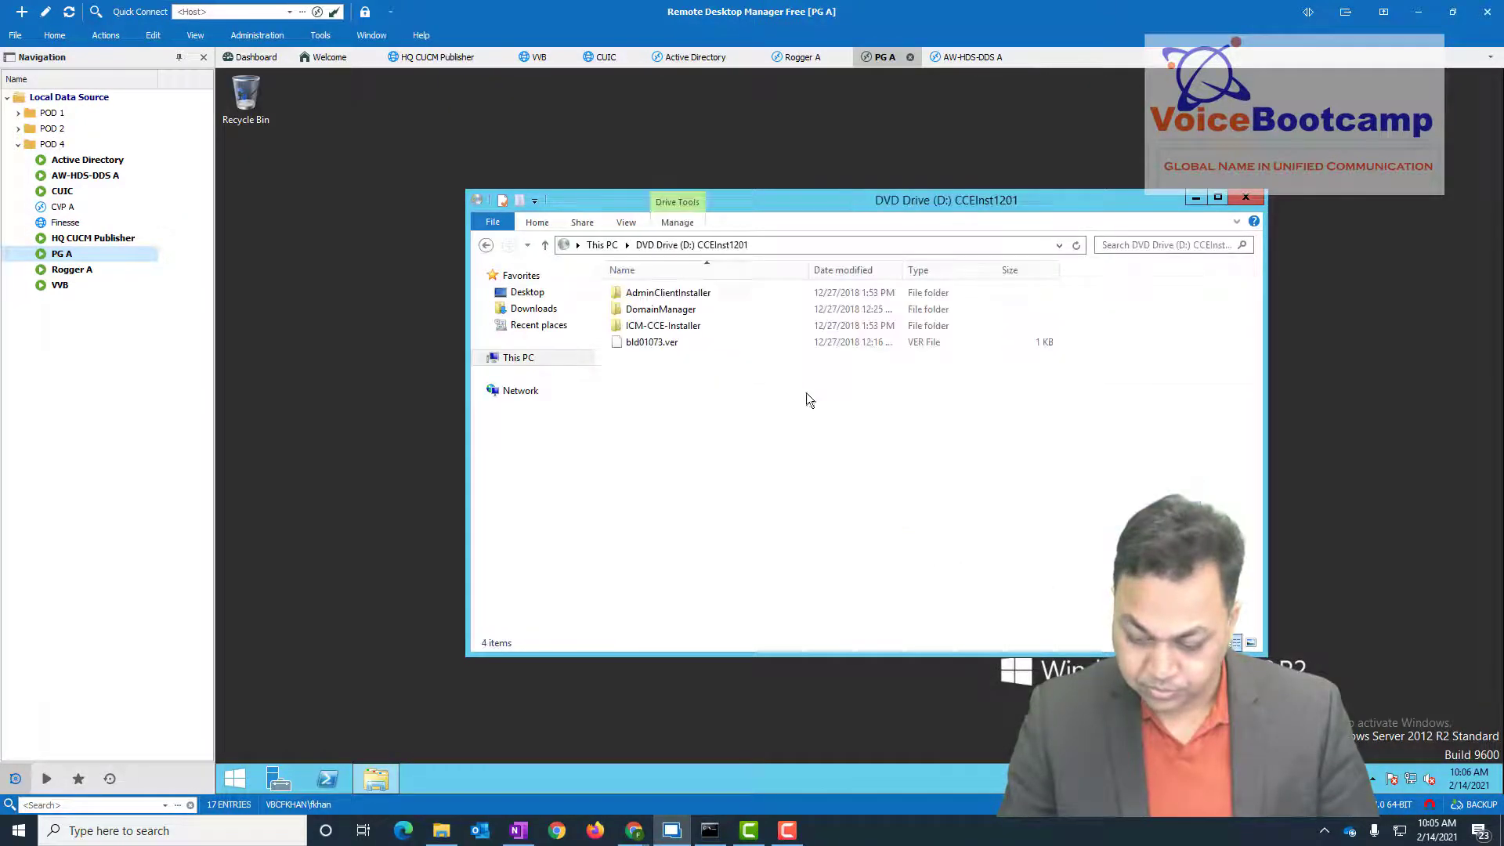
{"action": "double_click", "coordinate": [684, 325]}
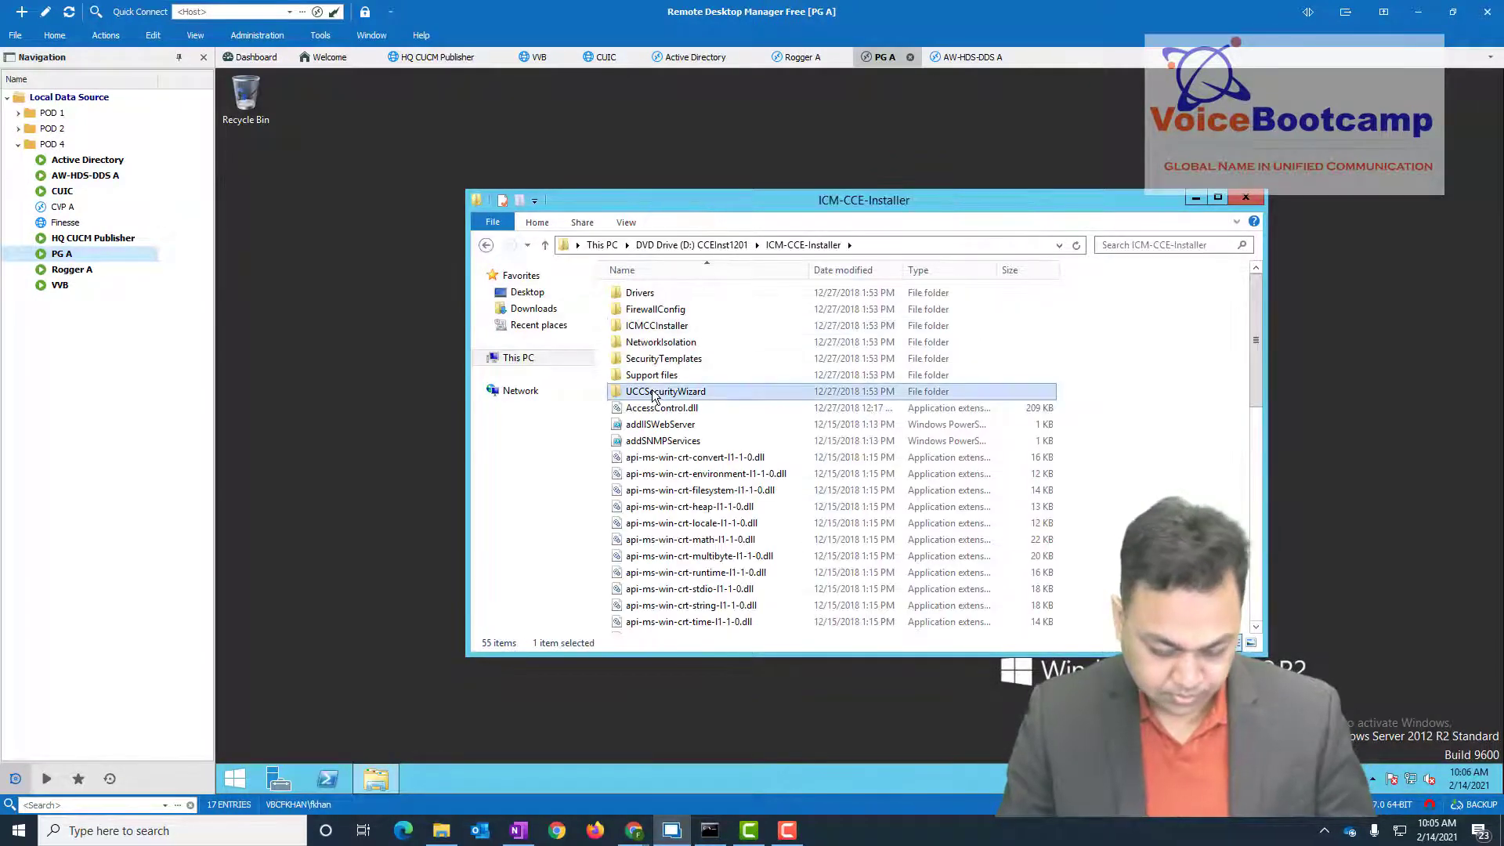
{"action": "scroll", "coordinate": [674, 455], "scroll_direction": "down", "scroll_amount": 11}
{"action": "left_click", "coordinate": [693, 509]}
{"action": "left_click", "coordinate": [637, 545]}
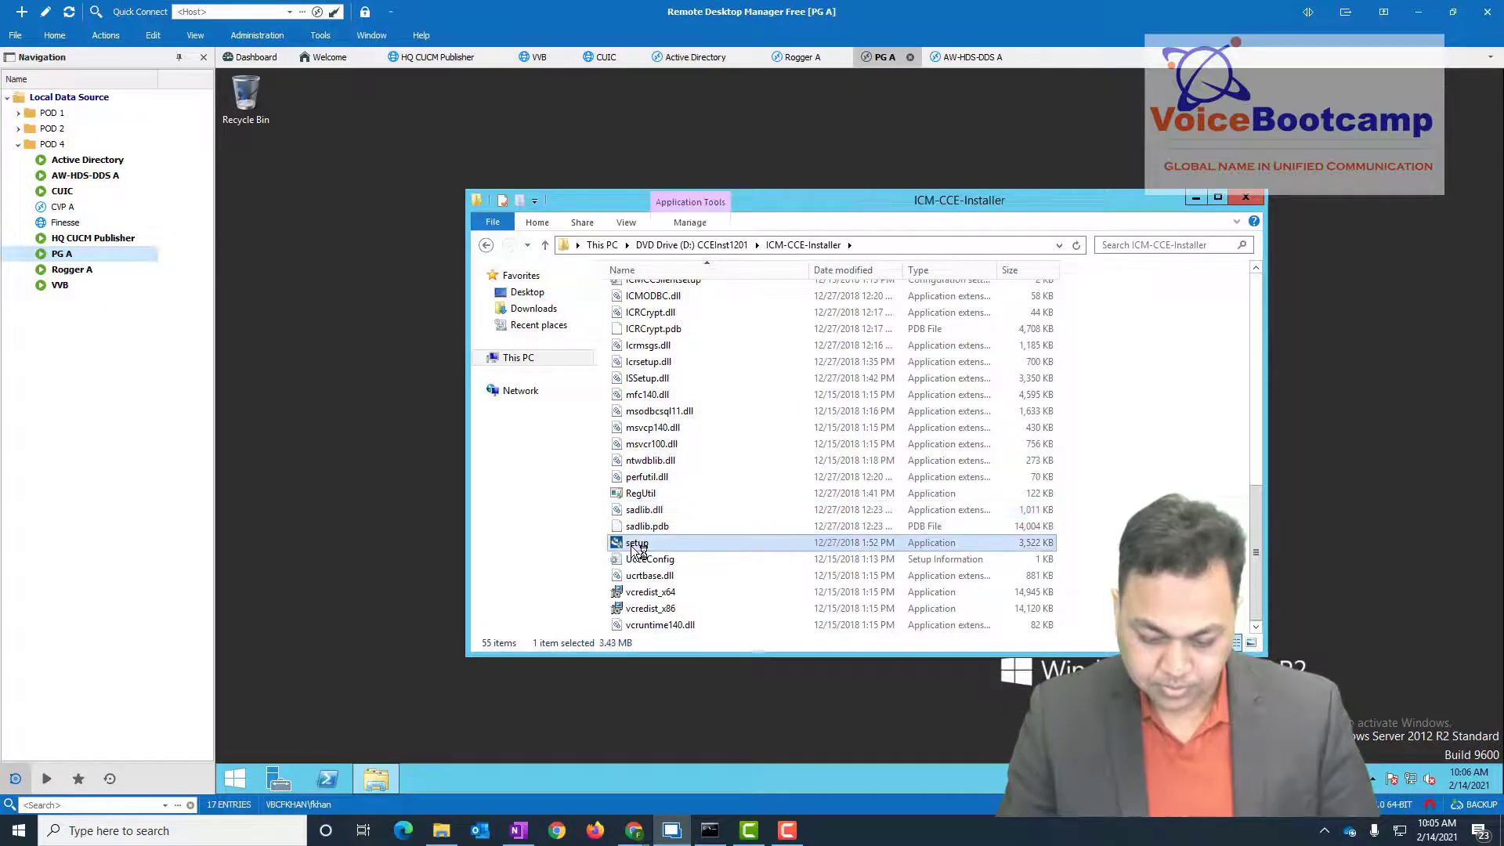
{"action": "double_click", "coordinate": [637, 545]}
{"action": "left_click", "coordinate": [924, 456]}
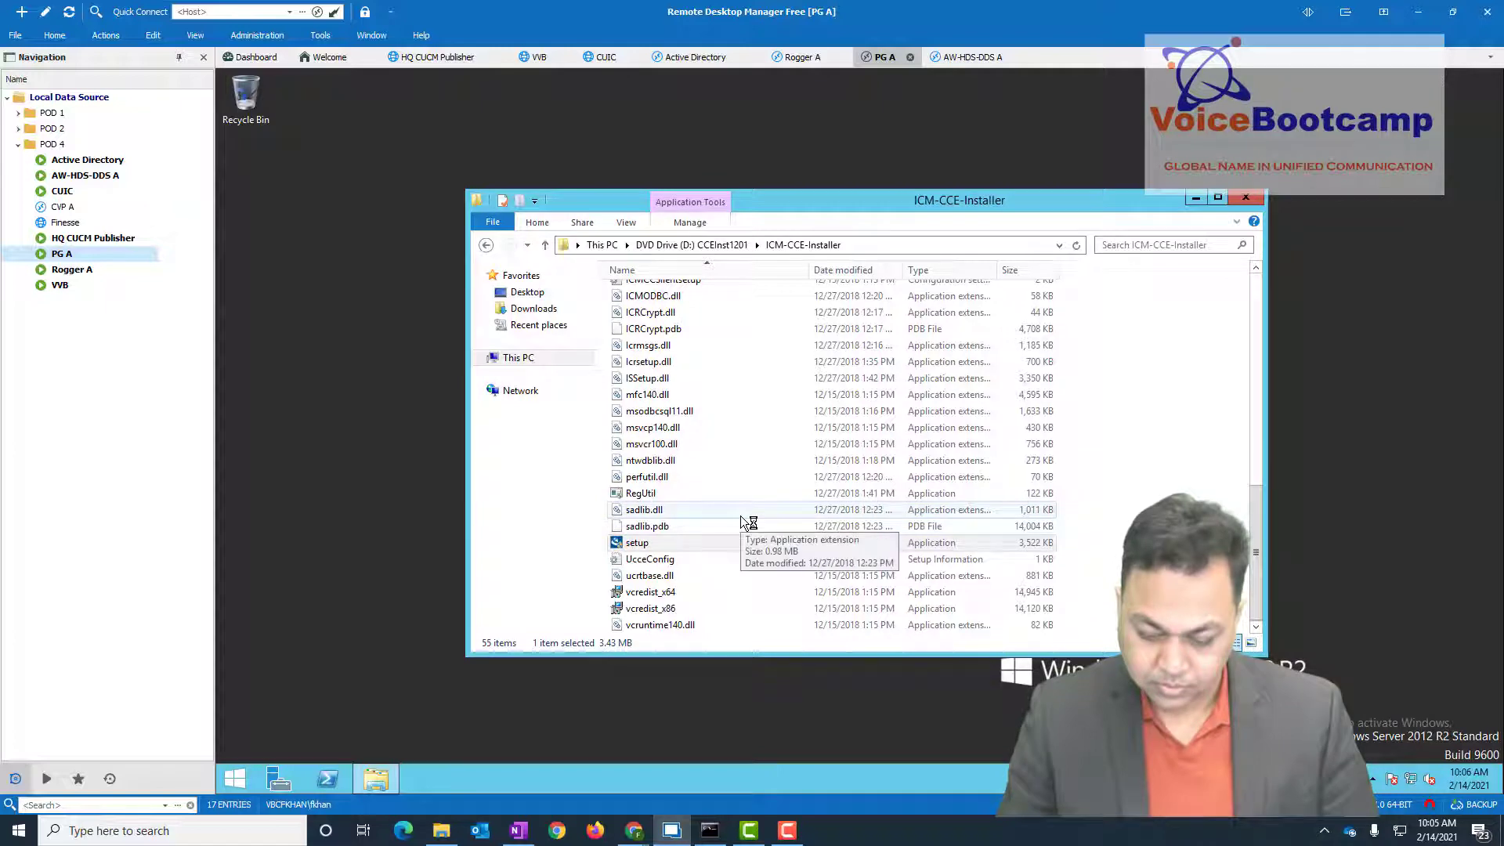
{"action": "left_click", "coordinate": [1197, 200]}
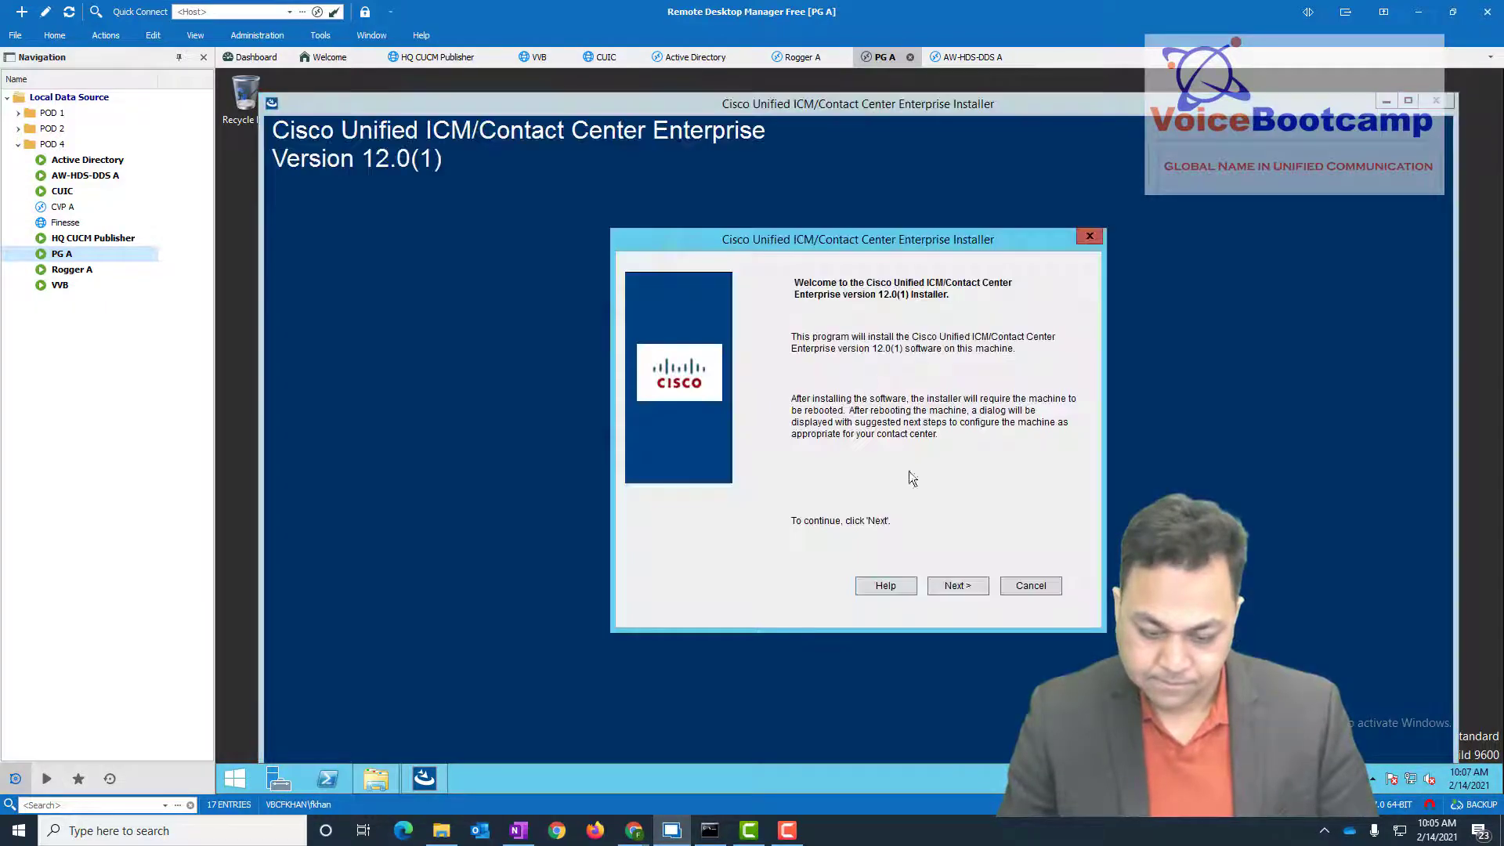
- Advance PG A's installer with Fresh Install, no maintenance release, and drive C with SQL hardening
{"action": "left_click", "coordinate": [957, 586]}
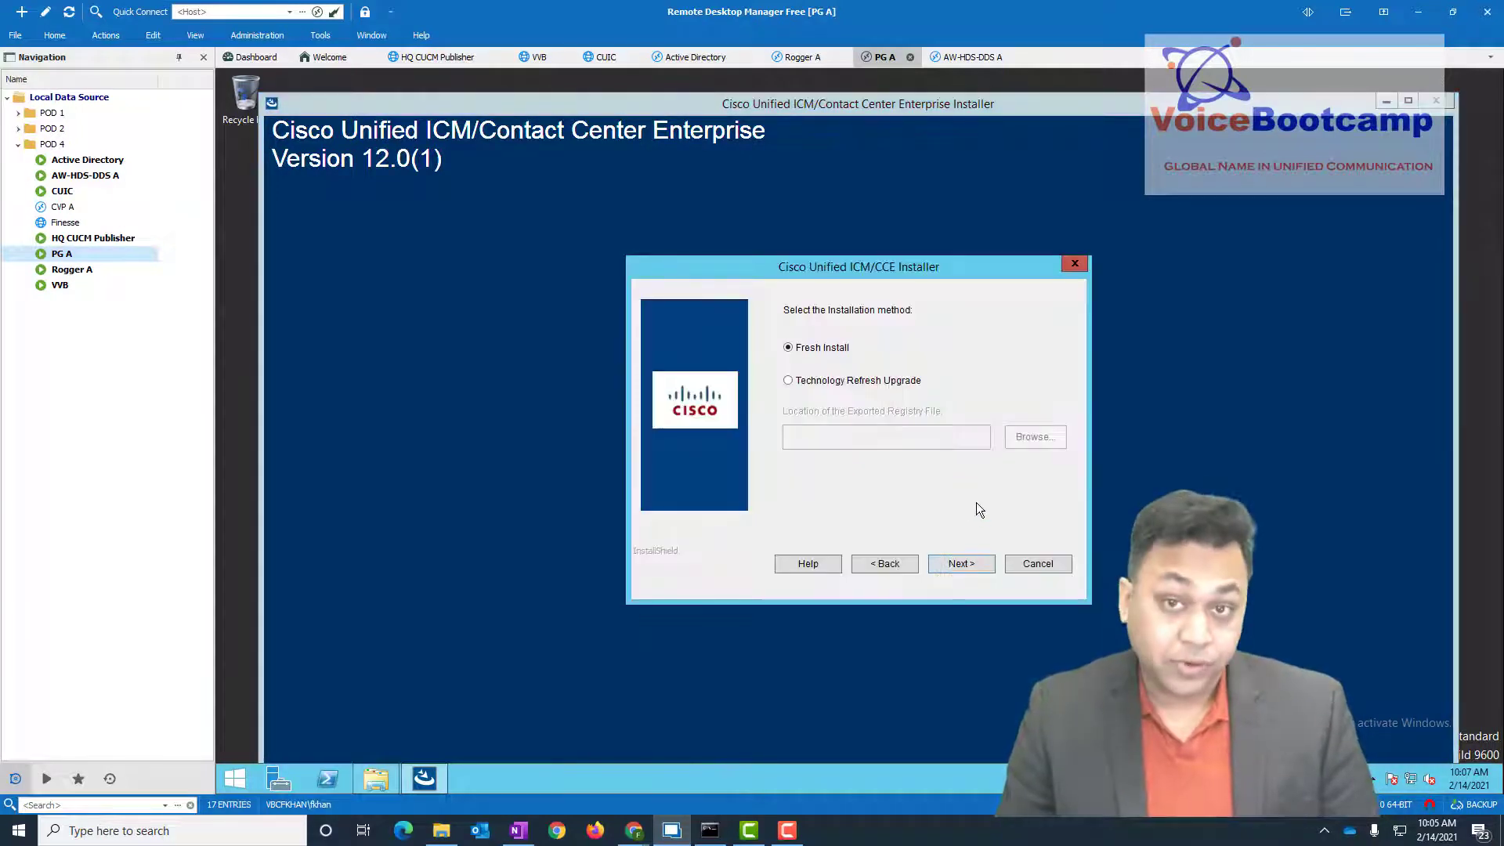
{"action": "left_click", "coordinate": [969, 563]}
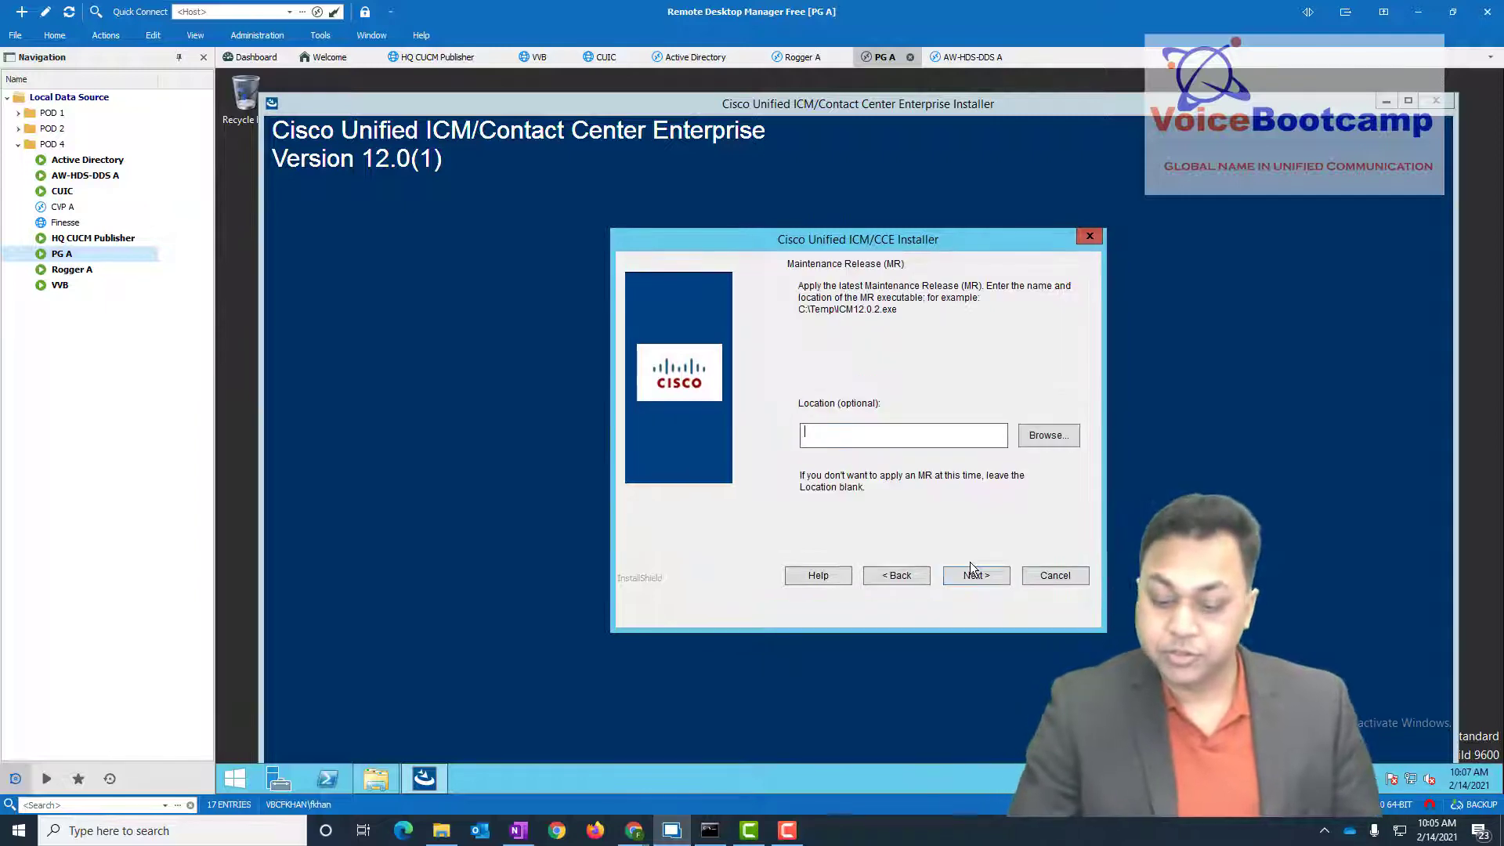
{"action": "left_click", "coordinate": [971, 577]}
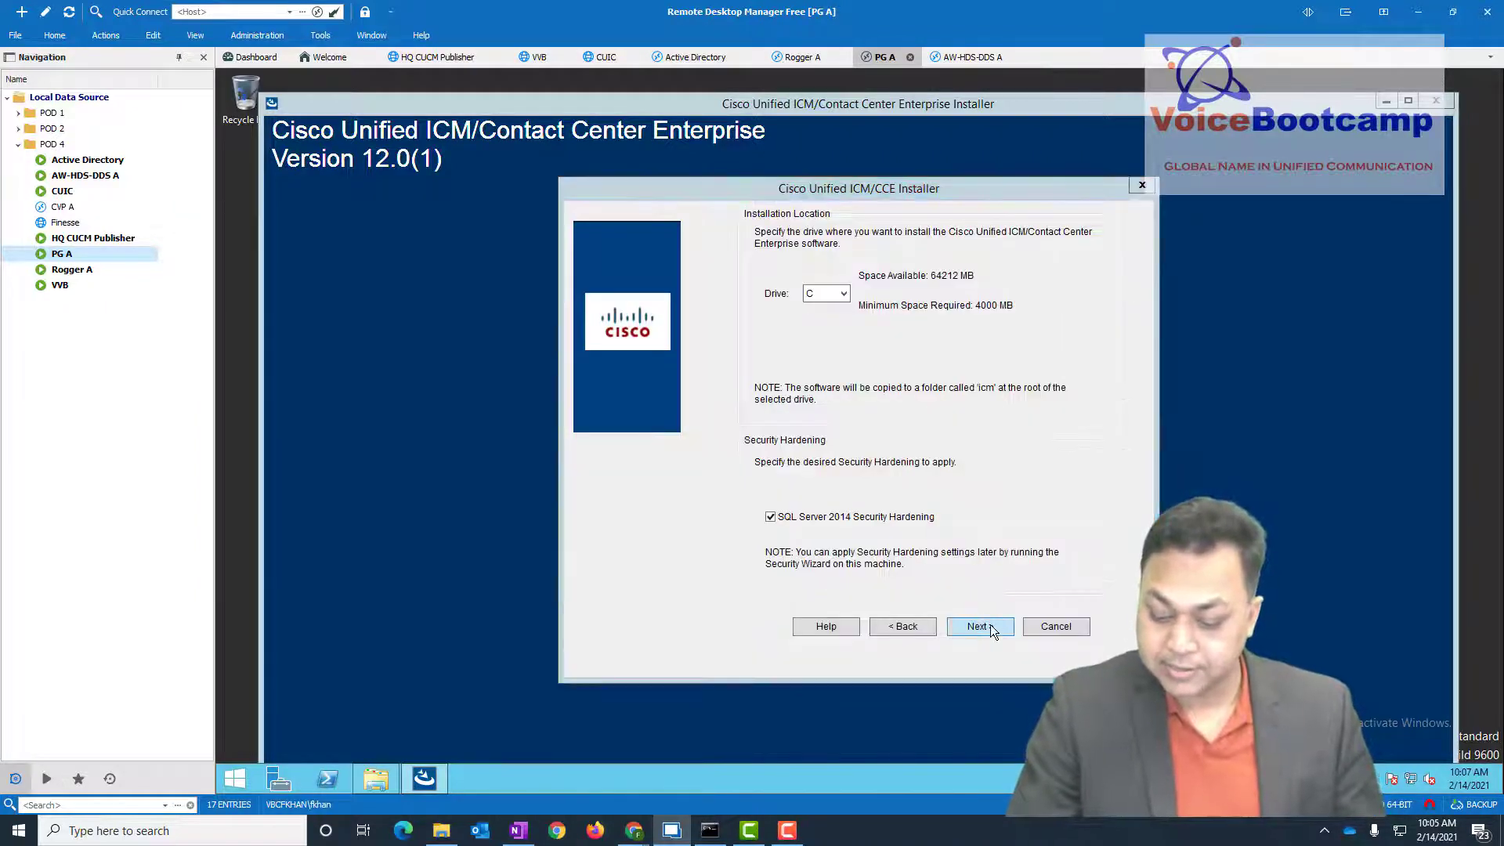
{"action": "left_click", "coordinate": [979, 627]}
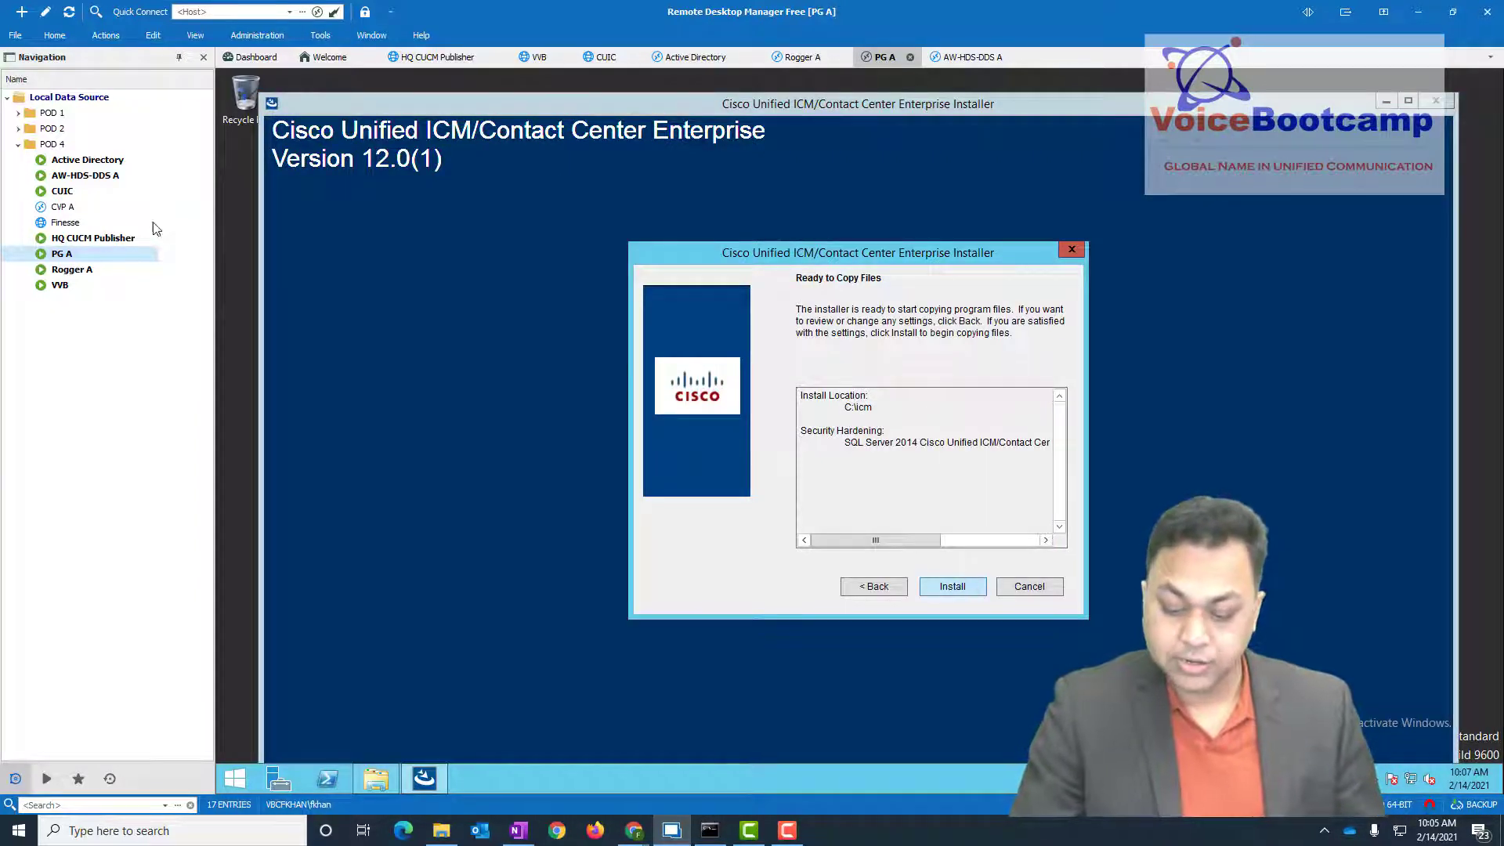
{"action": "double_click", "coordinate": [66, 177]}
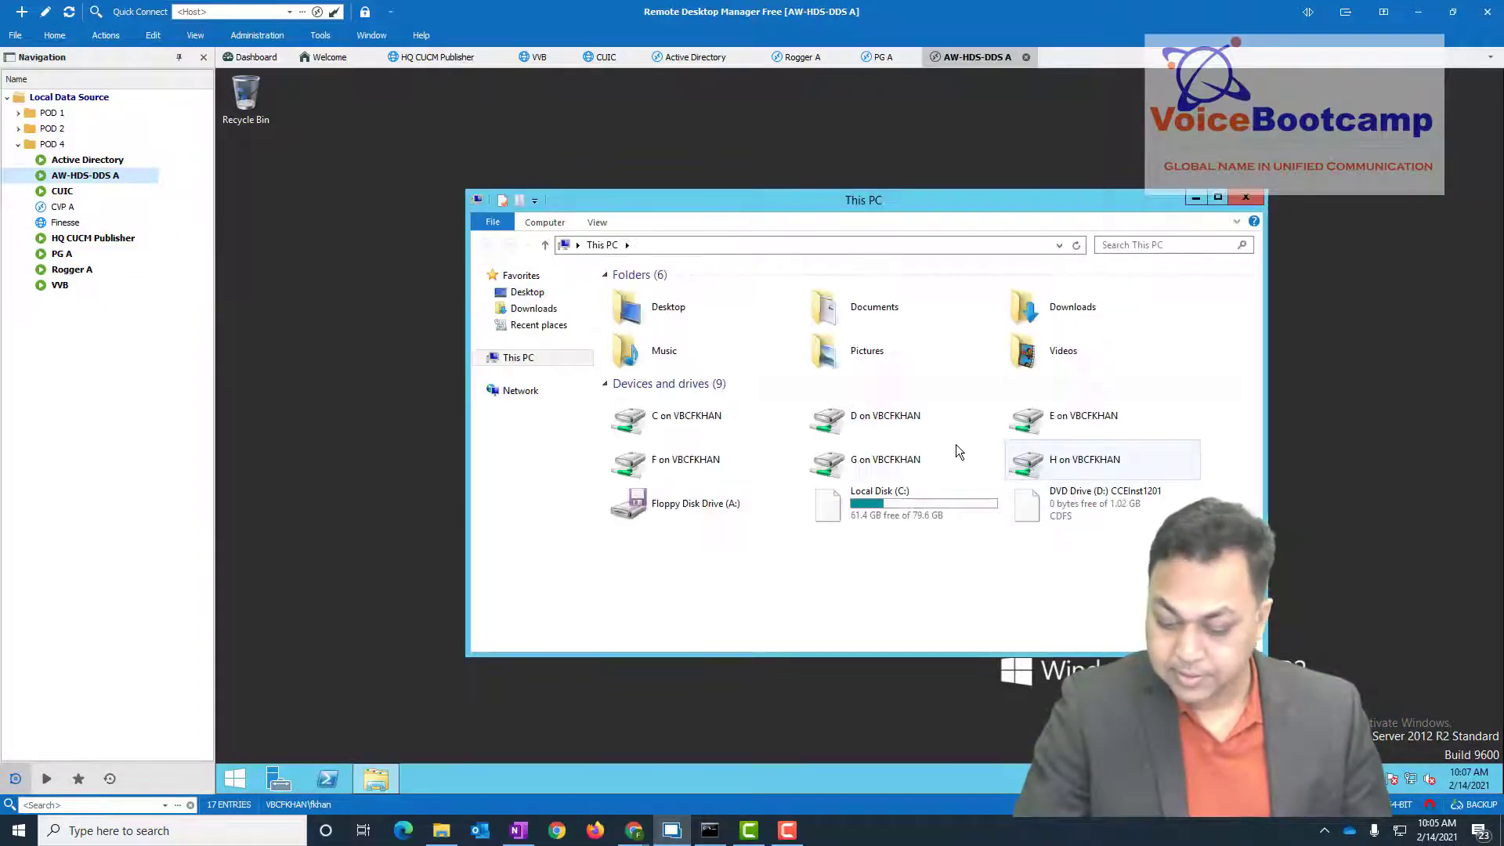
- On AW-HDS-DDS A, launch setup from the DVD's ICM-CCE-Installer folder and allow it to run
{"action": "left_click", "coordinate": [1055, 497]}
{"action": "double_click", "coordinate": [1056, 497]}
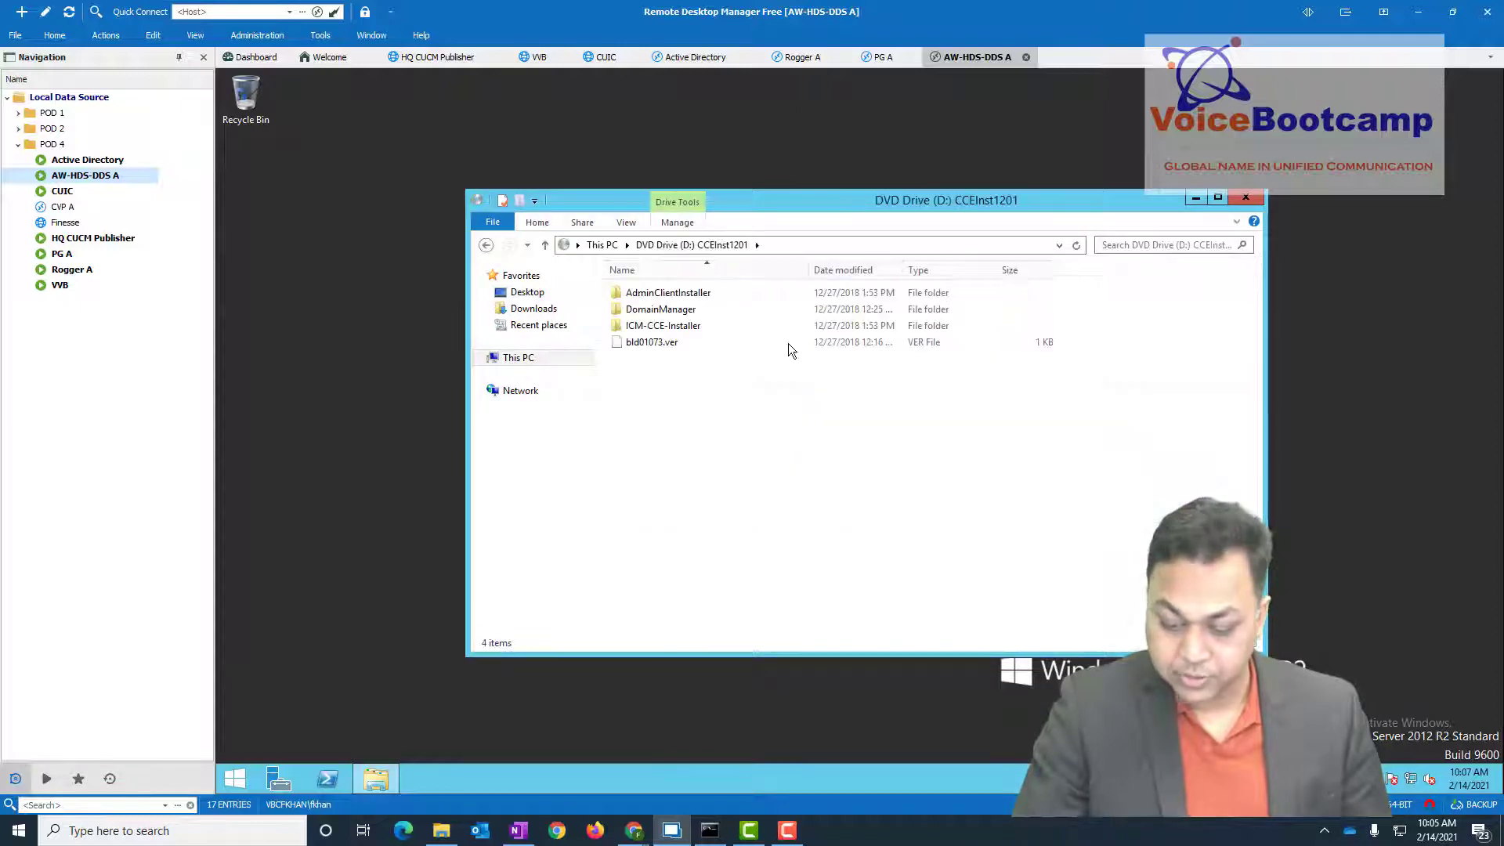
{"action": "double_click", "coordinate": [689, 328]}
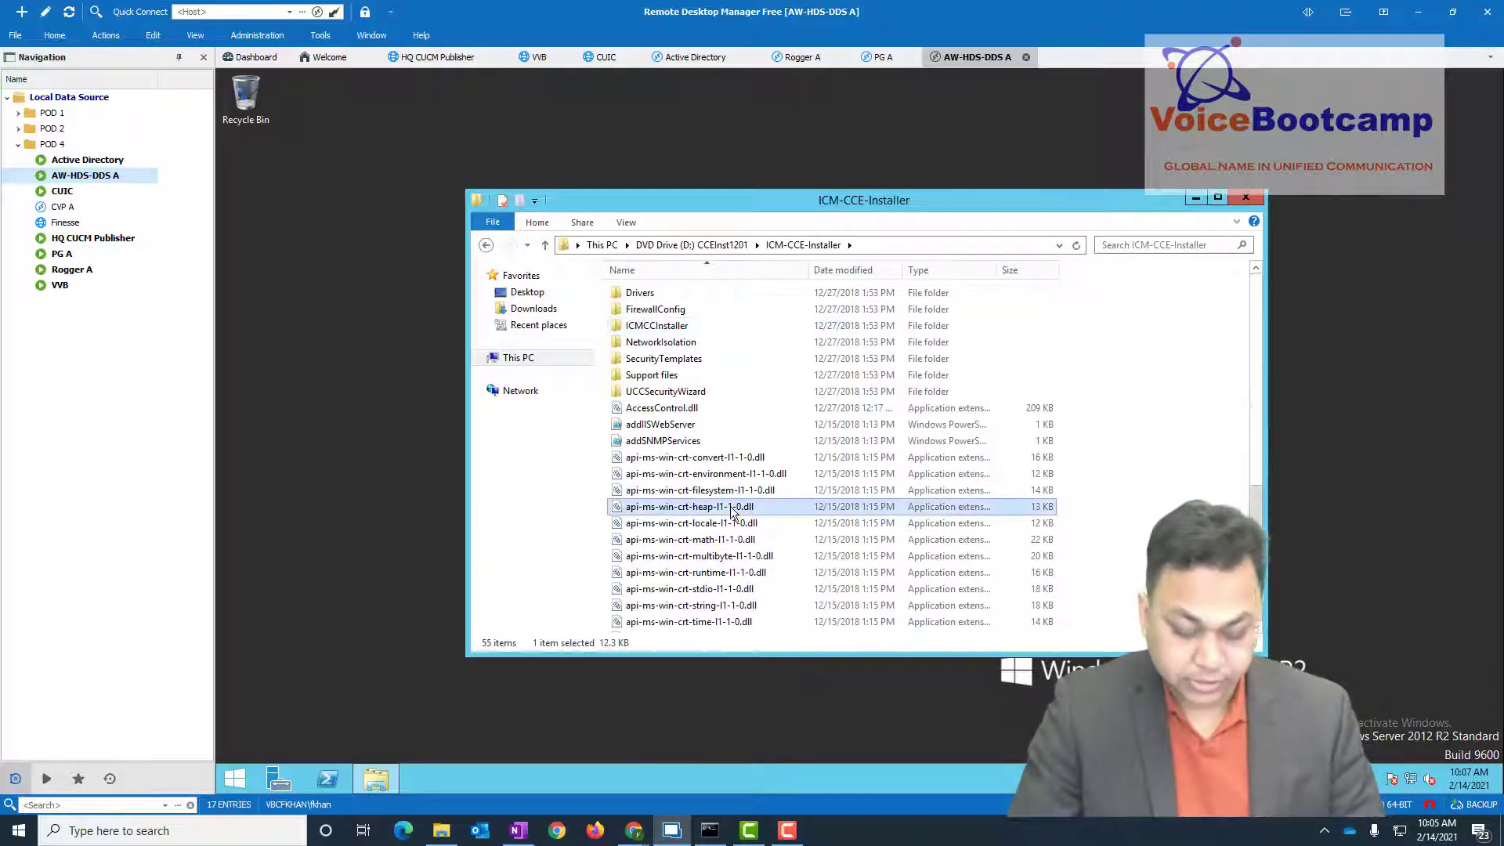
{"action": "scroll", "coordinate": [733, 511], "scroll_direction": "down", "scroll_amount": 10}
{"action": "left_click", "coordinate": [730, 509]}
{"action": "double_click", "coordinate": [667, 543]}
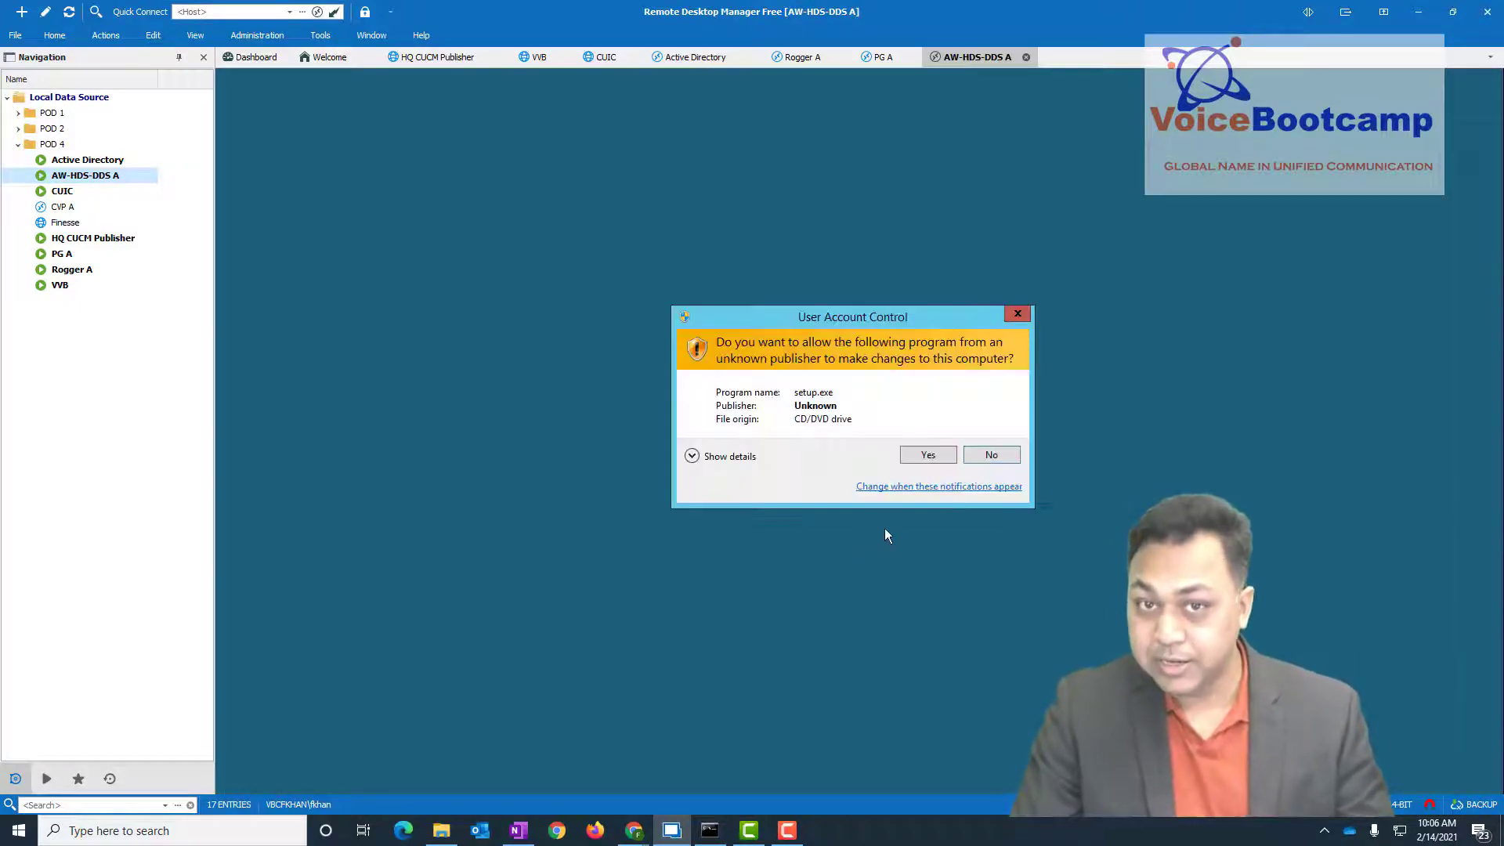
{"action": "left_click", "coordinate": [920, 458]}
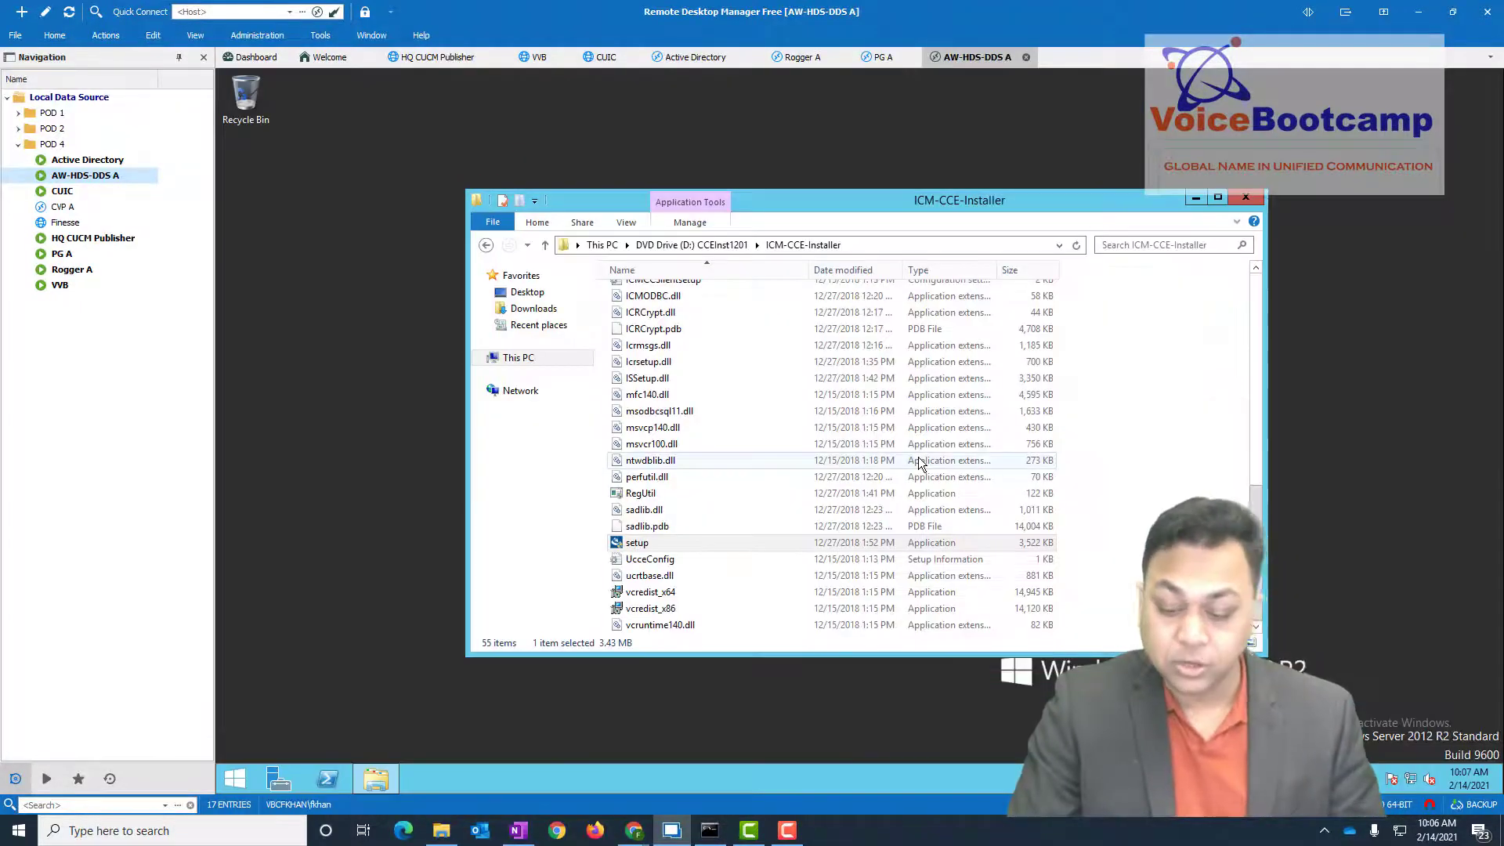
{"action": "left_click", "coordinate": [1195, 199]}
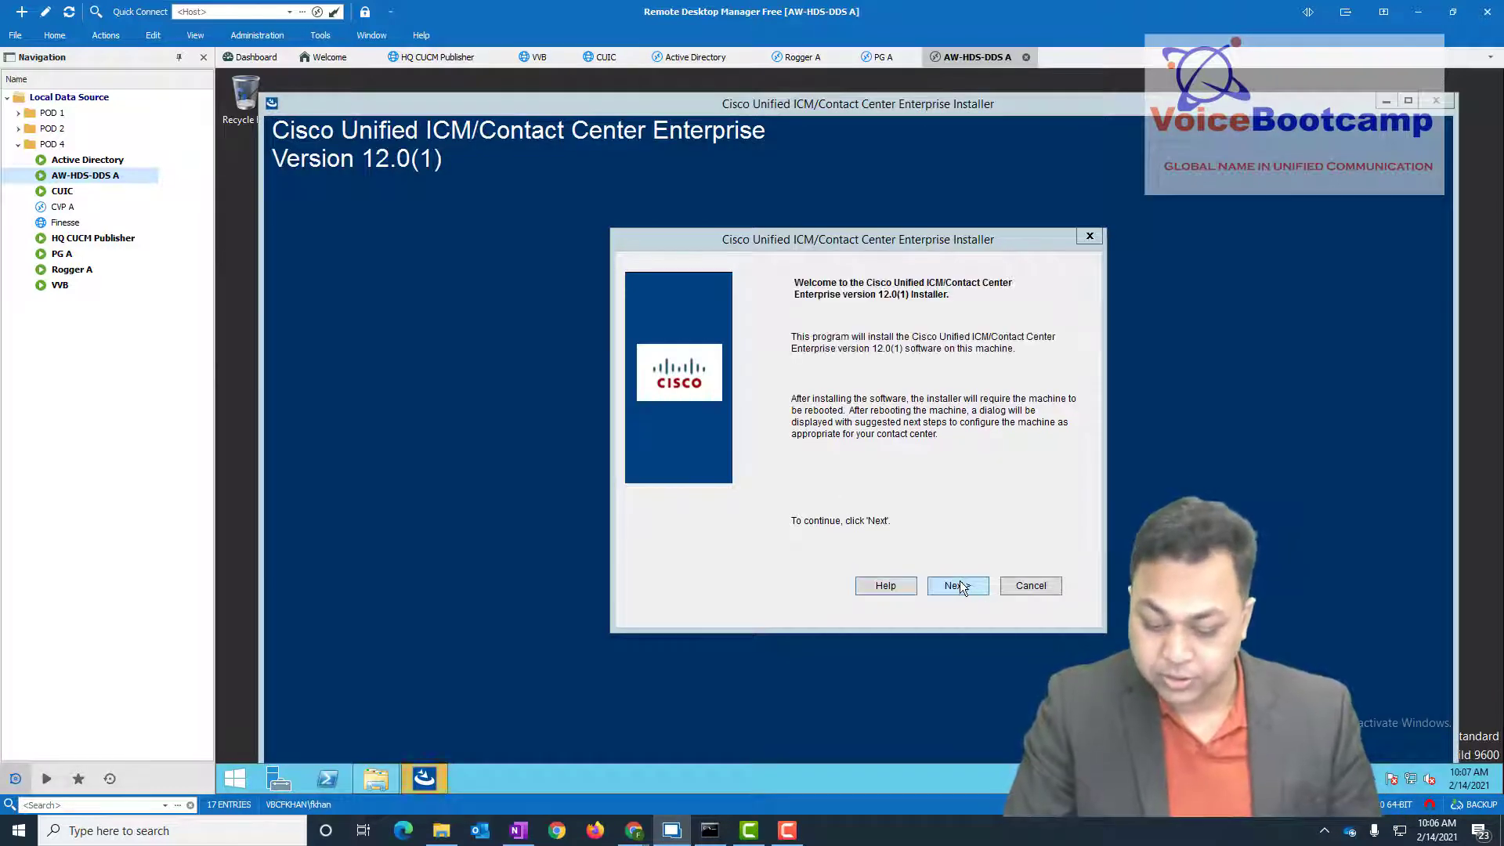
- Choose Fresh Install, no maintenance release, drive C with SQL hardening, check Rogger A and PG A, then install
{"action": "left_click", "coordinate": [959, 583]}
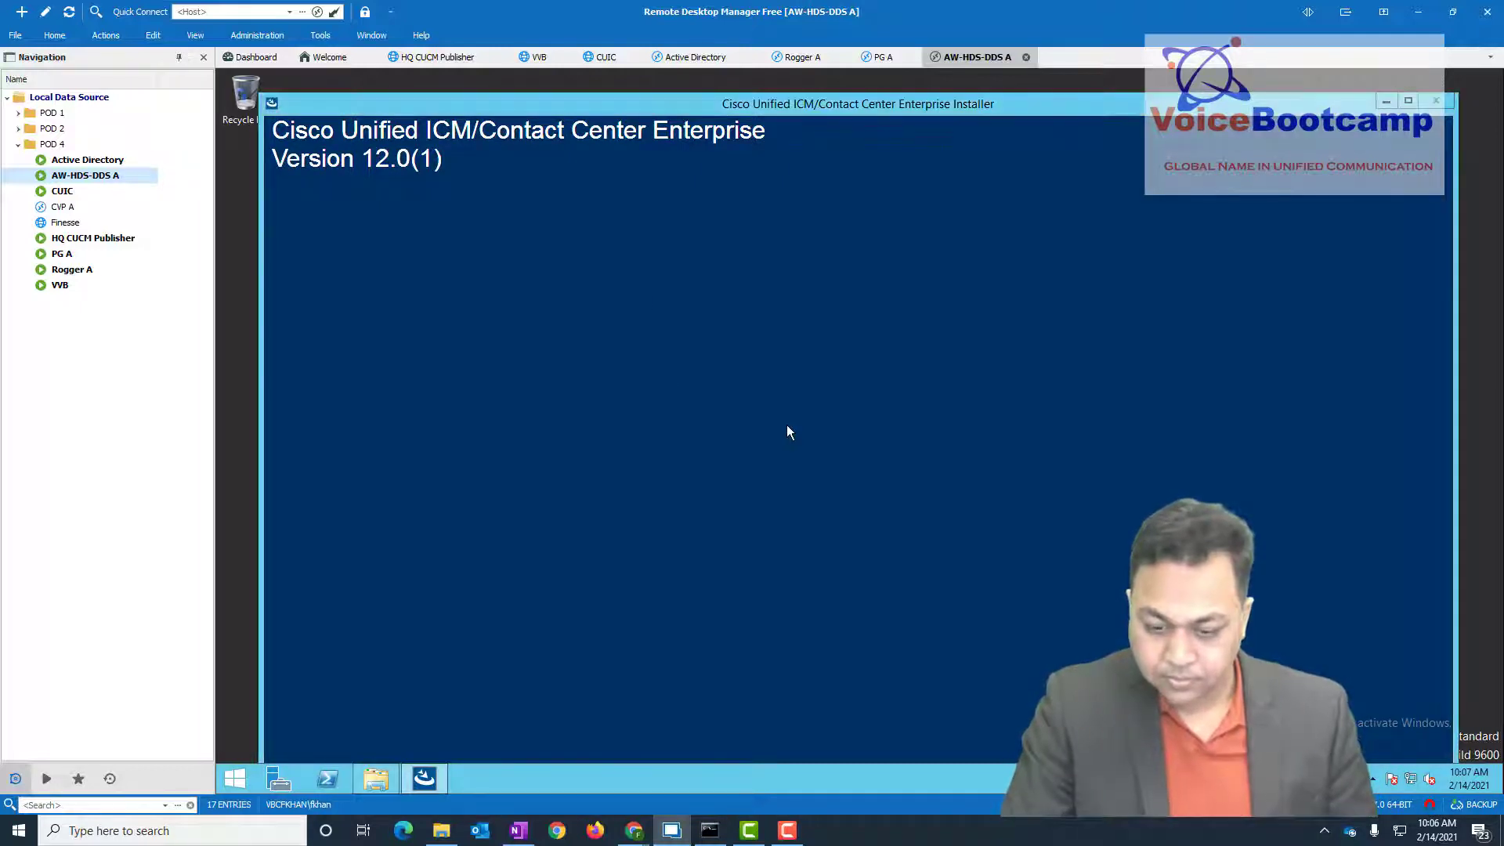
{"action": "left_click", "coordinate": [967, 564]}
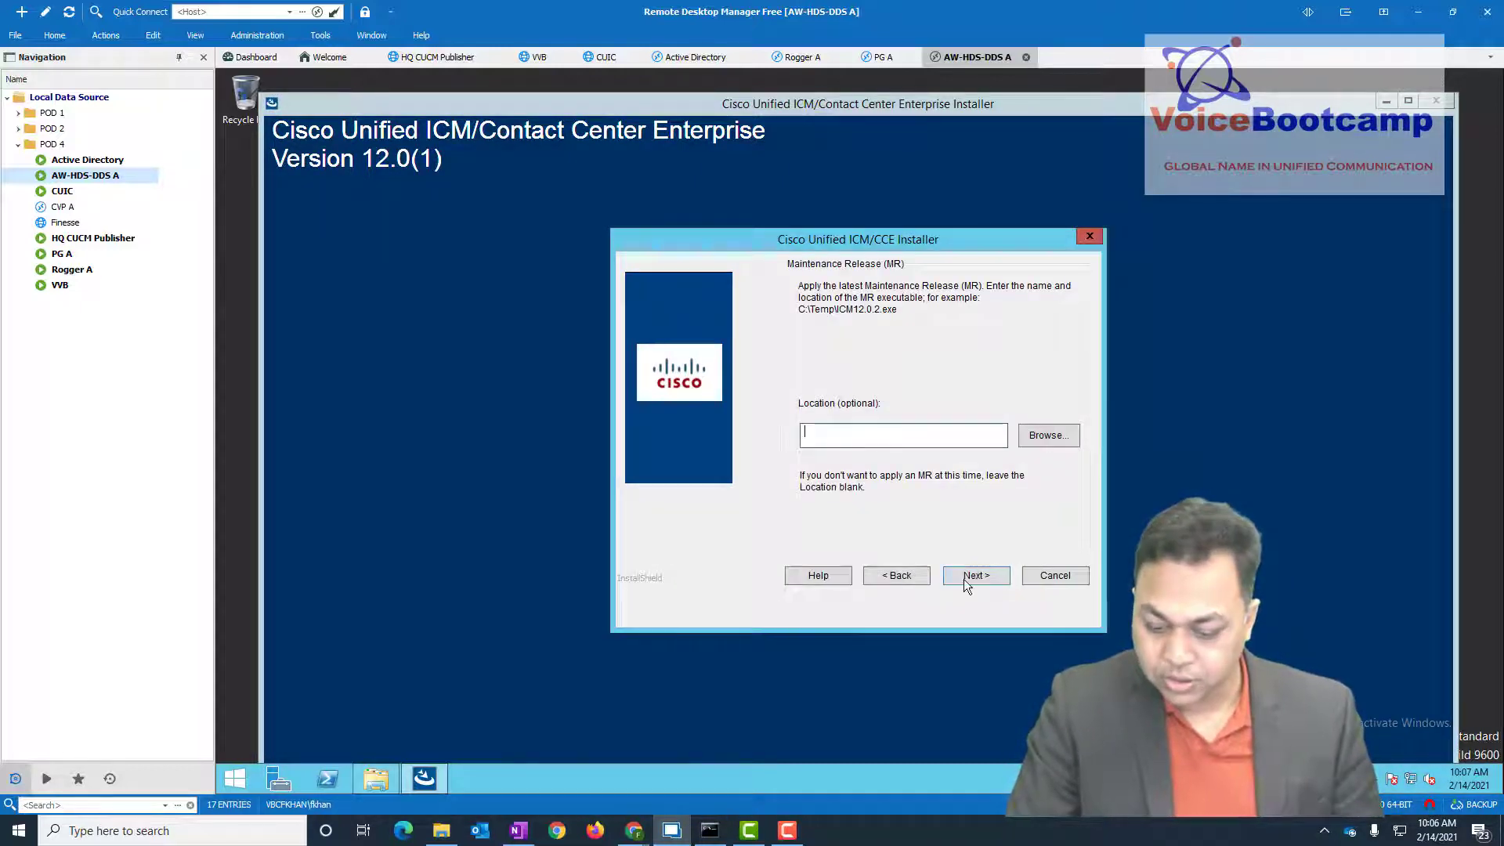
{"action": "left_click", "coordinate": [995, 580]}
{"action": "left_click", "coordinate": [997, 627]}
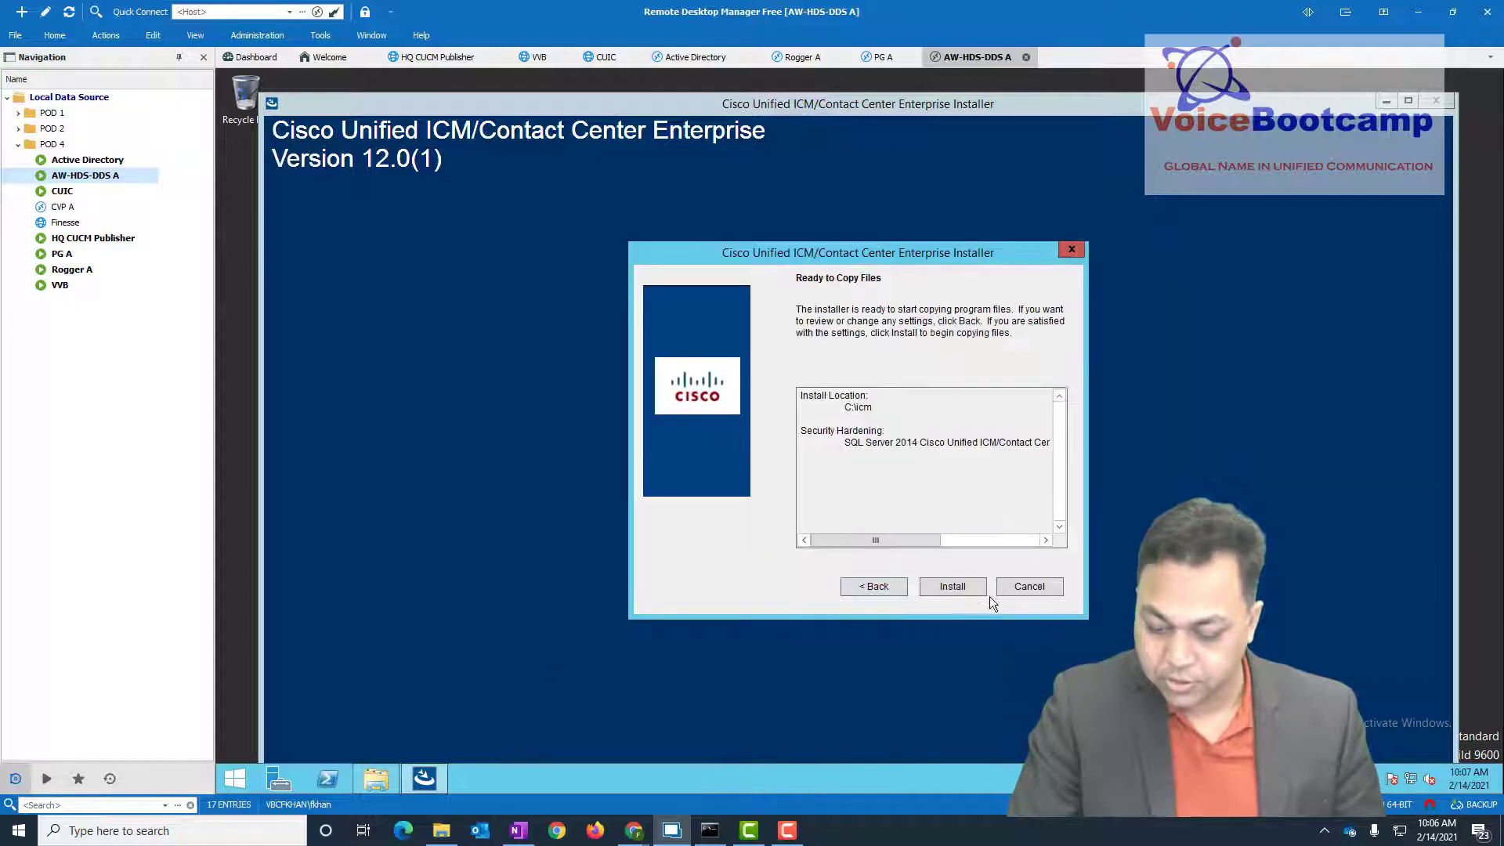
{"action": "left_click", "coordinate": [66, 270]}
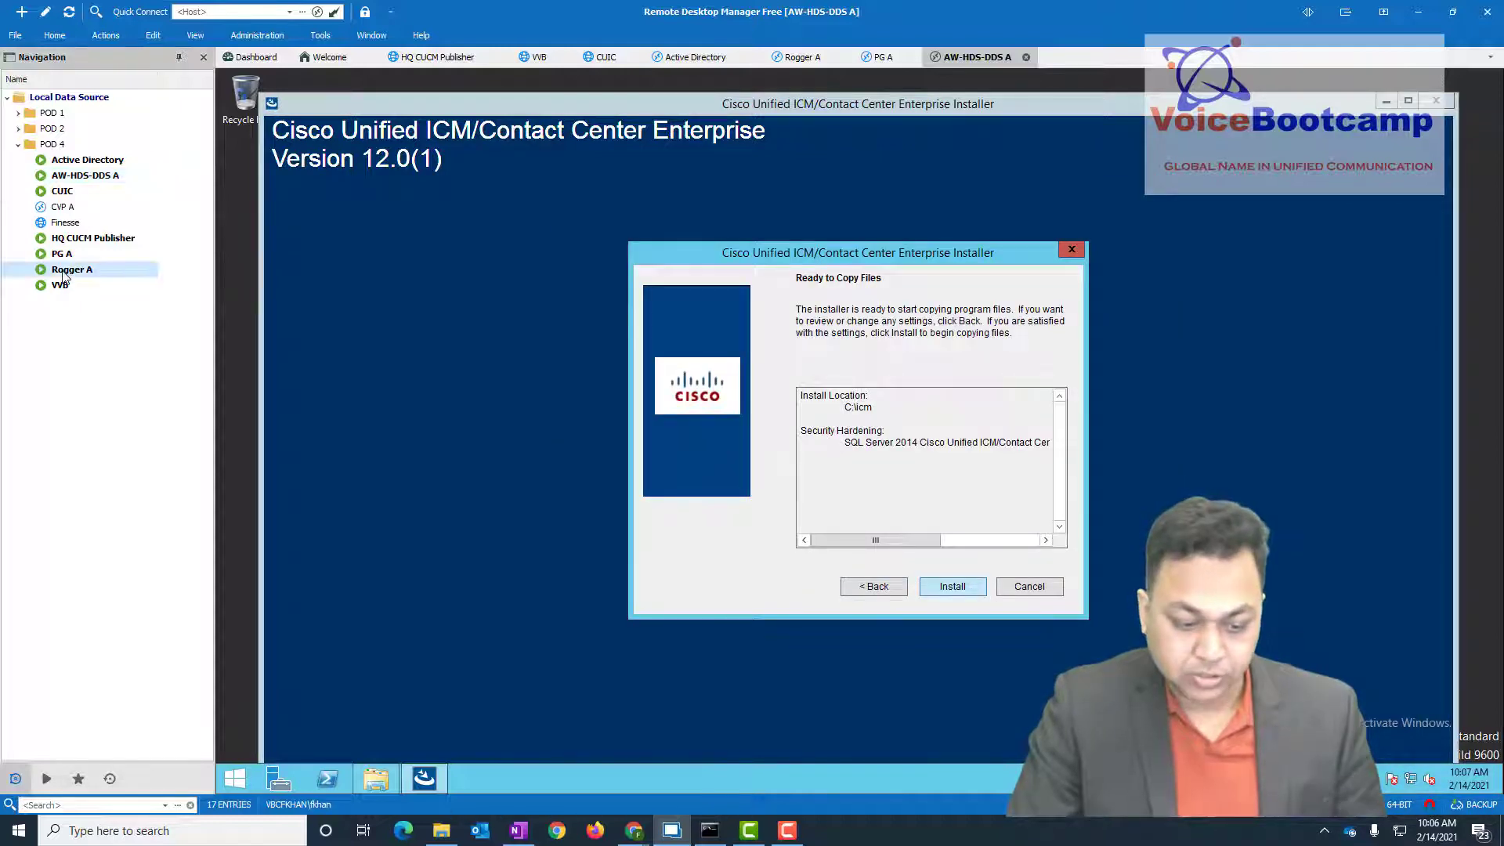
{"action": "left_click", "coordinate": [68, 255]}
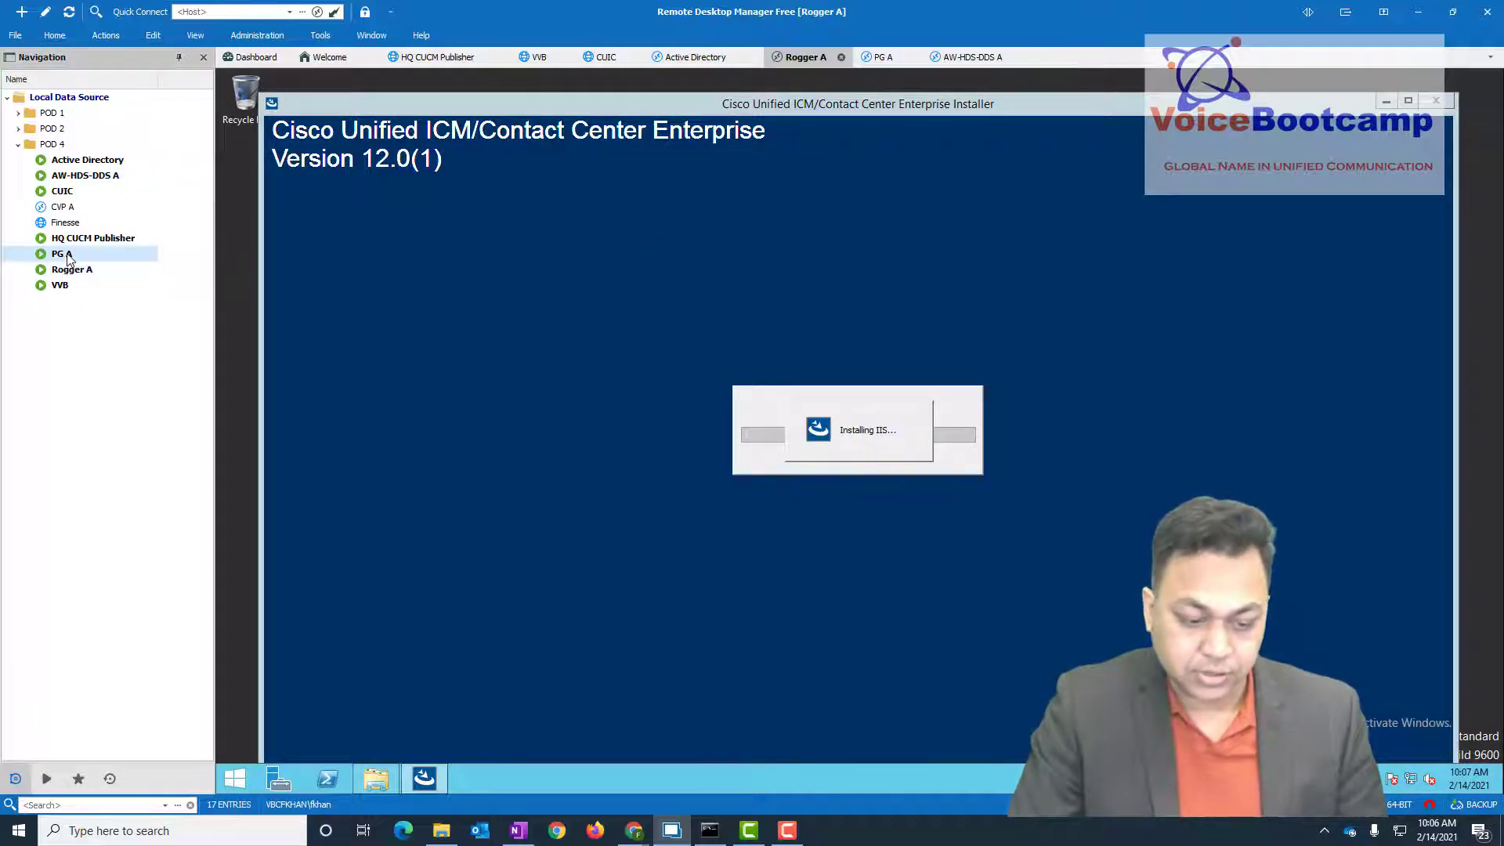
{"action": "left_click", "coordinate": [78, 175]}
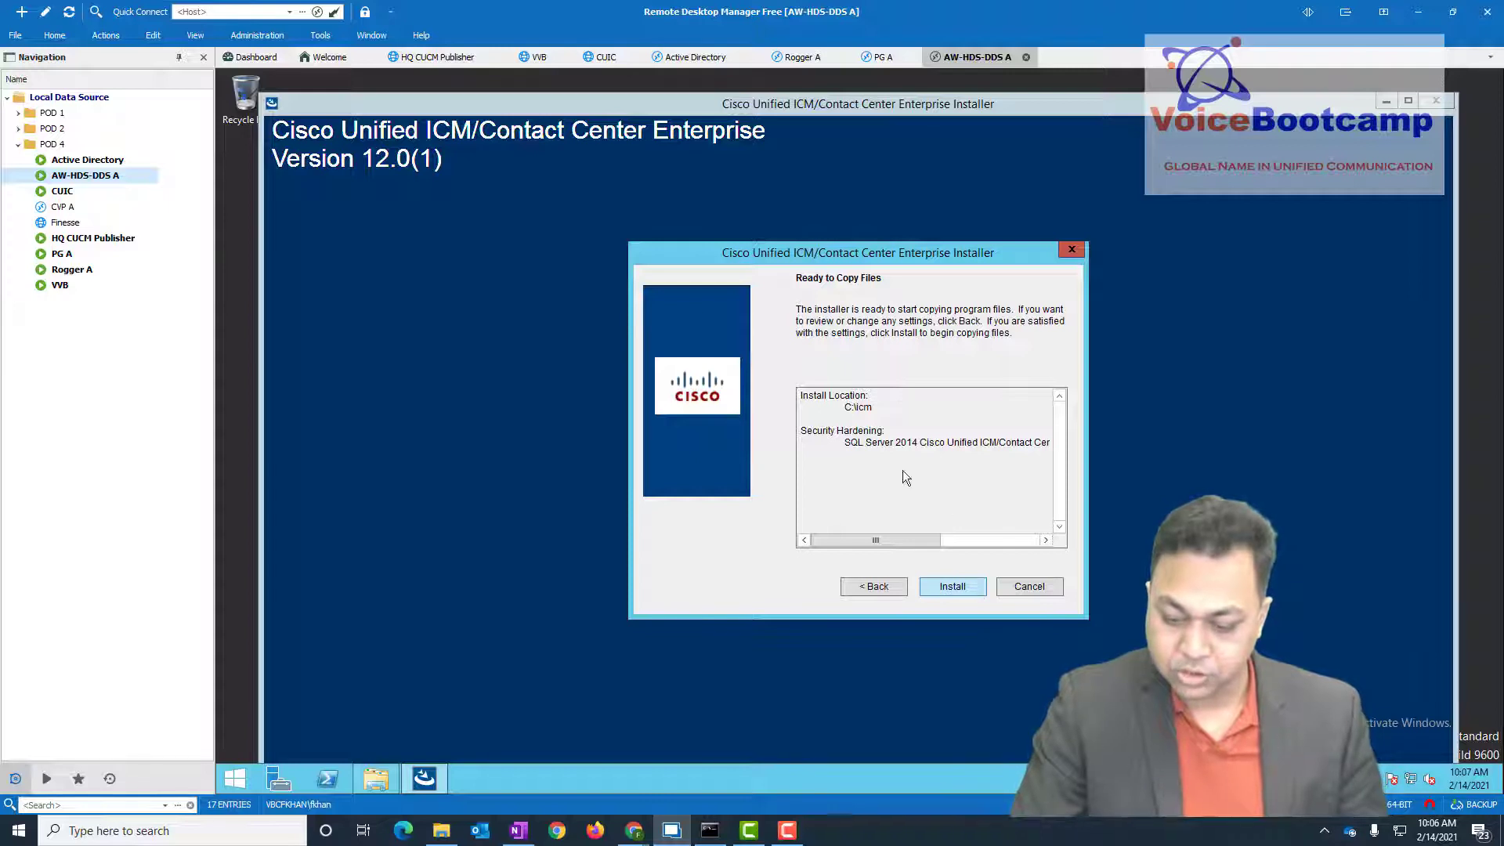
{"action": "left_click", "coordinate": [951, 587]}
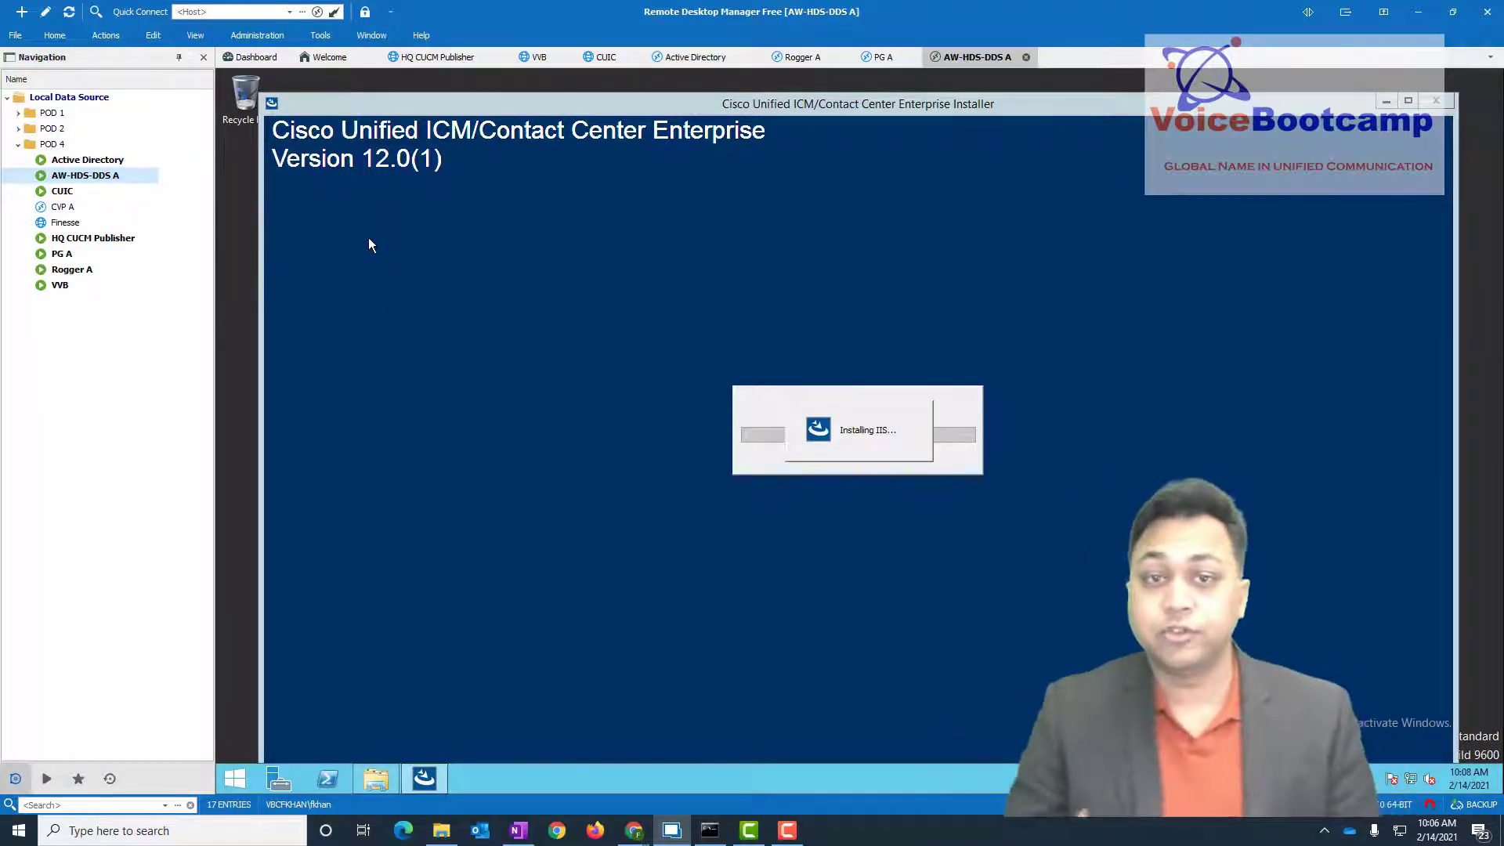
- Start a CVP A remote session, then bring the browser's vSphere page for CVP Server A forward
{"action": "left_click", "coordinate": [68, 208]}
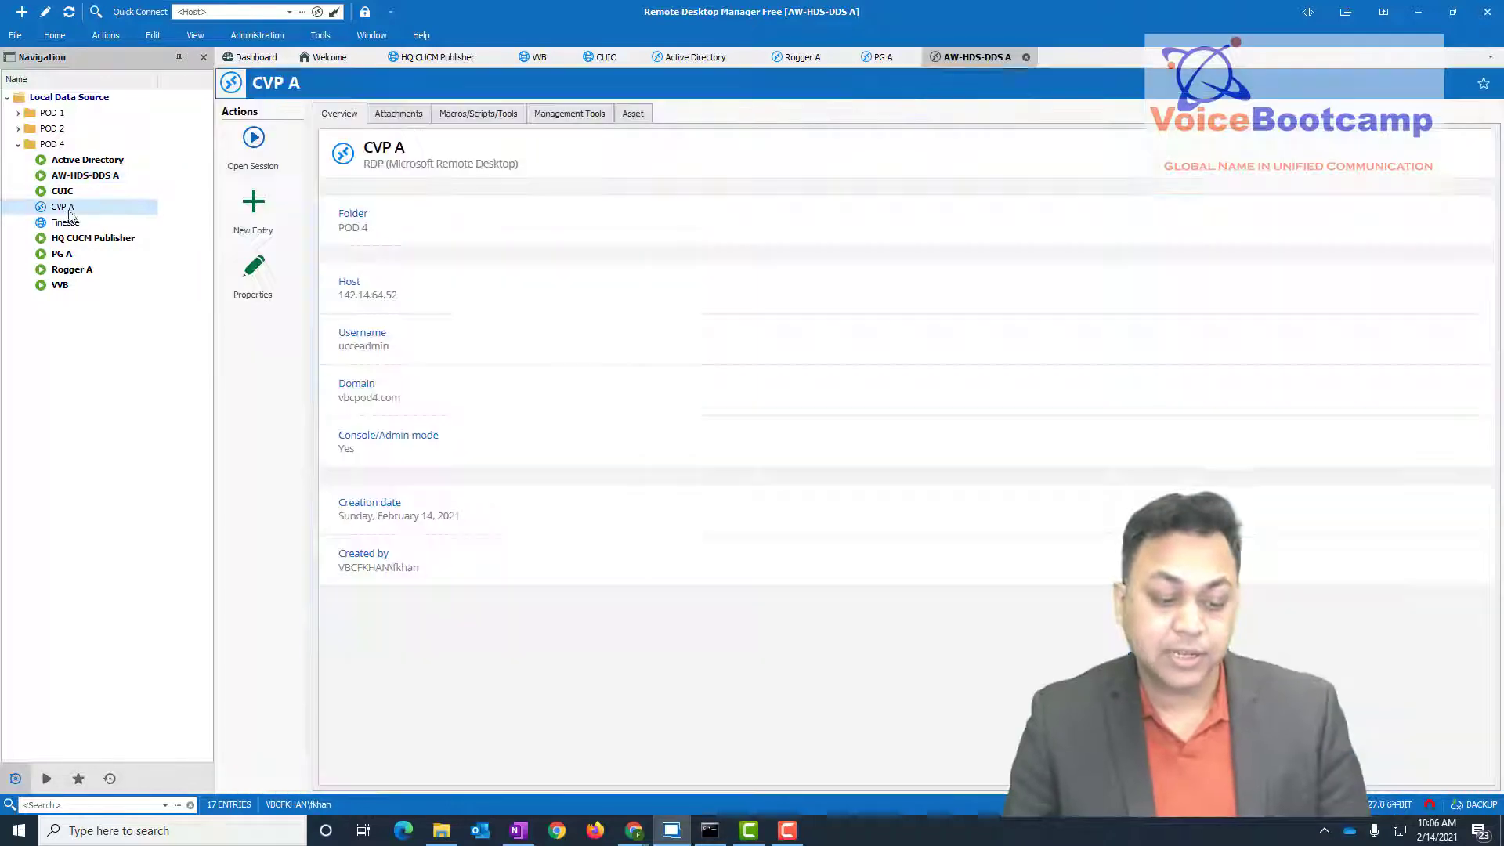
{"action": "left_click", "coordinate": [265, 151]}
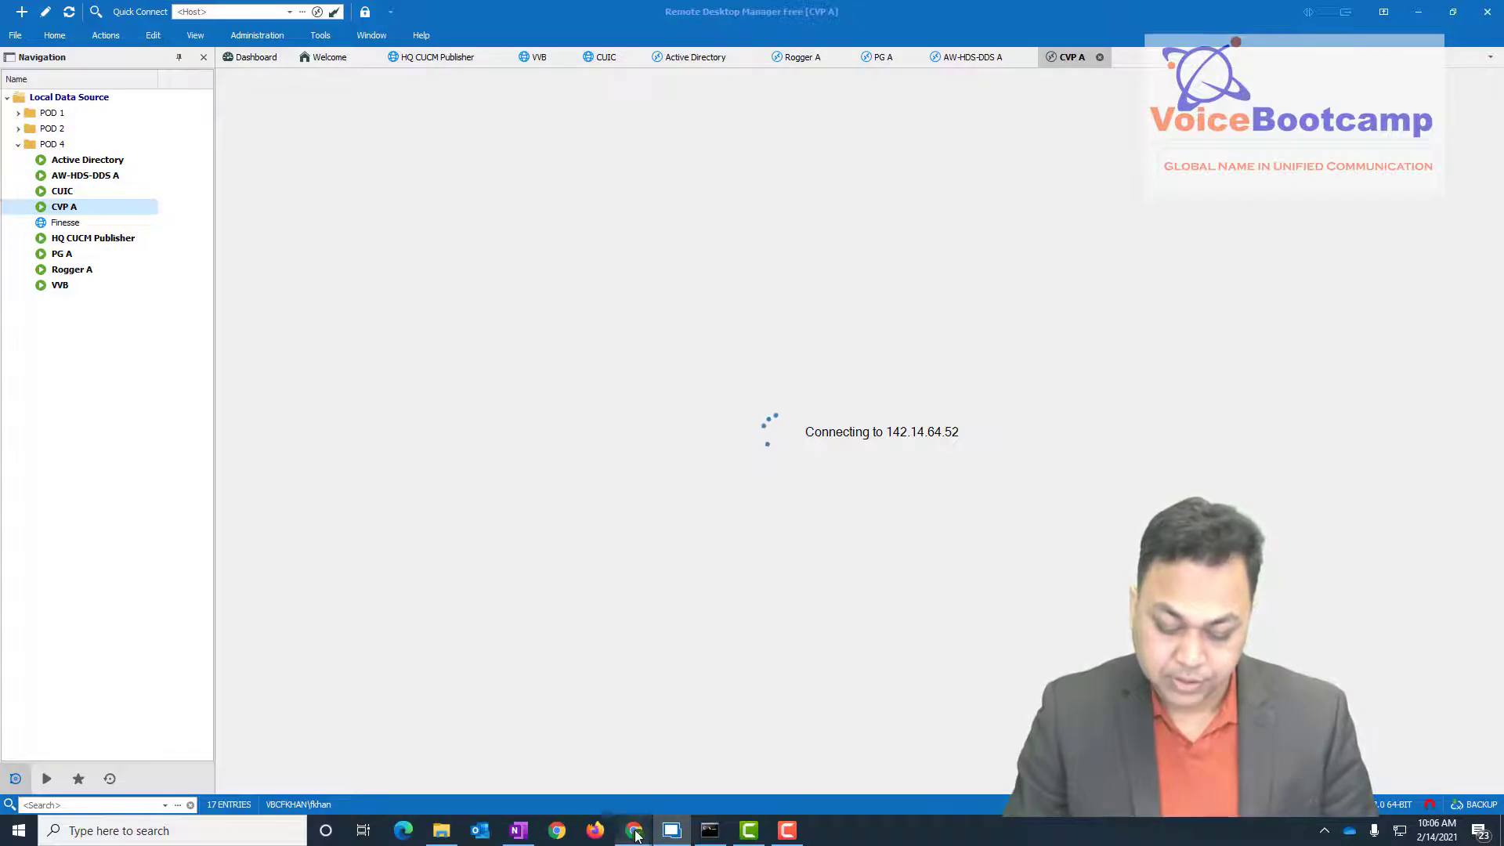
{"action": "mouse_move", "coordinate": [633, 831]}
{"action": "left_click", "coordinate": [637, 748]}
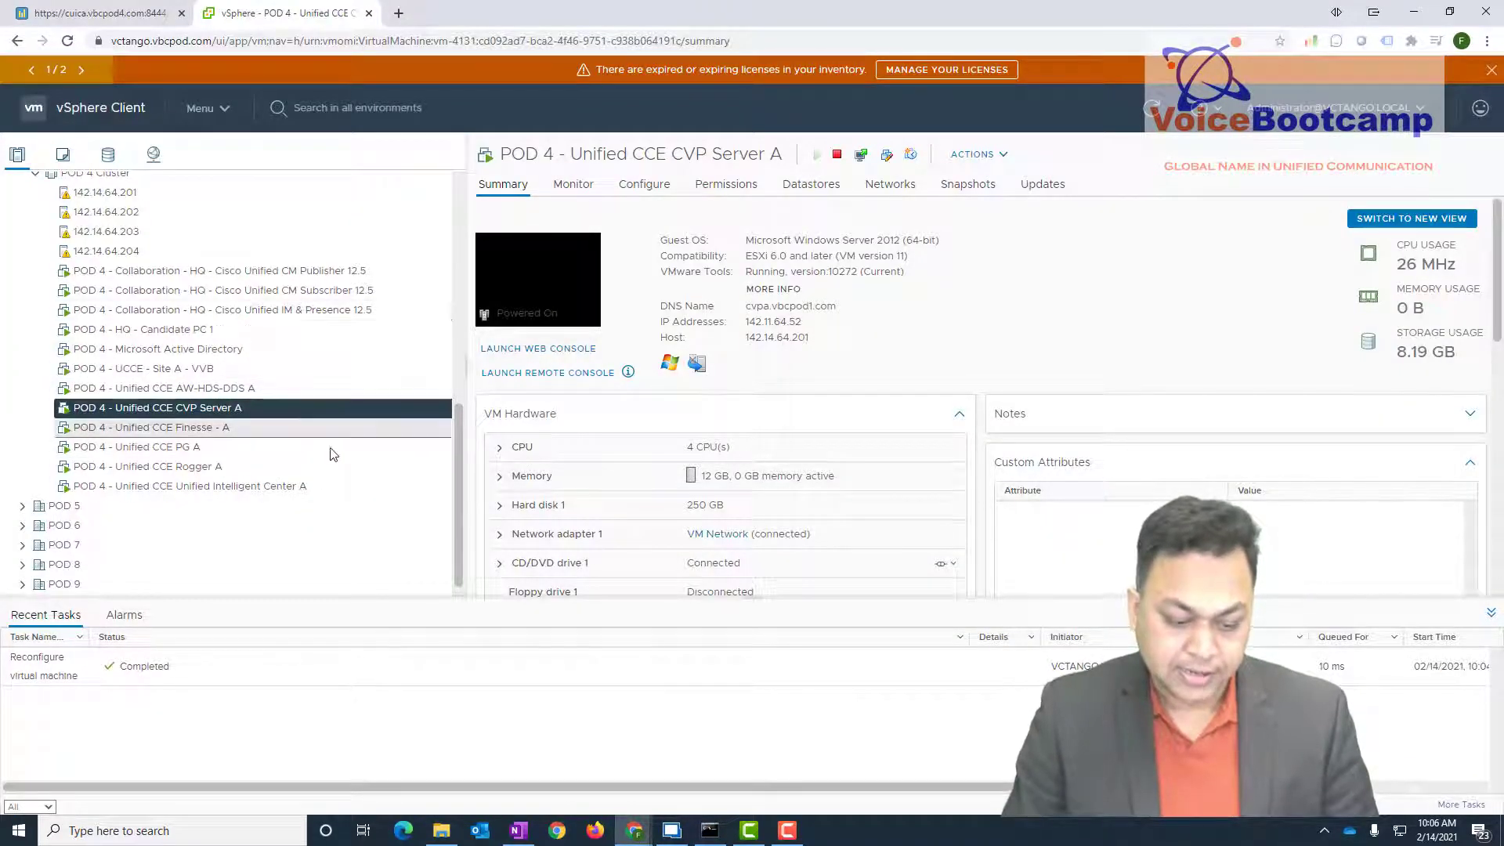
- Open CVP Server A's web console, send Ctrl+Alt+Delete, and sign in as Administrator
{"action": "left_click", "coordinate": [514, 303]}
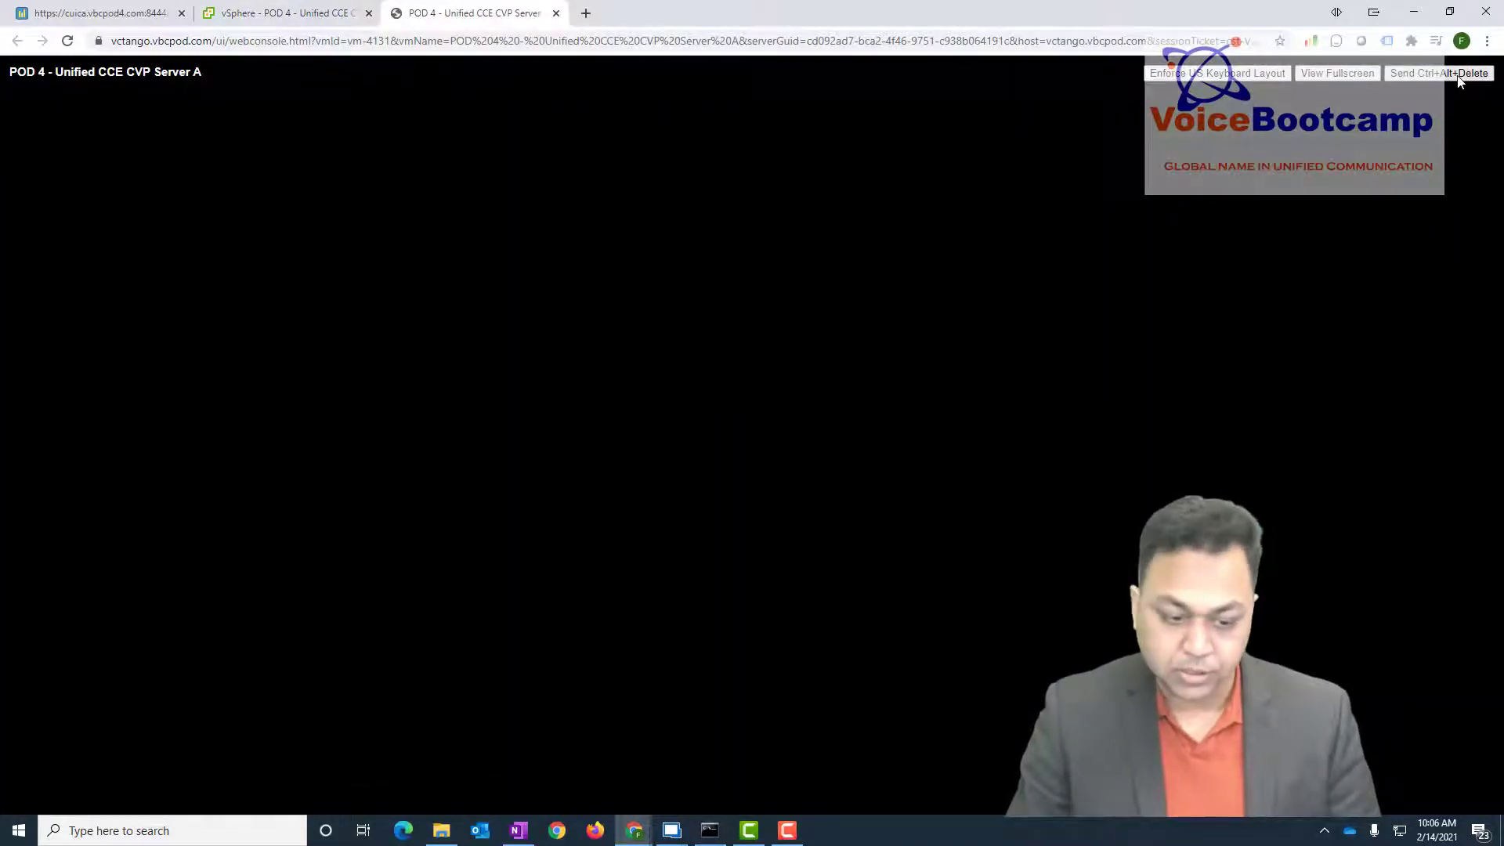
{"action": "left_click", "coordinate": [1457, 73]}
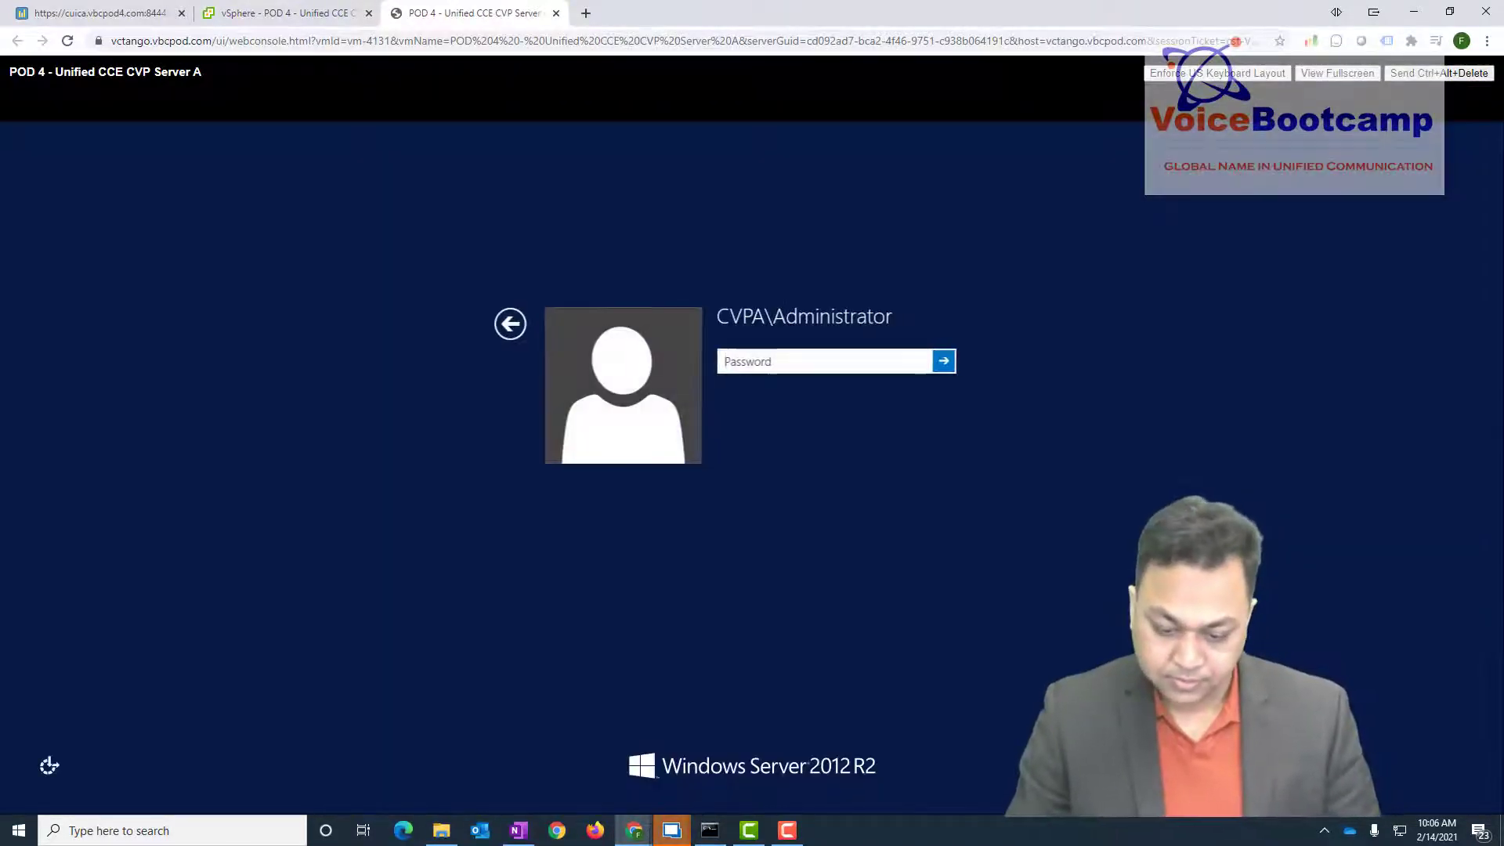
{"action": "left_click", "coordinate": [779, 356]}
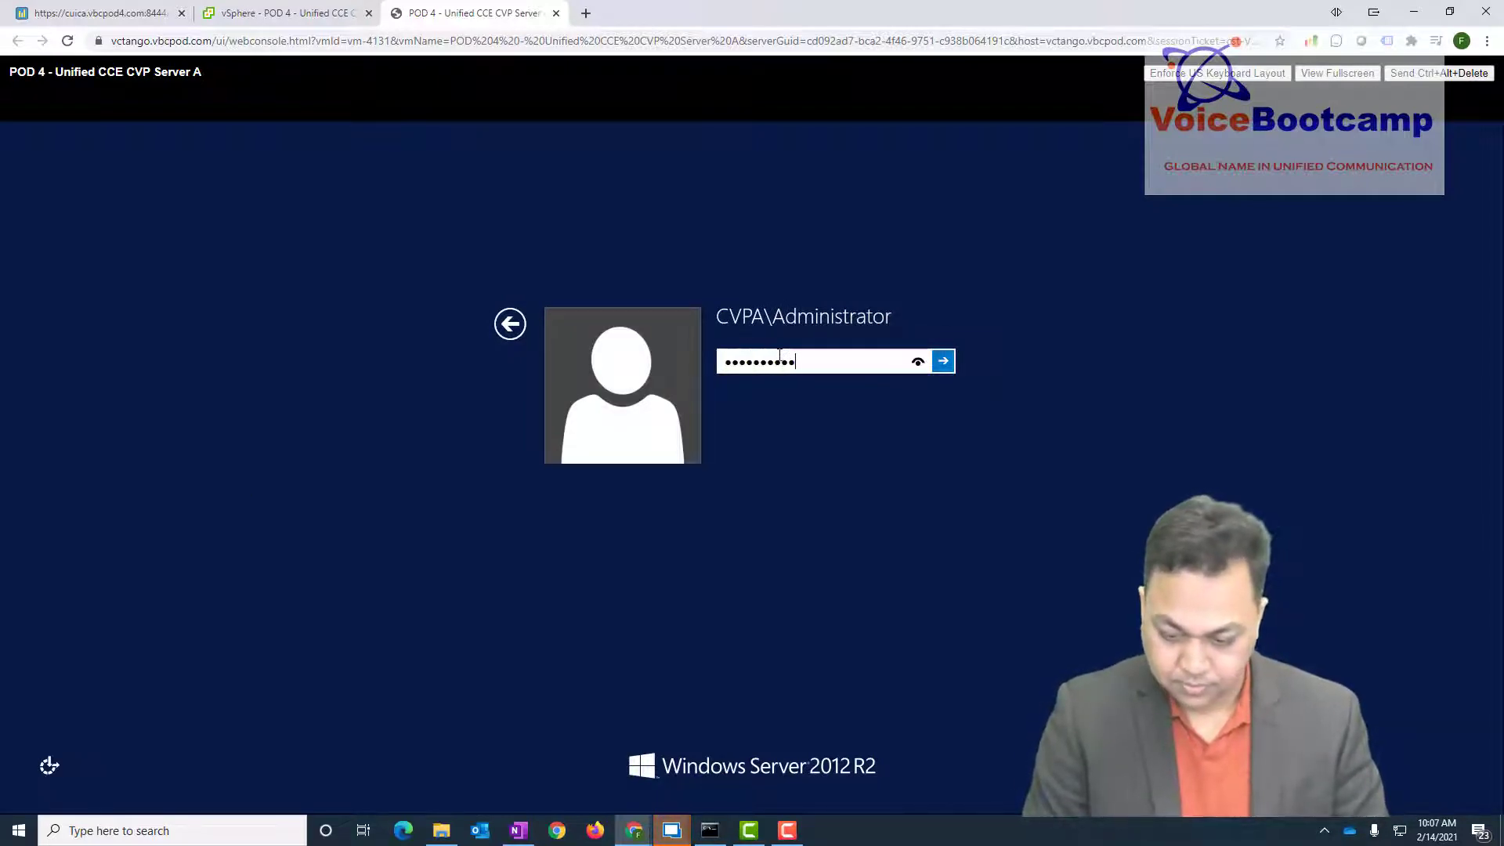
{"action": "key", "text": "Return"}
{"action": "key", "text": "Return"}
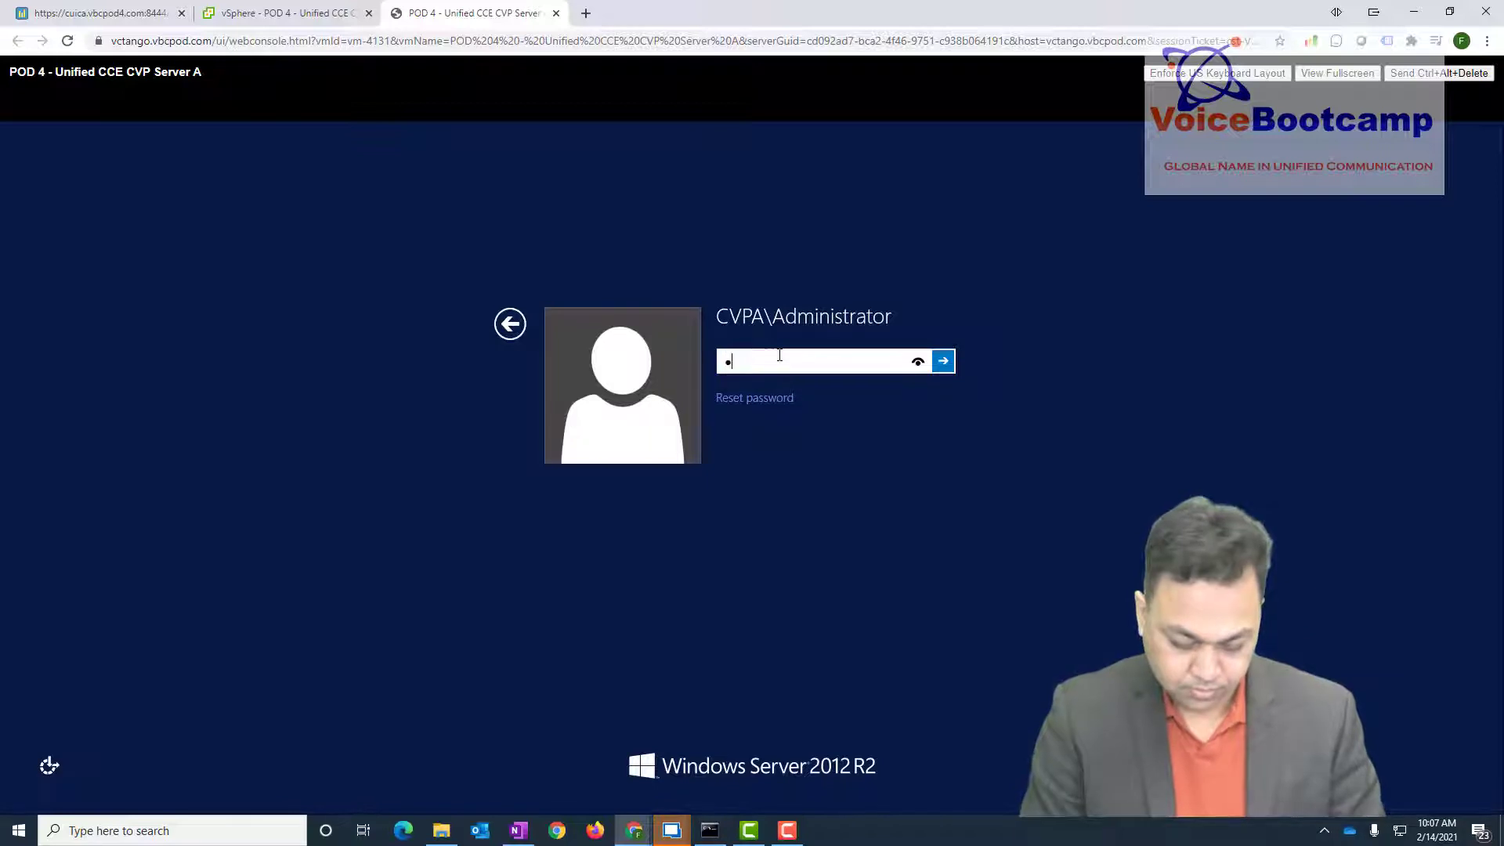
{"action": "key", "text": "Return"}
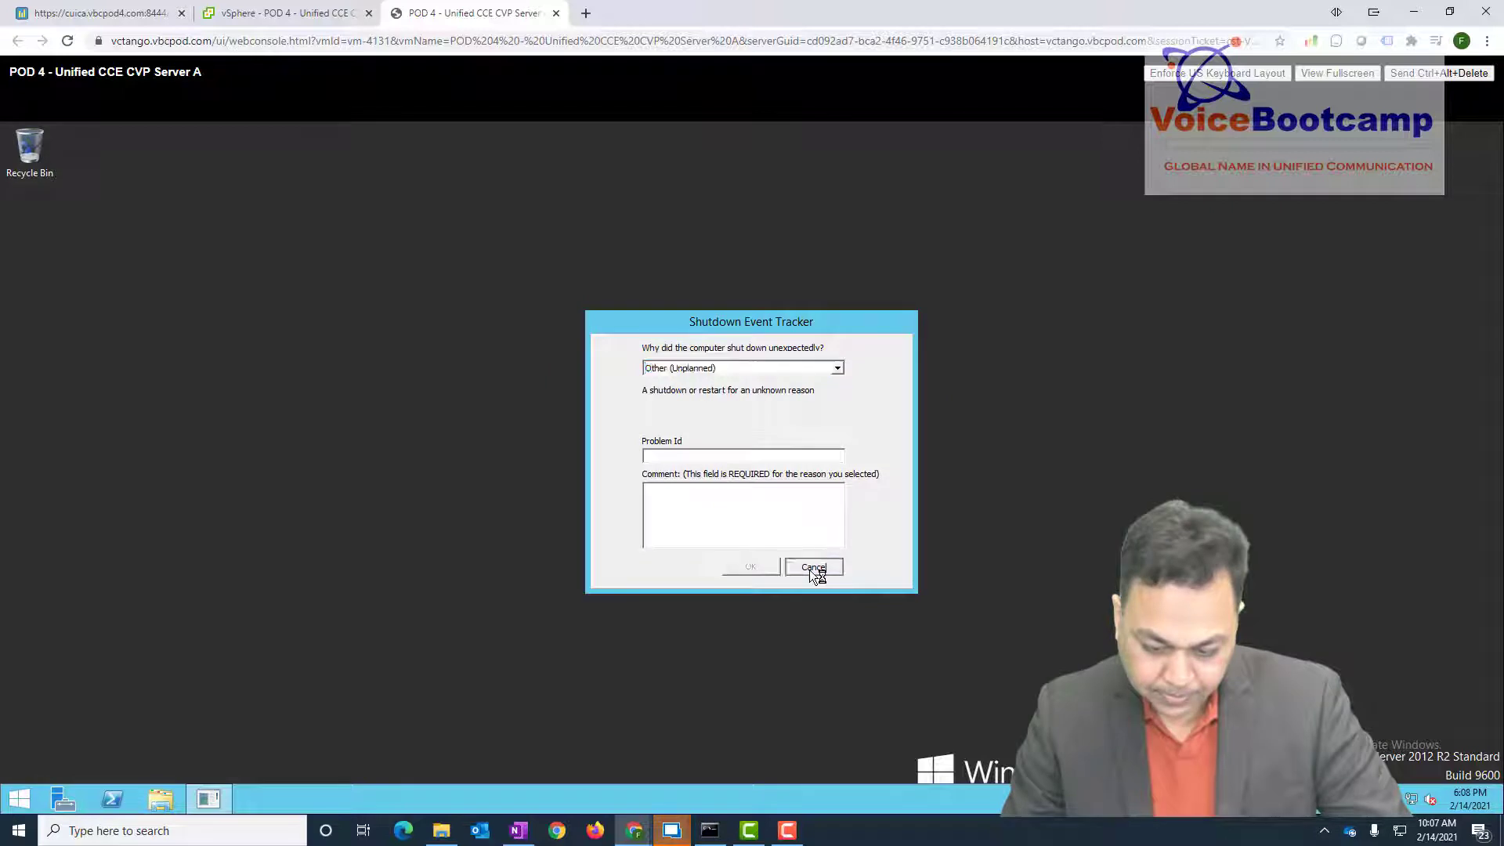
- Cancel the Shutdown Event Tracker, go to the desktop, open This PC, then switch to Server Manager
{"action": "left_click", "coordinate": [810, 570]}
{"action": "left_click", "coordinate": [19, 797]}
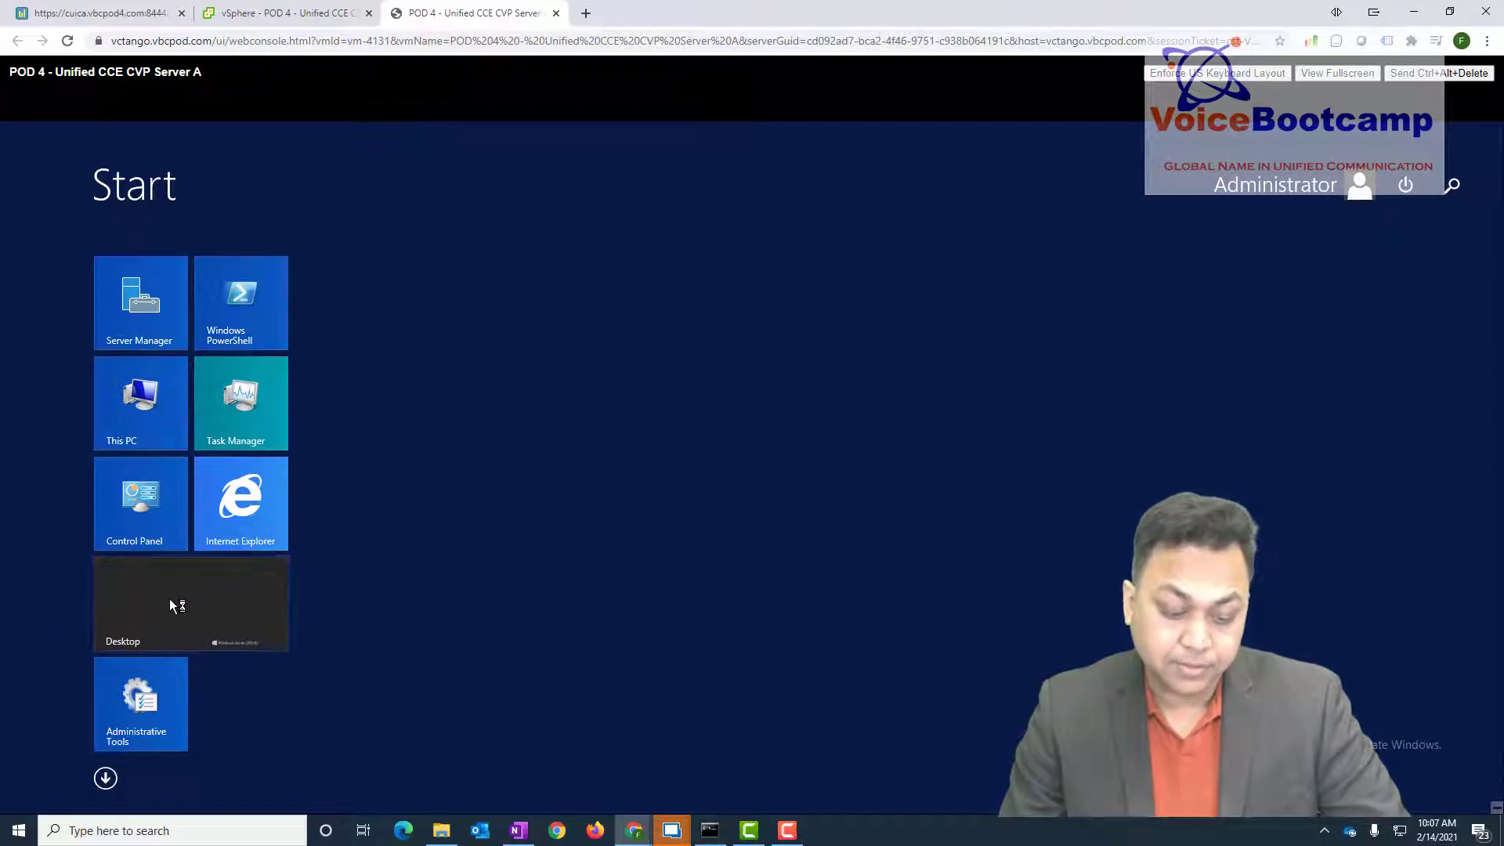
{"action": "left_click", "coordinate": [172, 602]}
{"action": "left_click", "coordinate": [160, 795]}
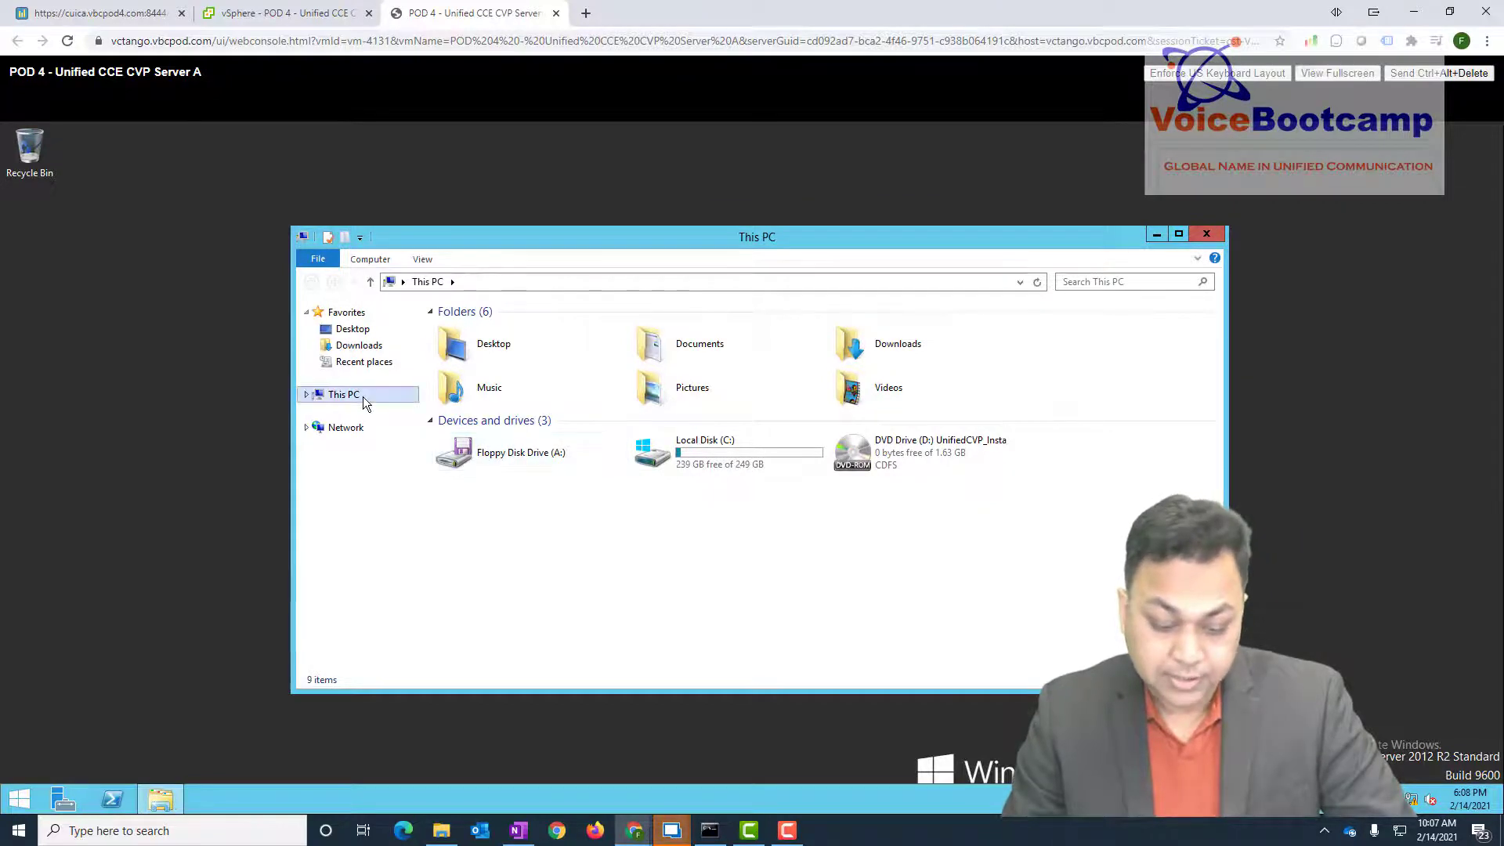
{"action": "left_click", "coordinate": [62, 800]}
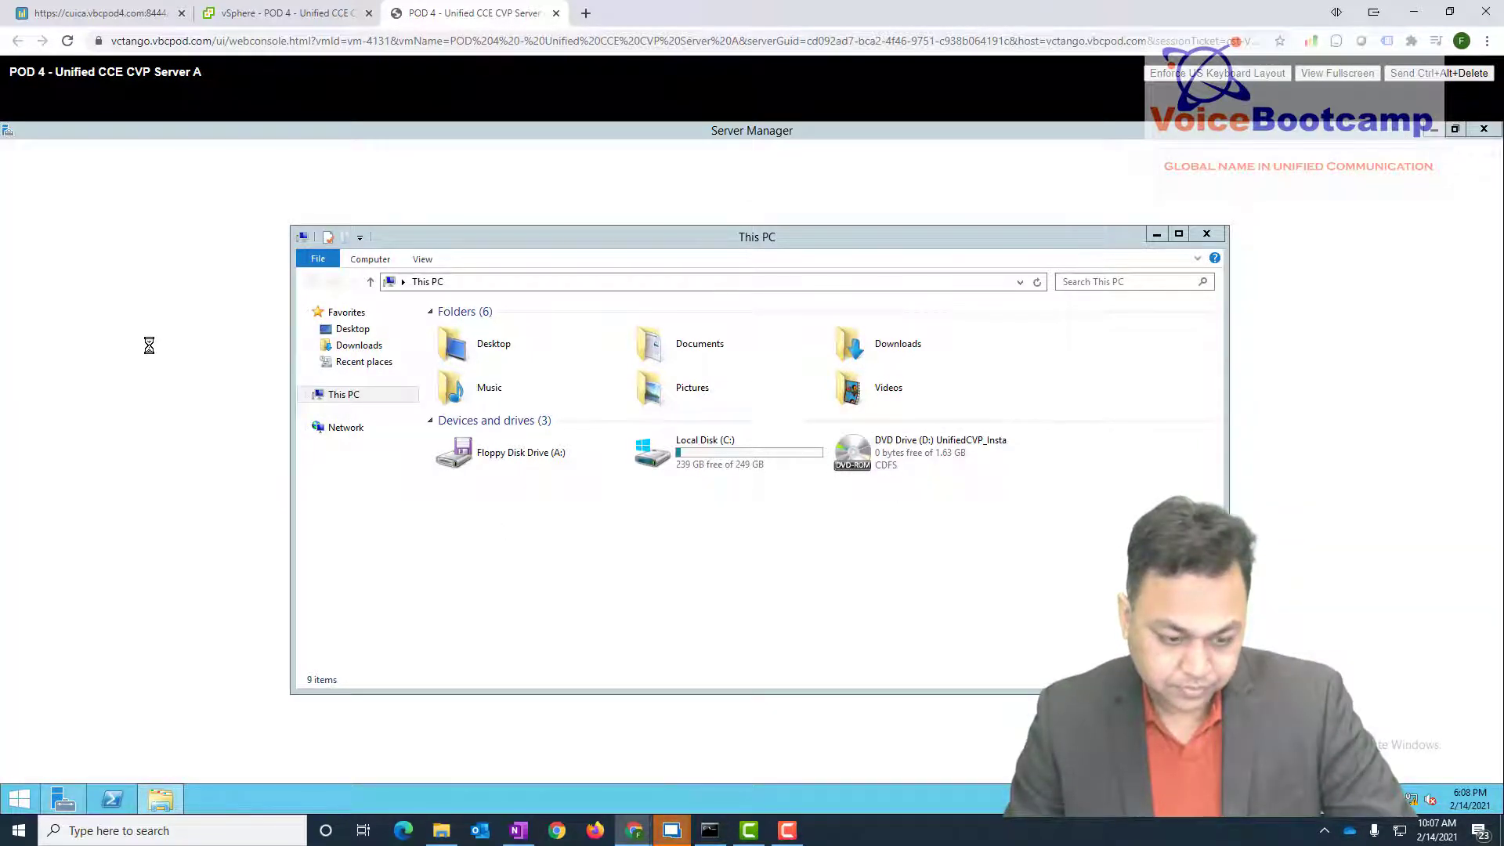
- In Server Manager's Local Server, change the computer's membership from vbcpod1.com to Workgroup WORKGROUP
{"action": "left_click", "coordinate": [1161, 235]}
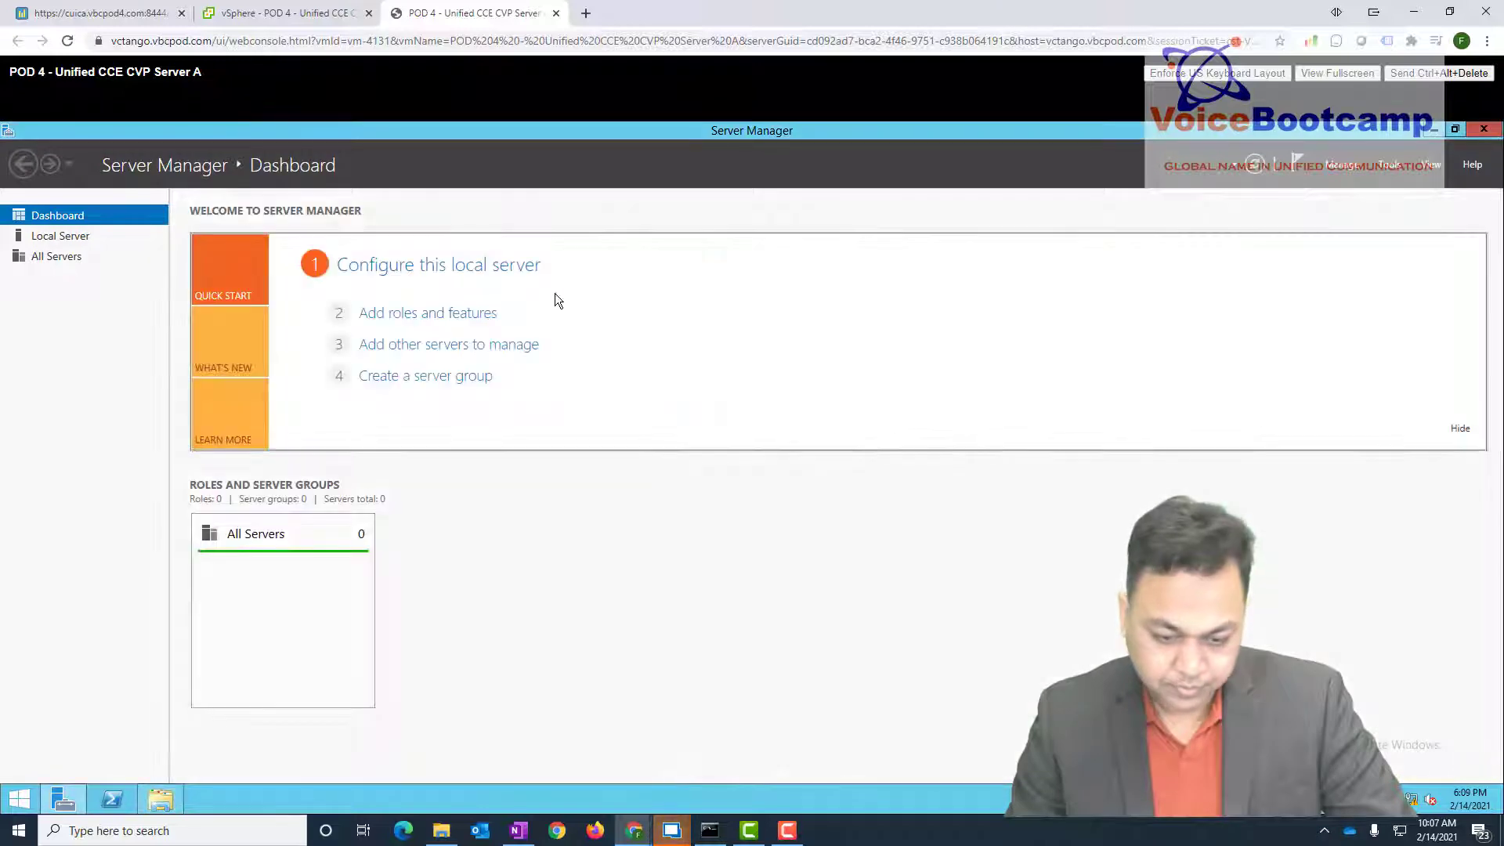
{"action": "left_click", "coordinate": [34, 238]}
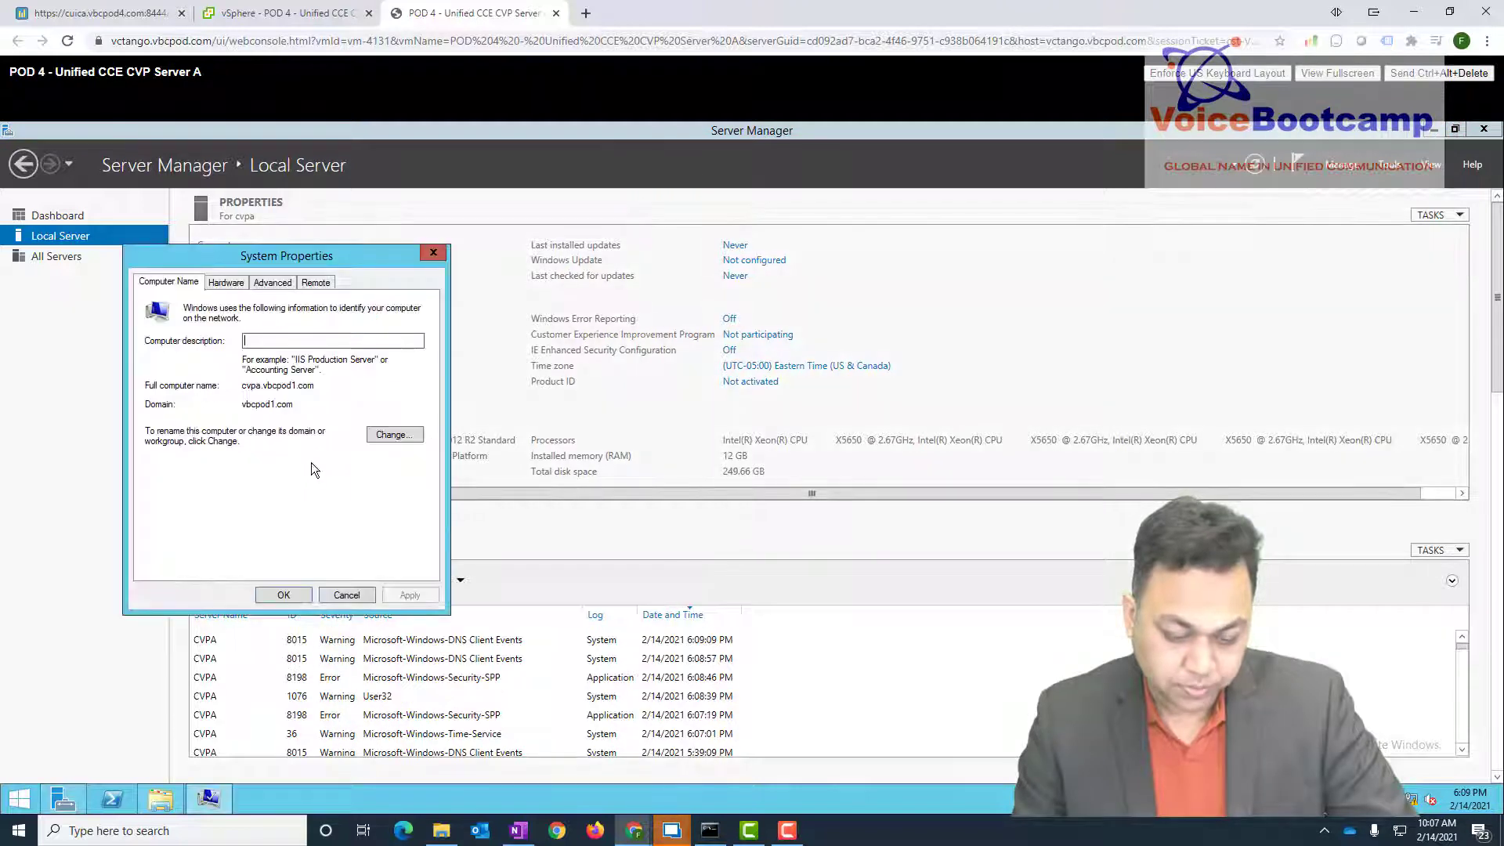
{"action": "left_click", "coordinate": [393, 434]}
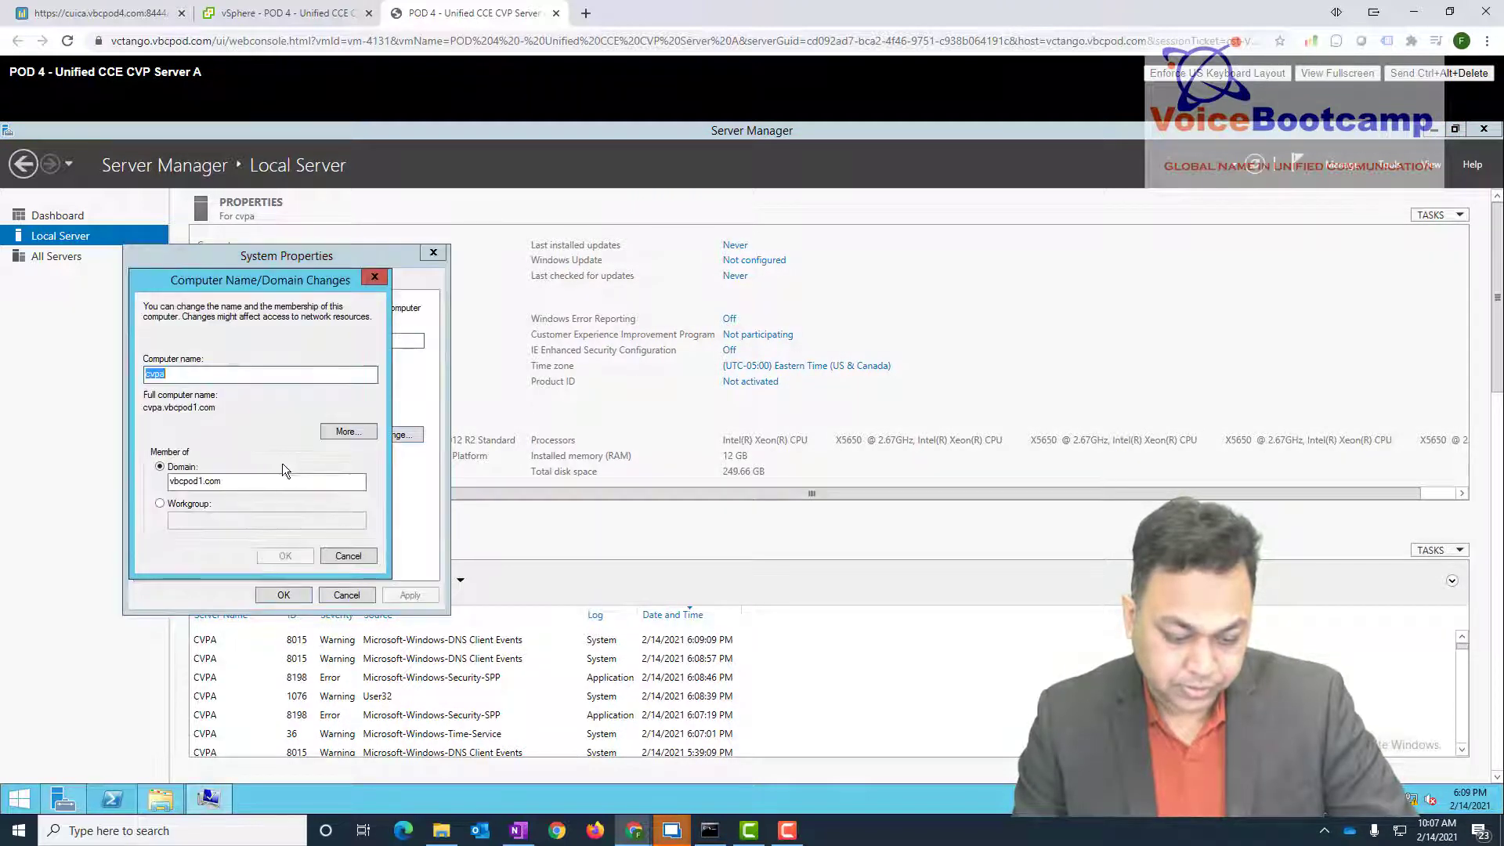
{"action": "left_click", "coordinate": [181, 506]}
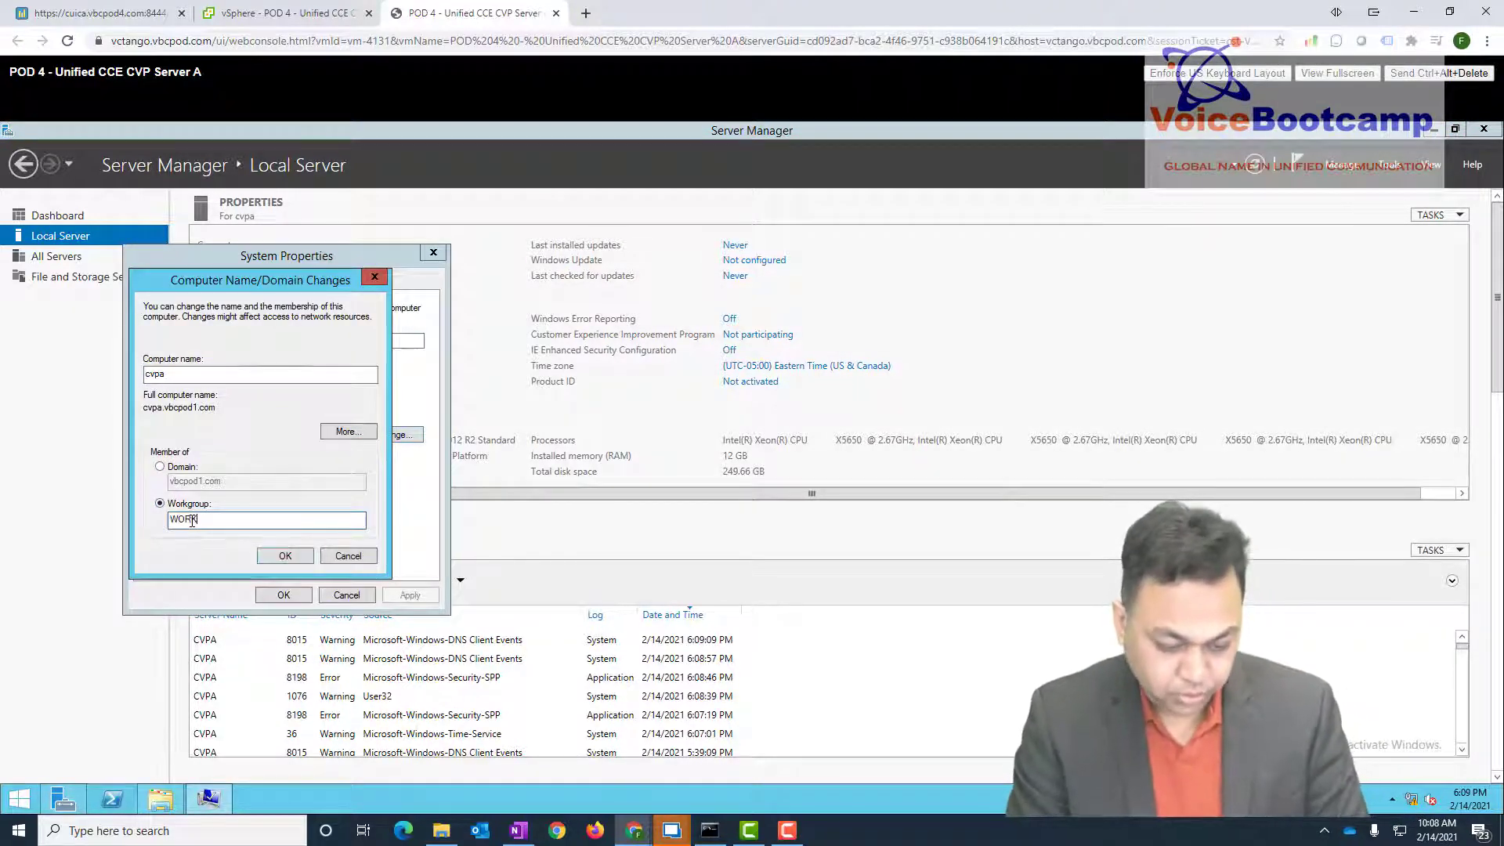
{"action": "key", "text": "Return"}
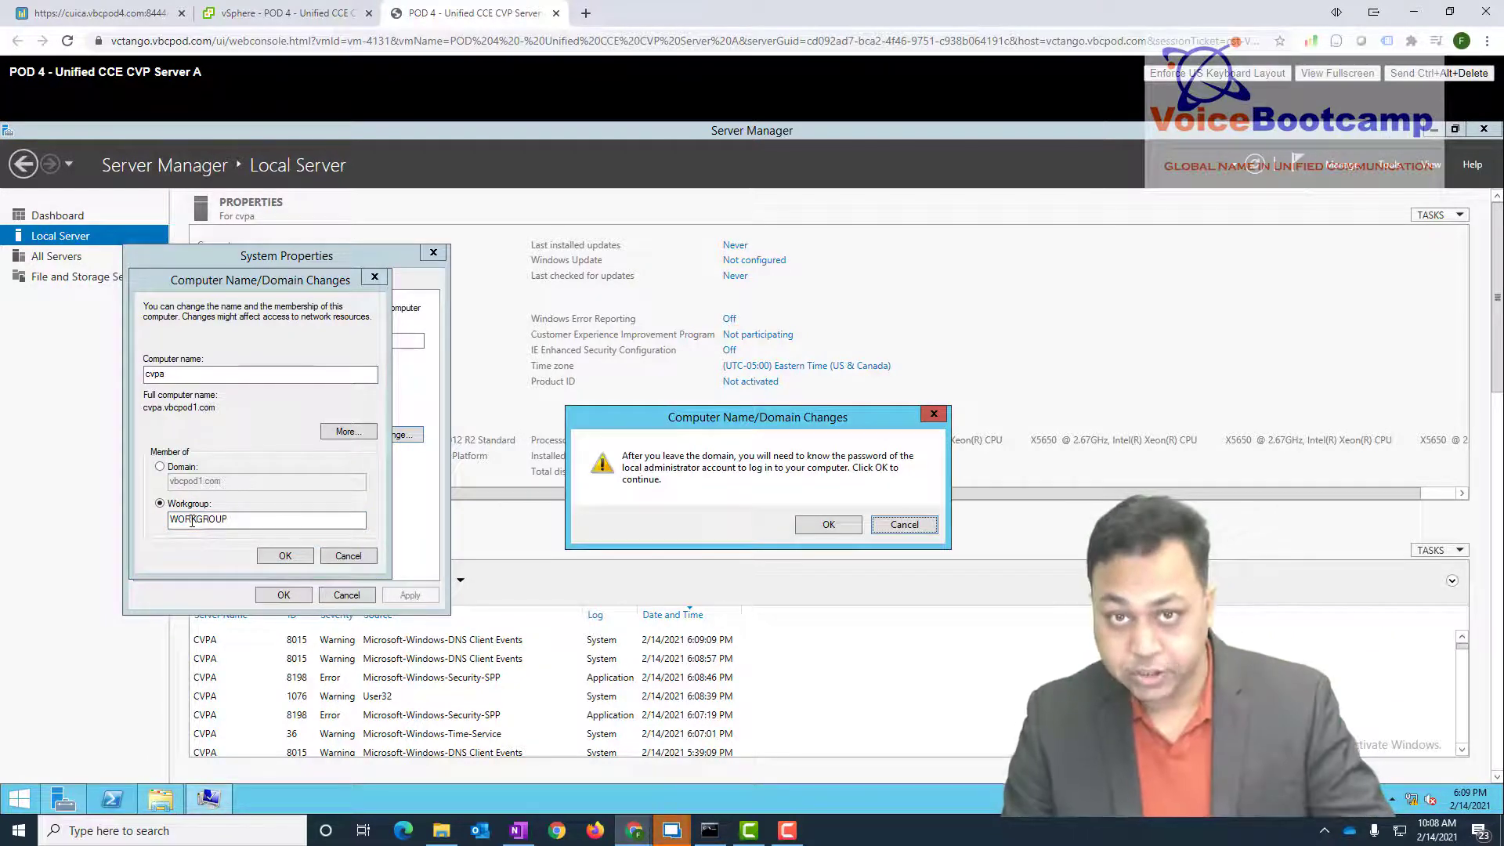
{"action": "left_click", "coordinate": [848, 529]}
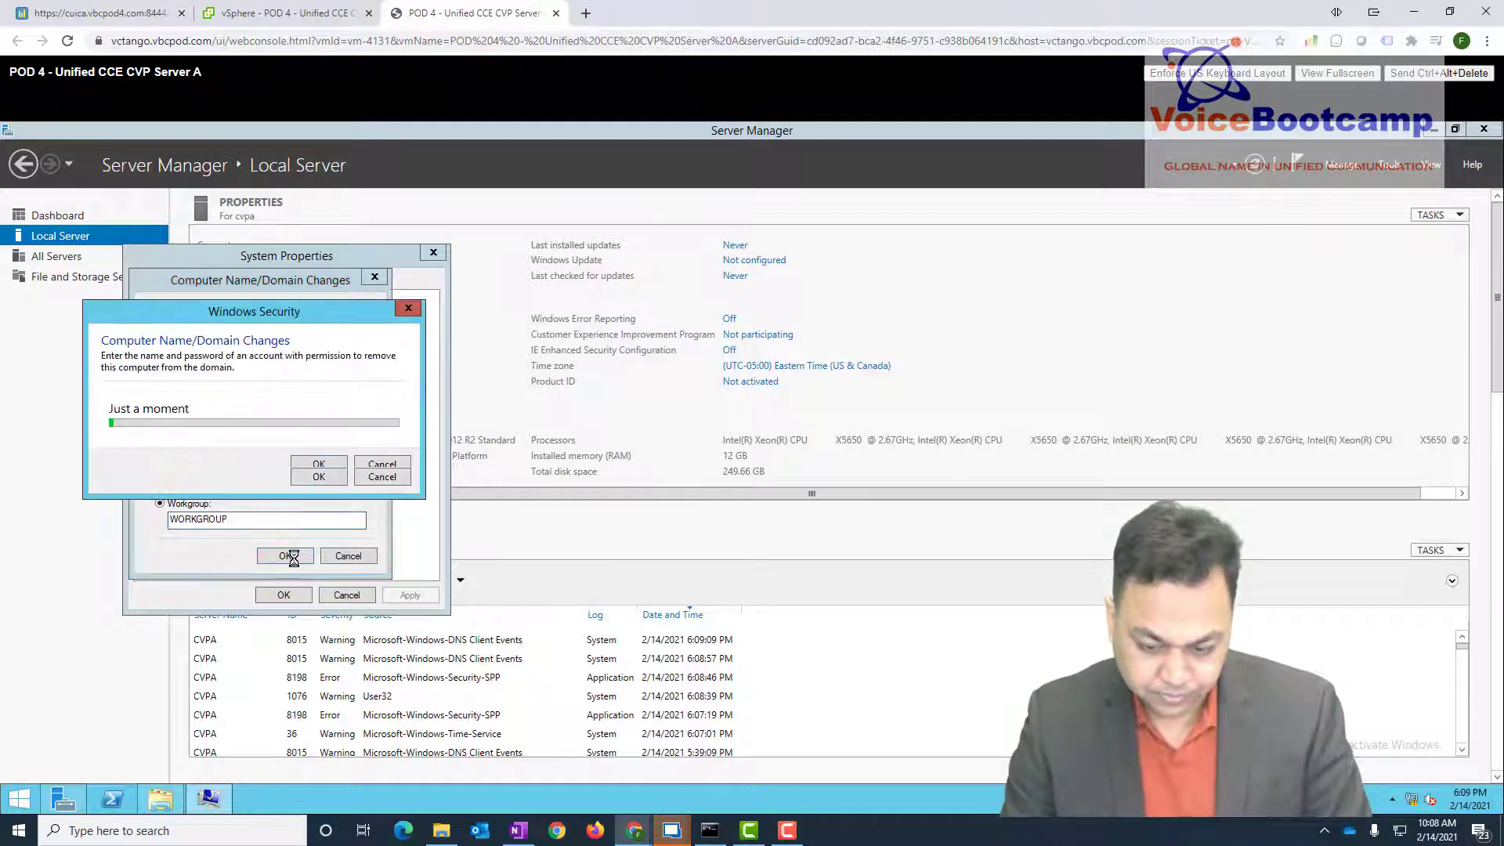
- Authenticate with the administrator account's credentials, acknowledge the welcome and restart notices, and close the dialogs
{"action": "type", "text": "administrator"}
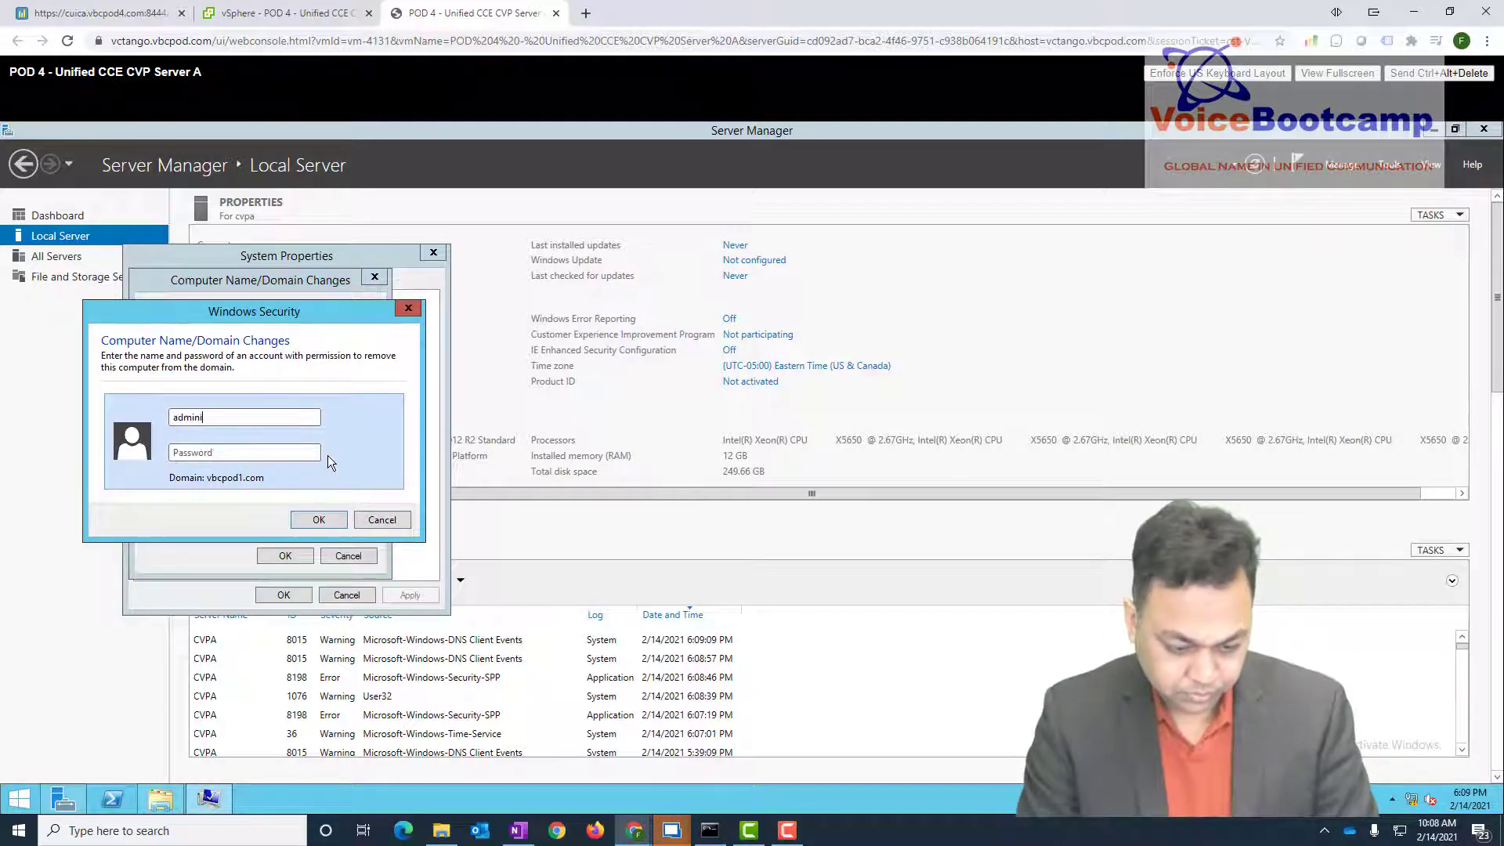
{"action": "key", "text": "Tab"}
{"action": "type", "text": "************"}
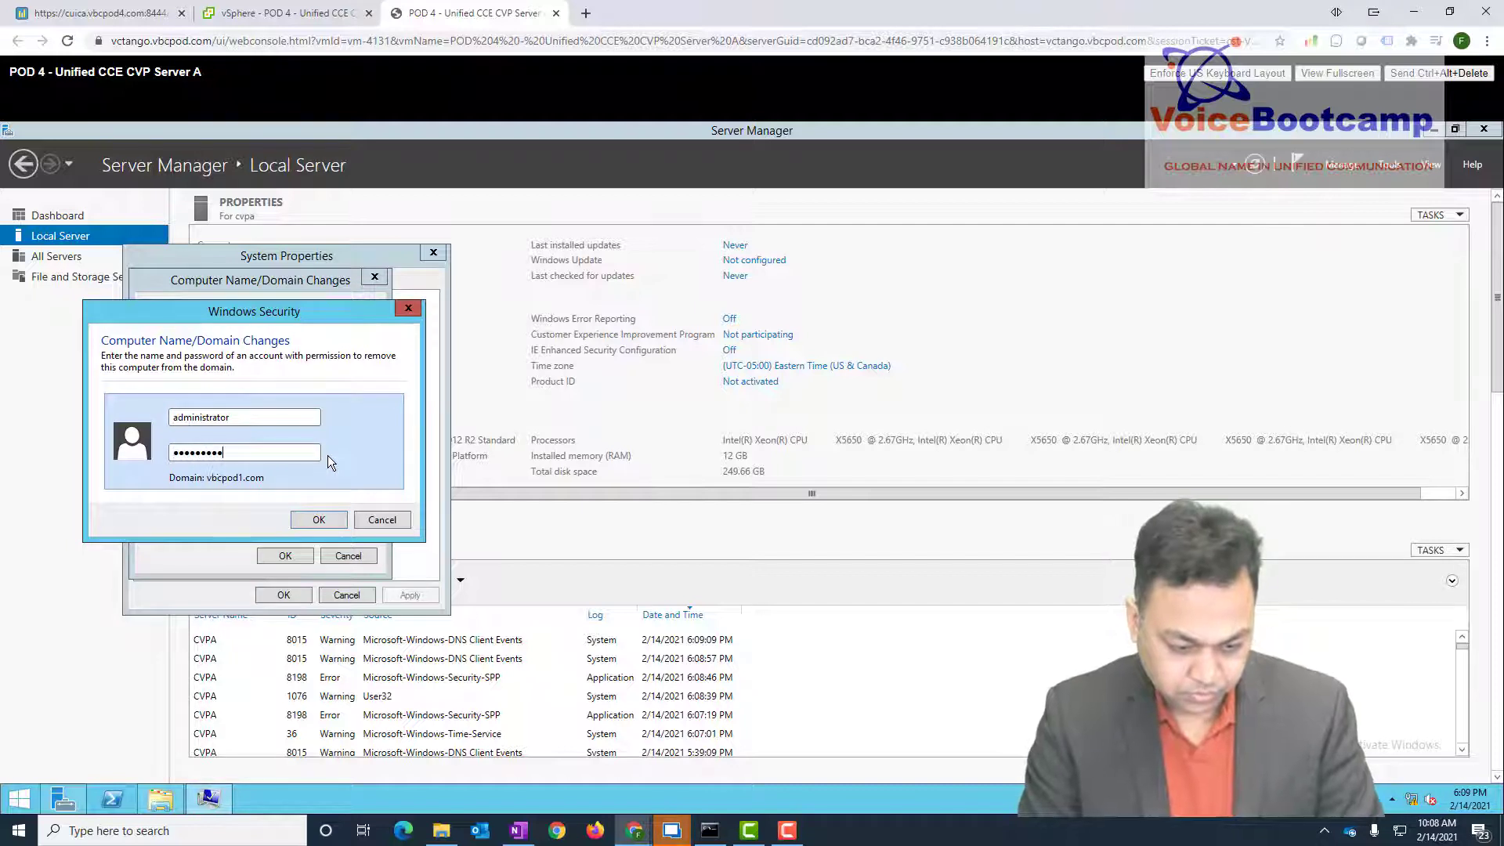
{"action": "key", "text": "Return"}
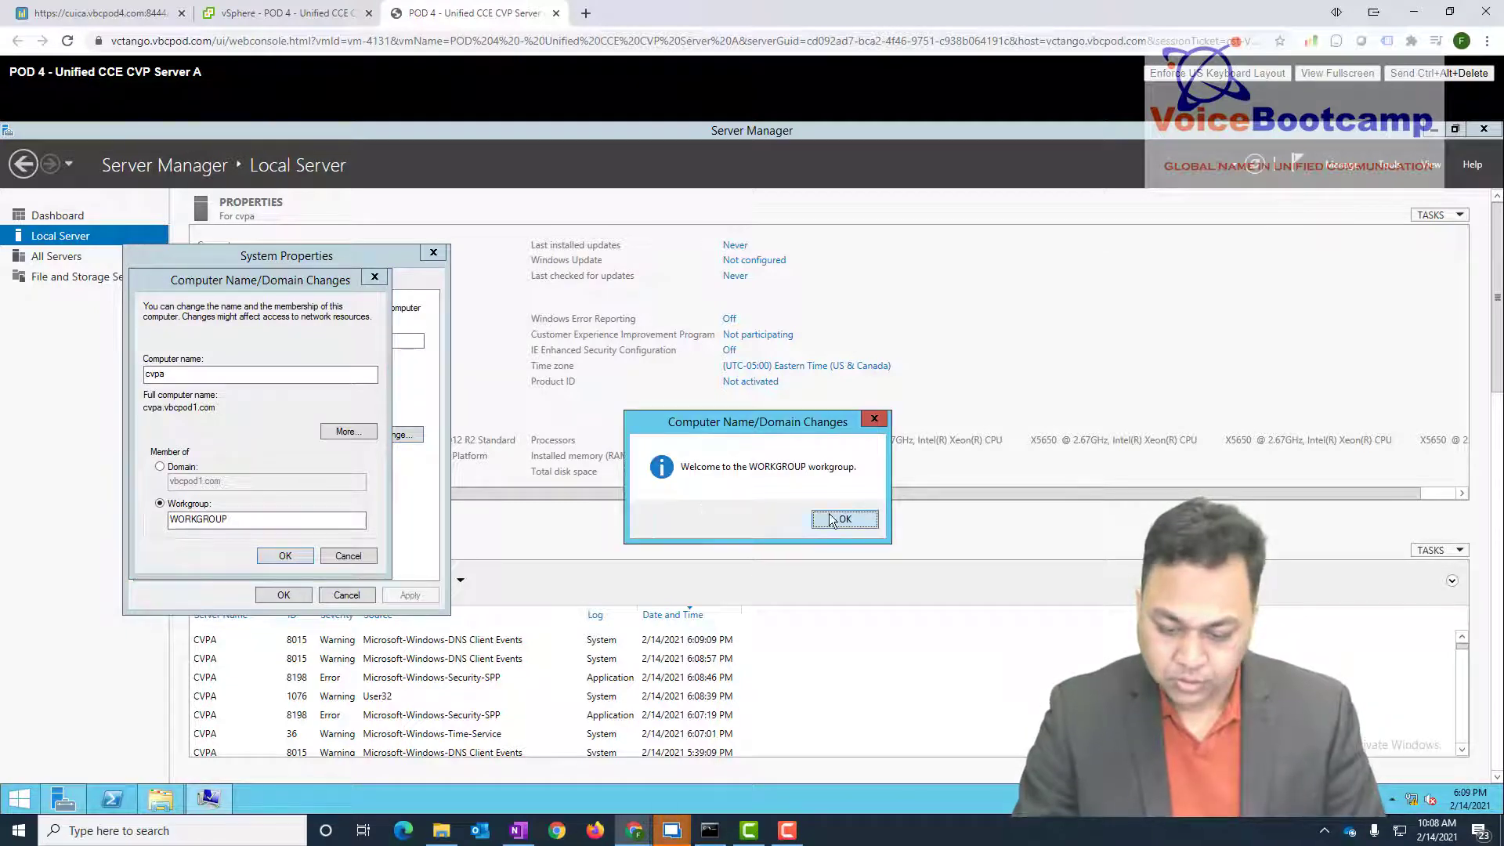
{"action": "left_click", "coordinate": [830, 517]}
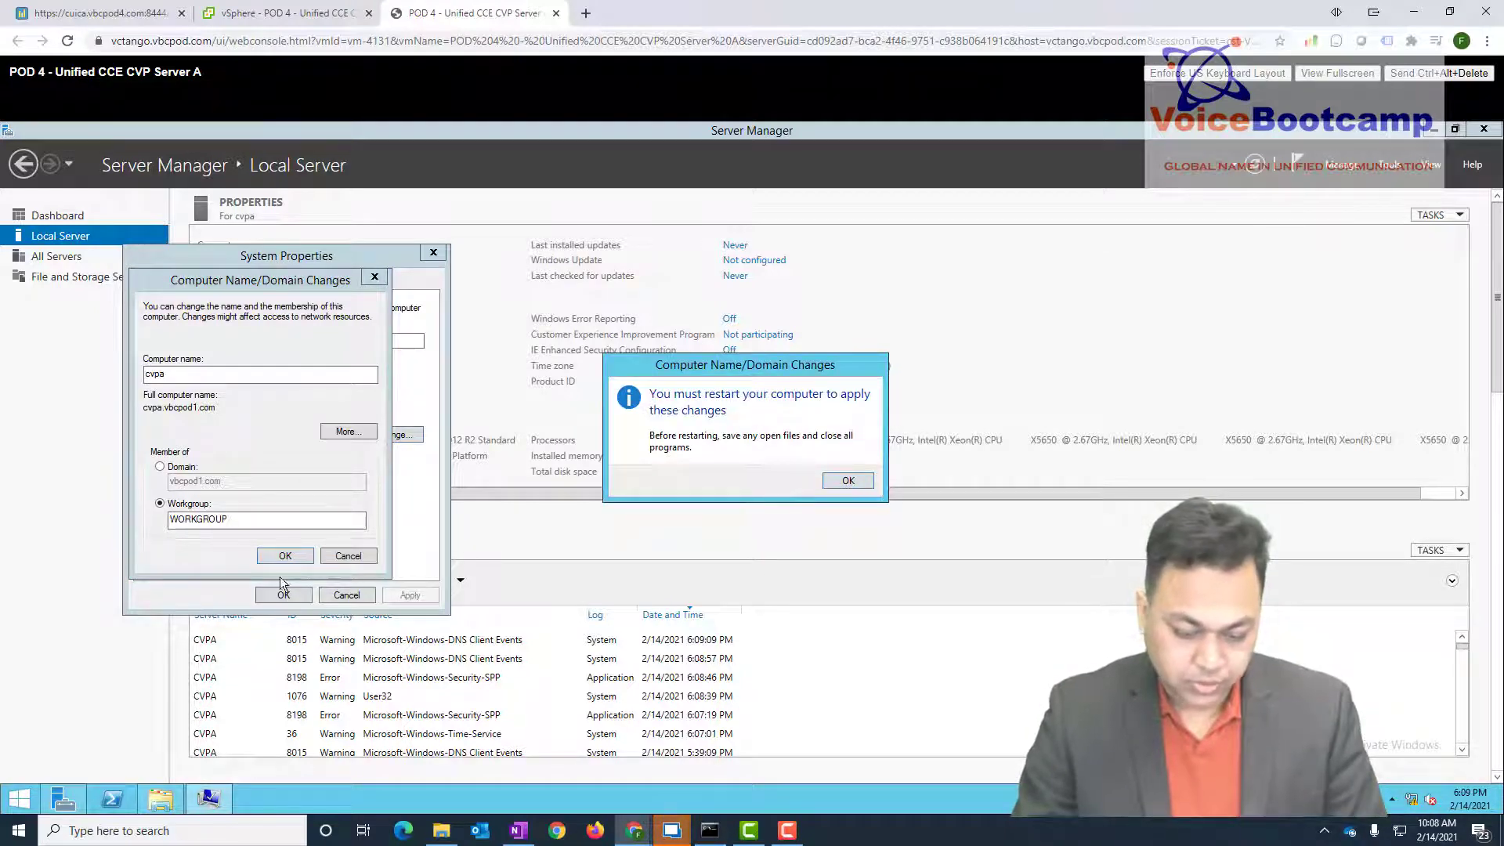
{"action": "left_click", "coordinate": [842, 480]}
{"action": "left_click", "coordinate": [285, 556]}
{"action": "left_click", "coordinate": [290, 596]}
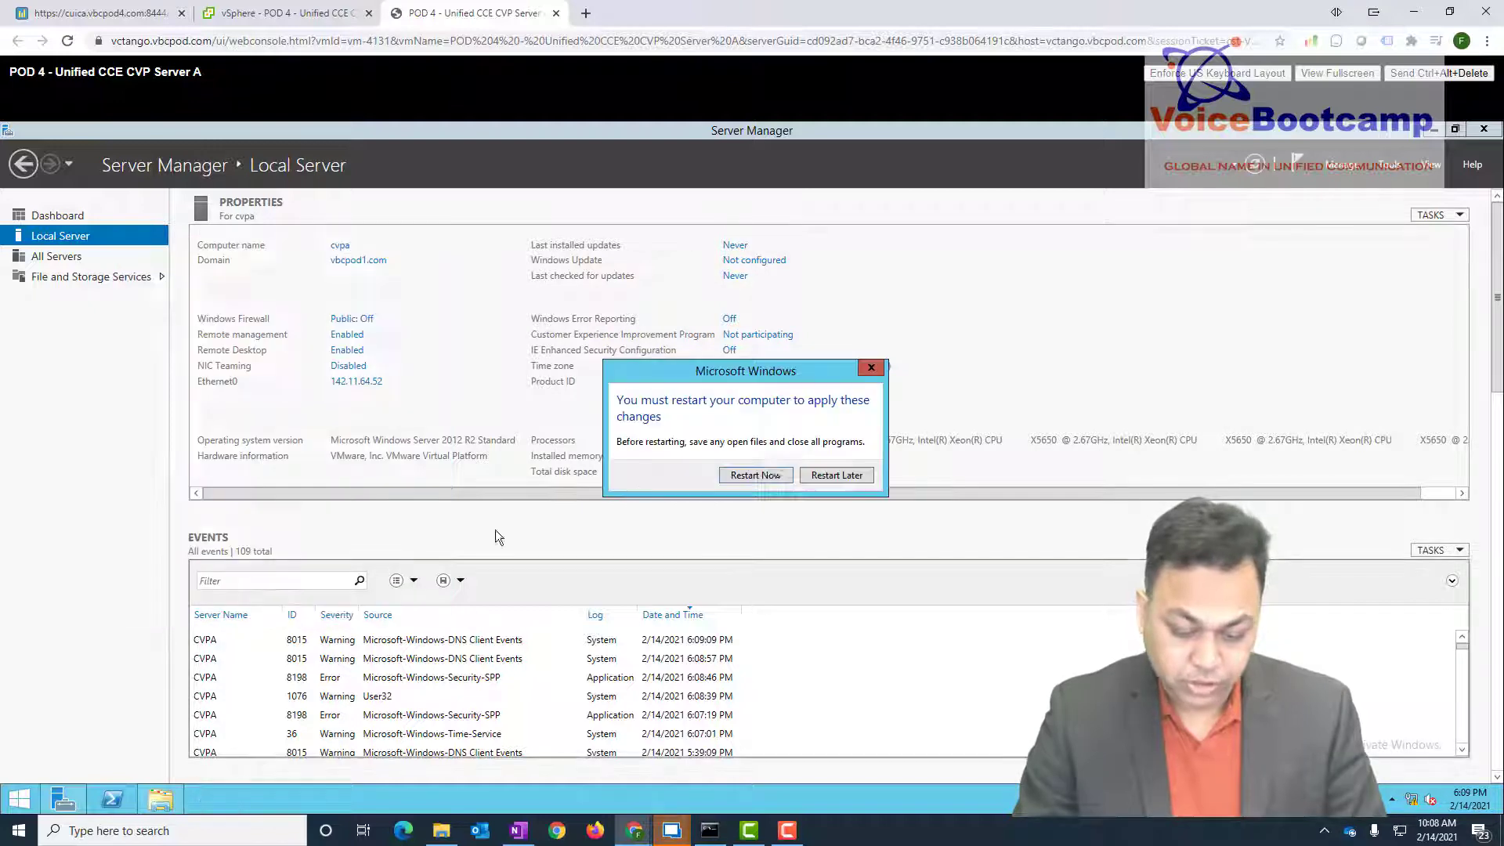
- Postpone the restart and open the IPv4 properties of the Ethernet0 adapter
{"action": "left_click", "coordinate": [846, 471]}
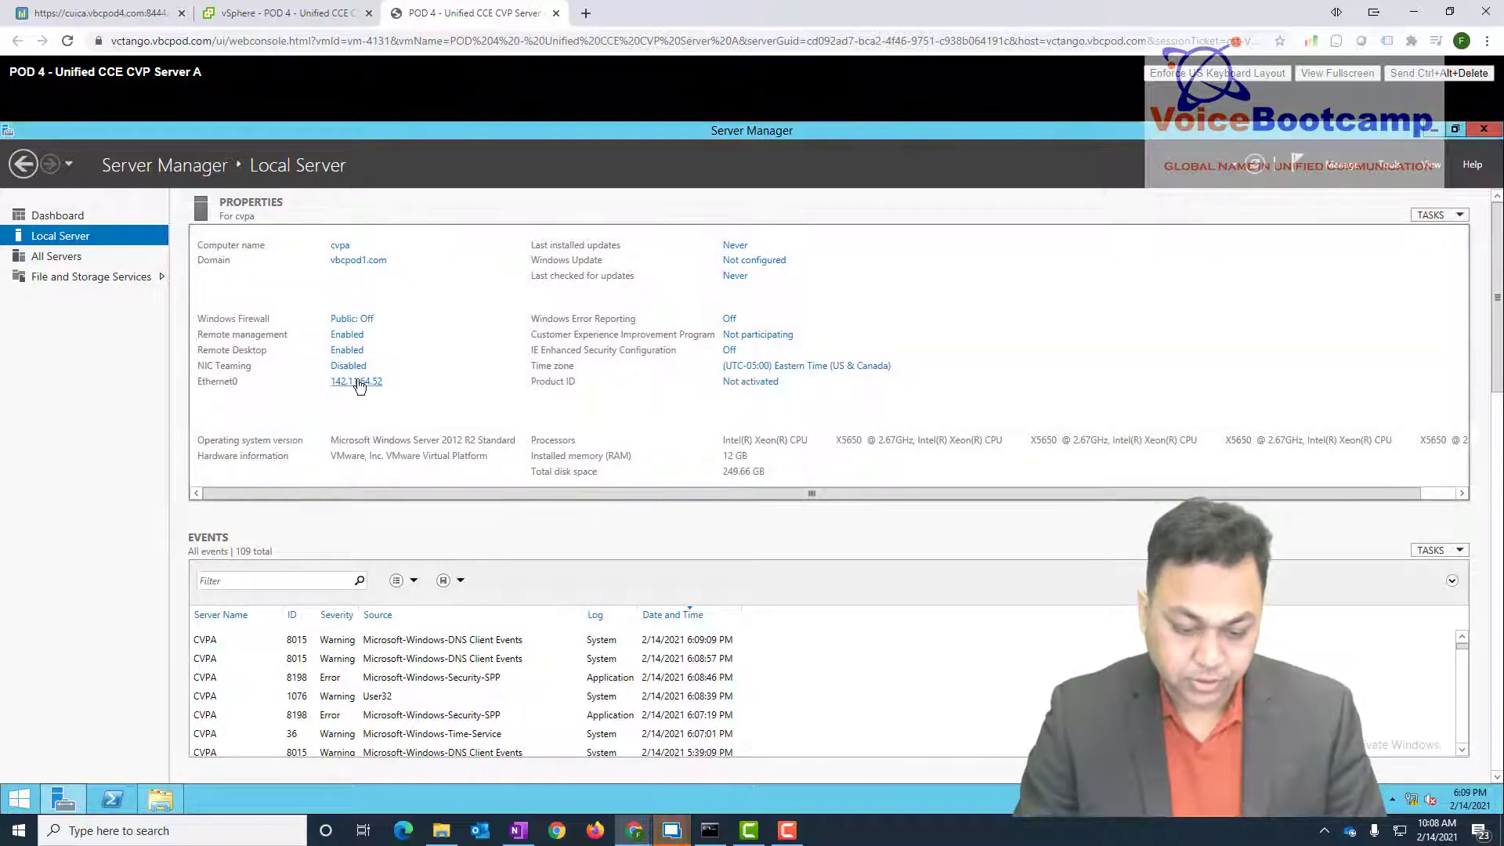
{"action": "left_click", "coordinate": [357, 382]}
{"action": "left_click", "coordinate": [441, 355]}
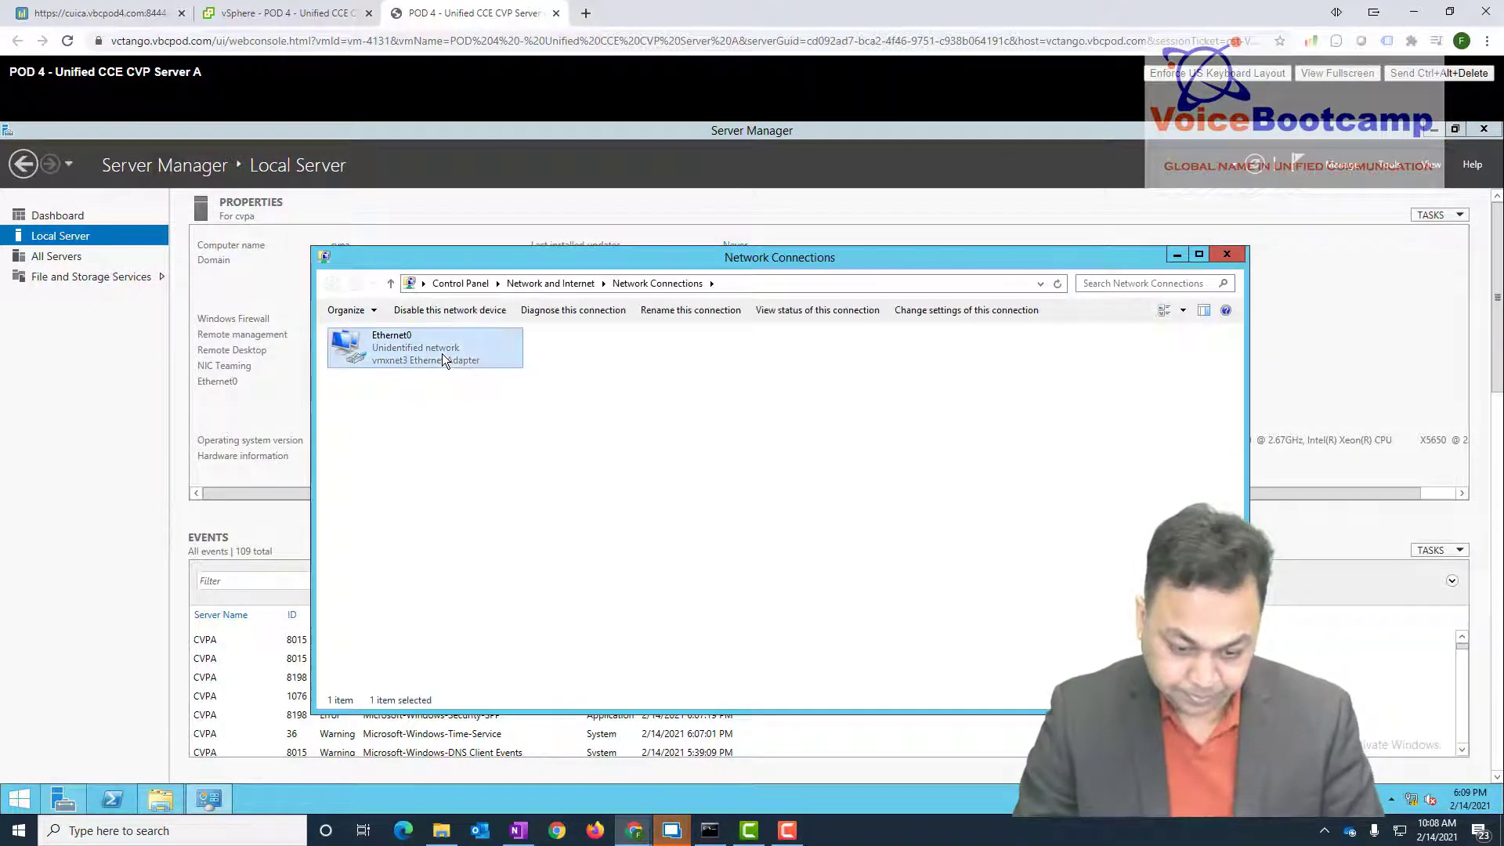
{"action": "right_click", "coordinate": [442, 354]}
{"action": "left_click", "coordinate": [528, 495]}
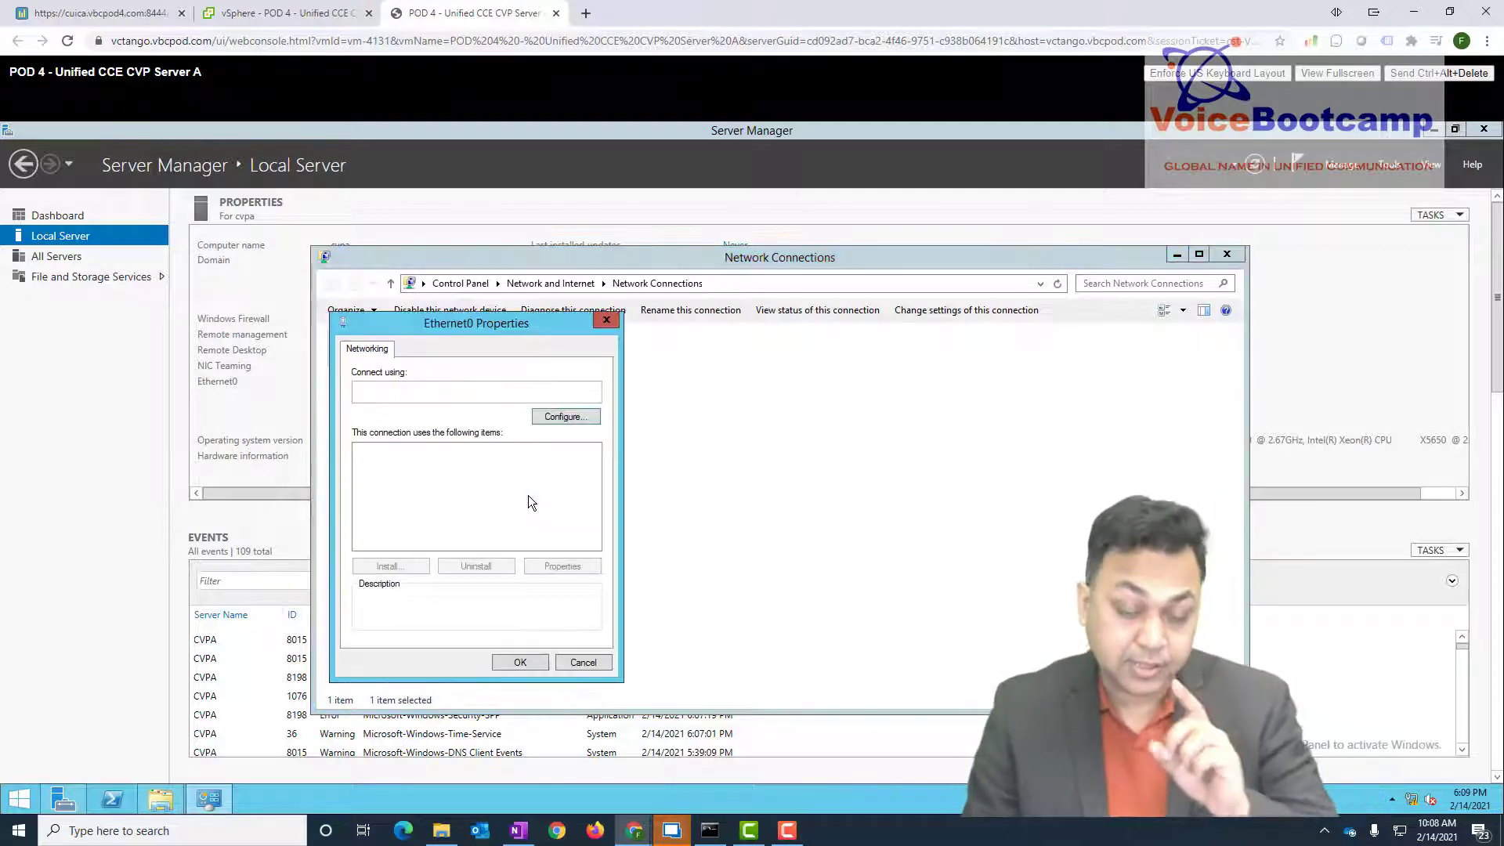
{"action": "double_click", "coordinate": [481, 542]}
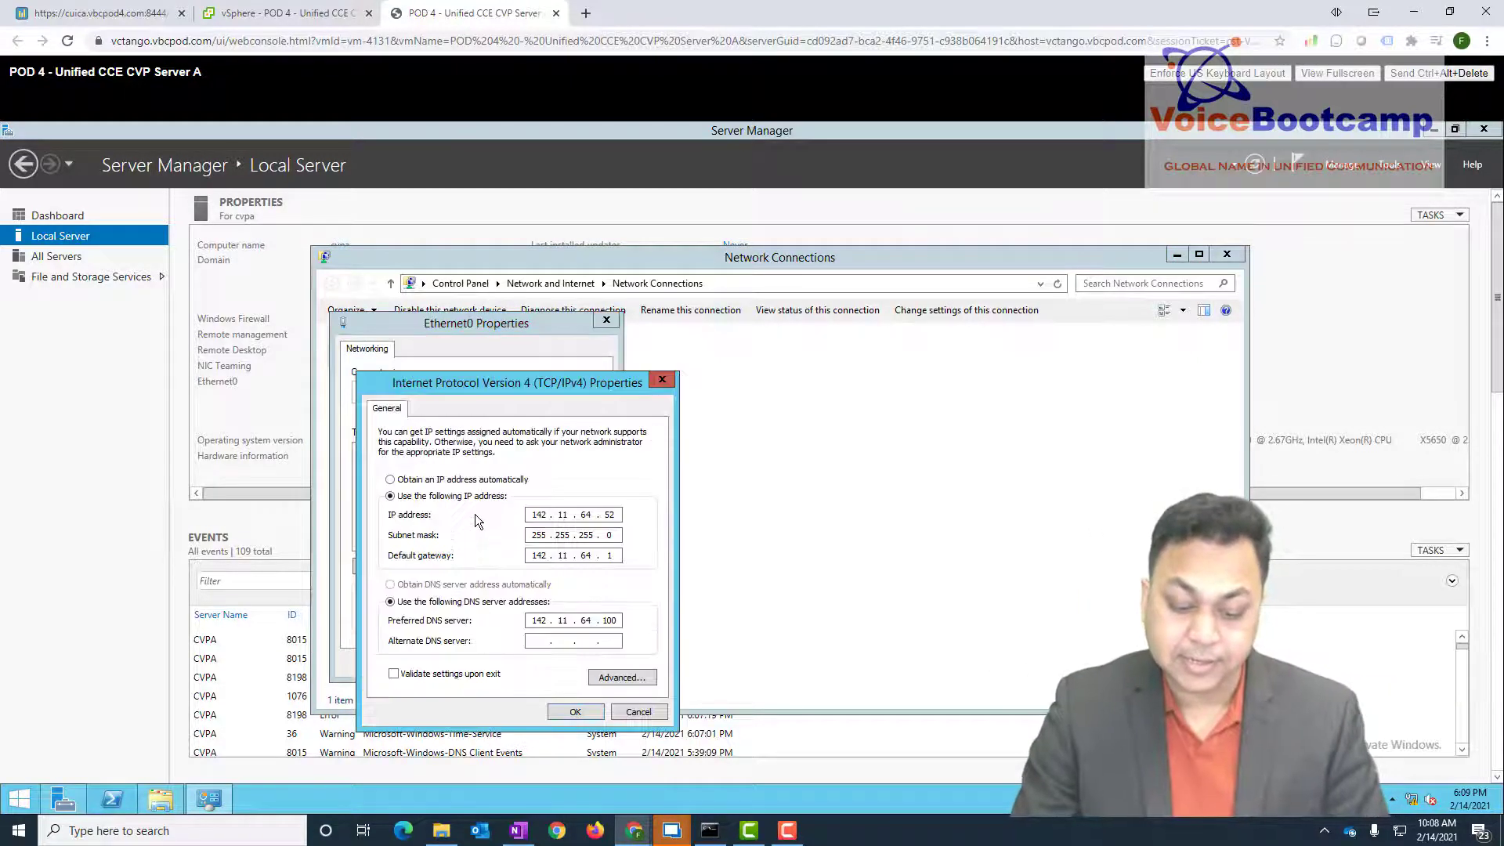
- Set IP 142.14.64.52, gateway 142.14.64.1, DNS 142.14.64.100, and allow network discovery
{"action": "double_click", "coordinate": [563, 514]}
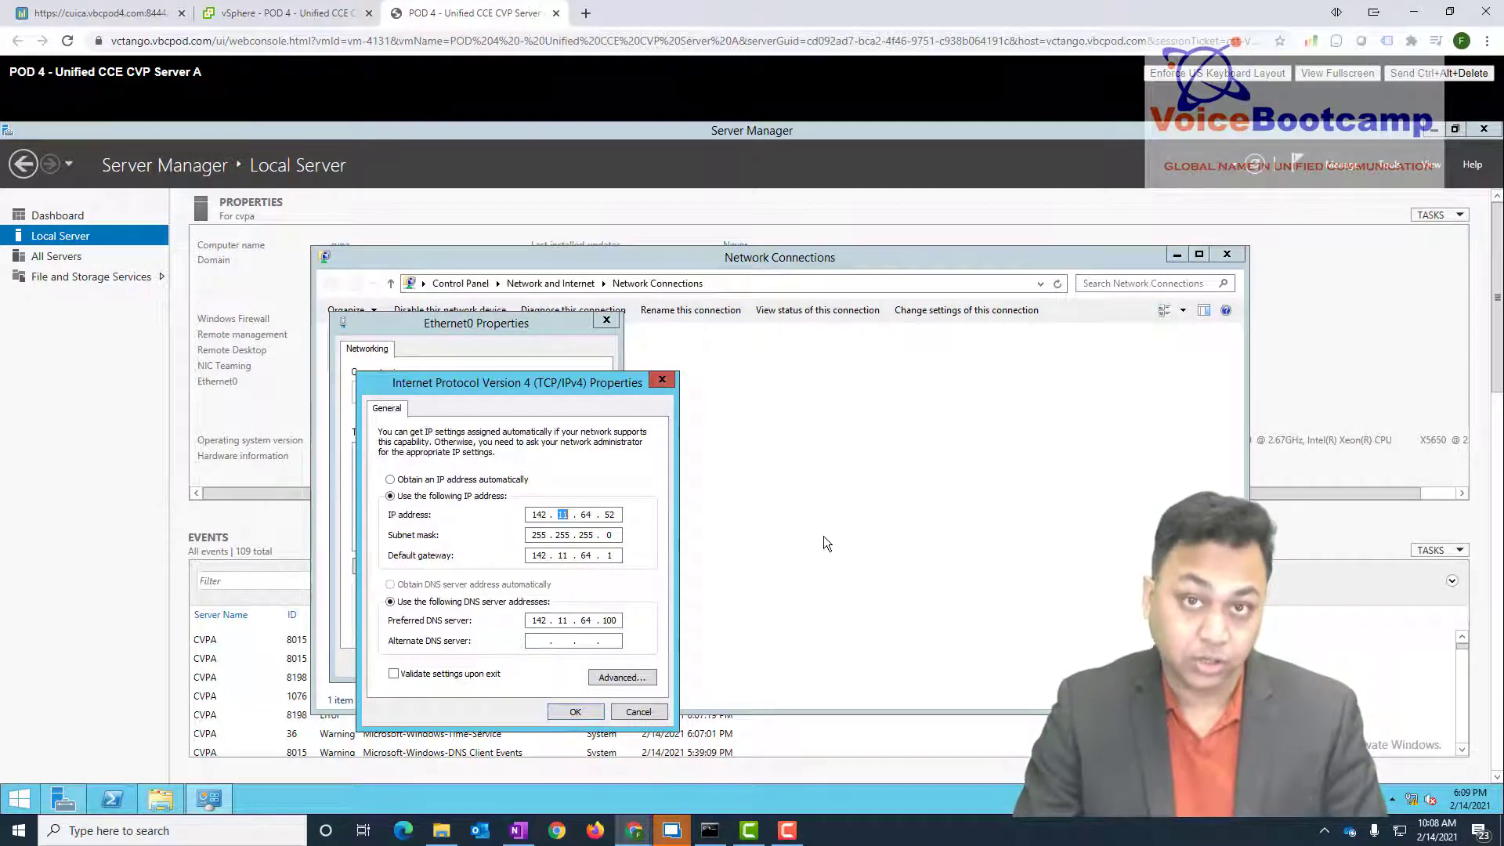
{"action": "type", "text": "14"}
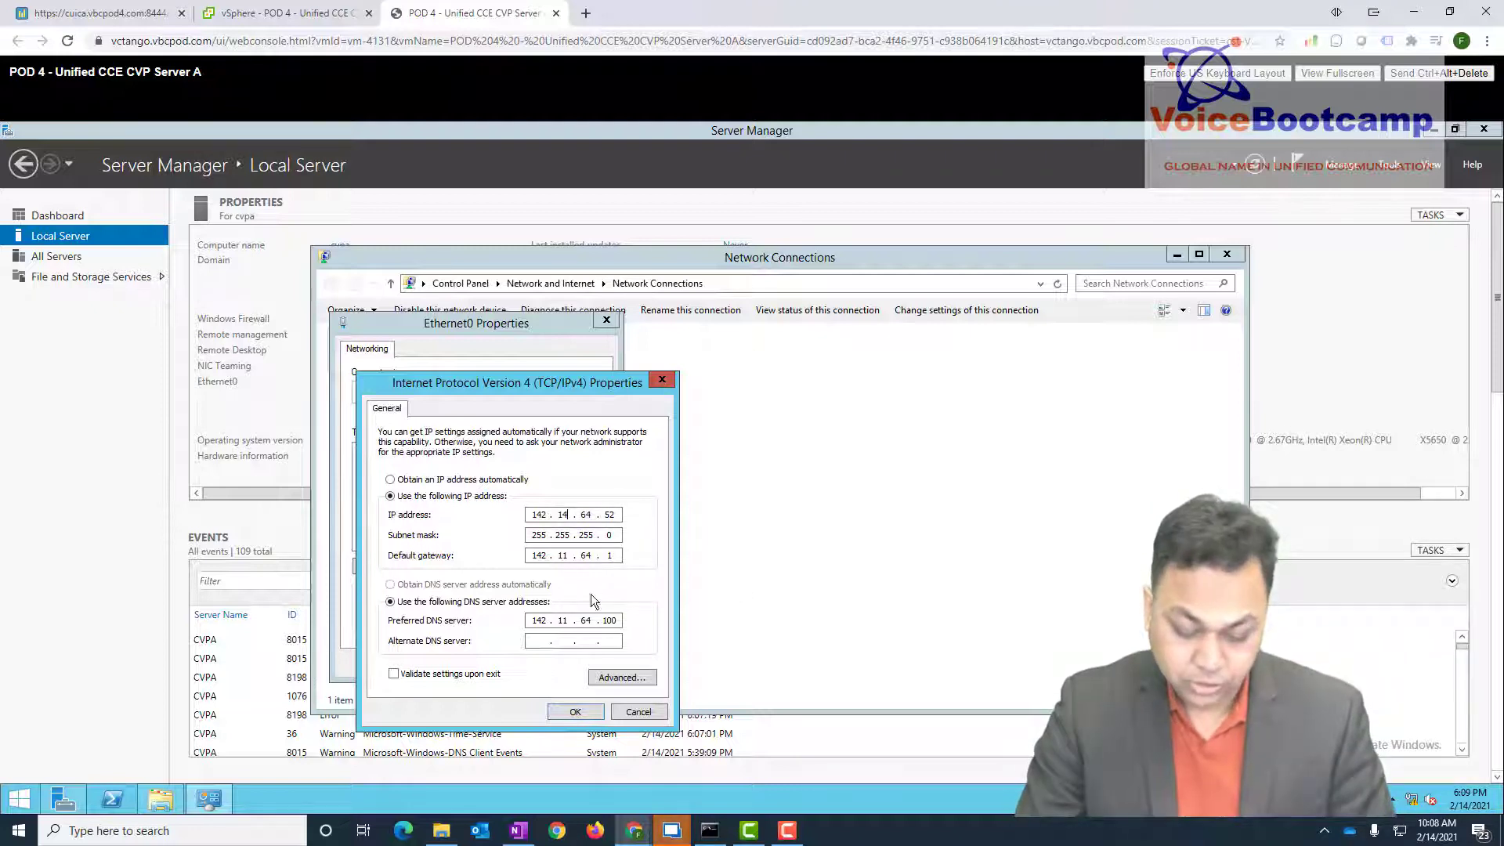
{"action": "double_click", "coordinate": [563, 555]}
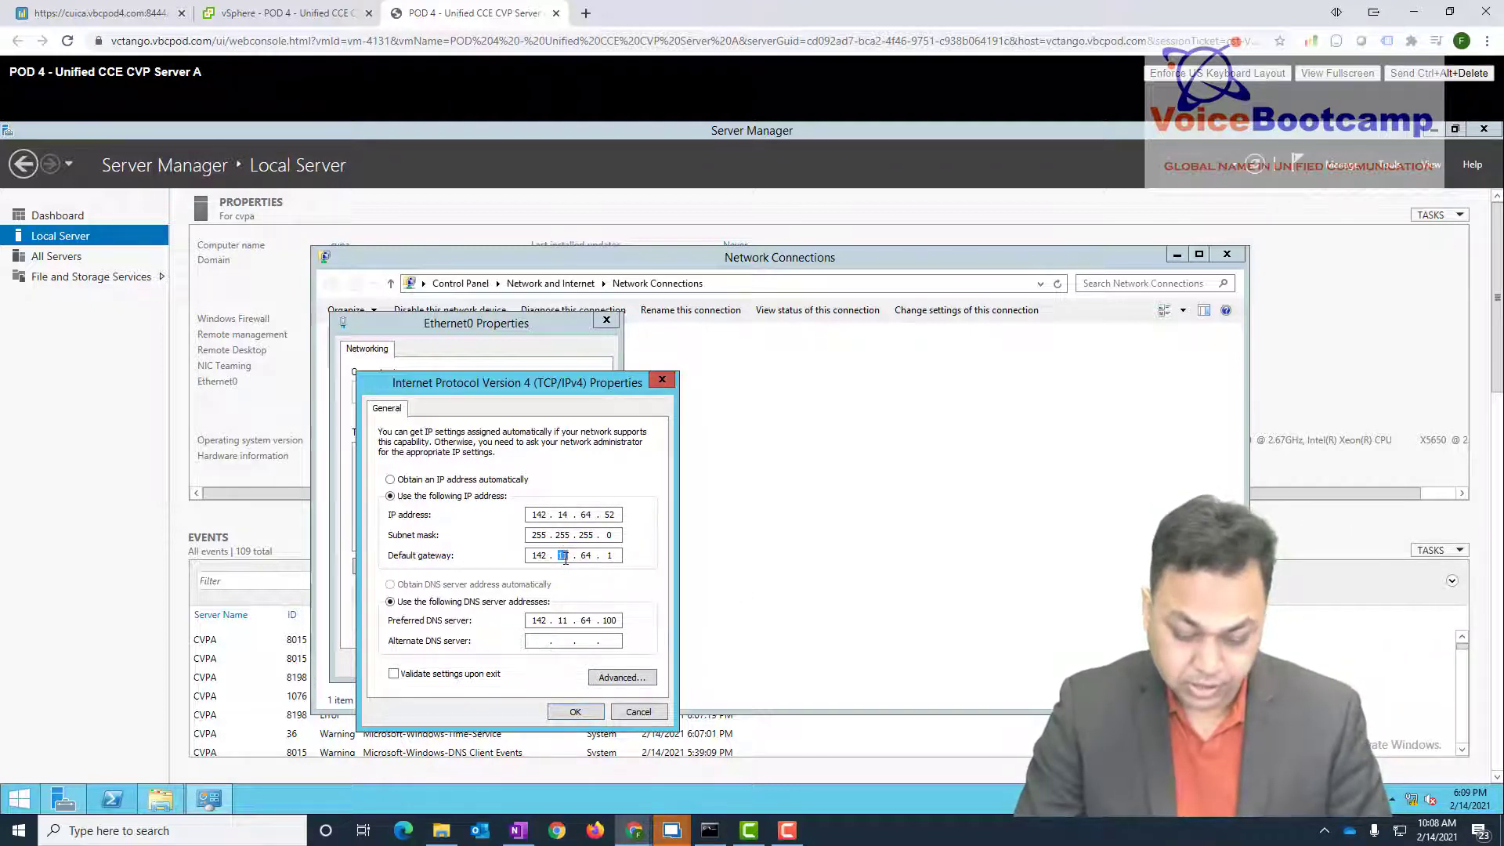
{"action": "type", "text": "14"}
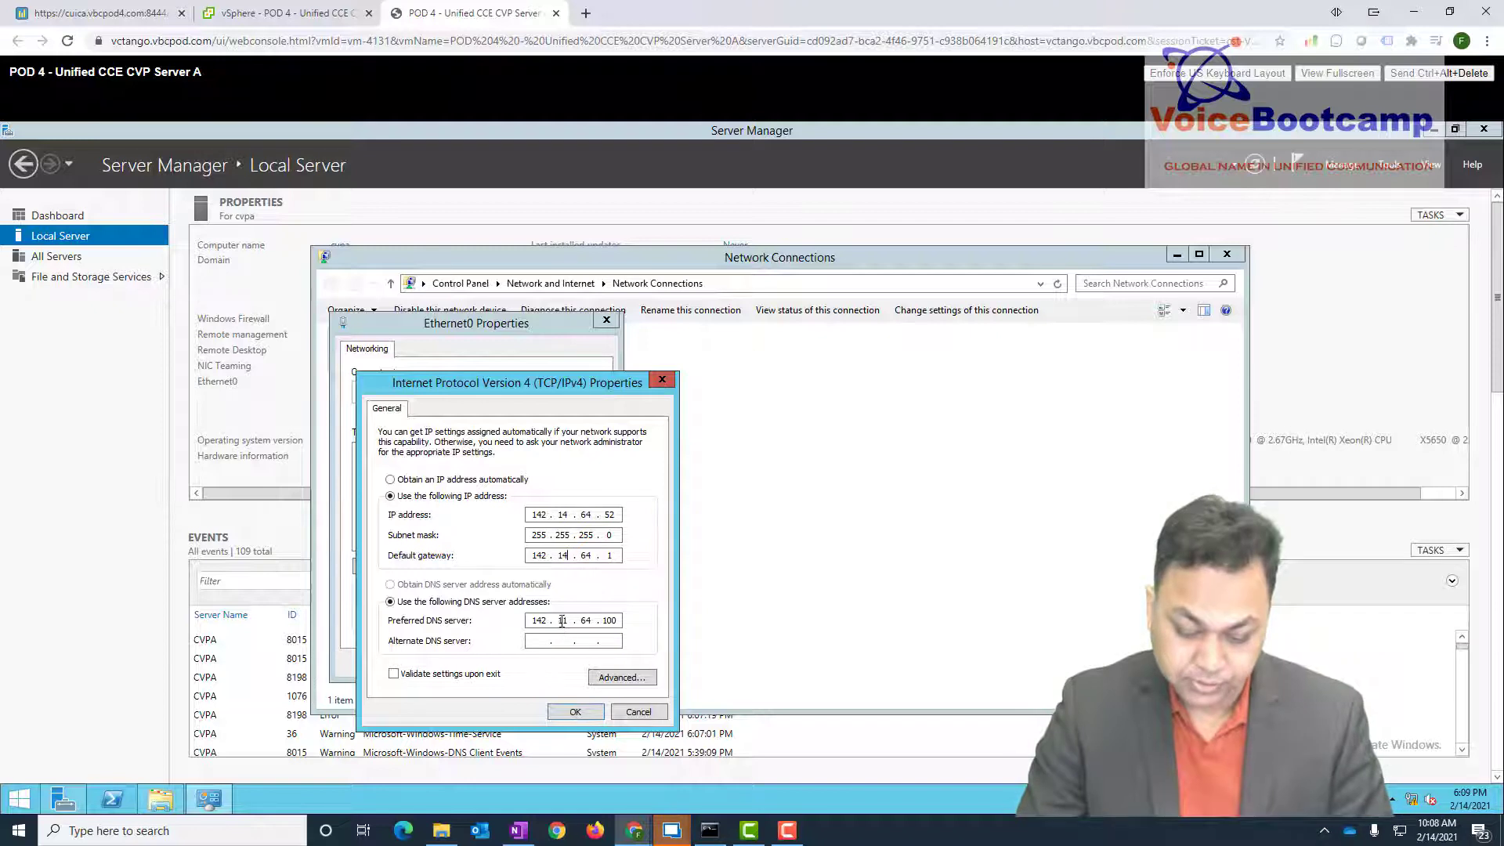
{"action": "double_click", "coordinate": [563, 620]}
{"action": "type", "text": "14"}
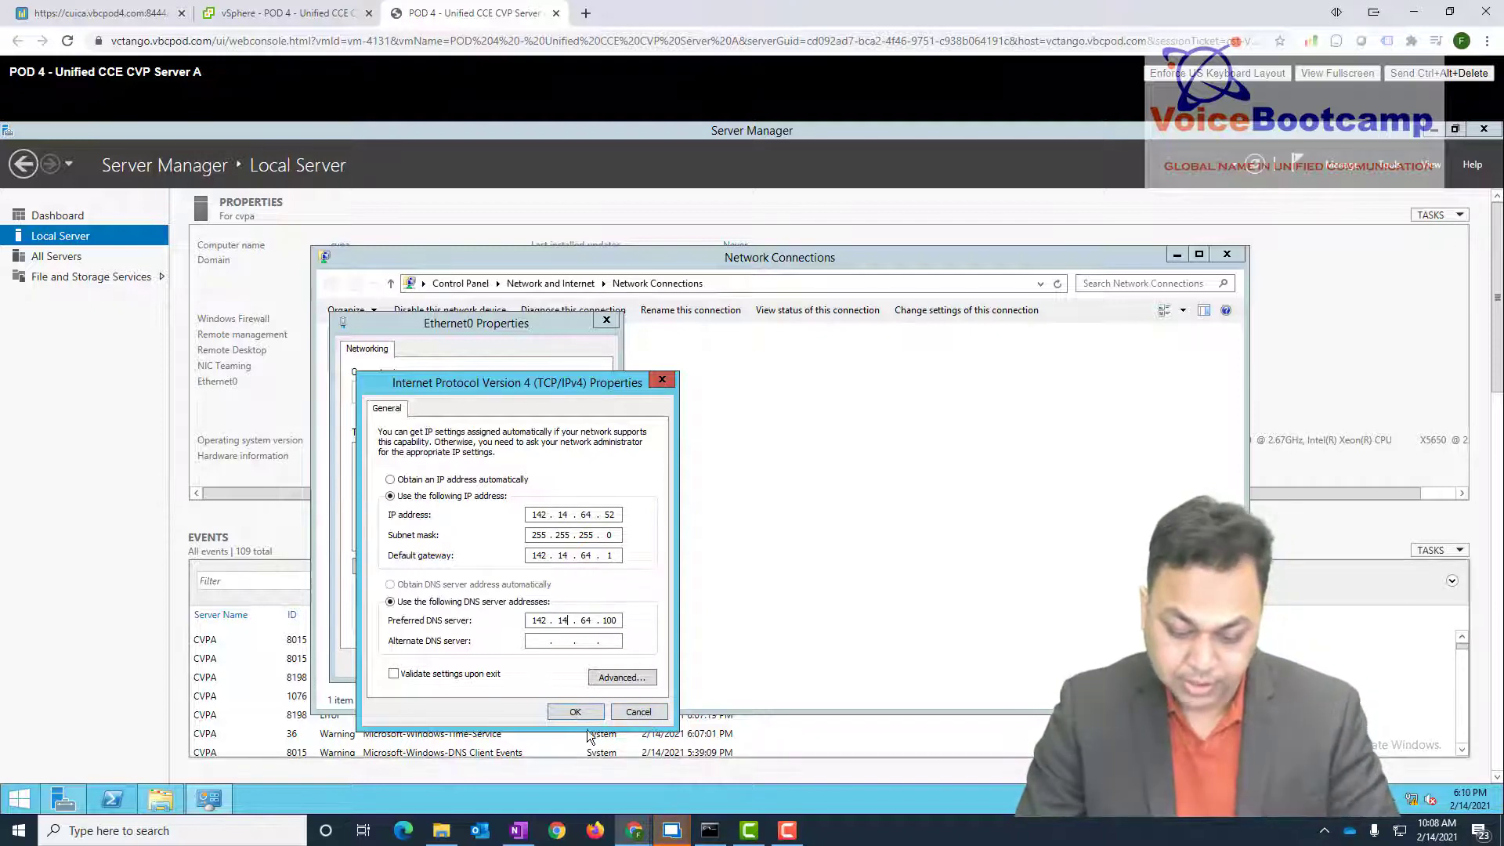
{"action": "left_click", "coordinate": [581, 713]}
{"action": "left_click", "coordinate": [525, 665]}
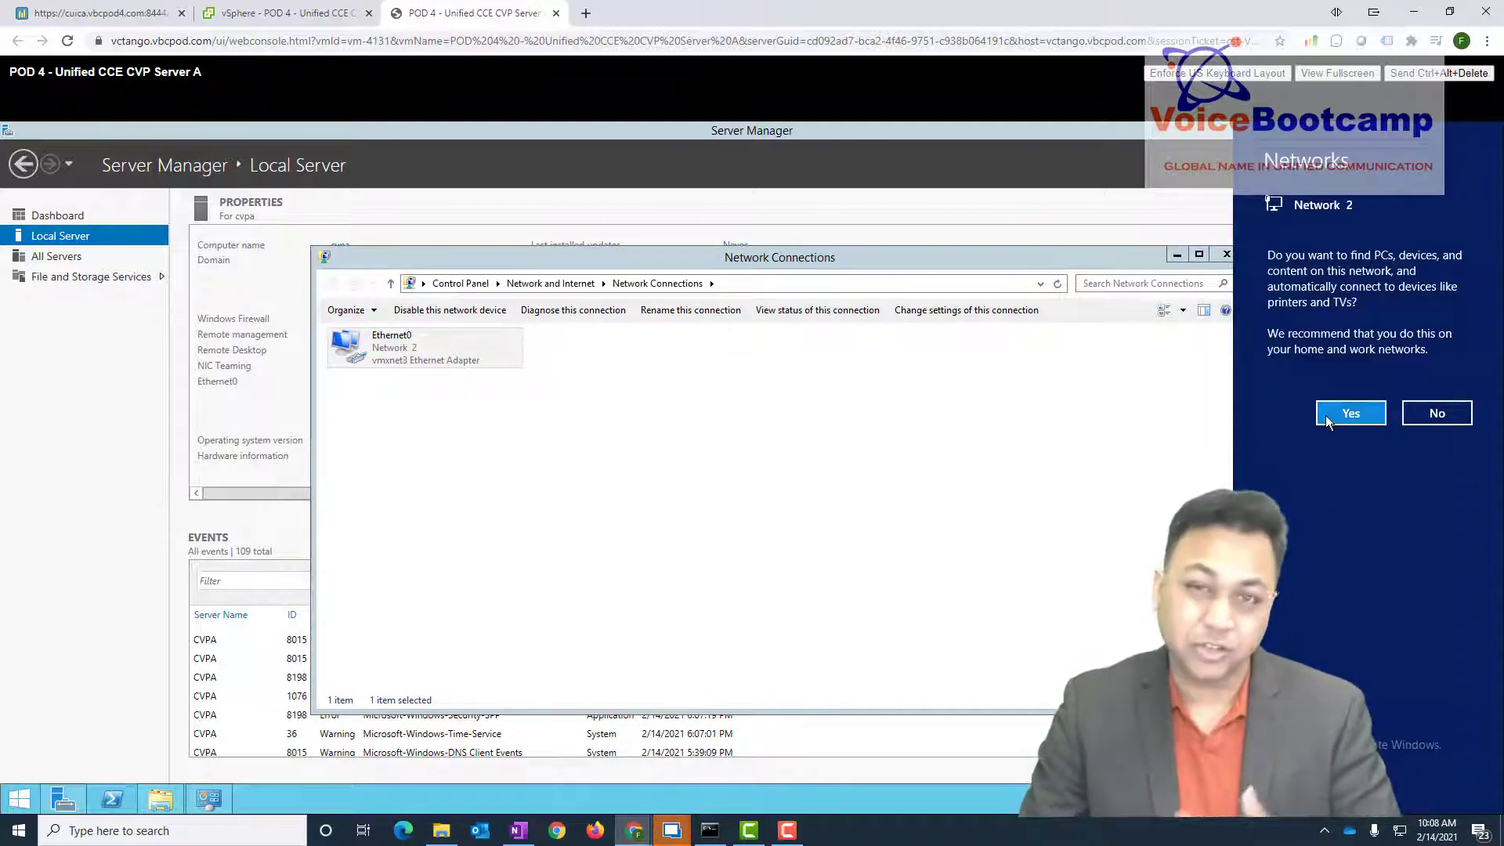
{"action": "left_click", "coordinate": [824, 452]}
{"action": "left_click", "coordinate": [117, 387]}
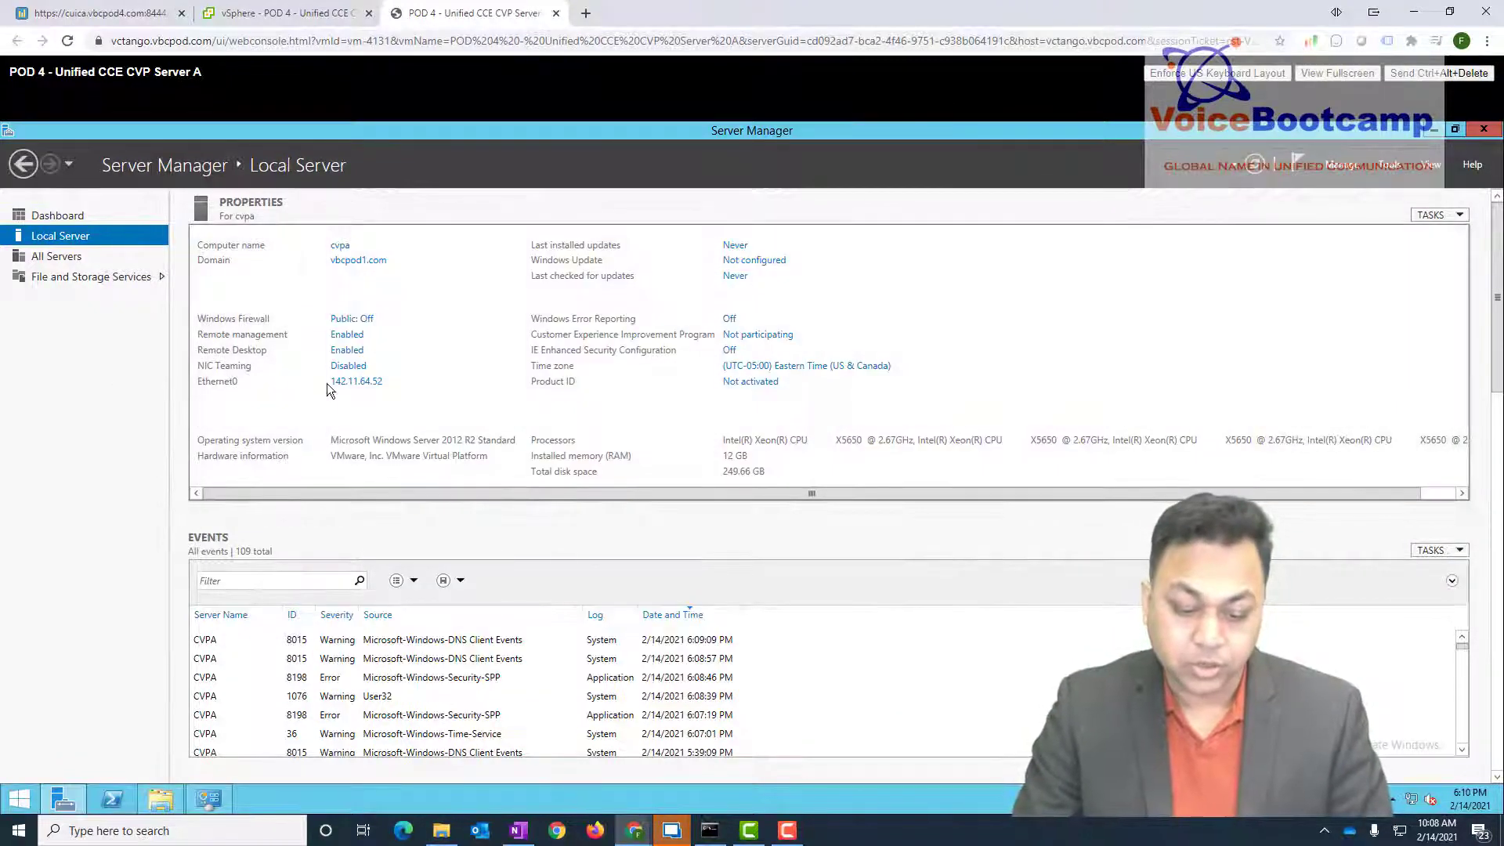
- Make cvpa a member of the vbcpod4.com domain; the first credential attempt is rejected
{"action": "left_click", "coordinate": [345, 350]}
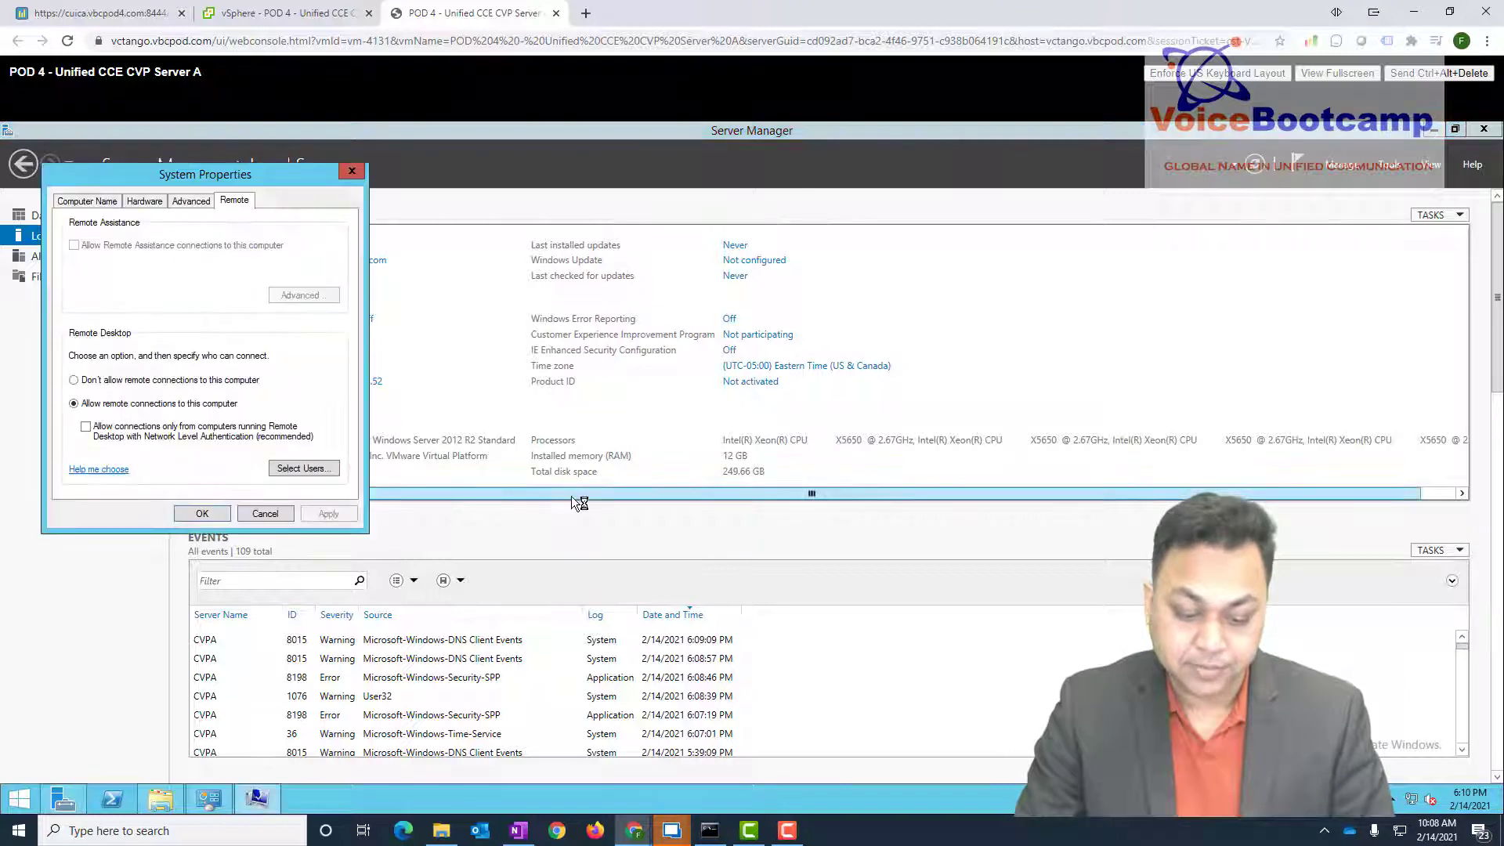
{"action": "left_click", "coordinate": [274, 514]}
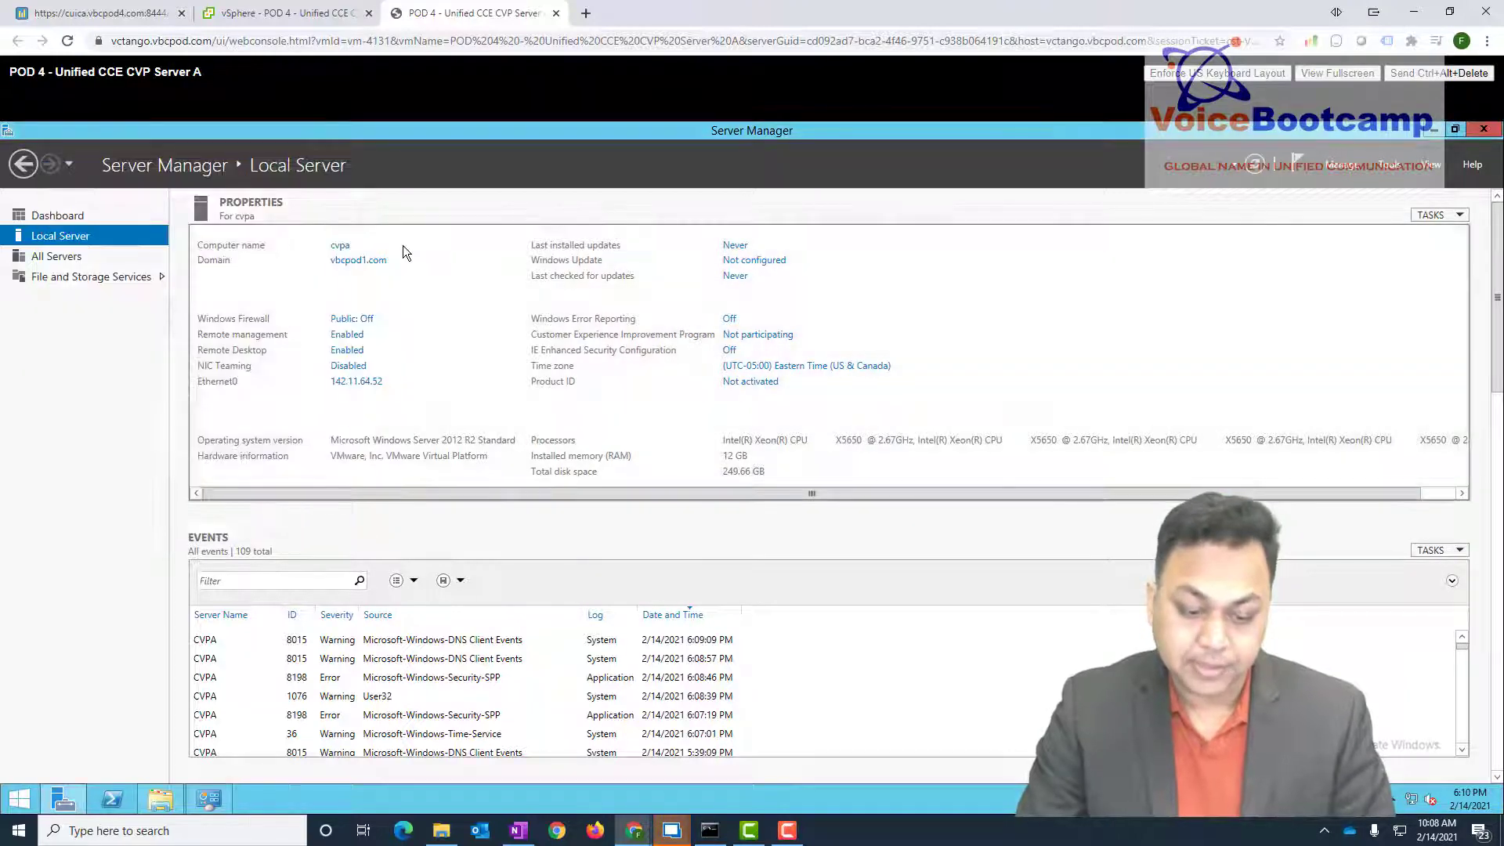
{"action": "left_click", "coordinate": [368, 261]}
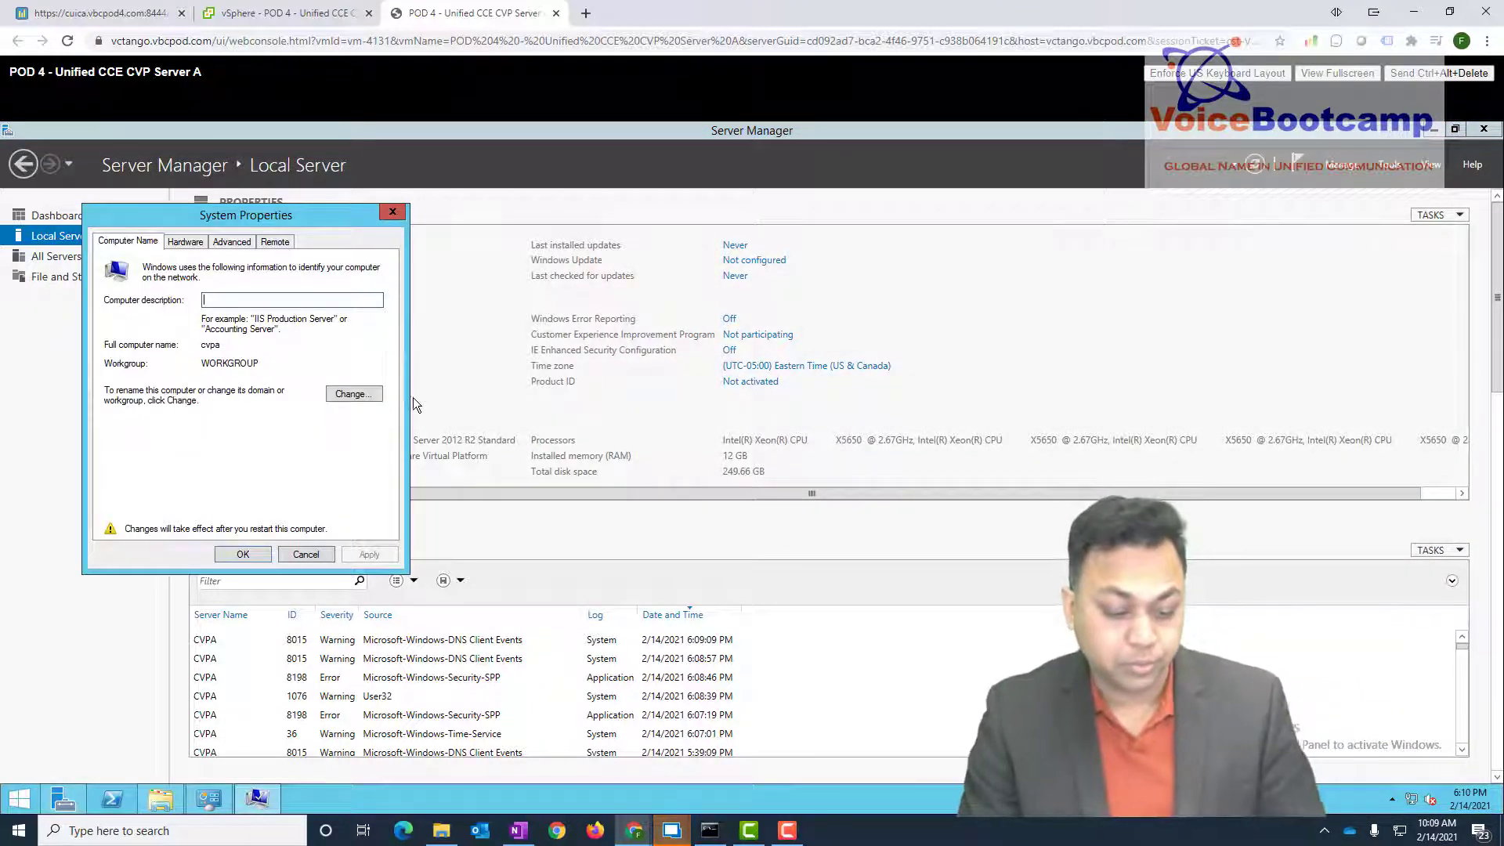
{"action": "left_click", "coordinate": [362, 395]}
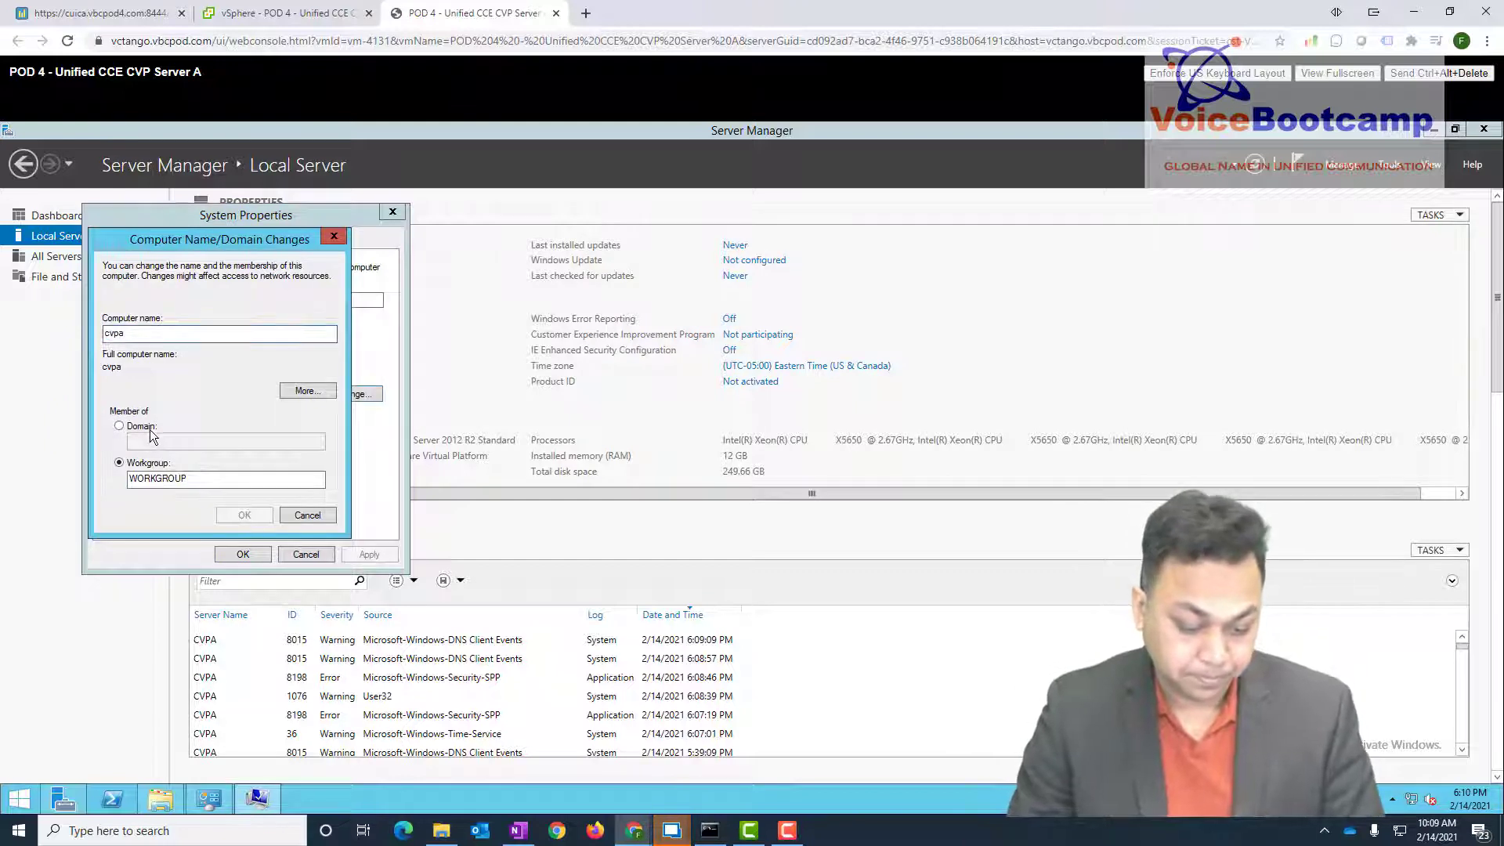
{"action": "left_click", "coordinate": [152, 436]}
{"action": "type", "text": "vbcpod4."}
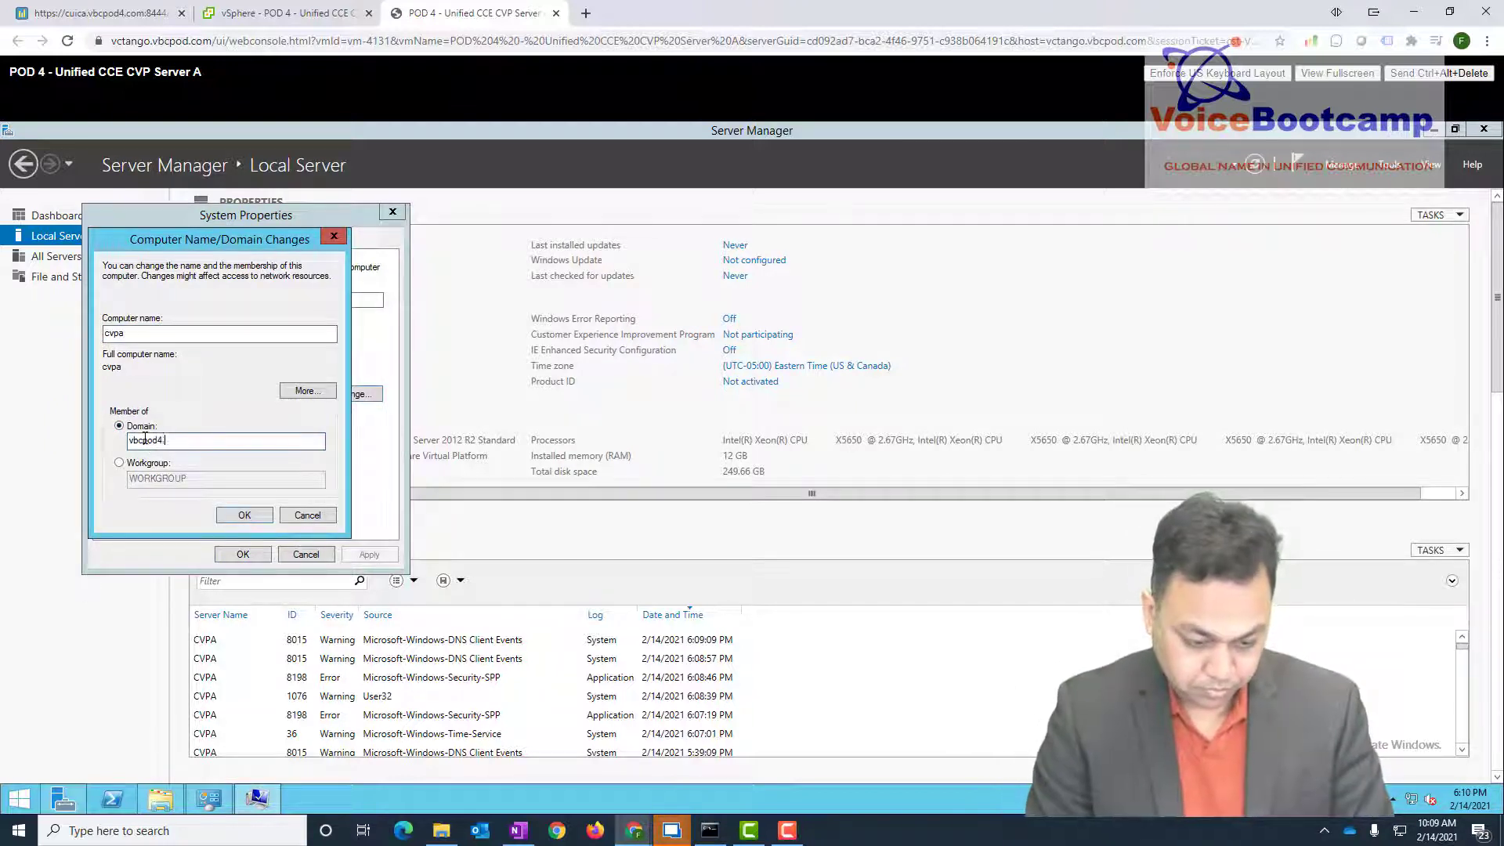
{"action": "type", "text": "com"}
{"action": "key", "text": "Return"}
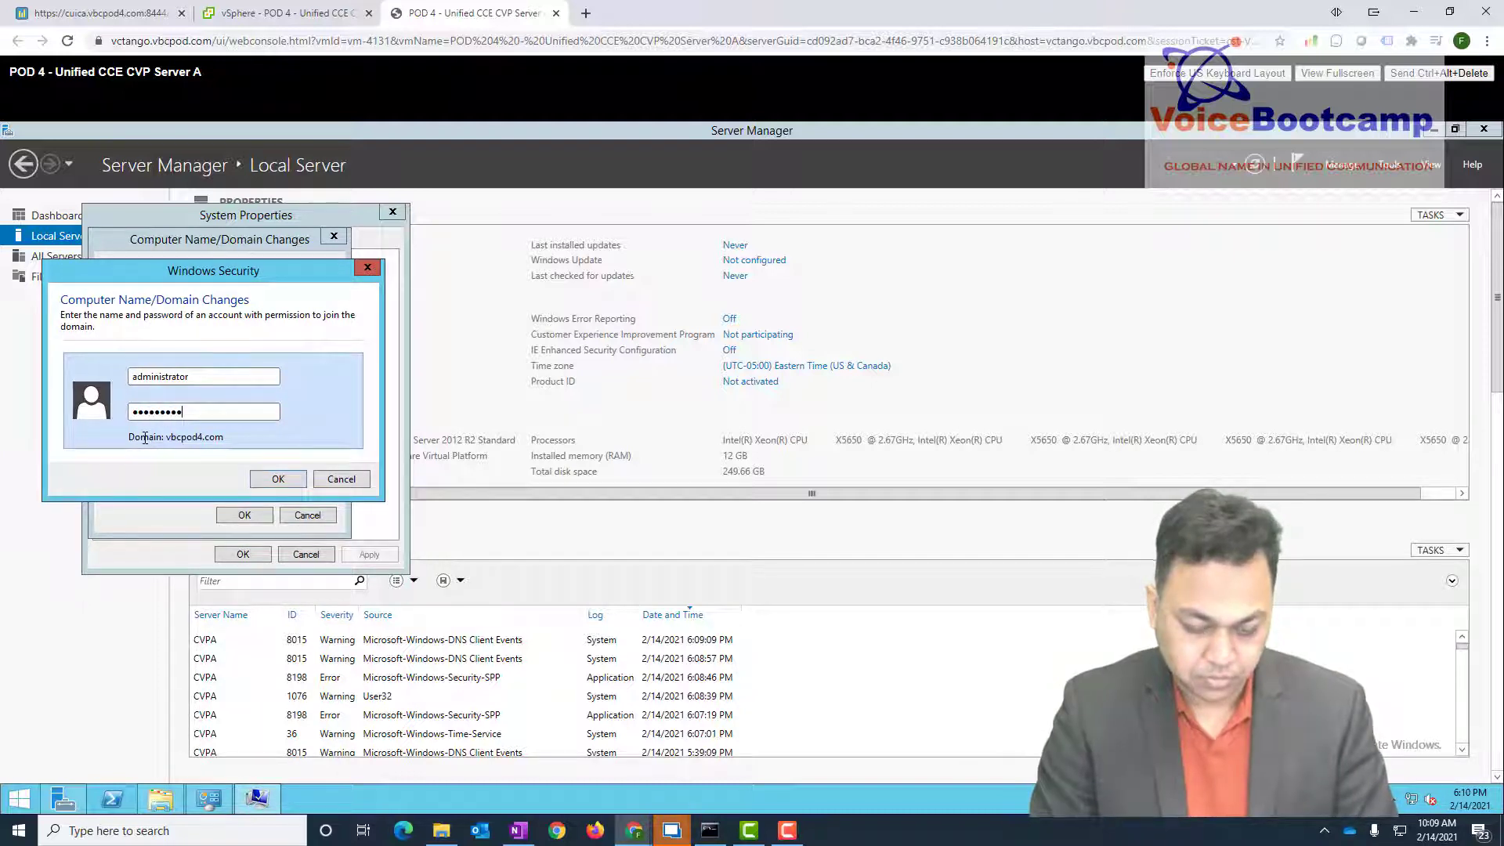
{"action": "key", "text": "Return"}
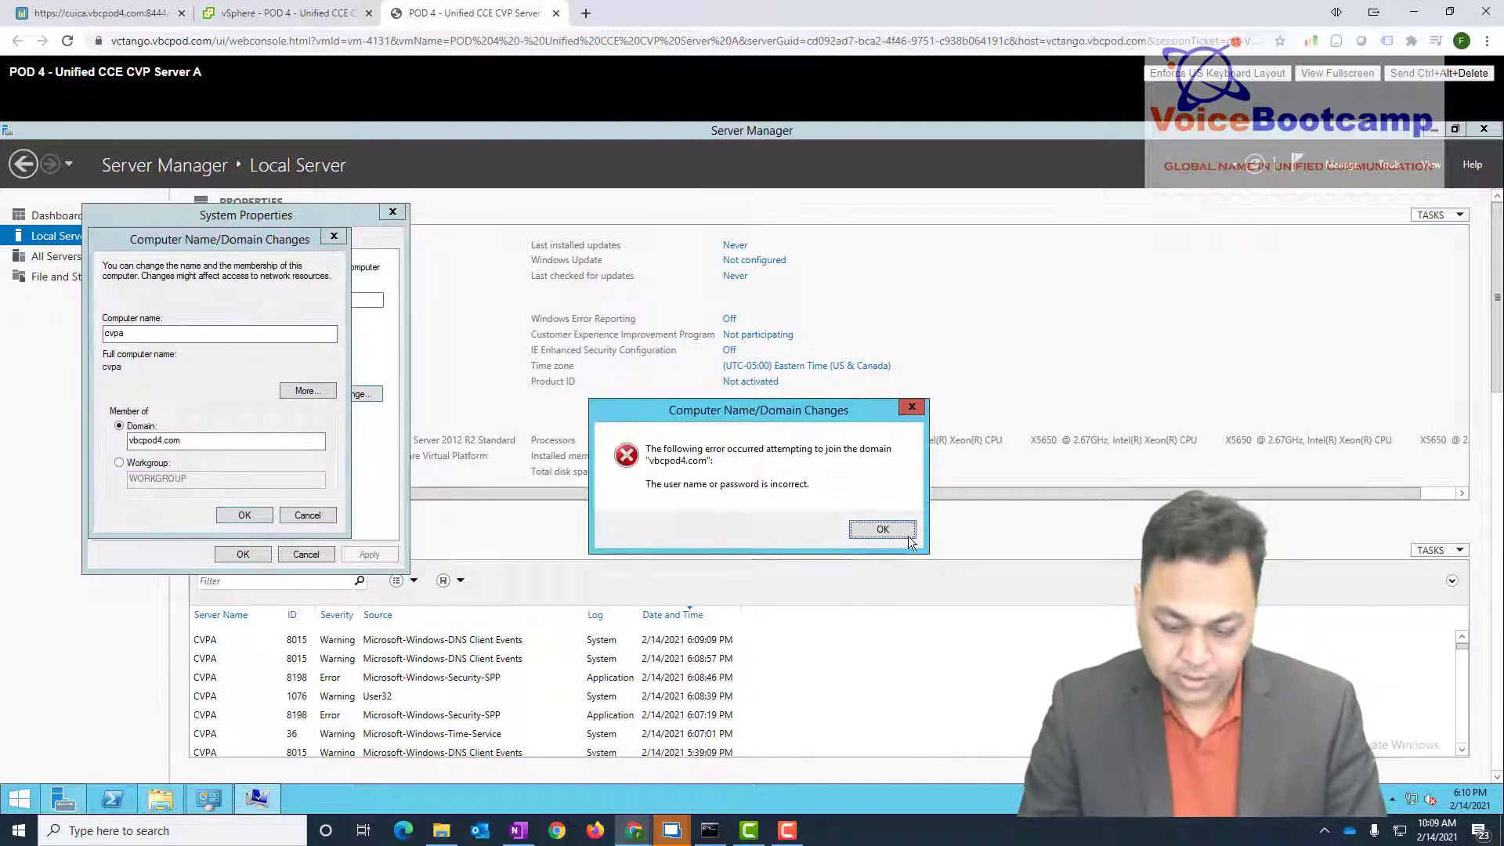
{"action": "key", "text": "Return"}
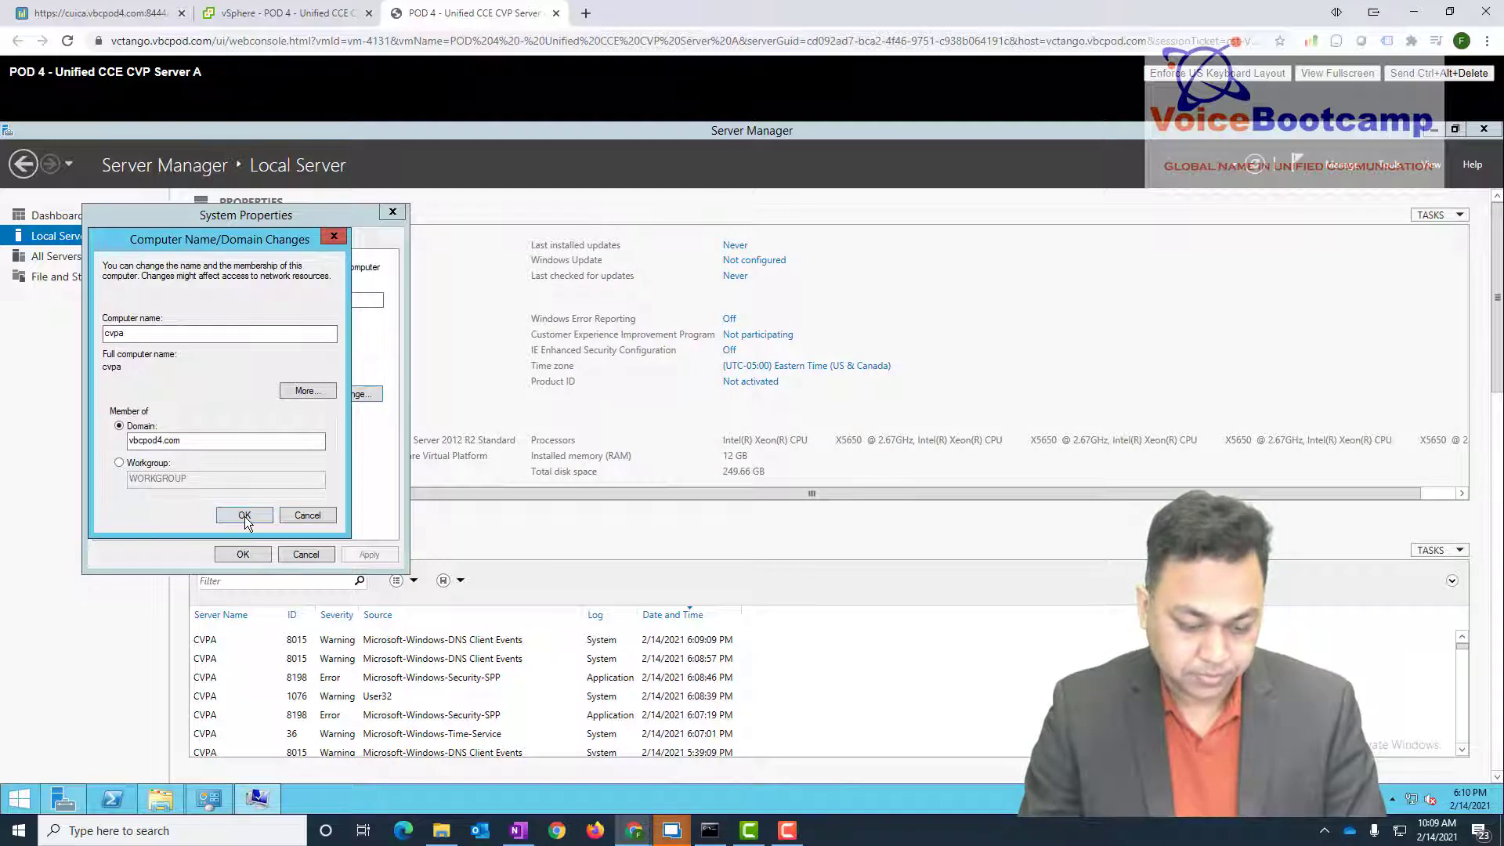
- Join vbcpod4.com with the administrator account, restart the server, and return to CVP A's details in Remote Desktop Manager
{"action": "left_click", "coordinate": [244, 515]}
{"action": "type", "text": "administrator"}
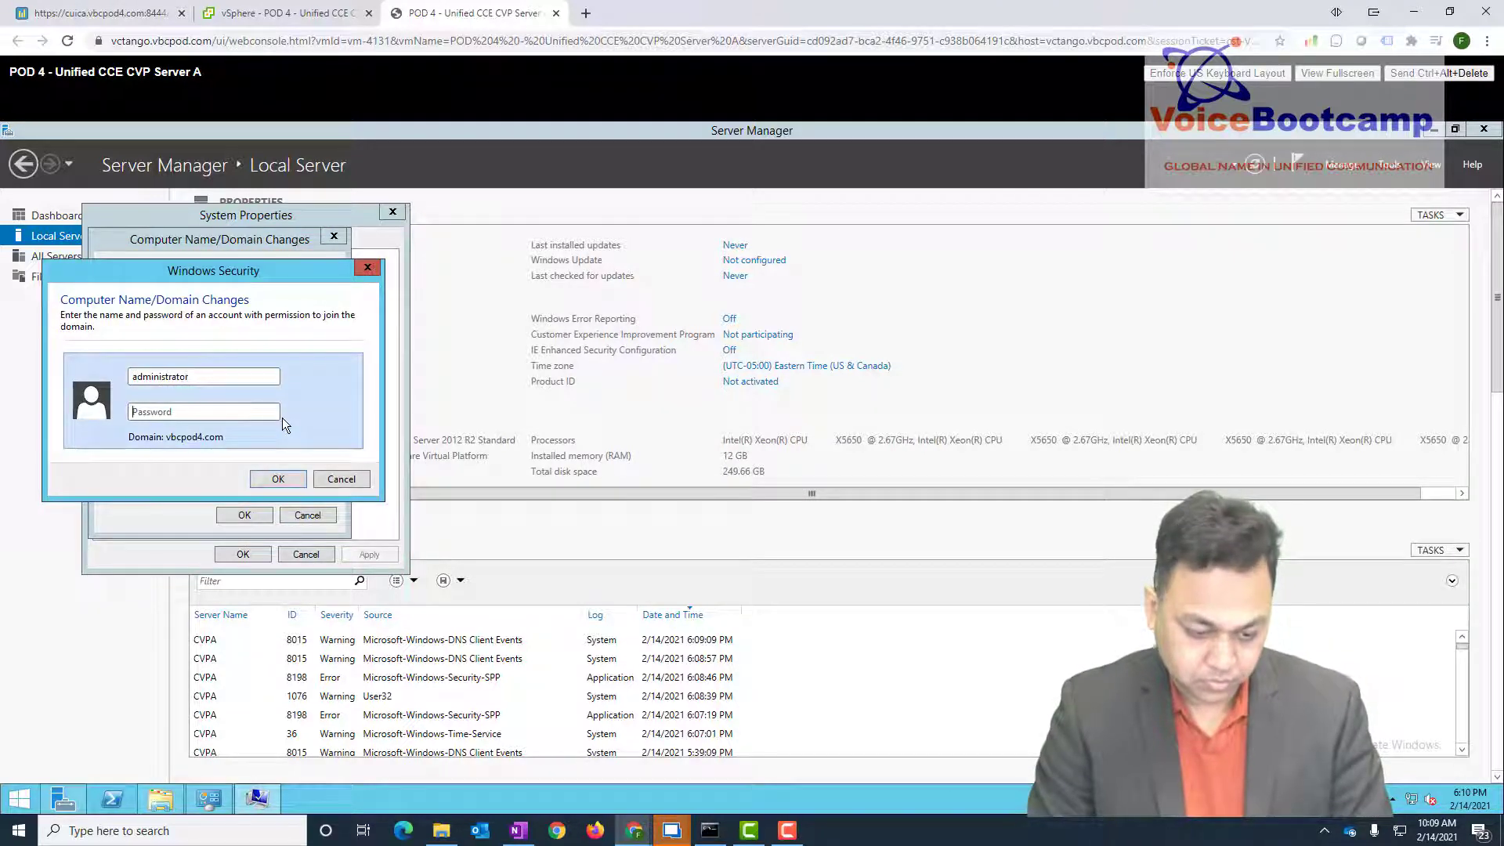
{"action": "key", "text": "Tab"}
{"action": "type", "text": "***********"}
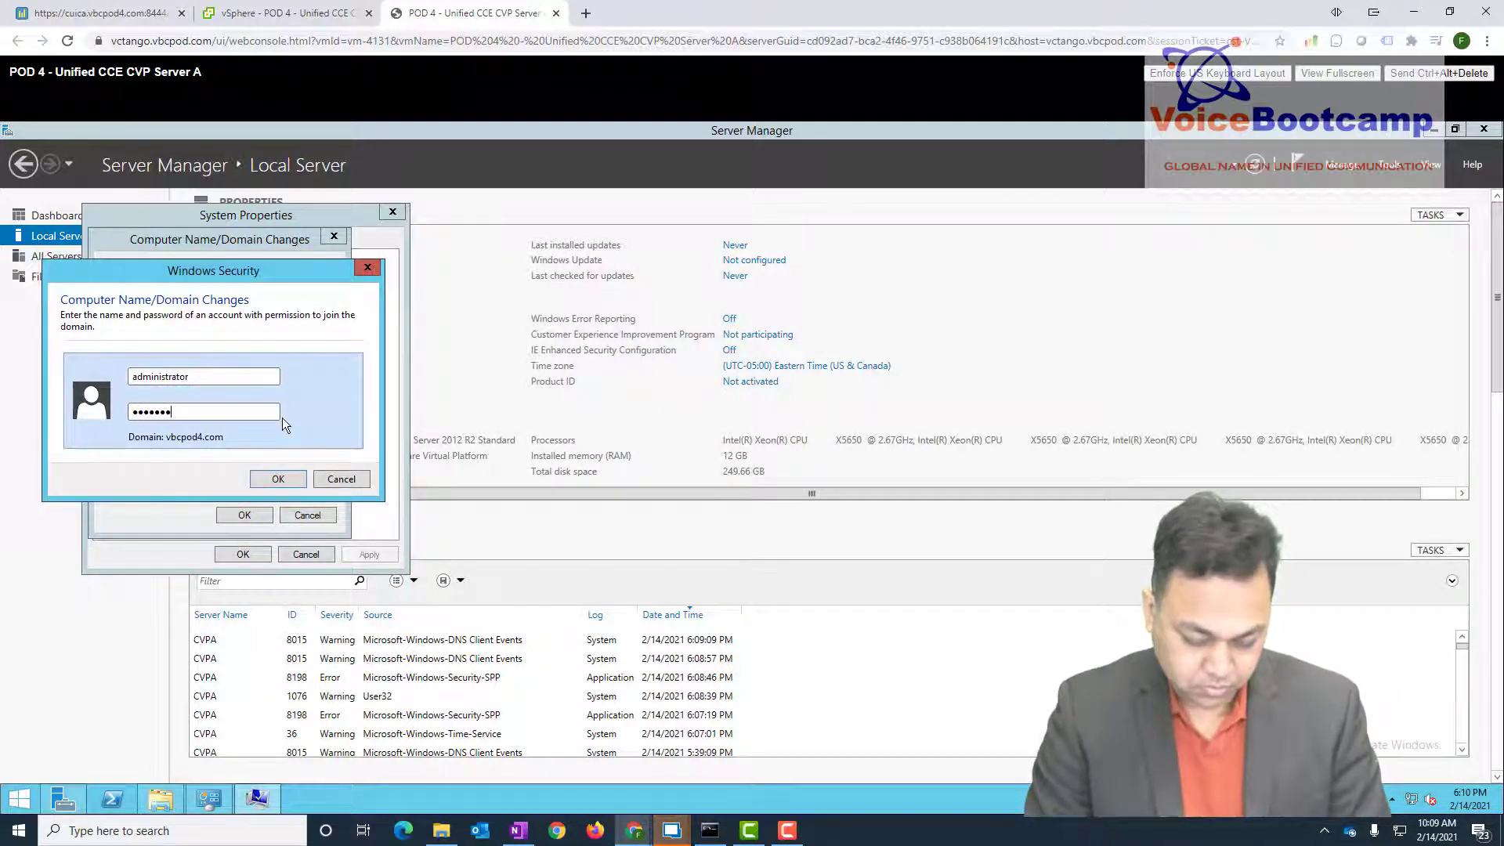
{"action": "key", "text": "Return"}
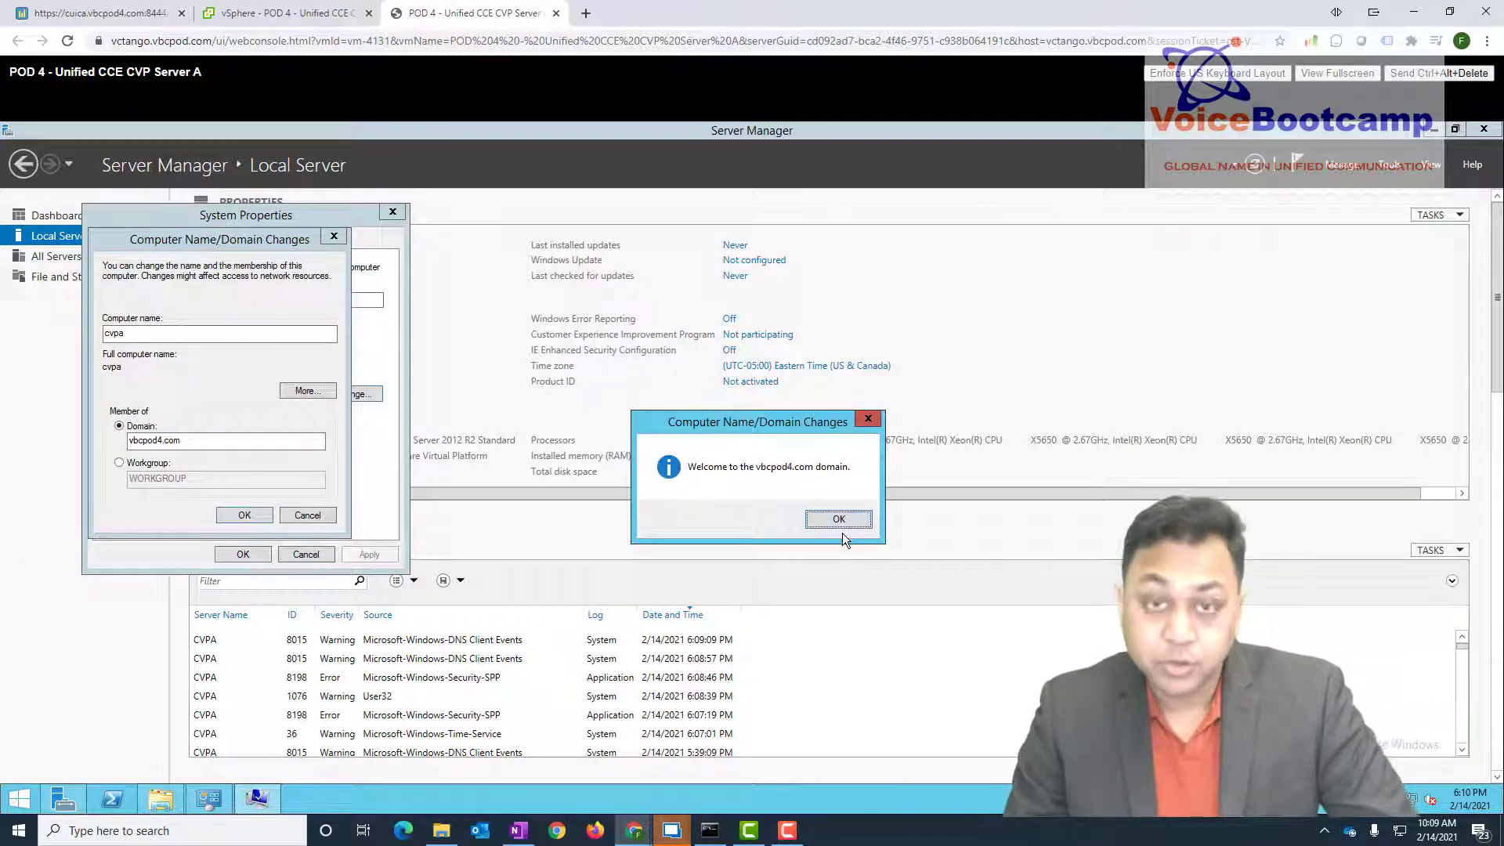
{"action": "left_click", "coordinate": [835, 520]}
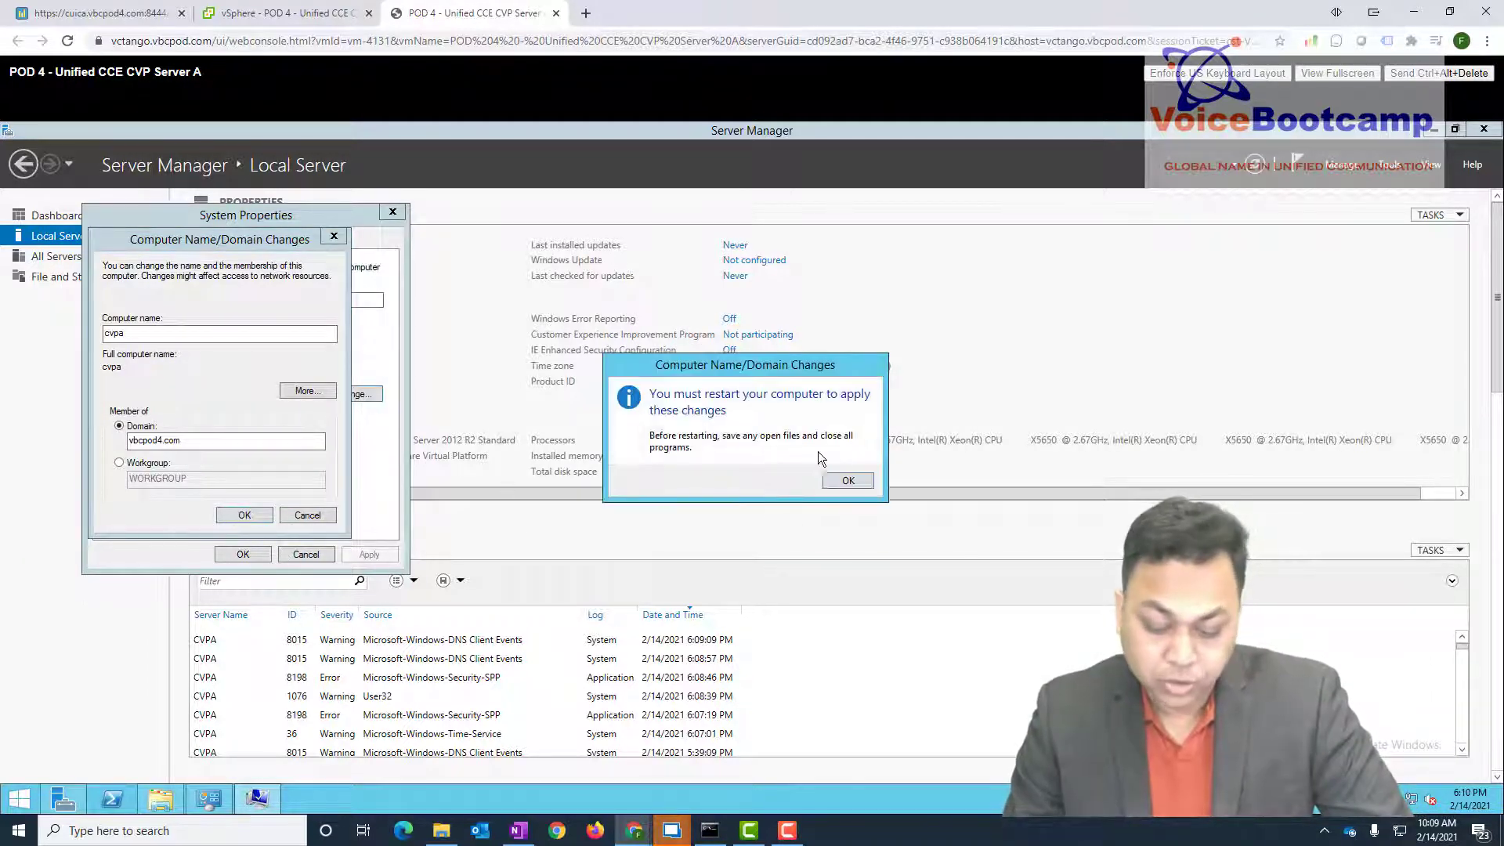
{"action": "key", "text": "Return"}
{"action": "left_click", "coordinate": [240, 554]}
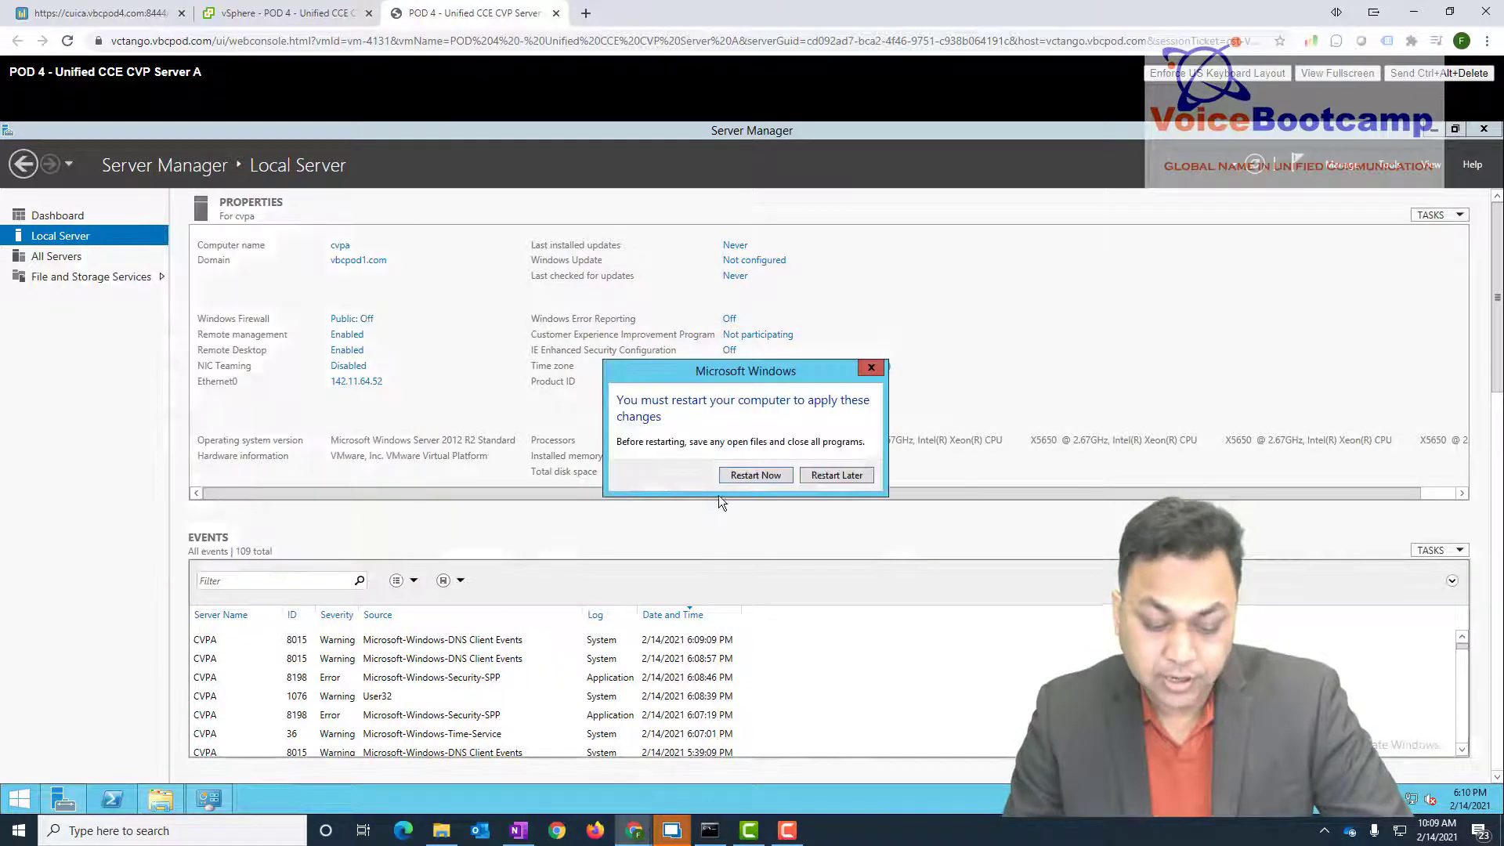
{"action": "left_click", "coordinate": [757, 475]}
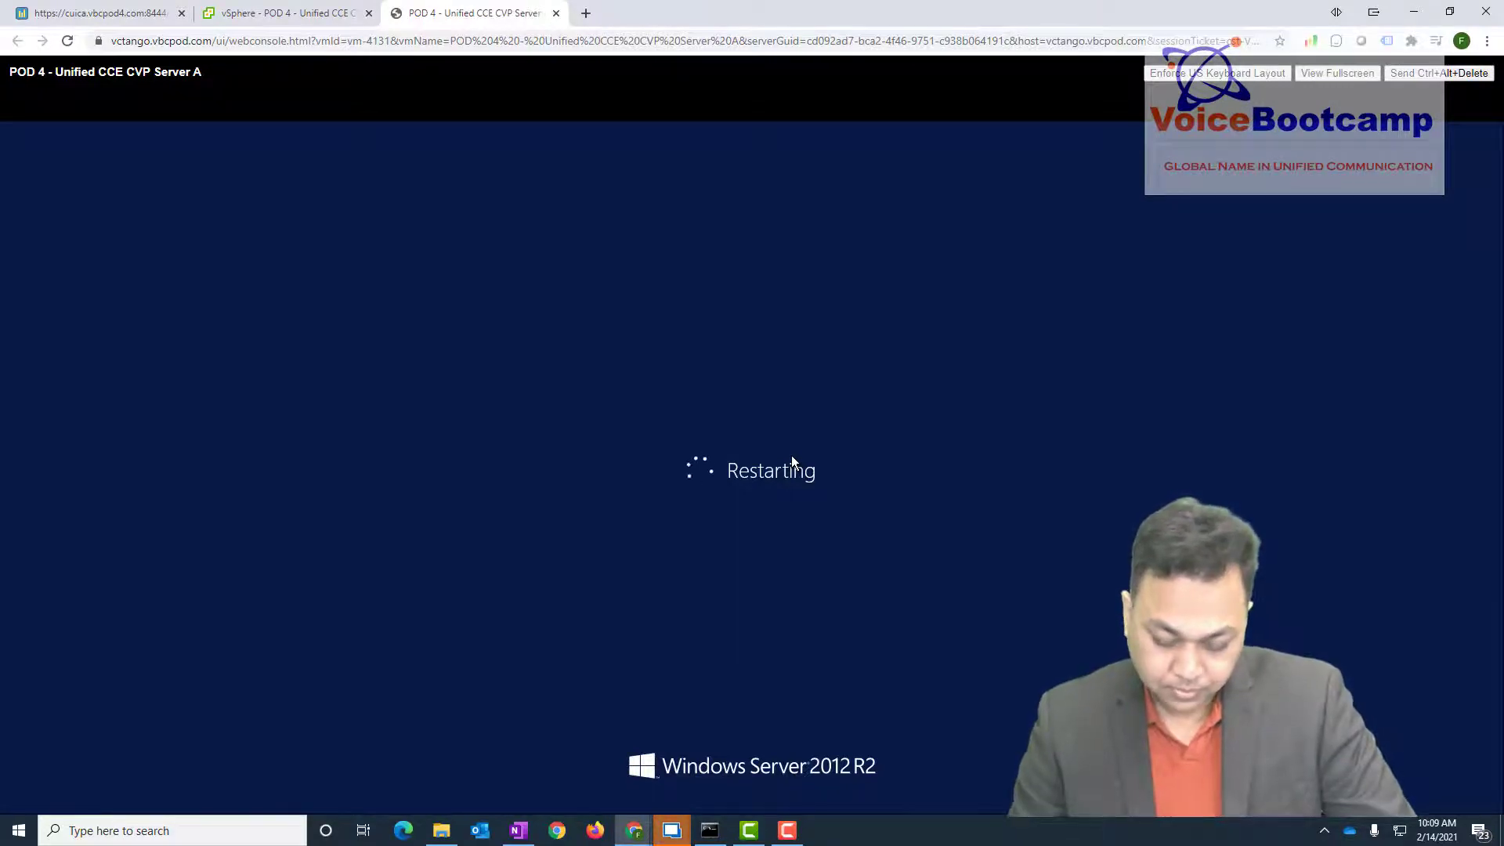
{"action": "key", "text": "alt+Tab"}
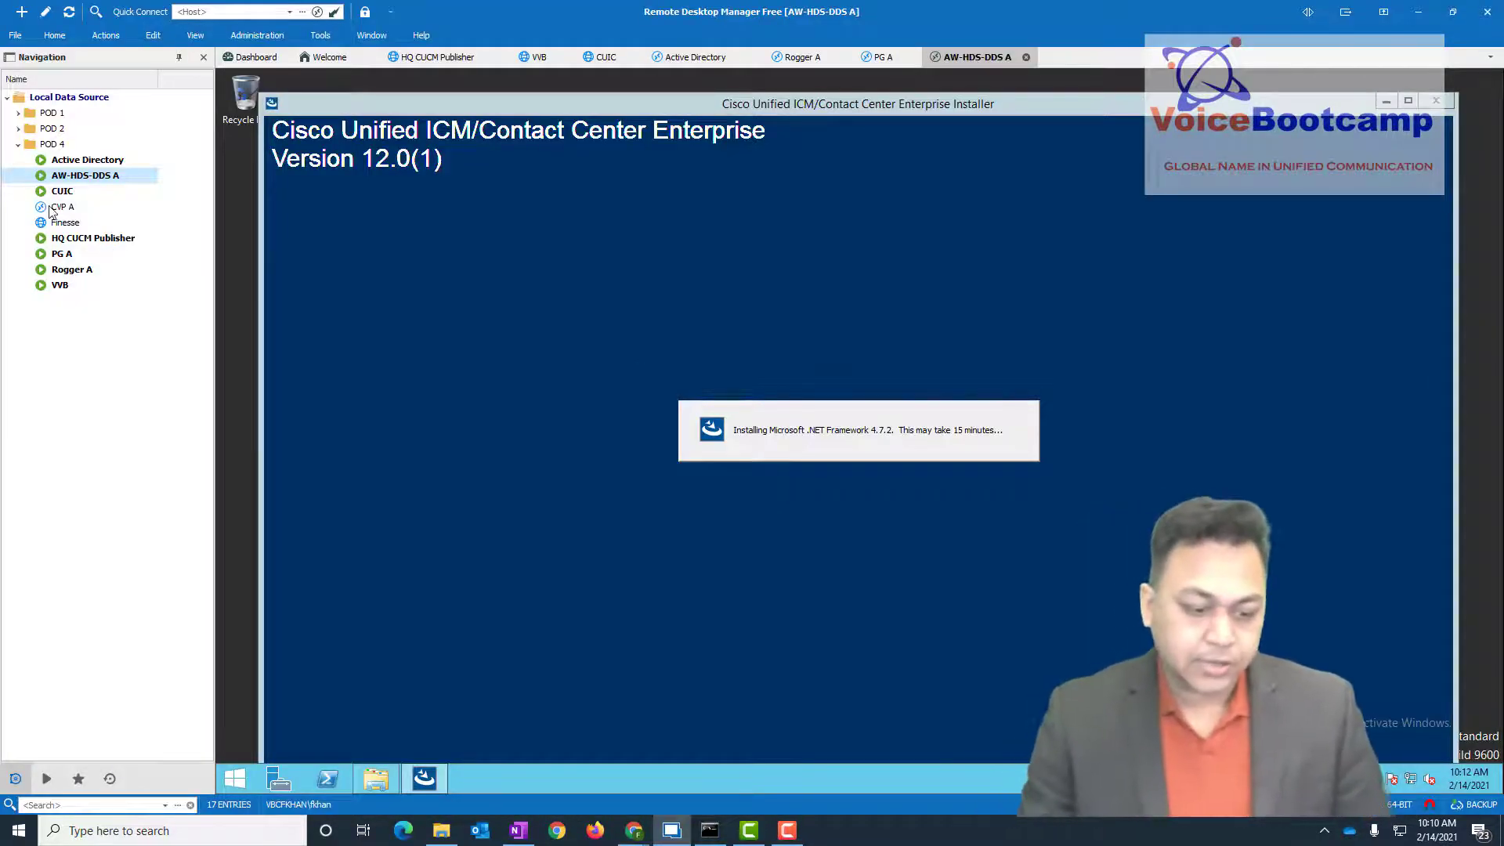
{"action": "left_click", "coordinate": [55, 207]}
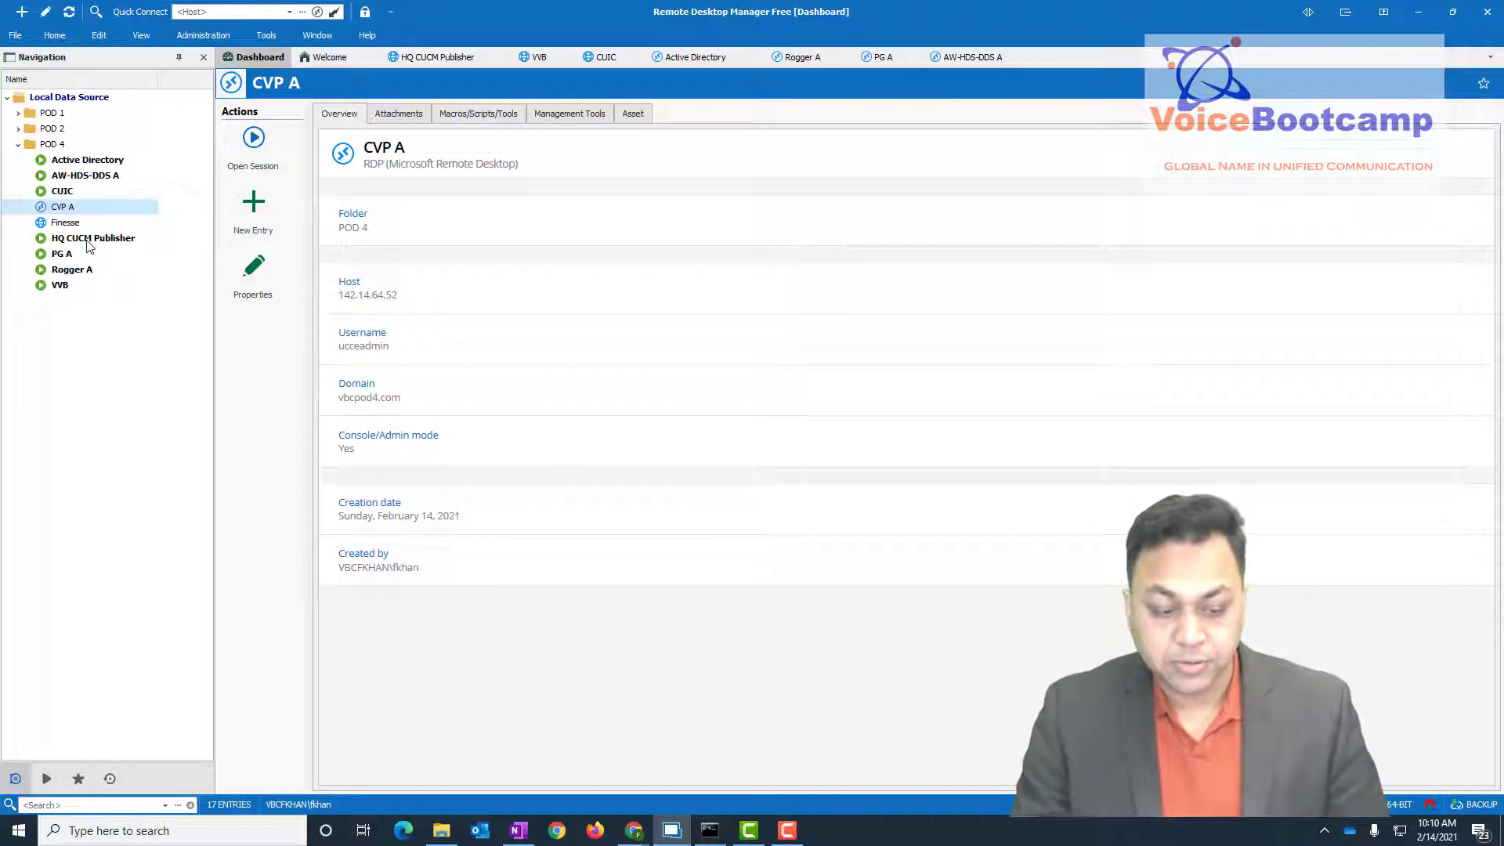
- Open a session to CVP A at 142.14.64.52 and sign in with the account password
{"action": "left_click", "coordinate": [252, 155]}
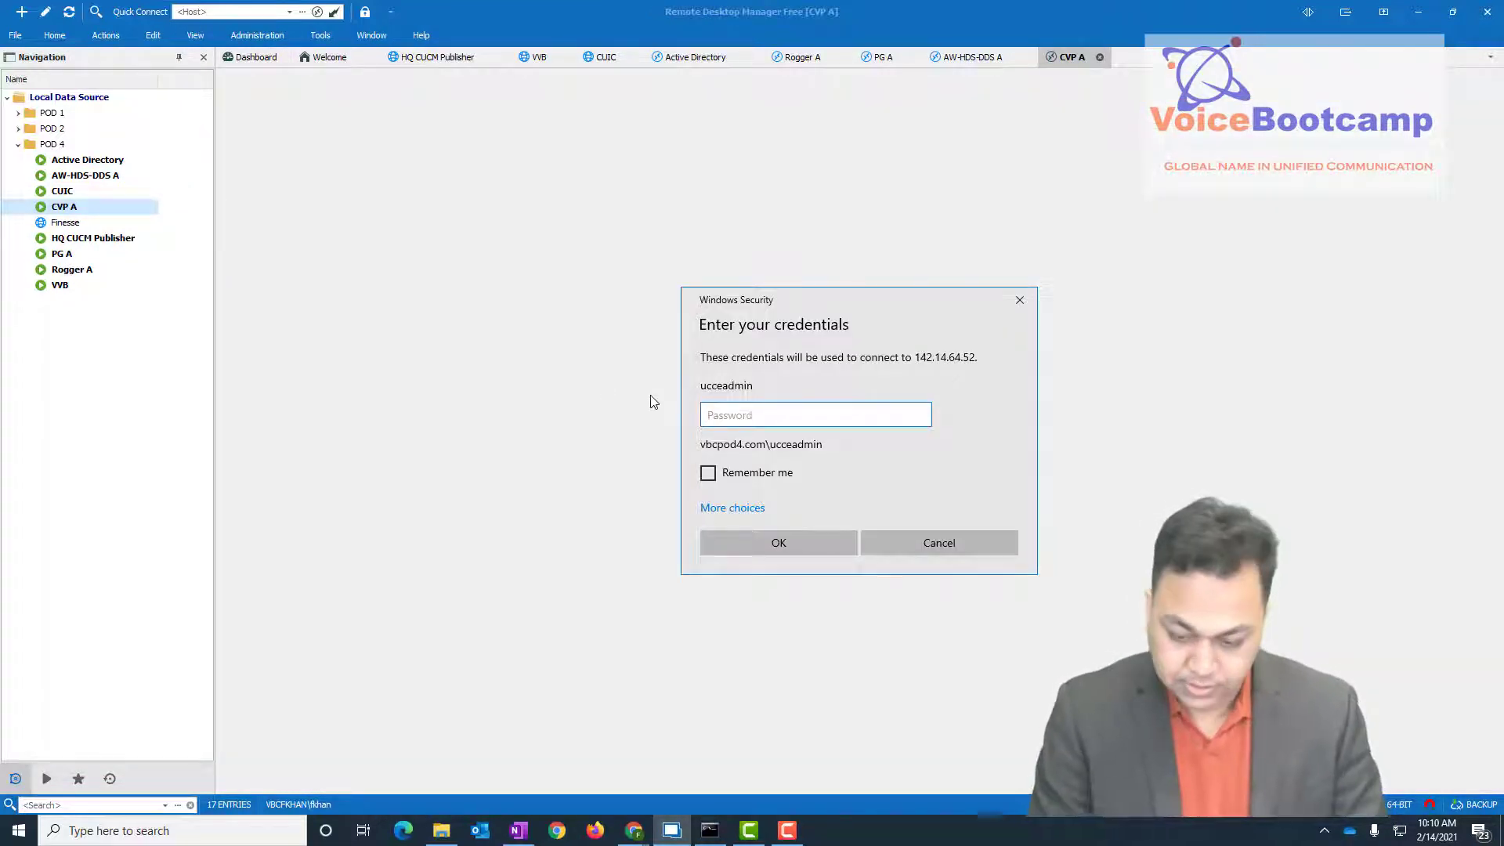
{"action": "type", "text": "••••"}
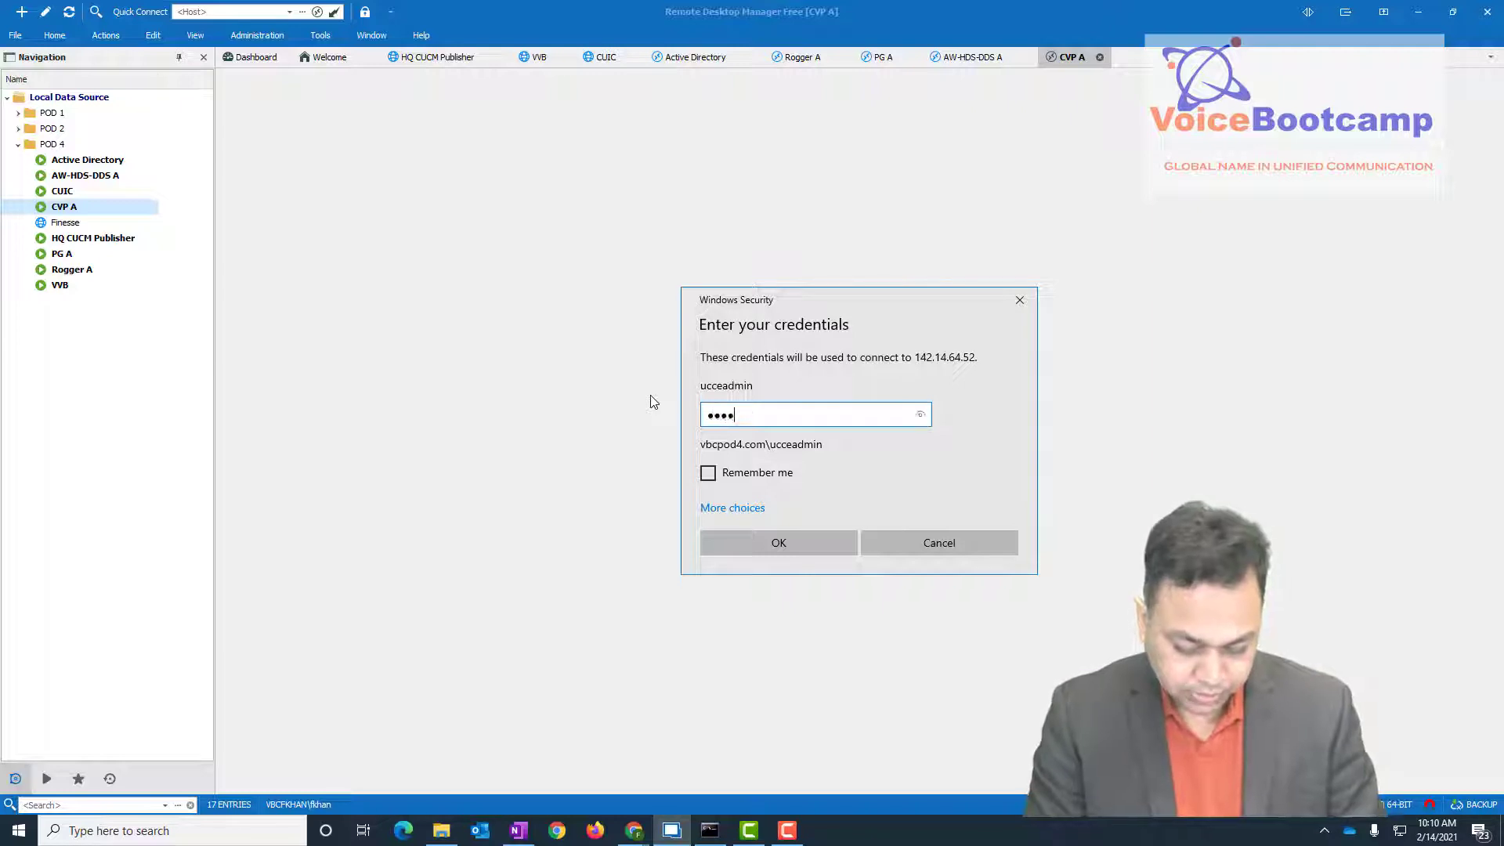
{"action": "type", "text": "••••••"}
{"action": "key", "text": "Tab"}
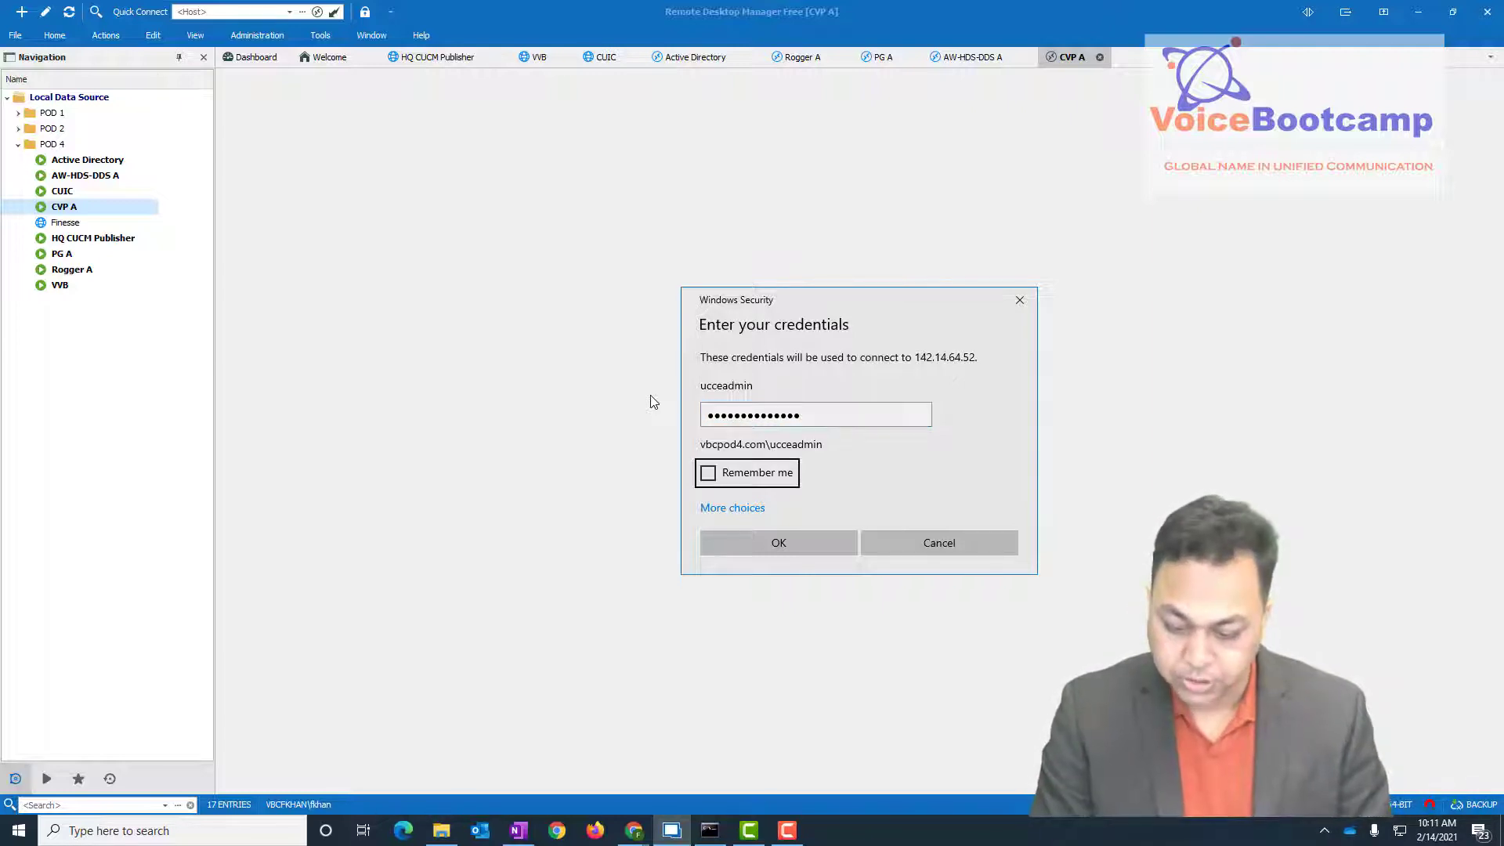
{"action": "key", "text": "space"}
{"action": "key", "text": "Return"}
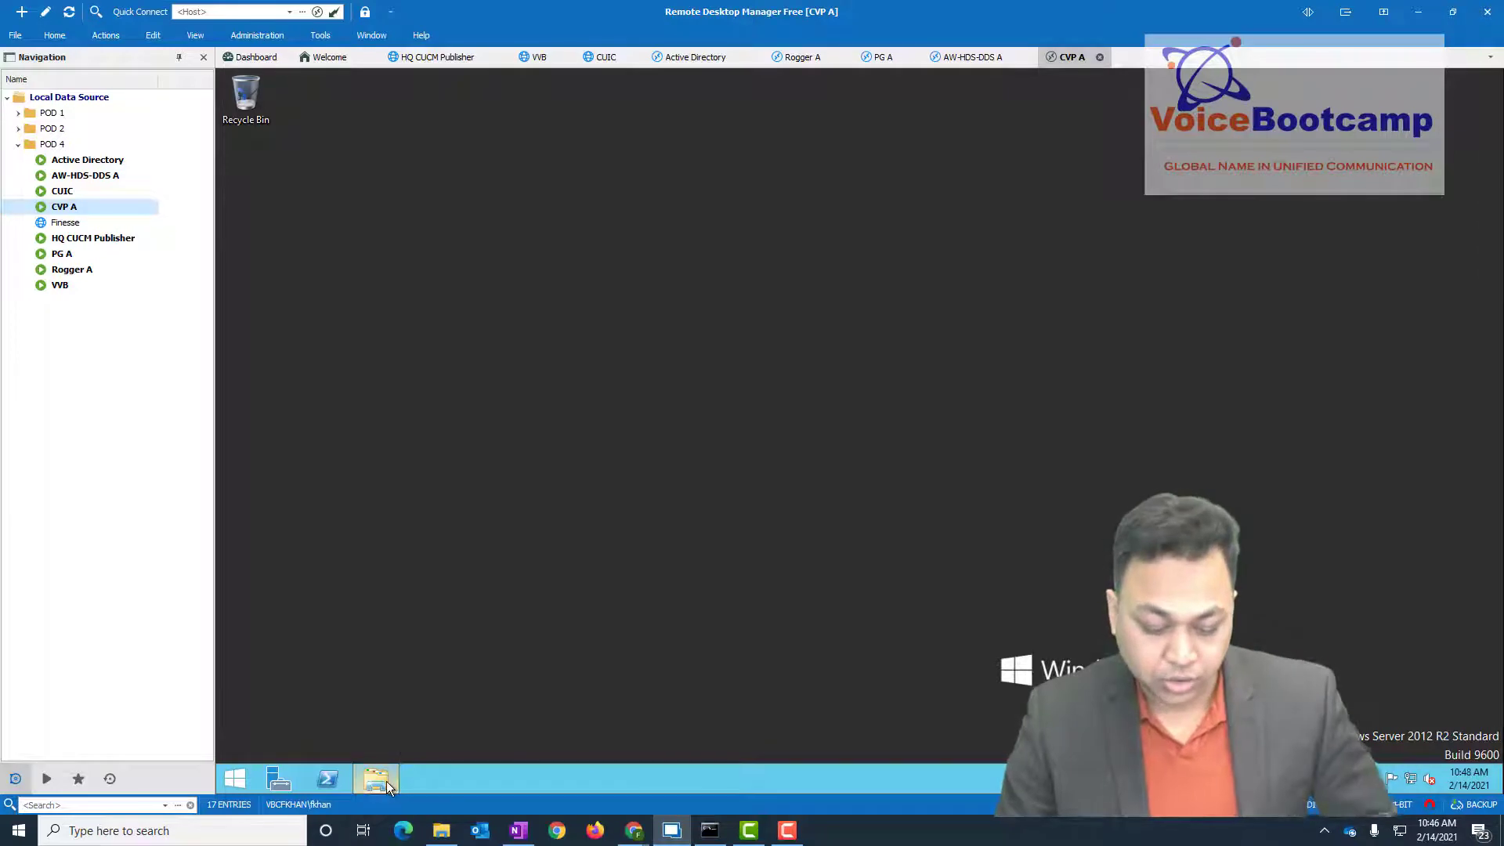
- Open a file browser on CVP A, then the Run box from the Win+X menu
{"action": "left_click", "coordinate": [376, 778]}
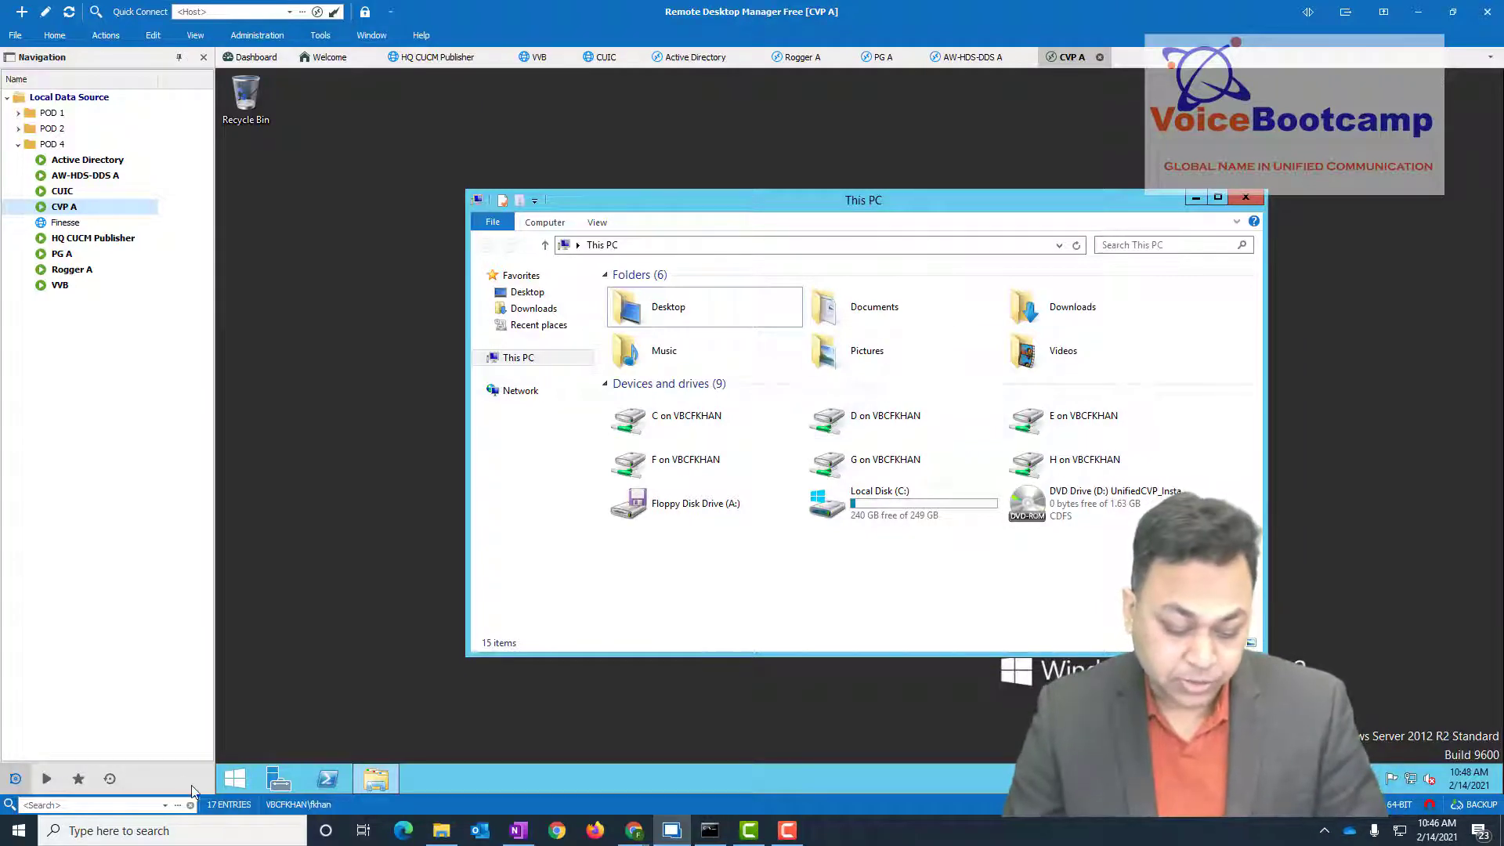
{"action": "right_click", "coordinate": [235, 777]}
{"action": "left_click", "coordinate": [306, 728]}
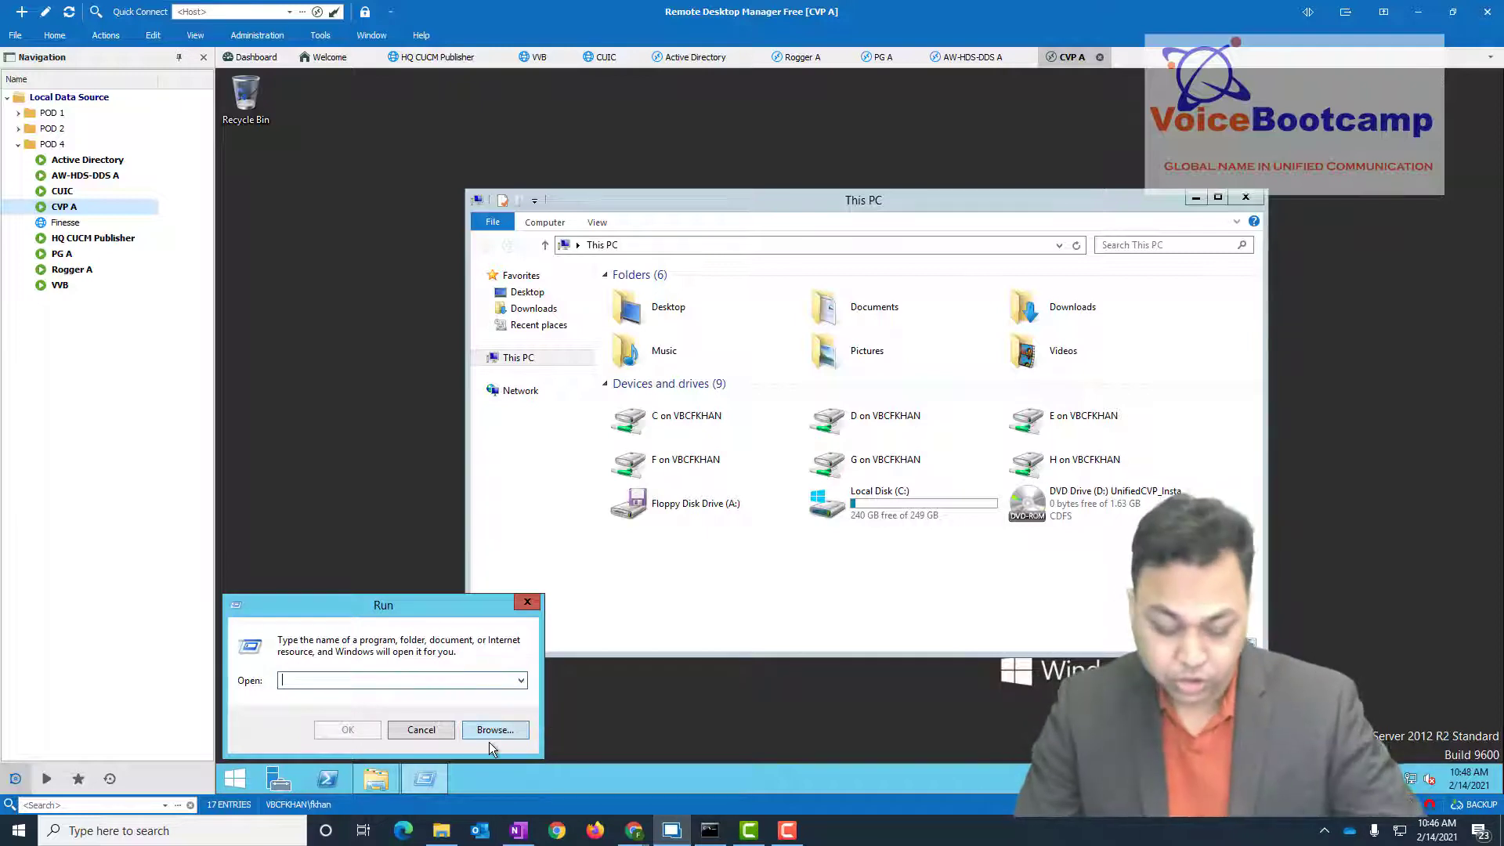
- Browse to D:\CVP\Installer_Windows\setup.exe and place the cursor at the command's end for labonly
{"action": "left_click", "coordinate": [493, 731]}
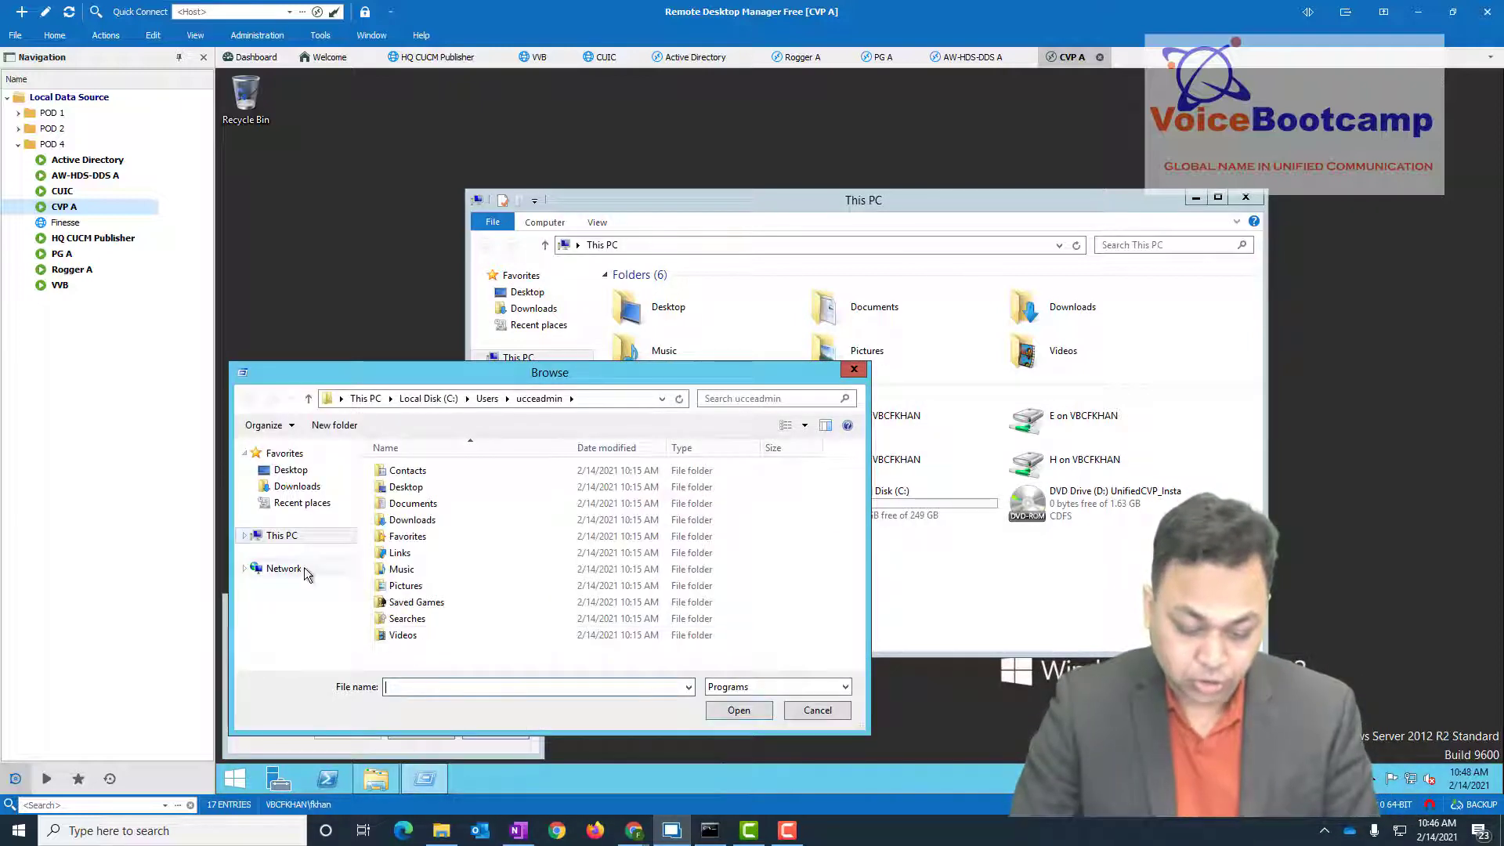
{"action": "left_click", "coordinate": [282, 535]}
{"action": "scroll", "coordinate": [548, 626], "scroll_direction": "down", "scroll_amount": 2}
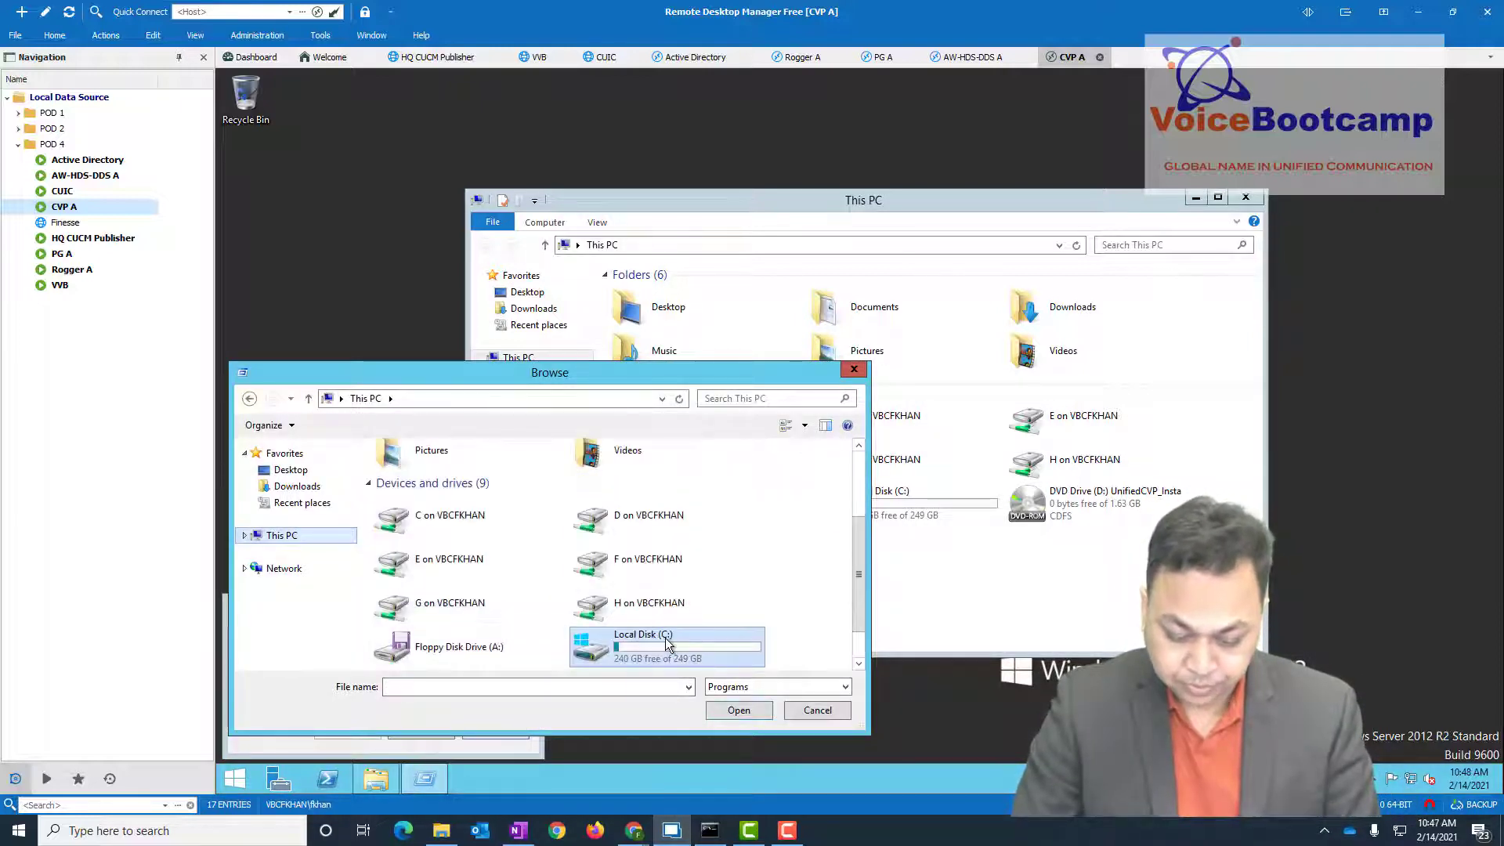
{"action": "scroll", "coordinate": [857, 657], "scroll_direction": "down", "scroll_amount": 1}
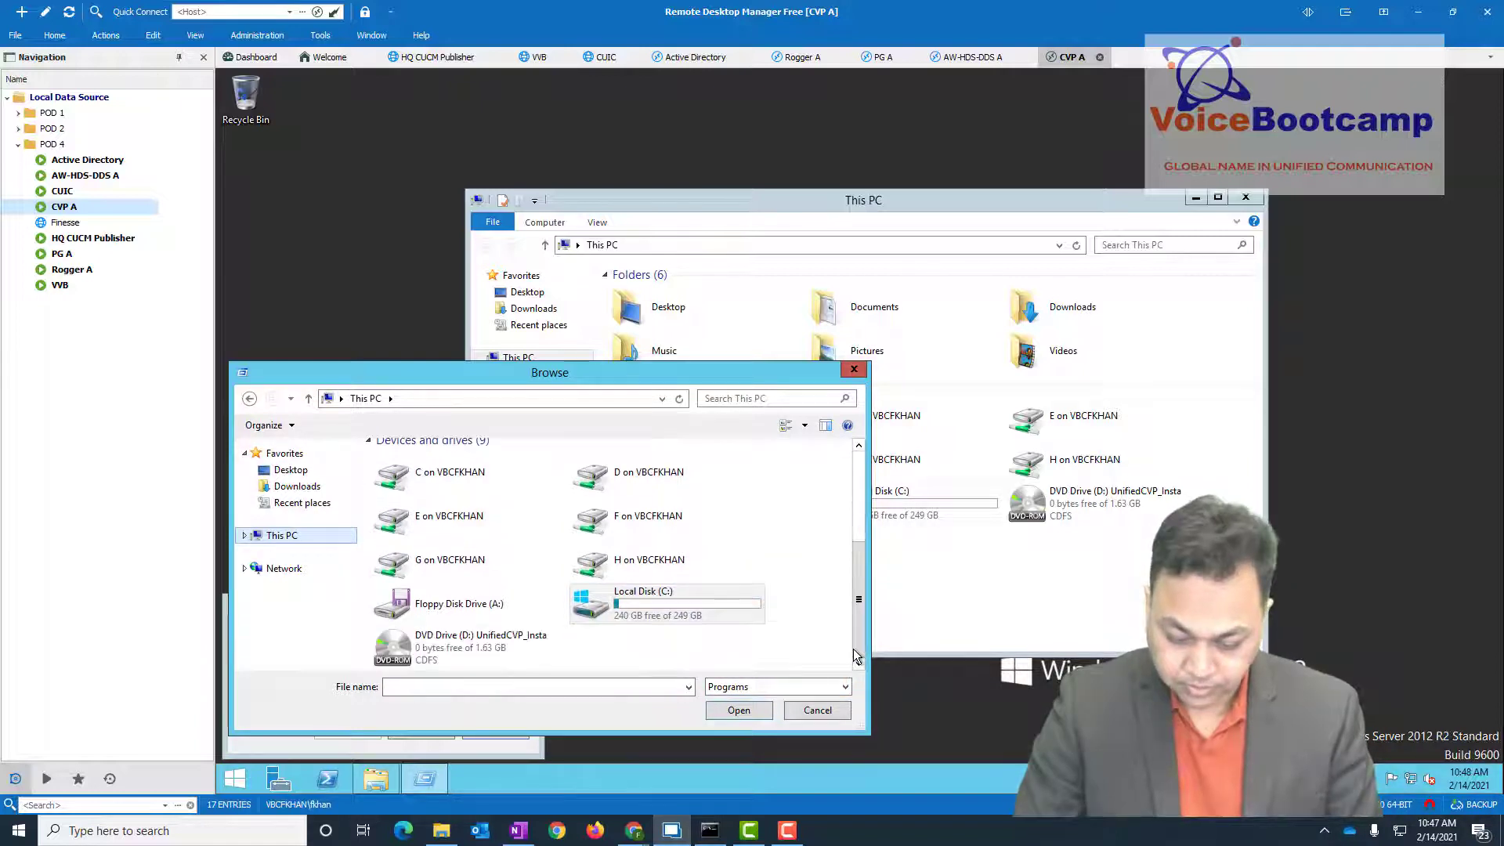
{"action": "double_click", "coordinate": [474, 647]}
{"action": "left_click", "coordinate": [394, 492]}
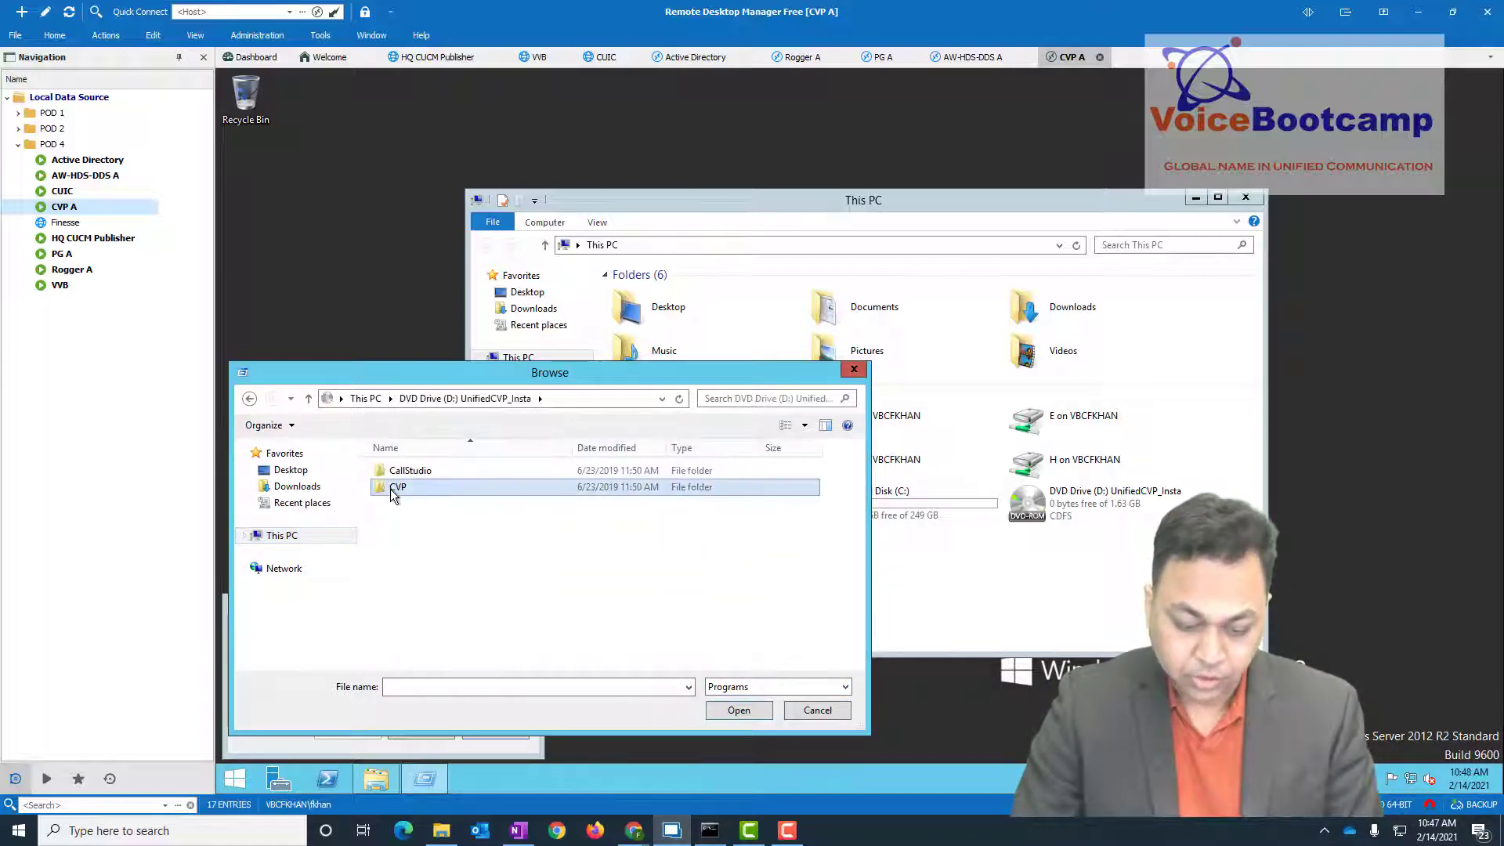
{"action": "double_click", "coordinate": [394, 491]}
{"action": "double_click", "coordinate": [407, 503]}
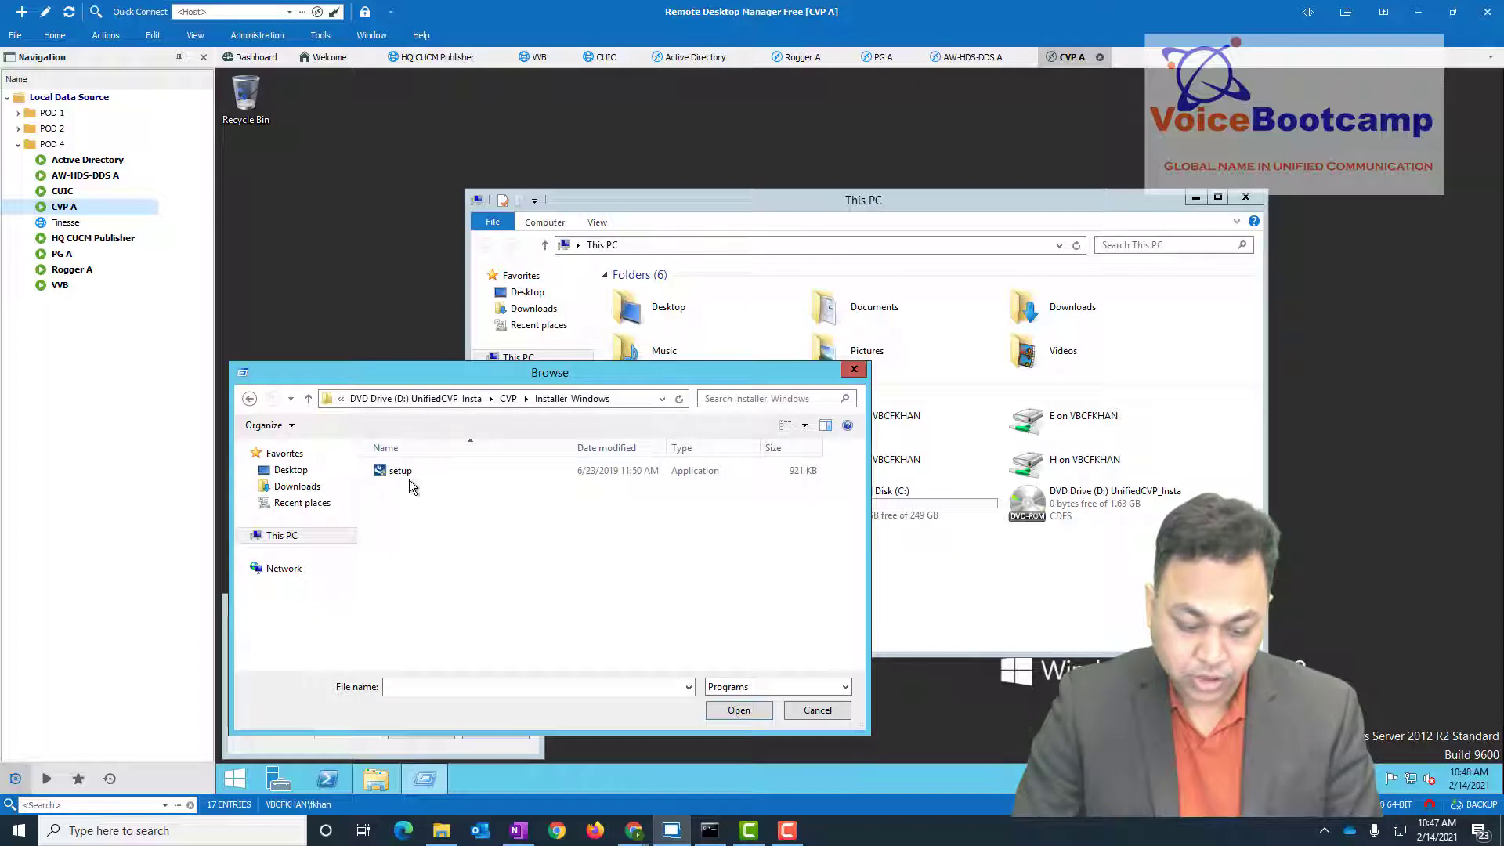
{"action": "double_click", "coordinate": [405, 476]}
{"action": "left_click", "coordinate": [473, 686]}
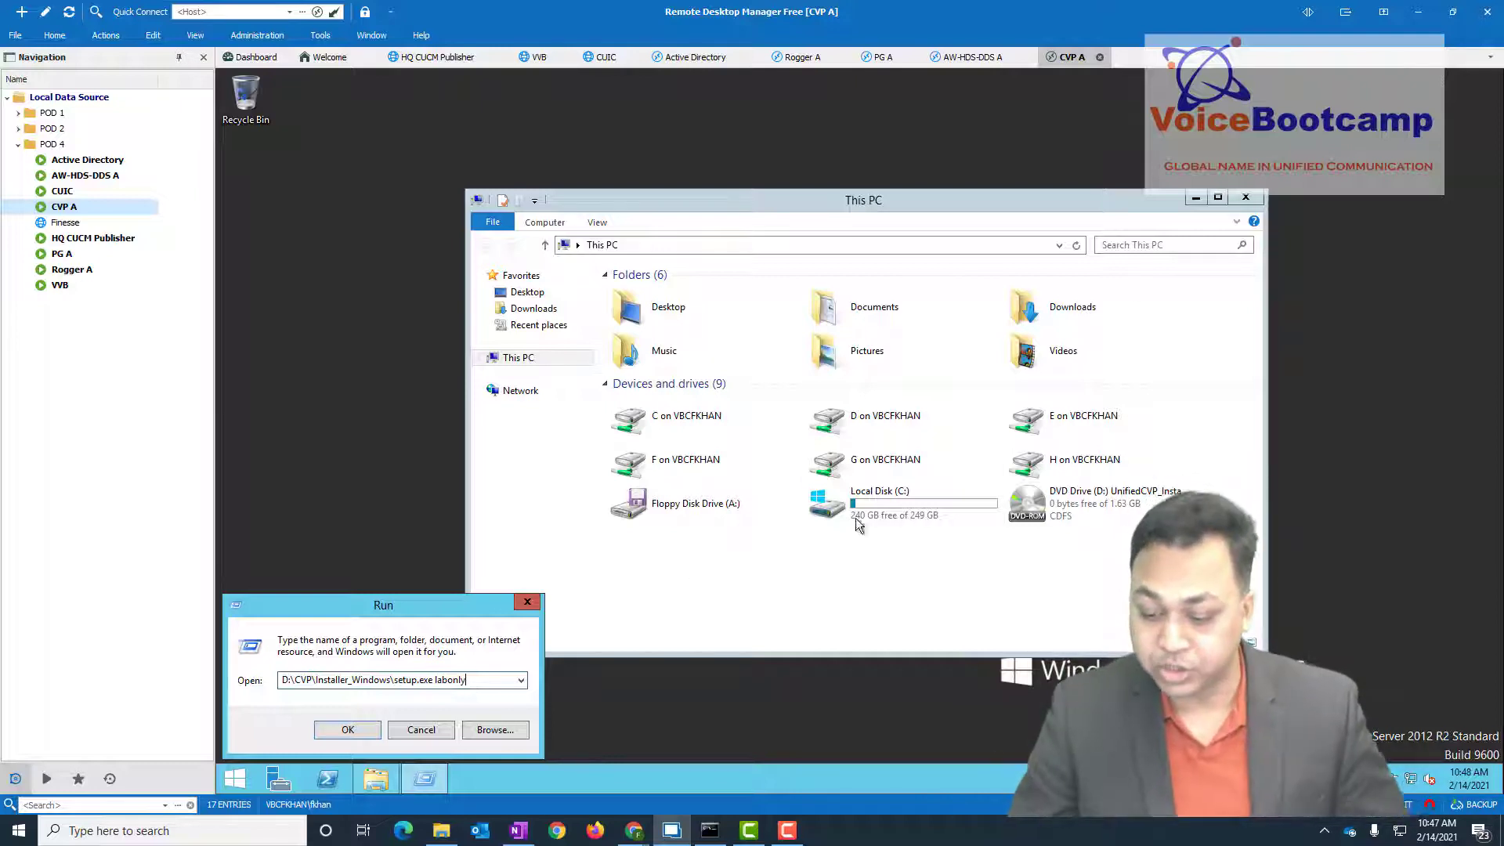
- Run the CVP setup labonly command and approve the User Account Control prompt
{"action": "left_click", "coordinate": [1195, 198]}
{"action": "left_click", "coordinate": [326, 732]}
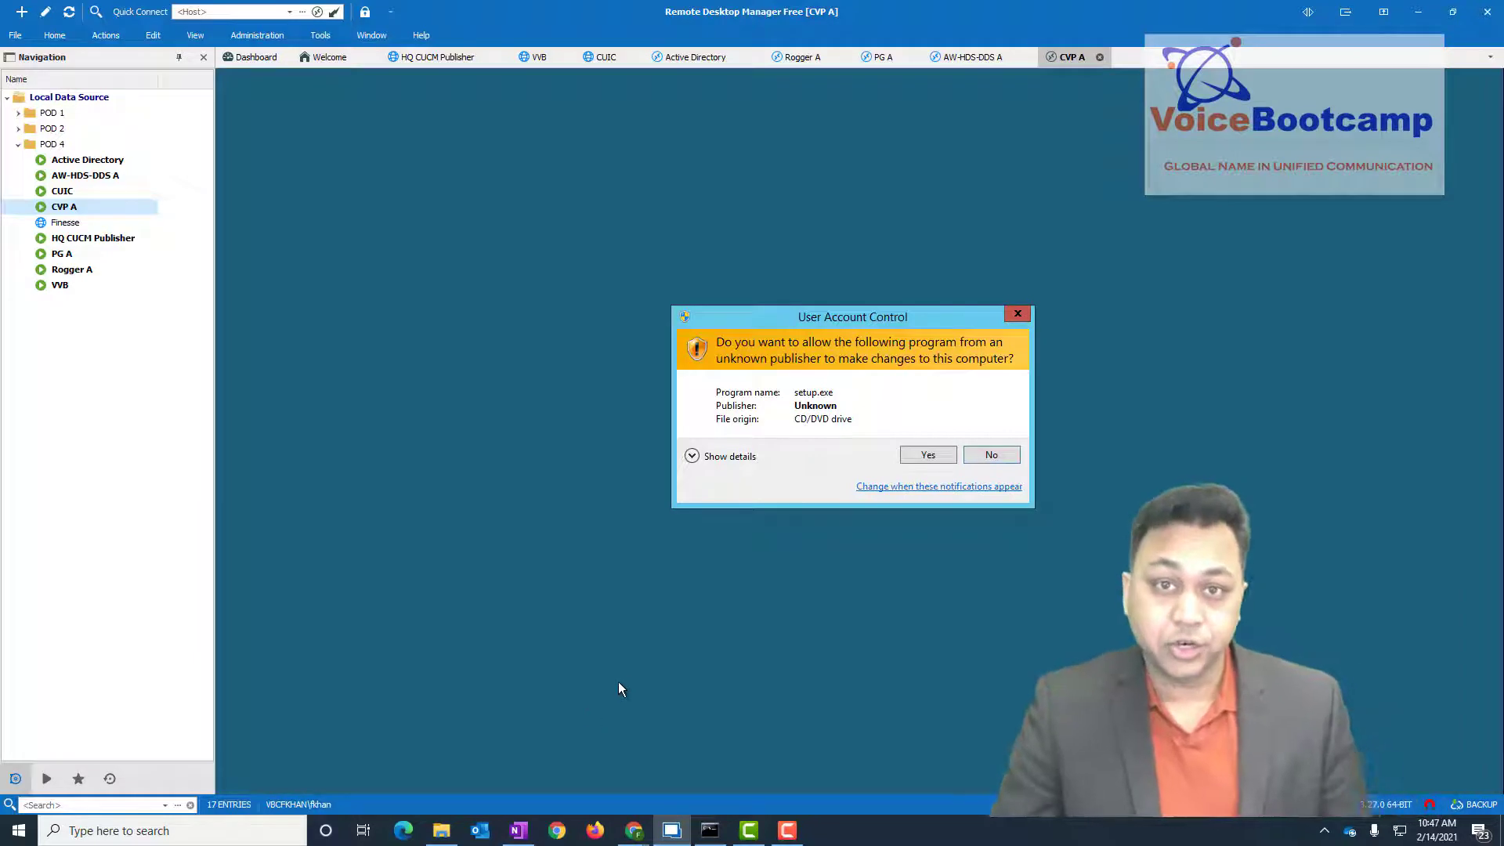
{"action": "left_click", "coordinate": [926, 455]}
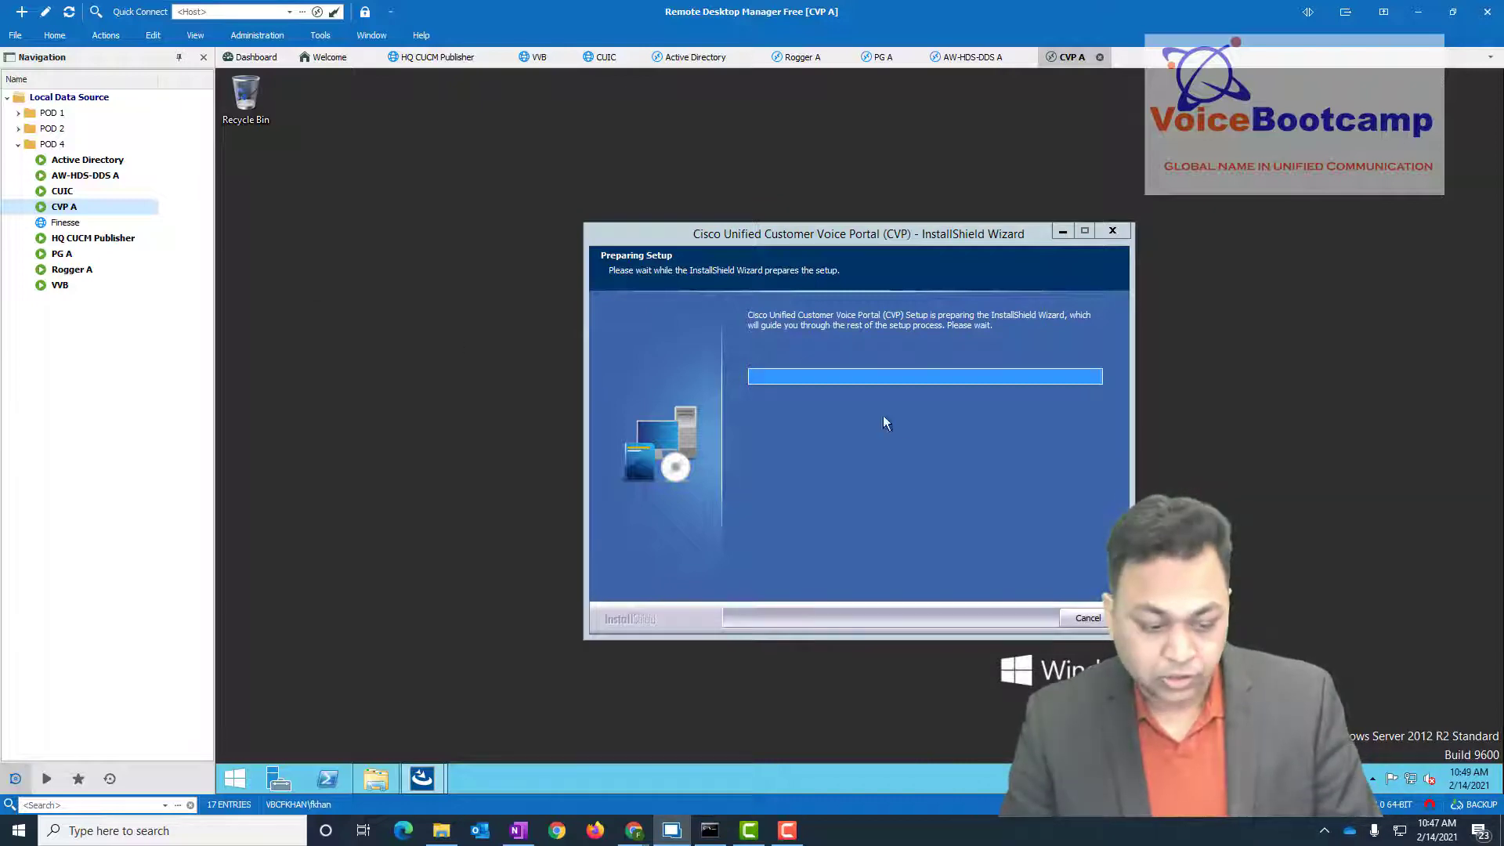
- Finish the Rogger A, PG A and AW-HDS-DDS A installations, then switch to CVP A
{"action": "double_click", "coordinate": [72, 270]}
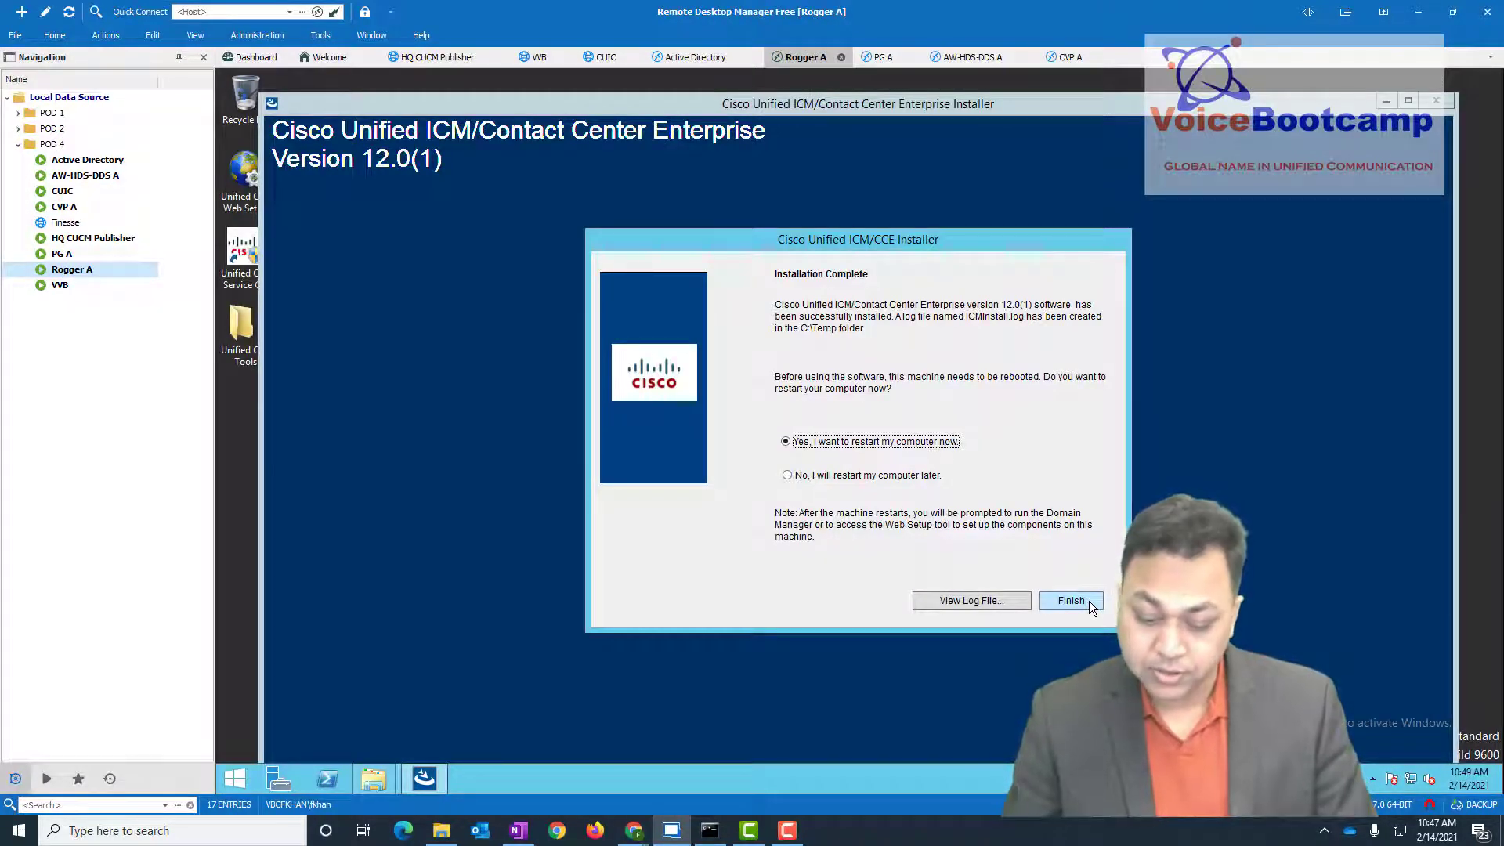
{"action": "left_click", "coordinate": [1071, 600]}
{"action": "double_click", "coordinate": [62, 254]}
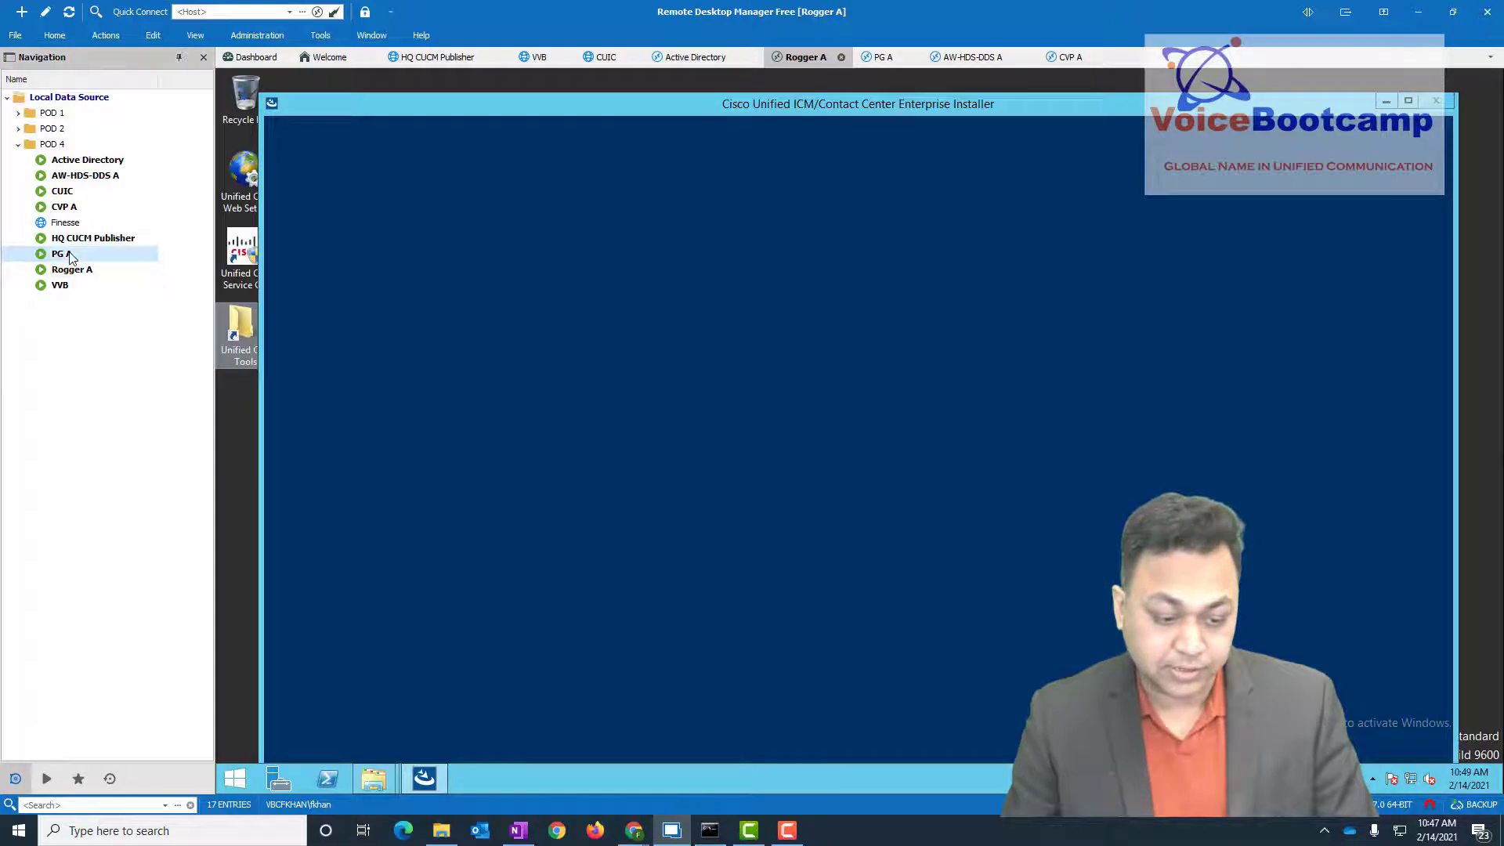
{"action": "left_click", "coordinate": [1056, 600]}
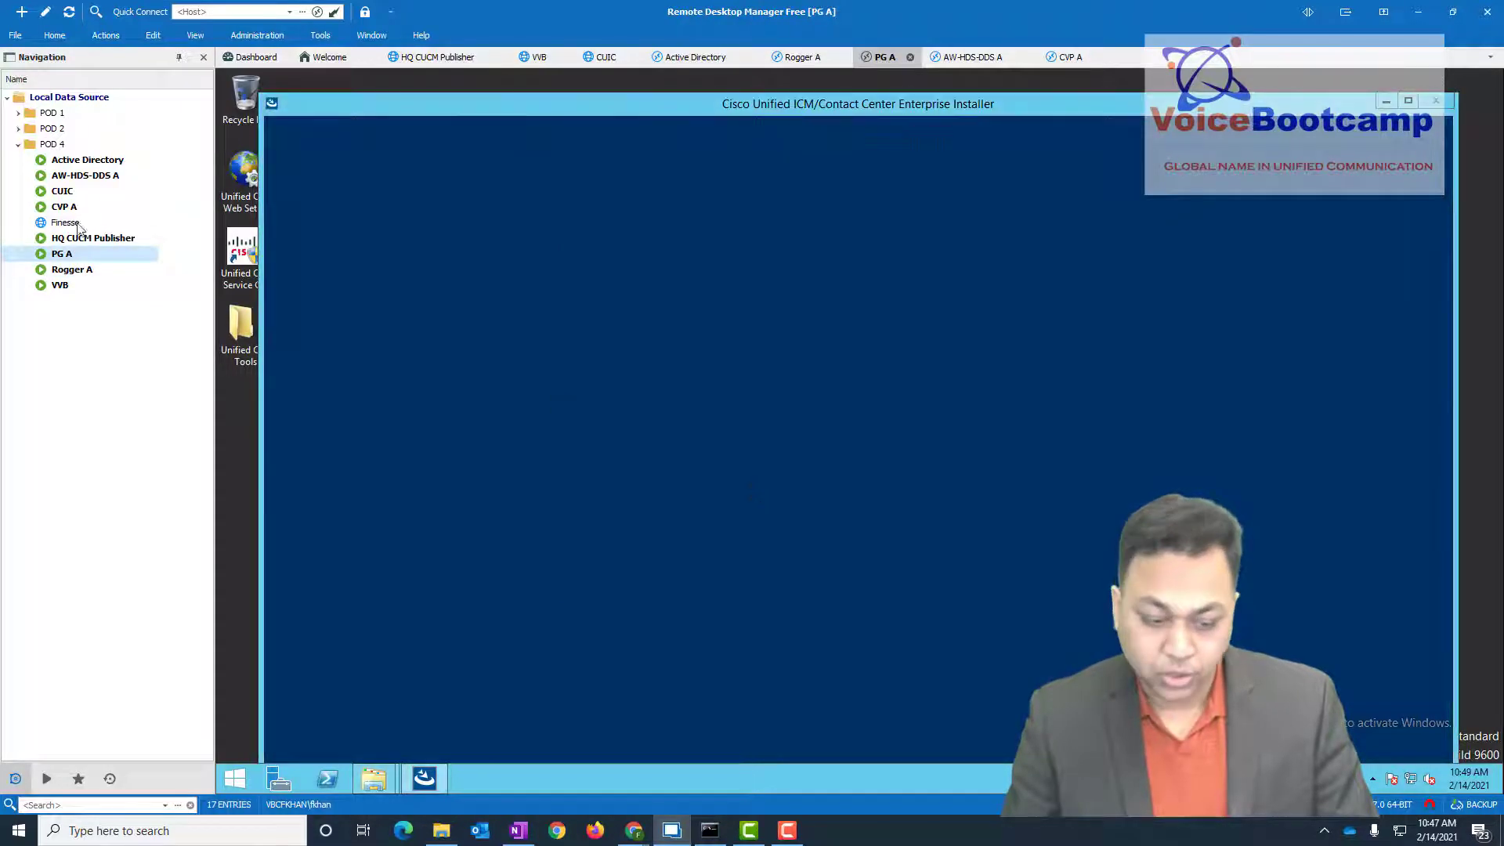
{"action": "double_click", "coordinate": [78, 175]}
{"action": "left_click", "coordinate": [1084, 602]}
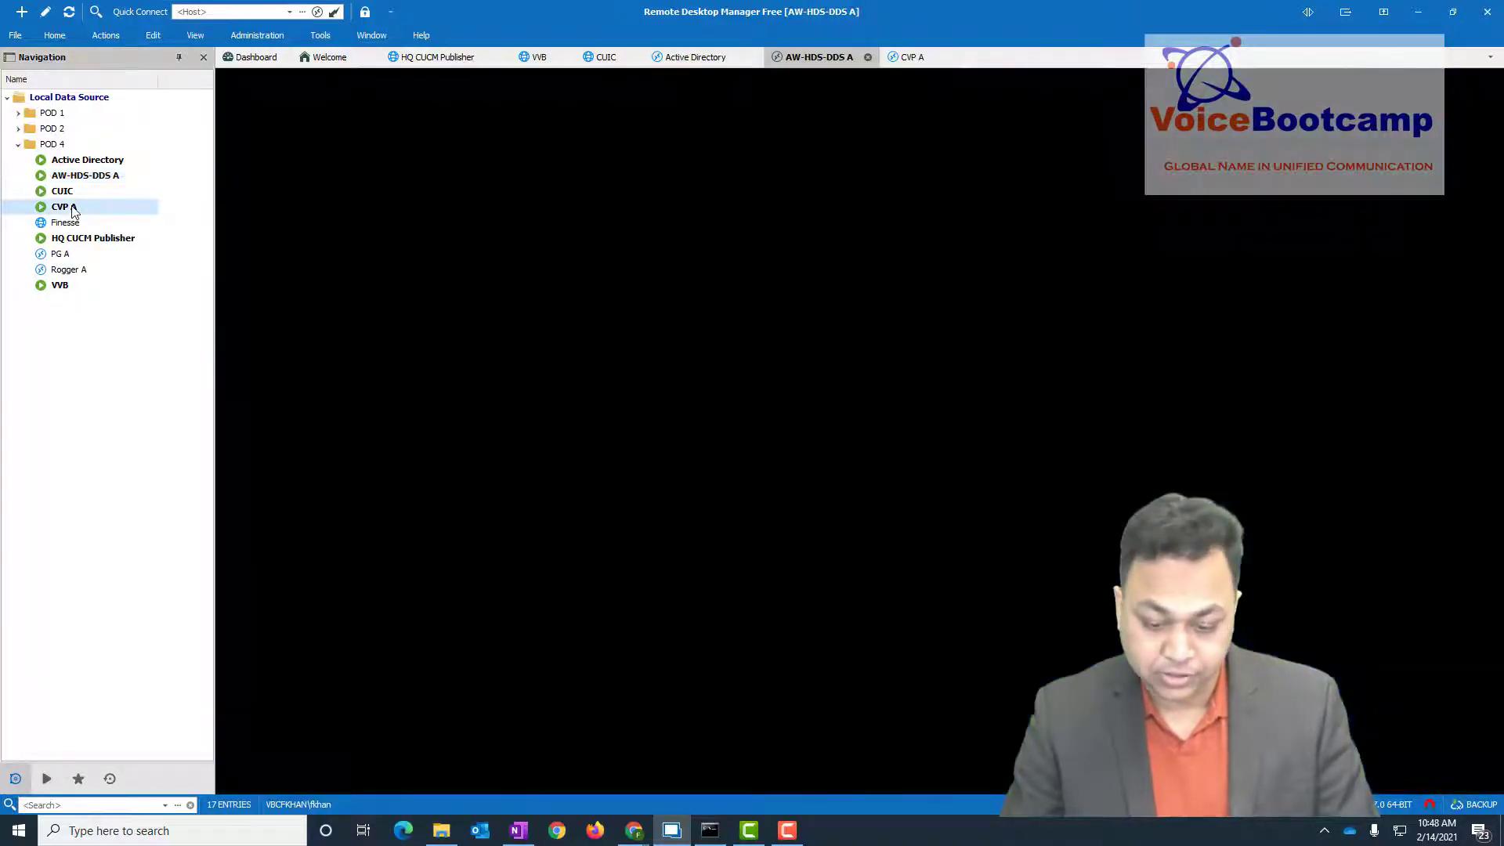
{"action": "double_click", "coordinate": [73, 209]}
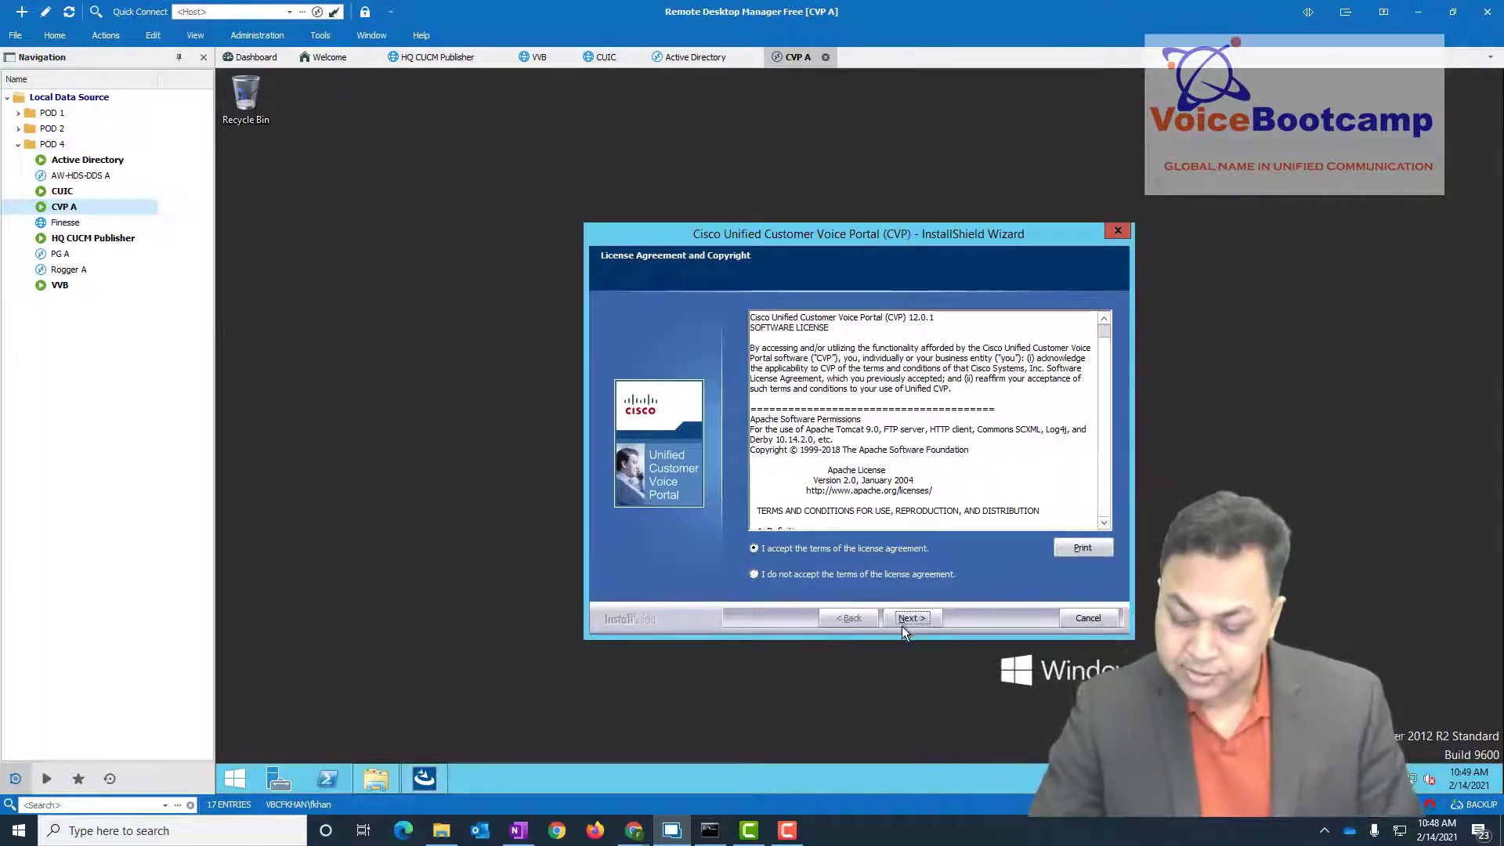
- Accept the license, select CVP Server and Operations Console, keep U-Law and default folders
{"action": "left_click", "coordinate": [901, 623]}
{"action": "left_click", "coordinate": [770, 364]}
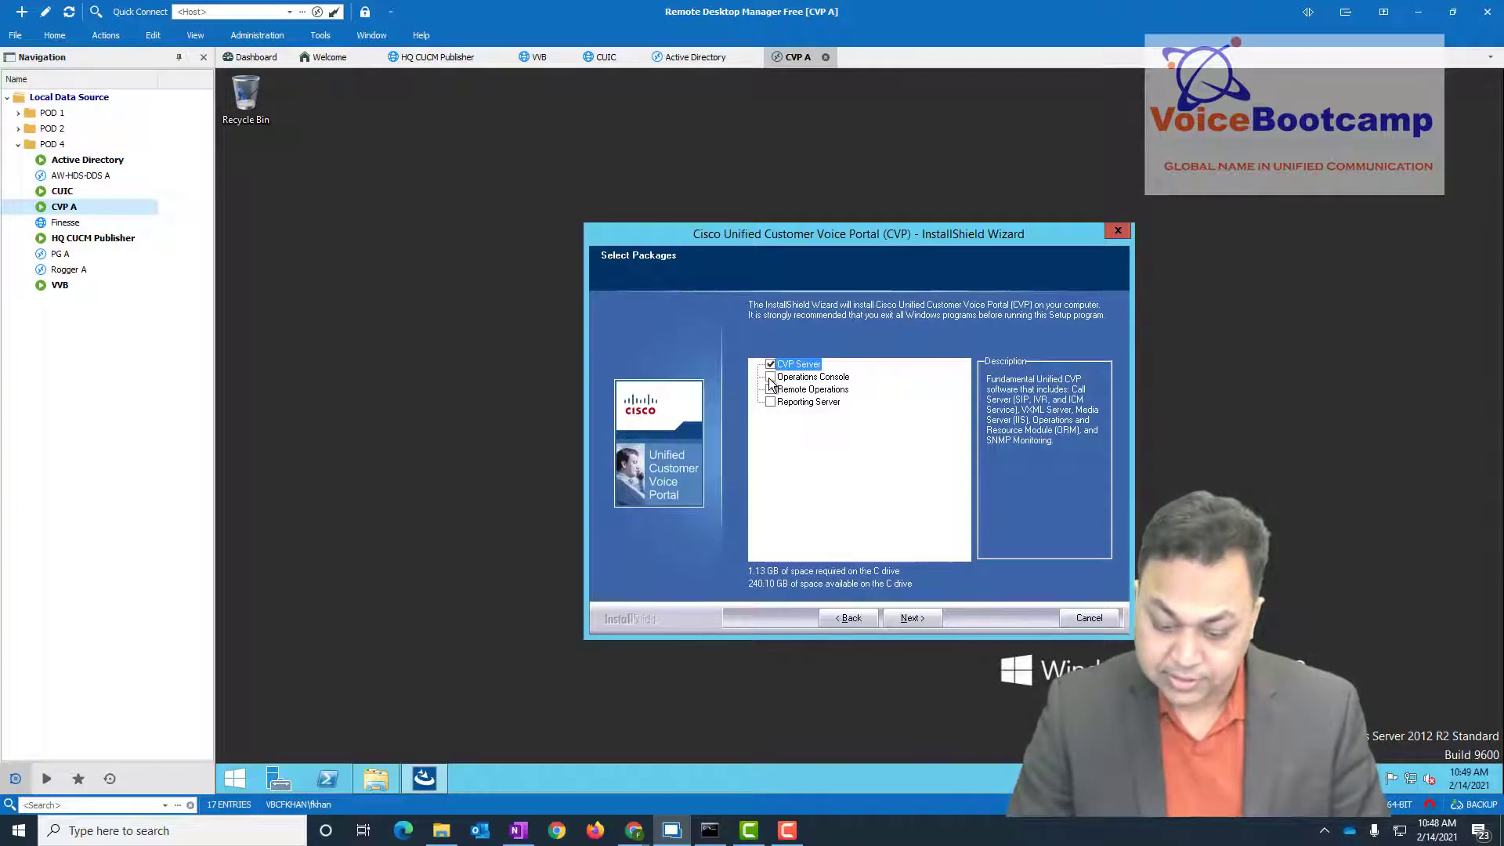
{"action": "left_click", "coordinate": [770, 376]}
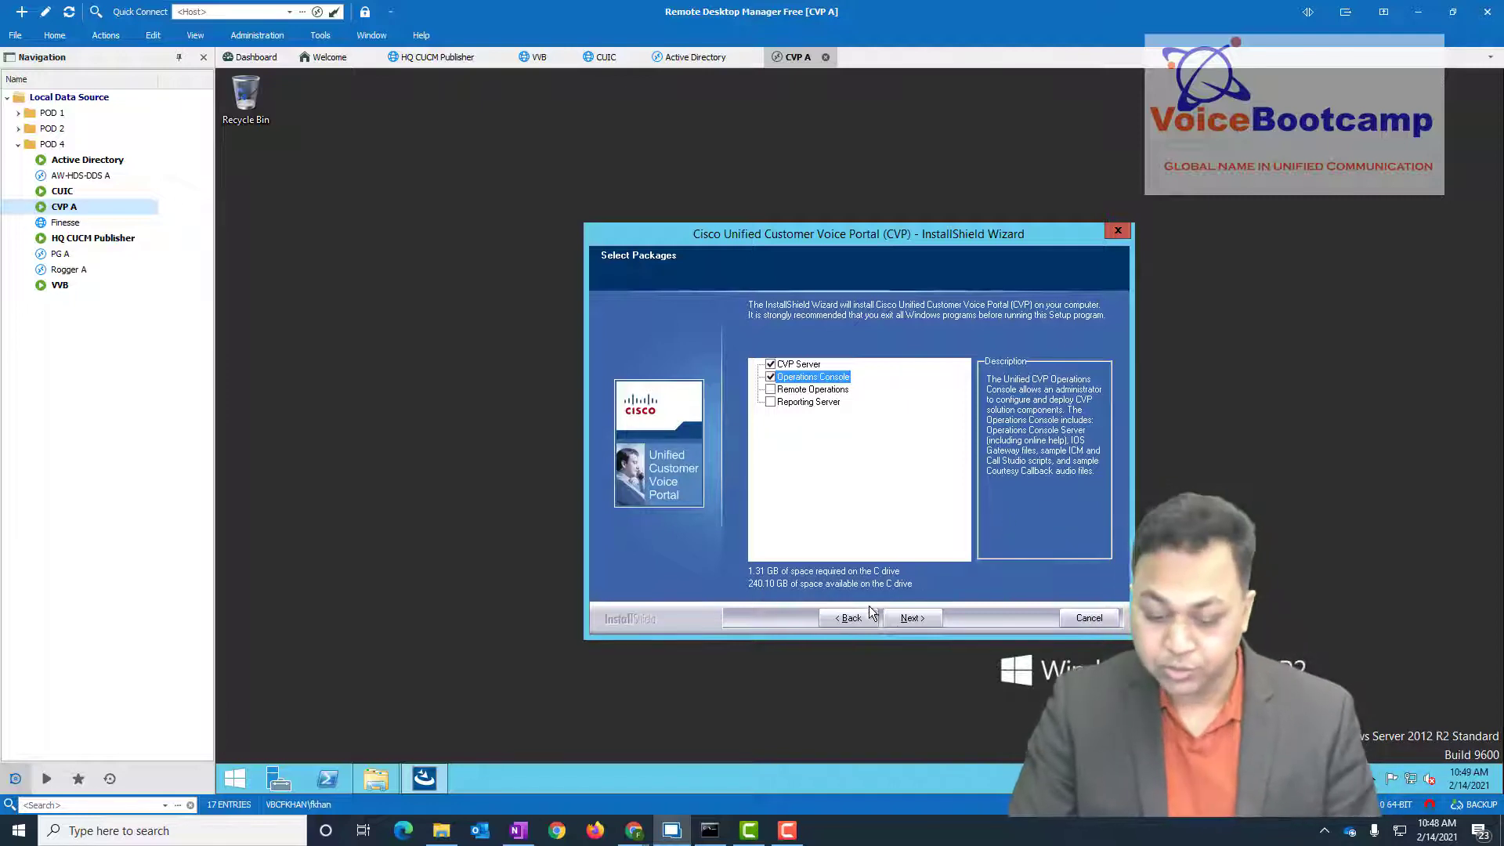
{"action": "left_click", "coordinate": [909, 623]}
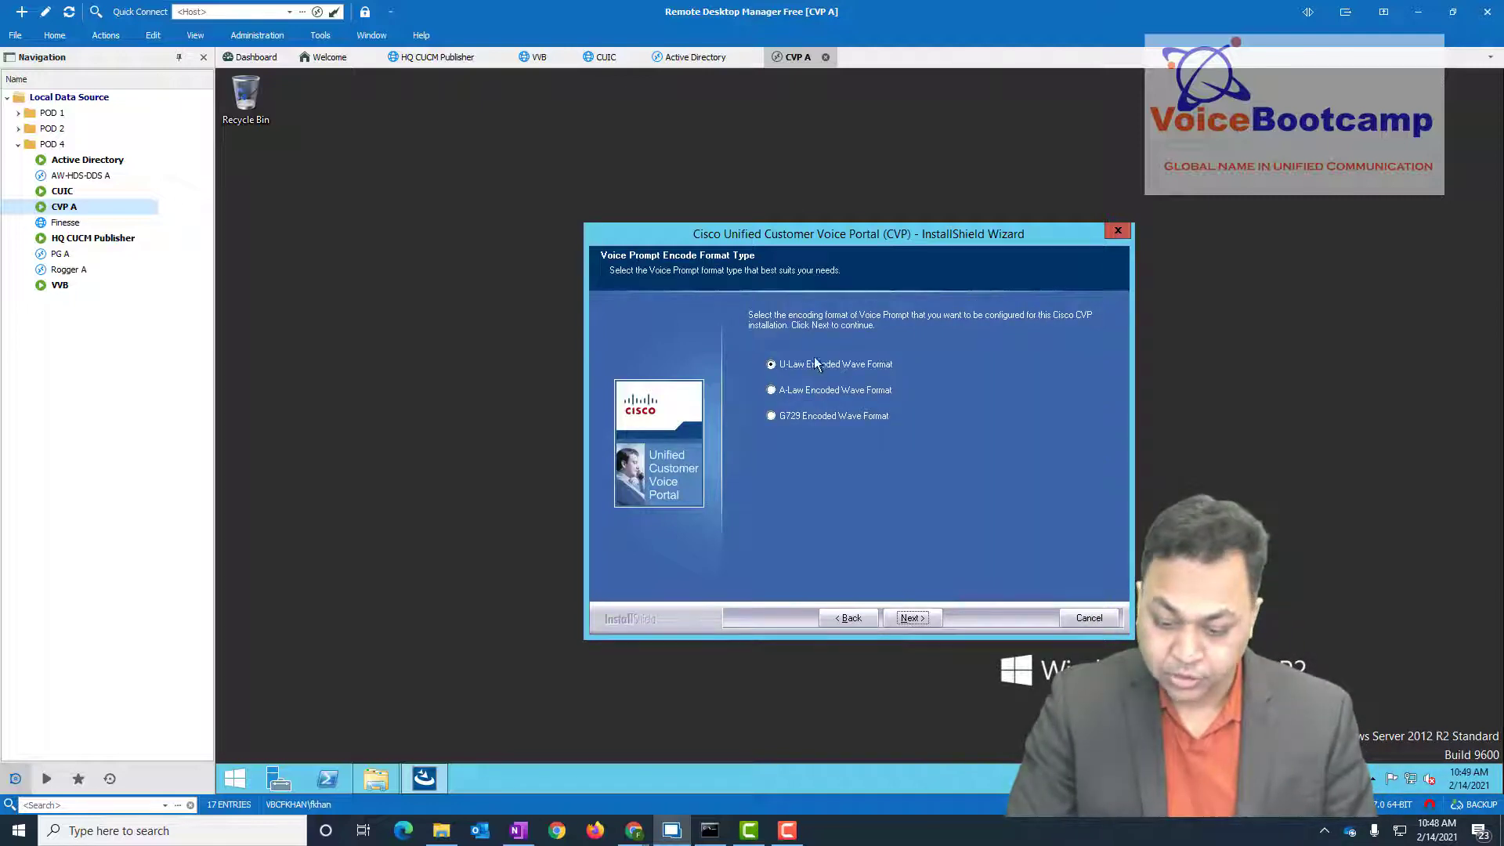
{"action": "left_click", "coordinate": [908, 615]}
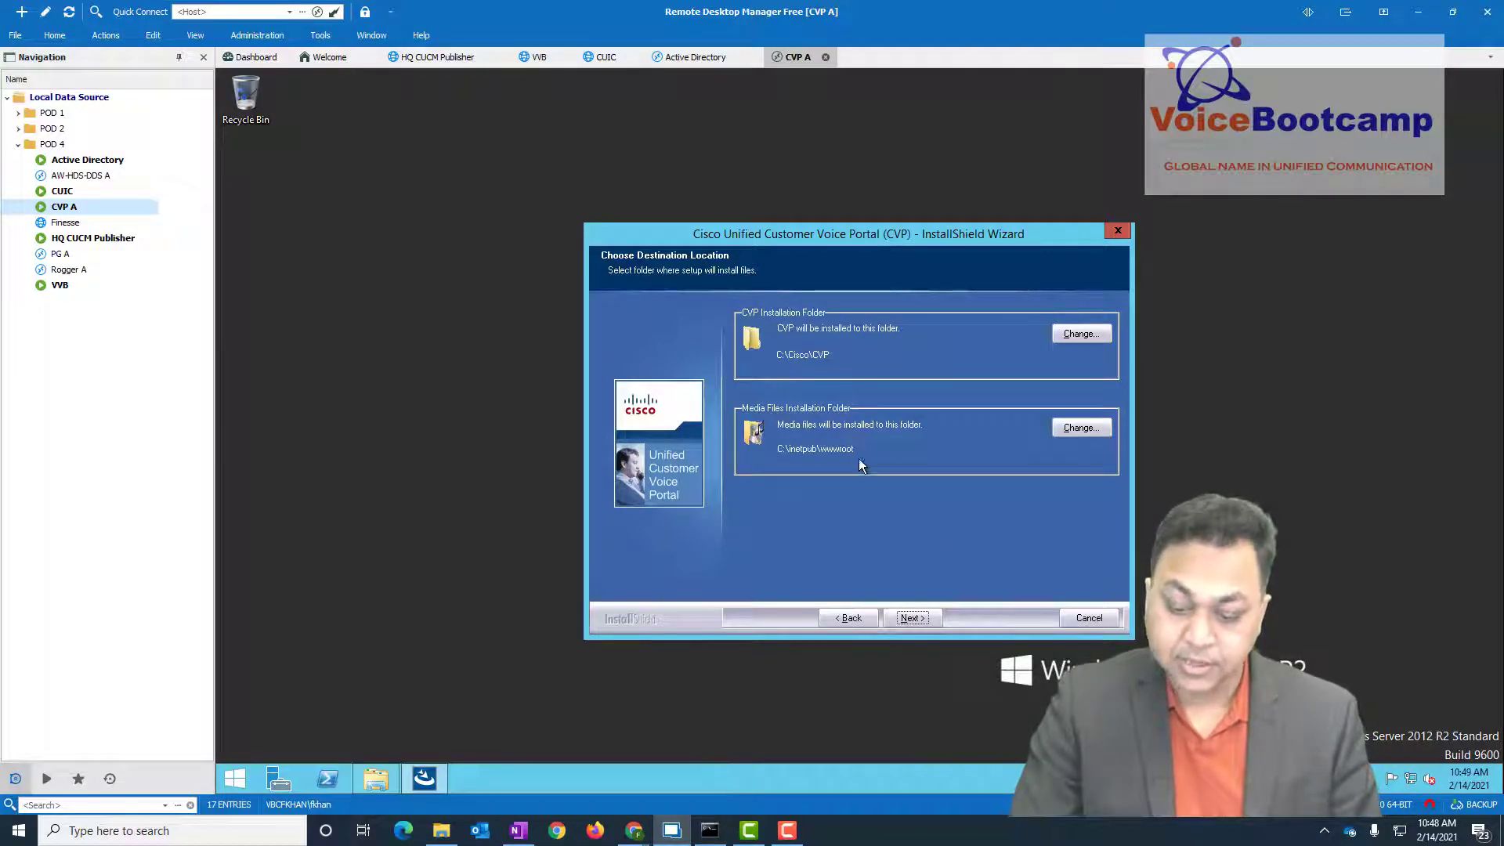
{"action": "left_click", "coordinate": [911, 618]}
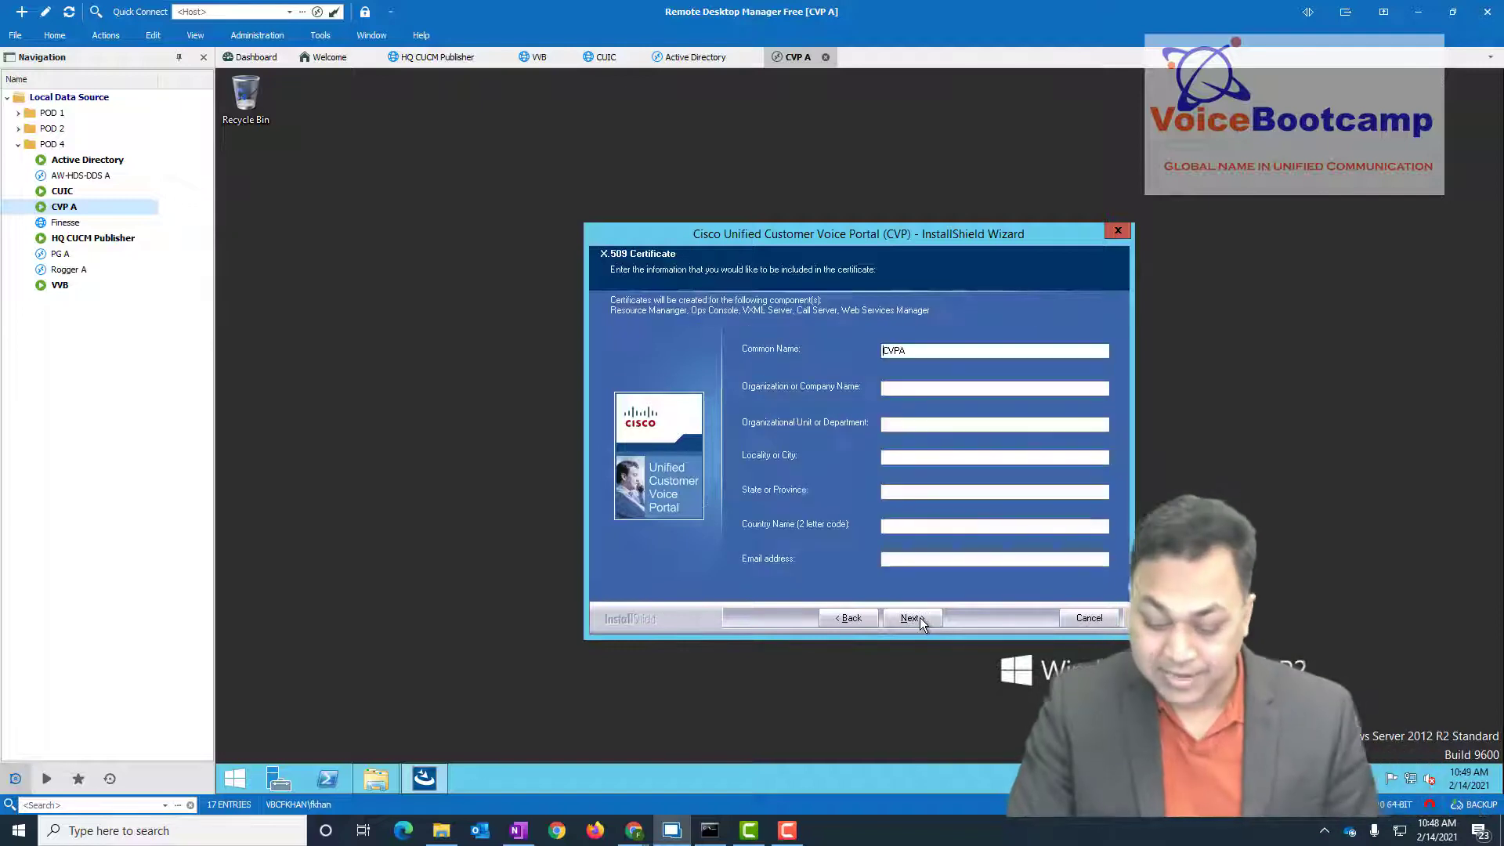
- Enter certificate details VoiceBootcamp, Training, Toronto, and start the CVP installation
{"action": "left_click", "coordinate": [931, 390]}
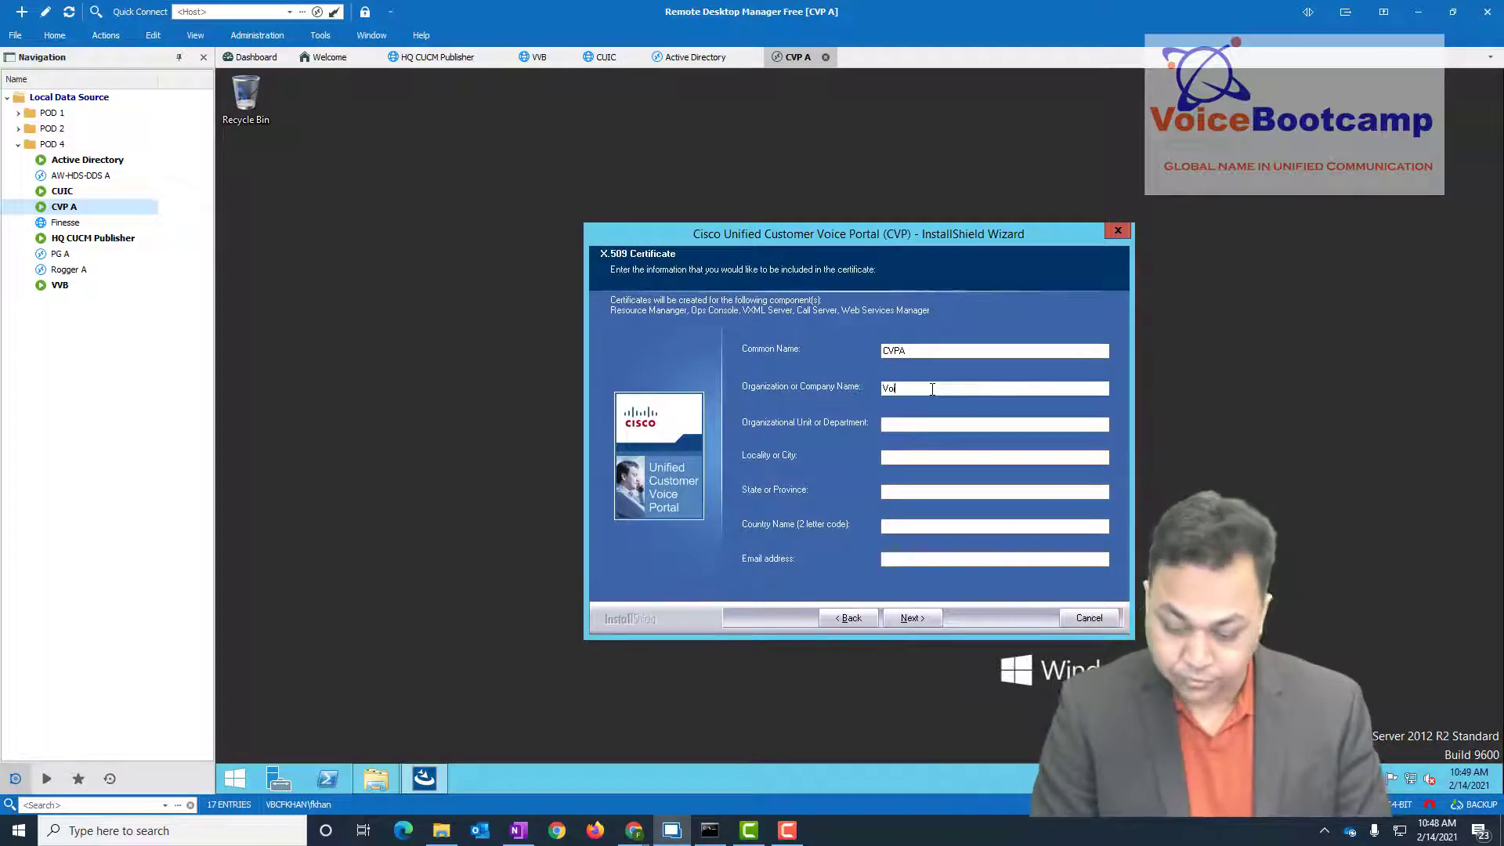
{"action": "type", "text": "VoiceBootcamp"}
{"action": "key", "text": "Tab"}
{"action": "type", "text": "Train"}
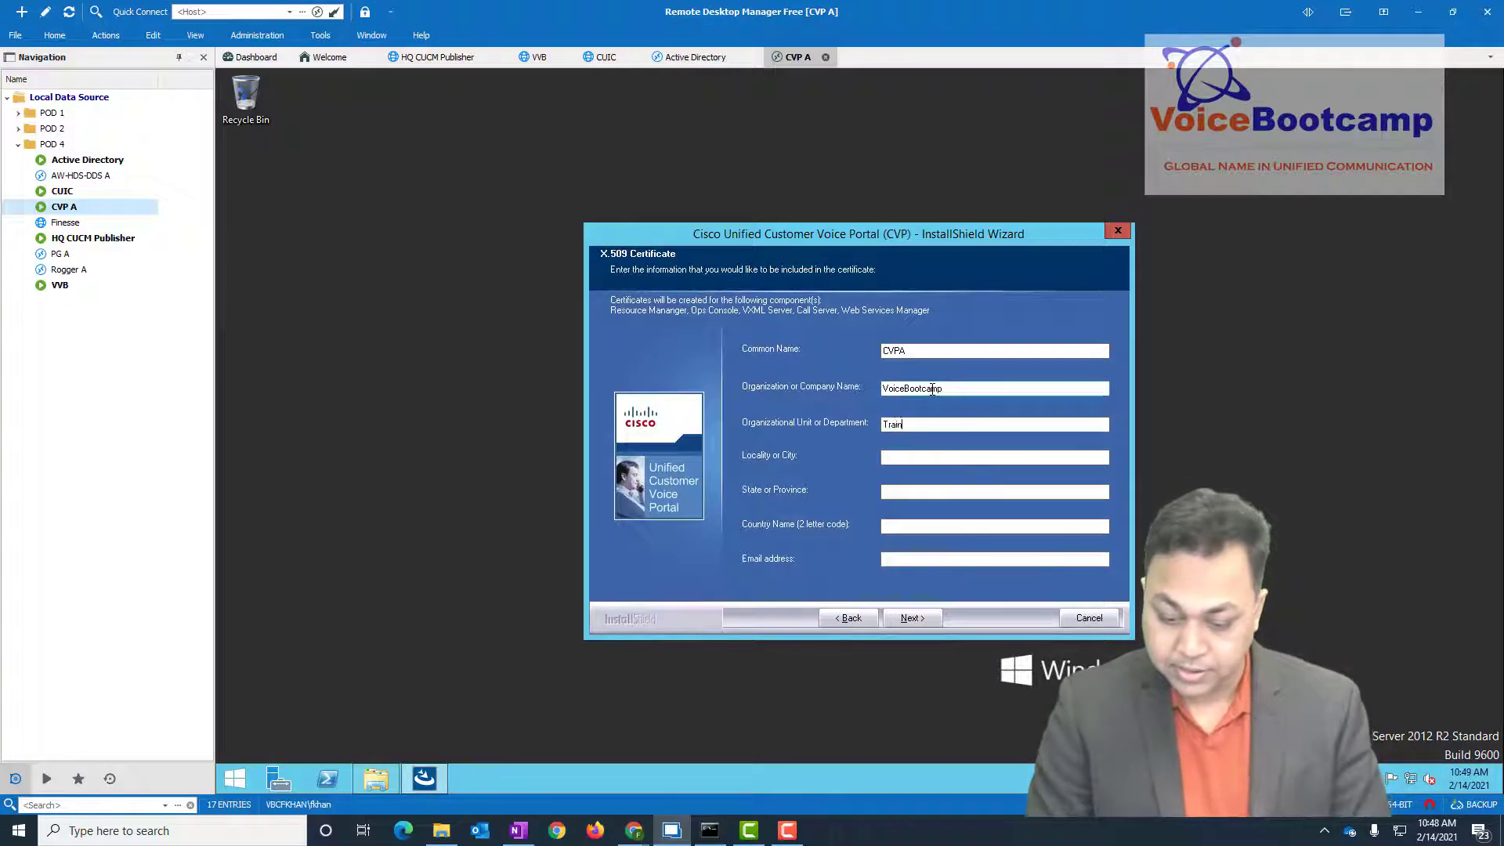
{"action": "type", "text": "ing"}
{"action": "key", "text": "Tab"}
{"action": "type", "text": "Toronto"}
{"action": "key", "text": "Tab"}
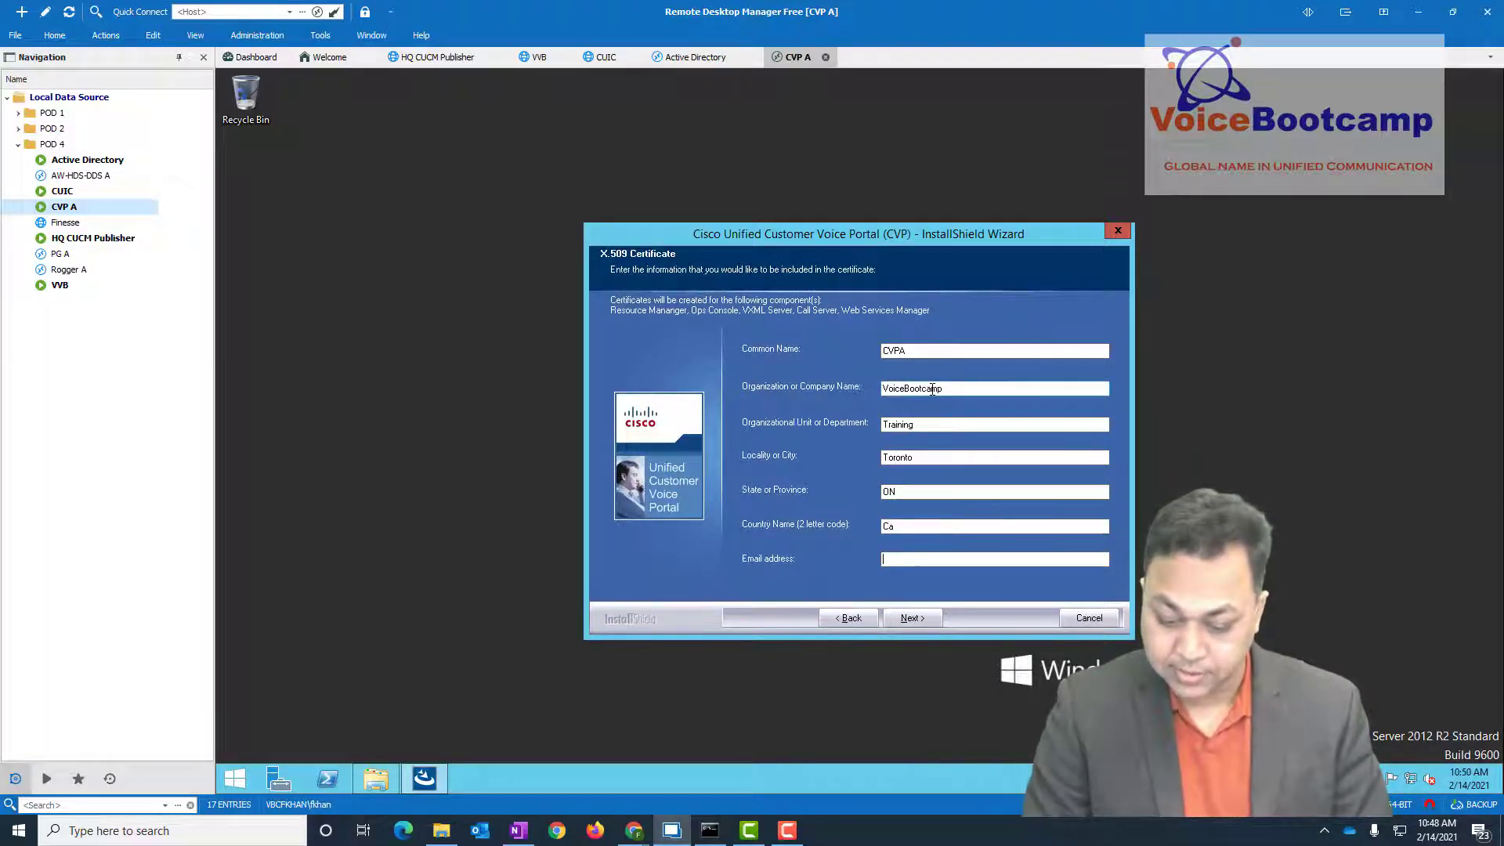
{"action": "key", "text": "Tab"}
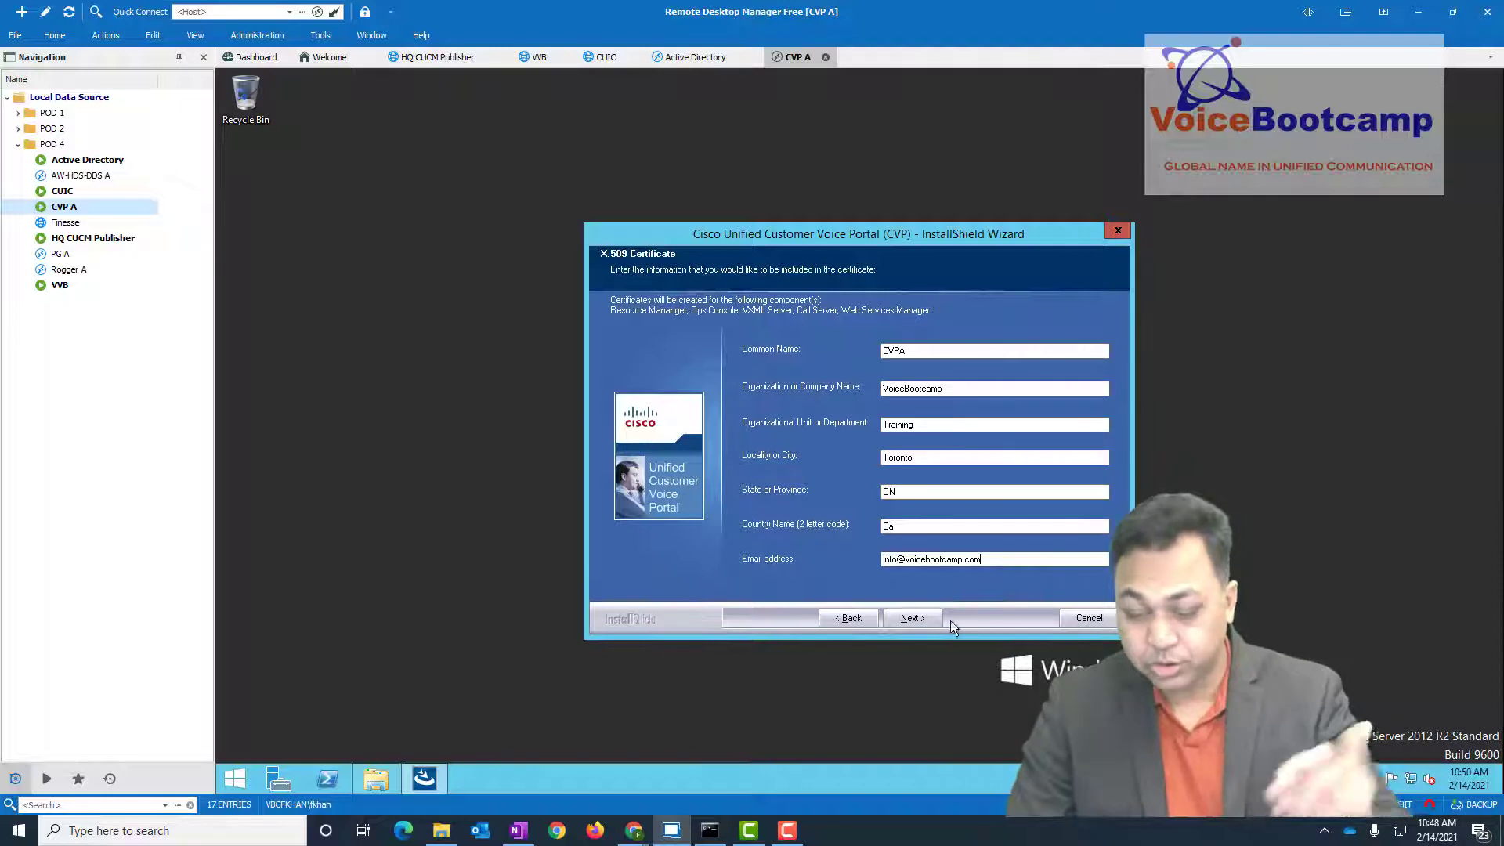
{"action": "left_click", "coordinate": [911, 618]}
{"action": "left_click", "coordinate": [909, 617]}
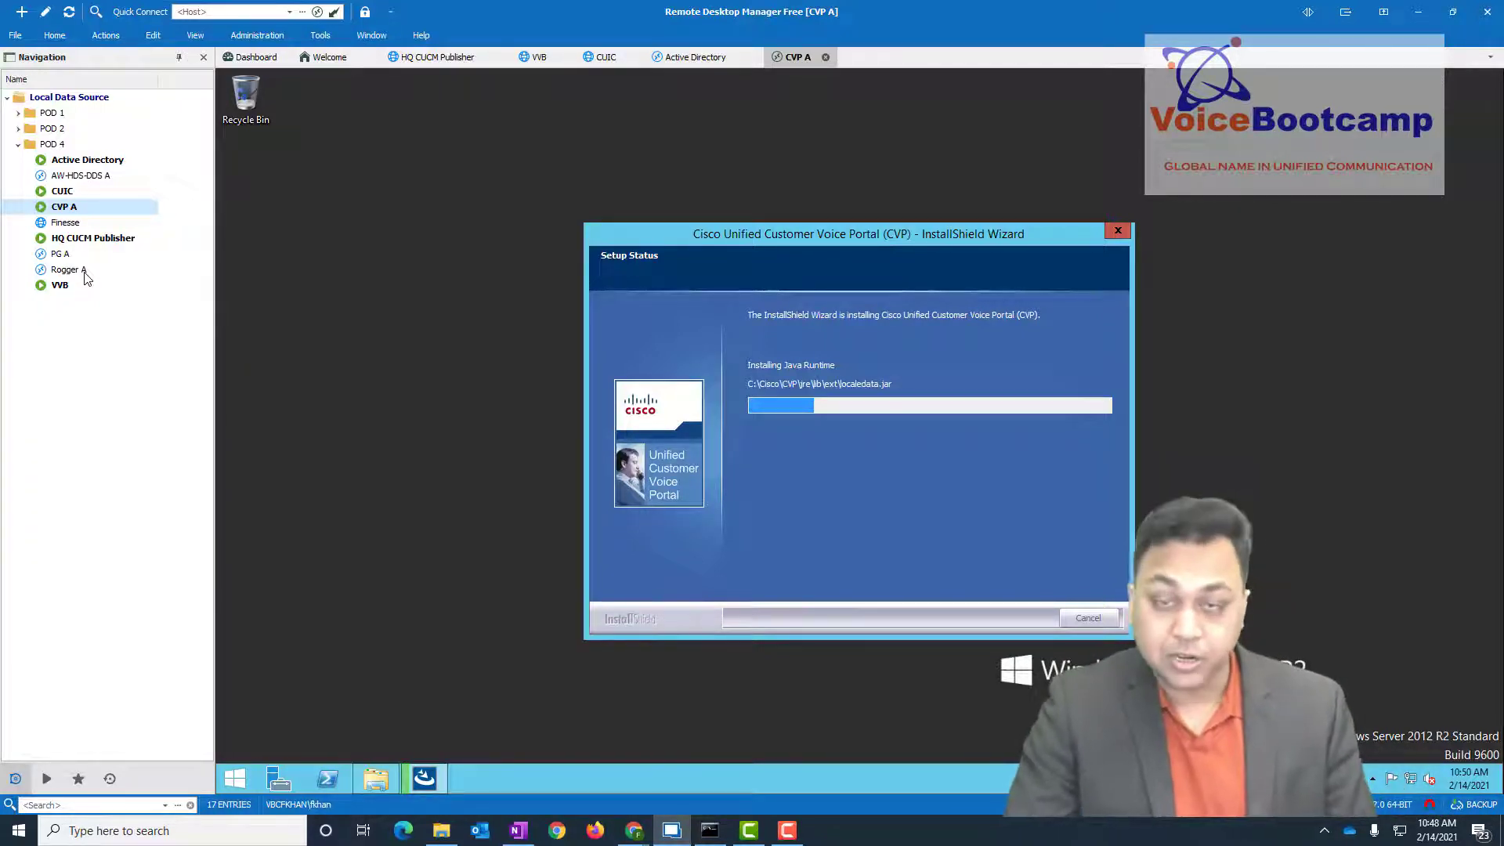
- Open a Rogger A session and check CVP A's installation progress
{"action": "left_click", "coordinate": [79, 270]}
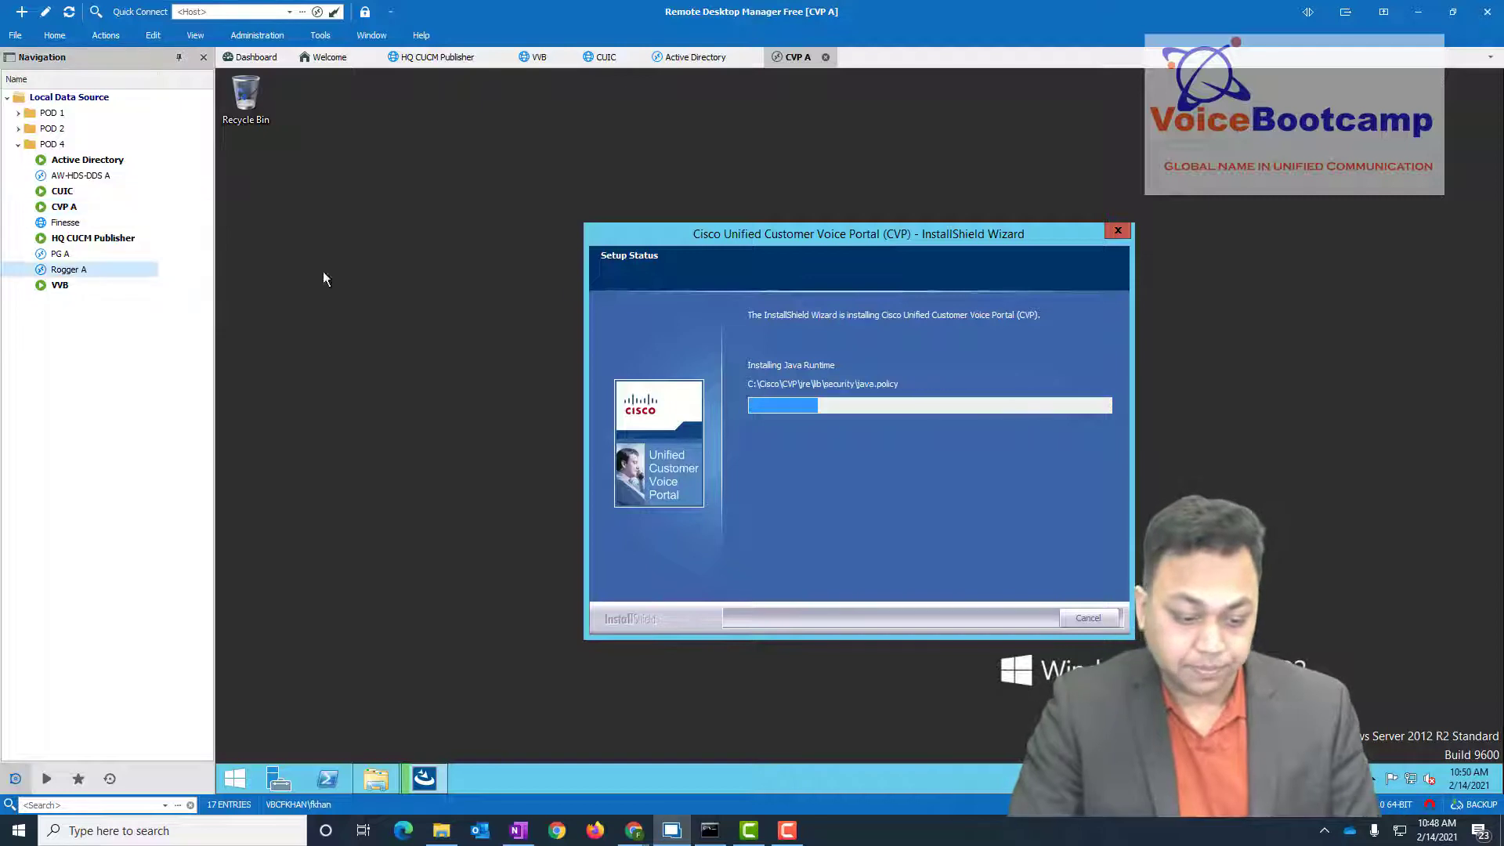
{"action": "left_click", "coordinate": [288, 167]}
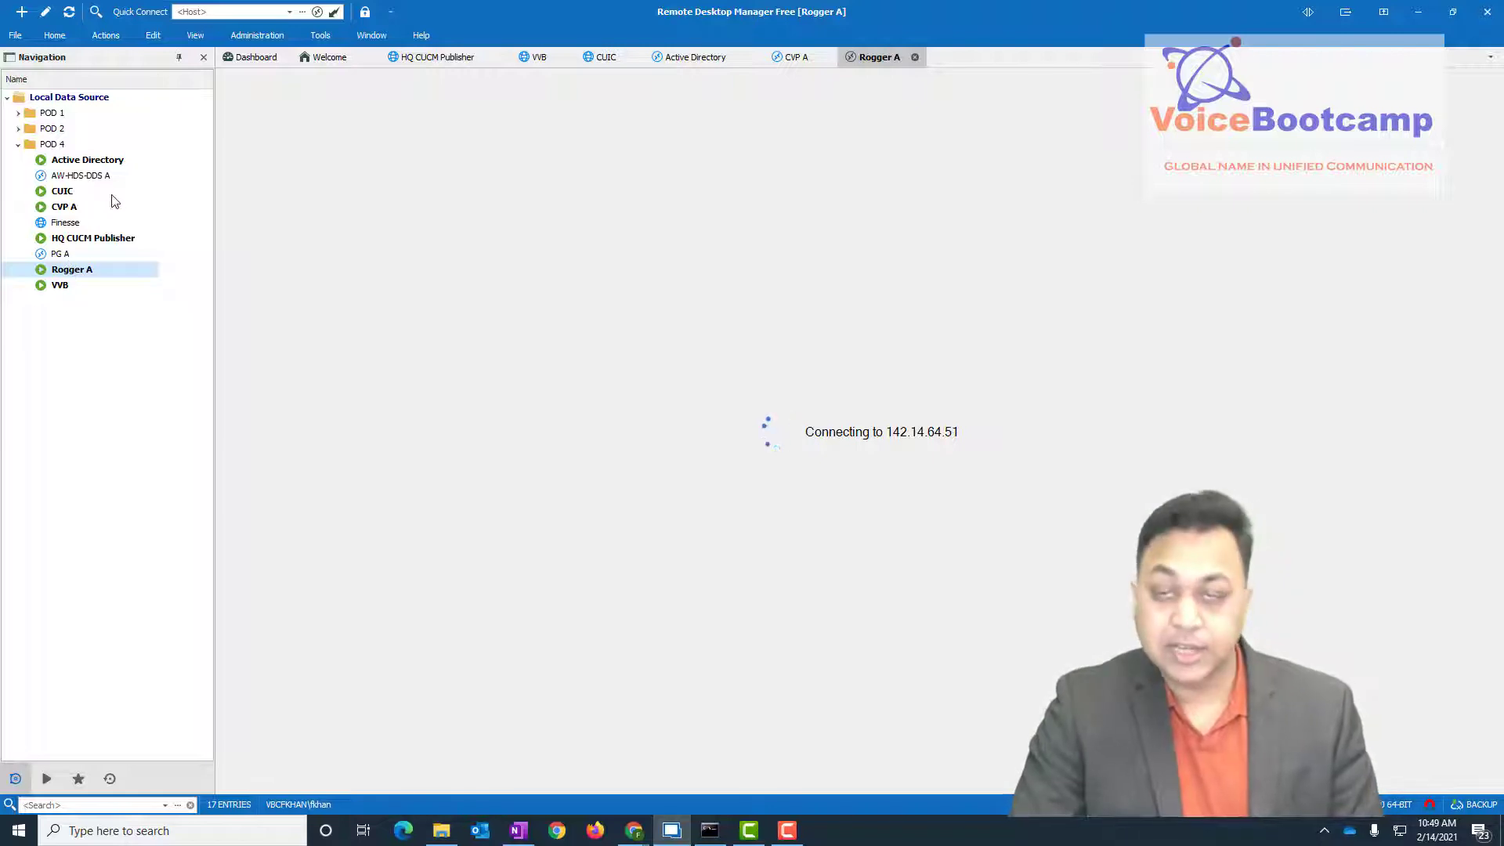
{"action": "double_click", "coordinate": [71, 206]}
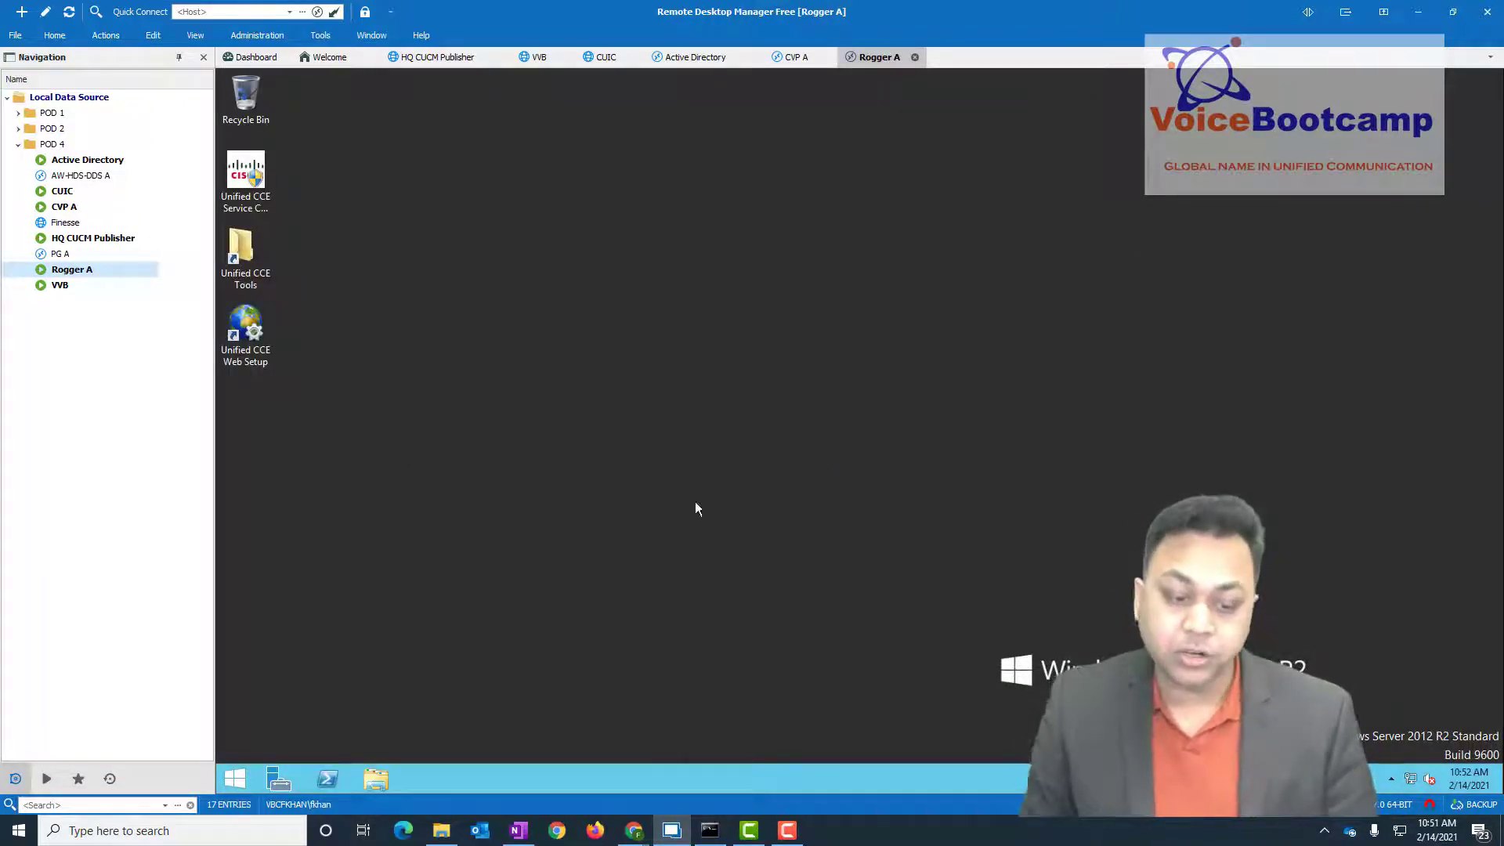
{"action": "left_click_drag", "start_coordinate": [331, 135], "coordinate": [228, 349]}
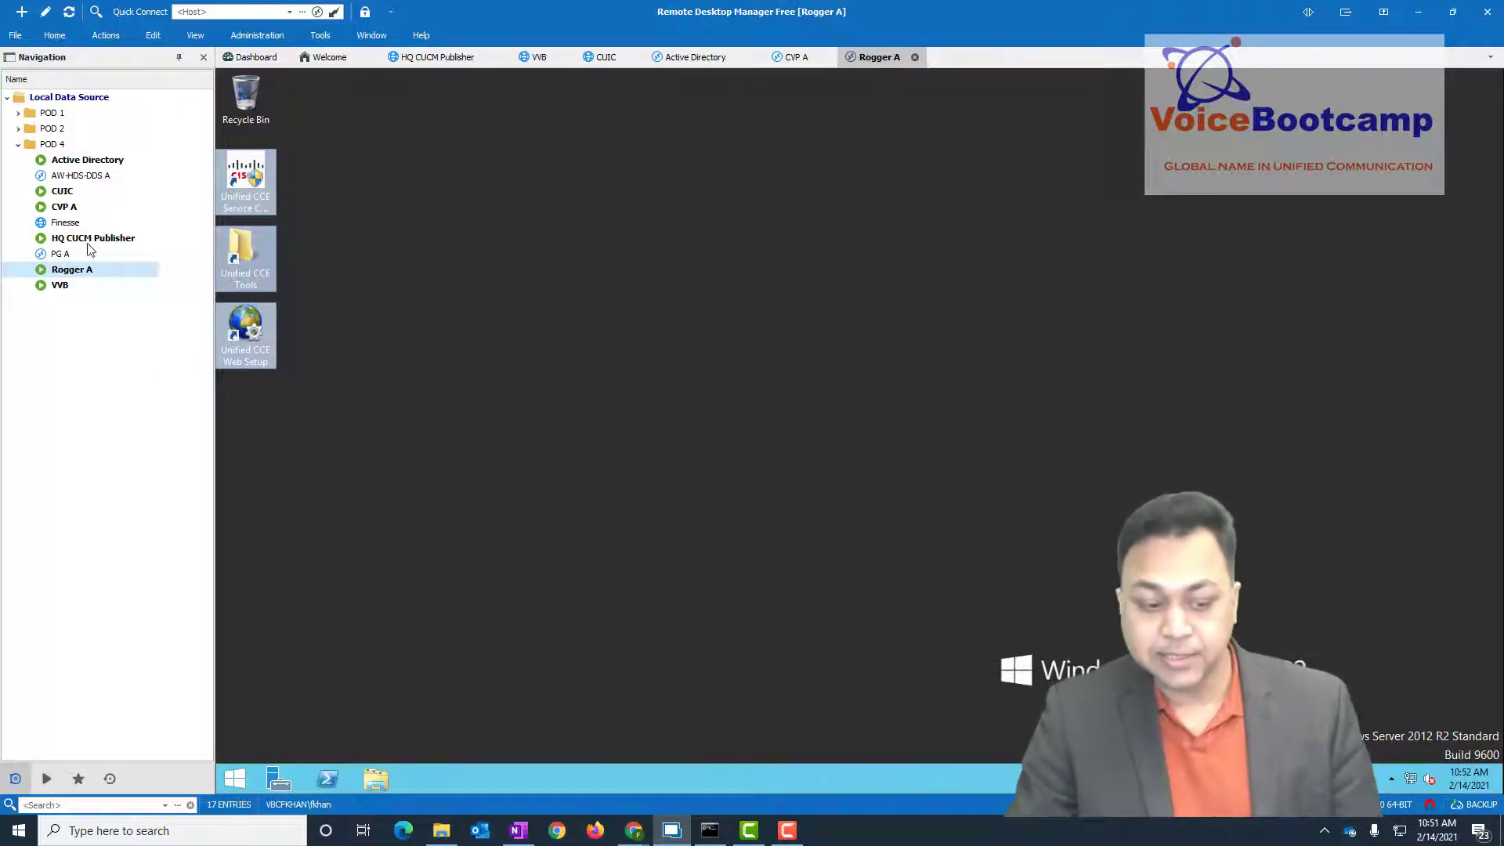
- Open sessions to PG A and AW-HDS-DDS A, then bring the vSphere Client forward
{"action": "left_click", "coordinate": [68, 256]}
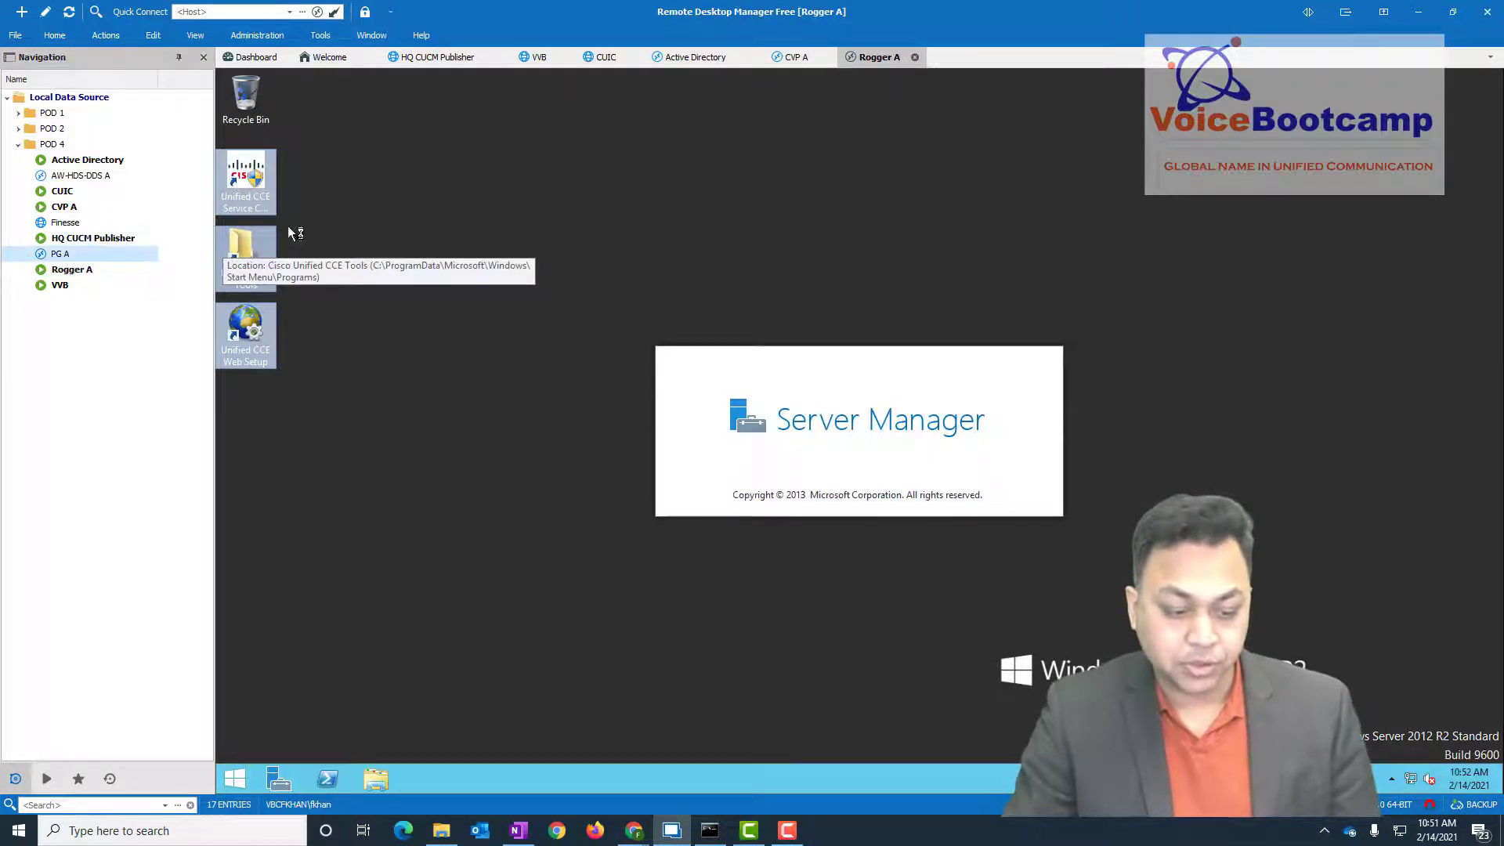
{"action": "left_click", "coordinate": [266, 160]}
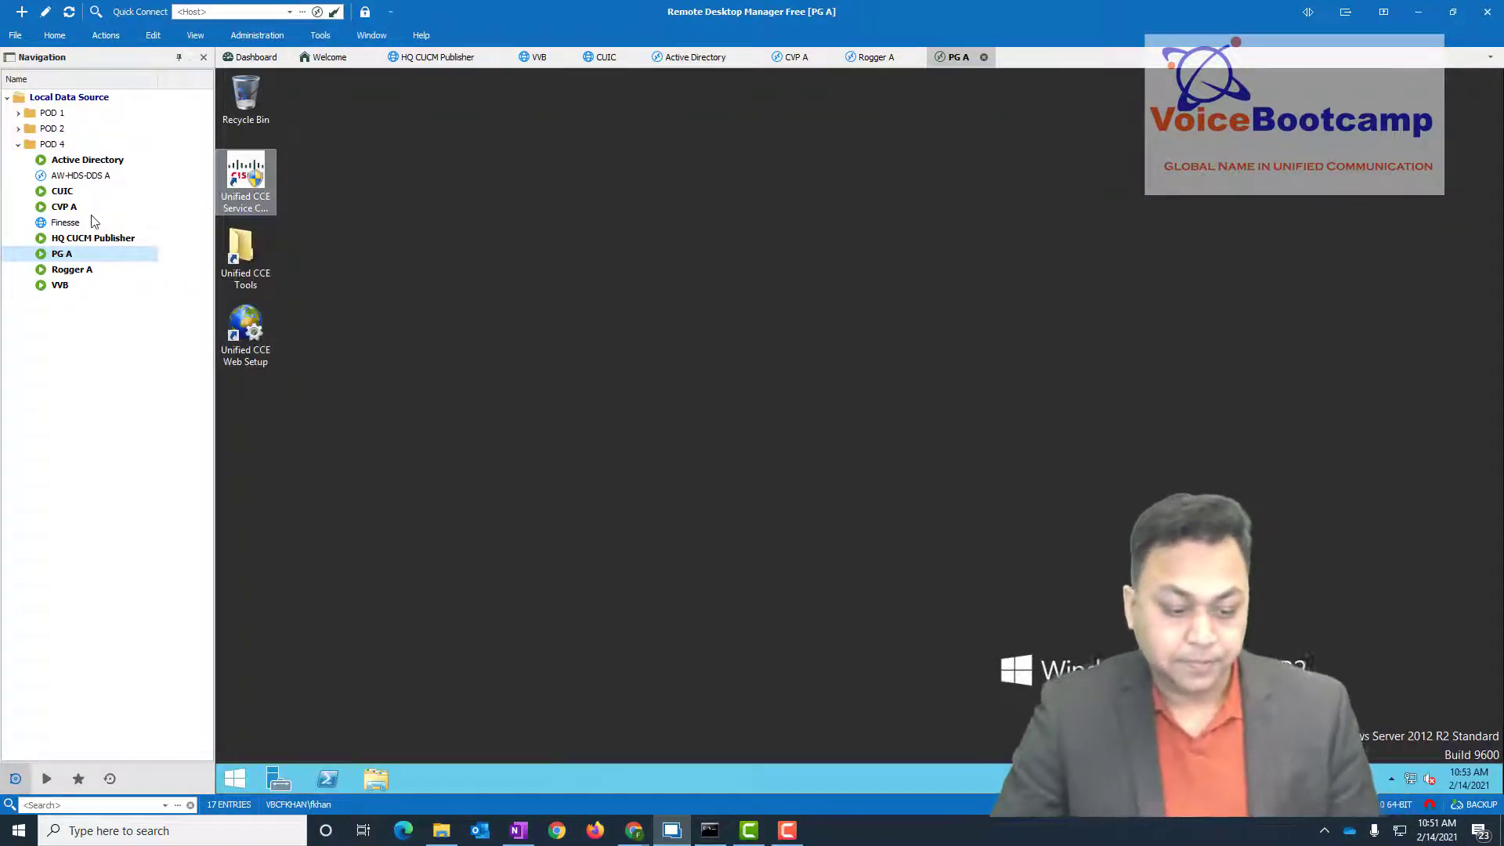
{"action": "left_click", "coordinate": [79, 175]}
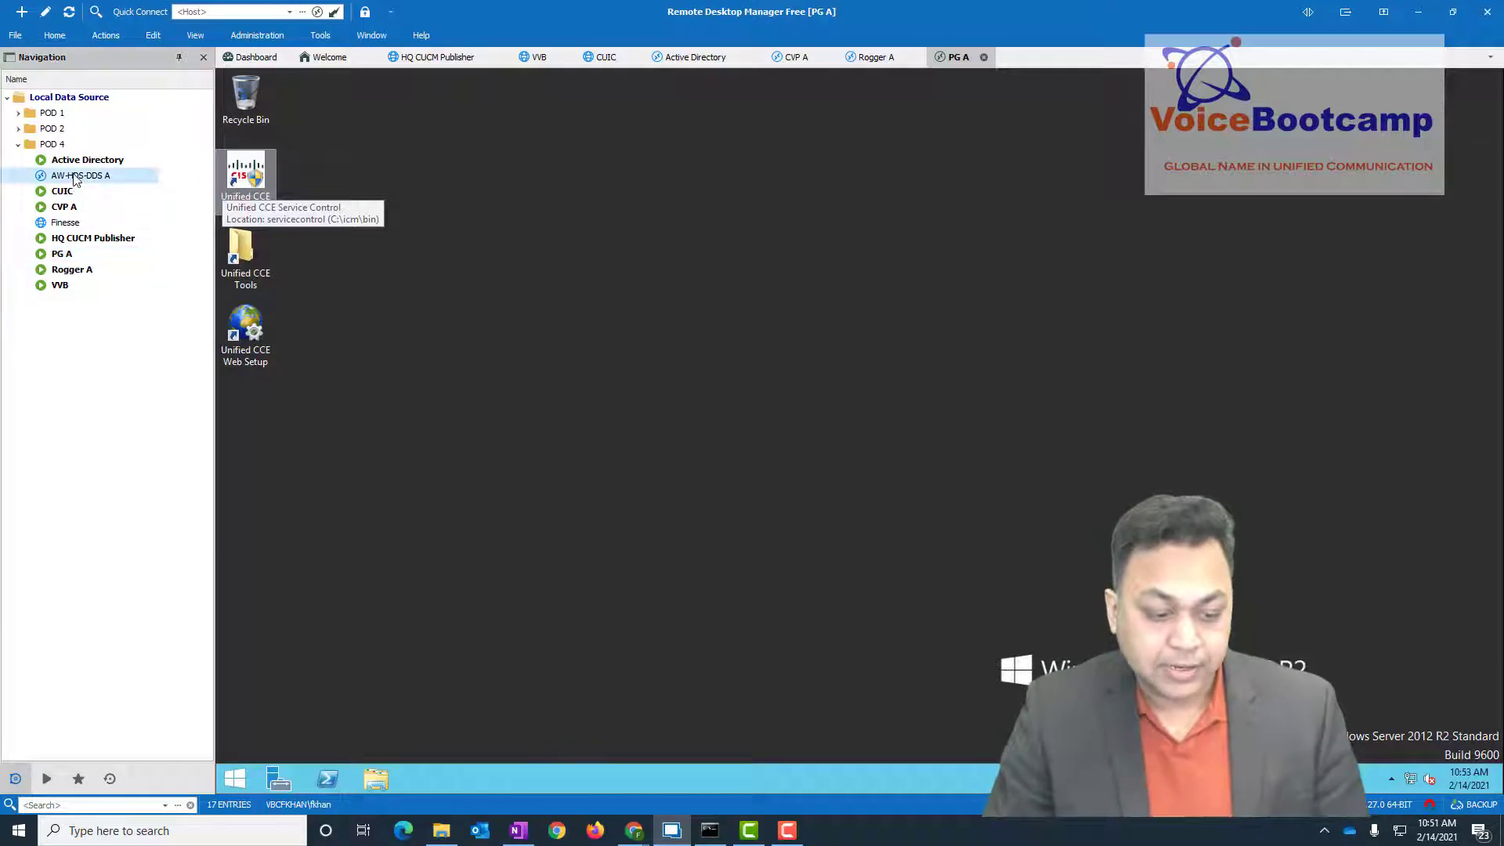
{"action": "left_click", "coordinate": [264, 174]}
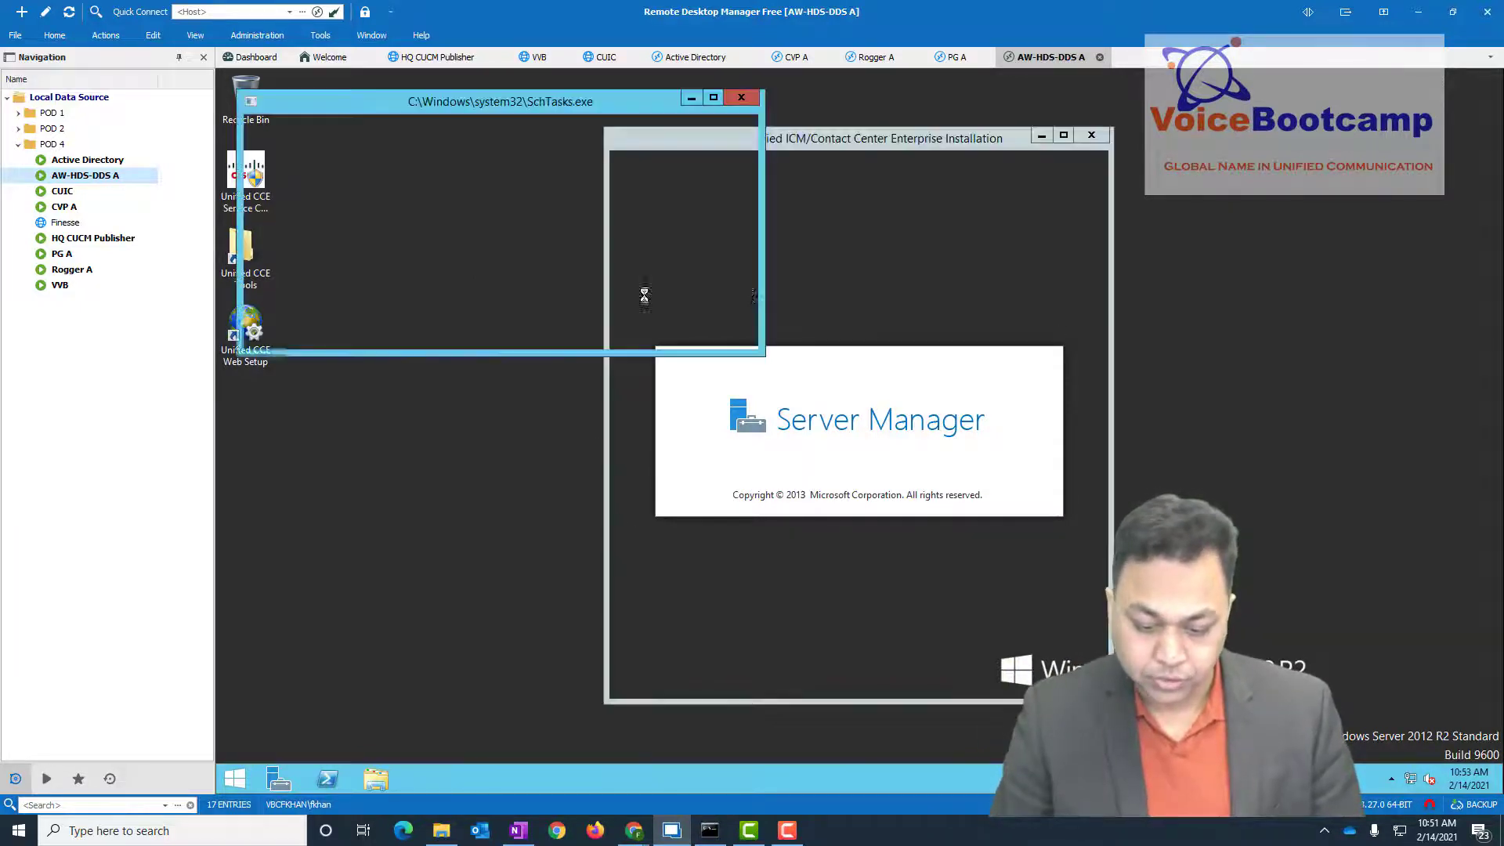
{"action": "double_click", "coordinate": [78, 270]}
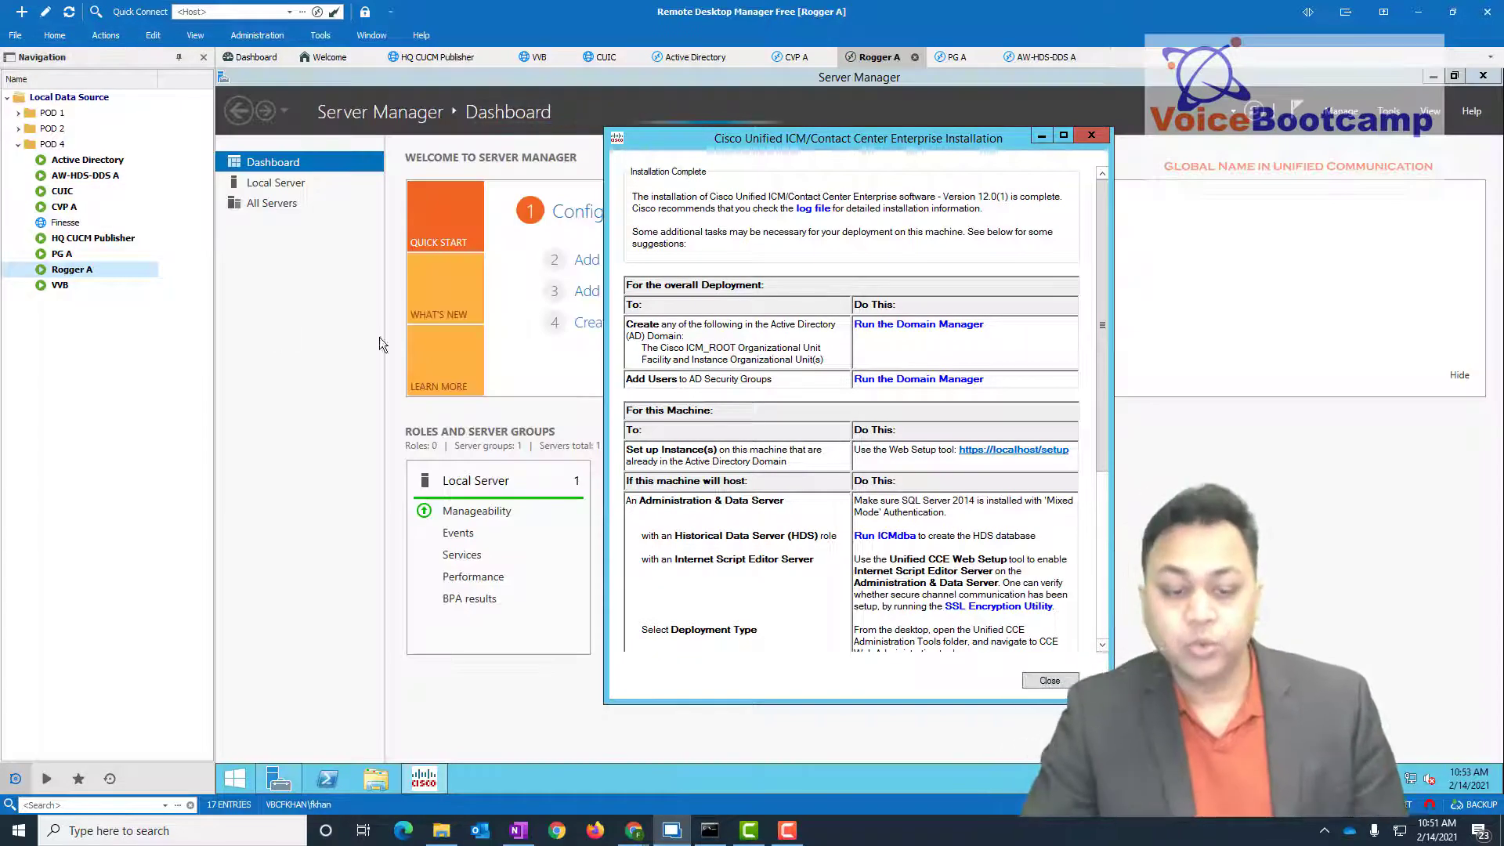
{"action": "left_click", "coordinate": [635, 829]}
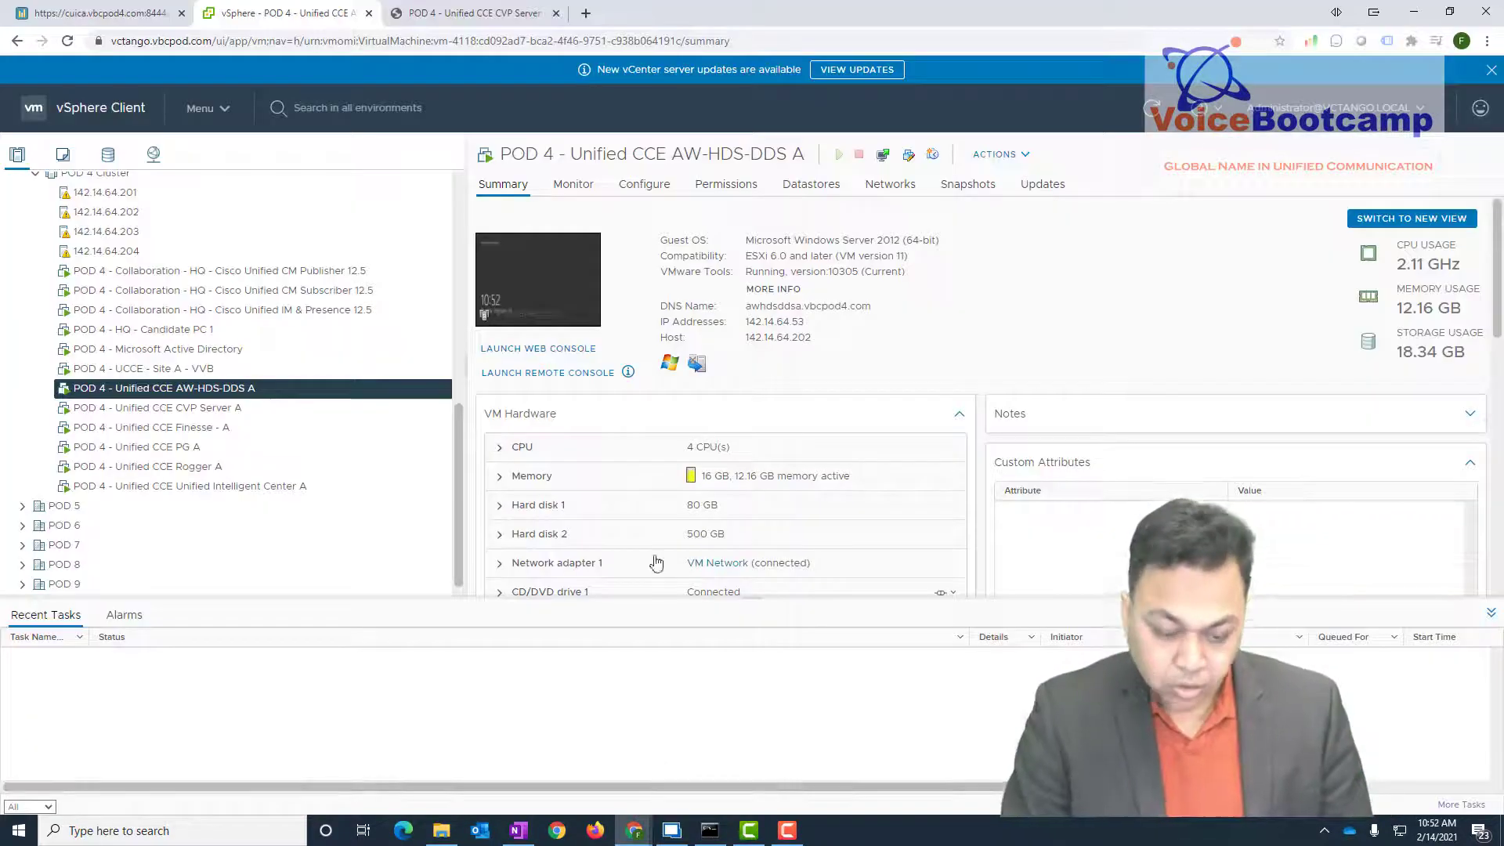
{"action": "left_click", "coordinate": [217, 468]}
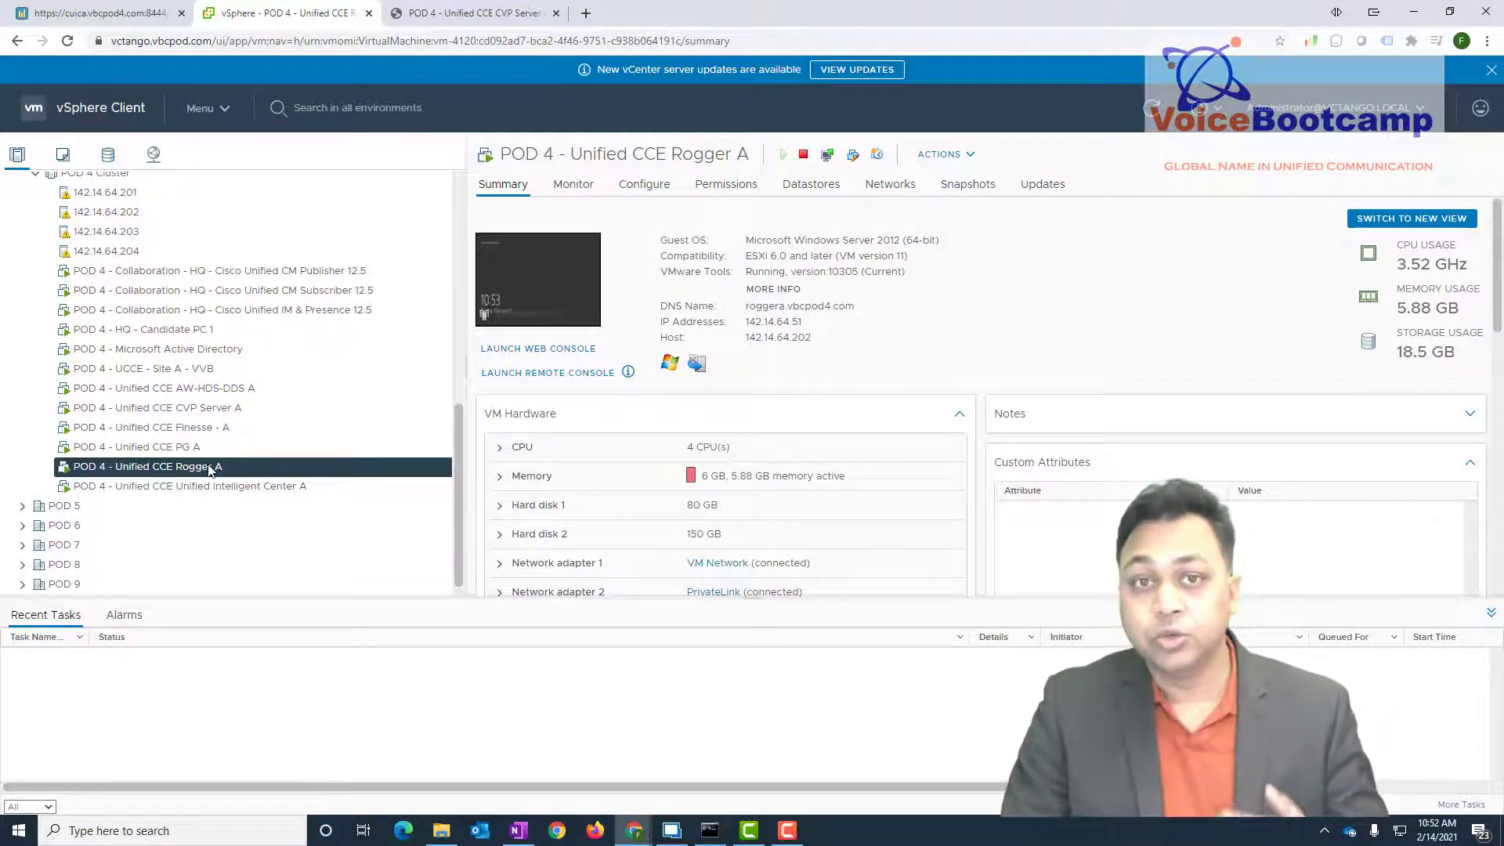
{"action": "right_click", "coordinate": [210, 468]}
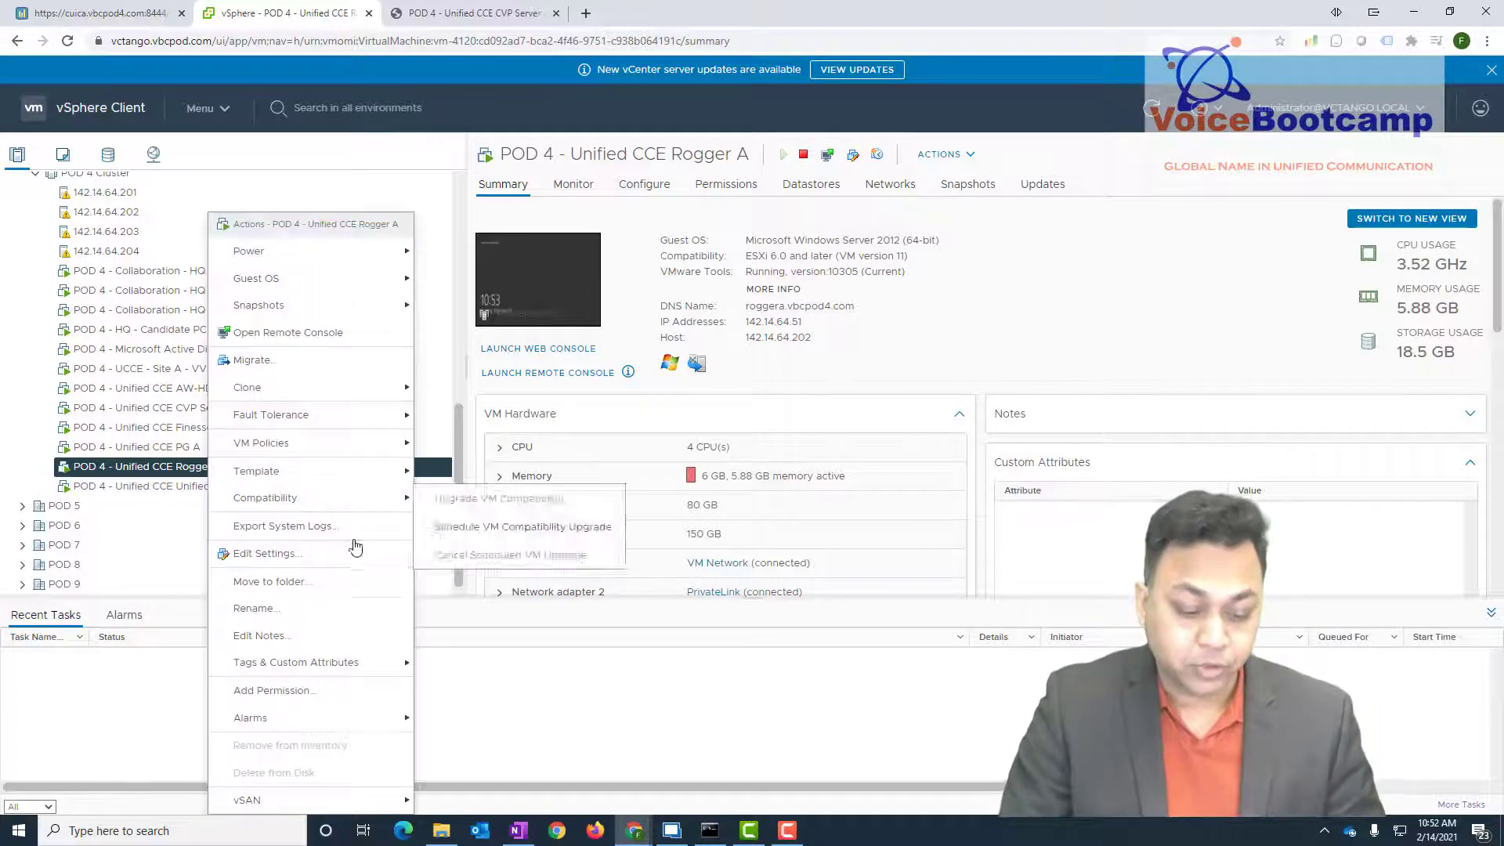
{"action": "left_click", "coordinate": [263, 554]}
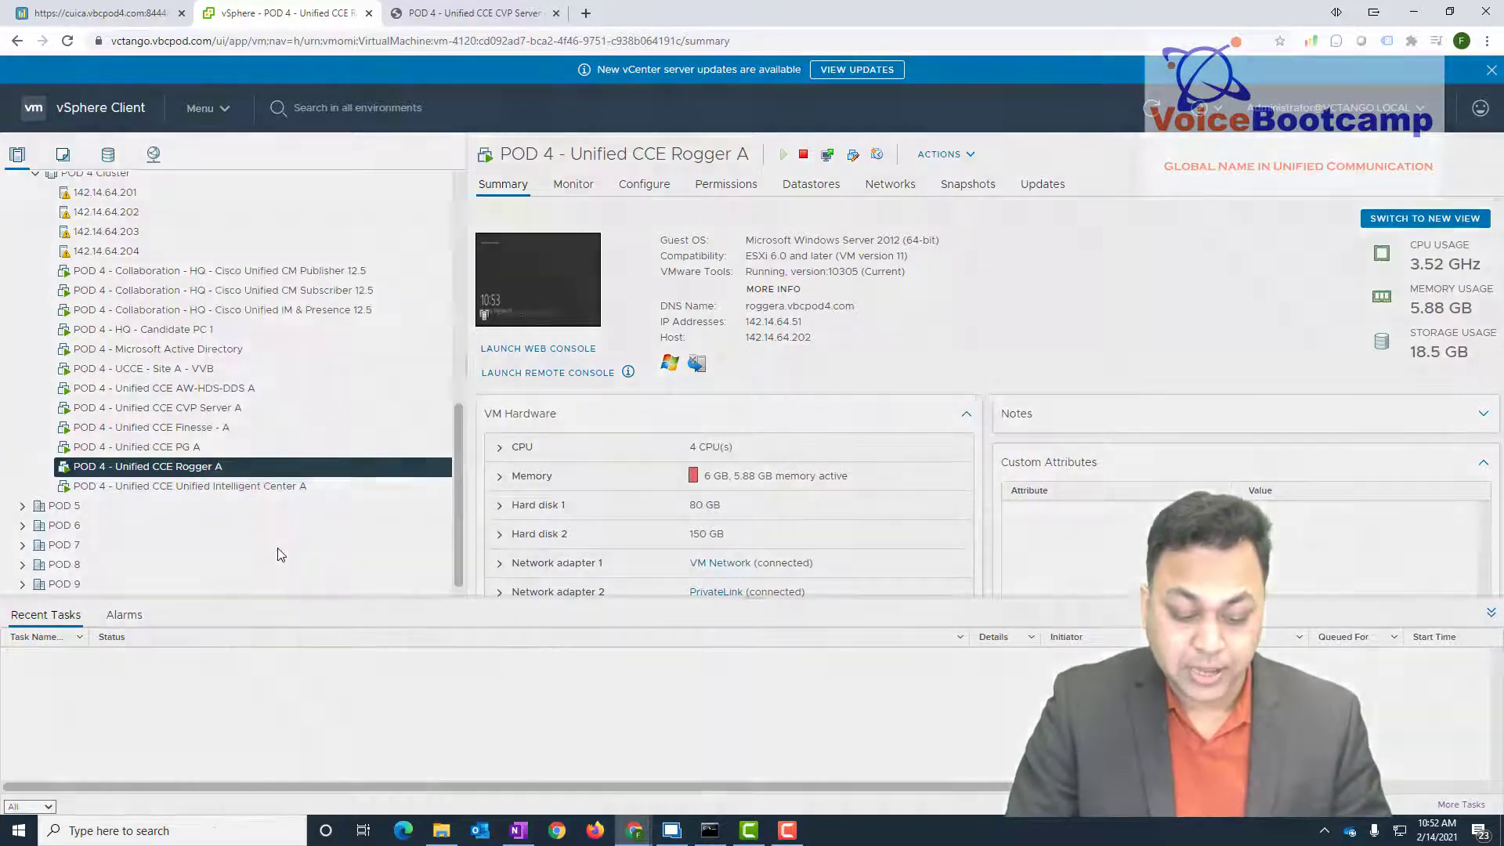
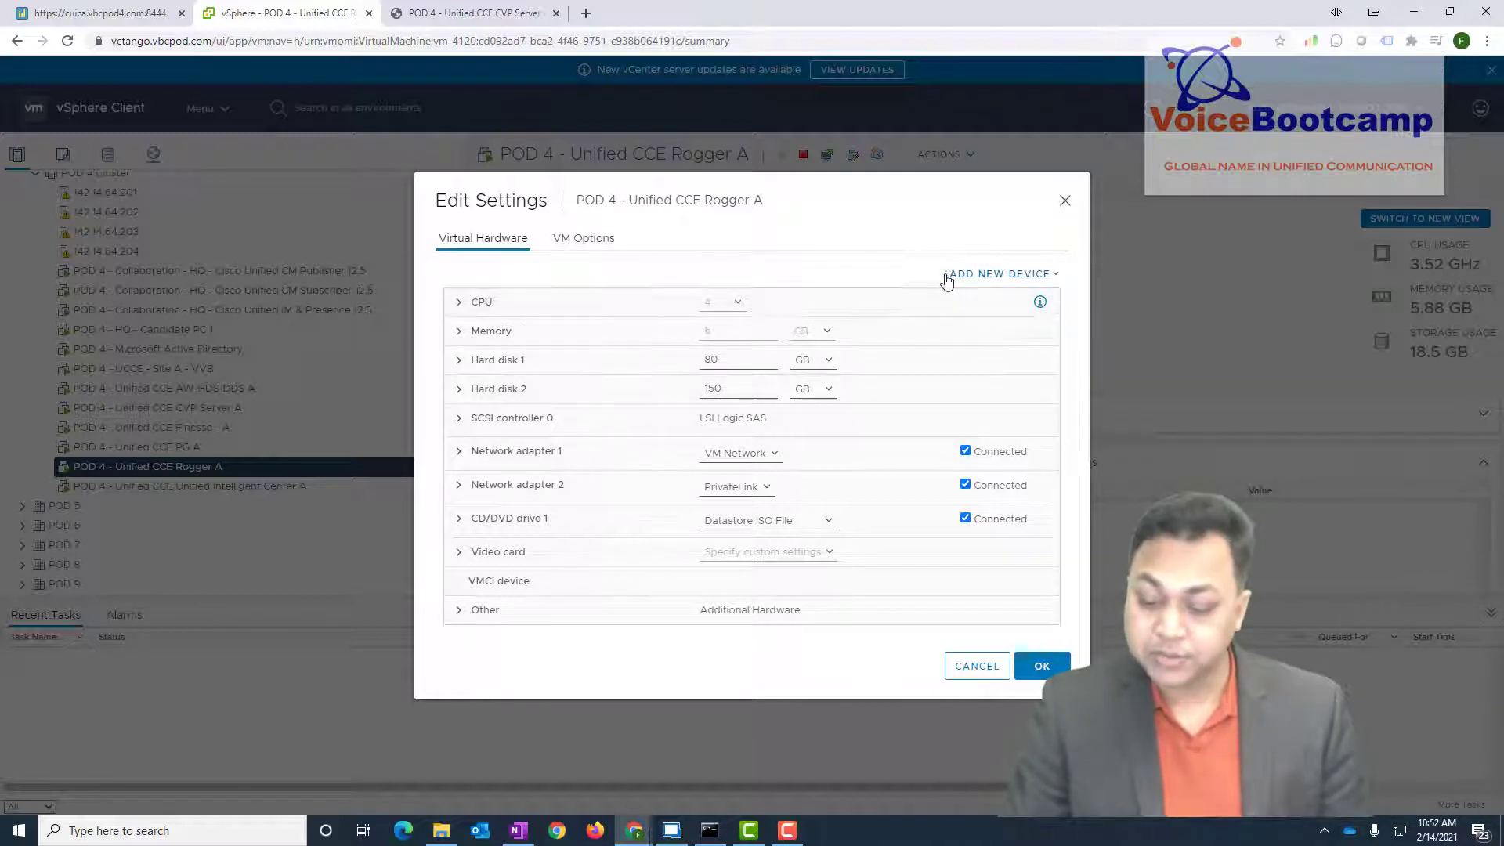
{"action": "left_click", "coordinate": [1053, 276]}
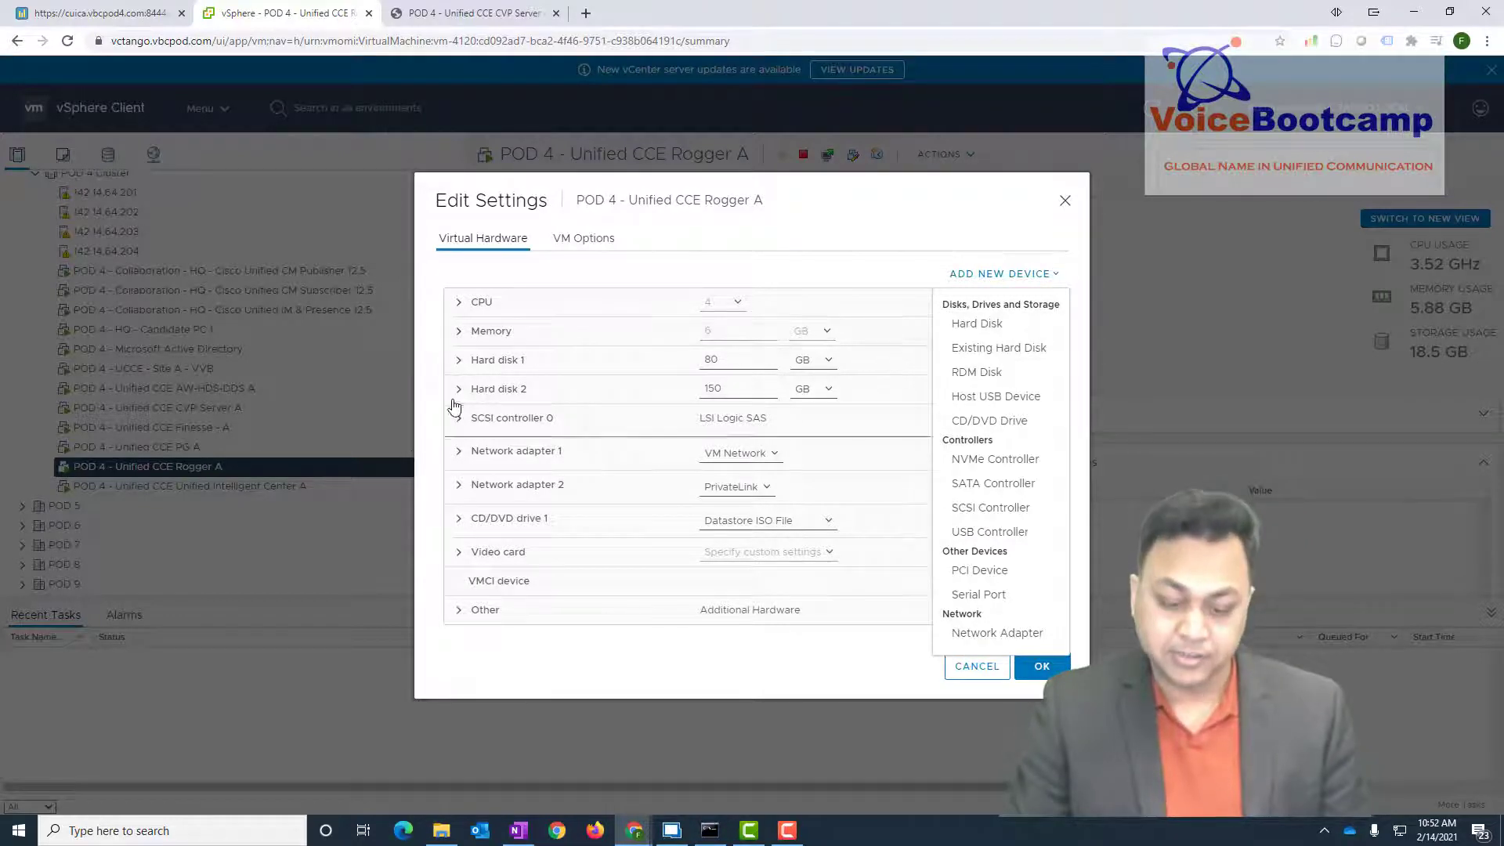
{"action": "left_click_drag", "start_coordinate": [696, 389], "coordinate": [691, 389]}
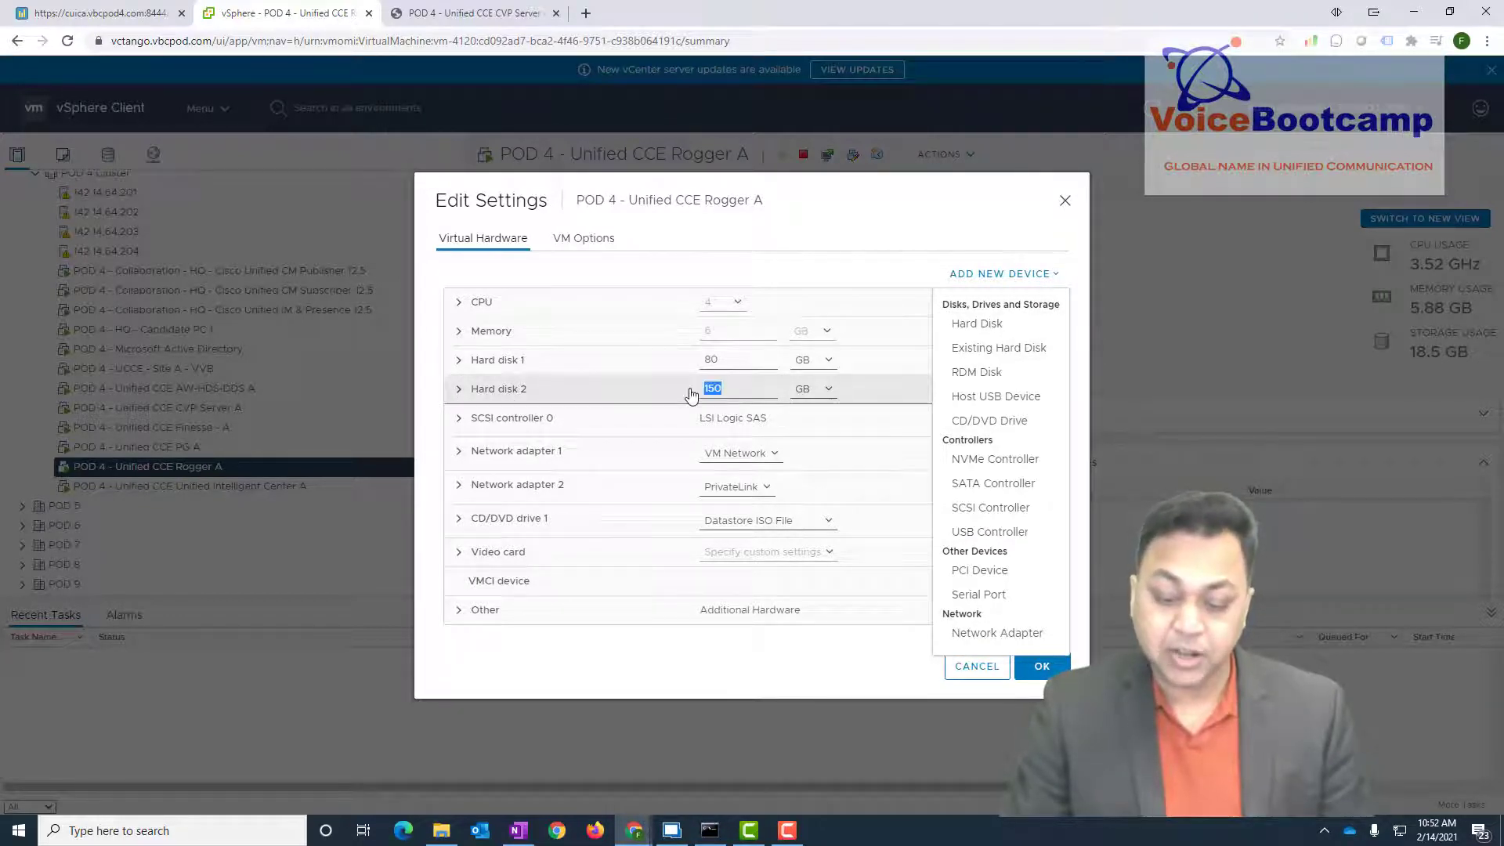
{"action": "left_click", "coordinate": [689, 390]}
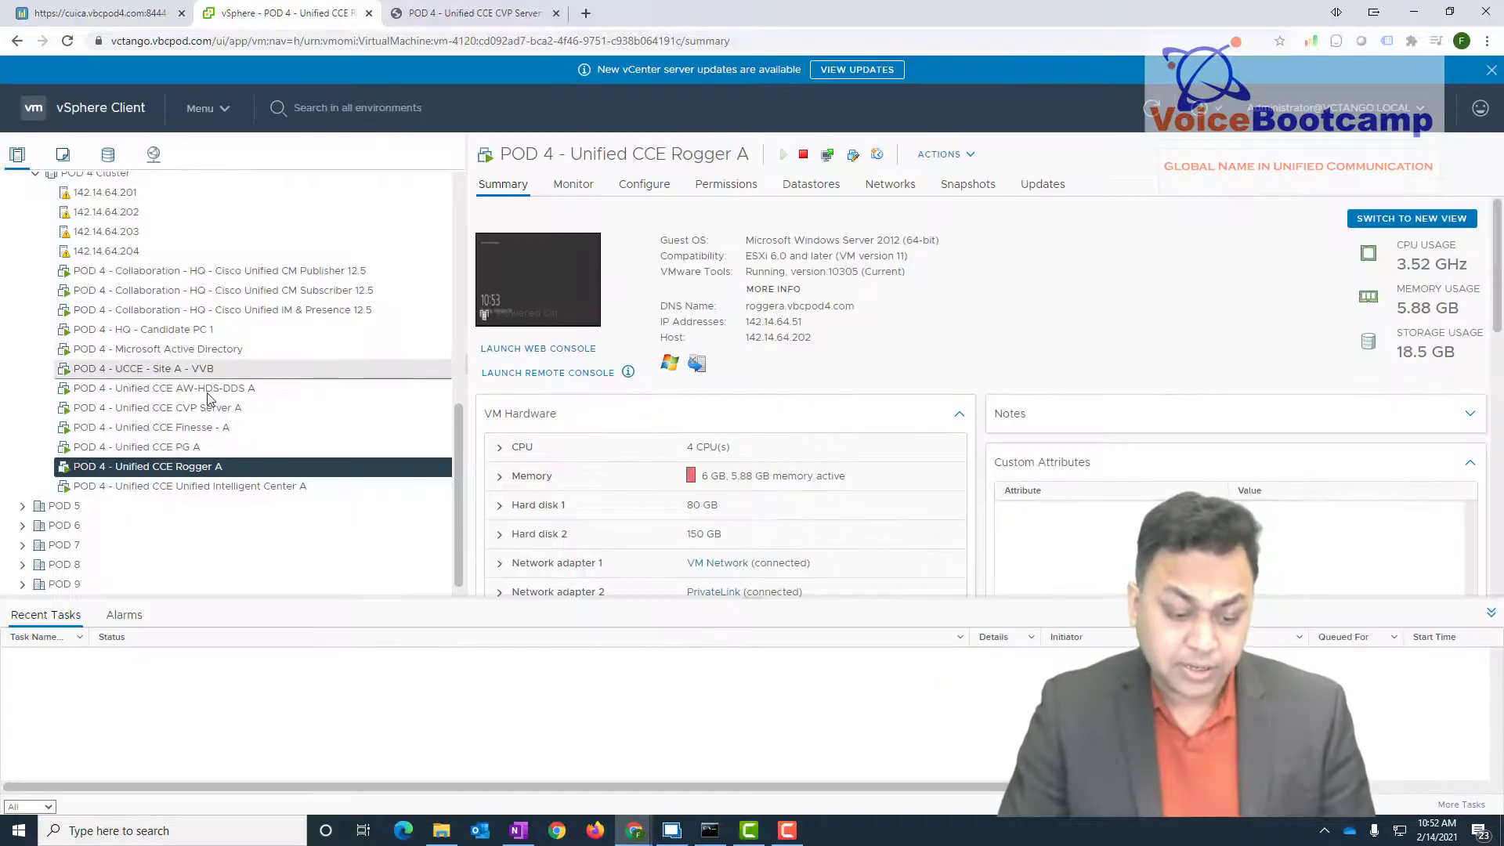
- Review AW-HDS-DDS A's 500 GB second hard disk in Edit Settings and cancel without changes
{"action": "right_click", "coordinate": [208, 391]}
{"action": "left_click", "coordinate": [188, 391]}
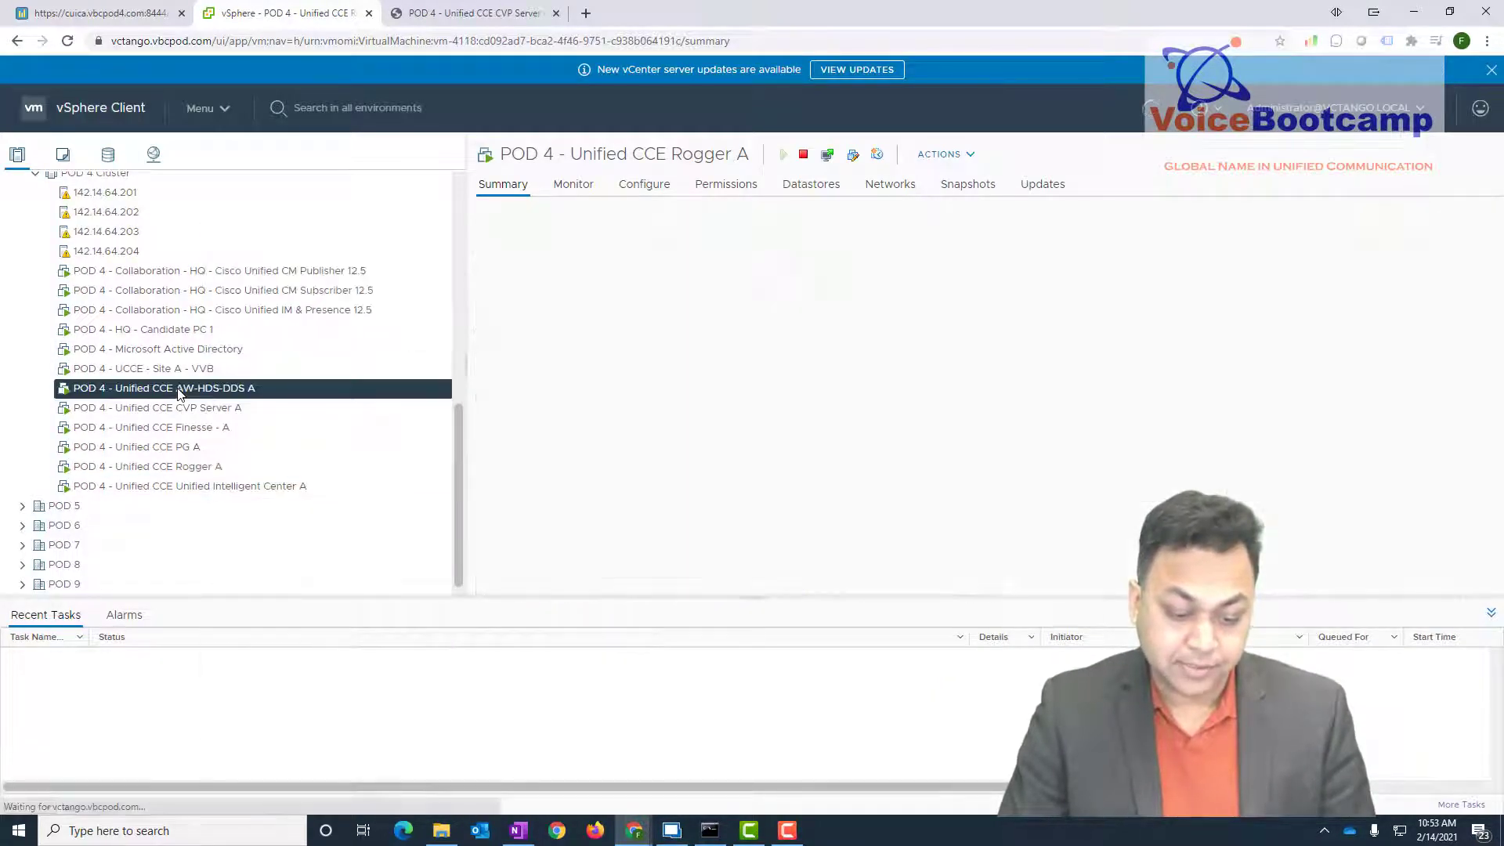
{"action": "right_click", "coordinate": [178, 390]}
{"action": "left_click", "coordinate": [235, 553]}
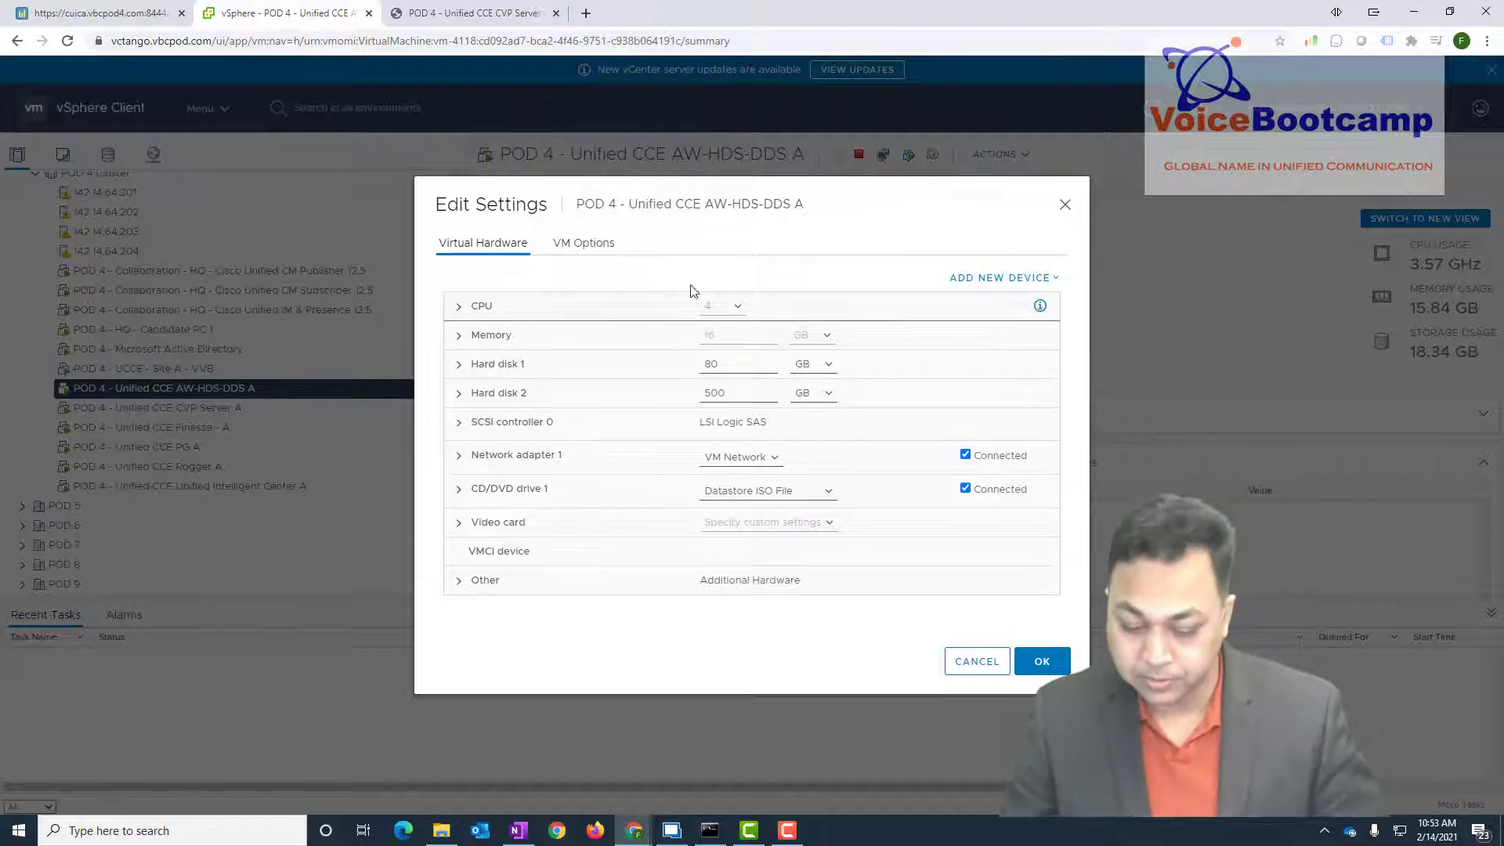
{"action": "double_click", "coordinate": [728, 391]}
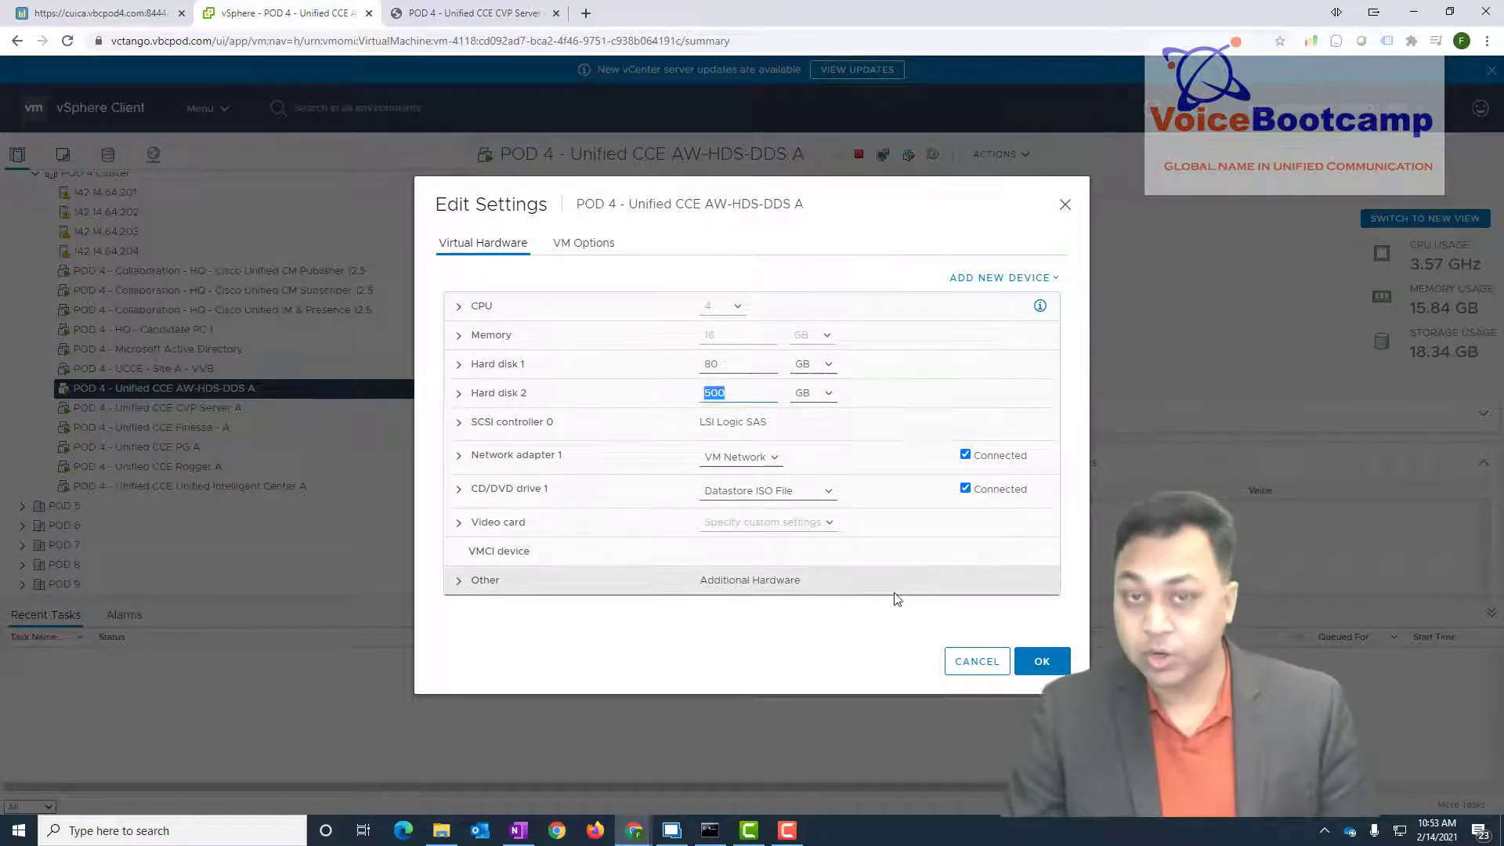
{"action": "left_click", "coordinate": [498, 393]}
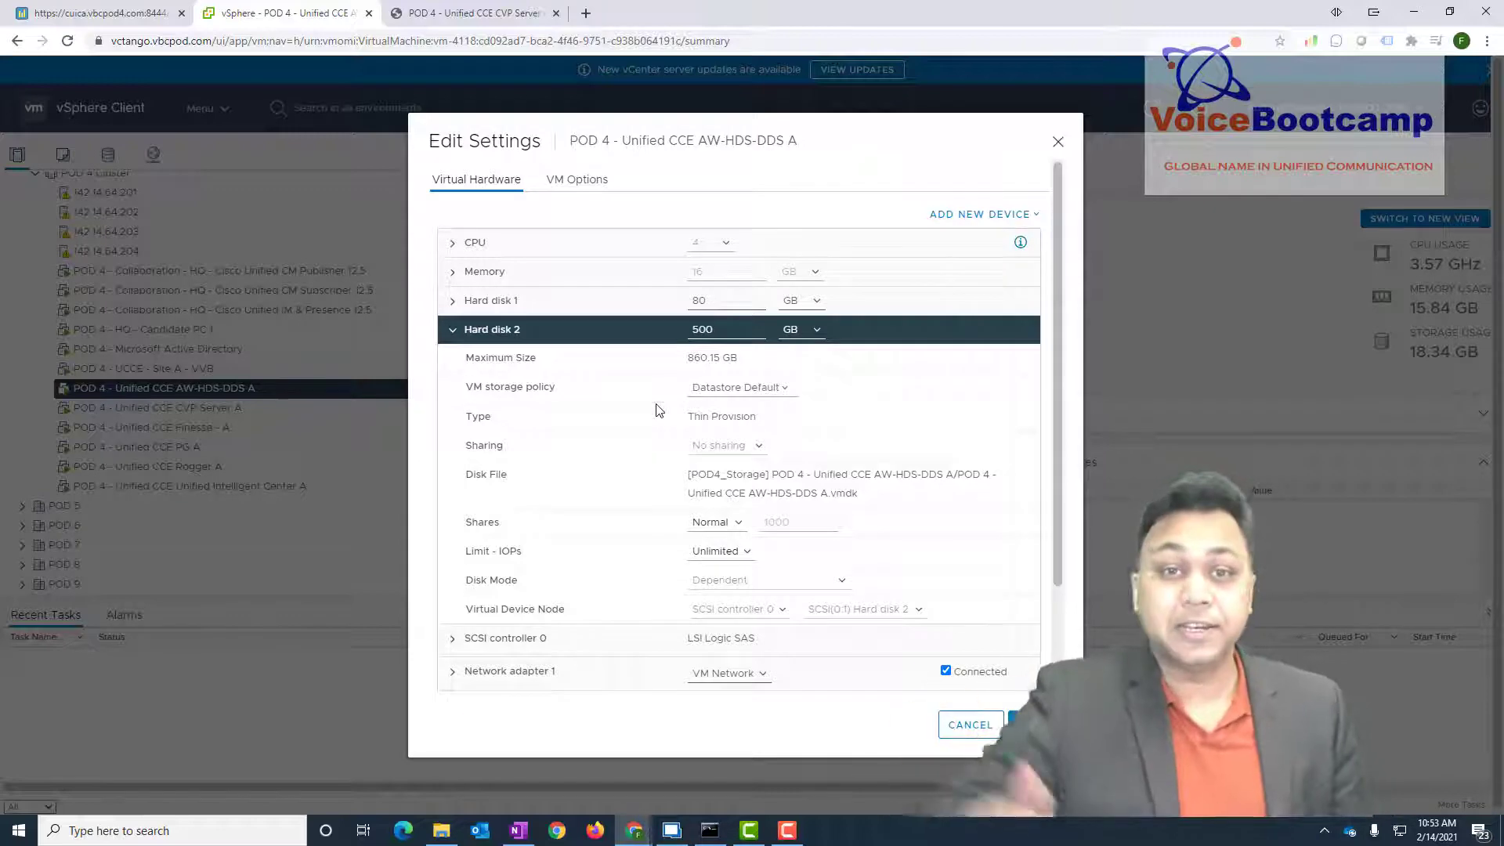
{"action": "left_click", "coordinate": [957, 726]}
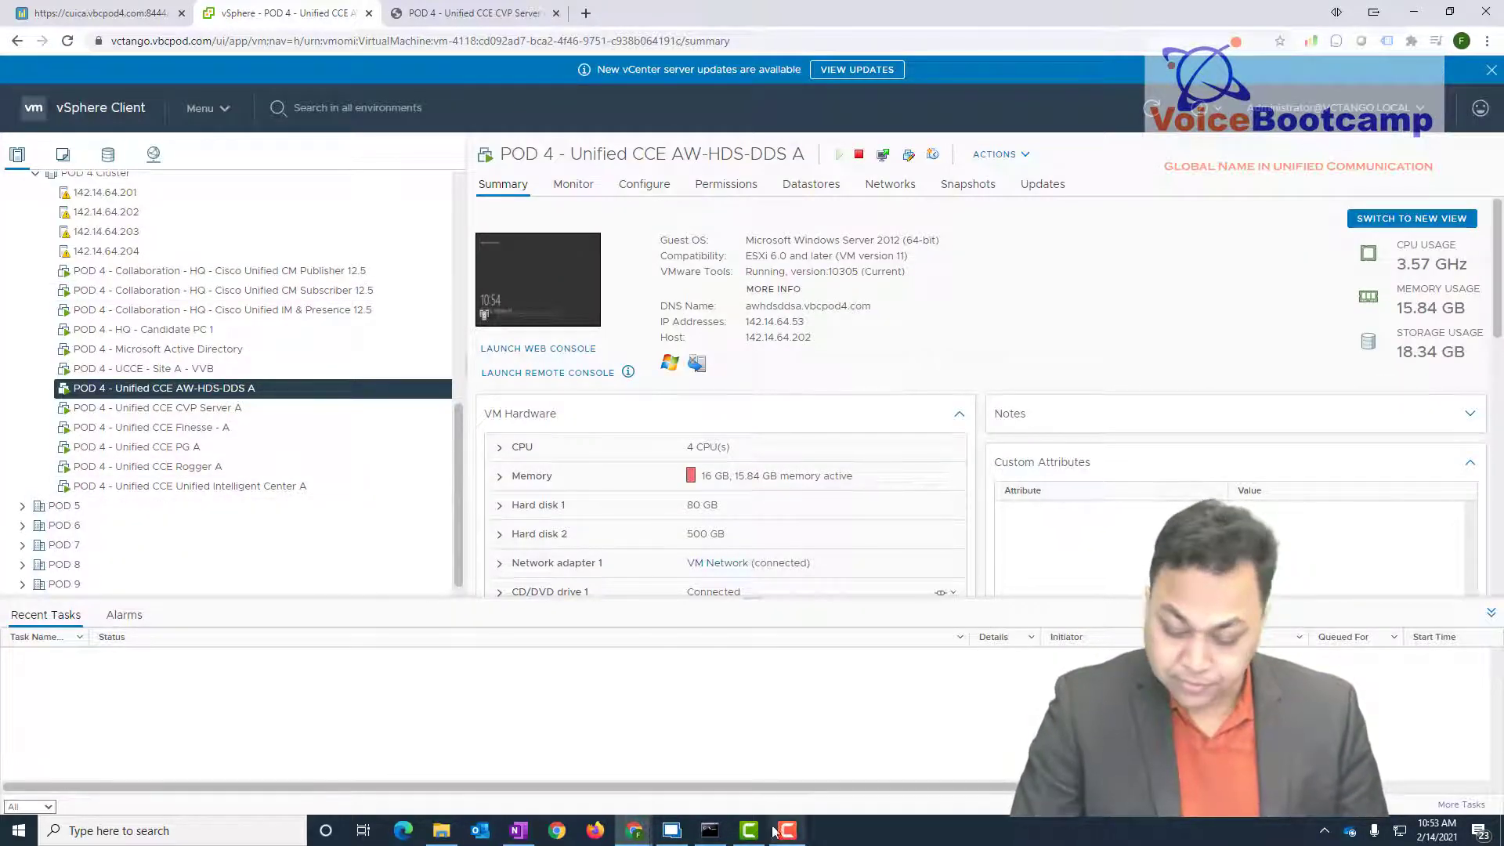
{"action": "left_click", "coordinate": [672, 830]}
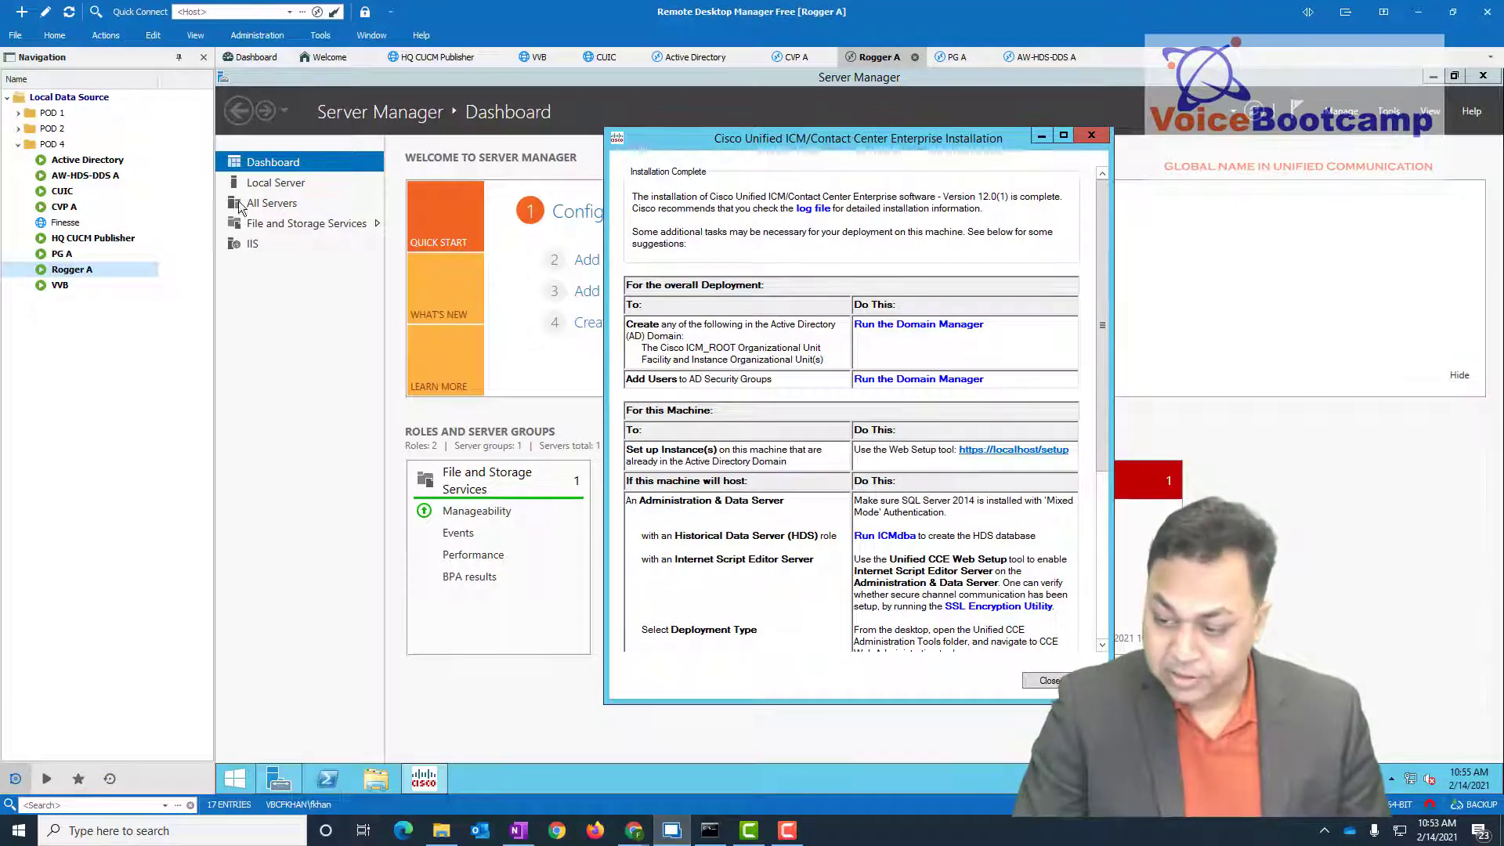
- Minimize Rogger A's Server Manager and installation report, and check its drive list
{"action": "left_click", "coordinate": [1442, 80]}
{"action": "left_click", "coordinate": [1434, 78]}
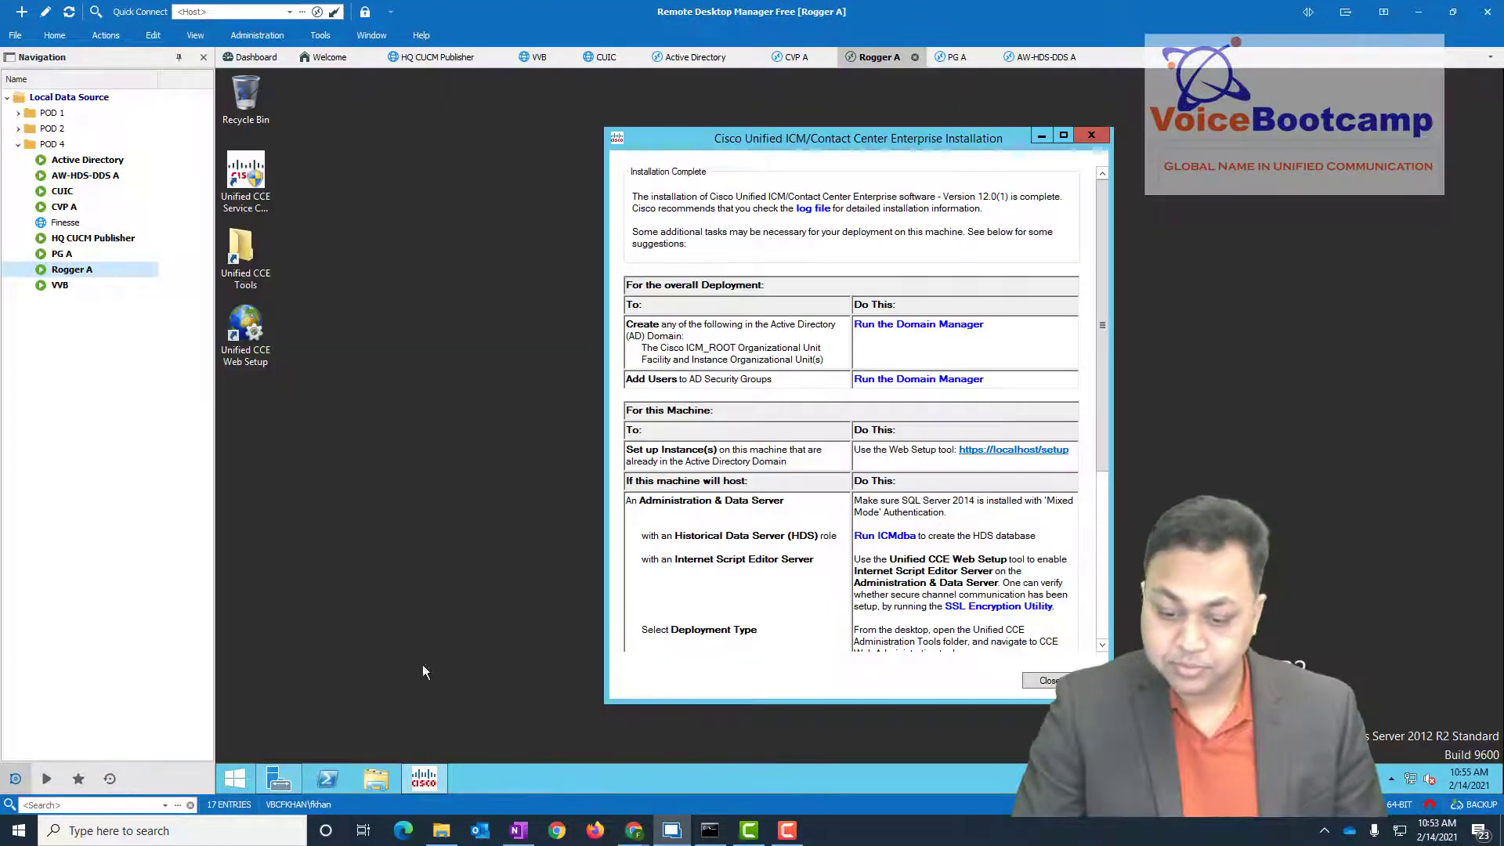
{"action": "left_click", "coordinate": [1042, 137]}
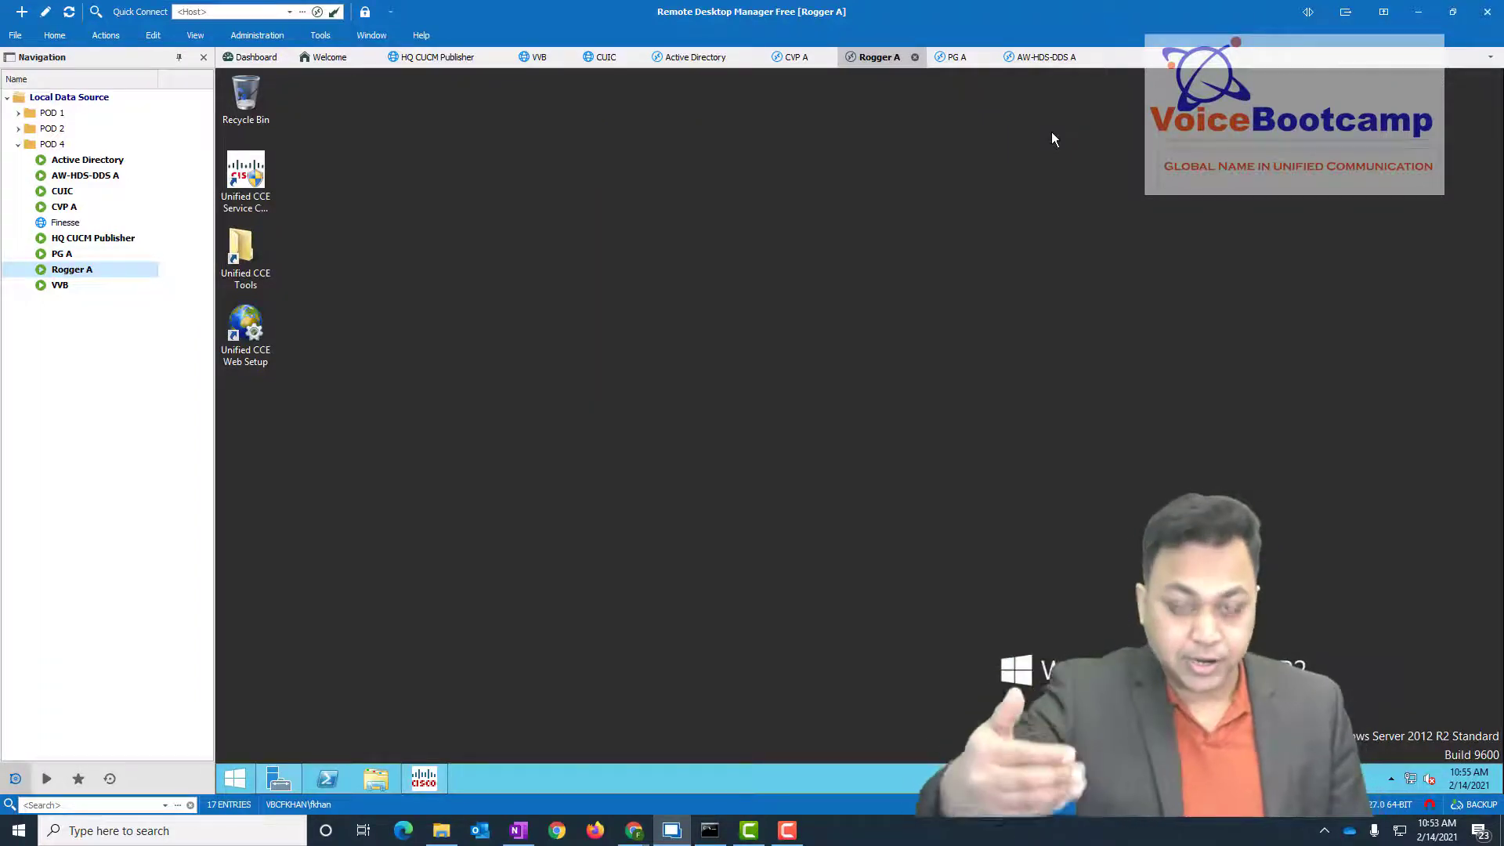
{"action": "left_click", "coordinate": [377, 779]}
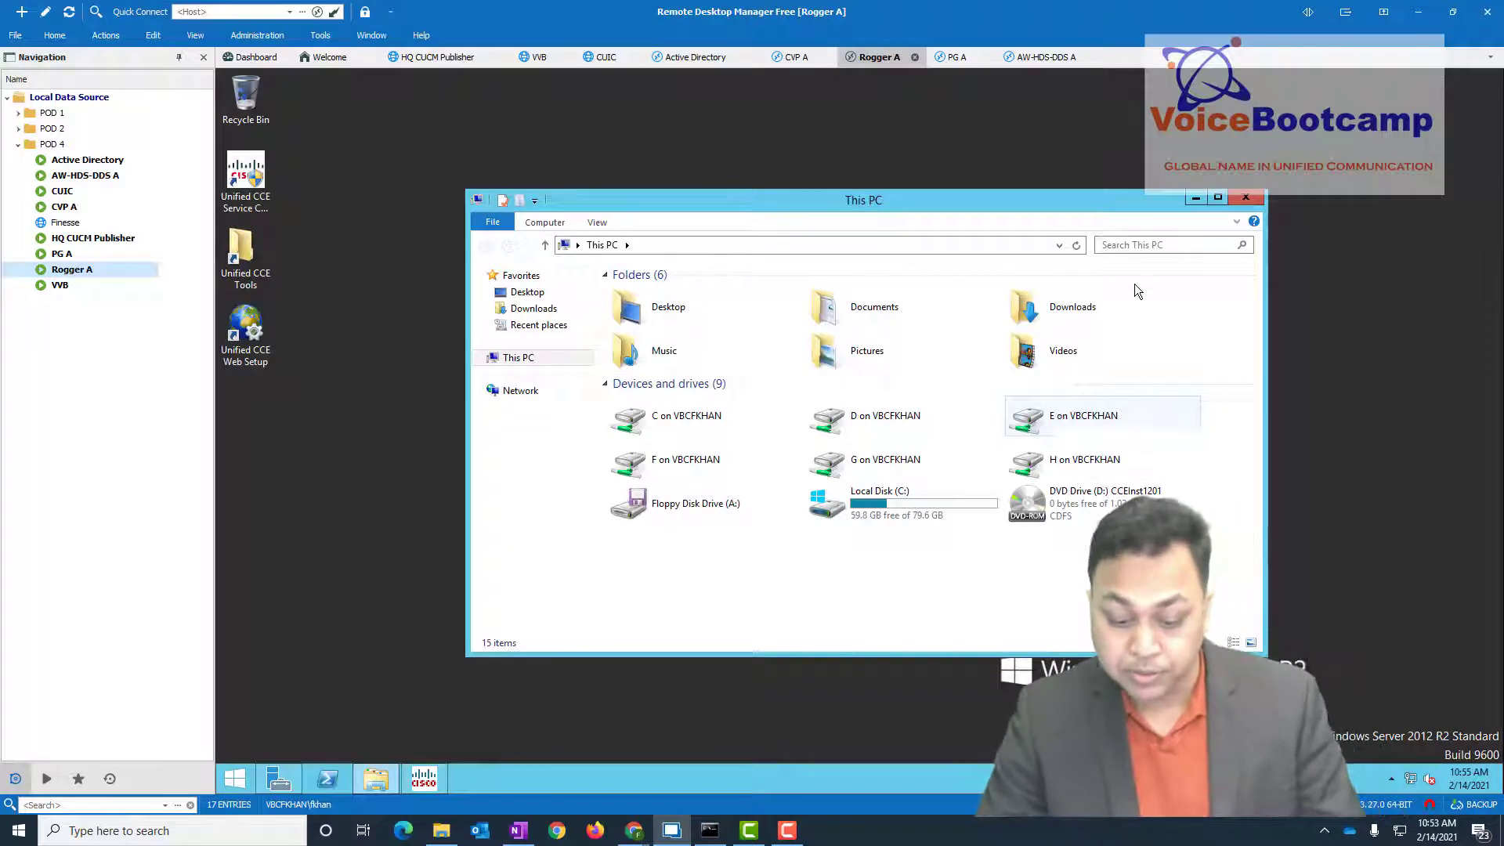
{"action": "left_click", "coordinate": [1246, 198]}
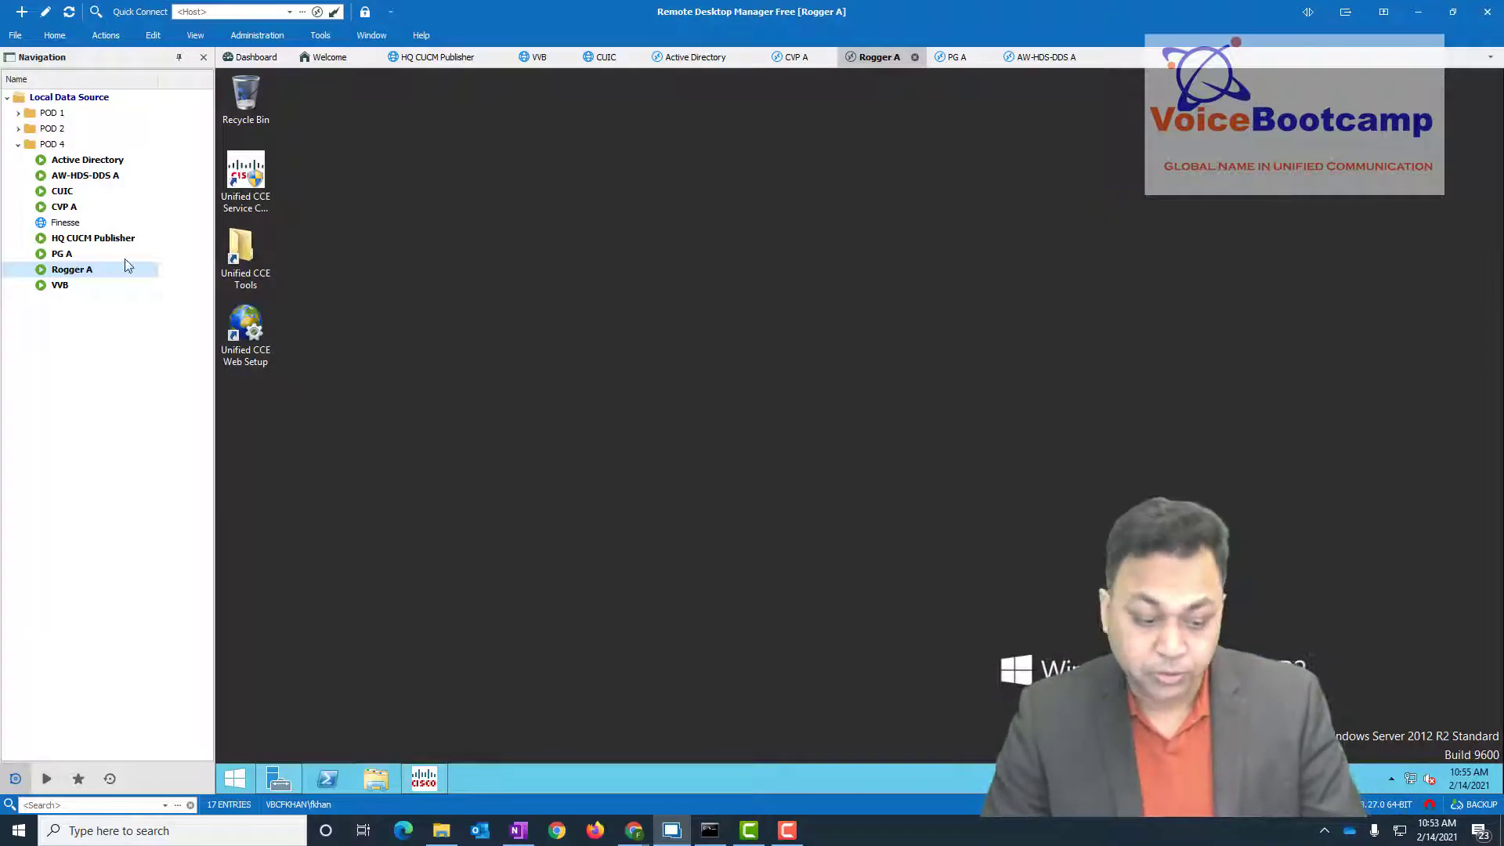
- Close the Rogger A, PG A and AW-HDS-DDS A remote sessions, returning to vSphere
{"action": "right_click", "coordinate": [84, 269]}
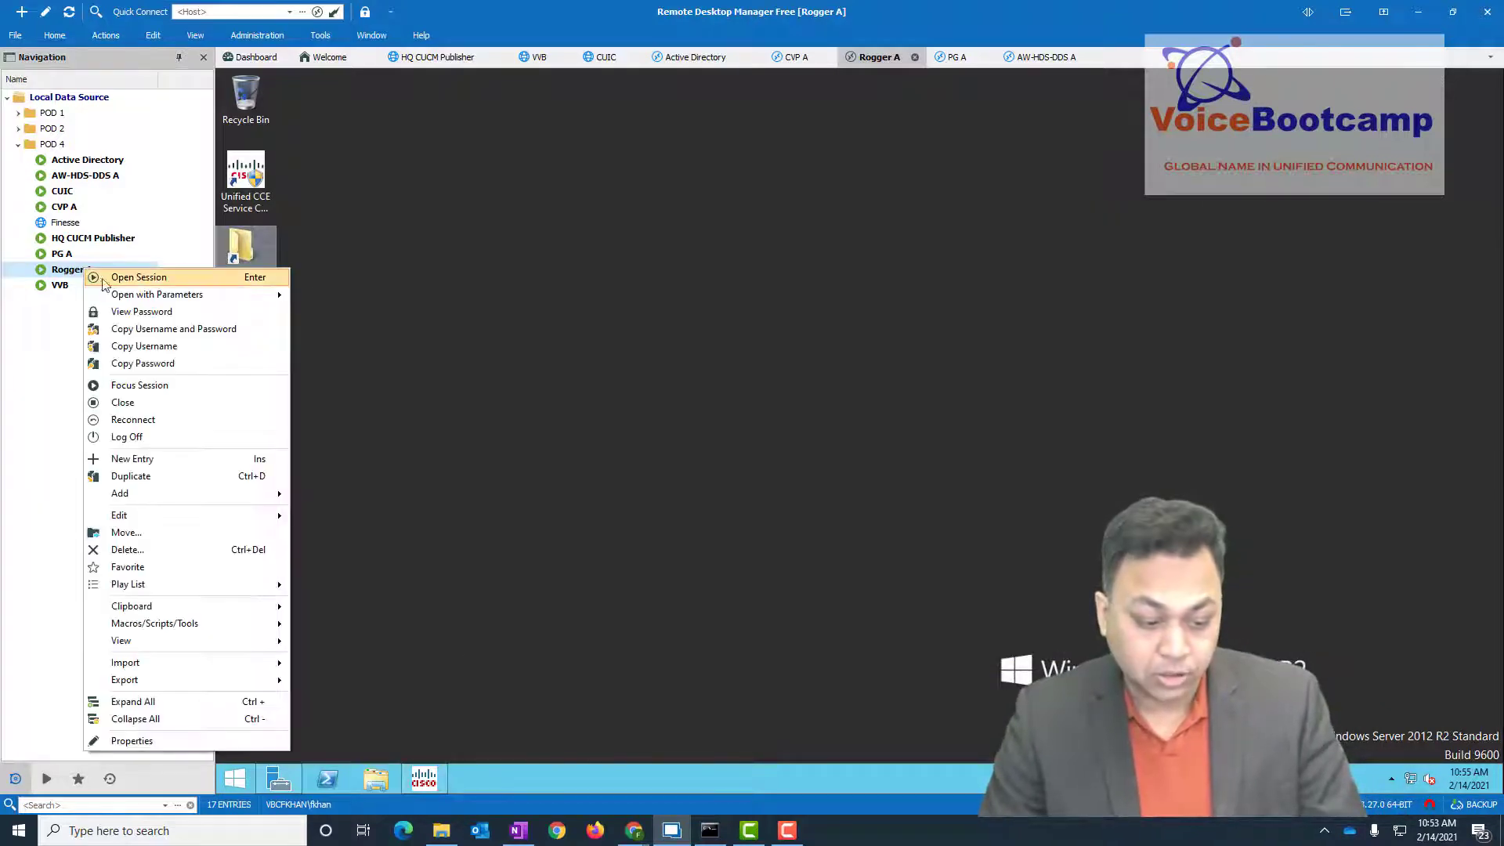
{"action": "left_click", "coordinate": [199, 400]}
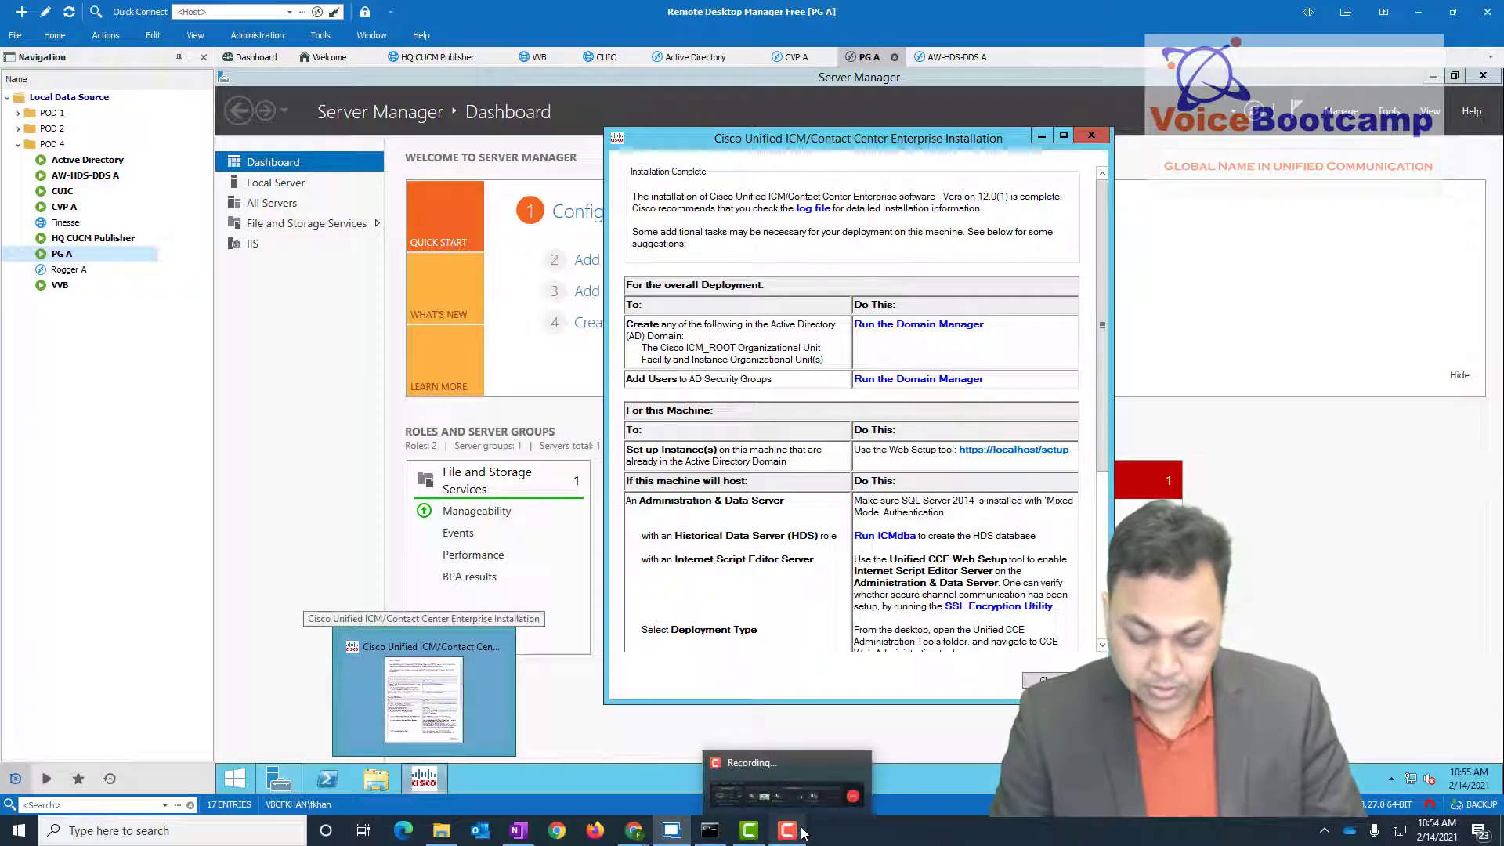
{"action": "right_click", "coordinate": [70, 255]}
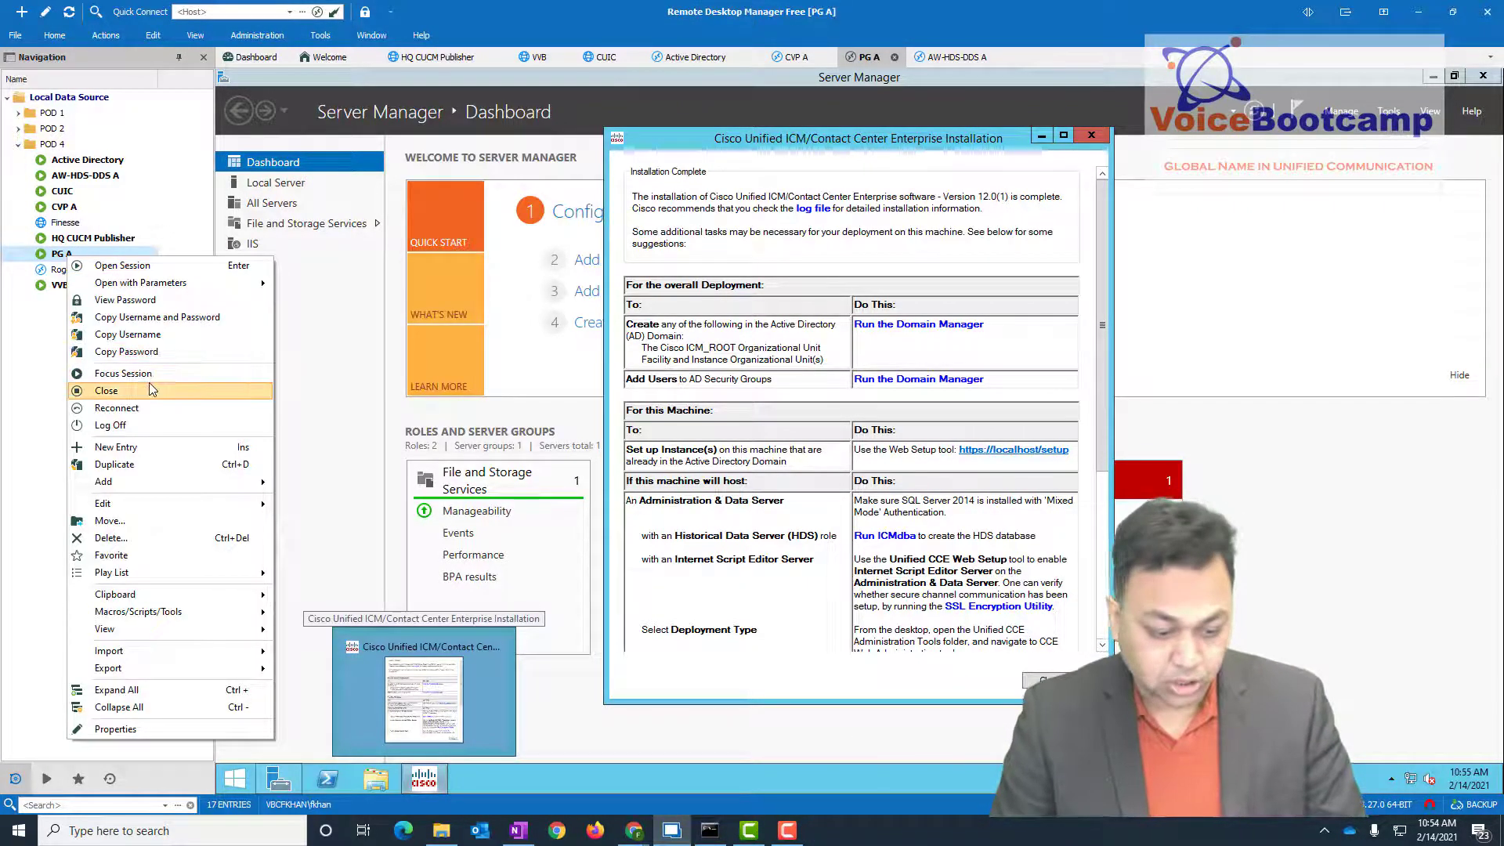
{"action": "left_click", "coordinate": [149, 385]}
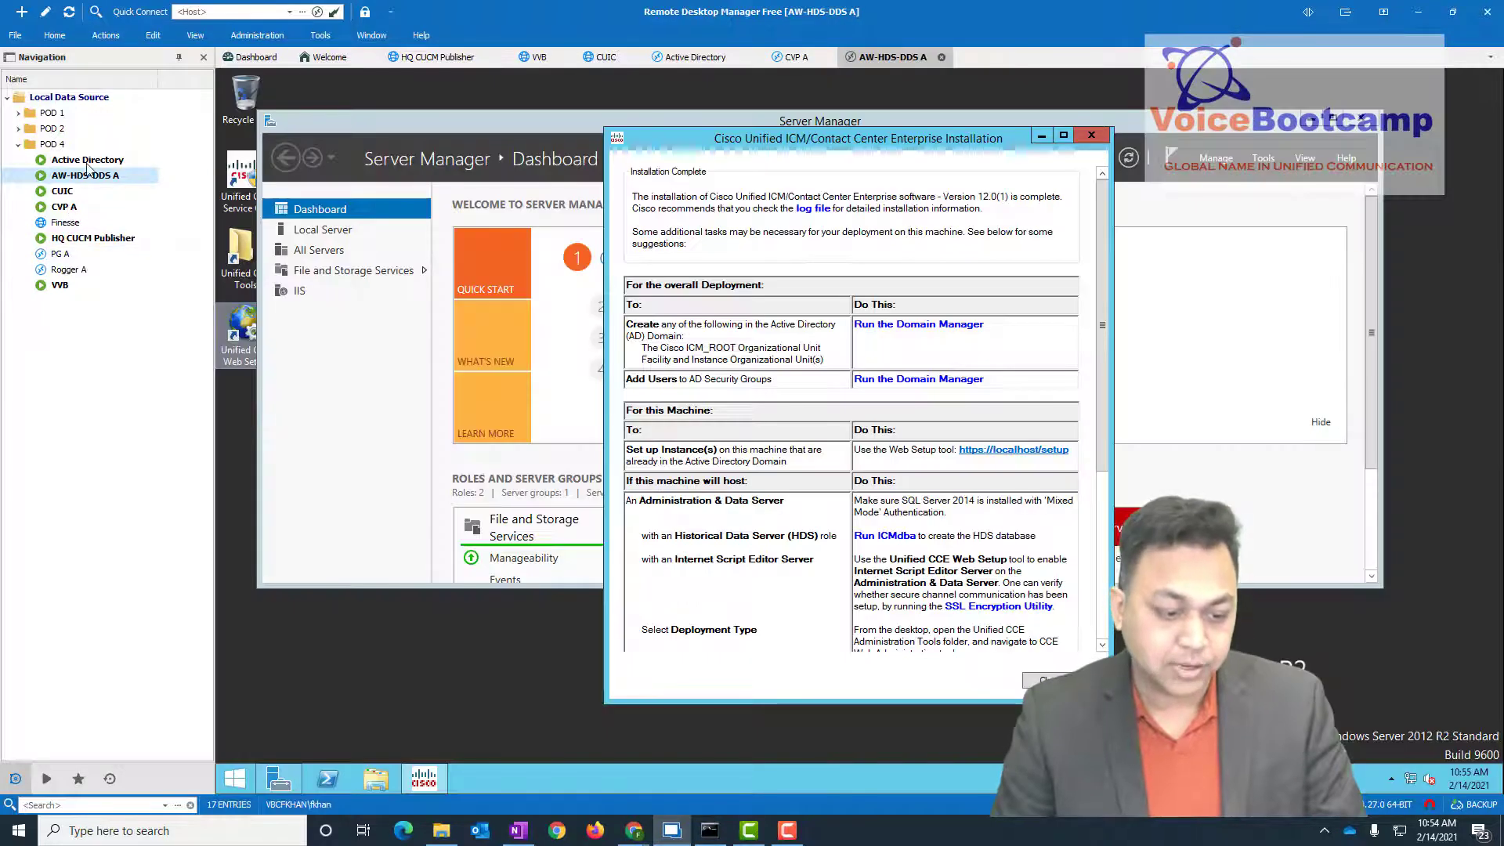
{"action": "right_click", "coordinate": [106, 181]}
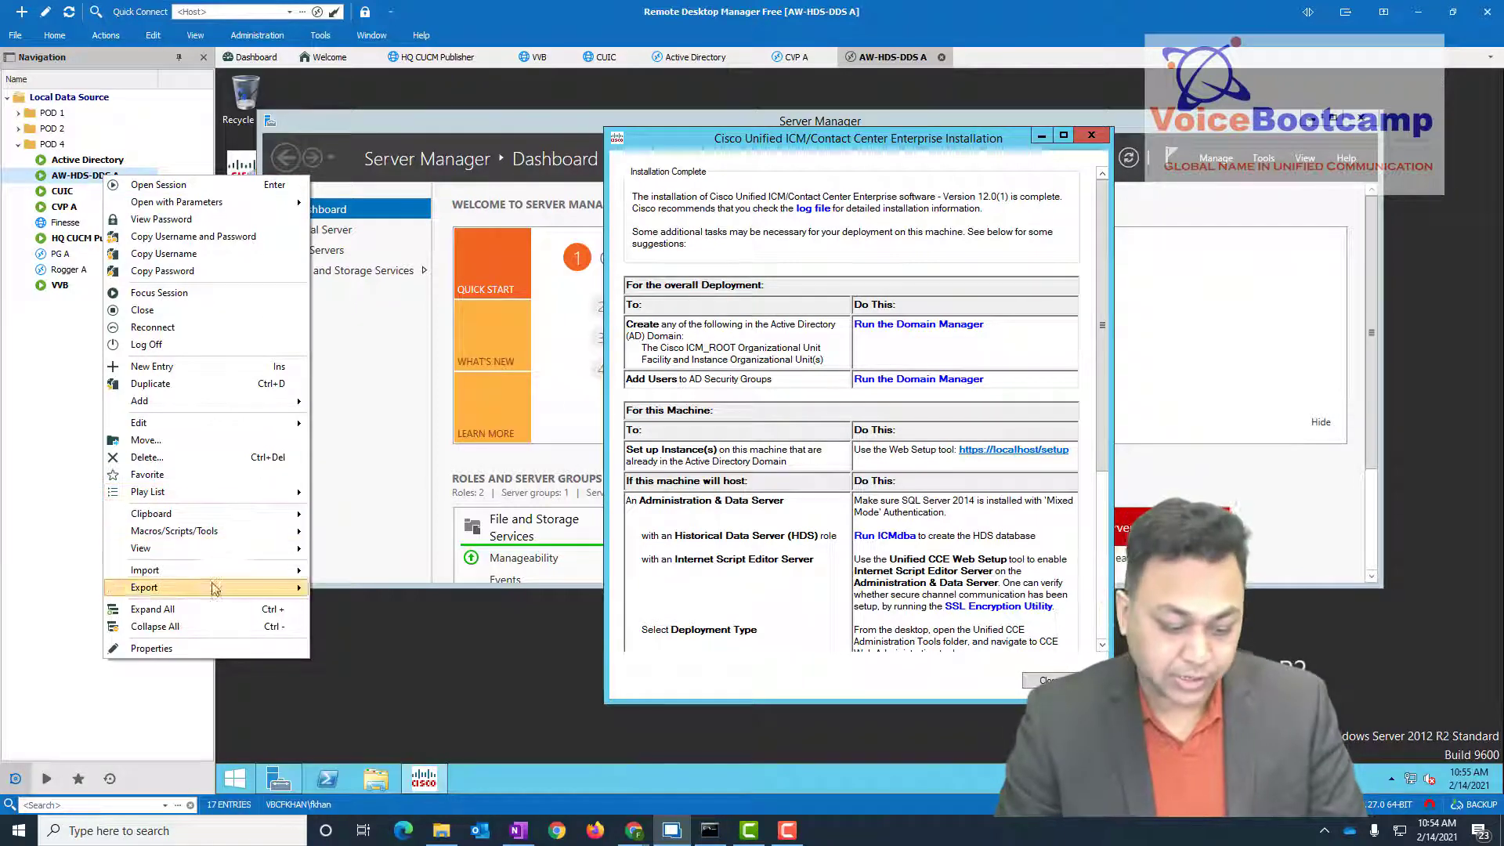
{"action": "left_click", "coordinate": [208, 311]}
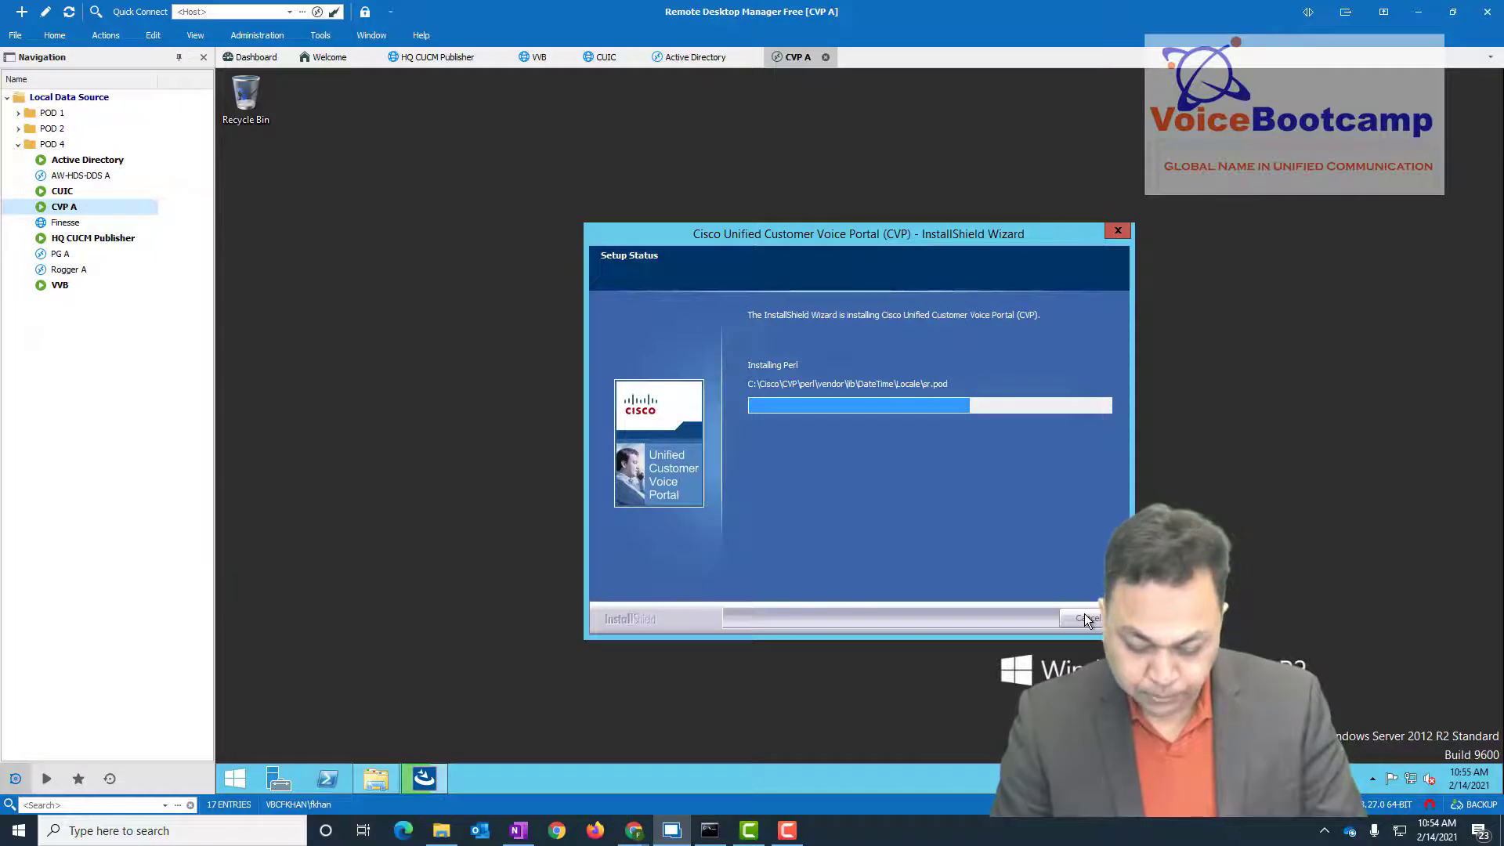
{"action": "key", "text": "alt+Tab"}
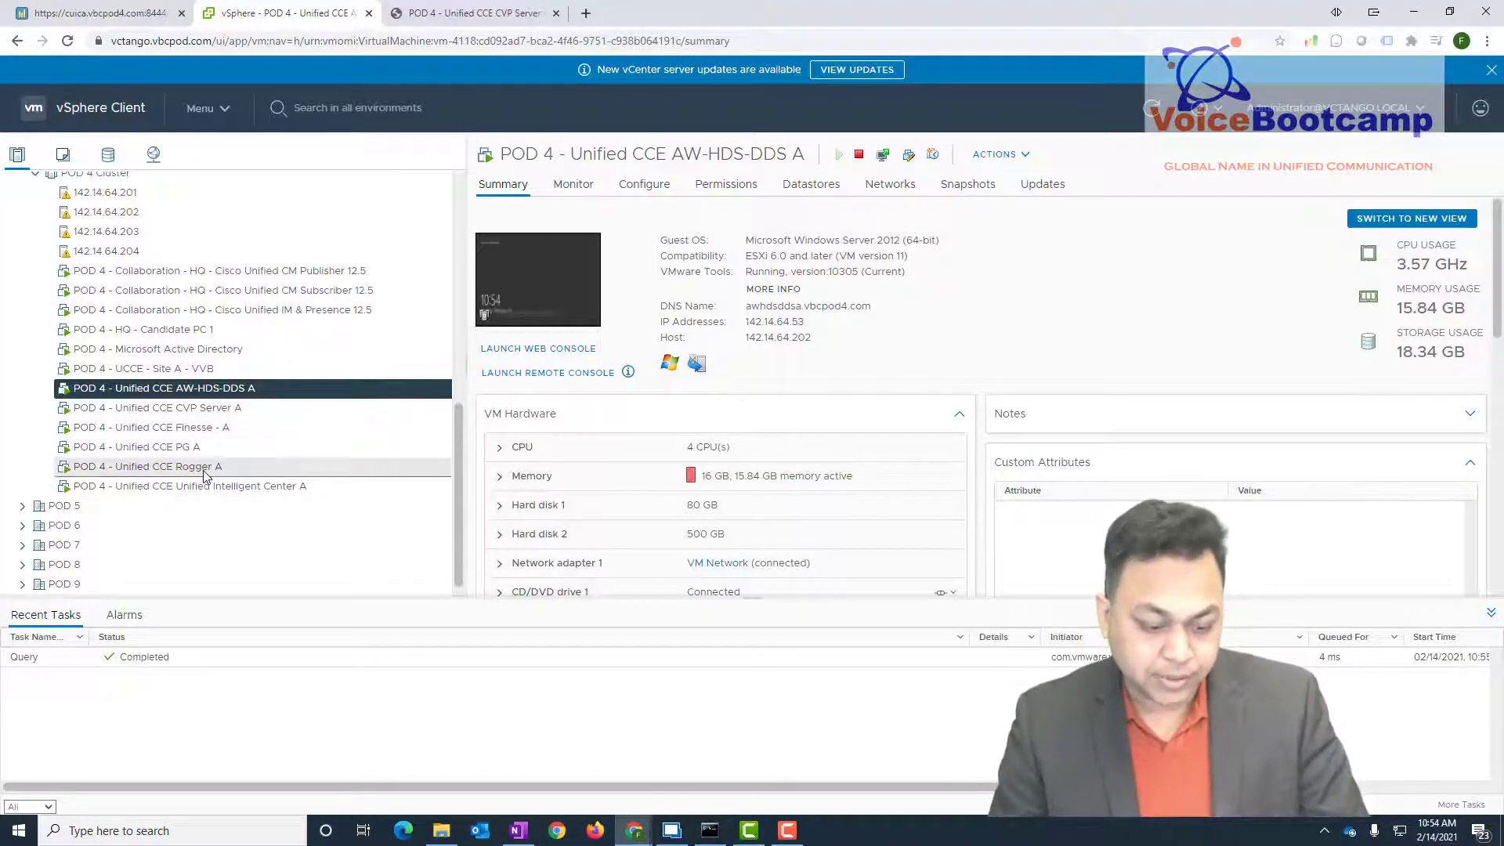
- Launch Rogger A's web console from vSphere and sign in with the account password
{"action": "left_click", "coordinate": [200, 468]}
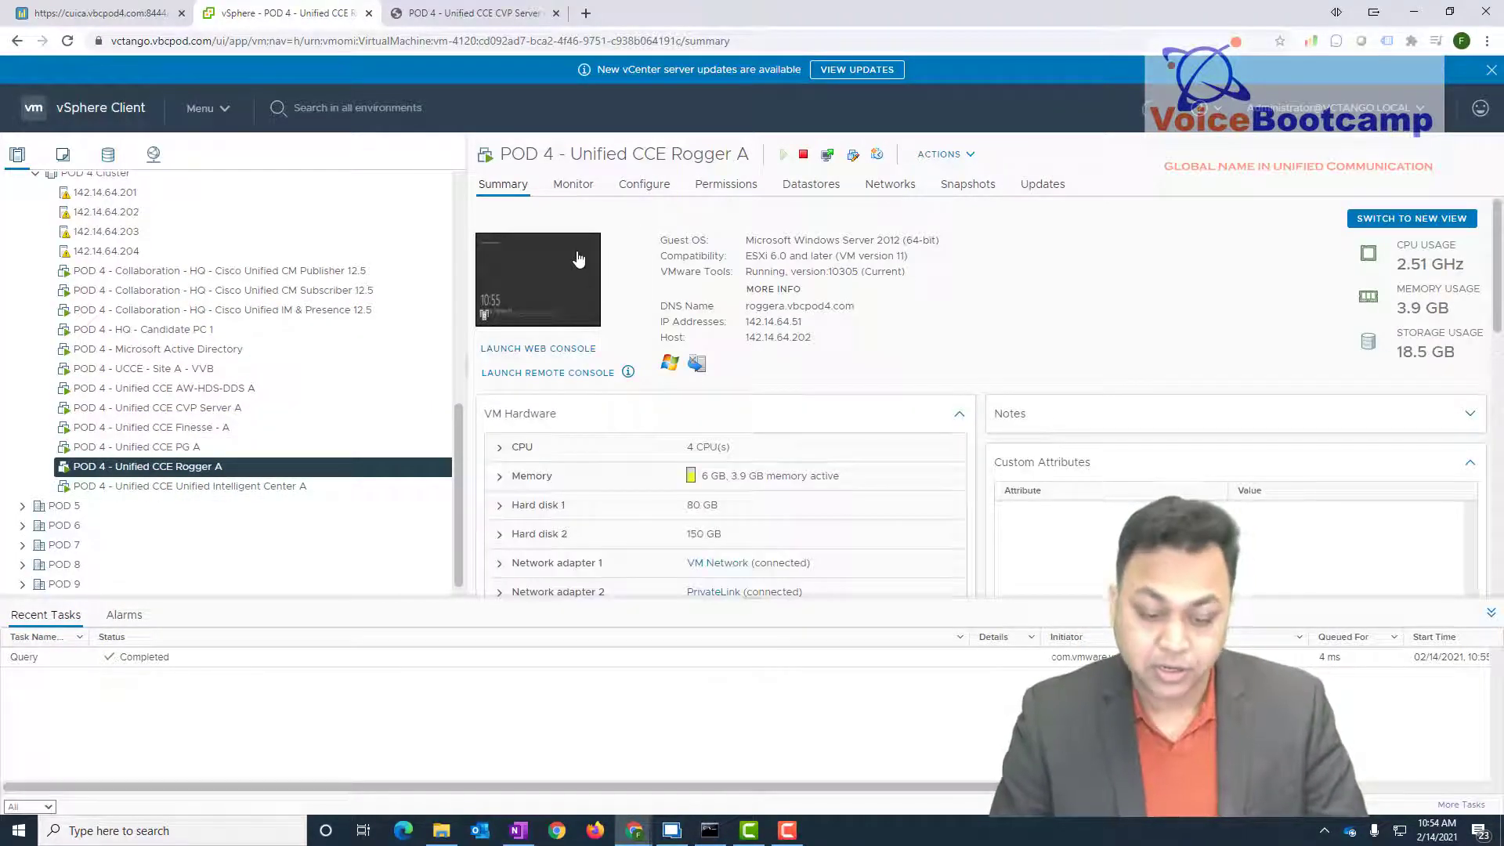
{"action": "left_click", "coordinate": [579, 262]}
{"action": "left_click", "coordinate": [1438, 74]}
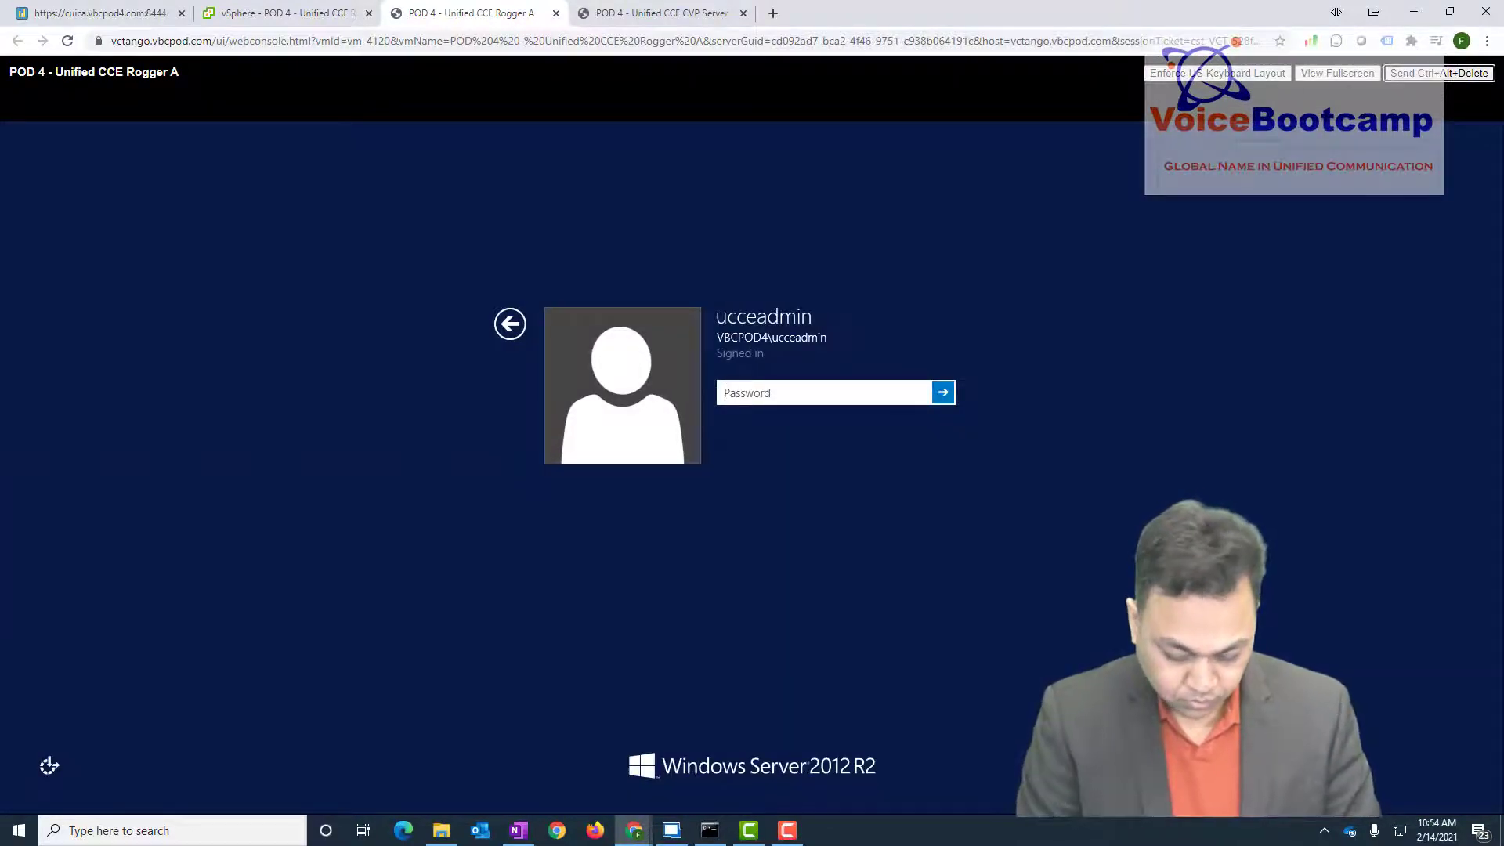
{"action": "left_click", "coordinate": [817, 351]}
{"action": "left_click", "coordinate": [785, 393]}
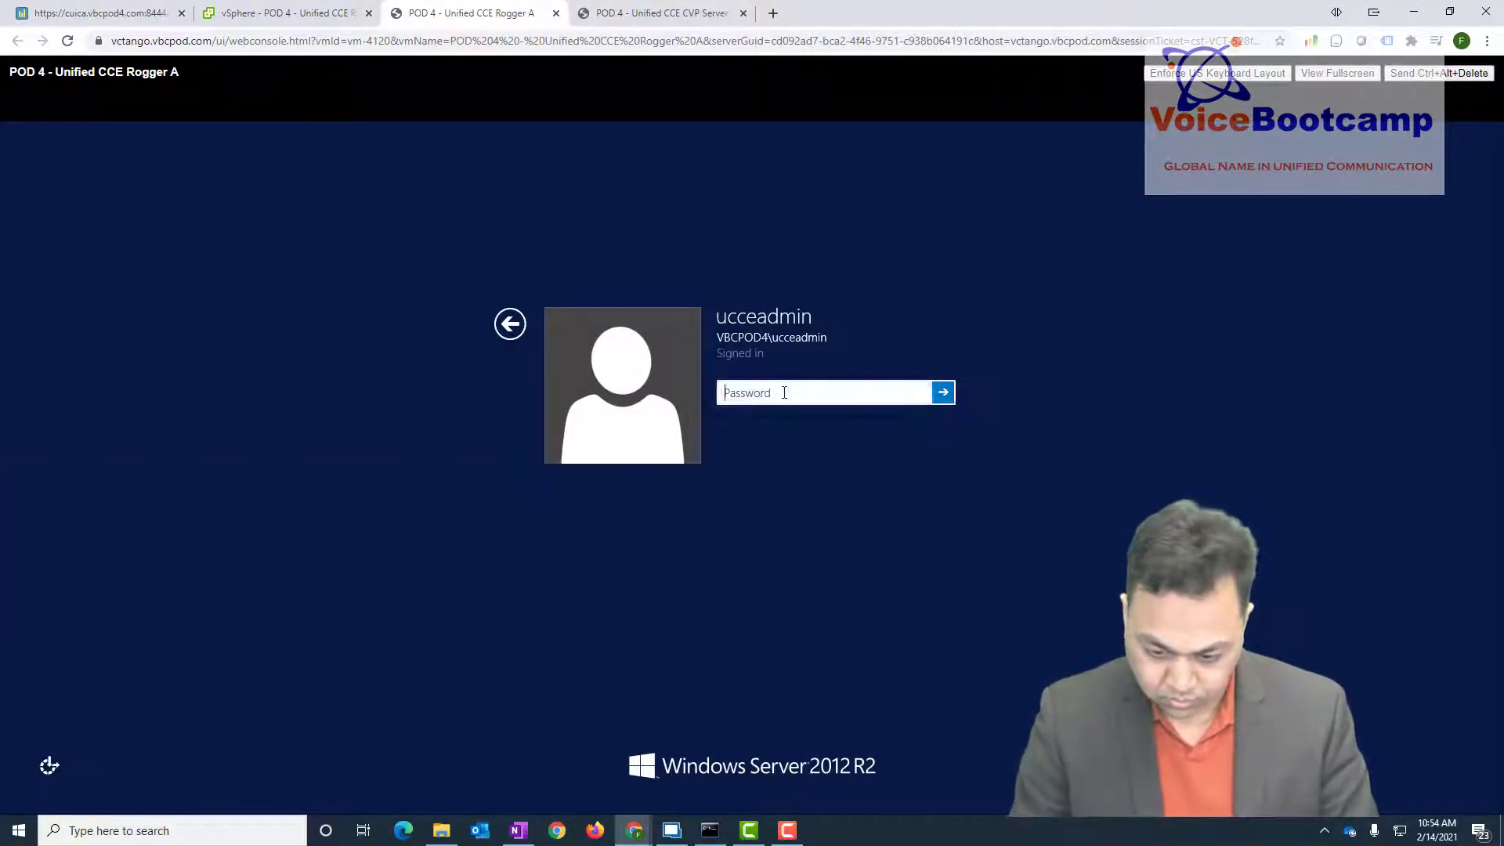
{"action": "type", "text": "*************"}
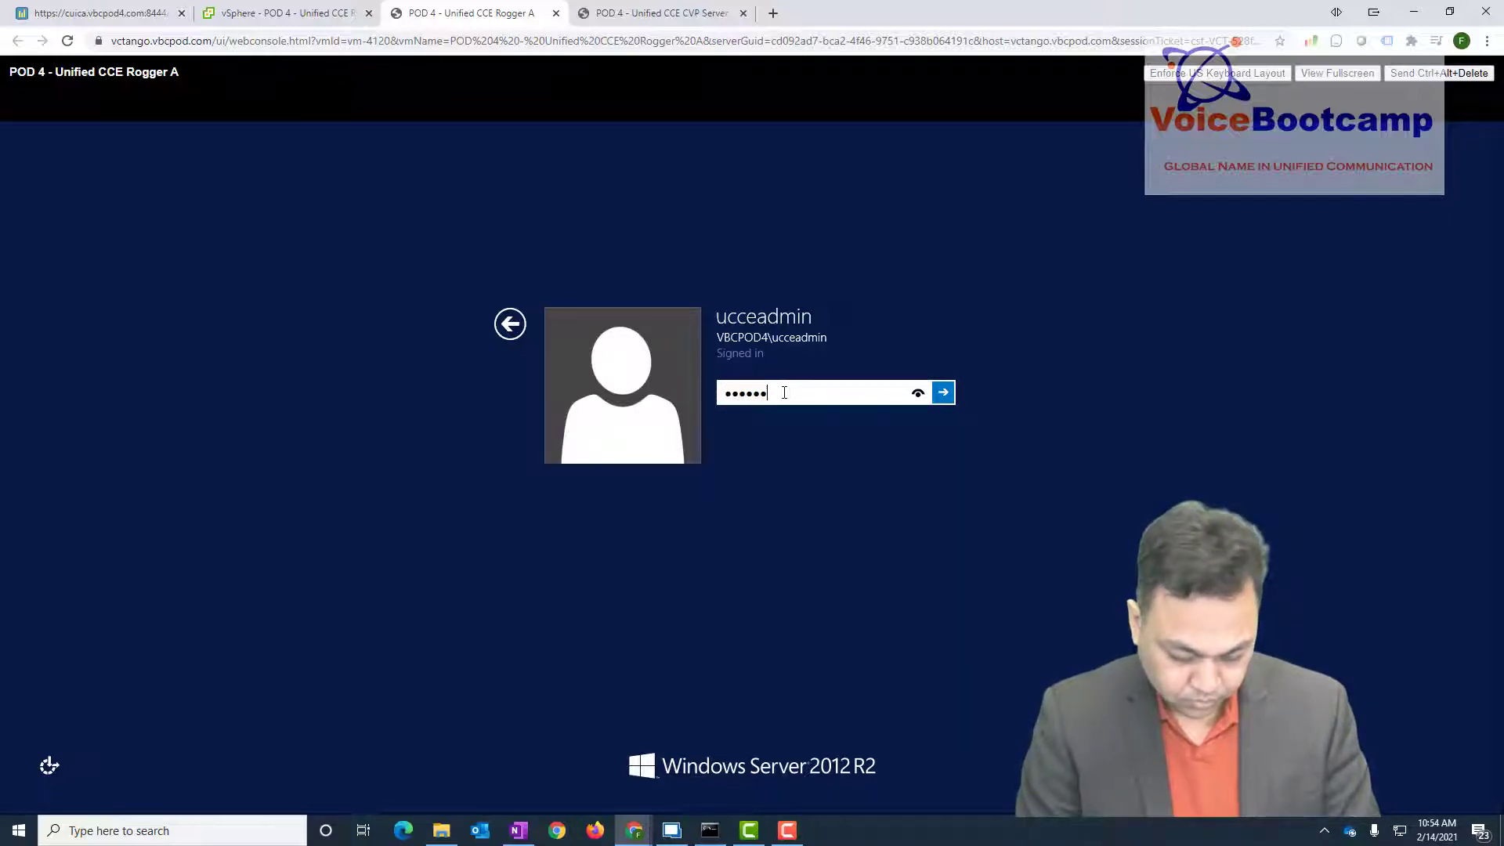
{"action": "key", "text": "Return"}
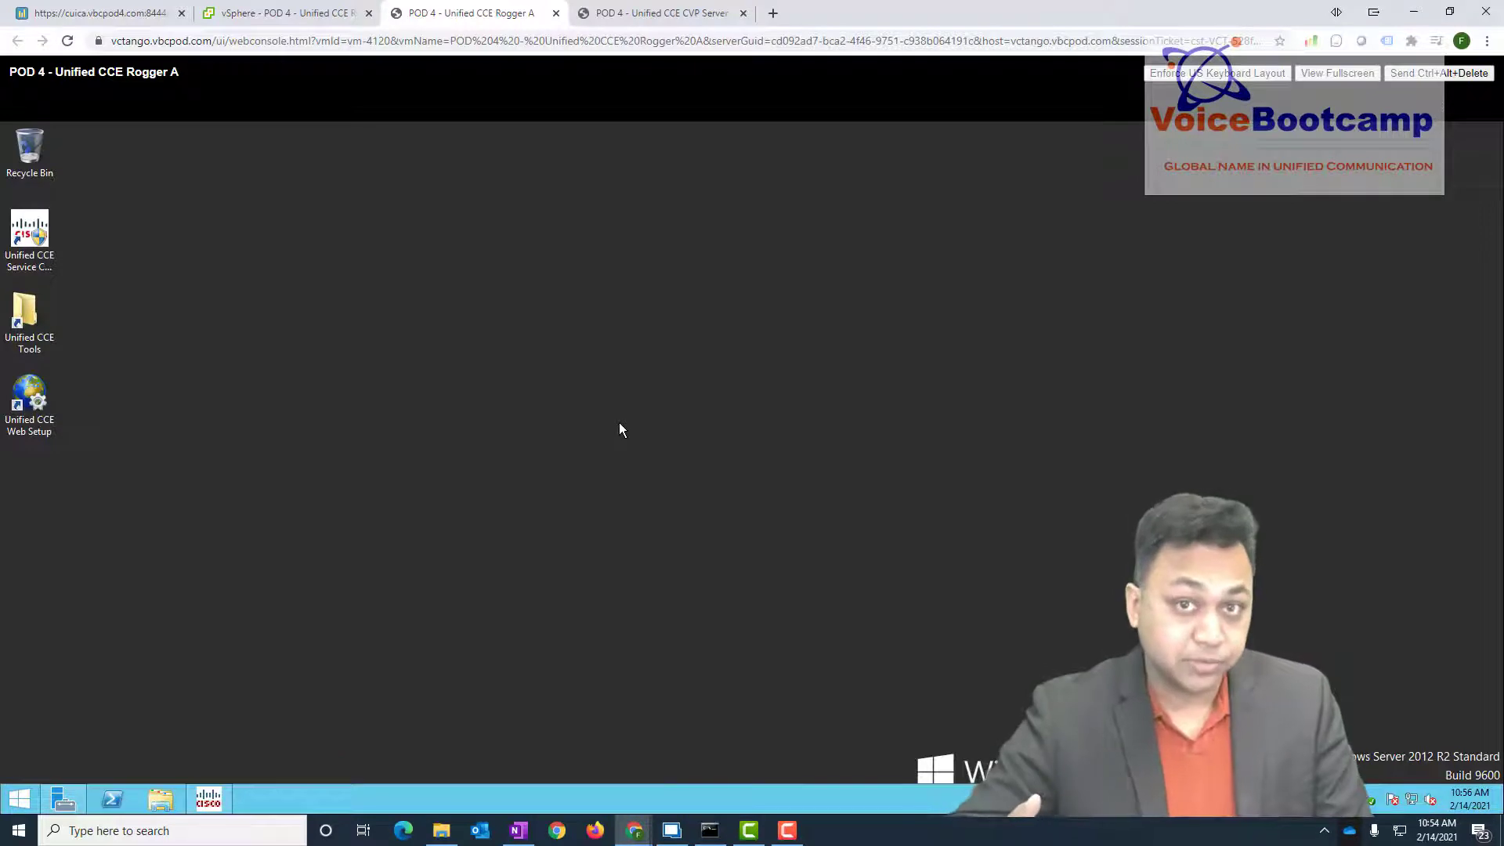
- Open Disk Management on Rogger A, bring the 150 GB Disk 1 online and initialize it
{"action": "right_click", "coordinate": [21, 795]}
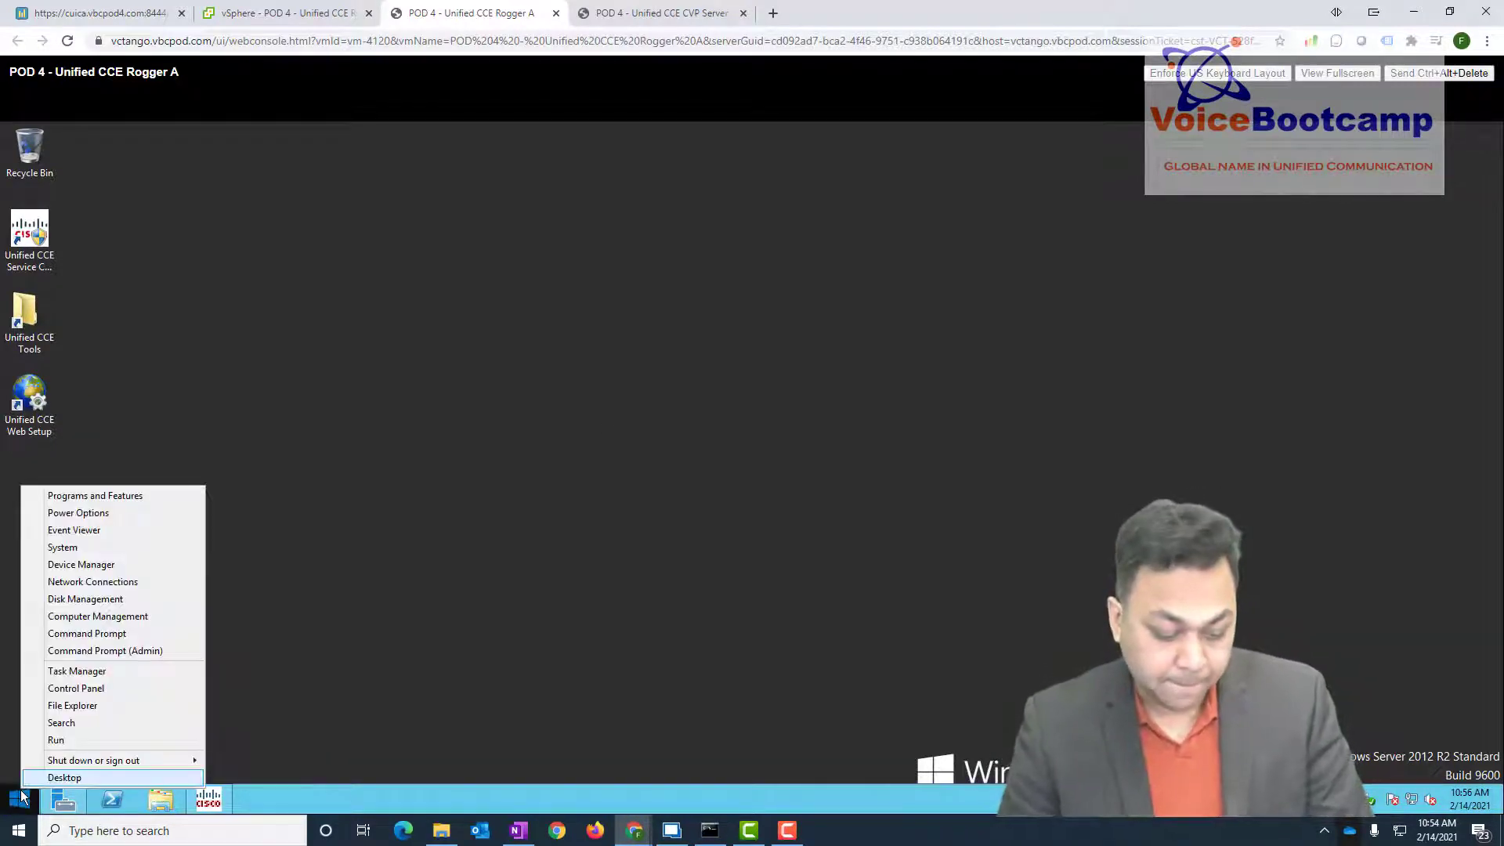
{"action": "left_click", "coordinate": [82, 600]}
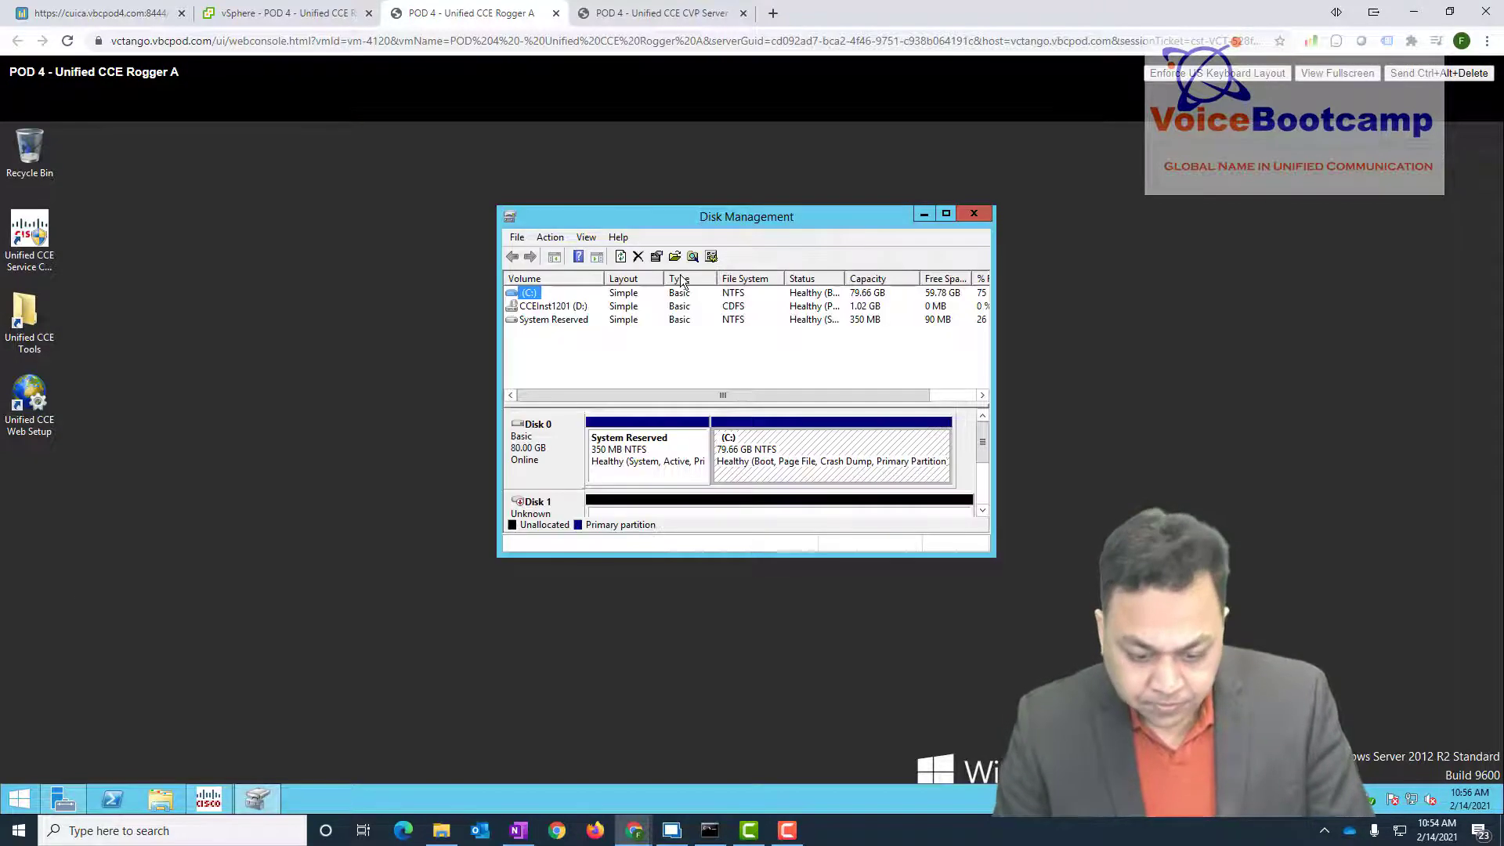
{"action": "left_click", "coordinate": [945, 214]}
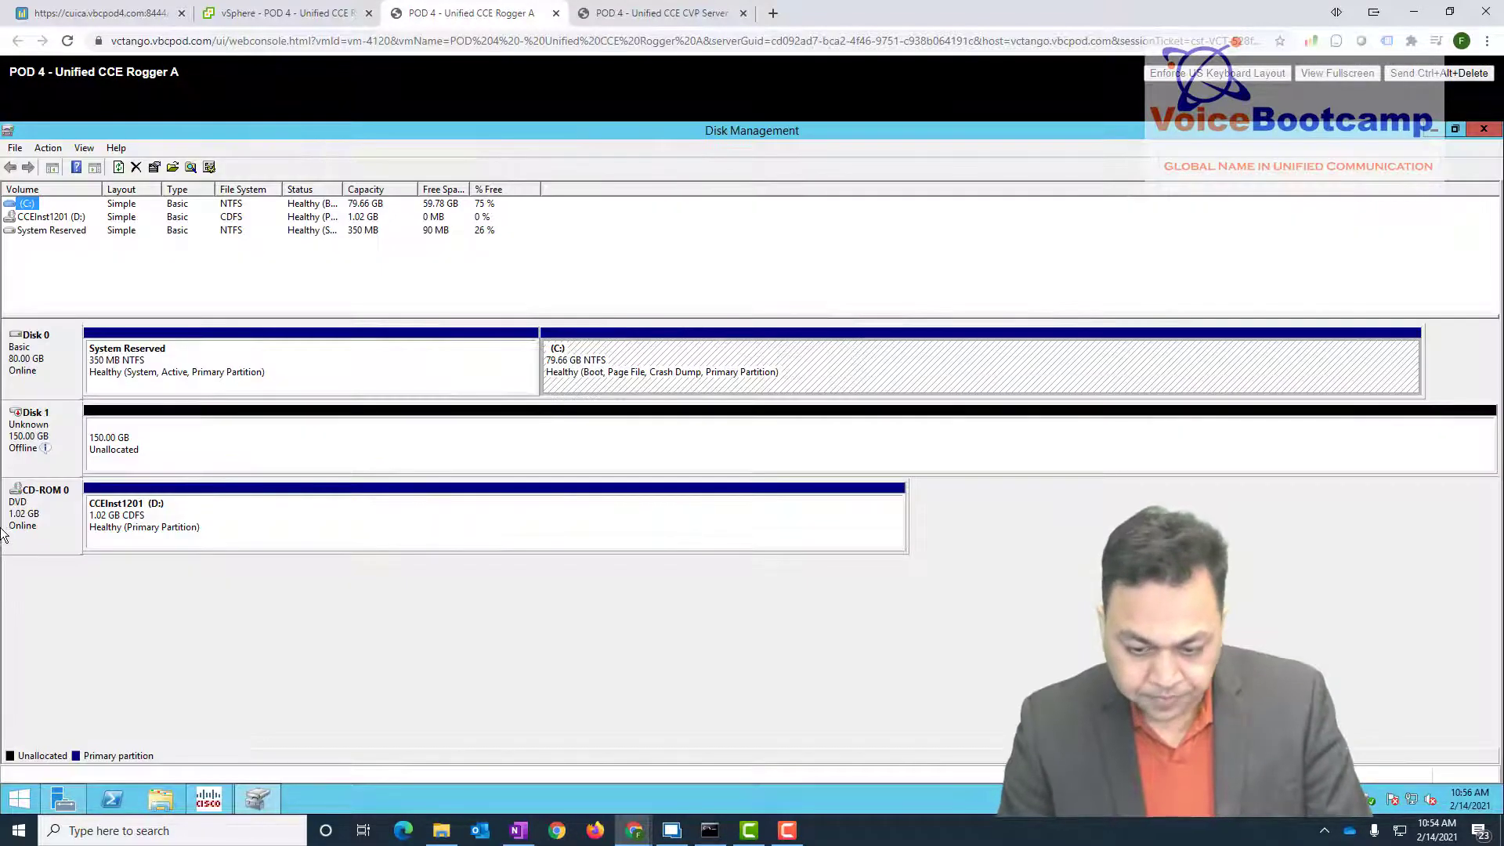
{"action": "right_click", "coordinate": [43, 432]}
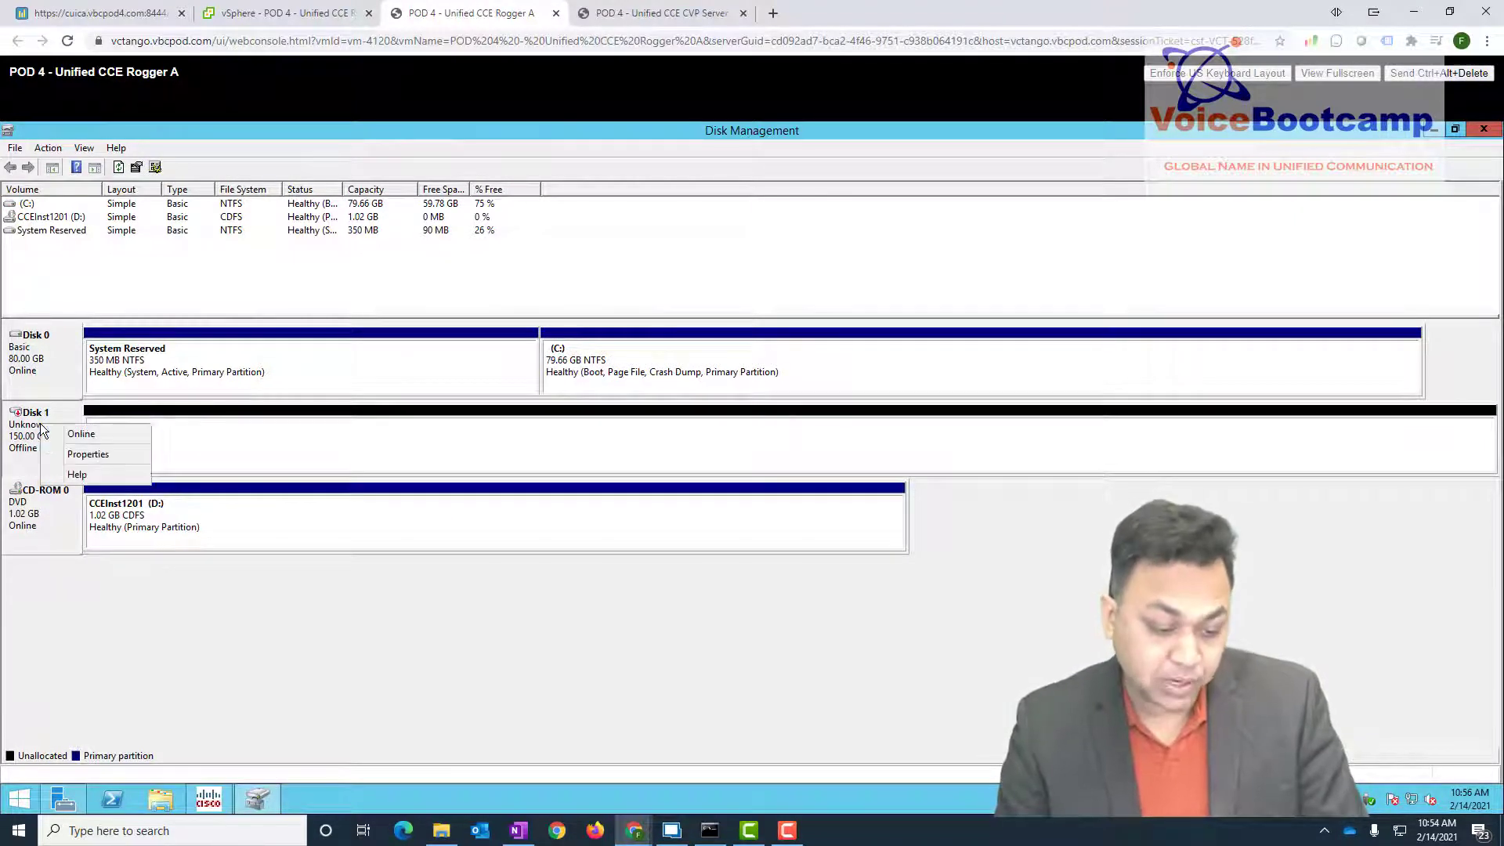
{"action": "left_click", "coordinate": [82, 435]}
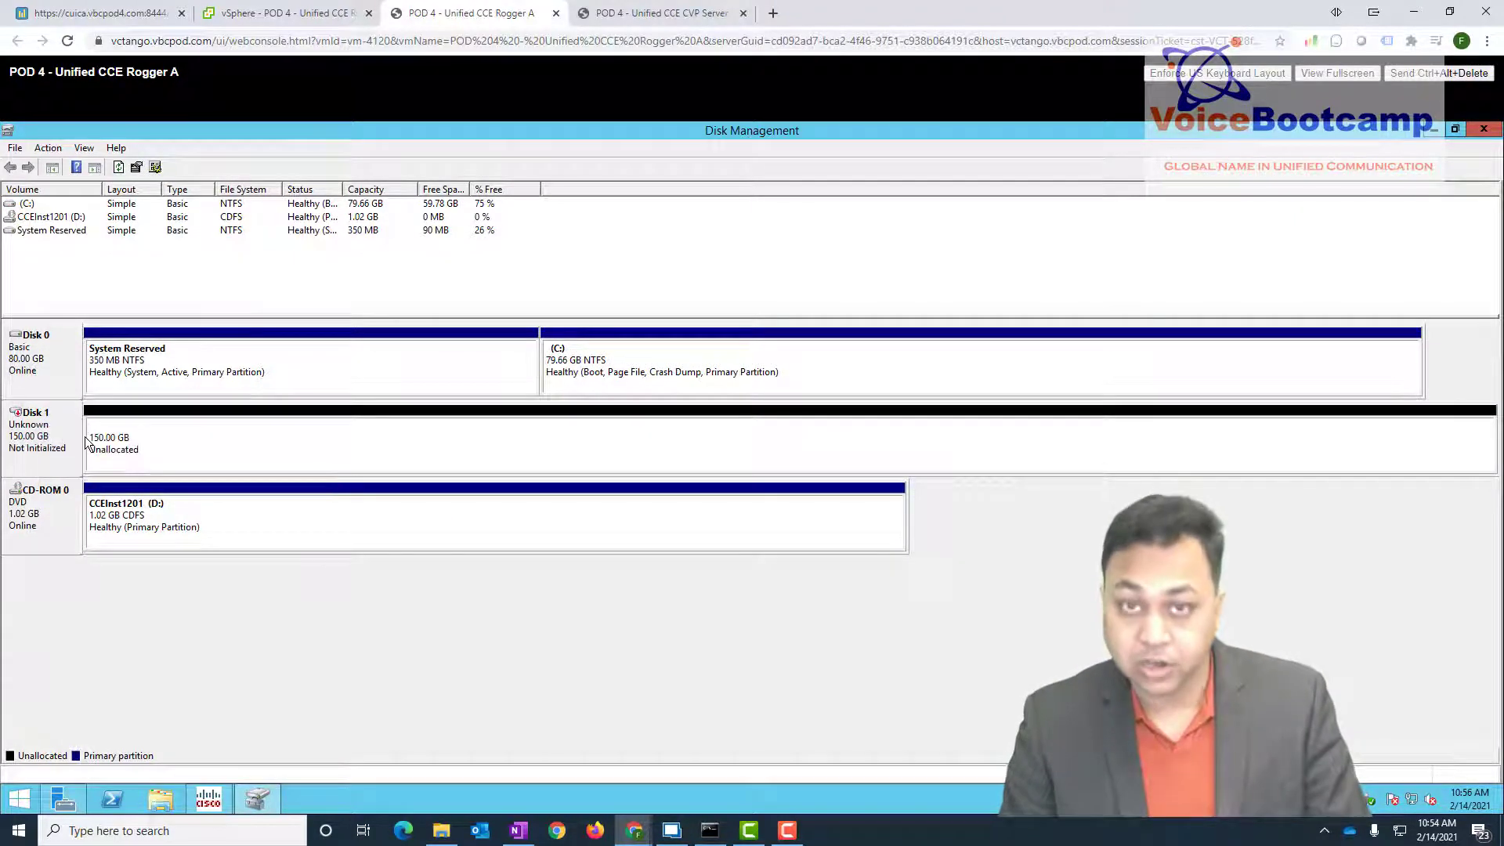
{"action": "right_click", "coordinate": [36, 448]}
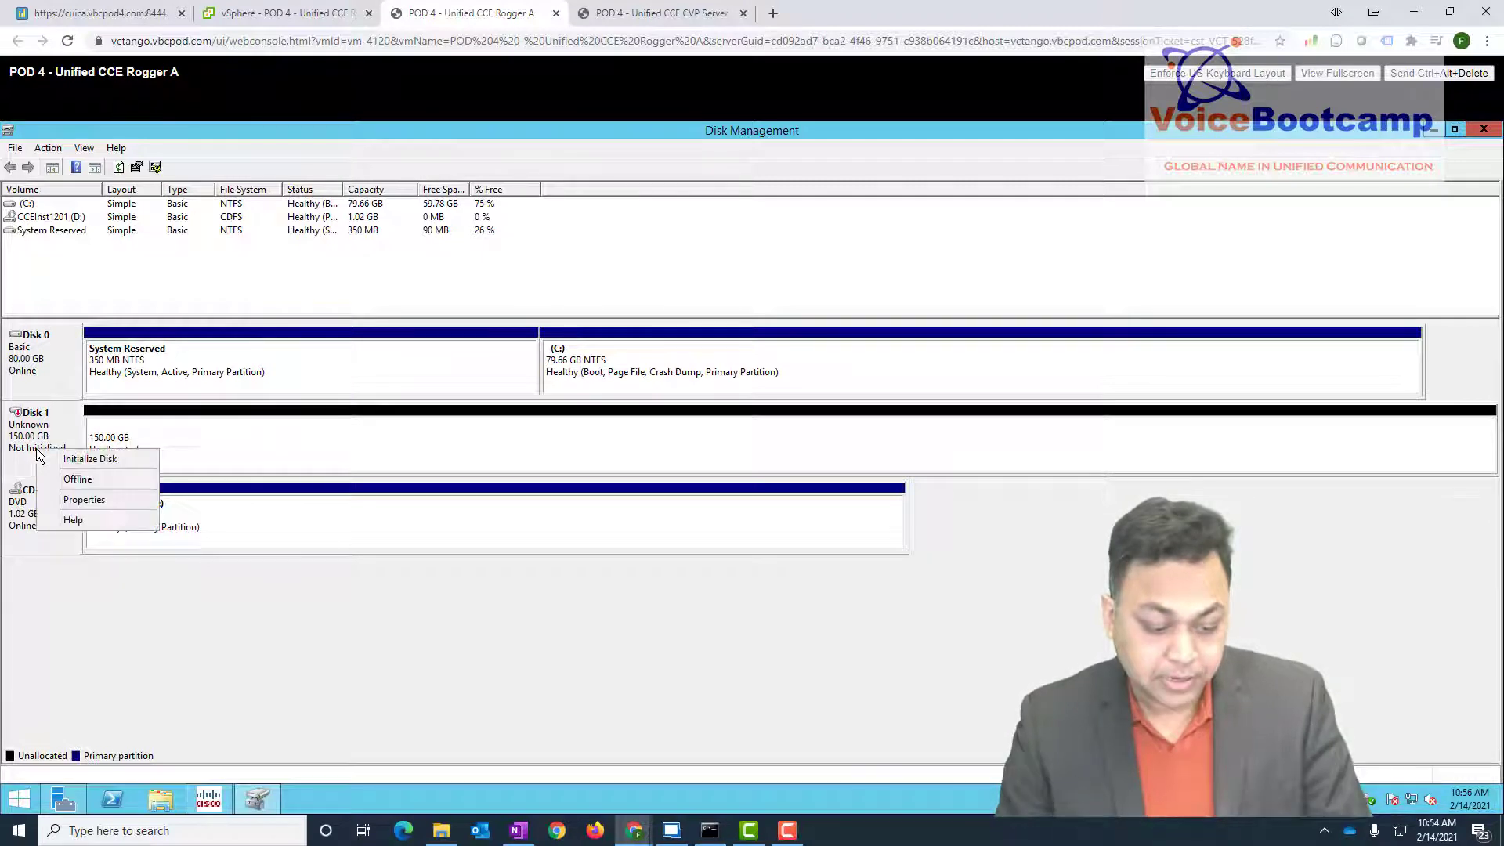
{"action": "left_click", "coordinate": [81, 459]}
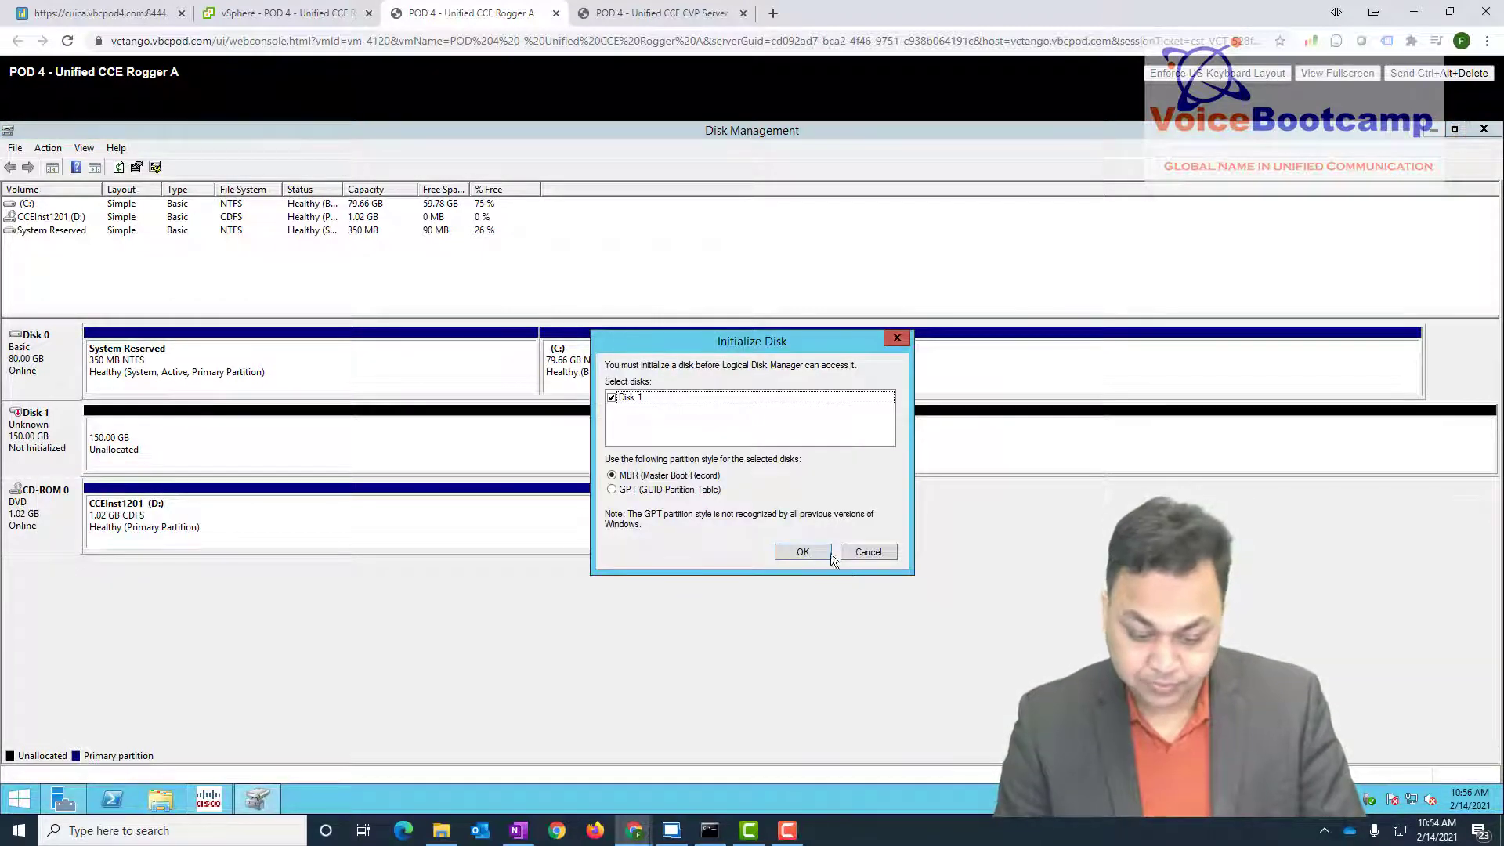
{"action": "left_click", "coordinate": [803, 553]}
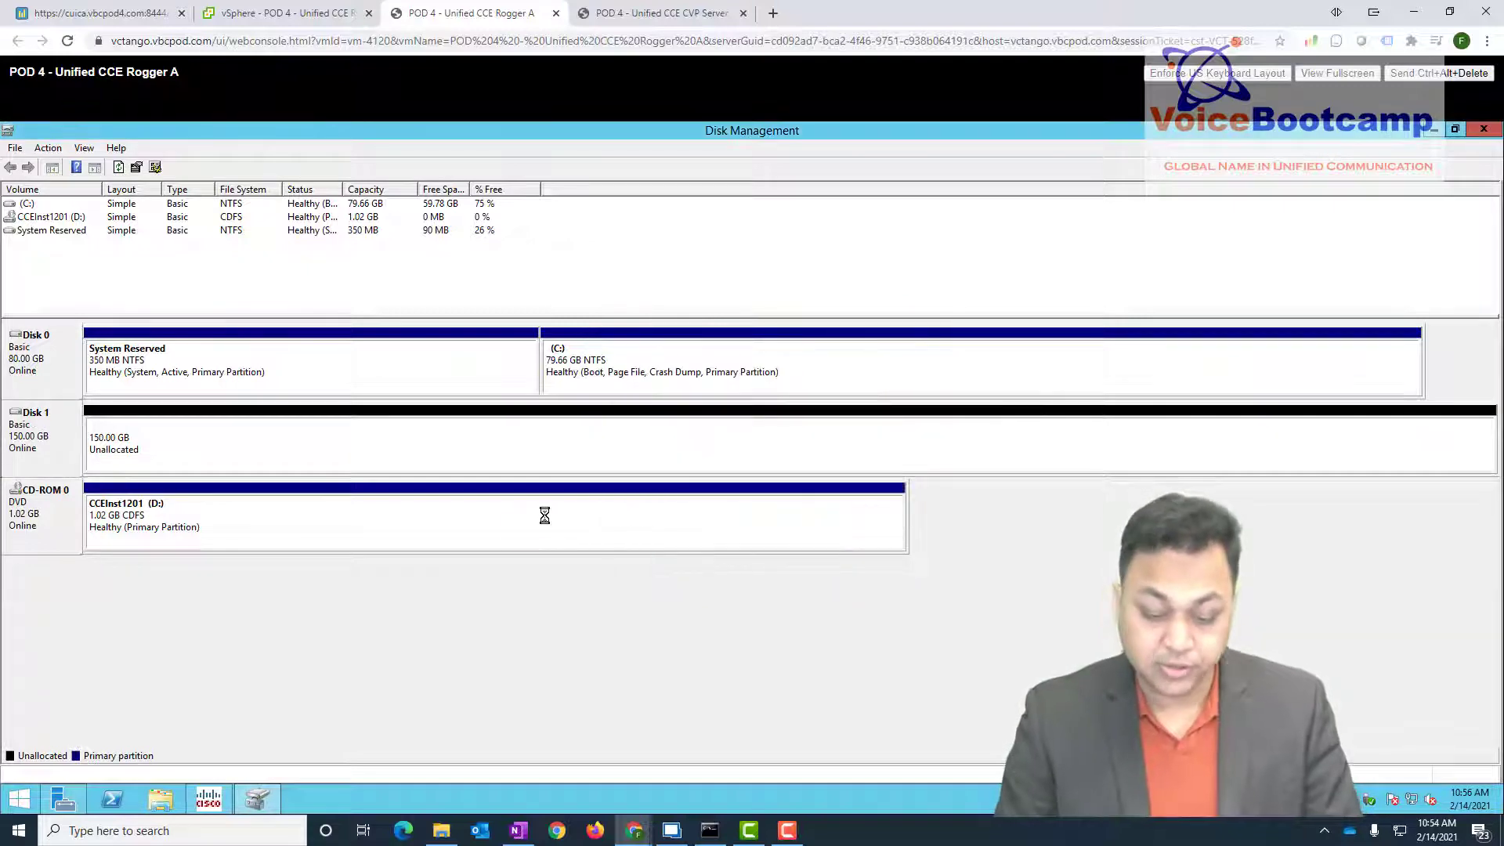
- Create a full-size simple volume on Disk 1 as drive E: labelled 'Data'
{"action": "left_click", "coordinate": [232, 449]}
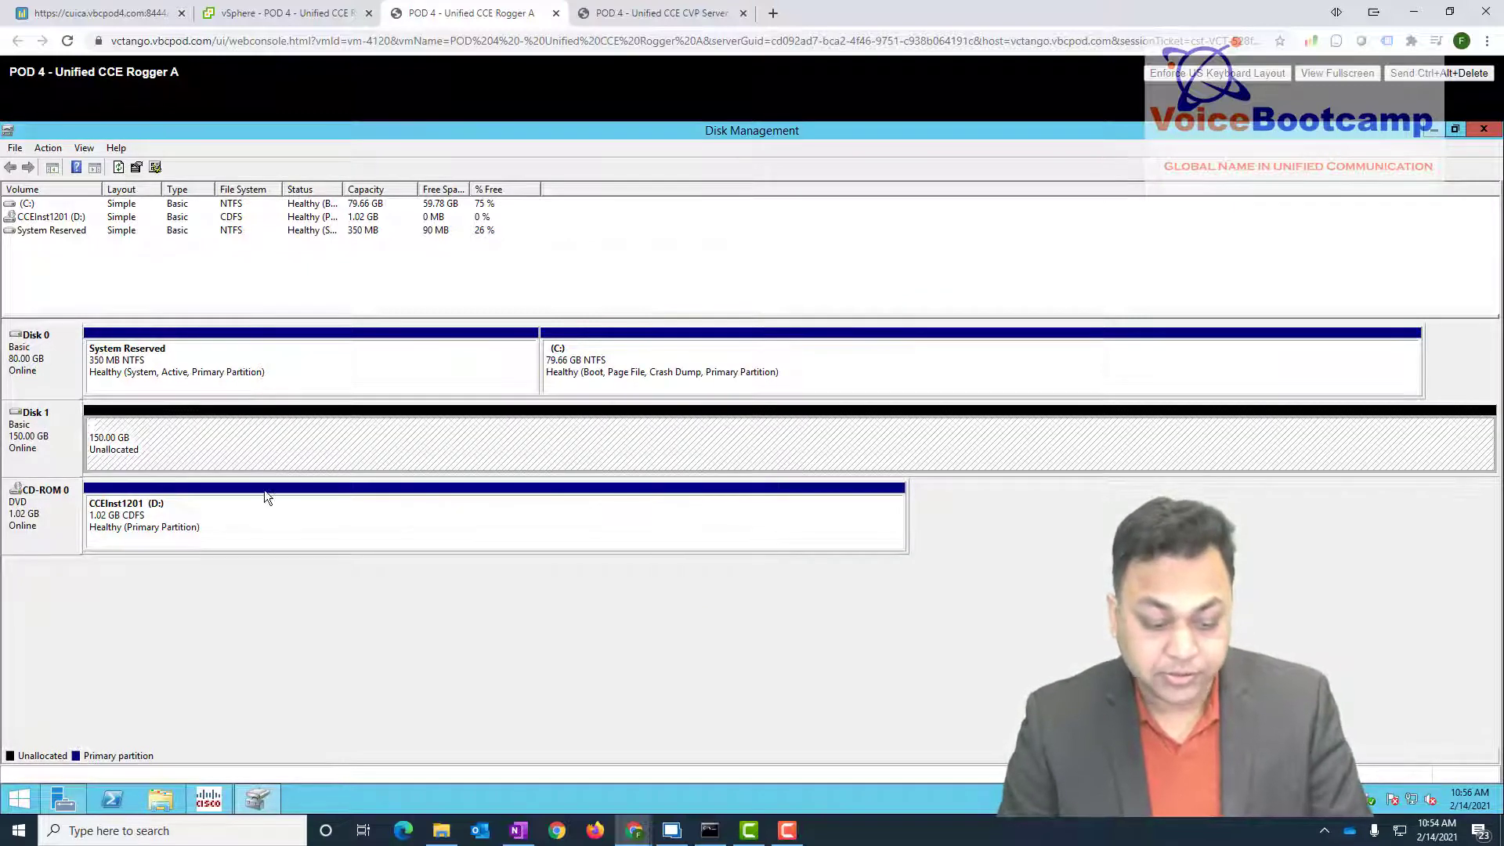
{"action": "right_click", "coordinate": [256, 443]}
{"action": "left_click", "coordinate": [293, 456]}
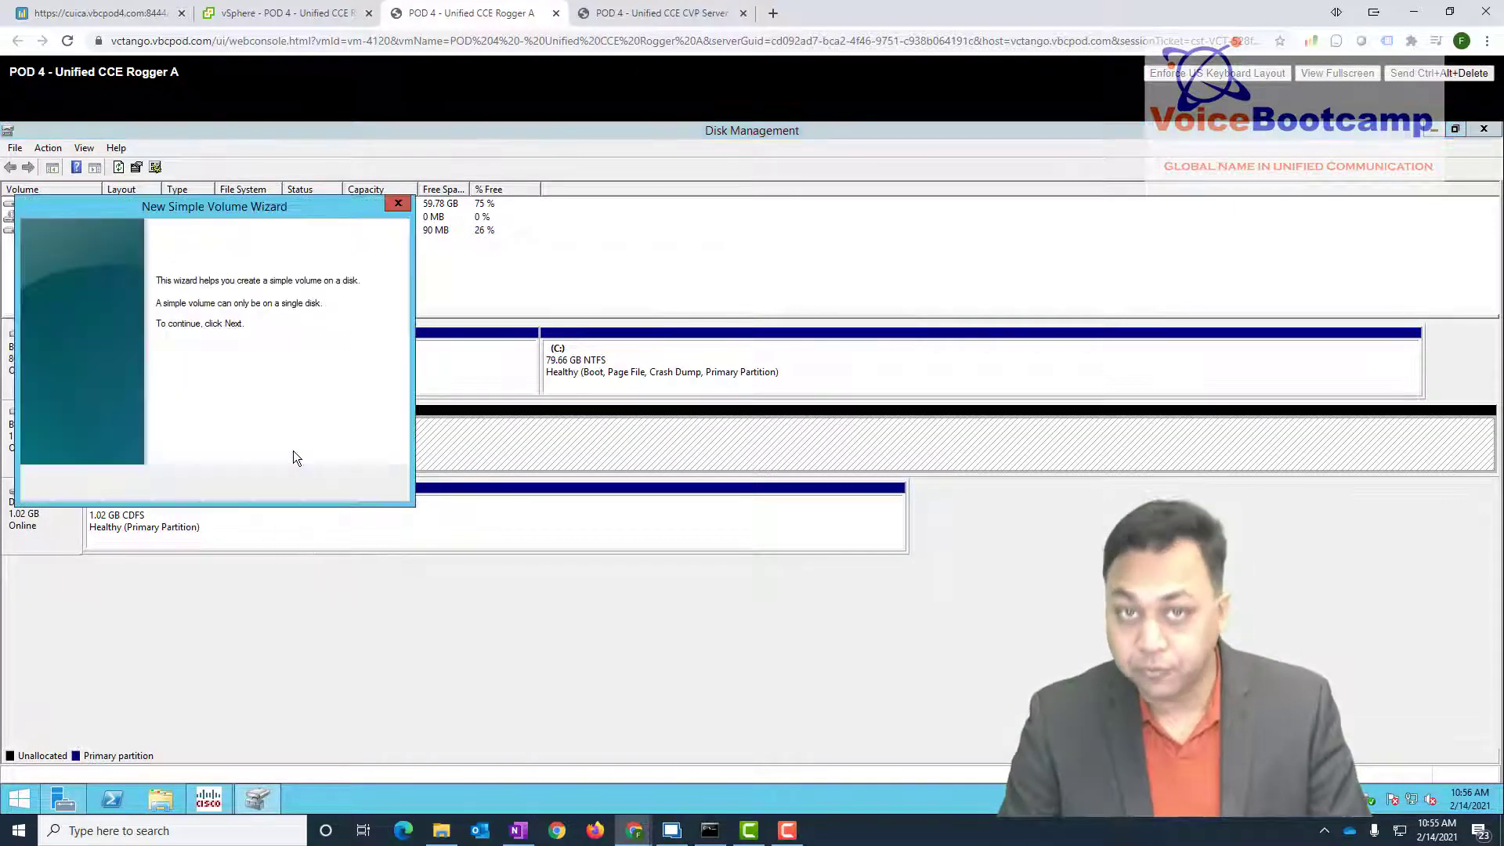
{"action": "left_click", "coordinate": [313, 483]}
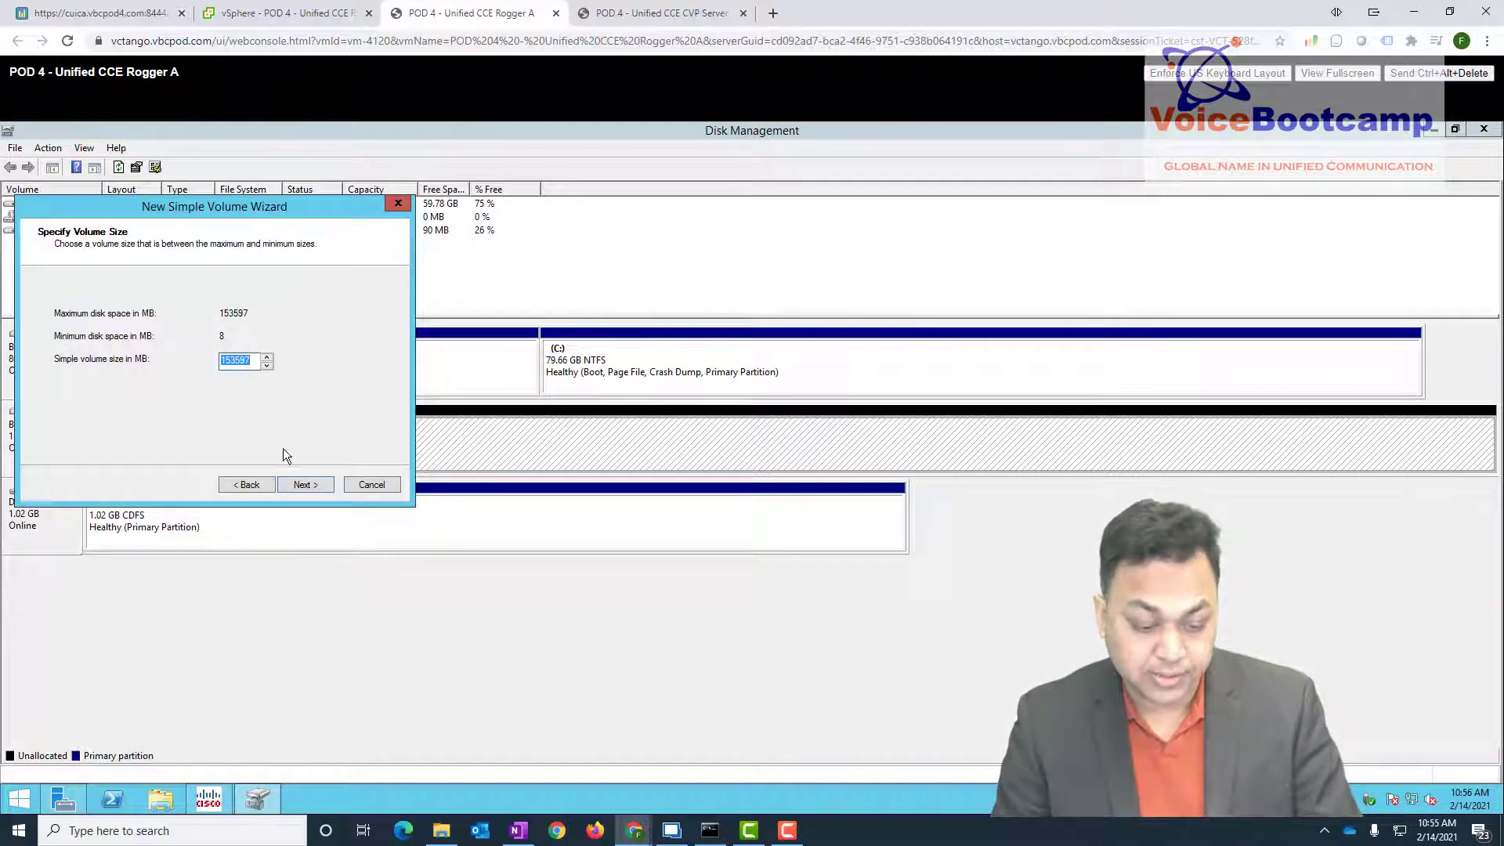
{"action": "left_click", "coordinate": [316, 485]}
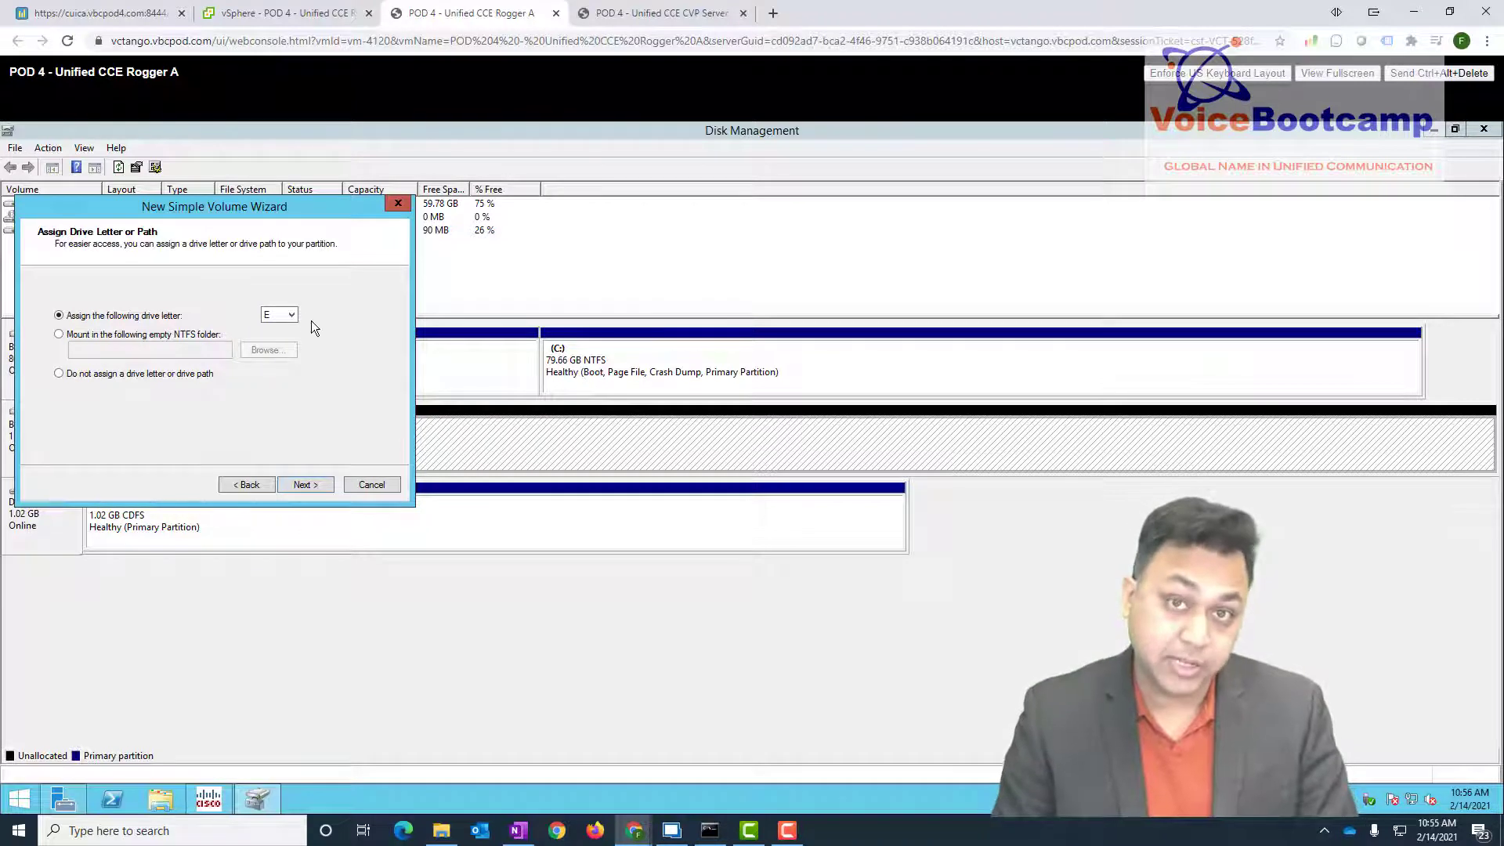
{"action": "left_click", "coordinate": [293, 487]}
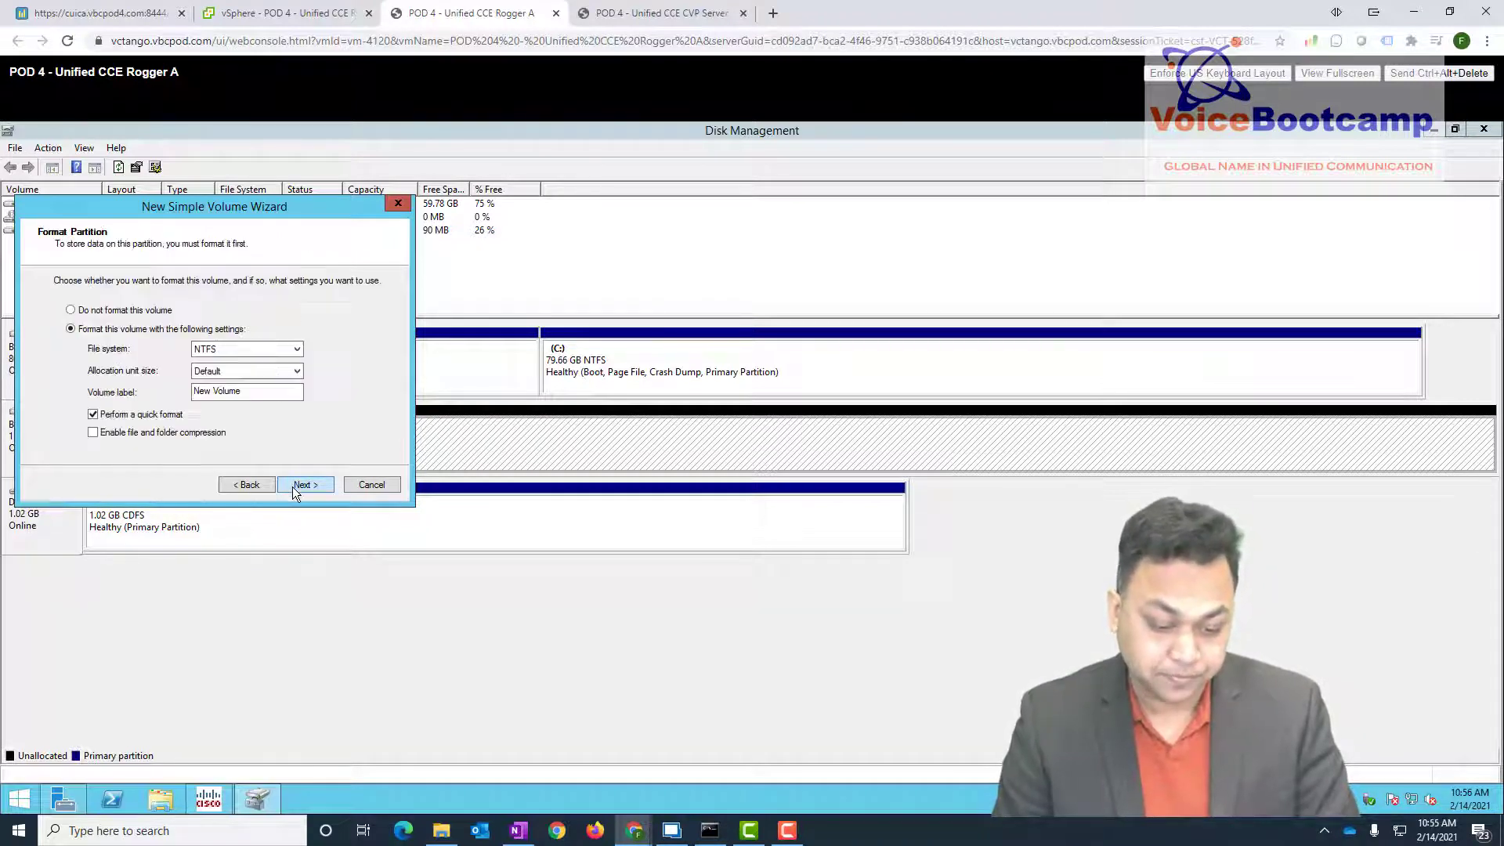
{"action": "left_click_drag", "start_coordinate": [251, 391], "coordinate": [37, 387]}
{"action": "type", "text": "Data"}
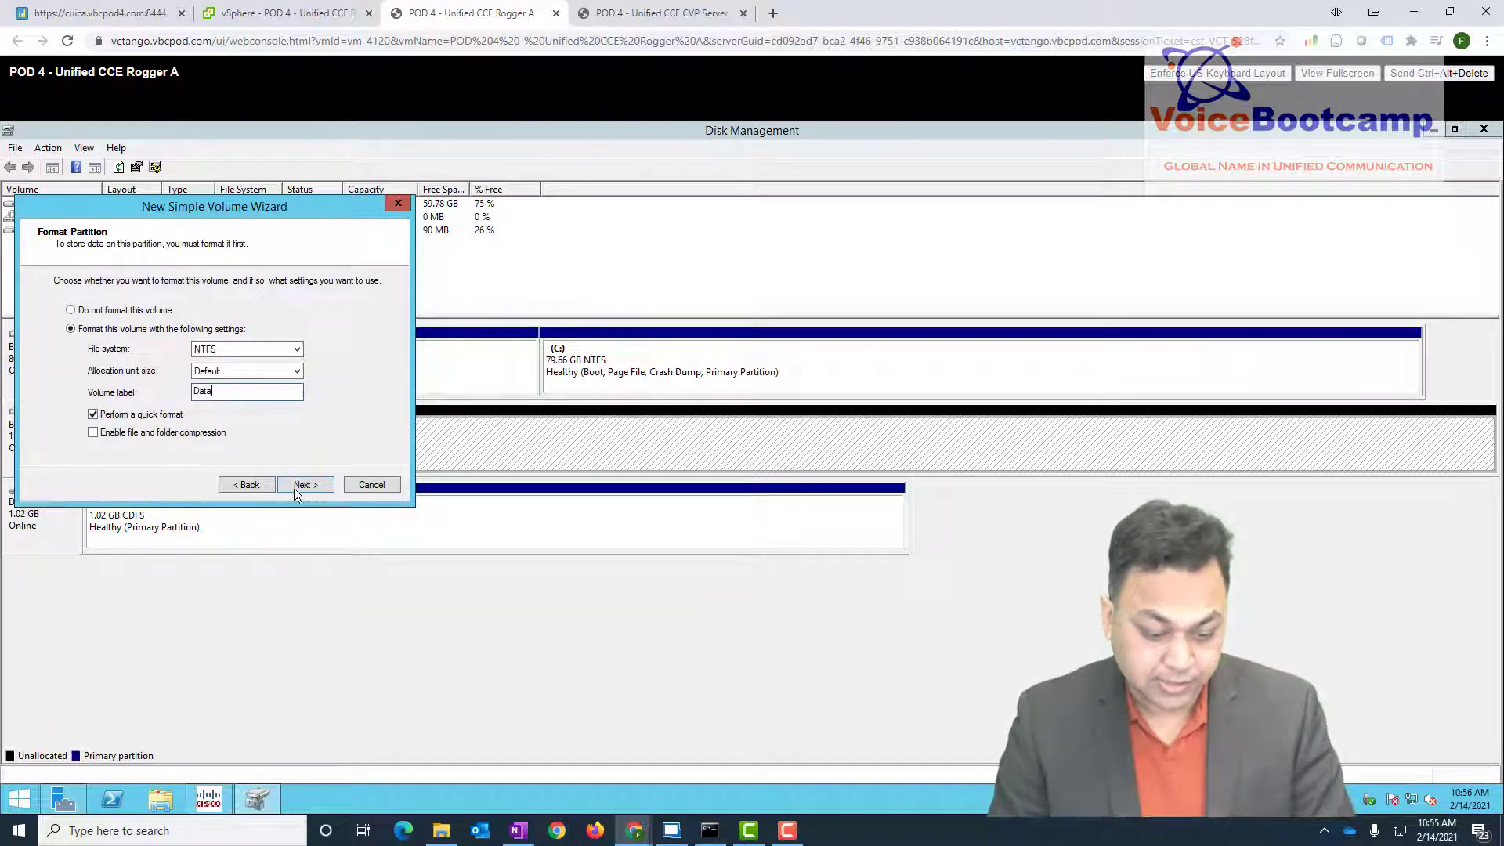
{"action": "left_click", "coordinate": [303, 485]}
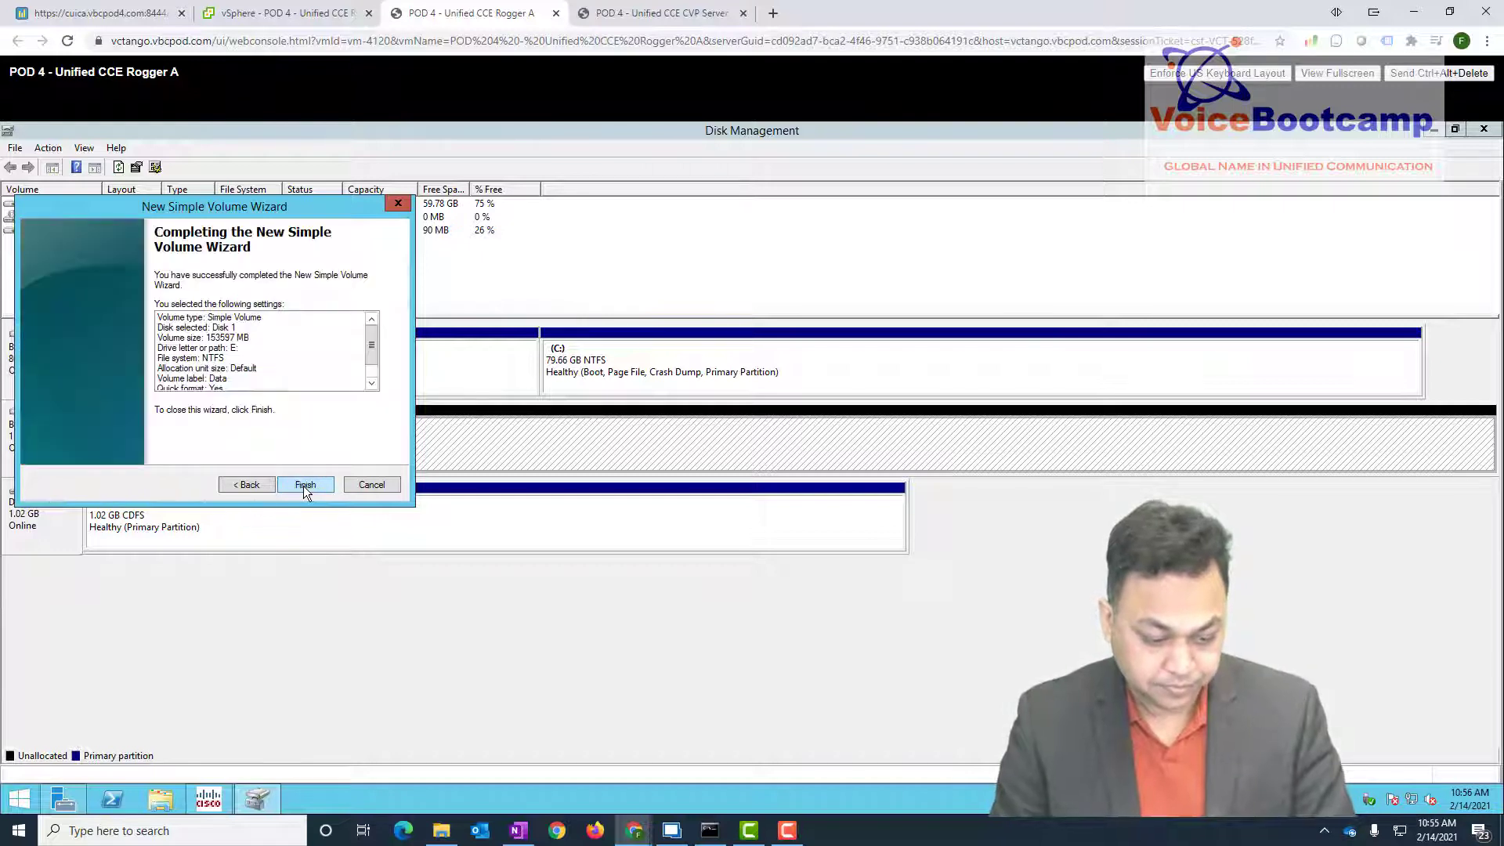
{"action": "left_click", "coordinate": [304, 485]}
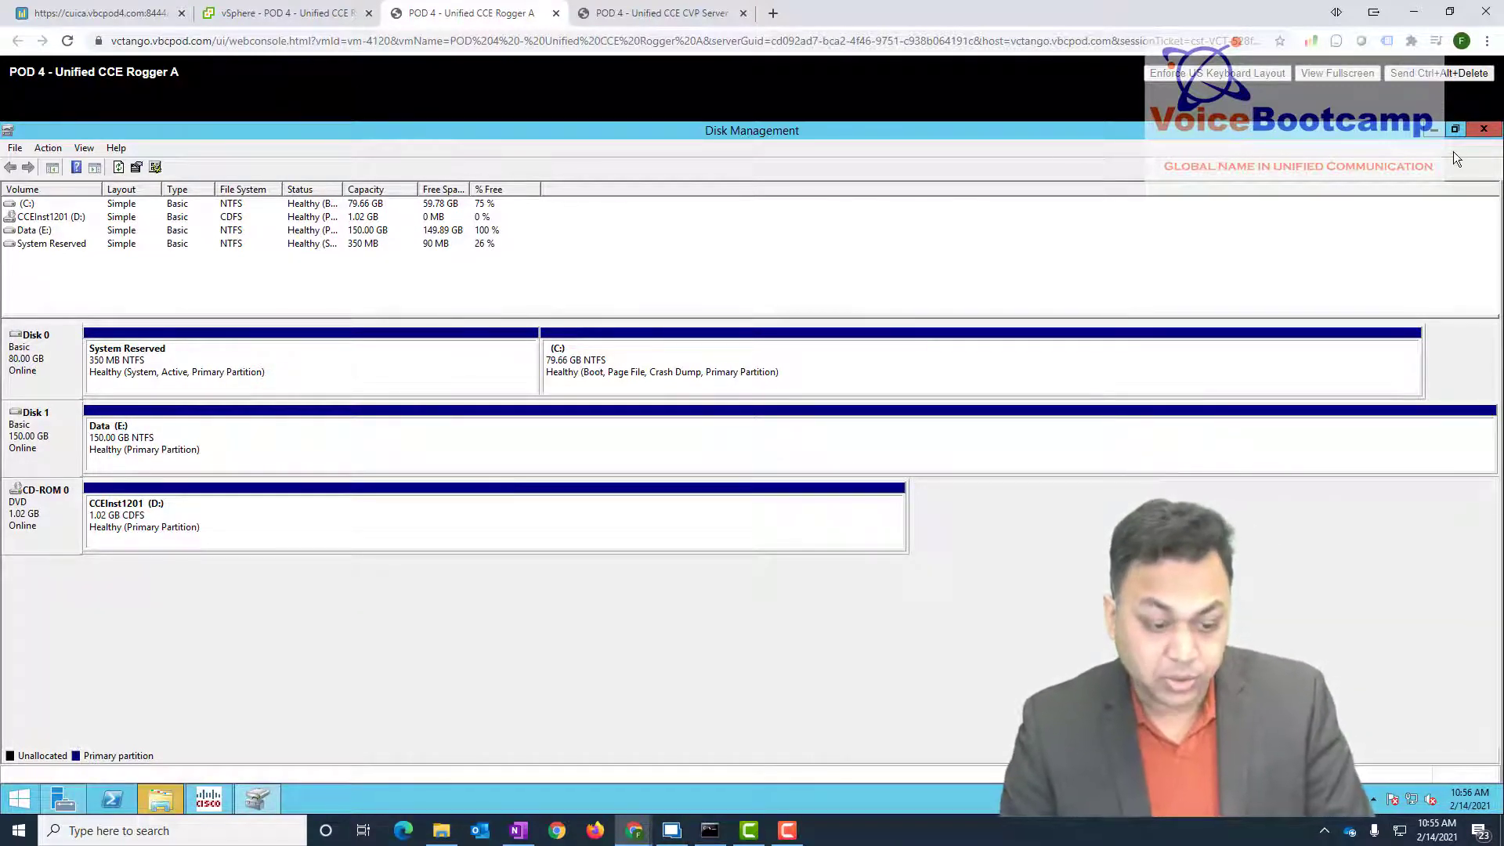
- Launch the AW-HDS-DDS A web console from vSphere and sign in with the password
{"action": "left_click", "coordinate": [286, 14]}
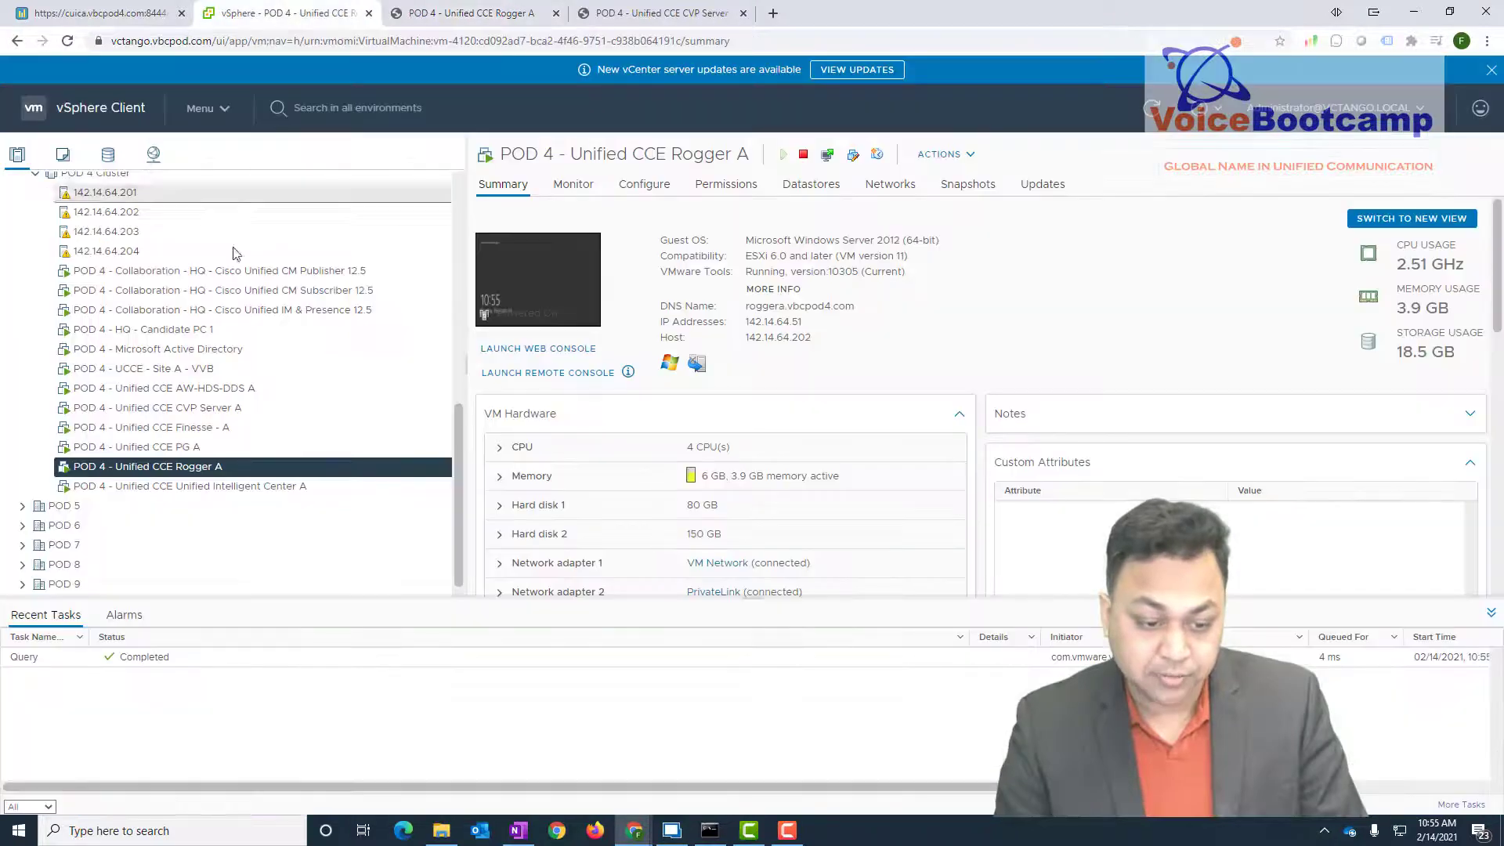
{"action": "left_click", "coordinate": [254, 388]}
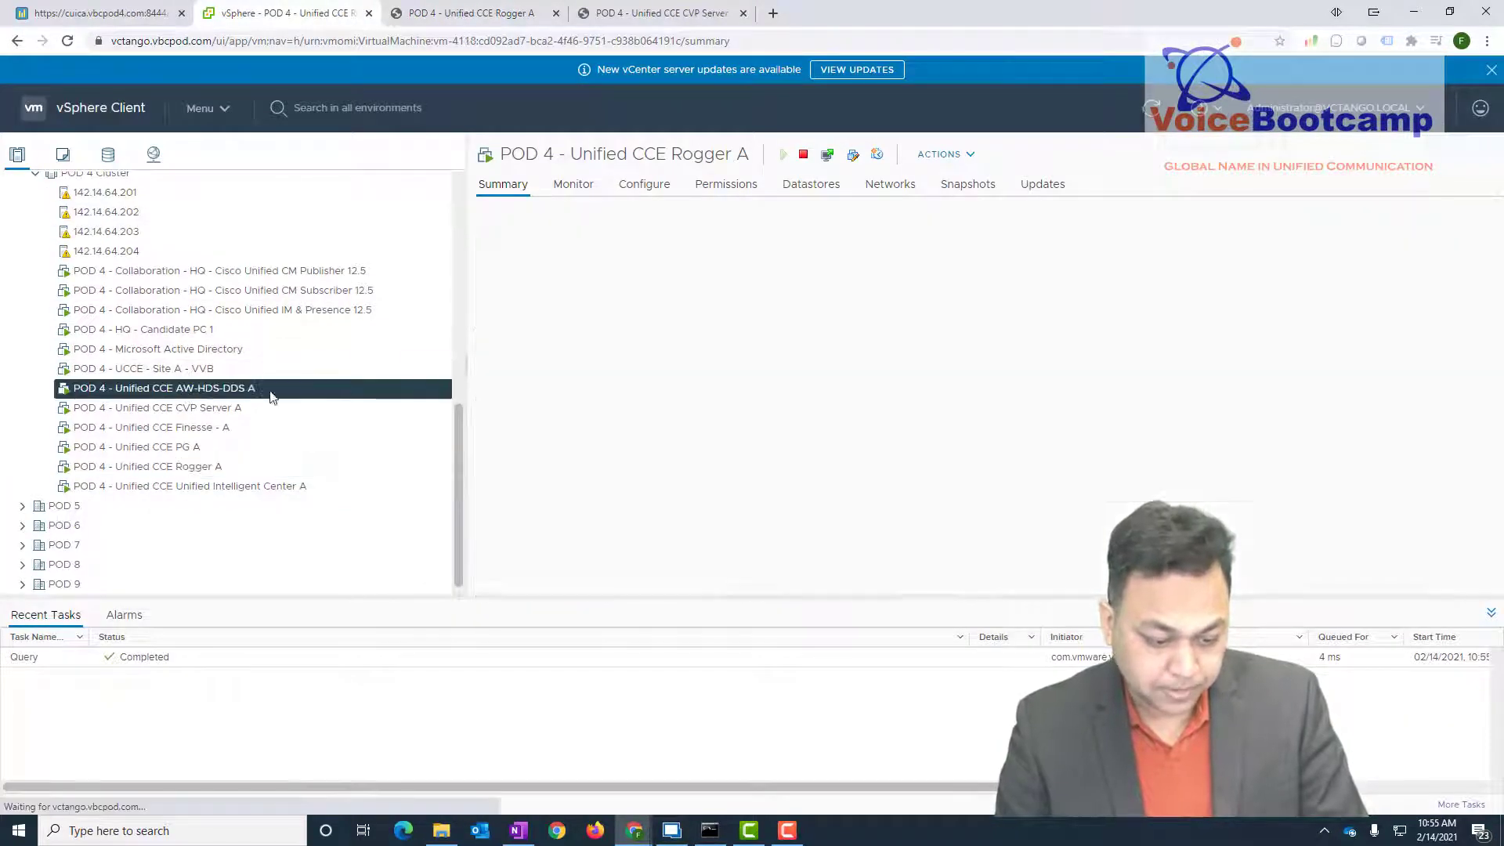
{"action": "left_click", "coordinate": [522, 302]}
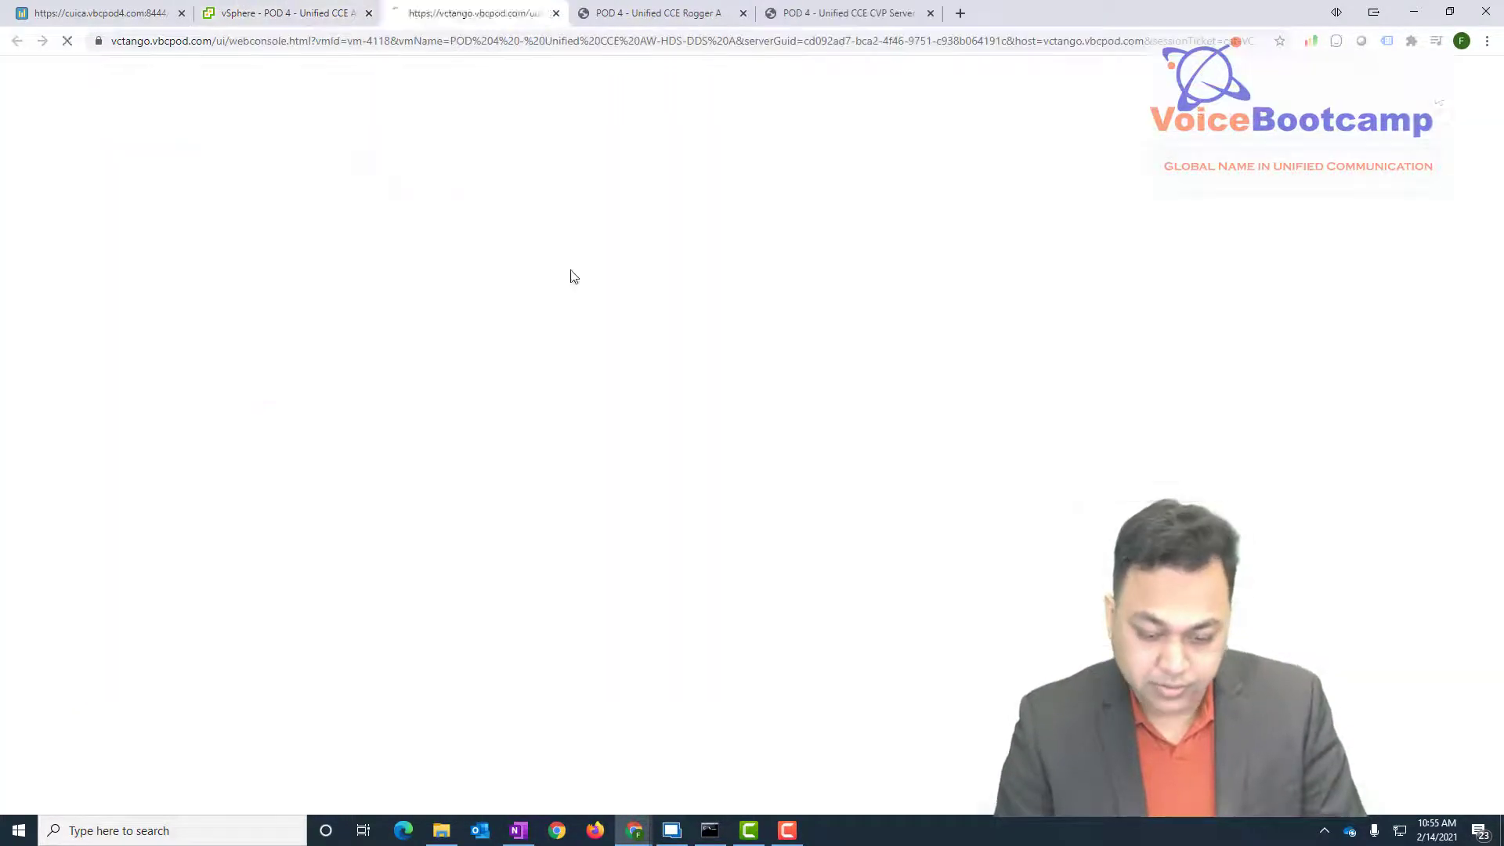
{"action": "left_click", "coordinate": [1438, 73]}
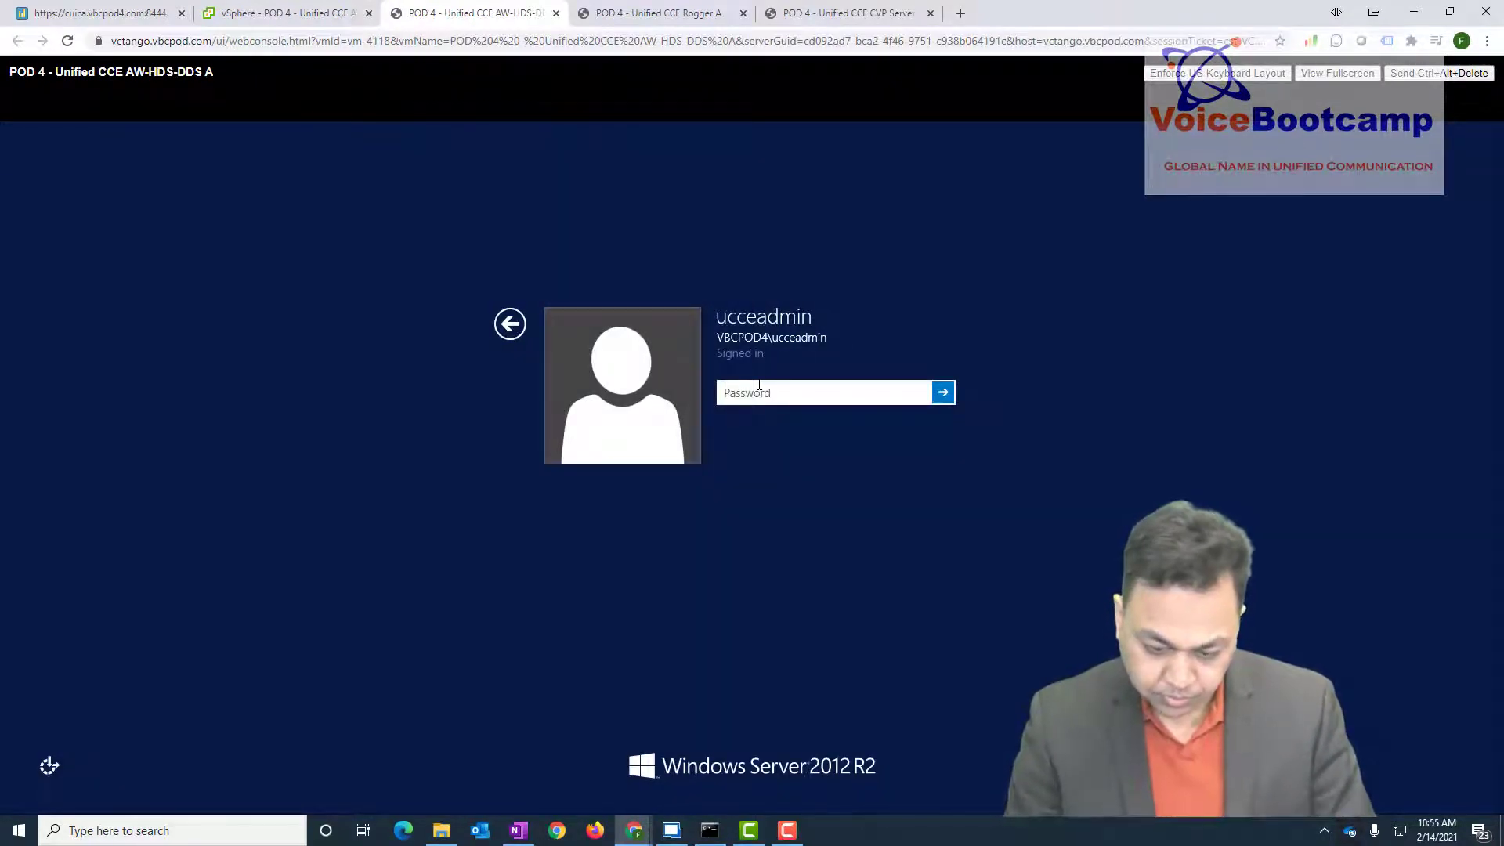
{"action": "type", "text": "*"}
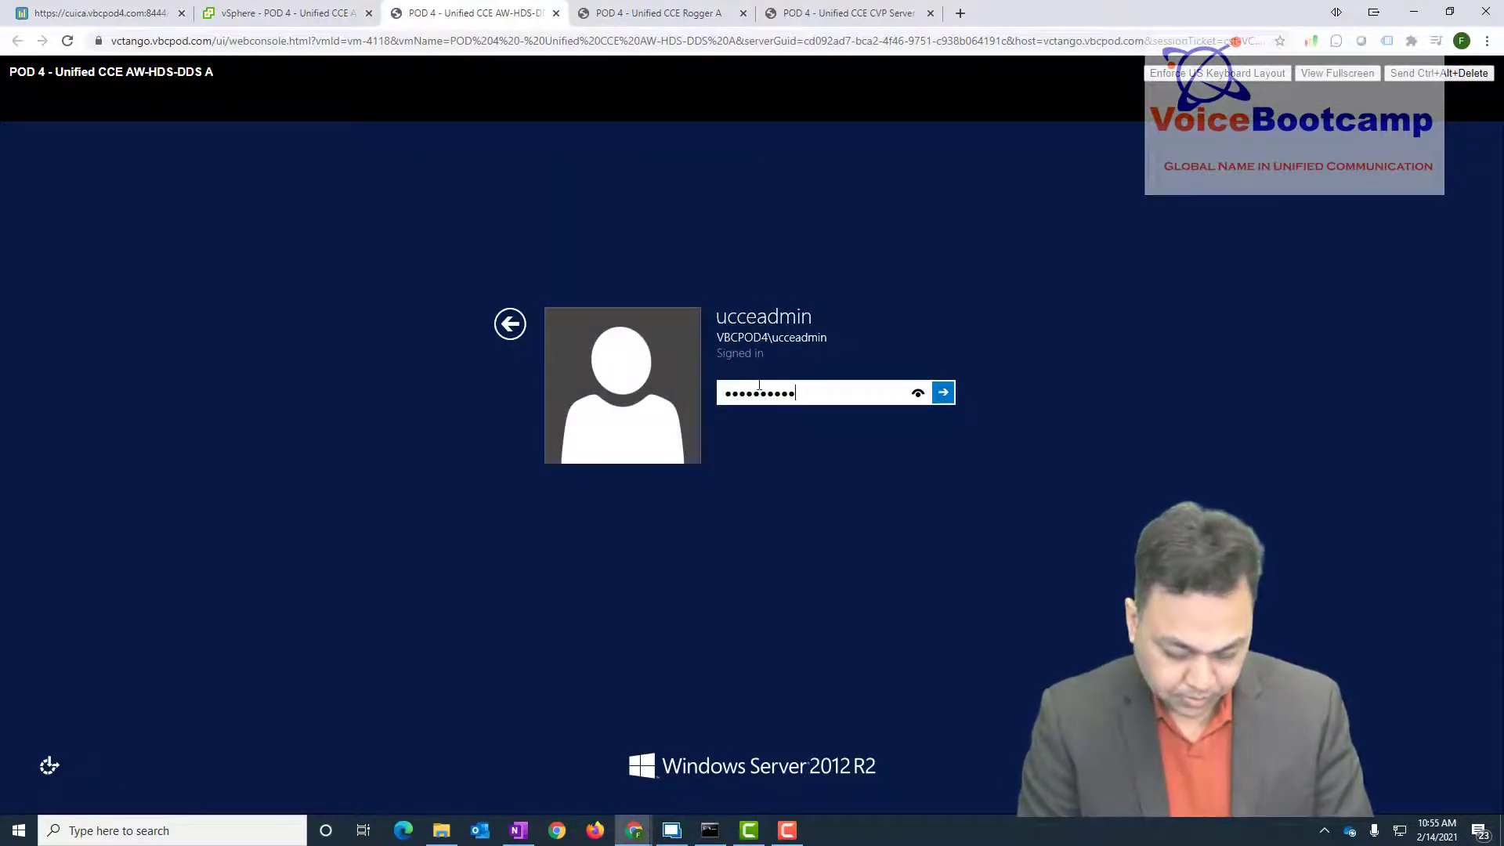
{"action": "key", "text": "Return"}
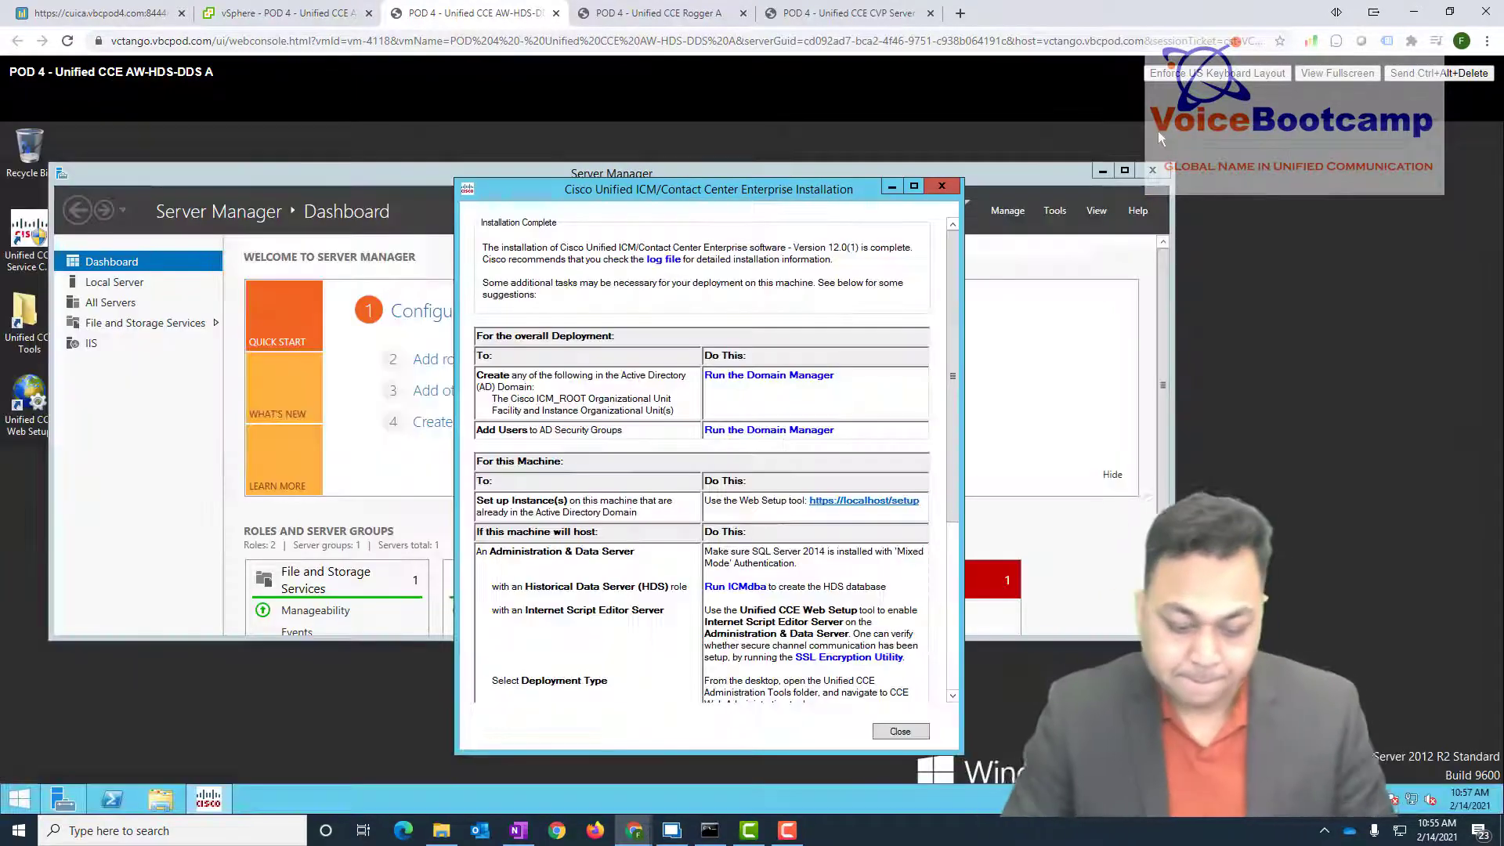
- Close Server Manager and open Disk Management maximized on AW-HDS-DDS A
{"action": "left_click", "coordinate": [1153, 171]}
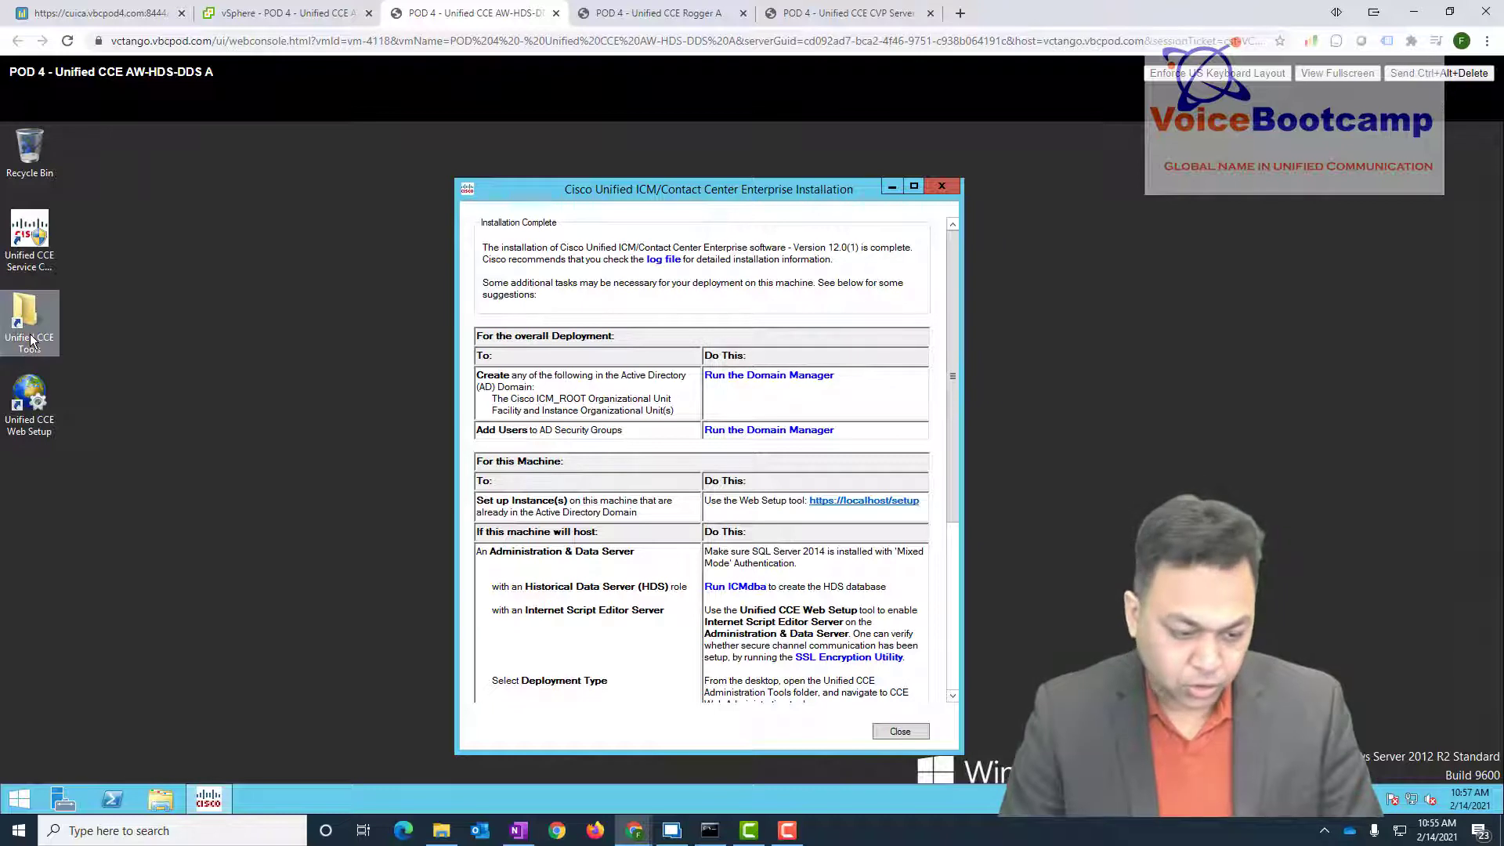
{"action": "right_click", "coordinate": [20, 799]}
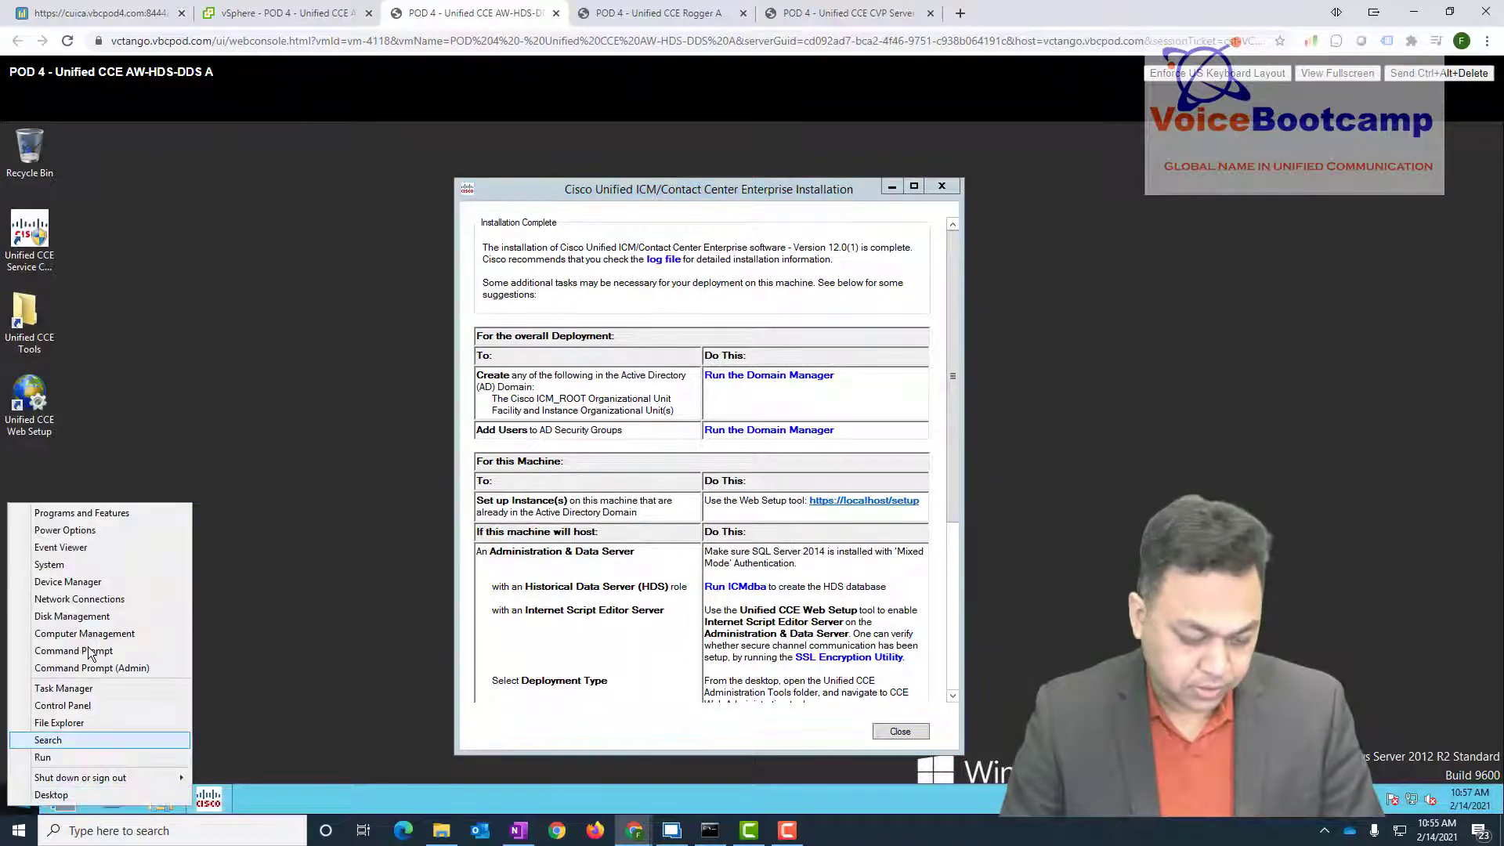
{"action": "left_click", "coordinate": [89, 617]}
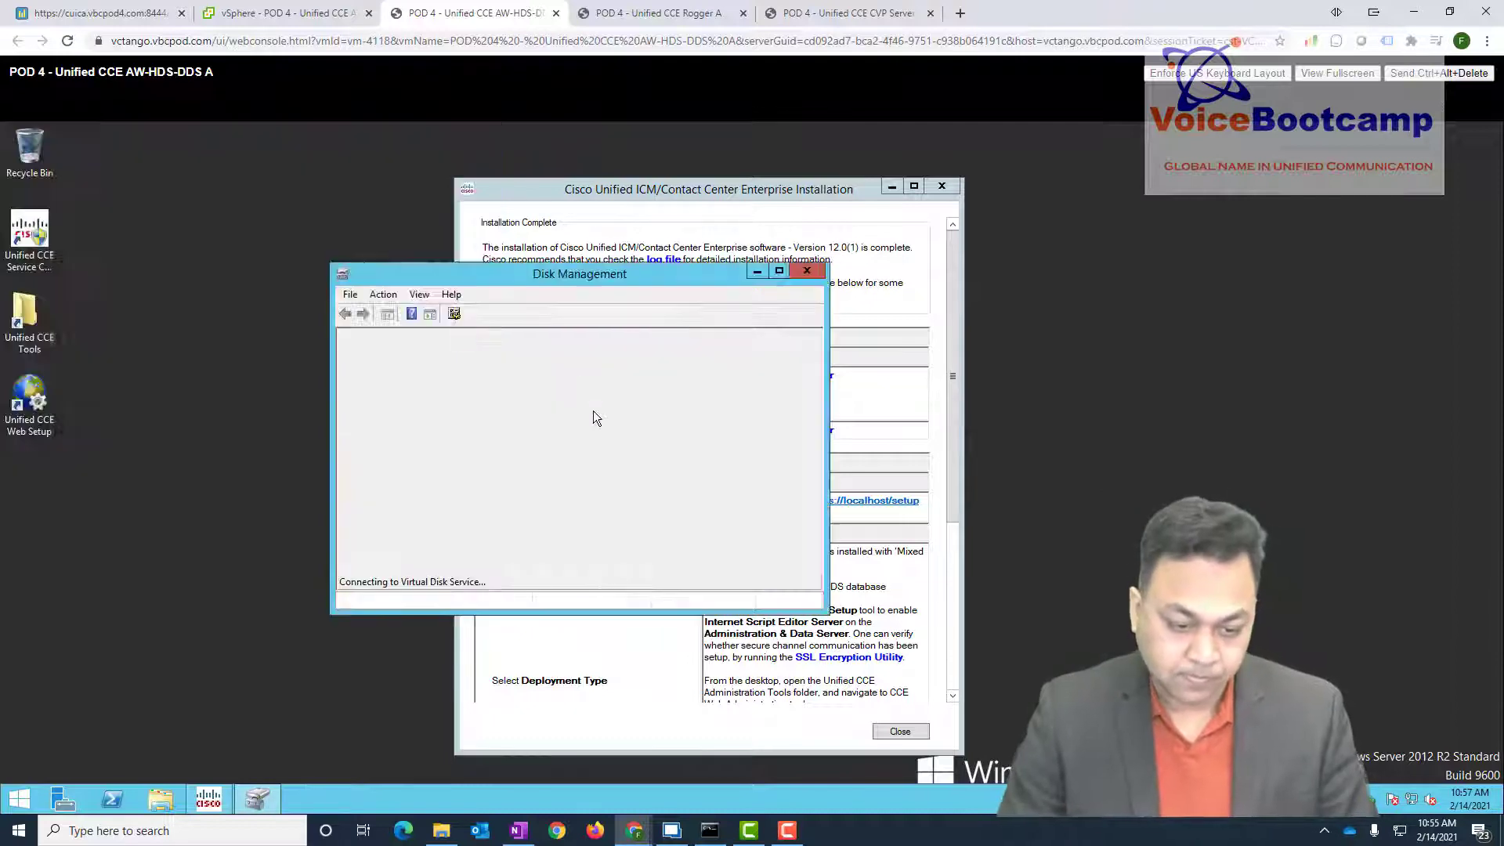
{"action": "left_click", "coordinate": [779, 272]}
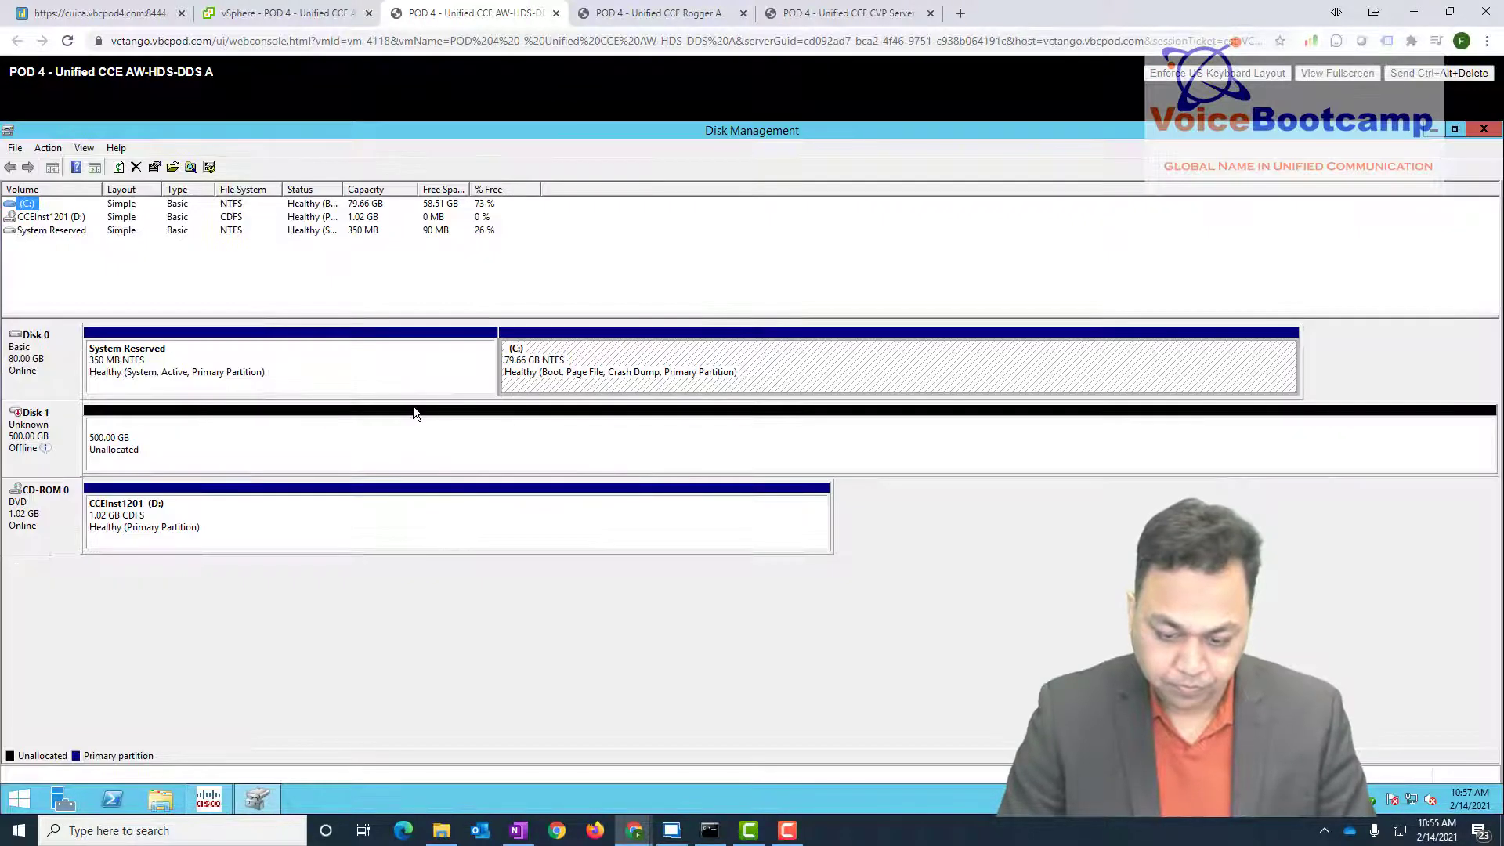
- Bring AW-HDS-DDS A's 500 GB Disk 1 online and initialize it
{"action": "right_click", "coordinate": [39, 426]}
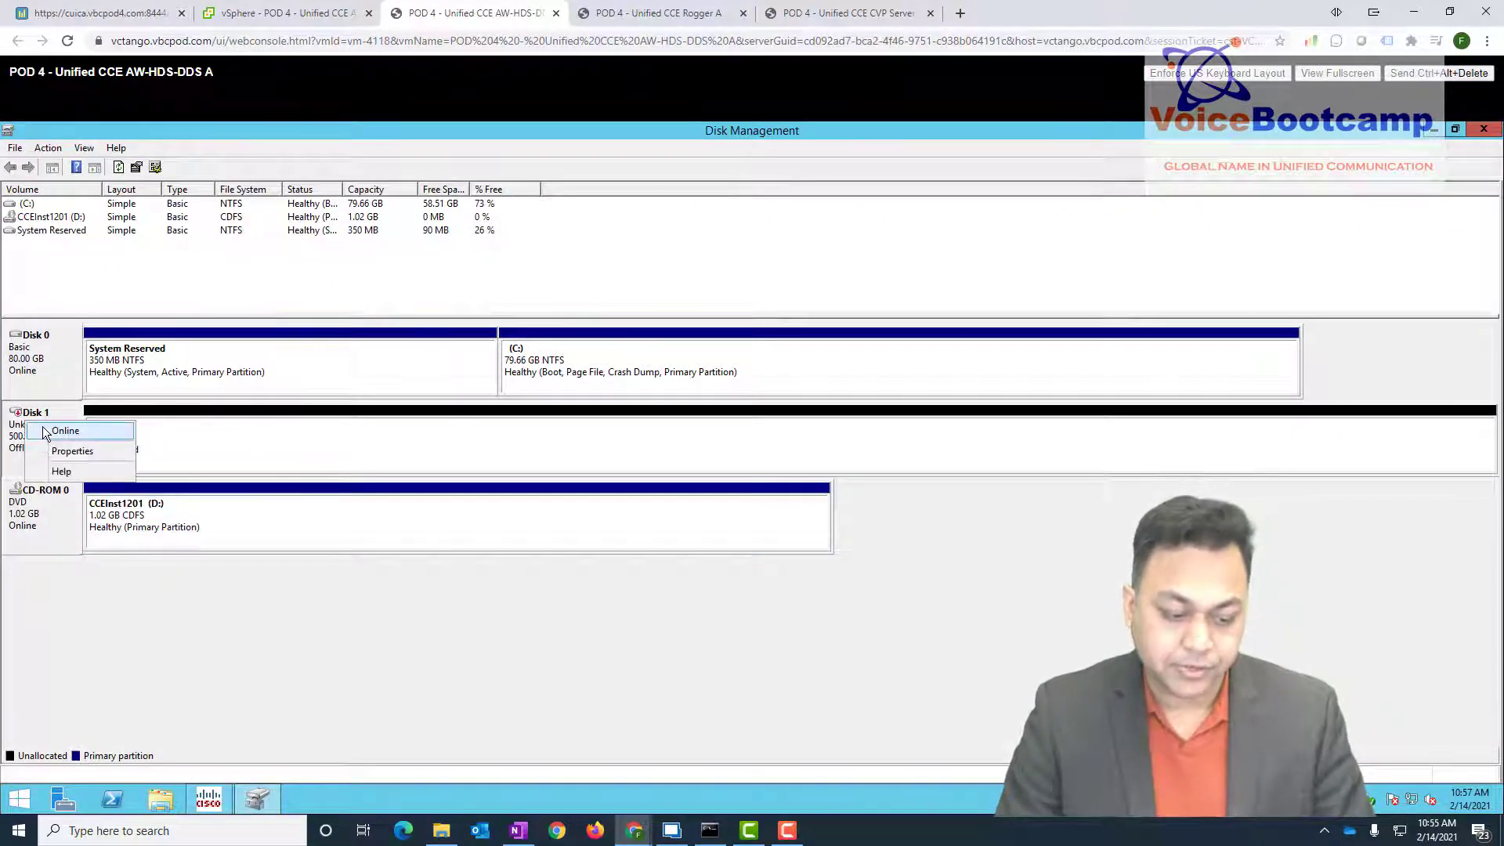
{"action": "left_click", "coordinate": [46, 431]}
{"action": "right_click", "coordinate": [43, 437]}
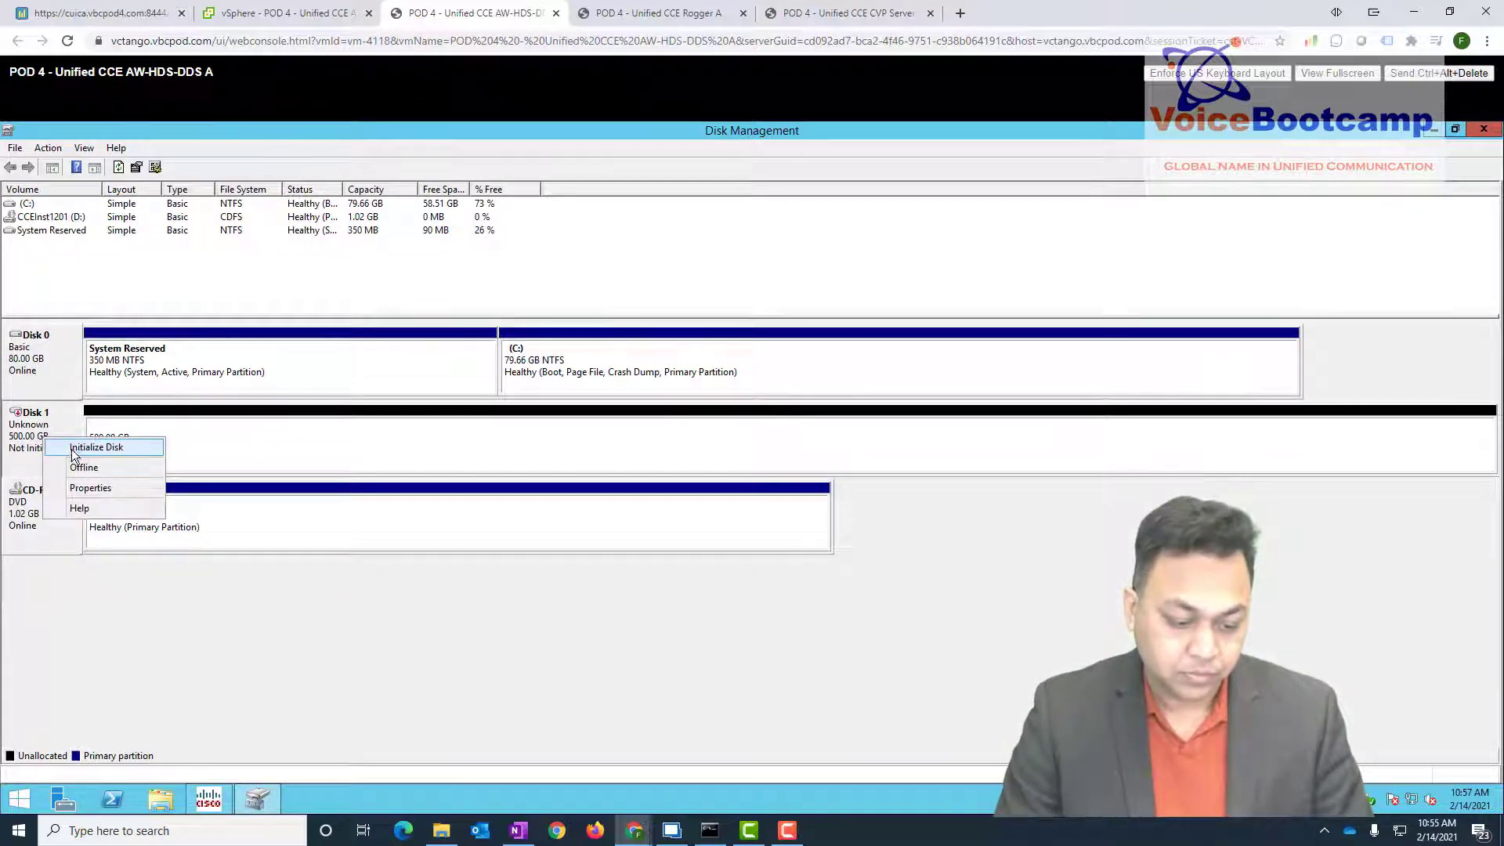
{"action": "left_click", "coordinate": [94, 445]}
{"action": "left_click", "coordinate": [804, 552]}
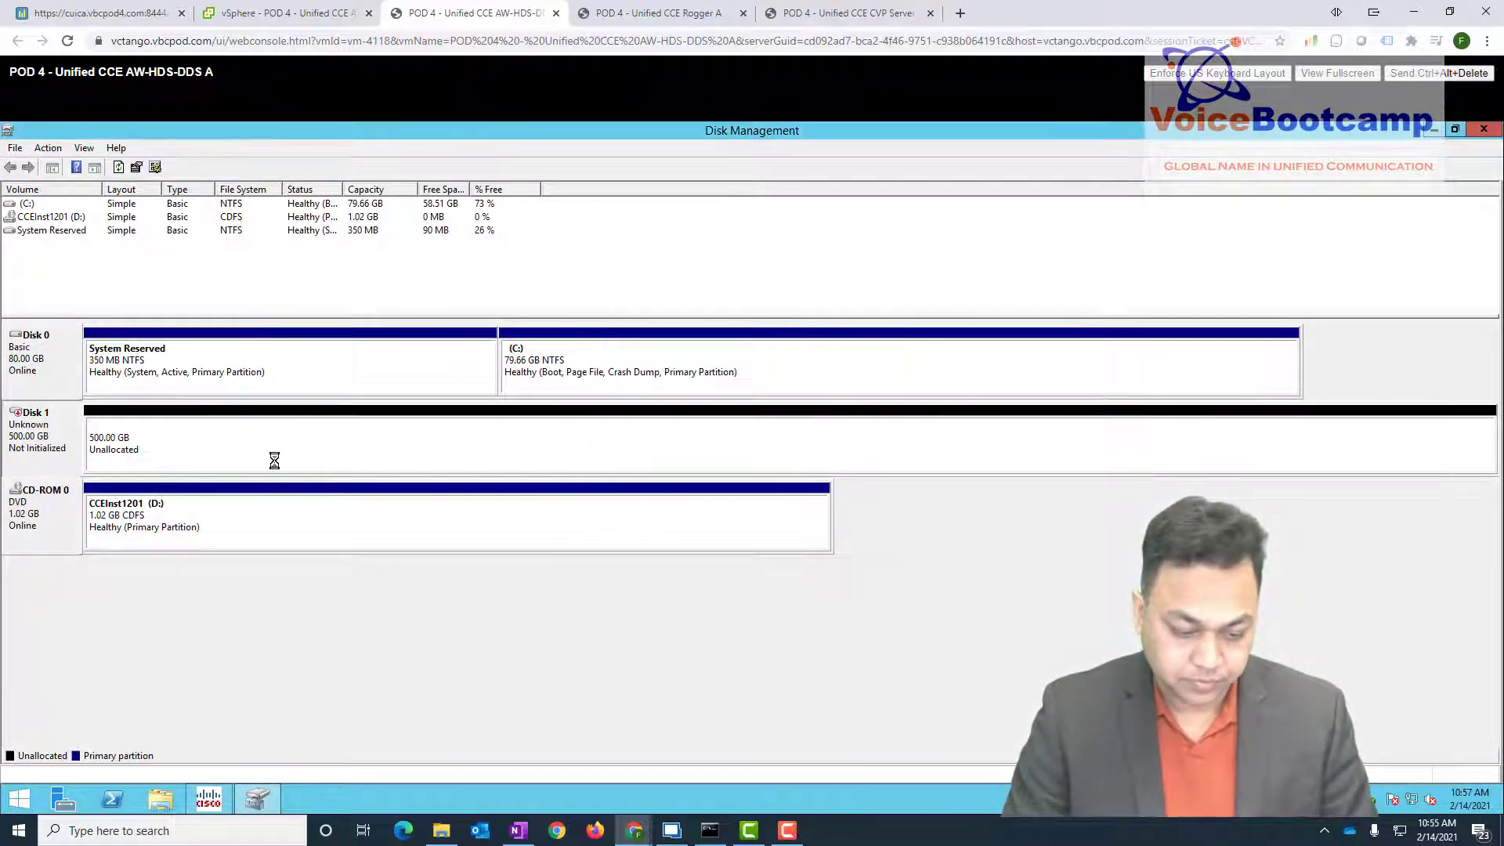
- Create a full 500 GB simple volume E: labelled 'Data', dismissing the format prompt
{"action": "right_click", "coordinate": [350, 467]}
{"action": "left_click", "coordinate": [391, 476]}
{"action": "key", "text": "Return"}
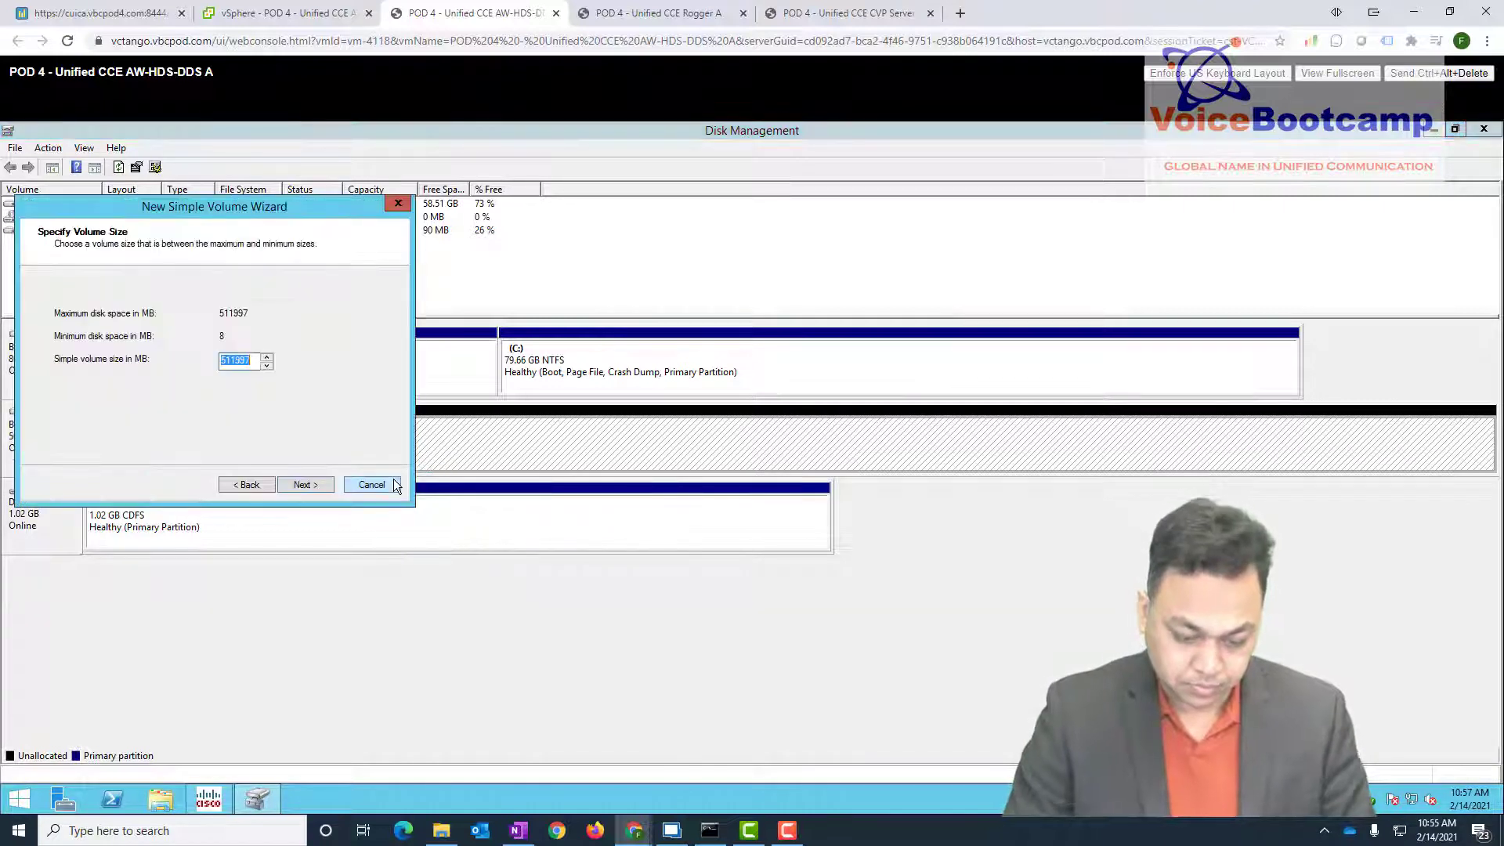
{"action": "key", "text": "Return"}
{"action": "key", "text": "Return"}
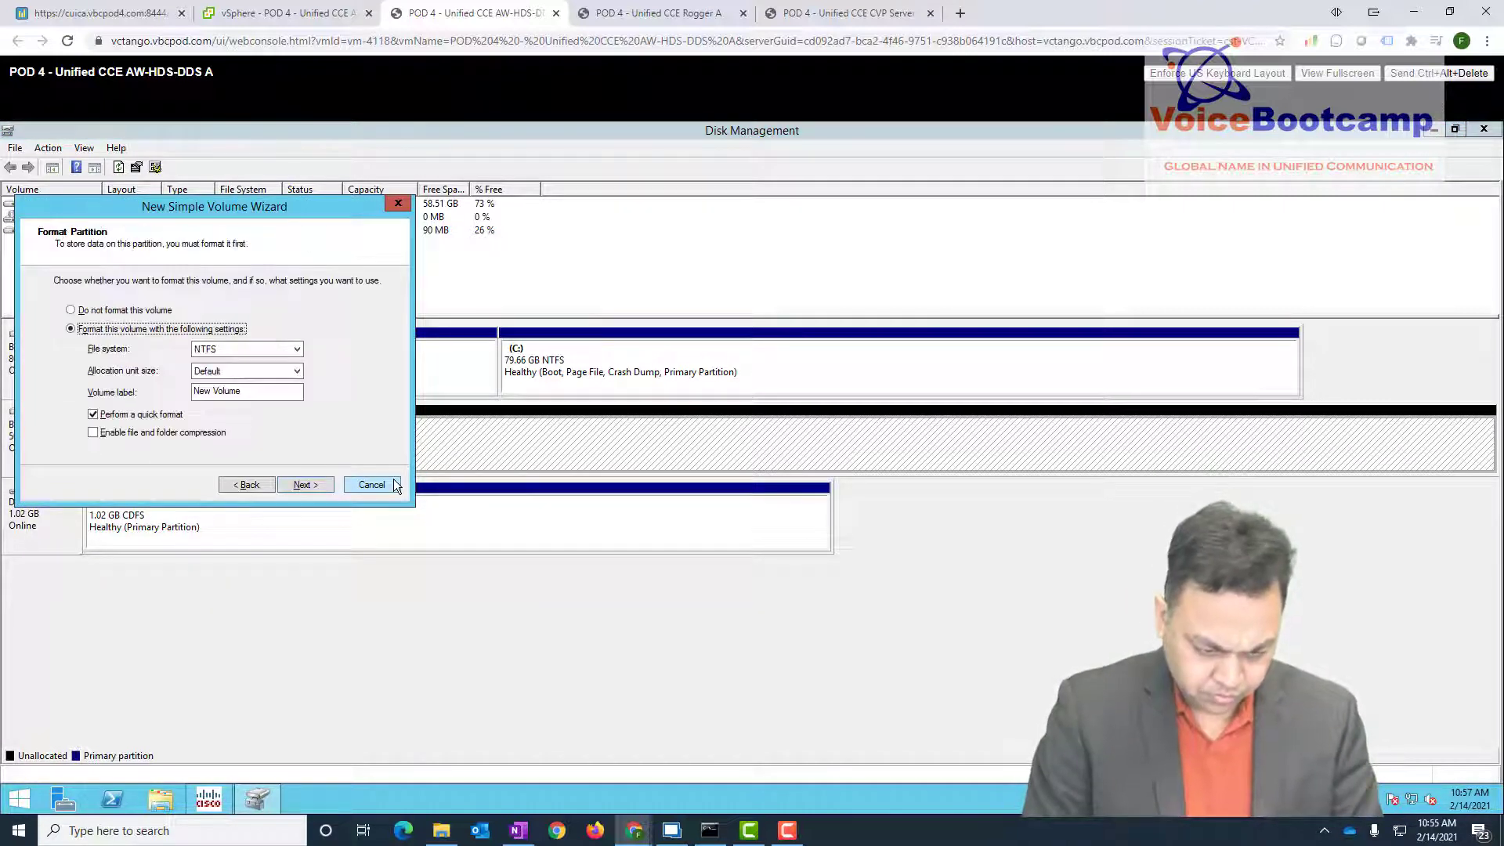
{"action": "key", "text": "Tab"}
{"action": "key", "text": "Tab"}
{"action": "key", "text": "Tab"}
{"action": "type", "text": "Data"}
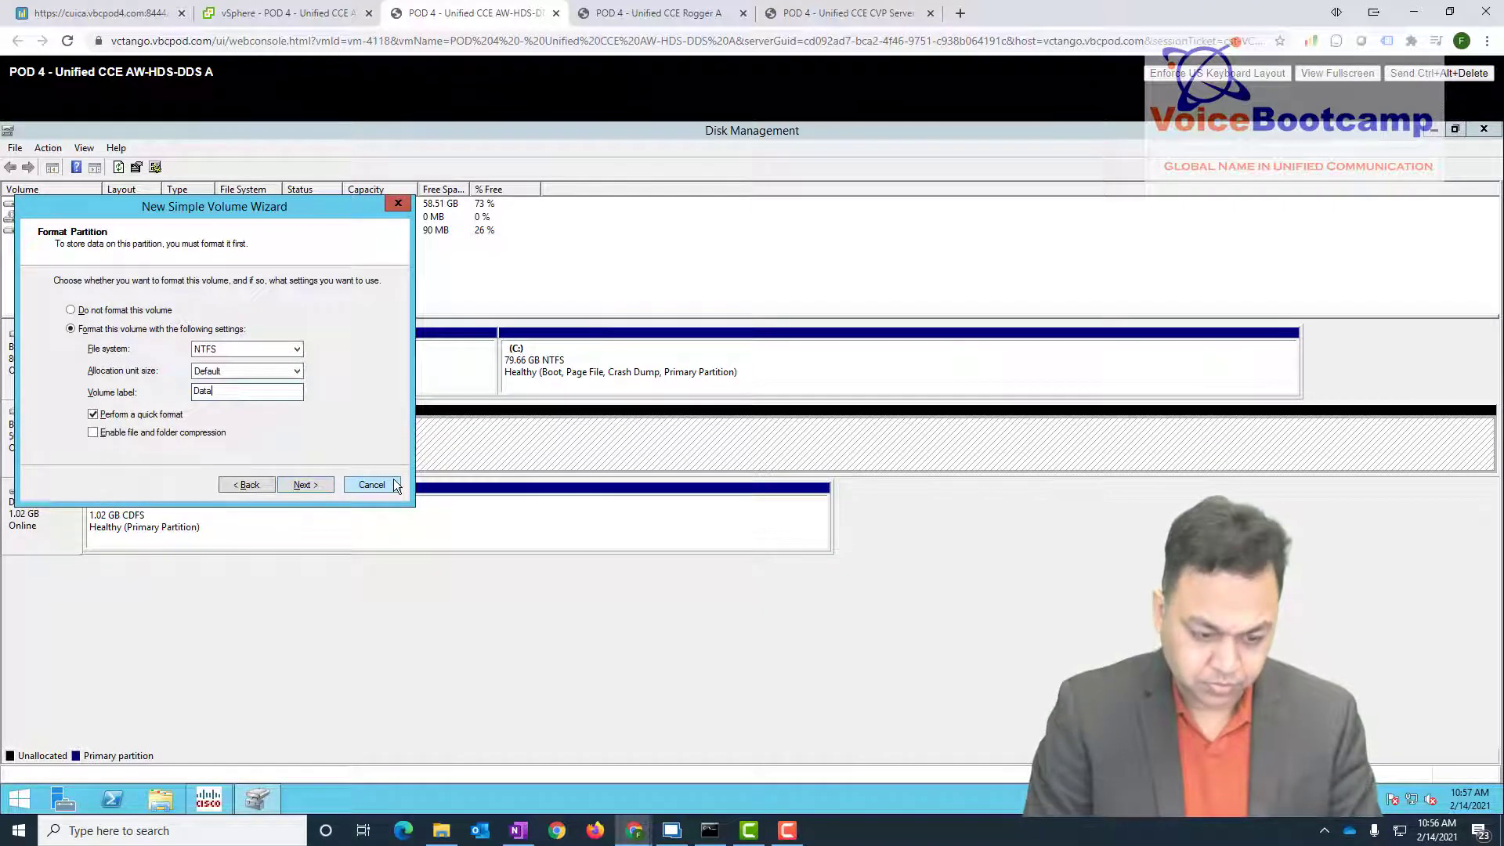
{"action": "key", "text": "Return"}
{"action": "key", "text": "Return"}
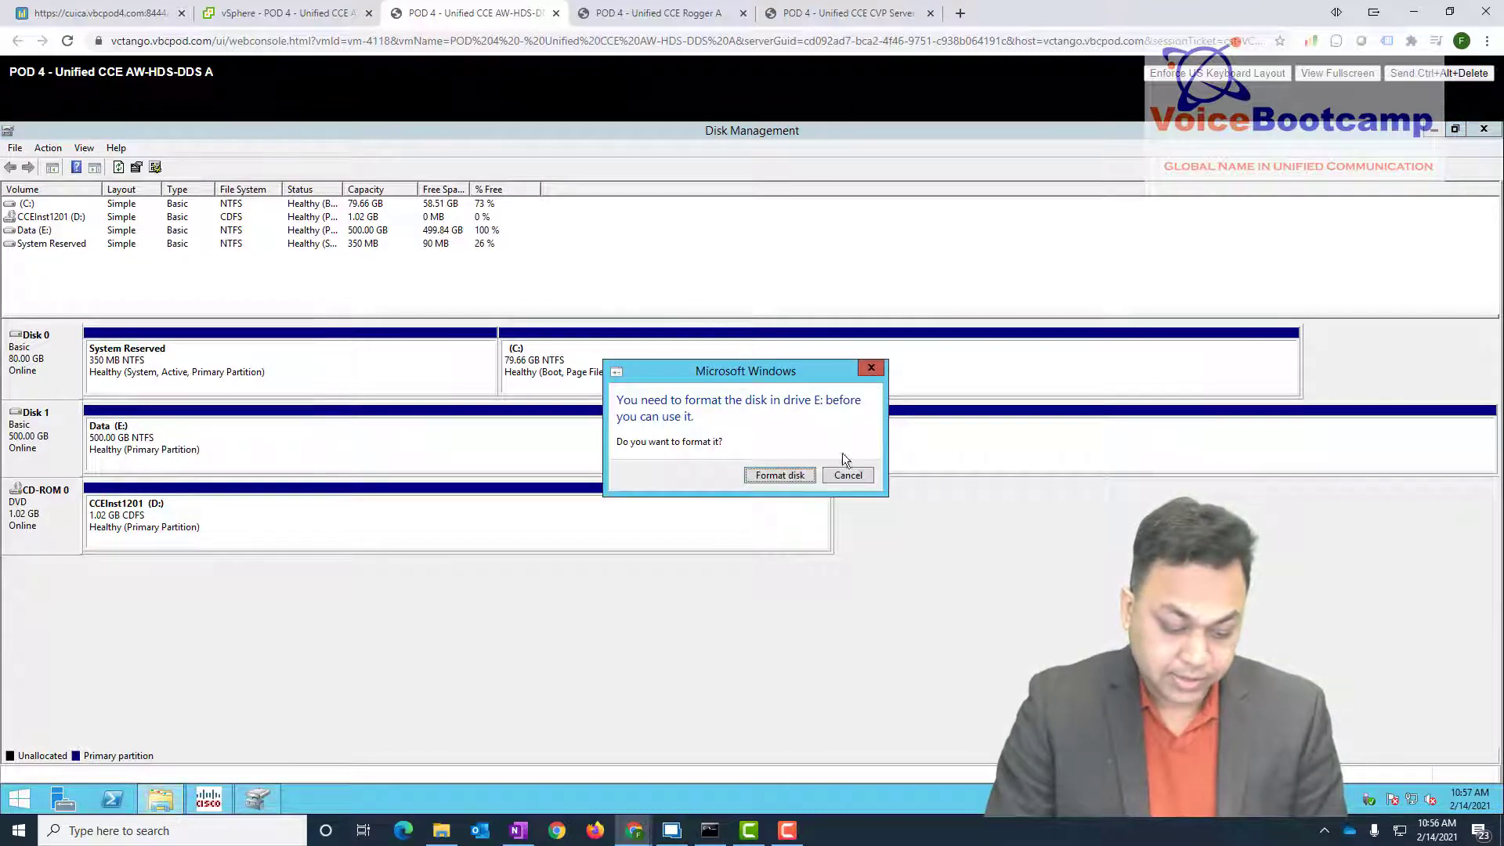
{"action": "left_click", "coordinate": [847, 476]}
- Verify the new E: drive in This PC, then close This PC and Disk Management
{"action": "left_click", "coordinate": [162, 799]}
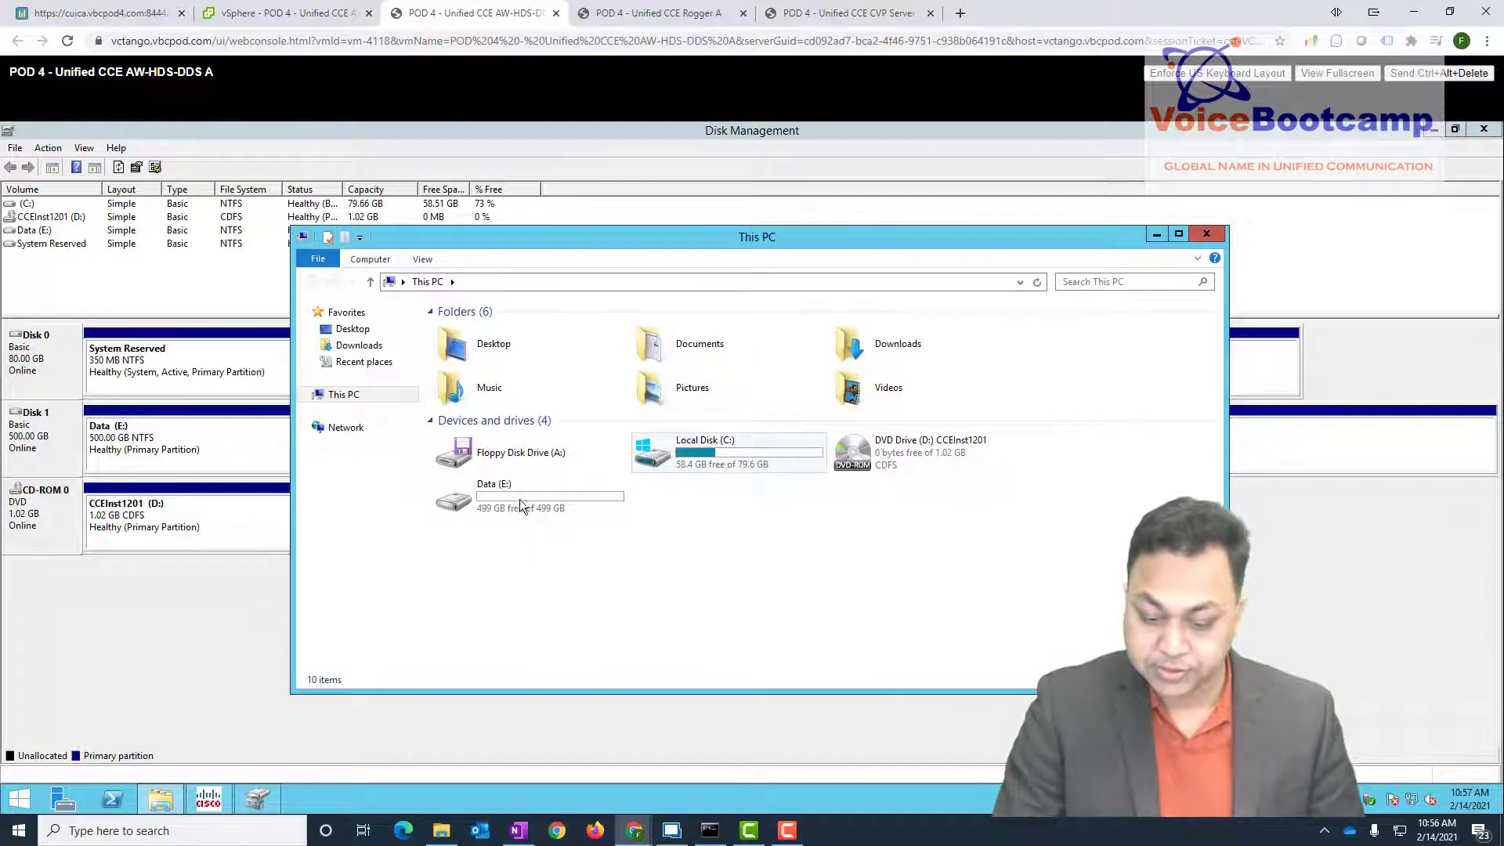
{"action": "left_click", "coordinate": [1204, 236]}
{"action": "left_click", "coordinate": [1484, 129]}
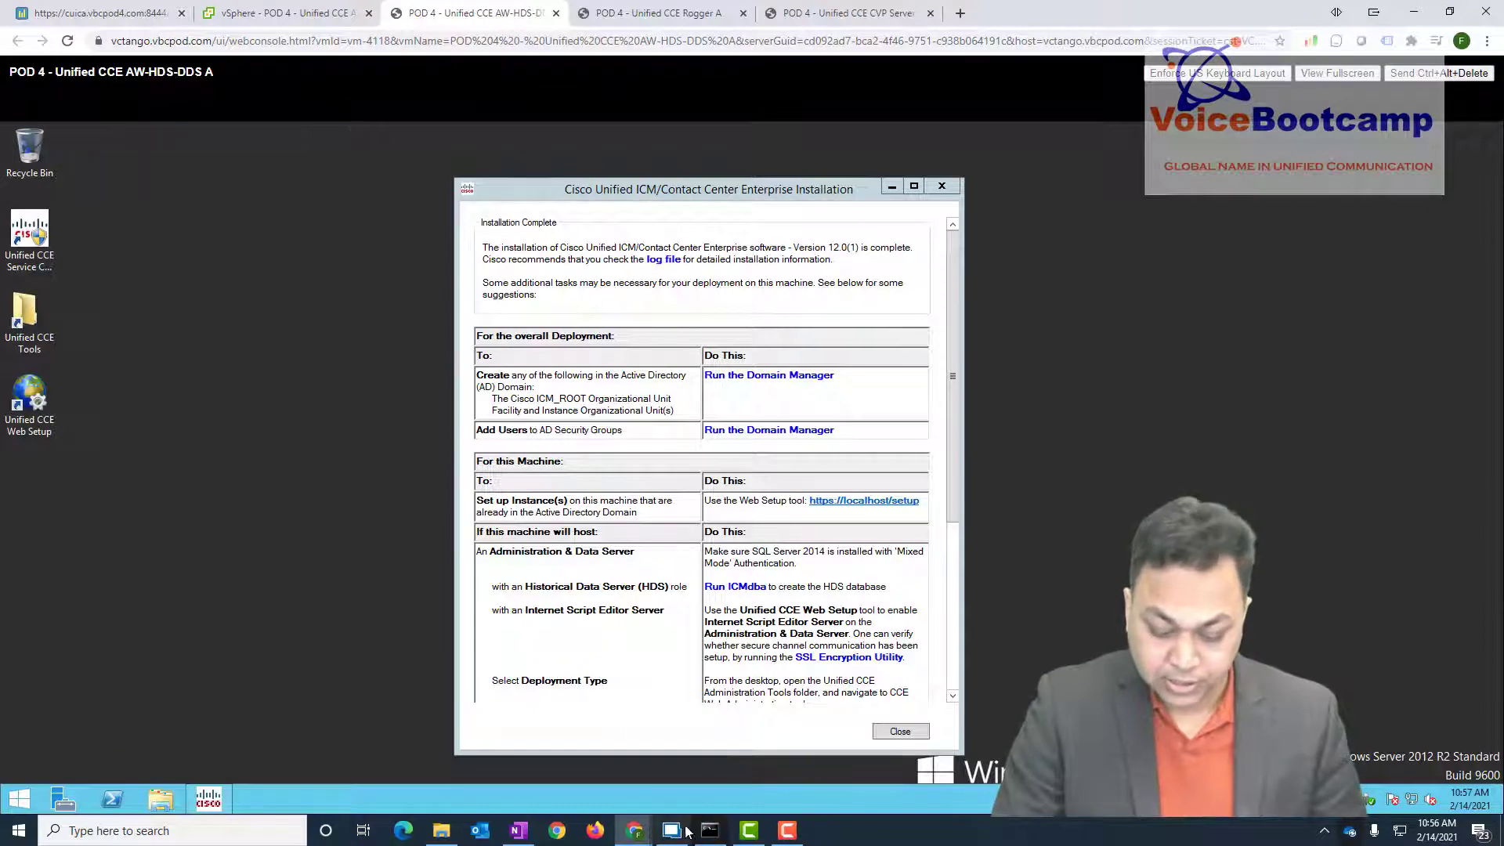
- Enter and confirm the OPSConsole password in CVP A's installer and continue
{"action": "left_click", "coordinate": [672, 829]}
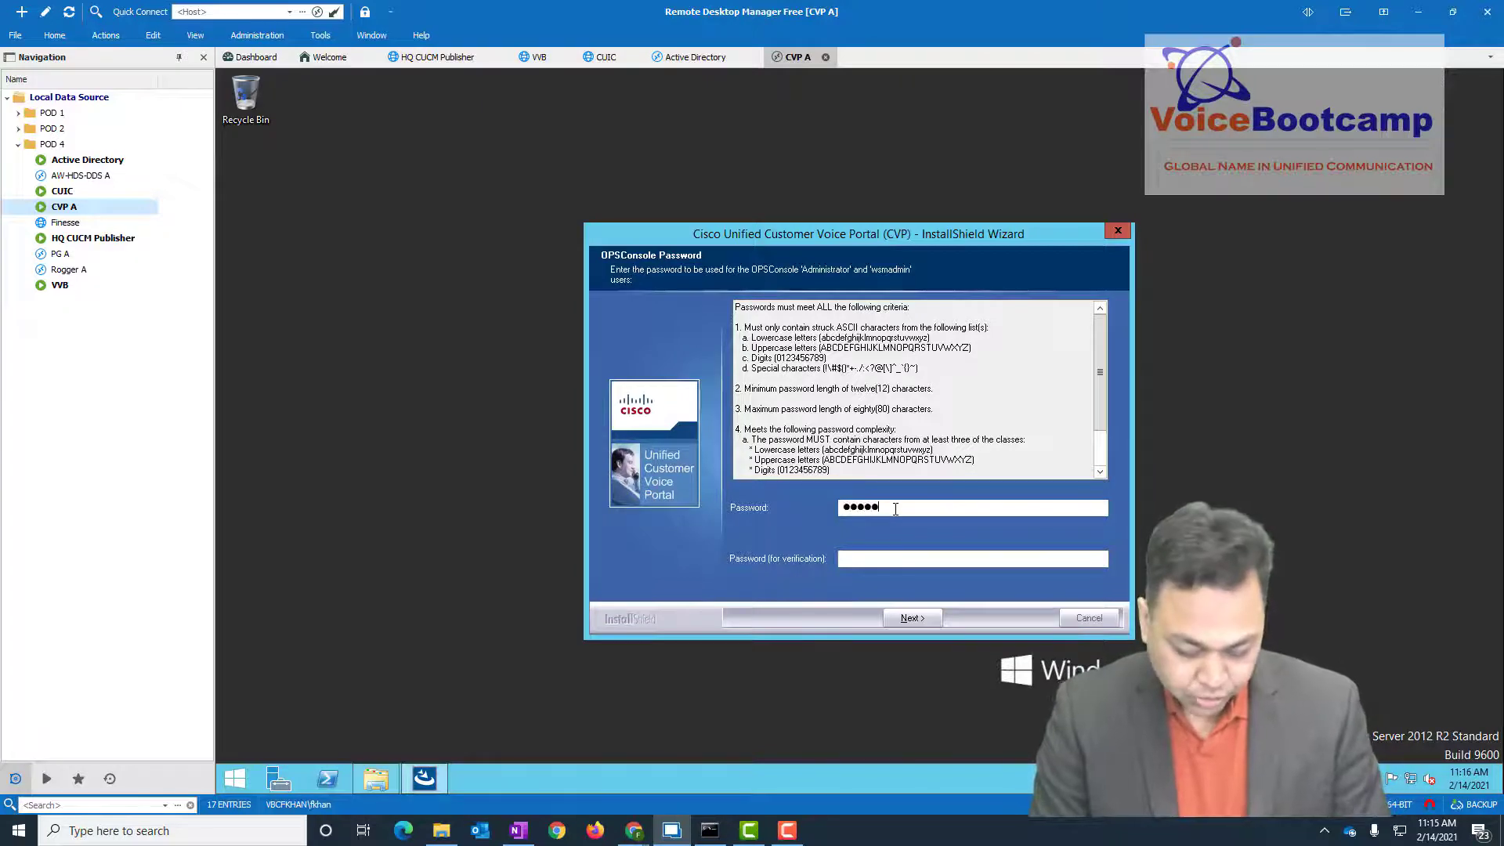
{"action": "key", "text": "Tab"}
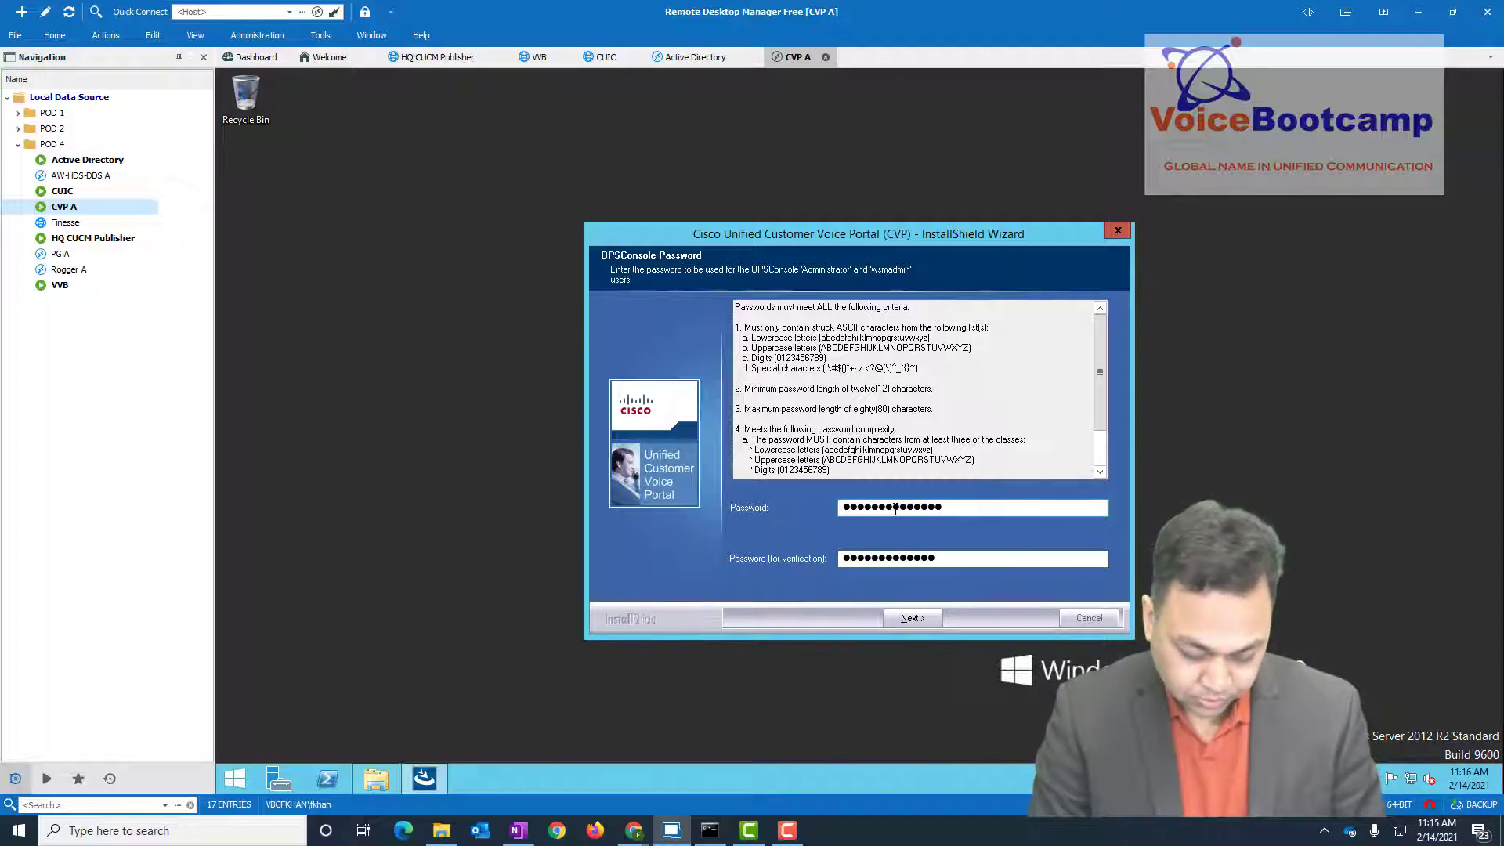
{"action": "left_click", "coordinate": [902, 617]}
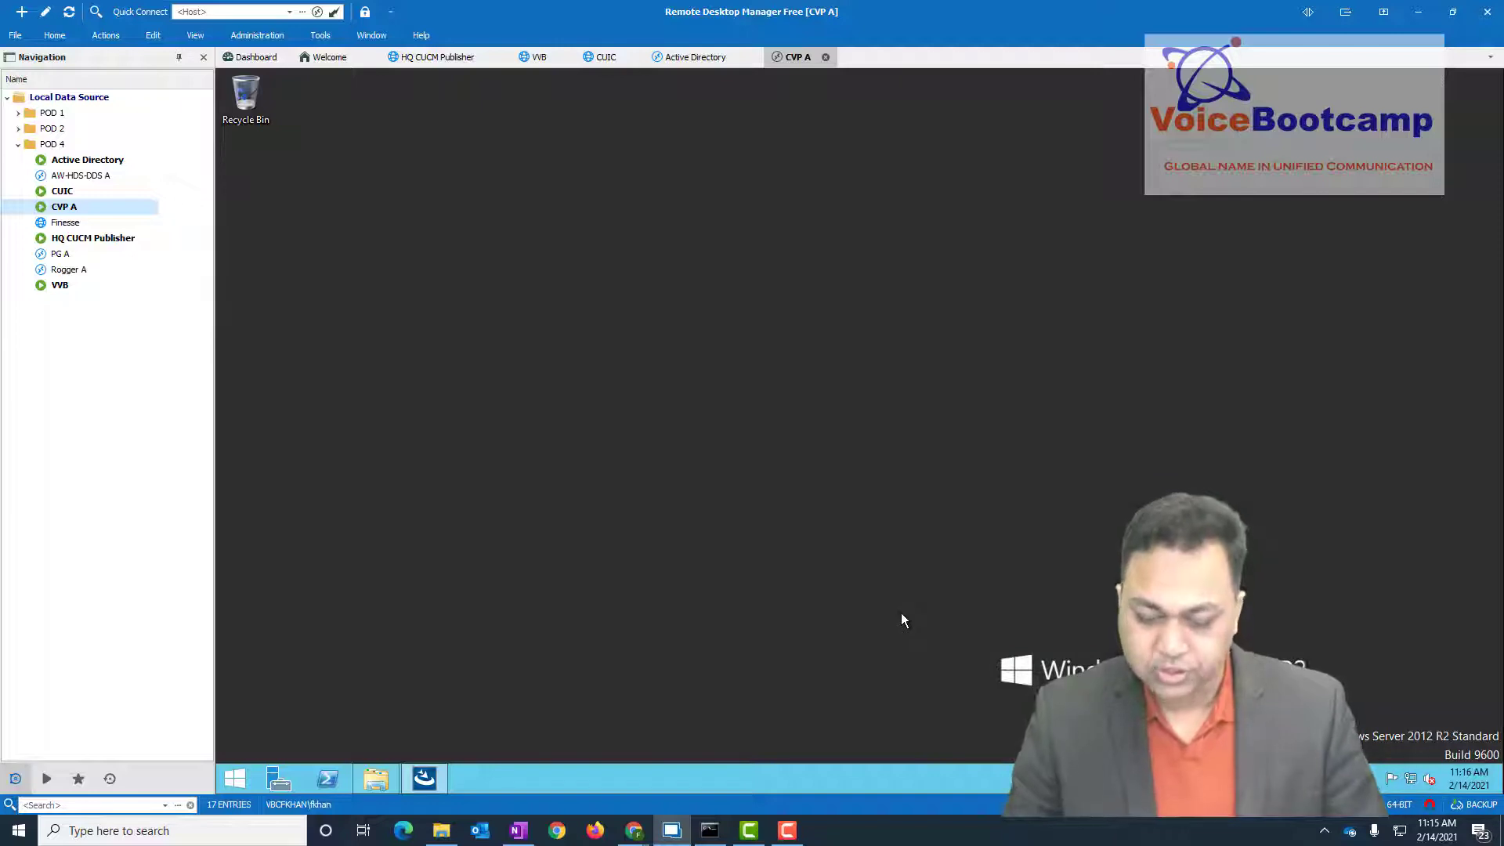